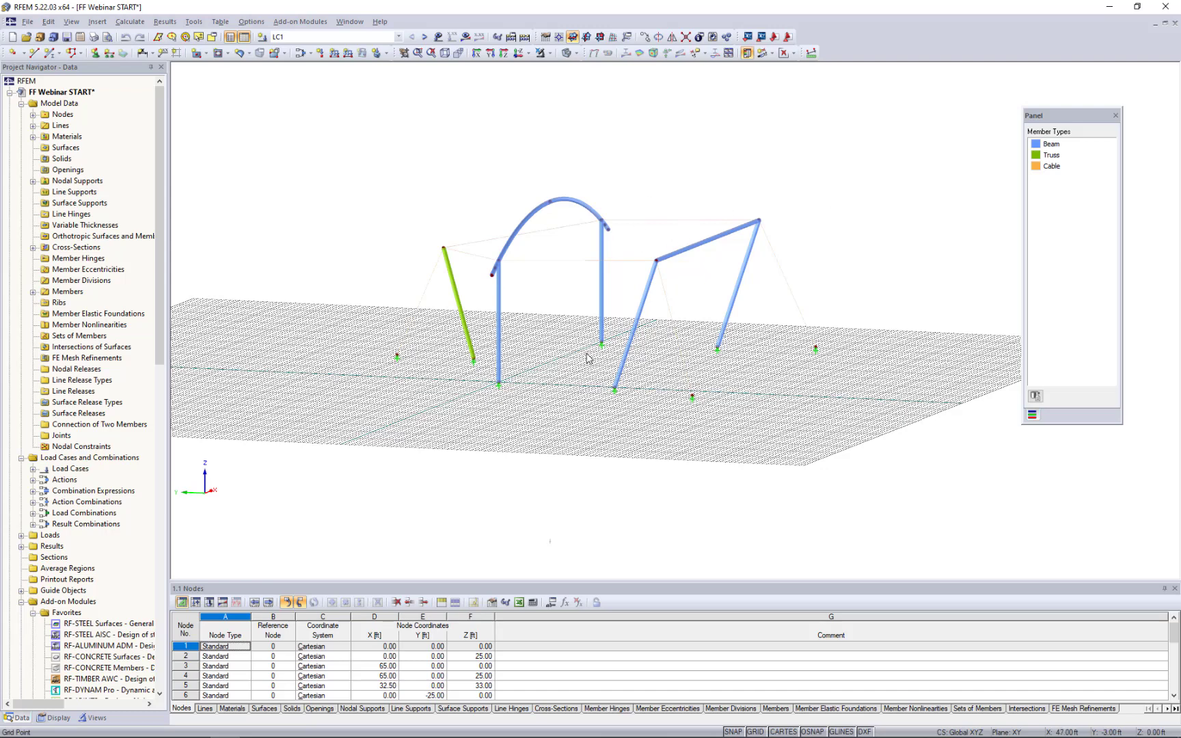
Turn off the work plane grid so only the structural model is shown.
click(756, 732)
scroll(566, 464, up, 2)
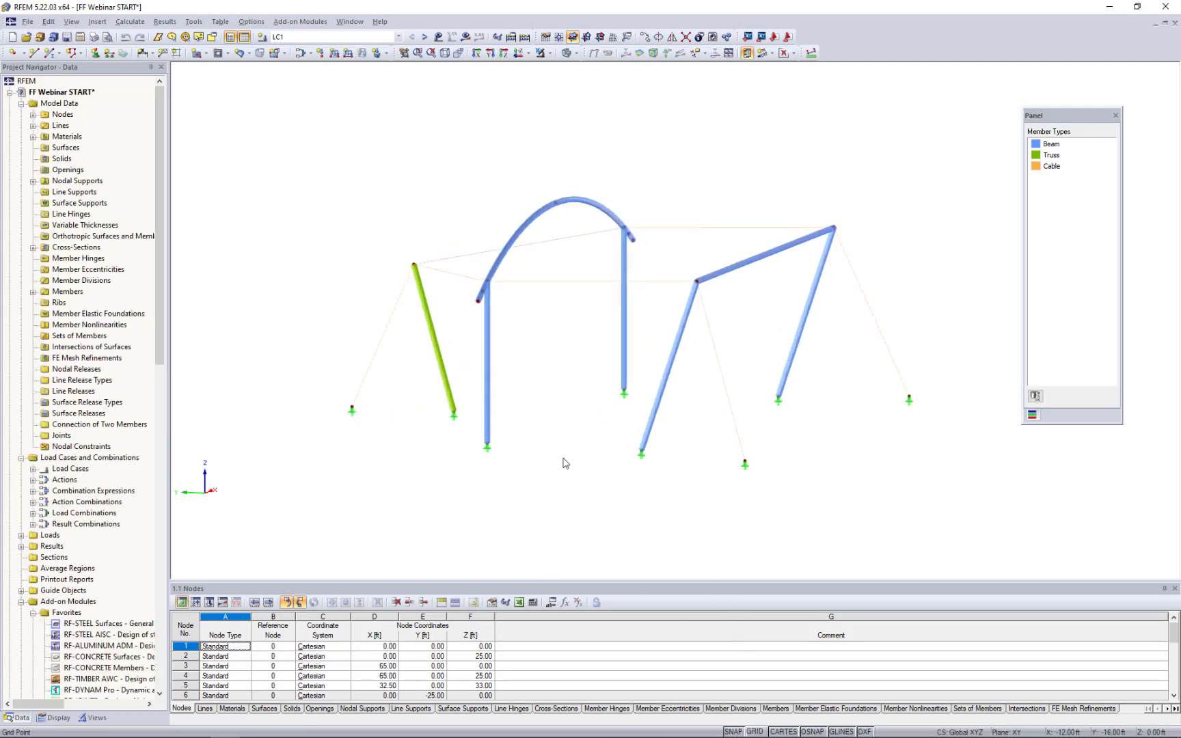
scroll(566, 464, up, 2)
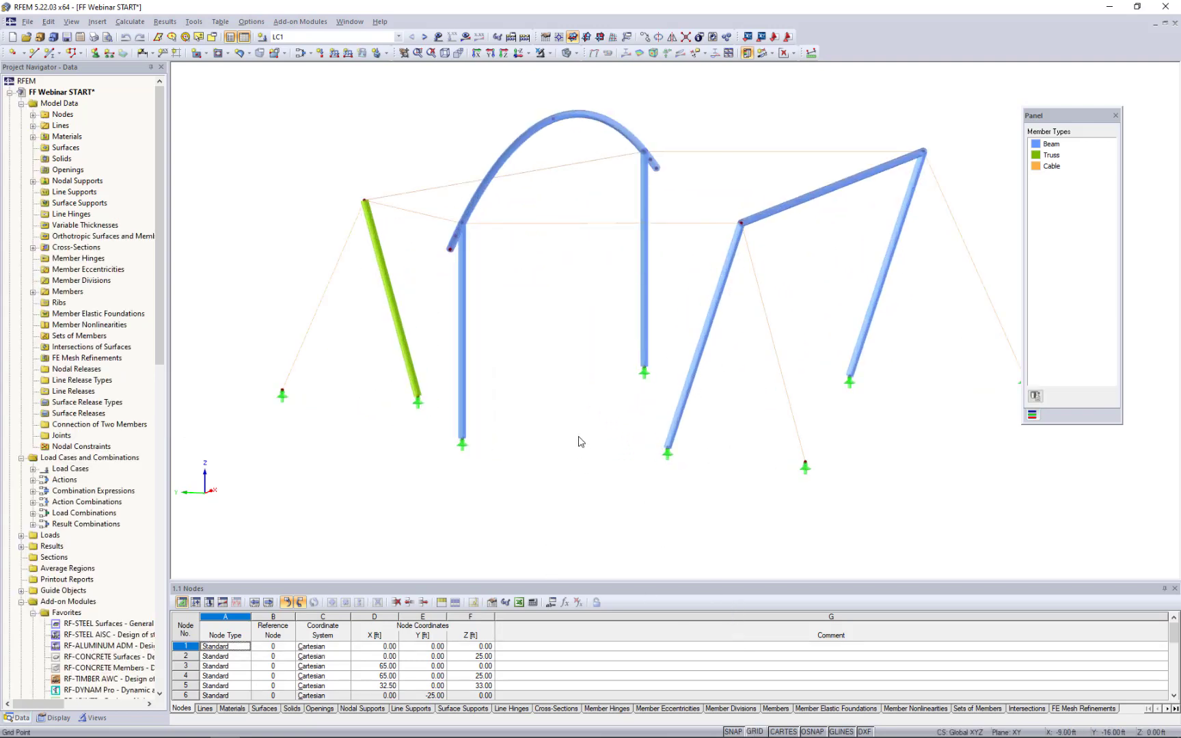
Review the member type, cross-section and material of the green truss column, leaving its settings as they are.
mouse_move(582, 441)
ctrl+middle_down()
mouse_move(593, 429)
mouse_move(585, 438)
ctrl+middle_up()
scroll(585, 435, down, 1)
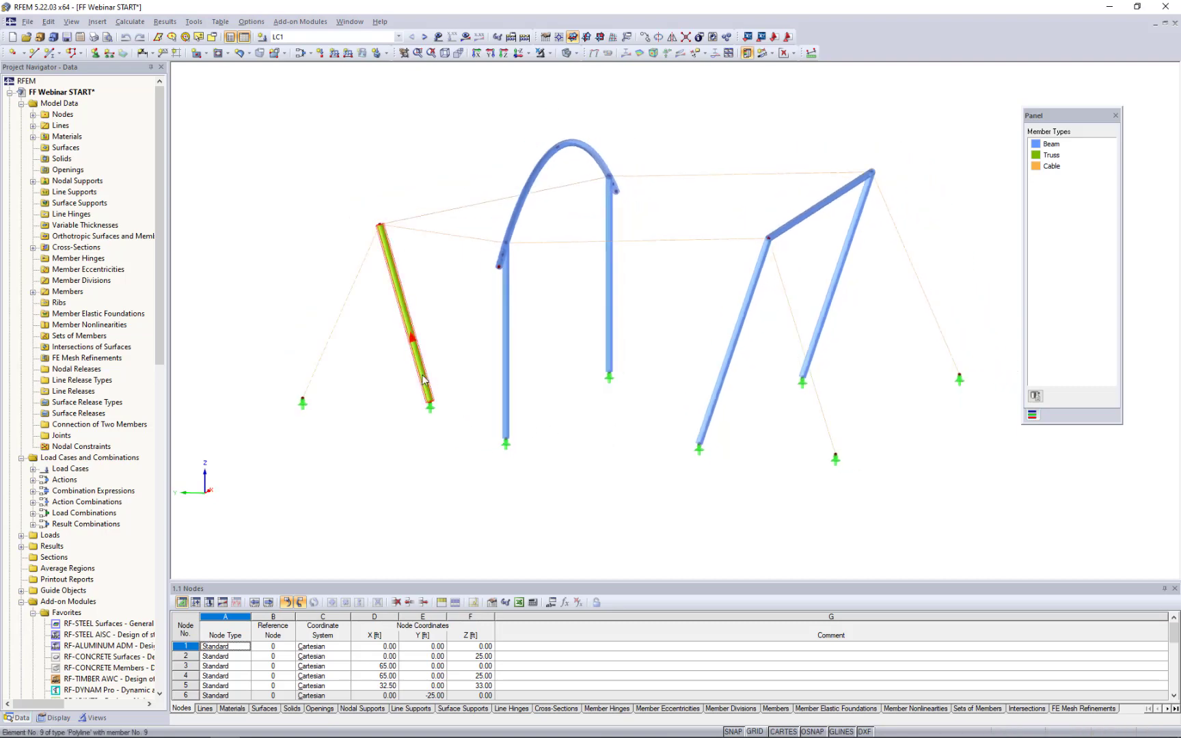
double_click(423, 380)
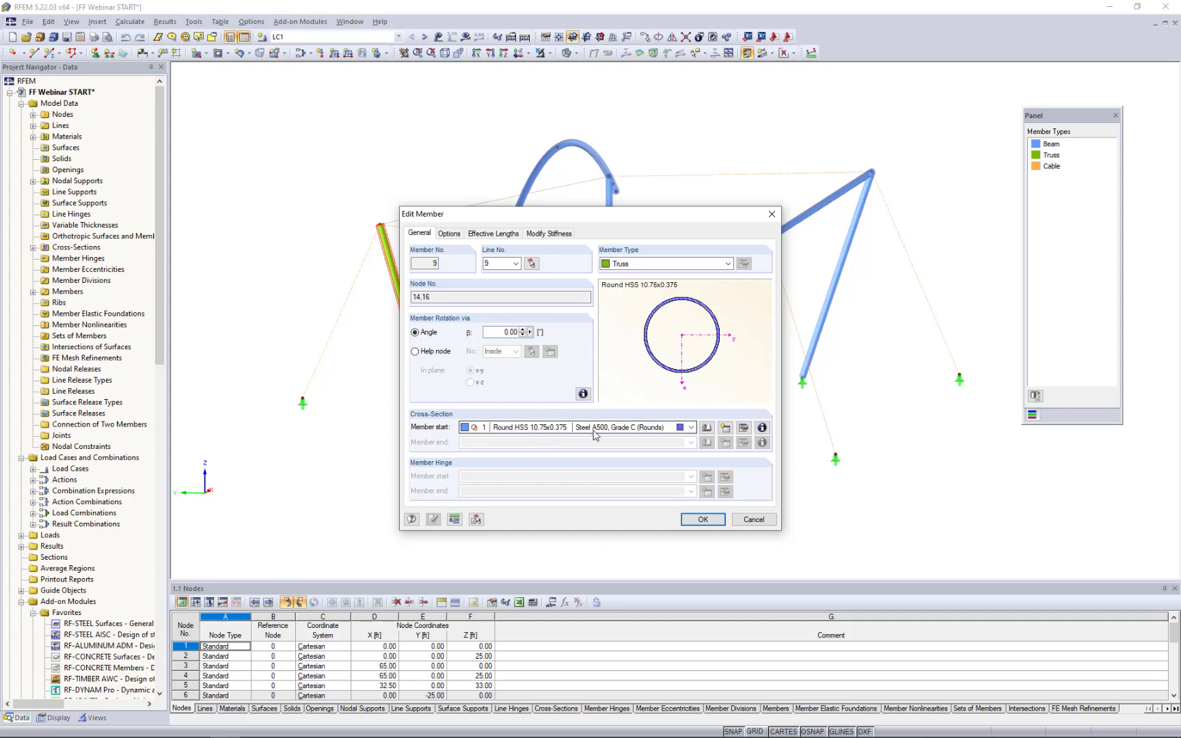
click(753, 520)
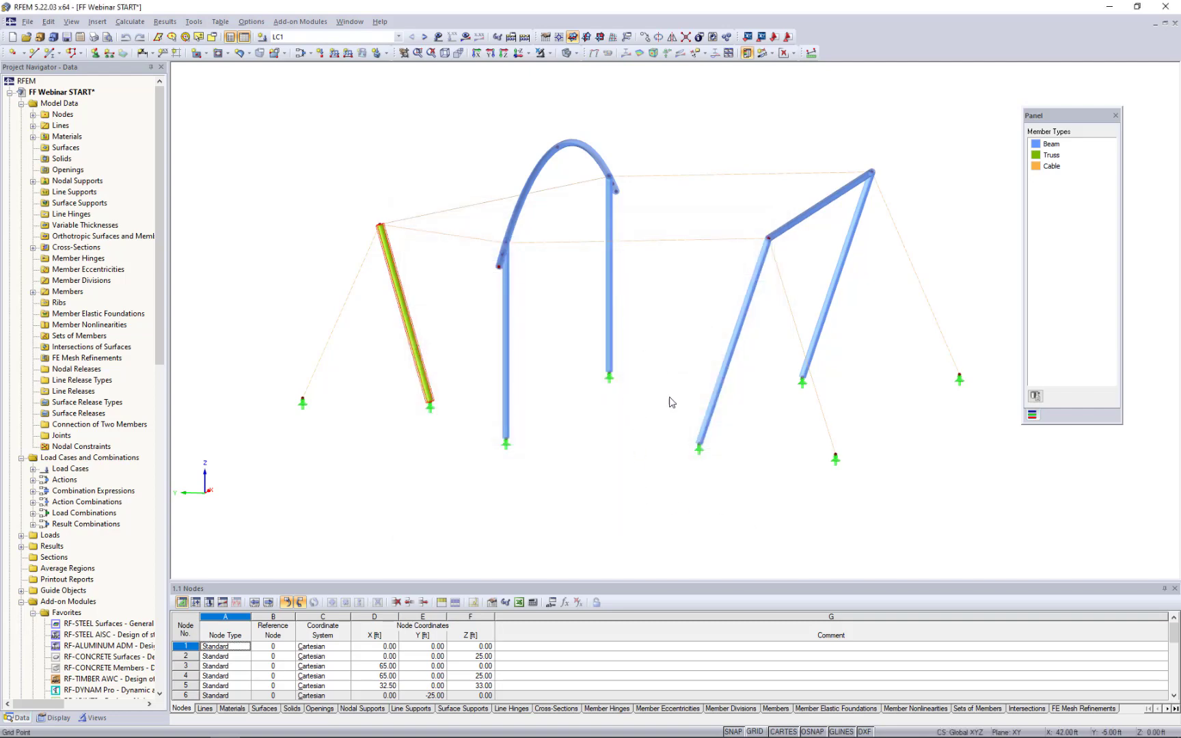
Review the member type and cross-section of the near inclined beam column without editing it.
ctrl+middle_drag(600, 432, 497, 471)
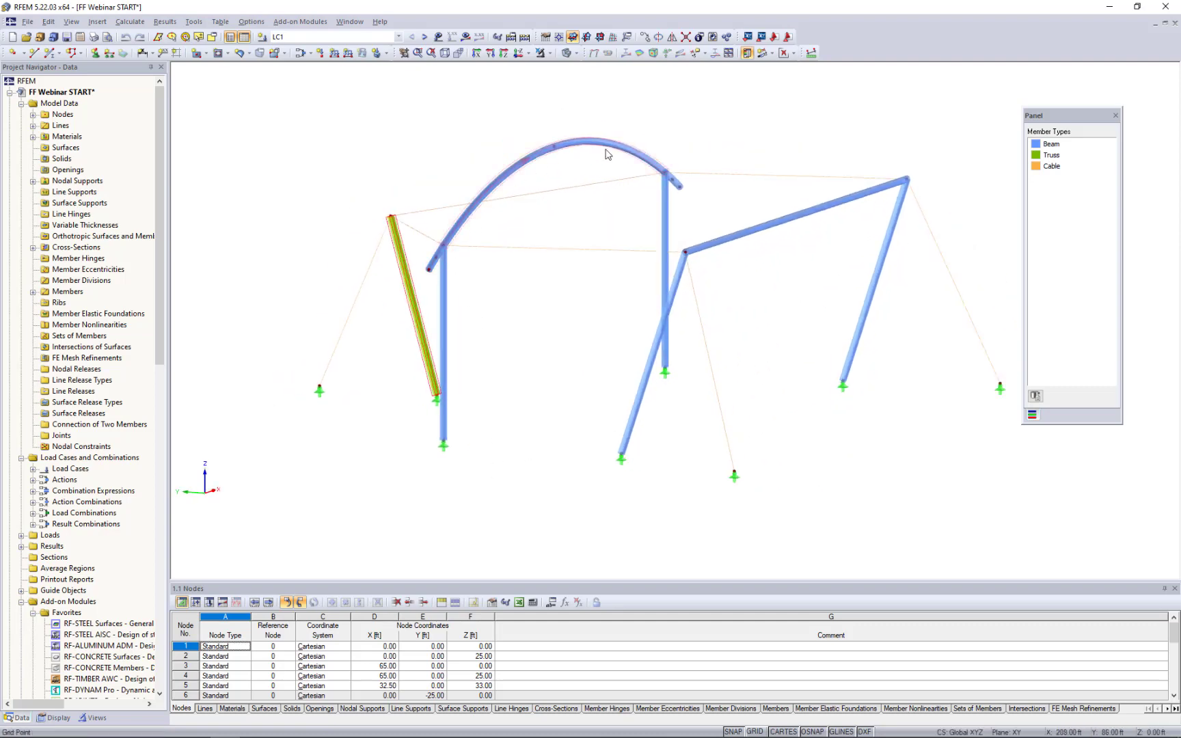
ctrl+middle_drag(562, 366, 755, 373)
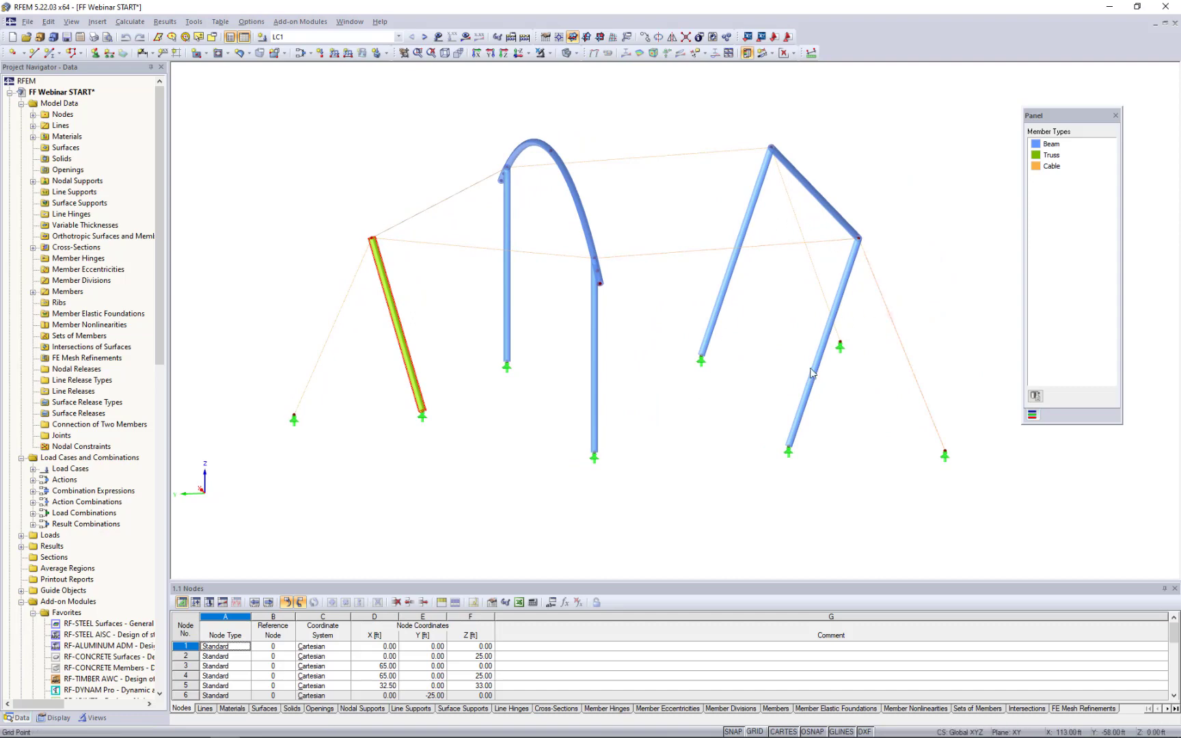
double_click(802, 419)
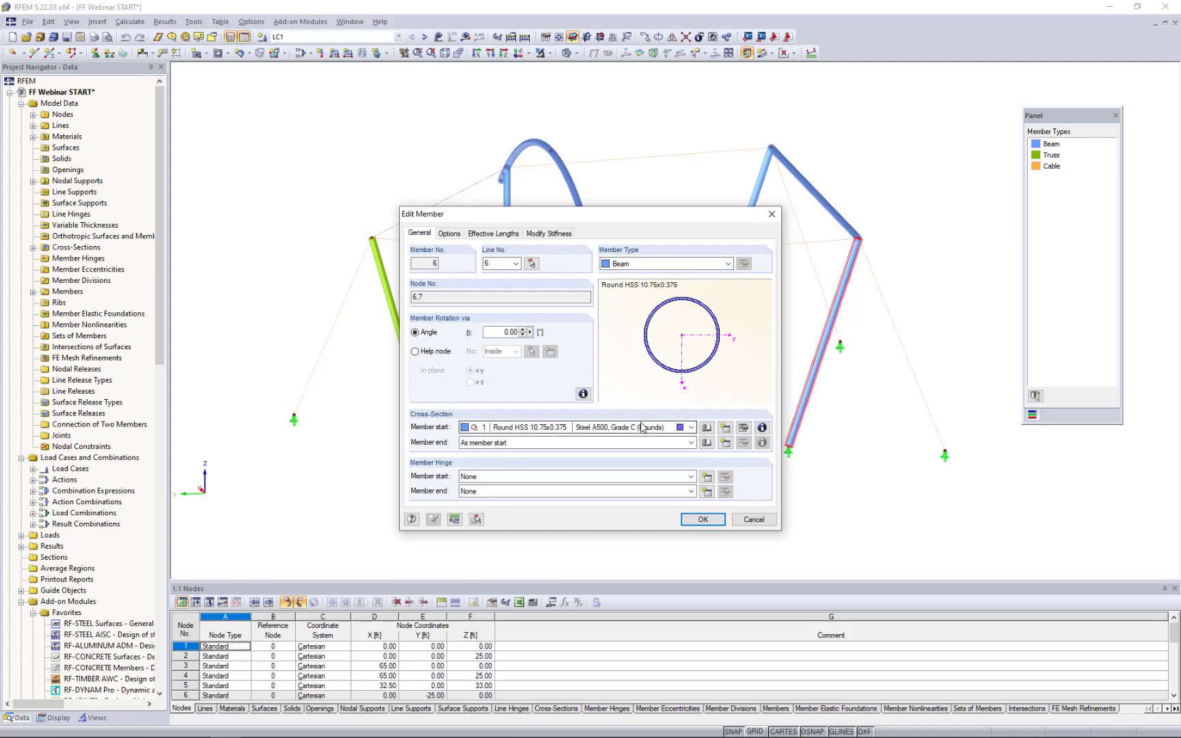
click(753, 521)
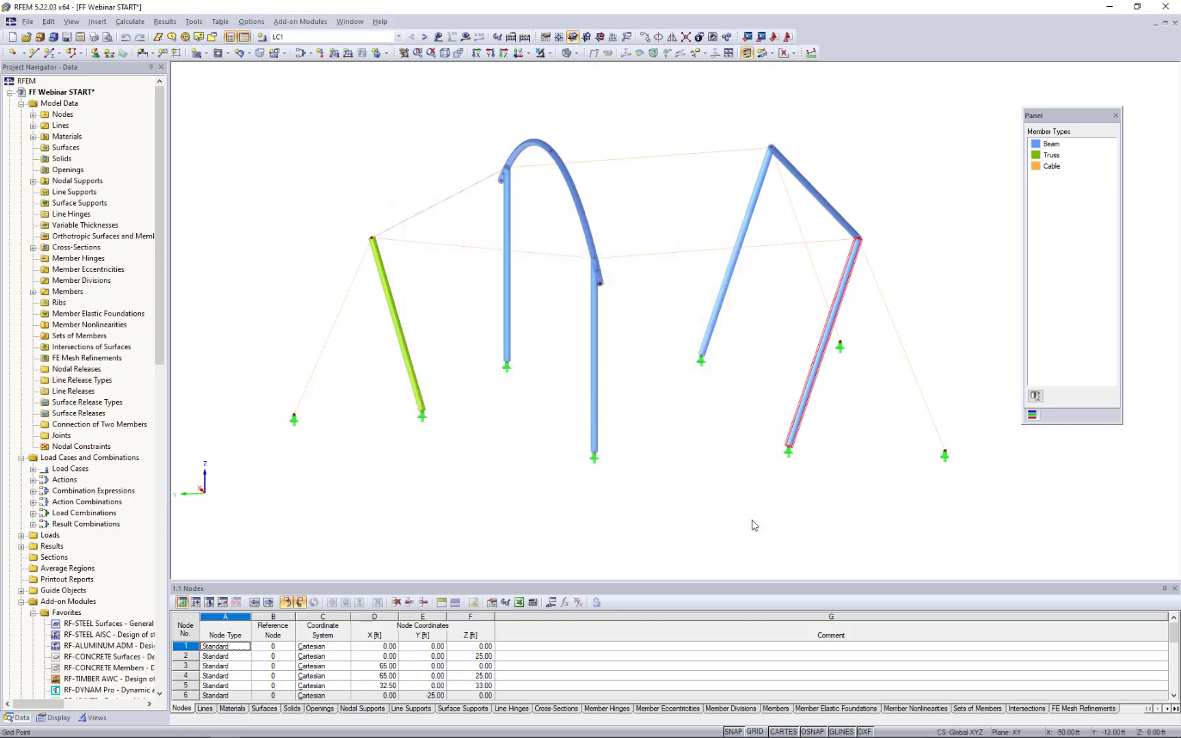
Switch the model display to wireframe so the members are drawn as coloured lines.
ctrl+middle_drag(741, 567, 633, 513)
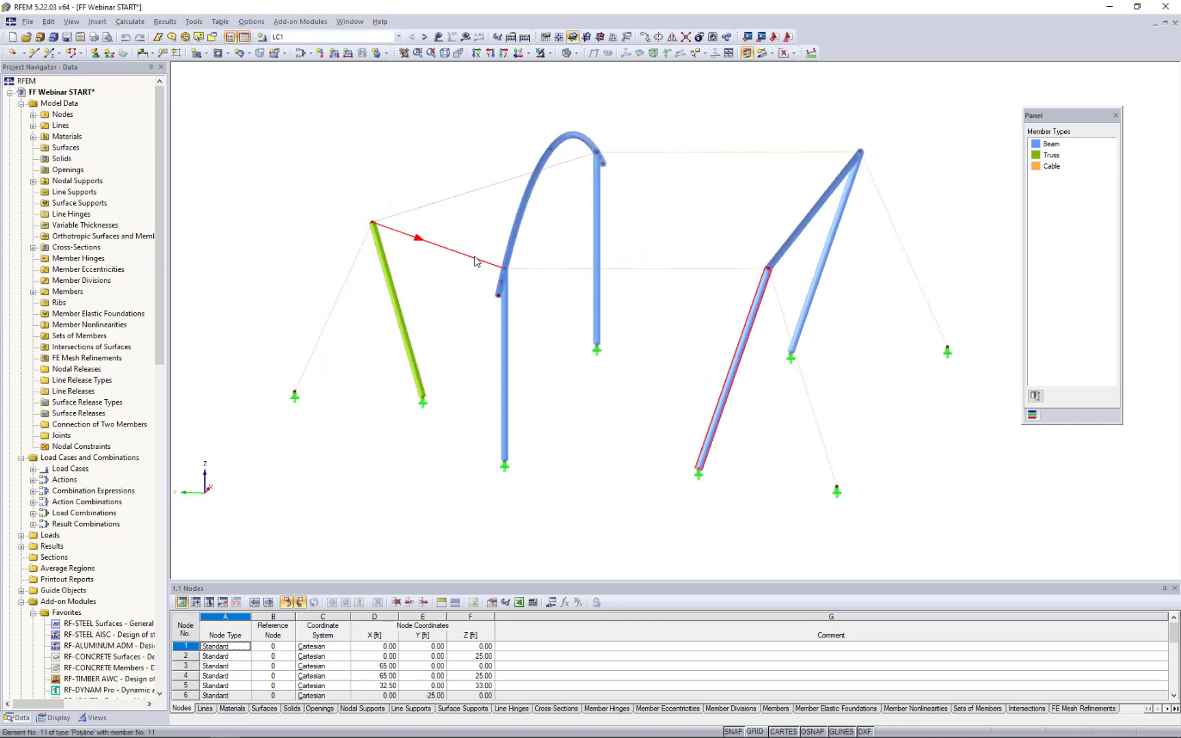
click(575, 52)
click(587, 61)
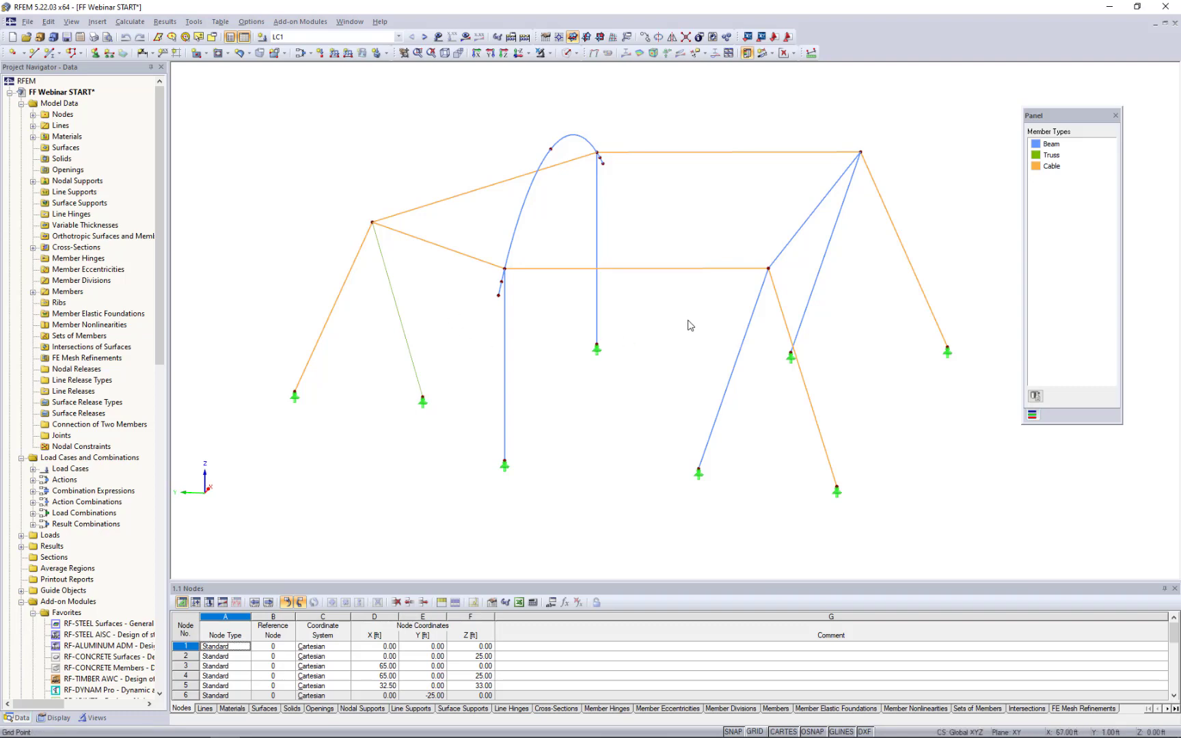
Check the cross-section and material of the cable member between the near arch column and the near inclined column.
click(673, 273)
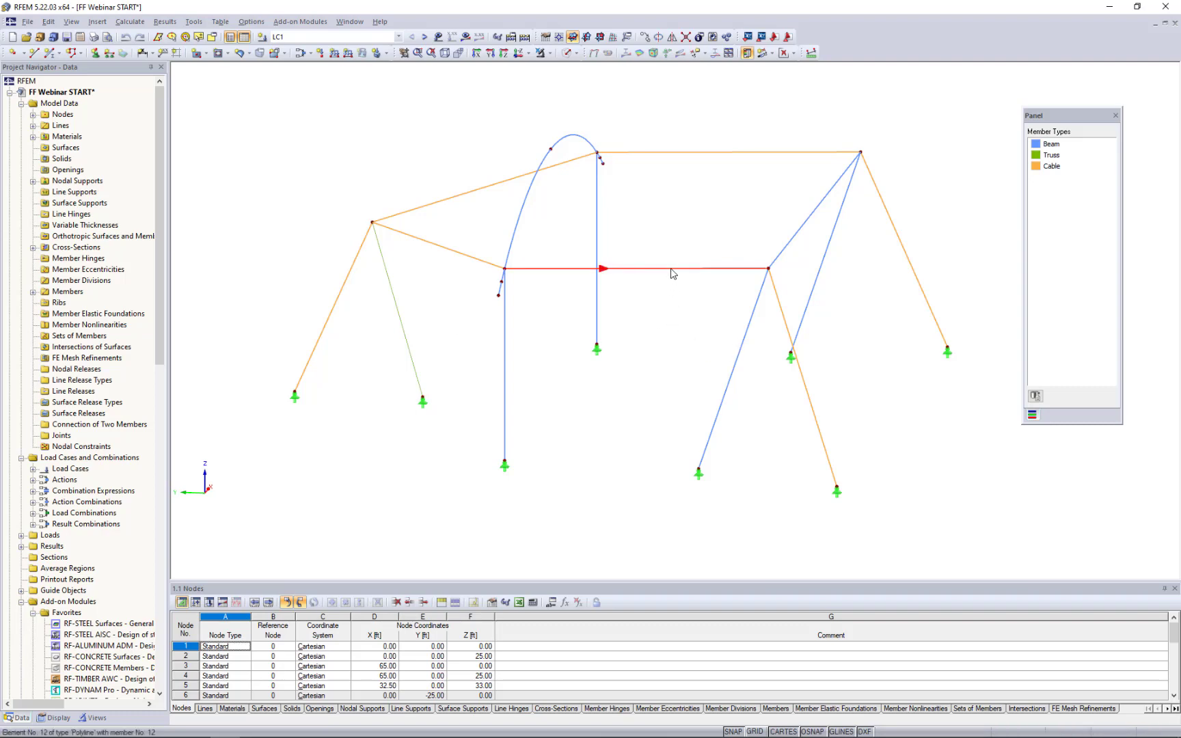
double_click(673, 273)
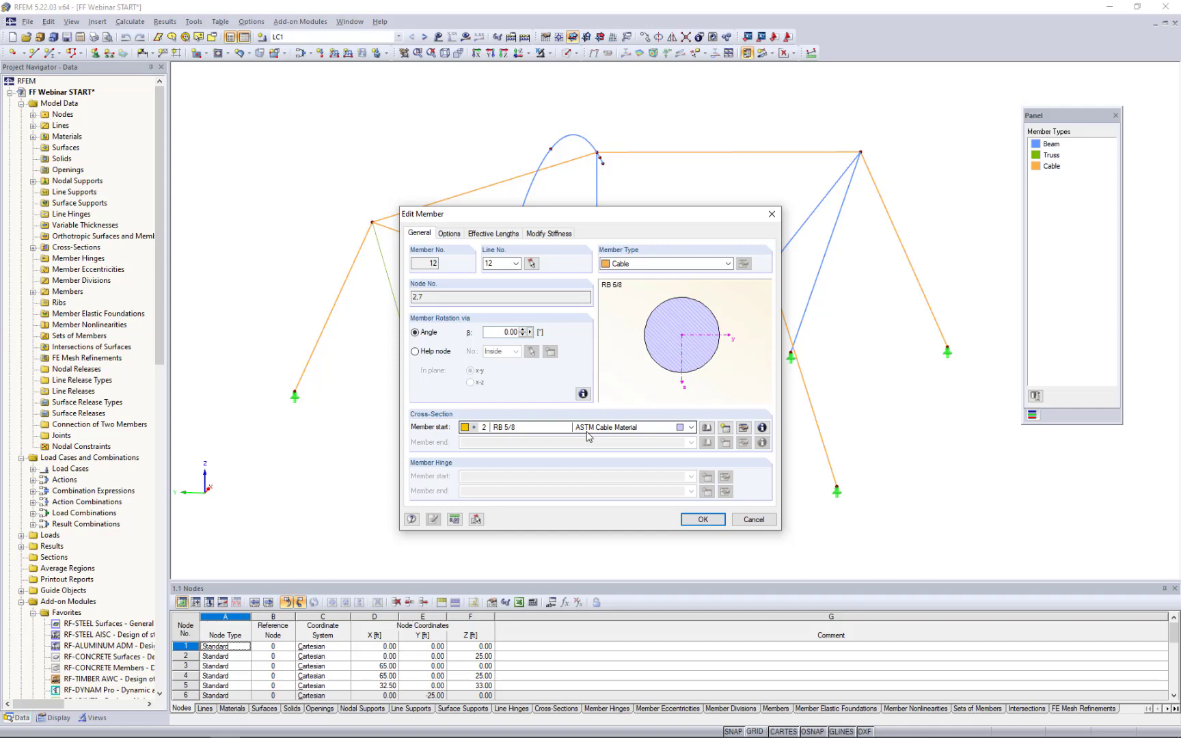
click(754, 520)
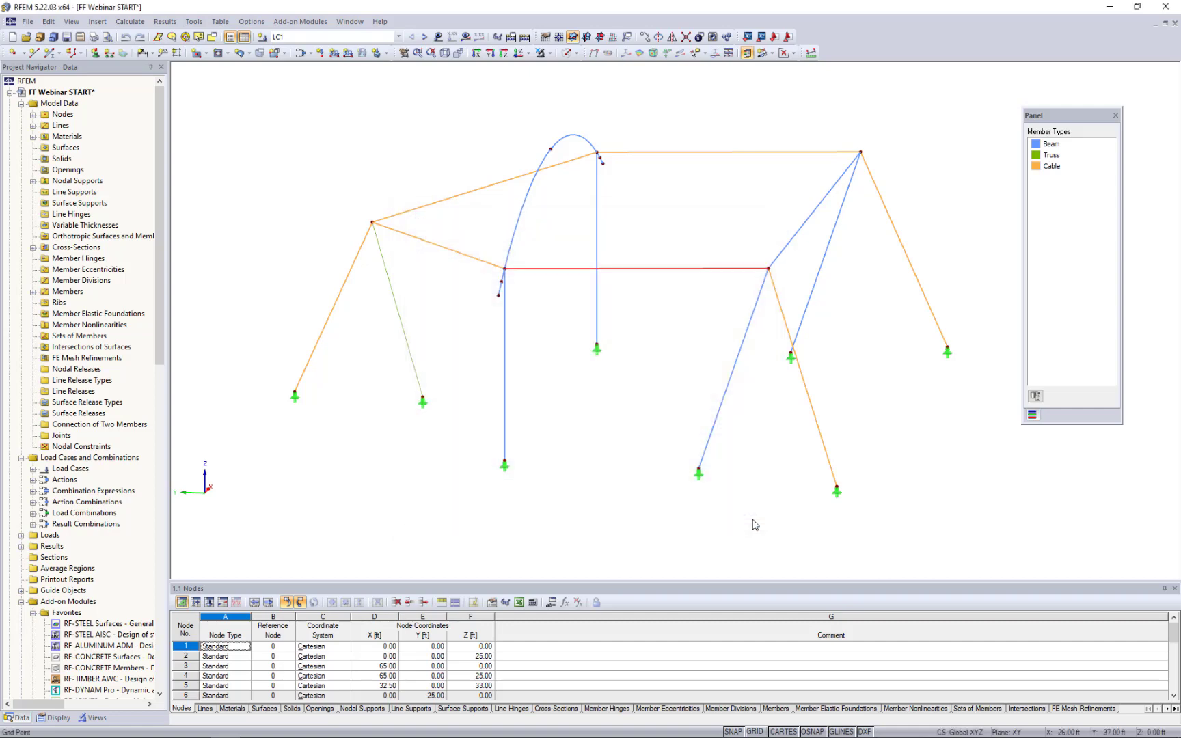
Give load case LC1 the description "Dead Load" and keep its remaining settings.
ctrl+middle_drag(626, 405, 572, 408)
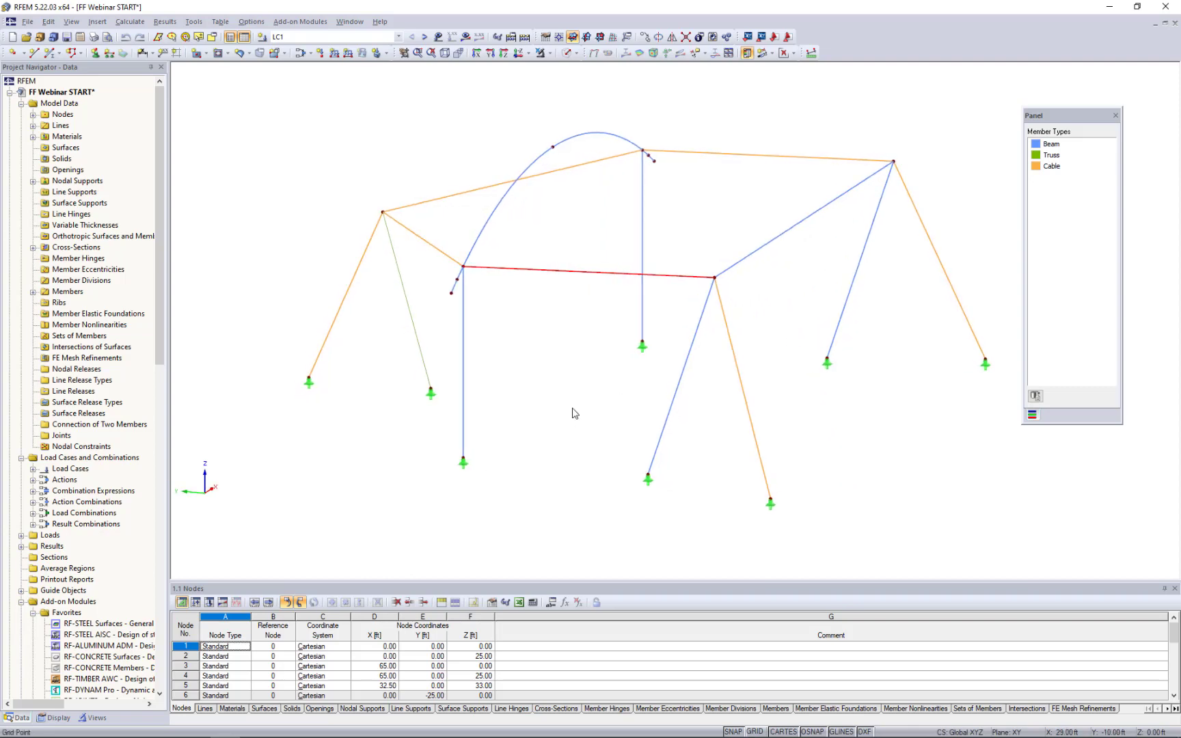
scroll(573, 408, down, 1)
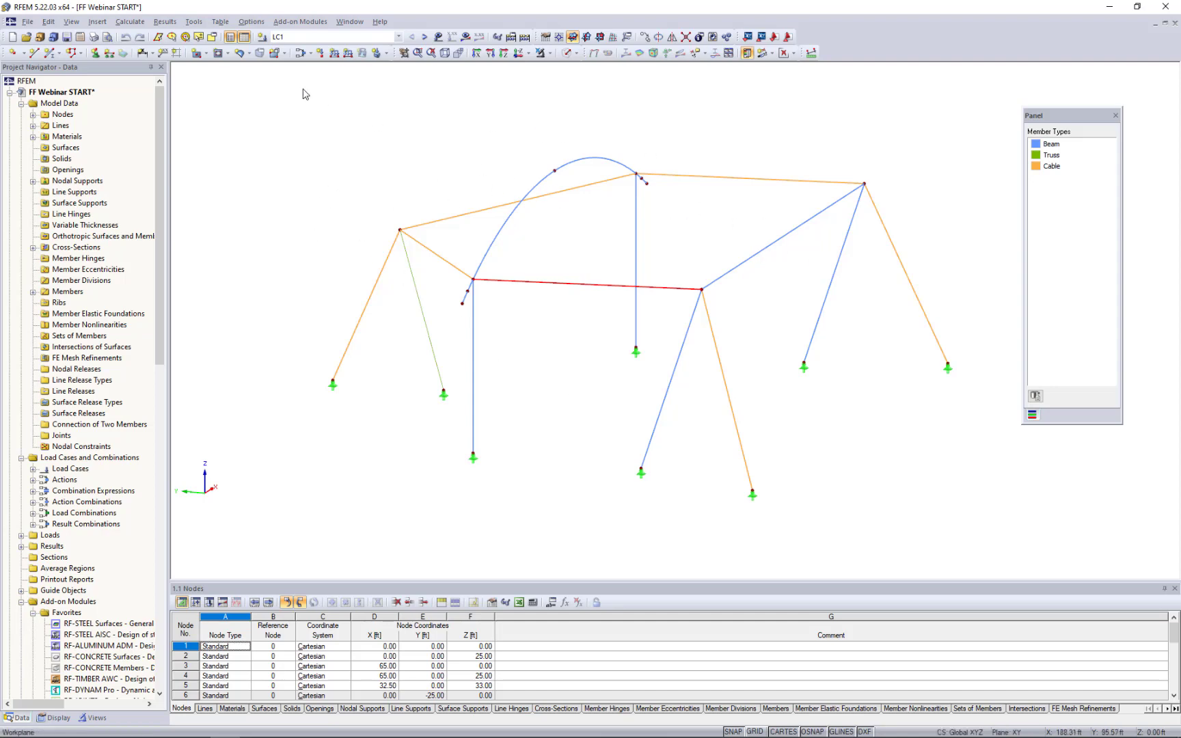
click(299, 54)
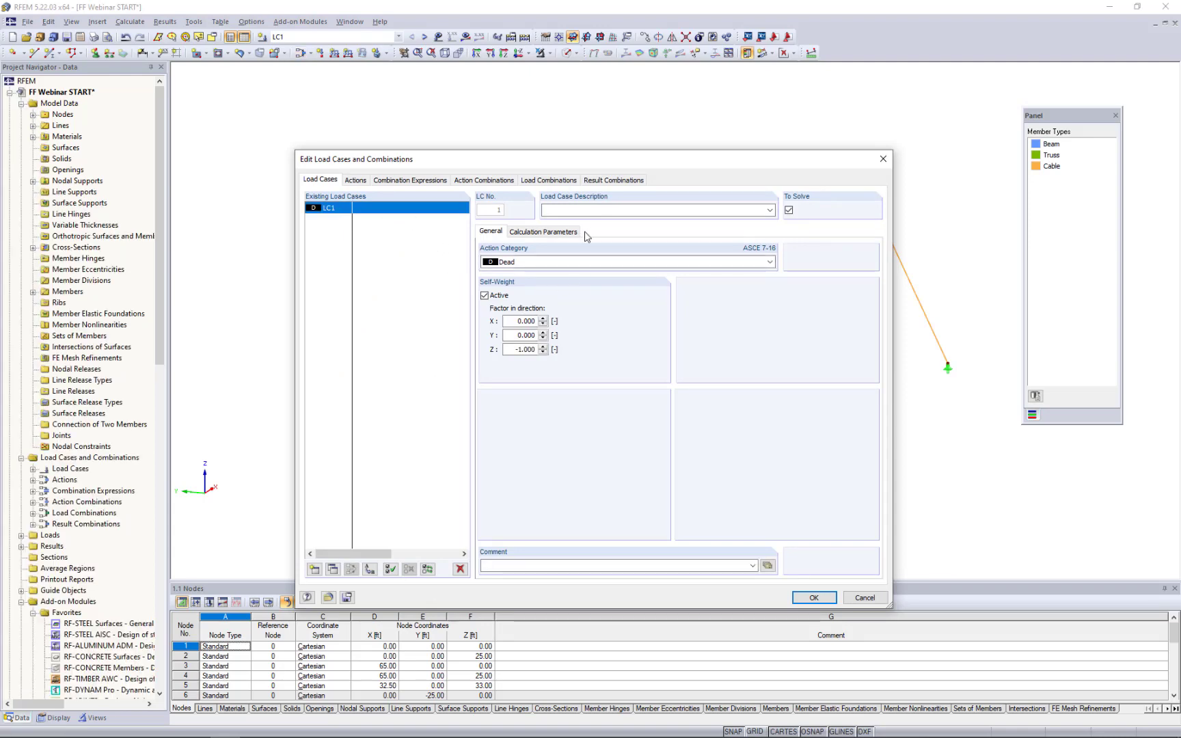
click(582, 209)
text(Dead Load)
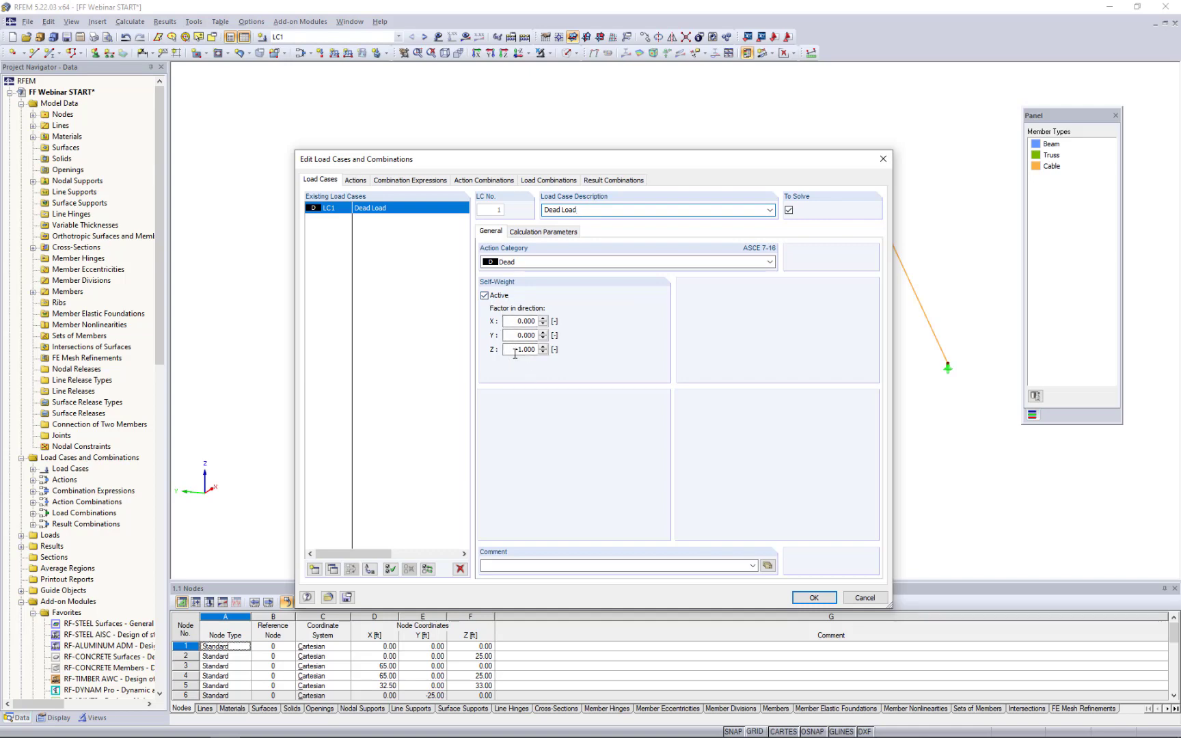
click(817, 598)
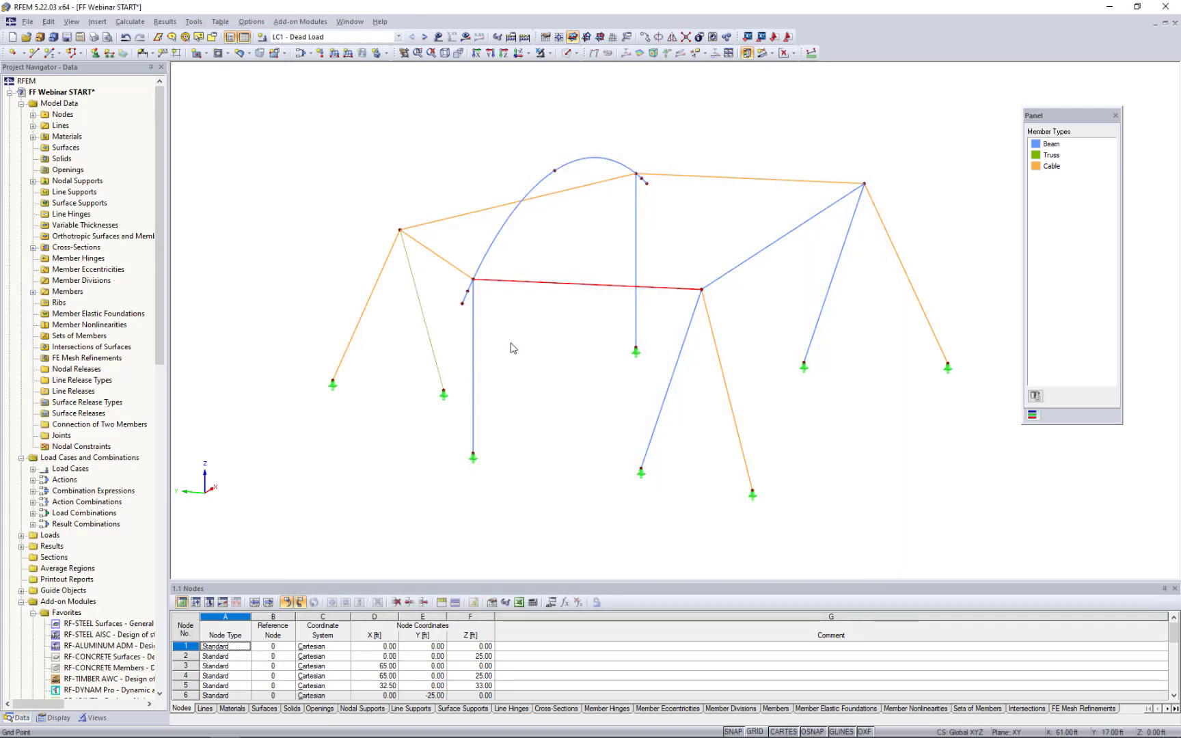
Calculate the Dead Load case, examine the global deformations of the cables and frame, and hide the results.
click(466, 36)
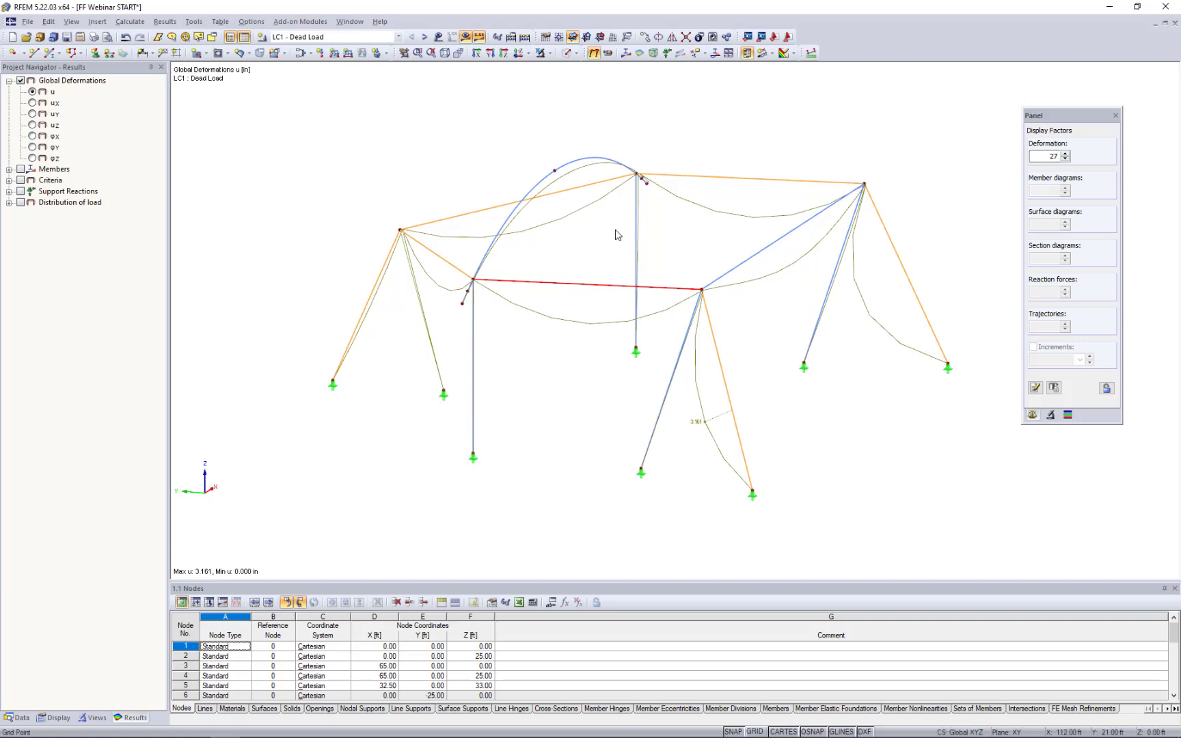
ctrl+middle_drag(789, 415, 823, 411)
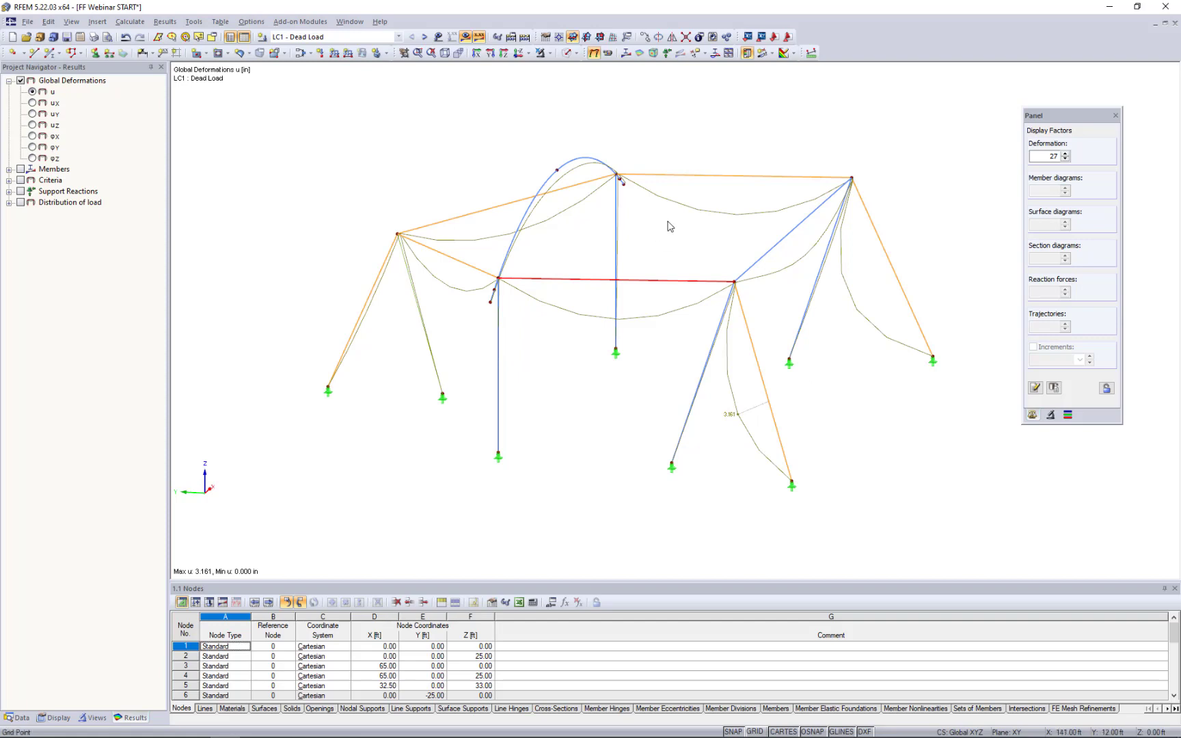
click(466, 37)
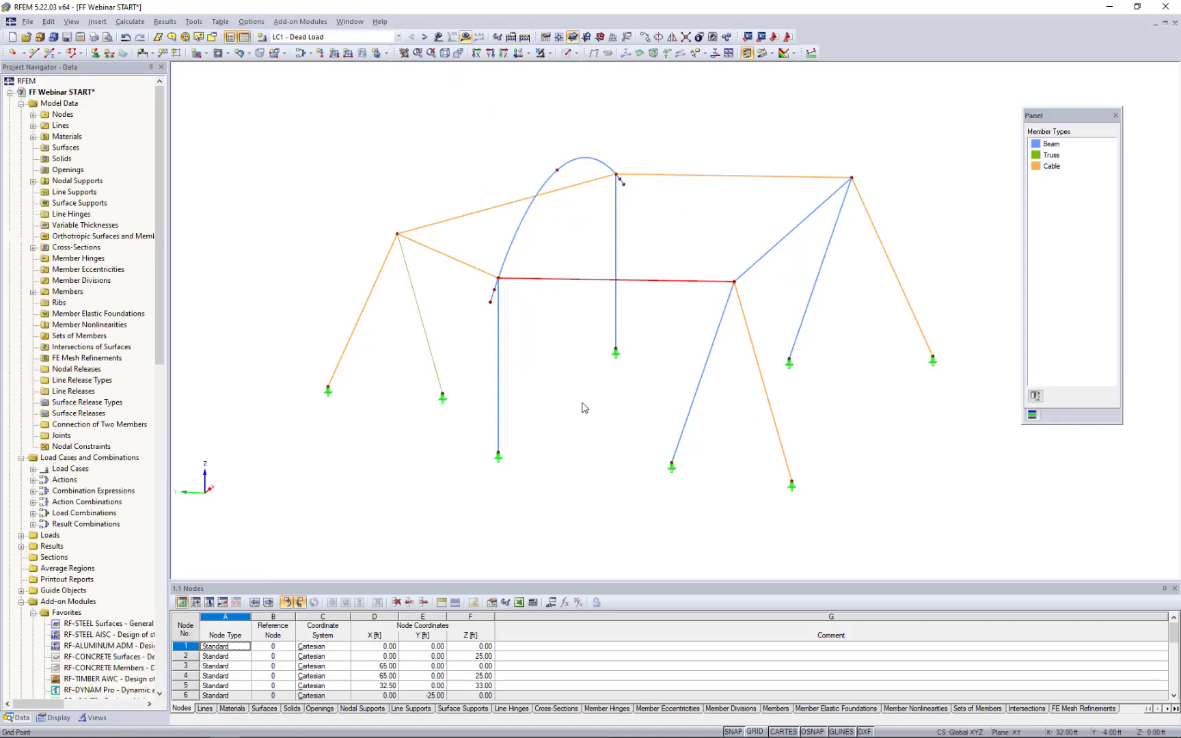
Make one copy of the near arch column's base node, displaced to a free point between that column and the neighbouring inclined column.
scroll(556, 410, up, 2)
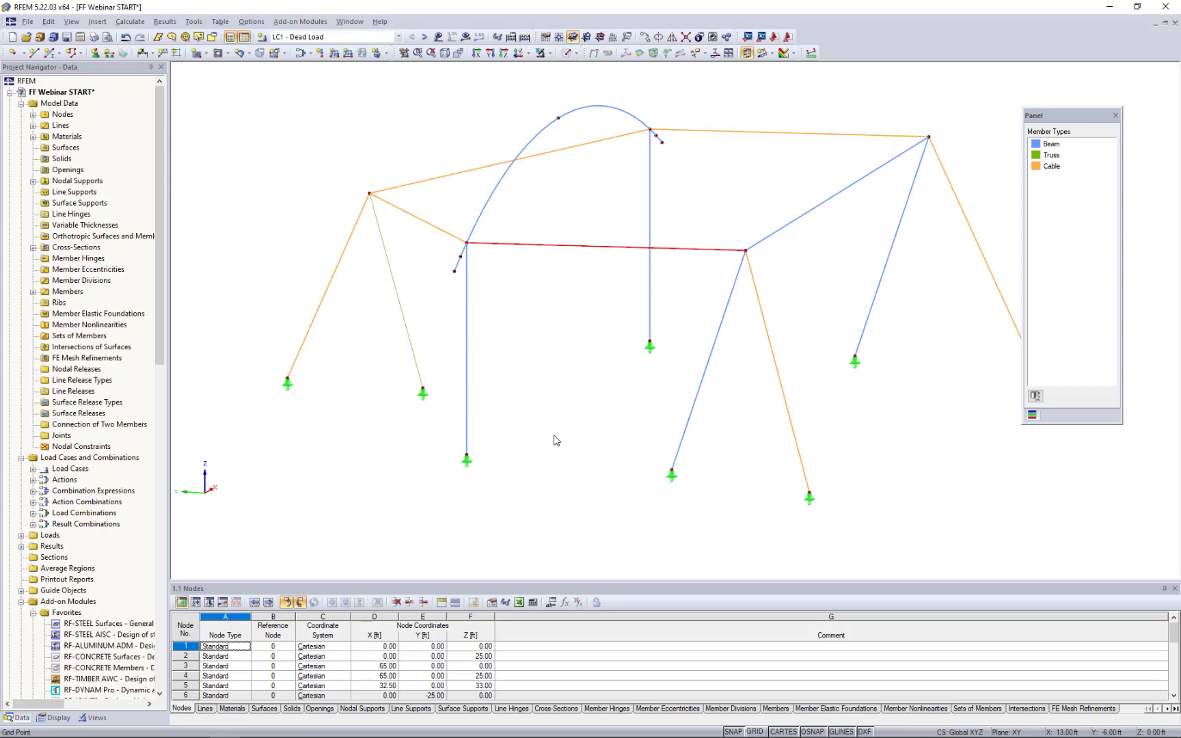
middle_drag(554, 434, 549, 409)
scroll(549, 409, down, 1)
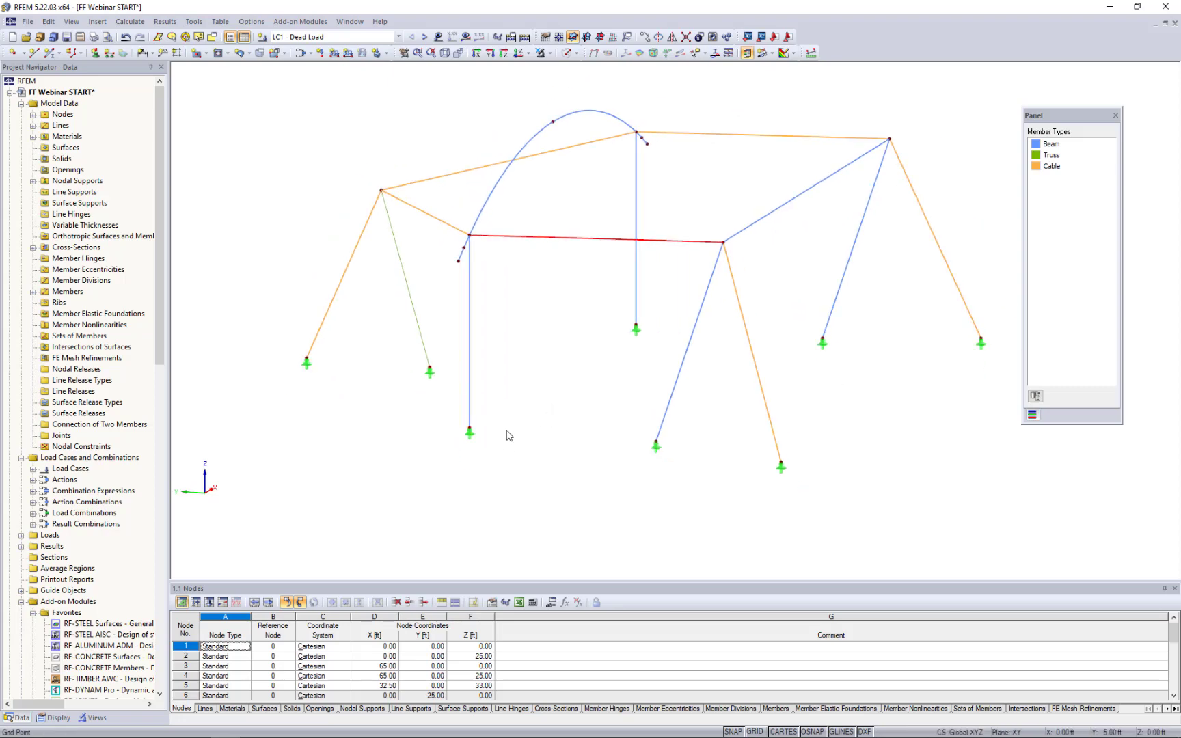
click(469, 429)
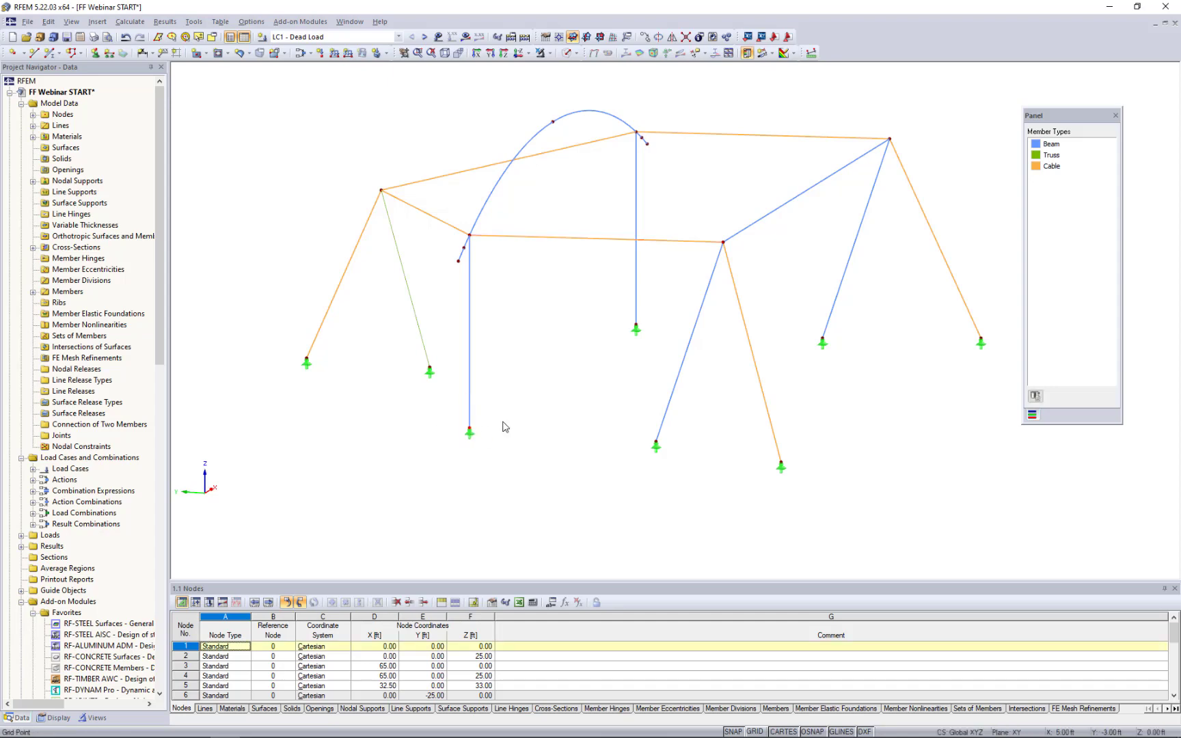
click(644, 37)
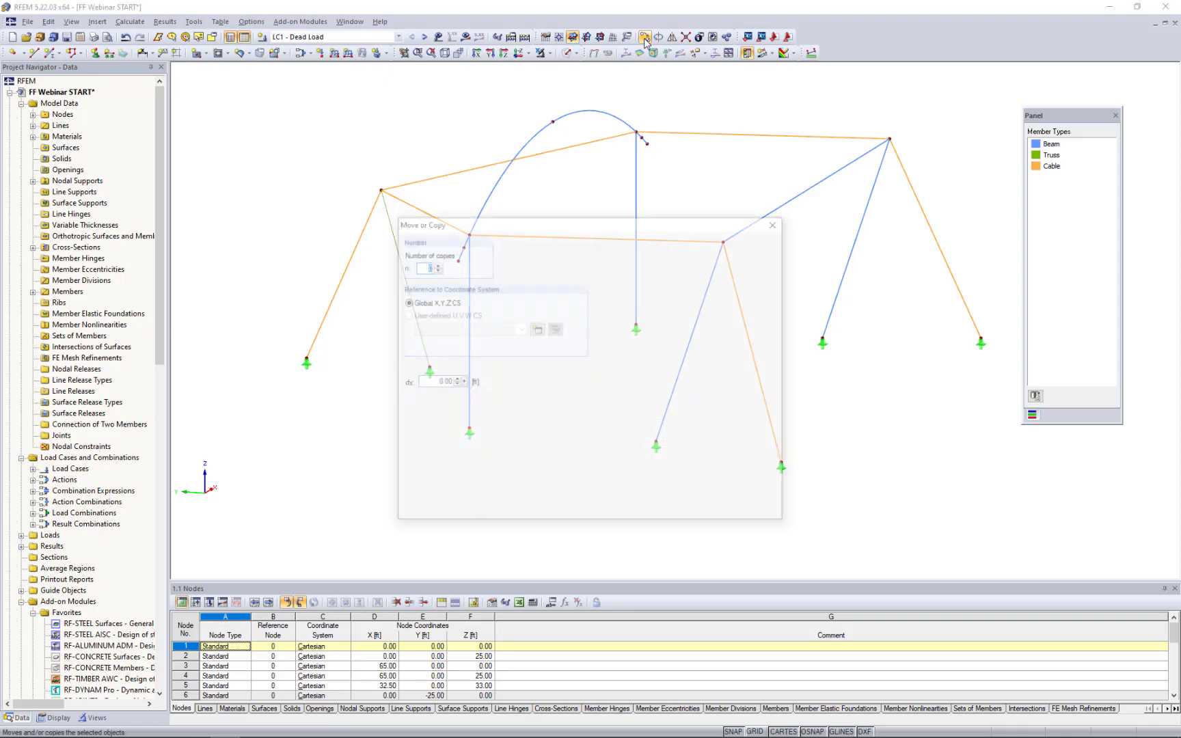
text(1)
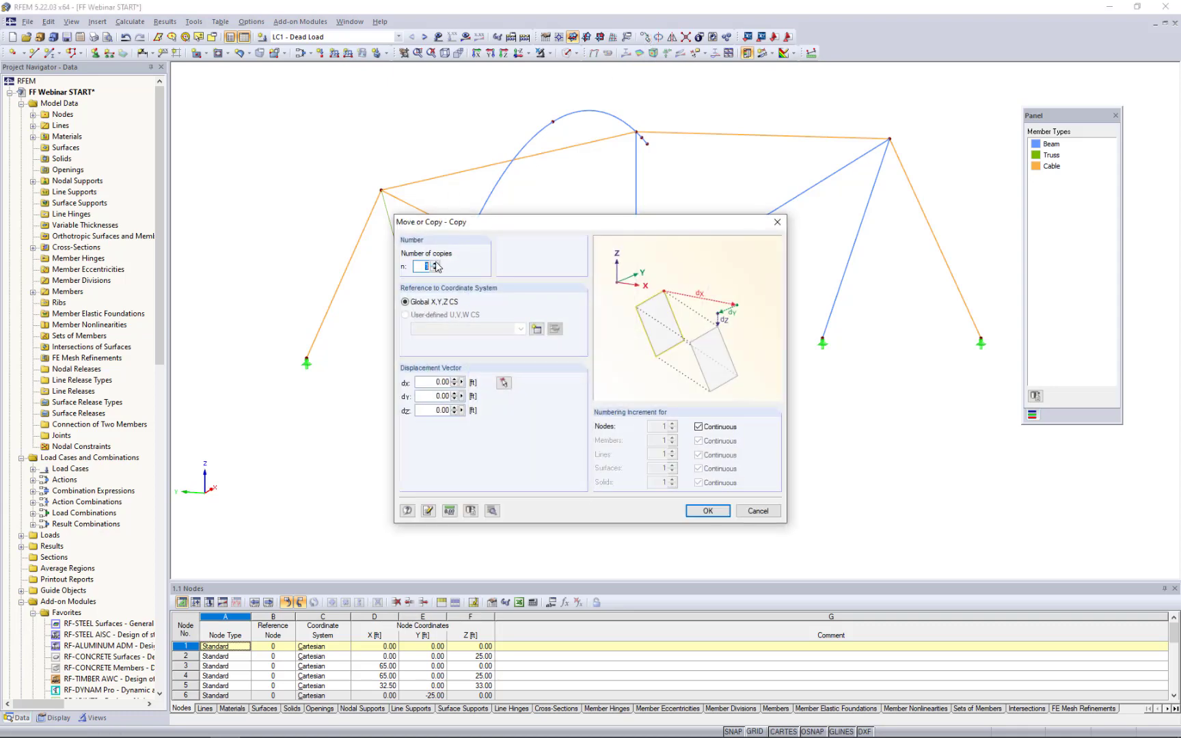
click(430, 381)
key(BackSpace)
key(Tab)
click(707, 510)
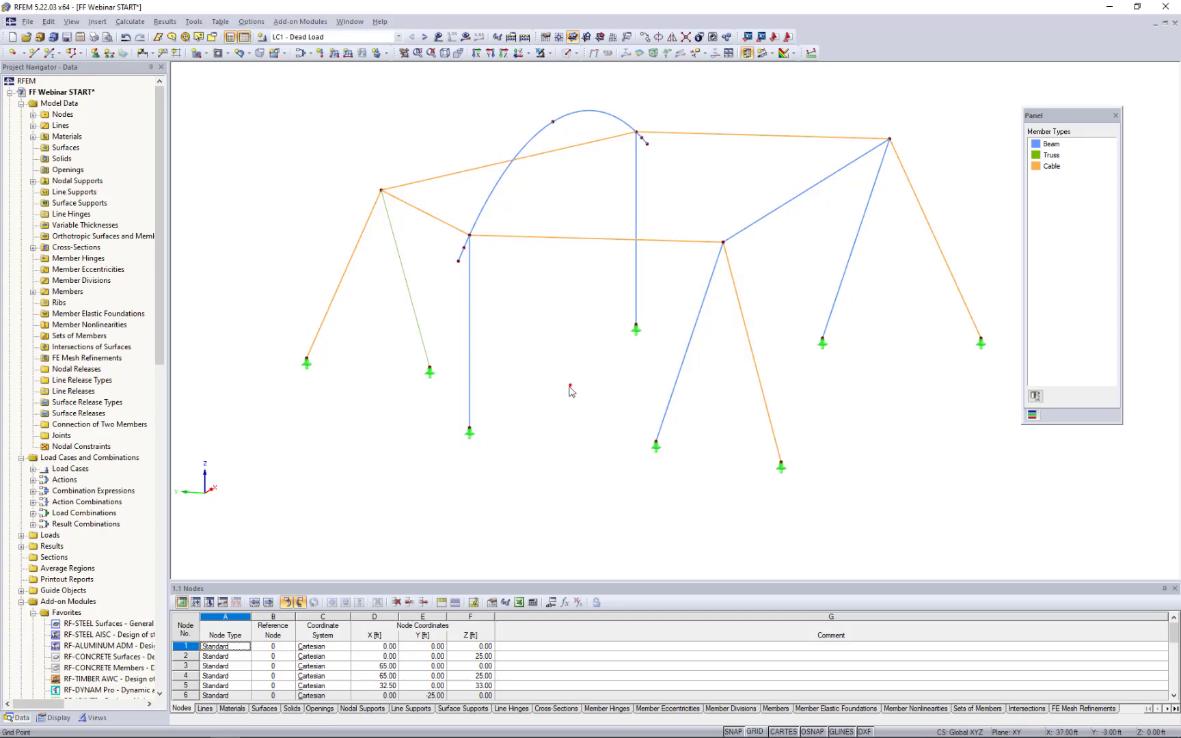
Draw two connected lines from the arch's near free end through the copied node to the top of the near inclined column.
ctrl+middle_drag(564, 420, 540, 429)
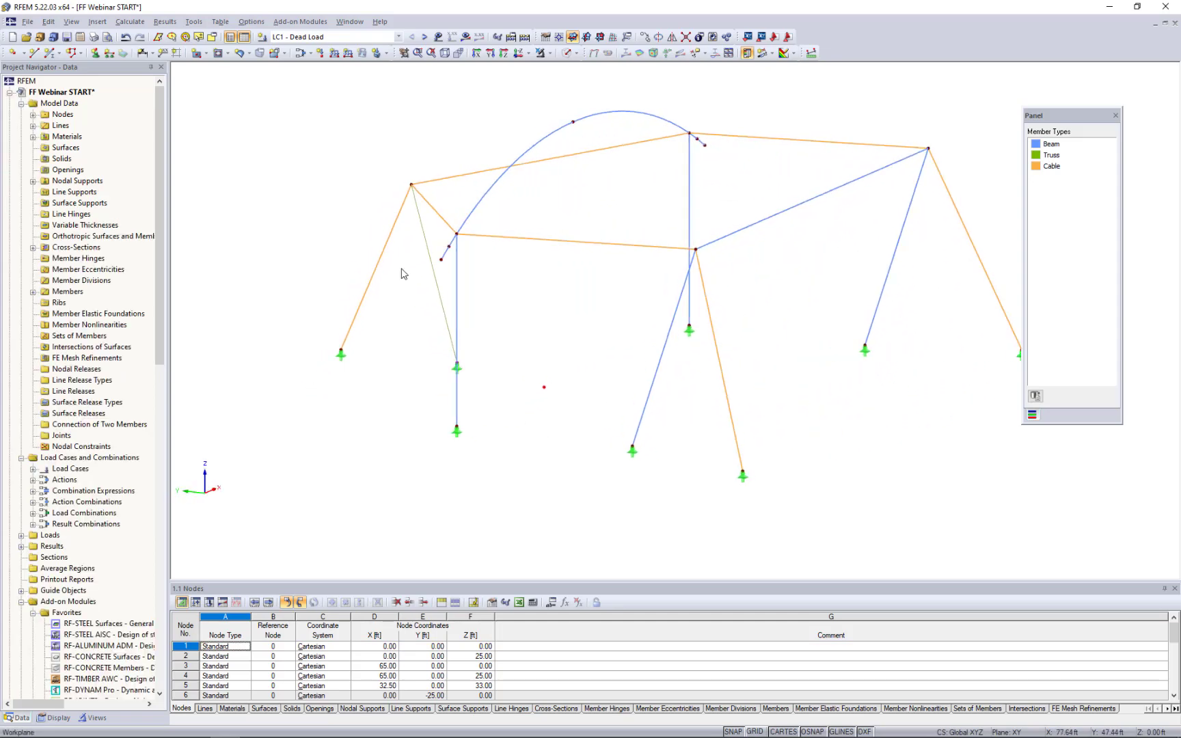
click(34, 52)
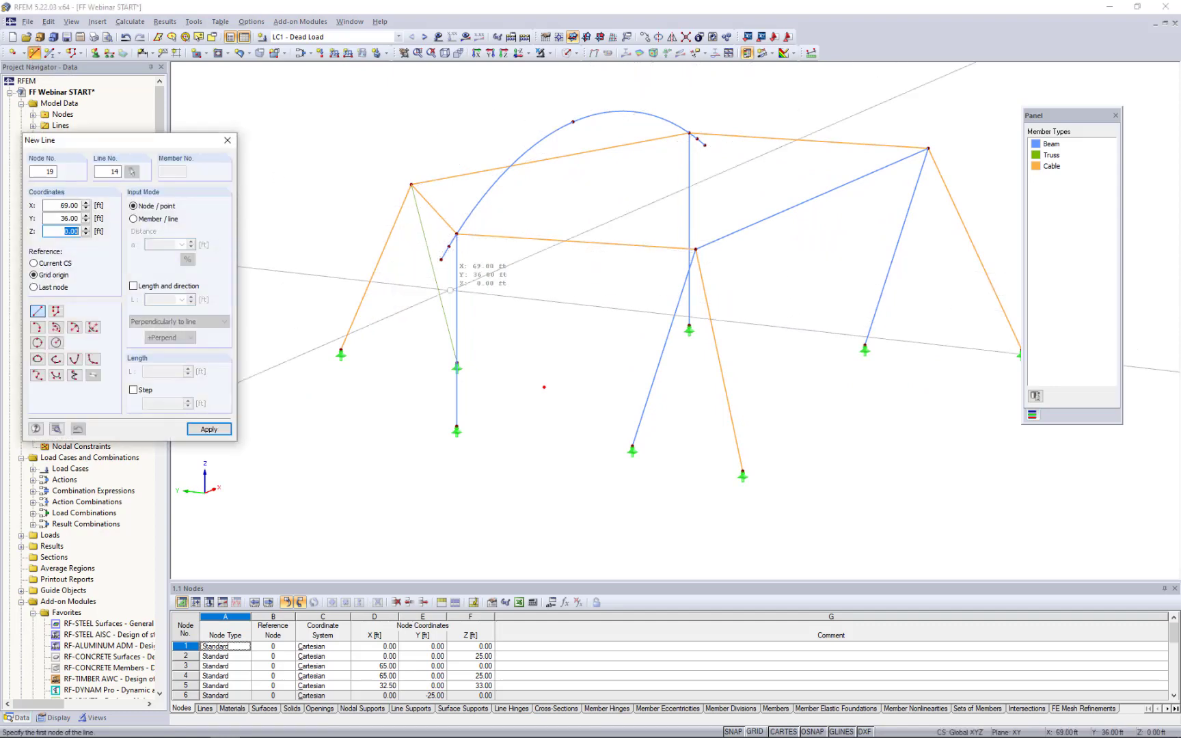
click(441, 259)
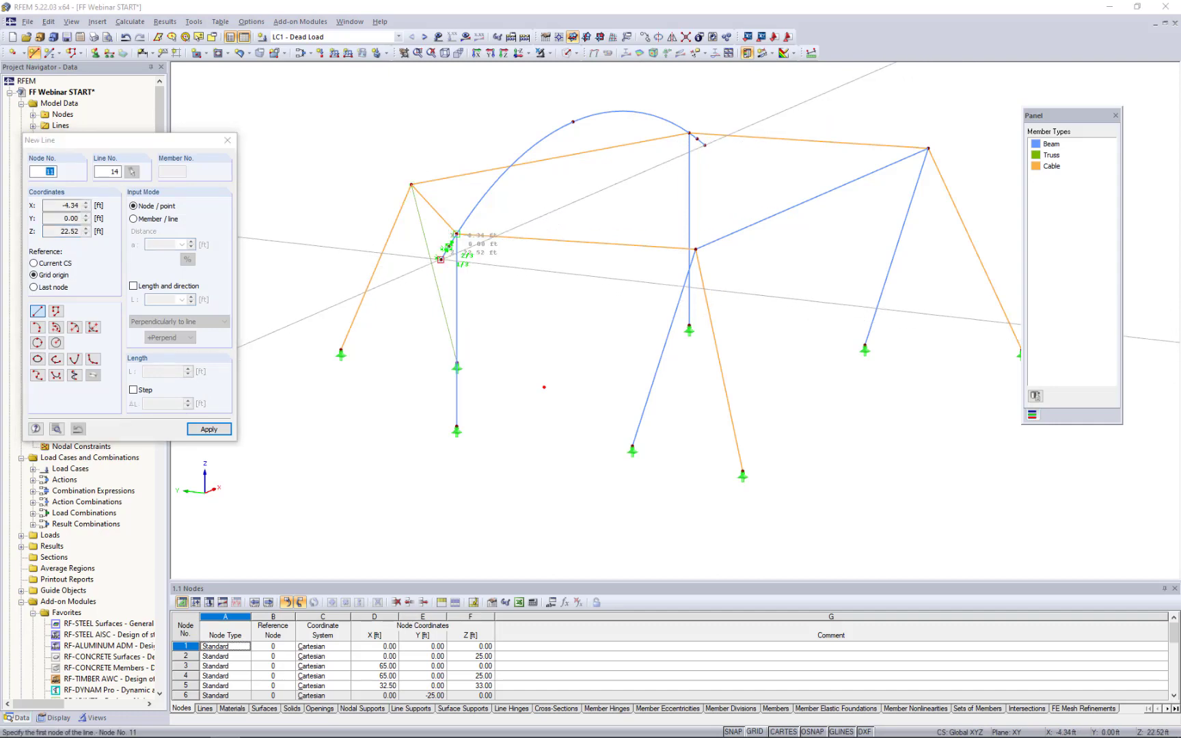
click(544, 387)
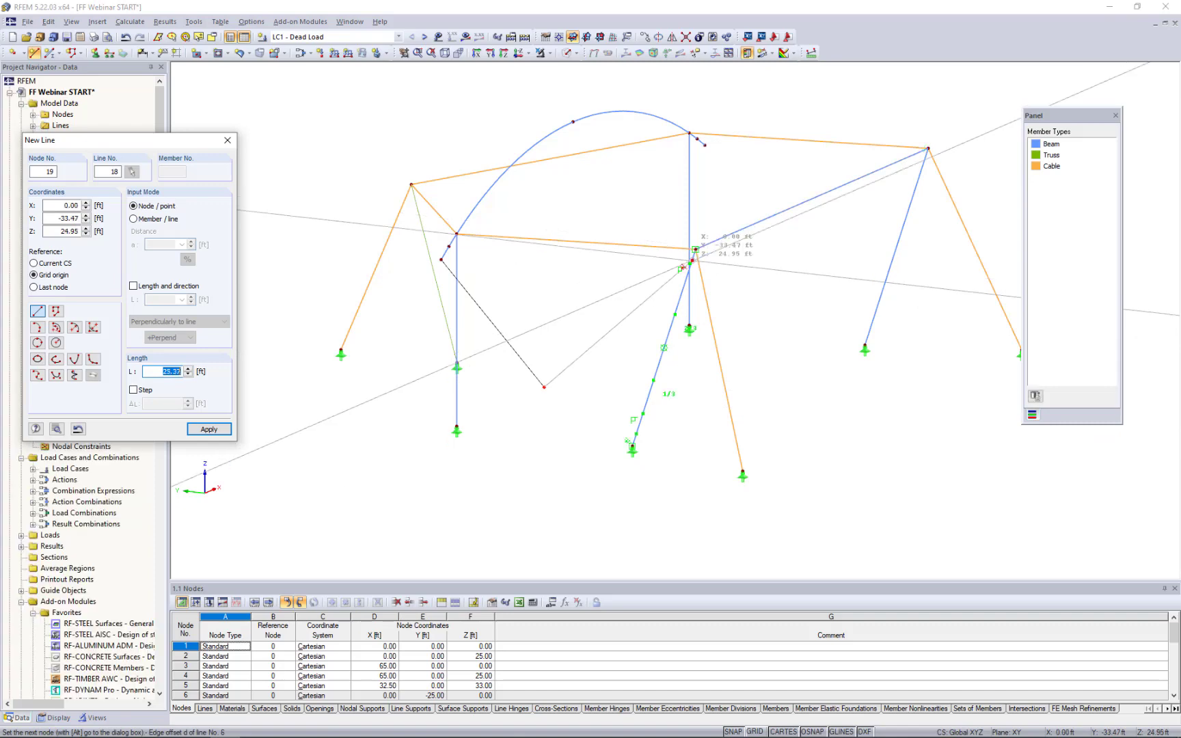
scroll(659, 296, up, 1)
ctrl+middle_drag(659, 297, 712, 308)
scroll(711, 308, down, 1)
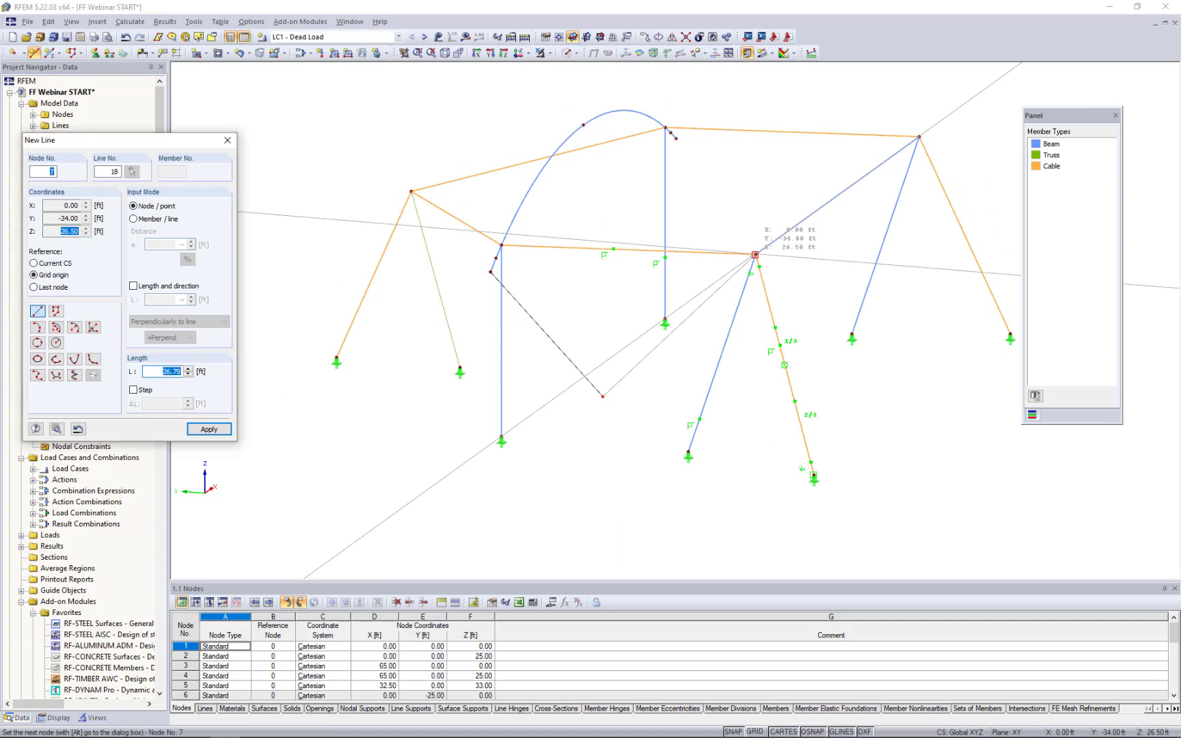
click(755, 255)
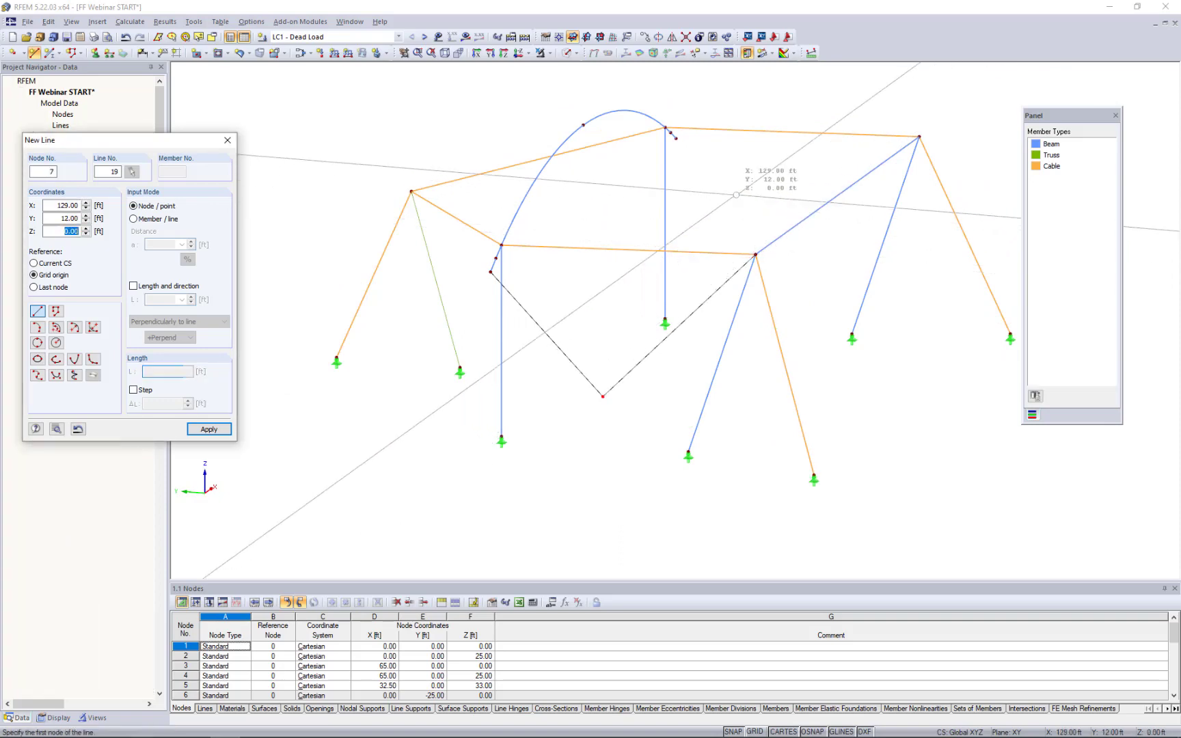
key(Escape)
mouse_move(622, 370)
middle_down()
mouse_move(668, 358)
mouse_move(783, 283)
mouse_move(690, 335)
middle_up()
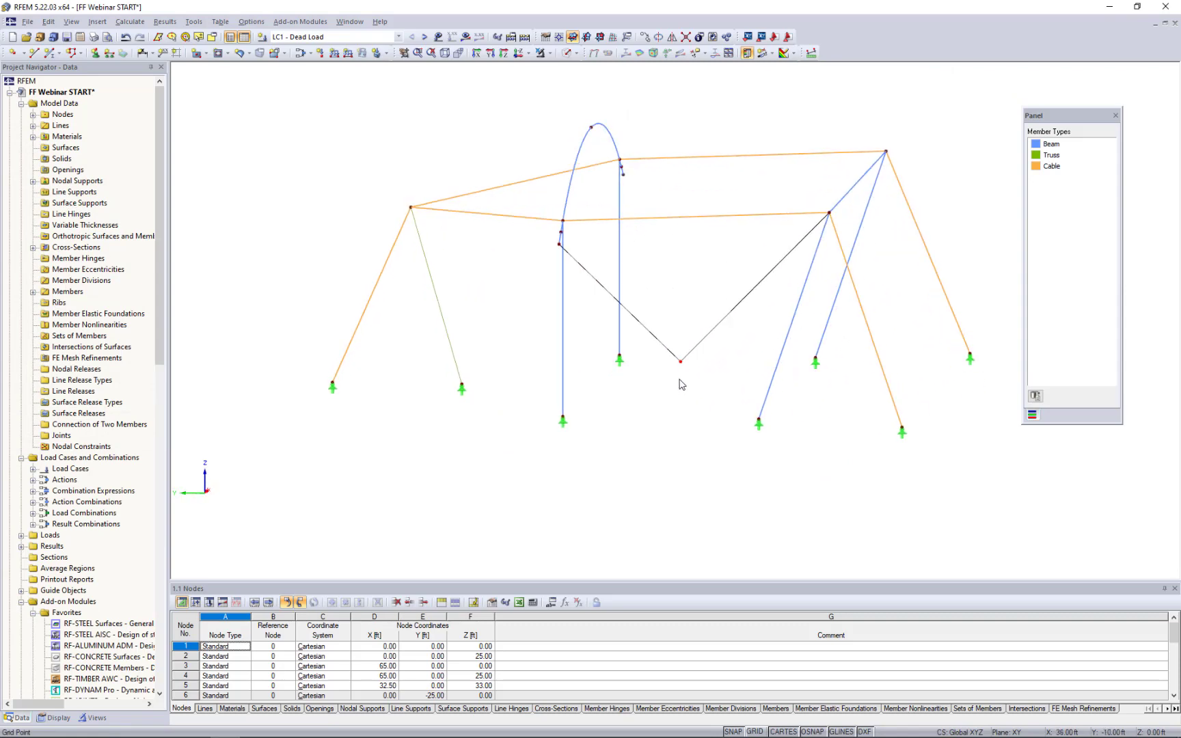
Copy the node where the two new lines meet once, displaced by dX -3, dY 0 and dZ -8 ft down to ground level.
click(681, 362)
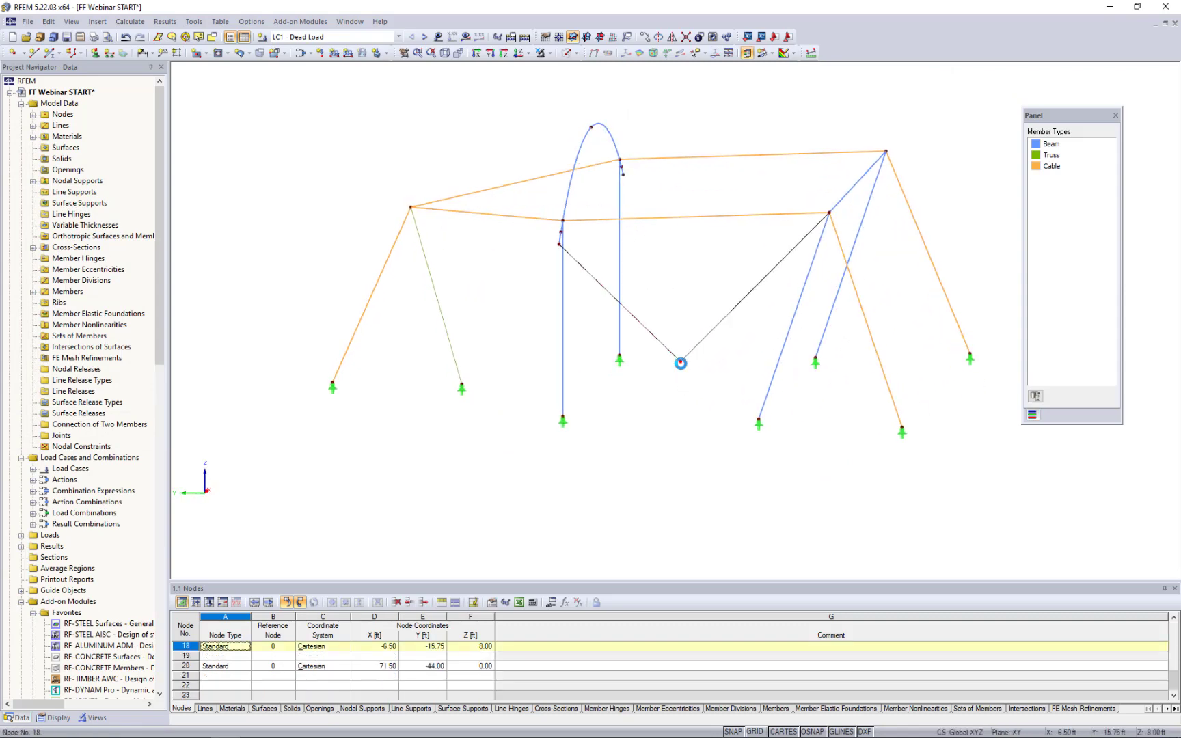
click(644, 37)
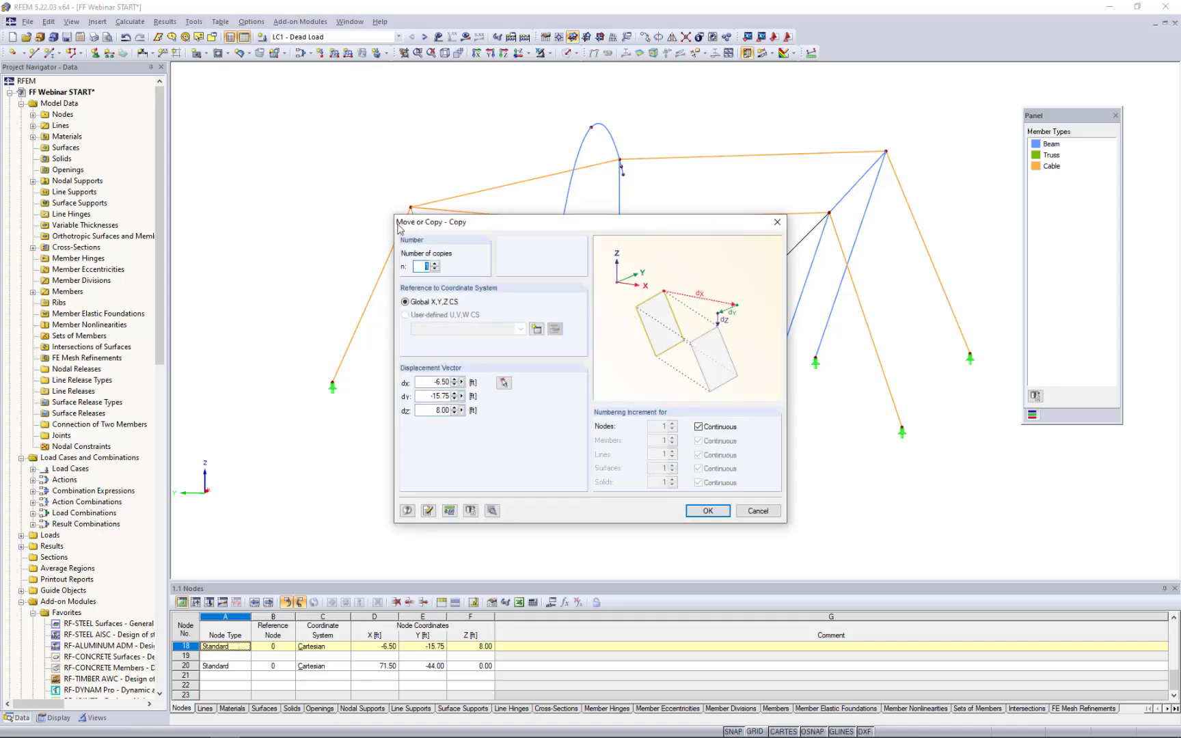
drag(428, 385, 460, 381)
key(Tab)
text(0)
click(707, 511)
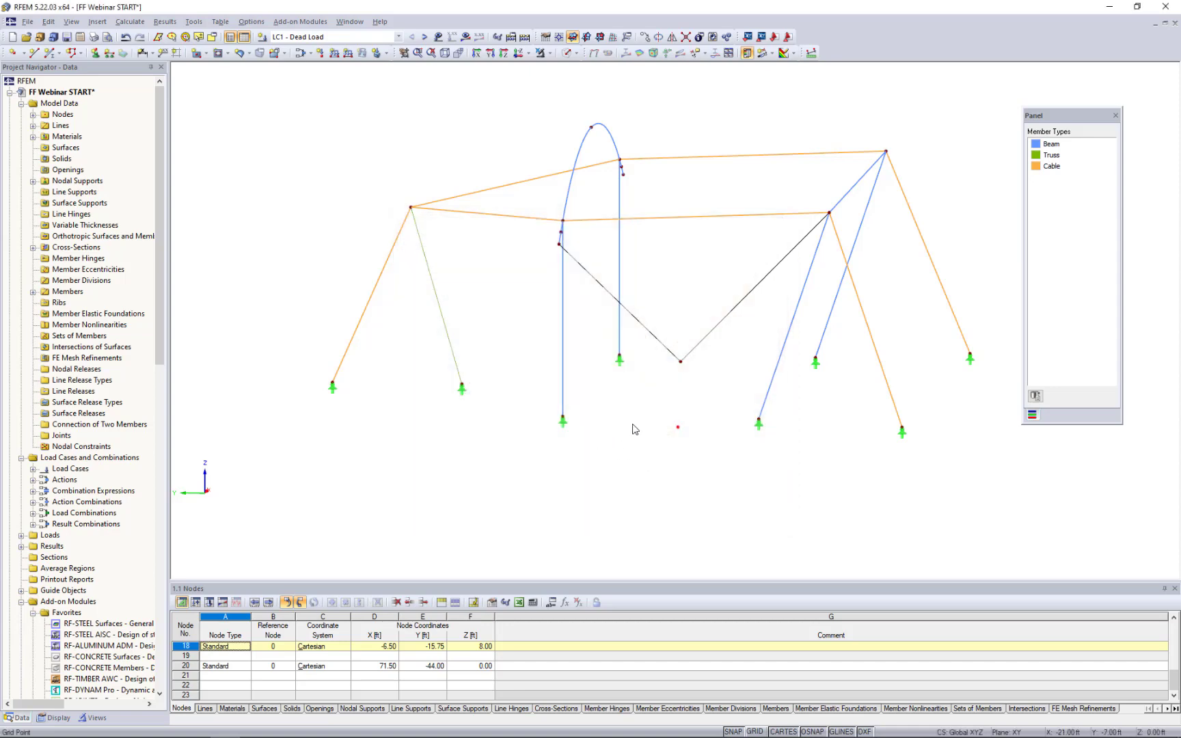
Draw a single line from the node where the two new lines meet down to its ground-level copy.
middle_drag(698, 390, 636, 405)
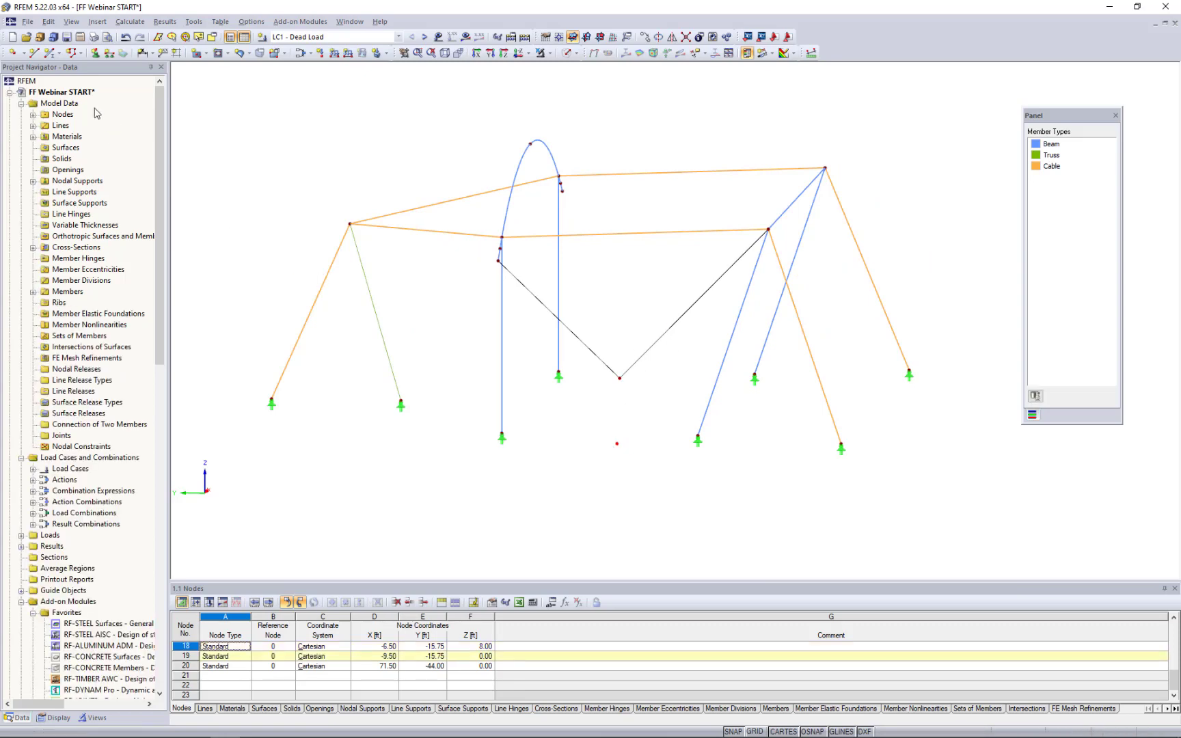
click(32, 56)
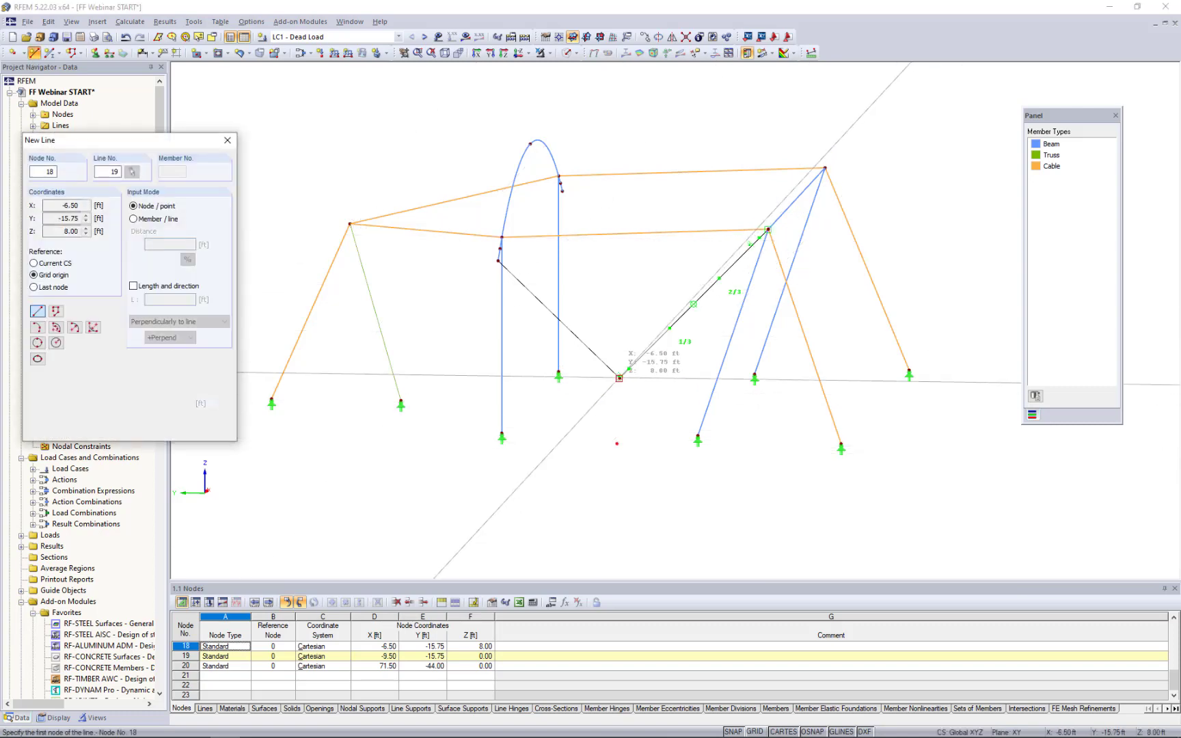
click(620, 378)
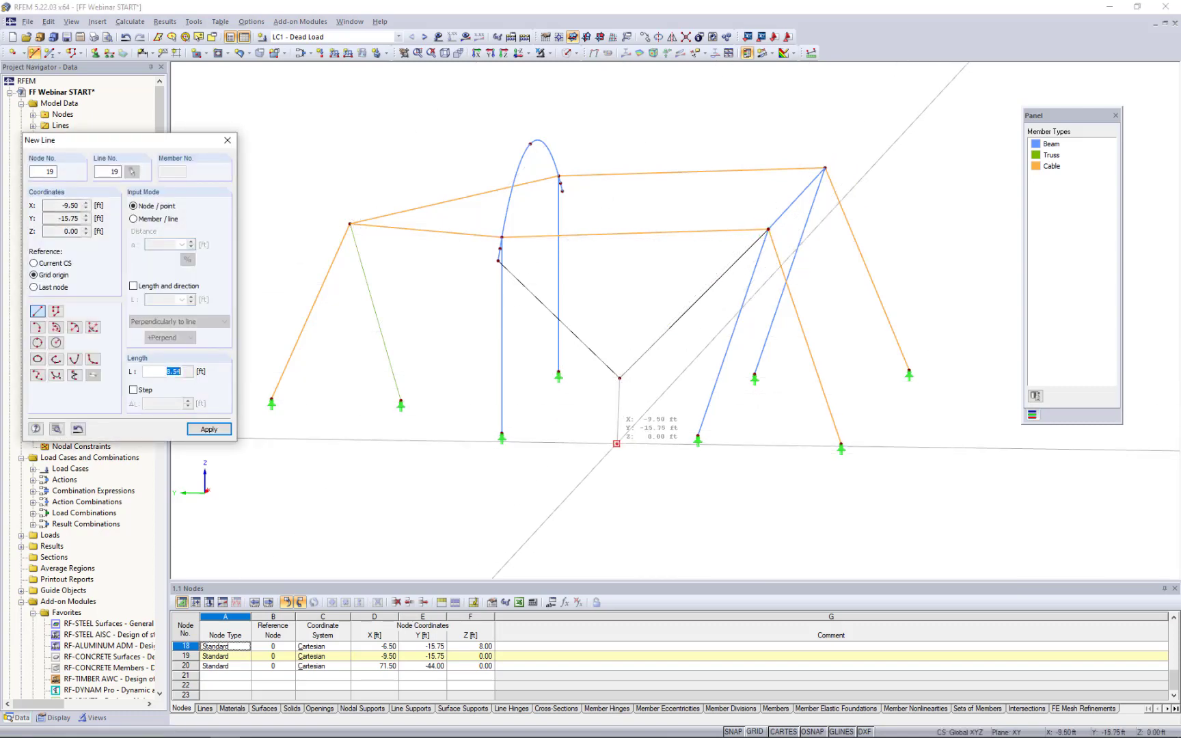
click(616, 443)
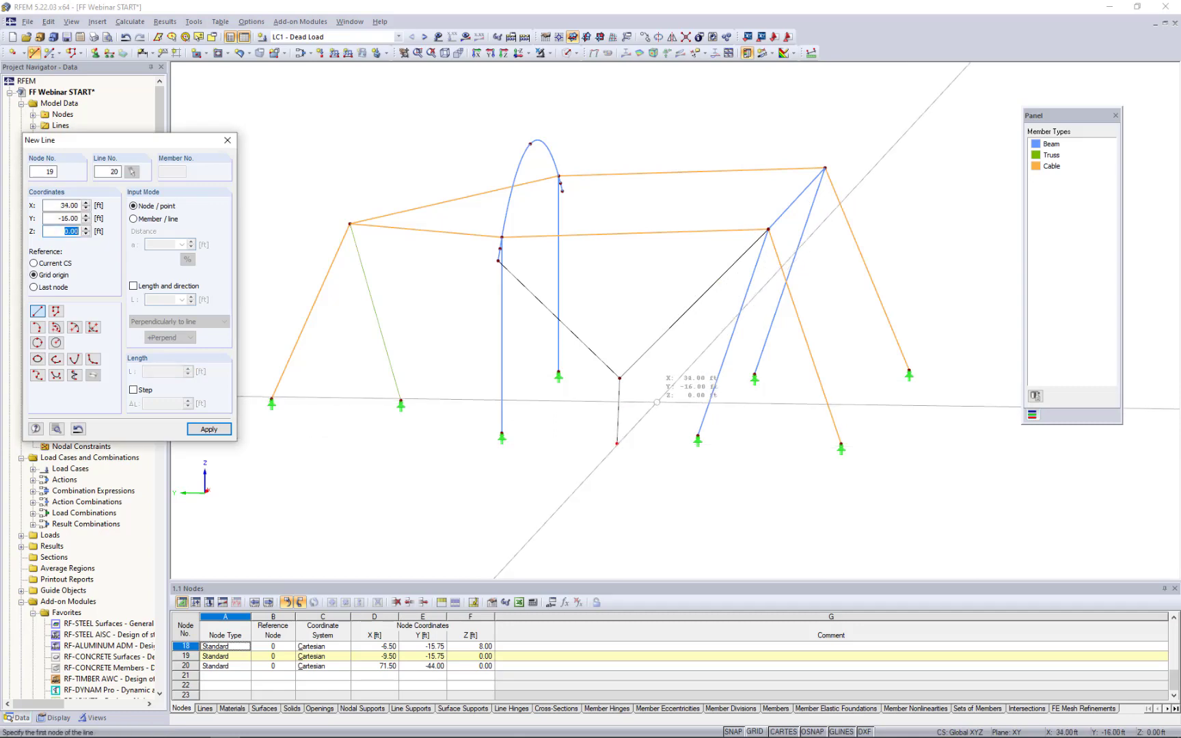
key(Escape)
Copy the base node of the pale inclined member once, displaced by dX -24.25, dY 0 and dZ 8 ft.
ctrl+middle_drag(657, 421, 559, 442)
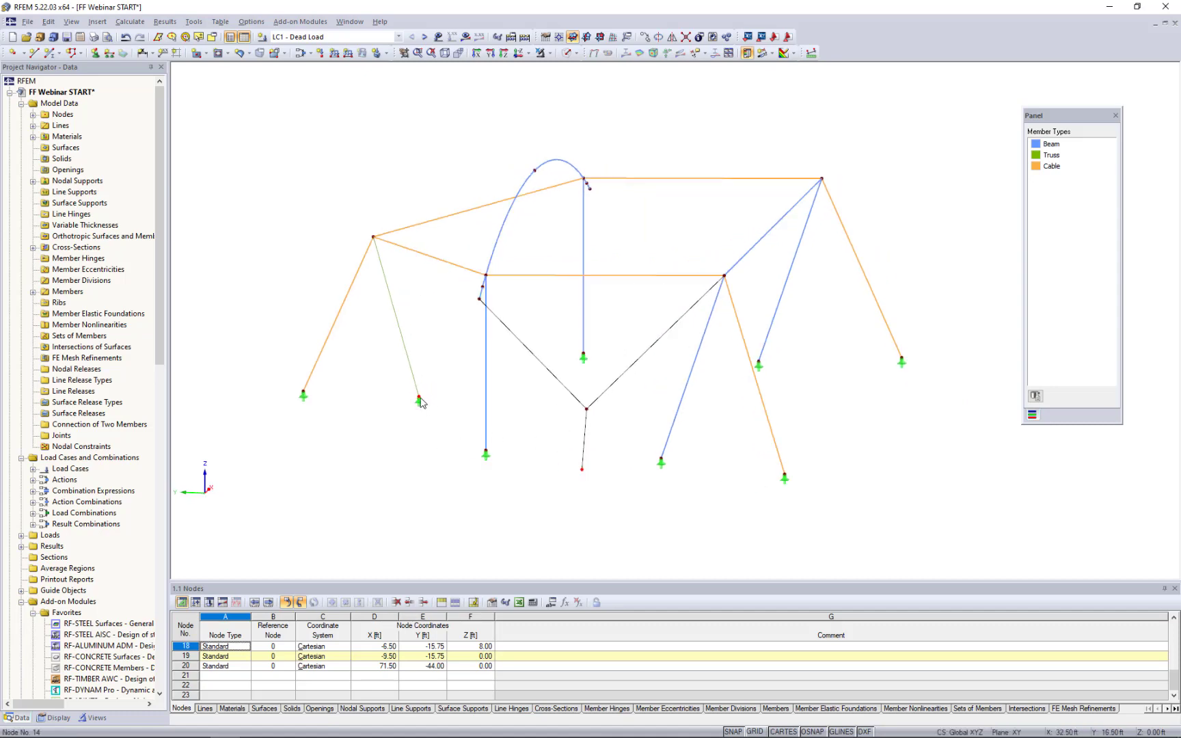
click(419, 398)
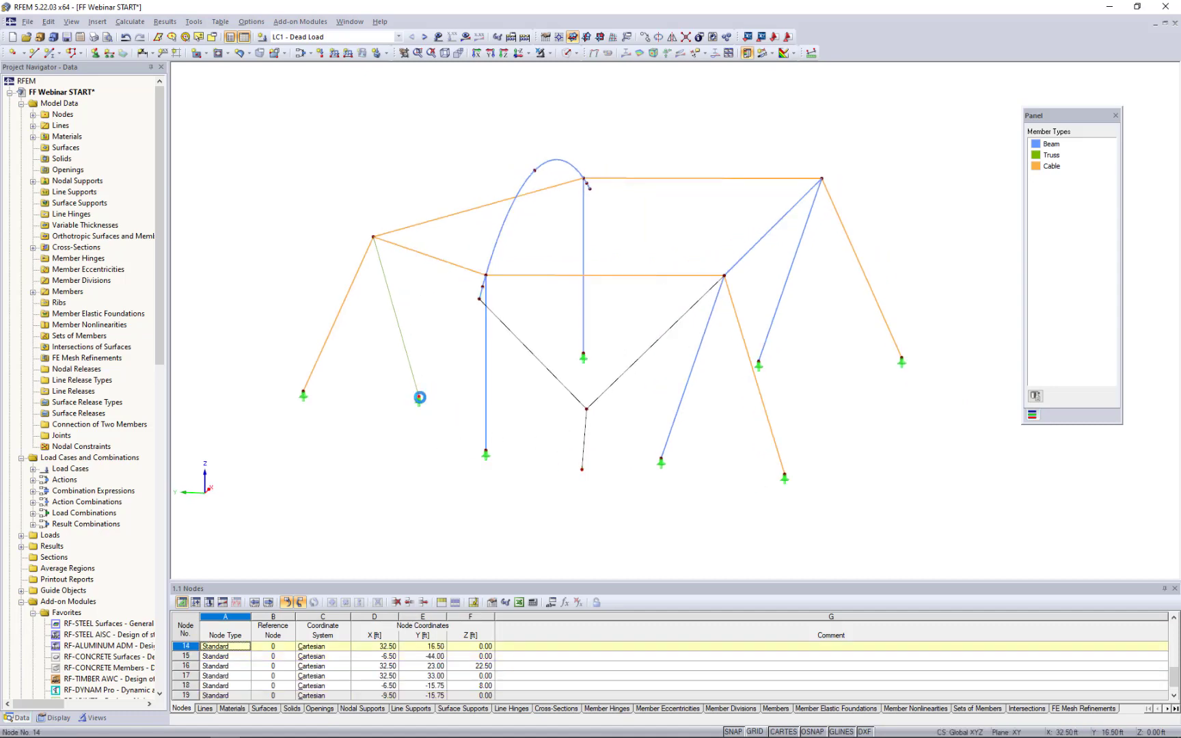
click(646, 37)
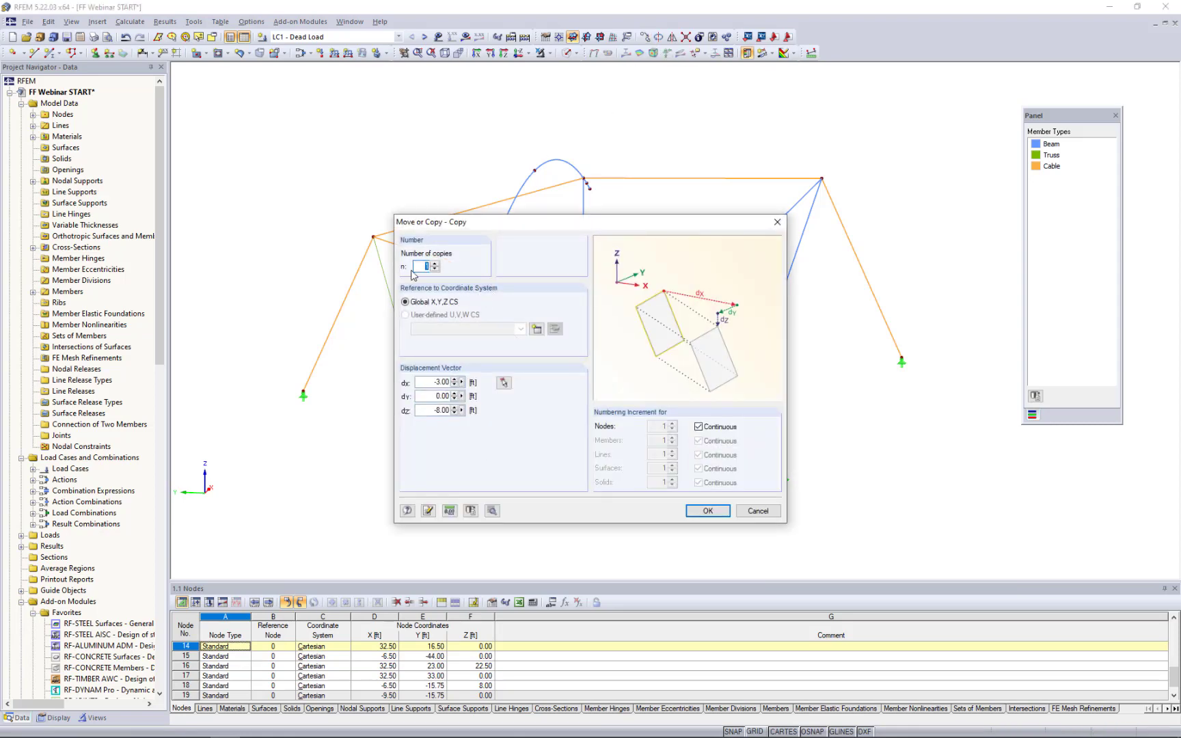
double_click(438, 382)
text(-24.25)
key(Tab)
text(0)
key(Tab)
click(708, 511)
Draw two connected lines from the cable apex above the pale inclined member through the copied node to the arch's near free end.
ctrl+middle_drag(471, 435, 656, 409)
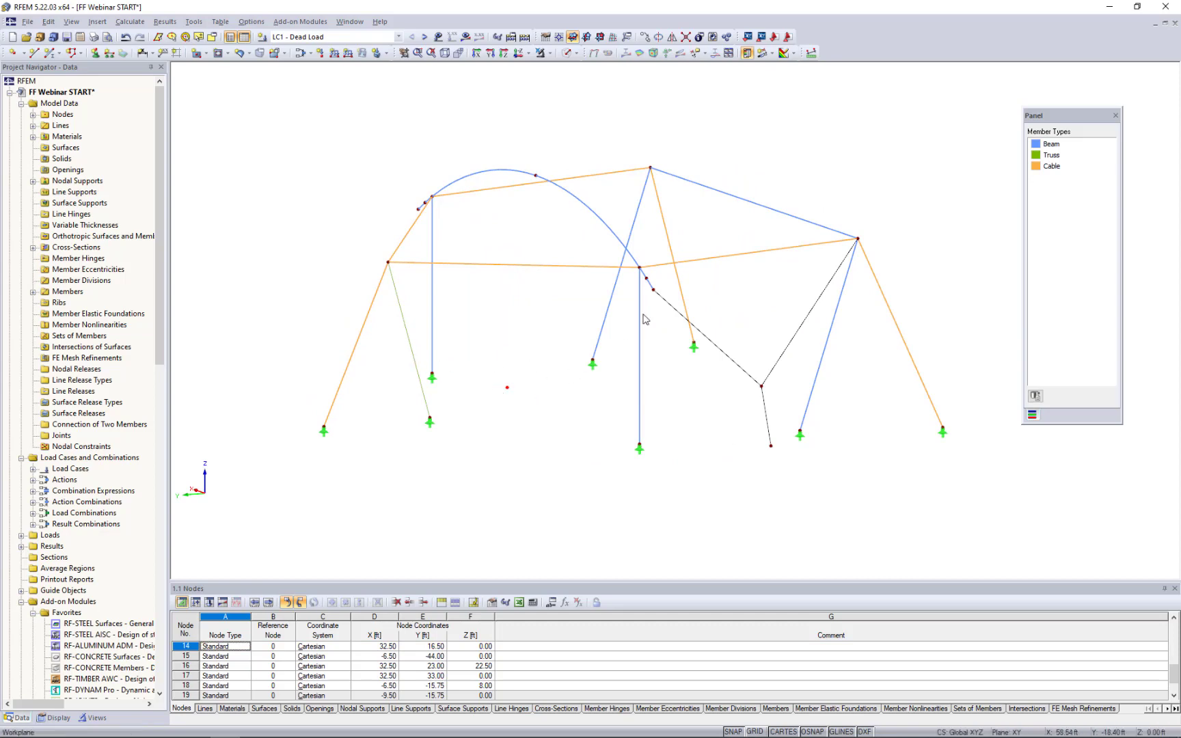
click(34, 54)
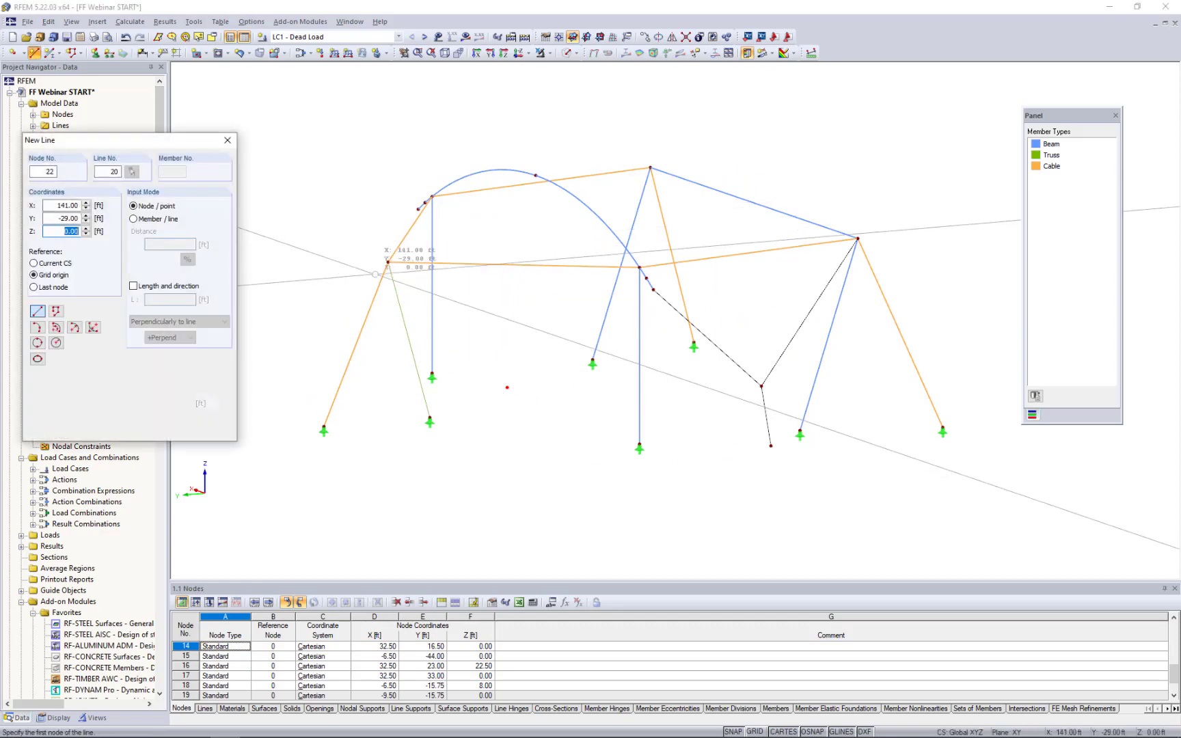
click(388, 262)
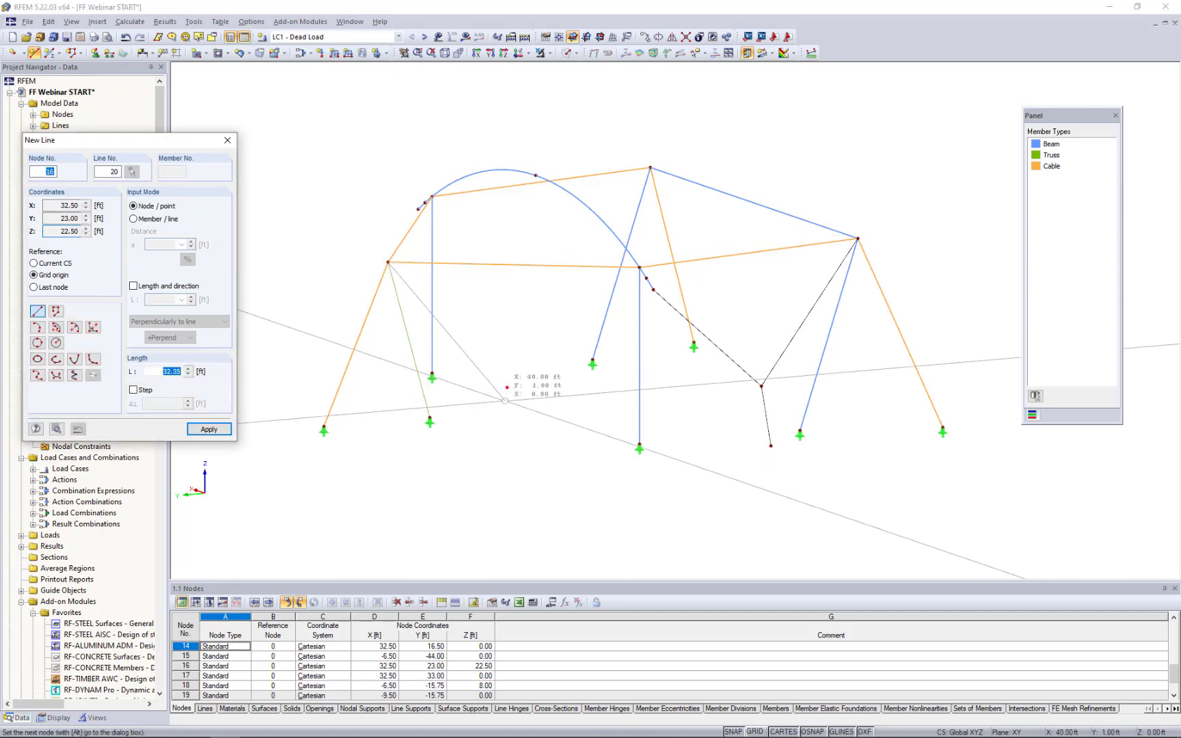
click(506, 388)
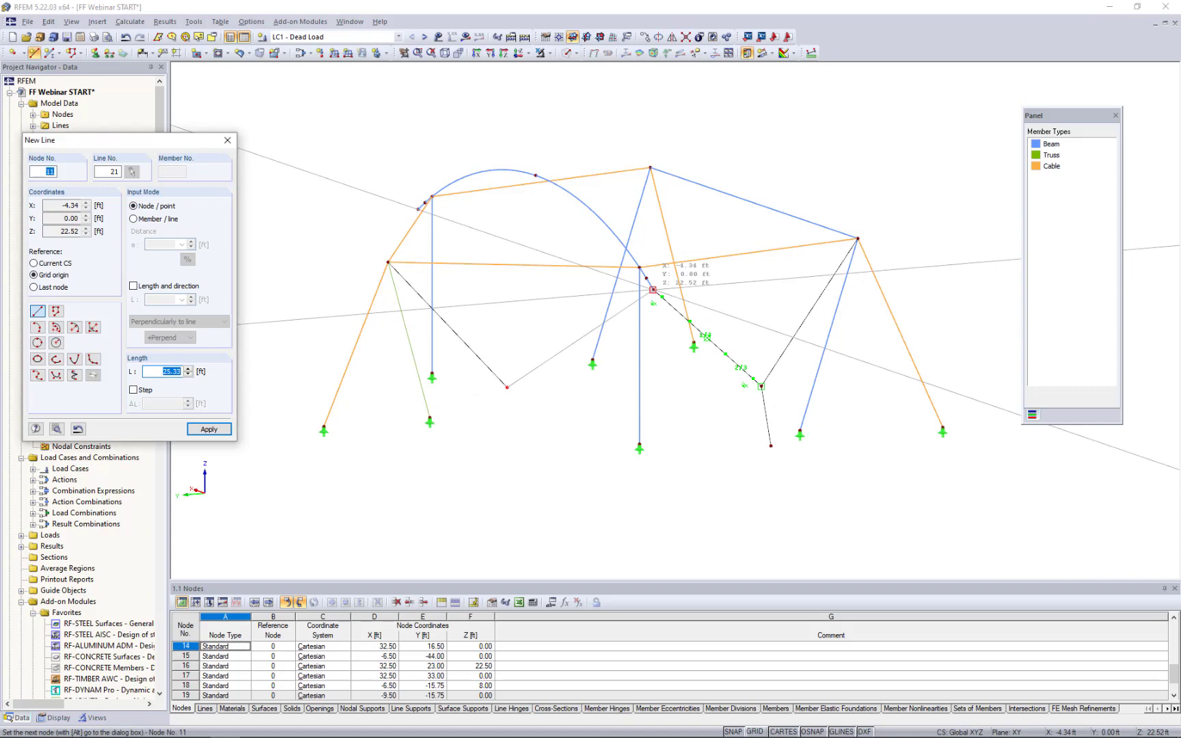
click(653, 289)
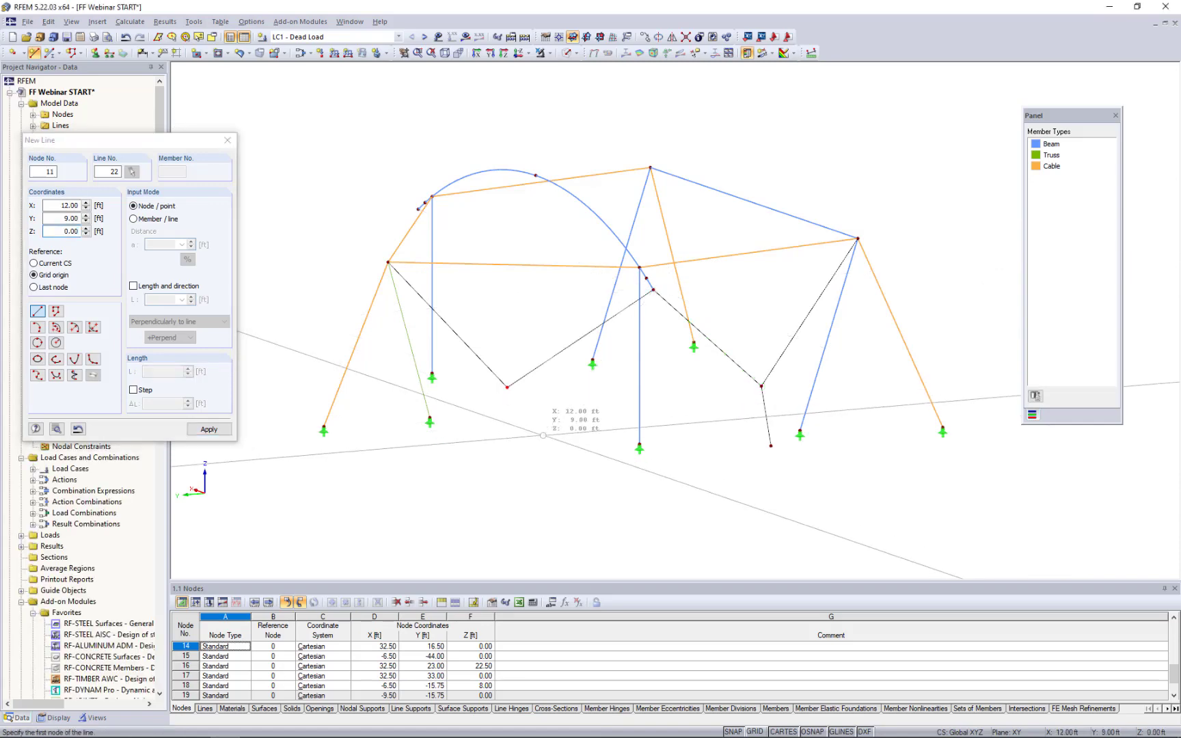
key(Escape)
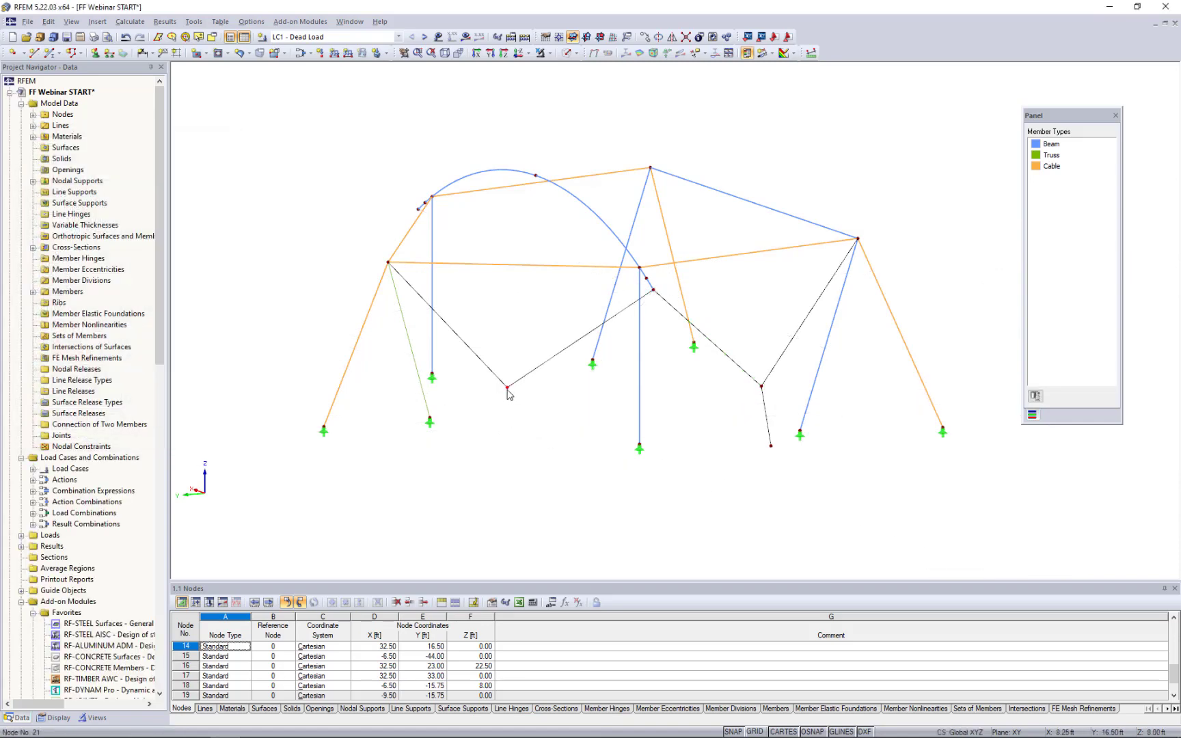
Copy the low node of the second line pair once, displaced by dX -3, dY 3 and dZ -8 ft to ground level.
click(507, 387)
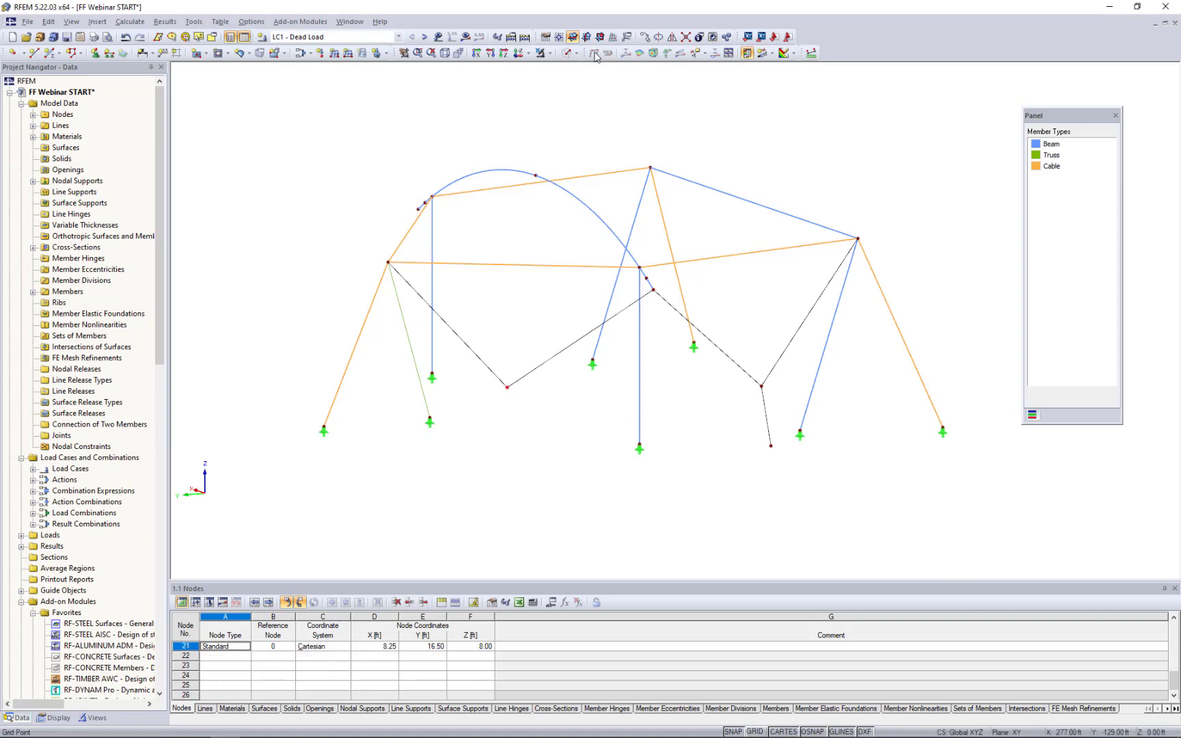
click(644, 39)
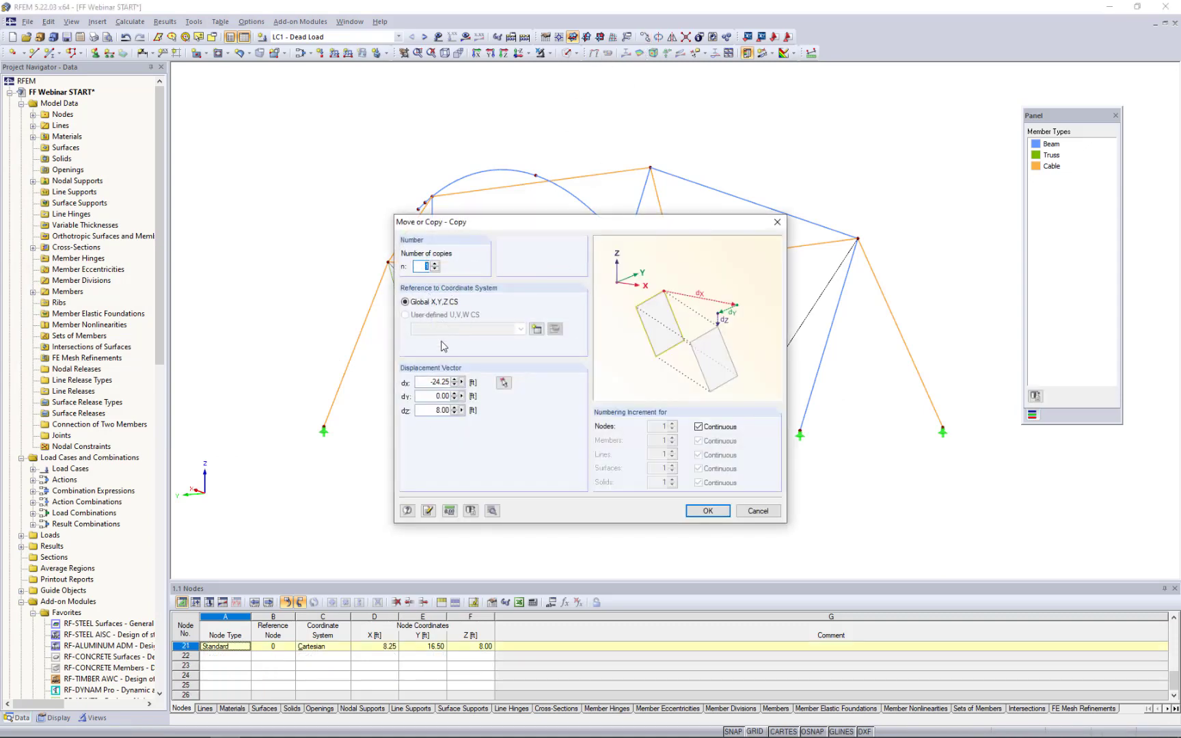
double_click(429, 382)
text(-8)
click(704, 513)
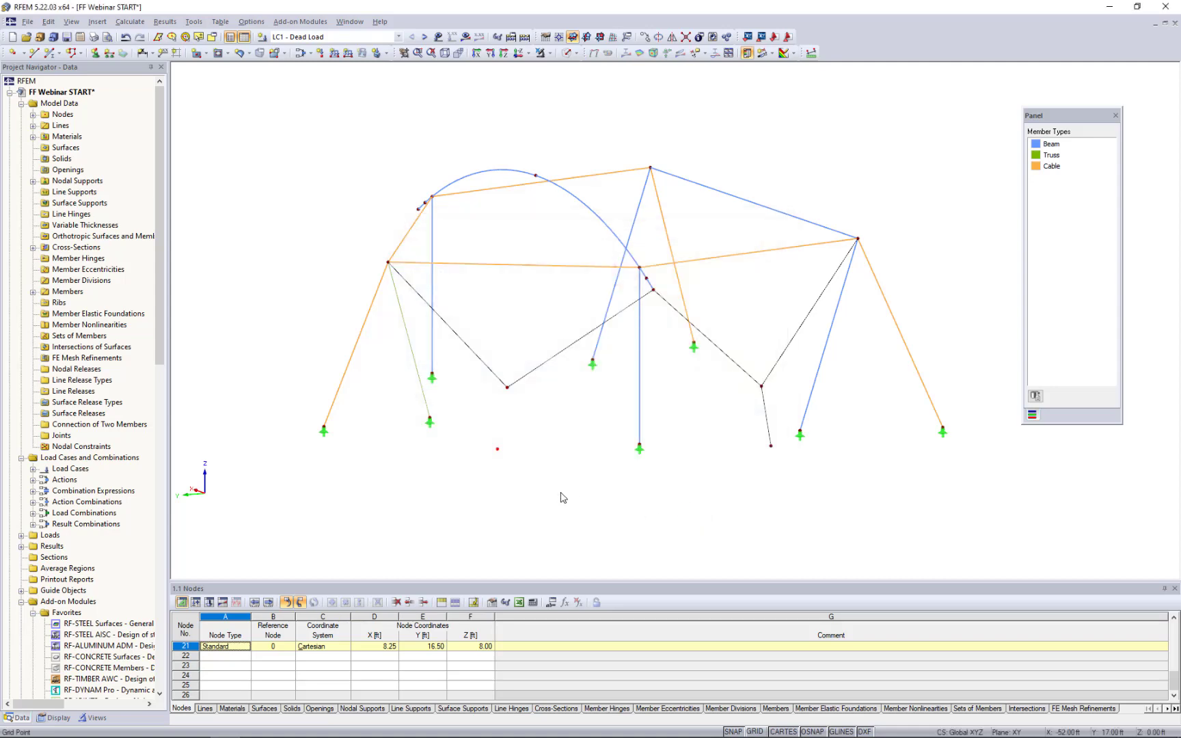
Draw a line from the second line pair's low node down to its ground-level copy.
click(36, 53)
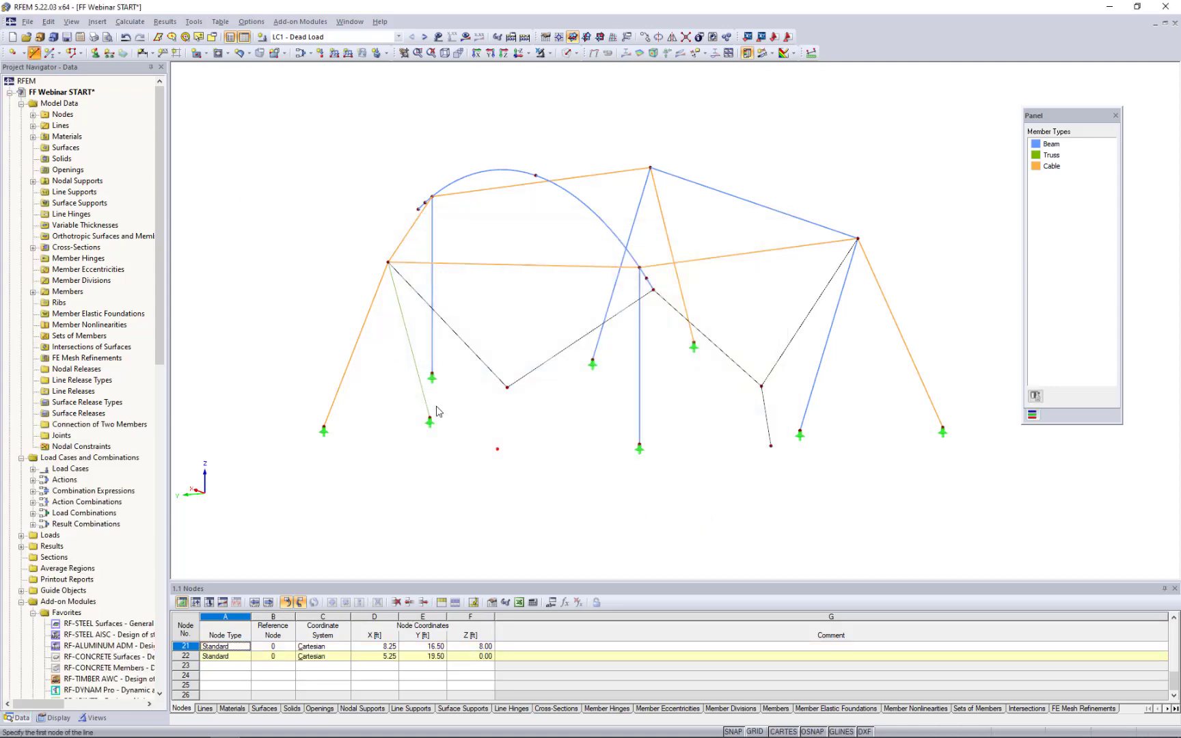
click(507, 387)
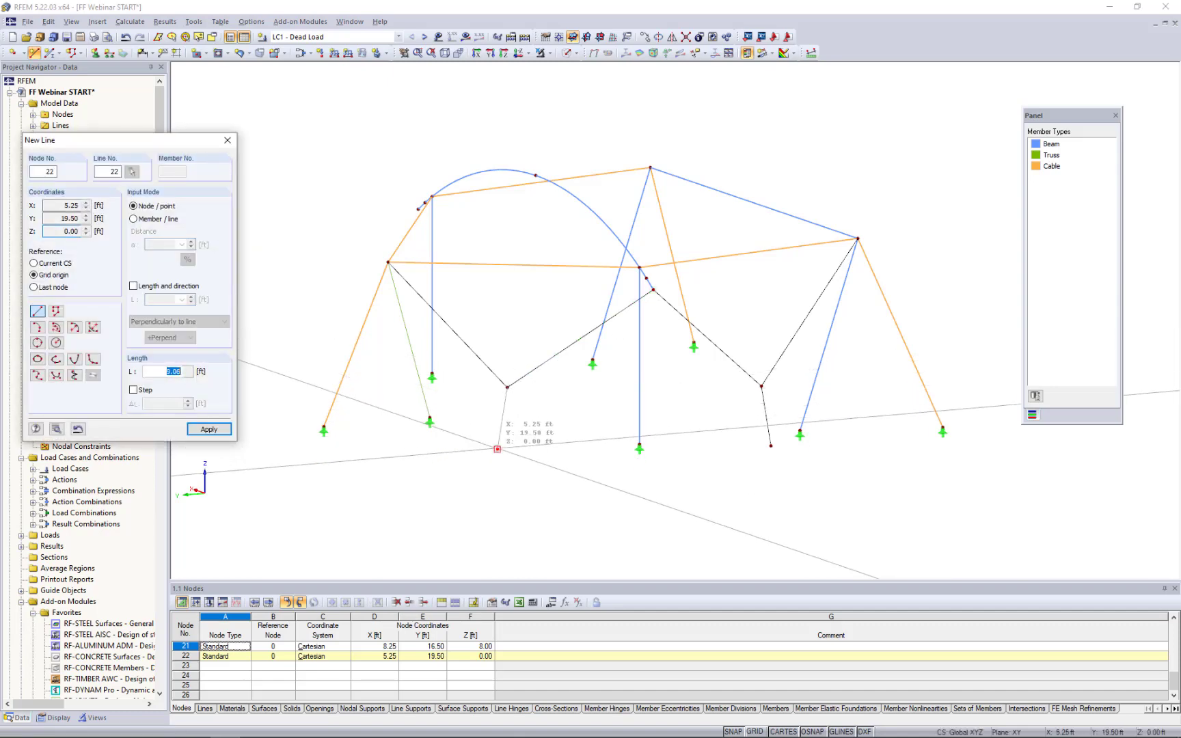
click(497, 449)
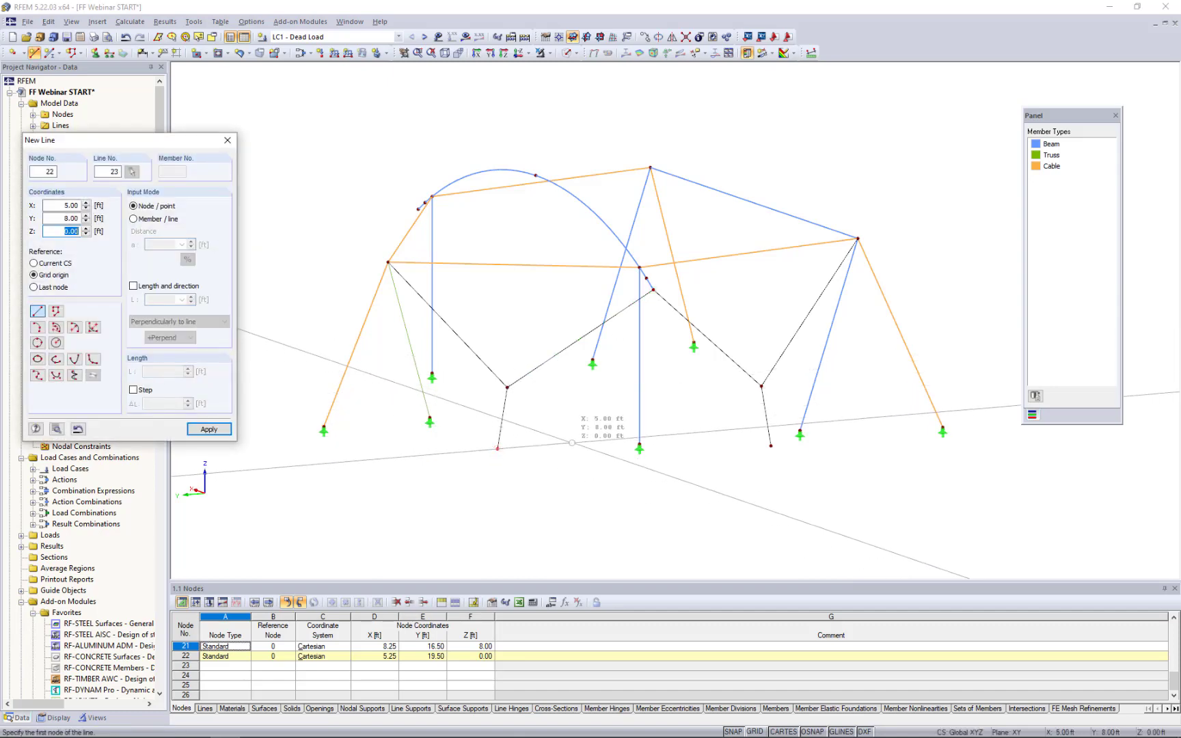
key(Escape)
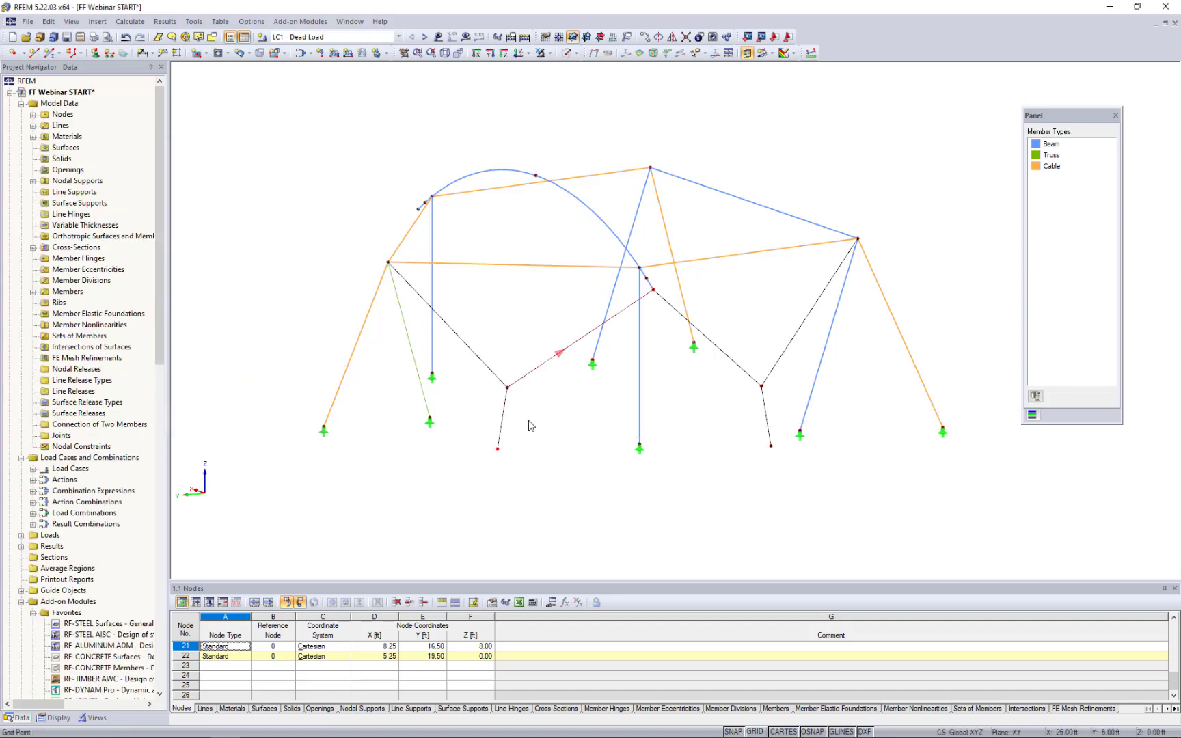
Assign Cable members with the RB 5/8 ASTM Cable Material cross-section to all six new lines around both low nodes.
drag(528, 420, 479, 352)
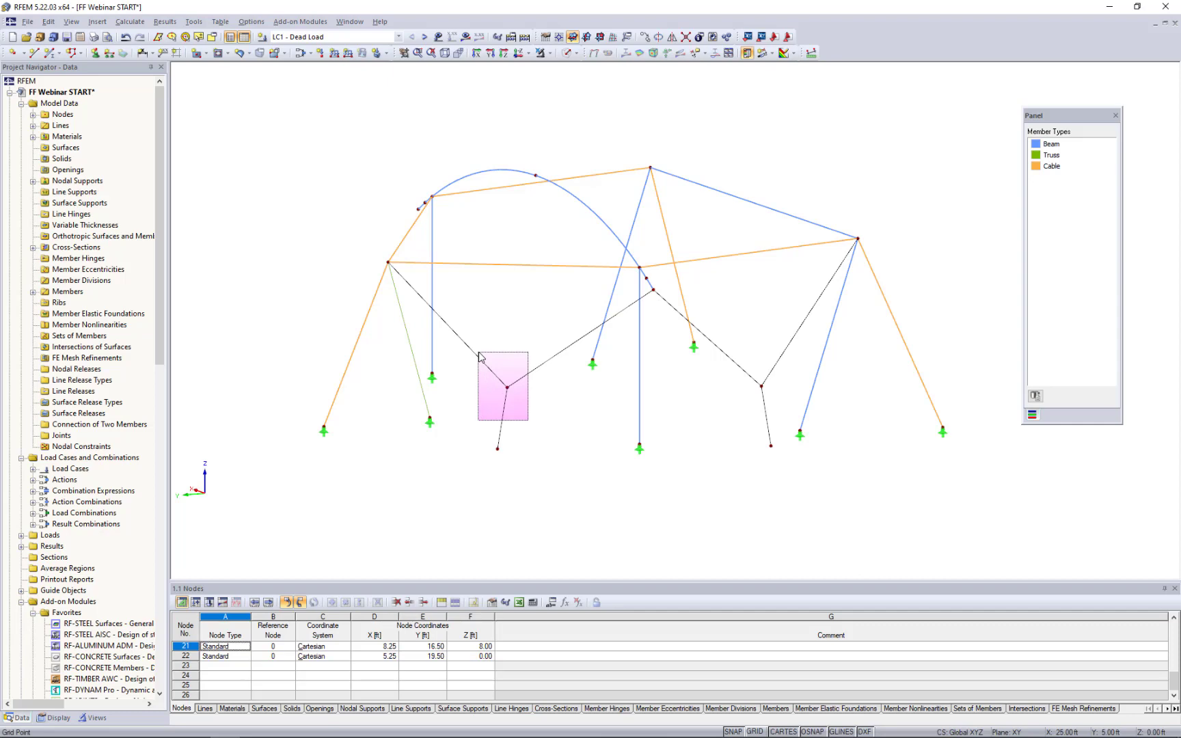
drag(479, 353, 479, 352)
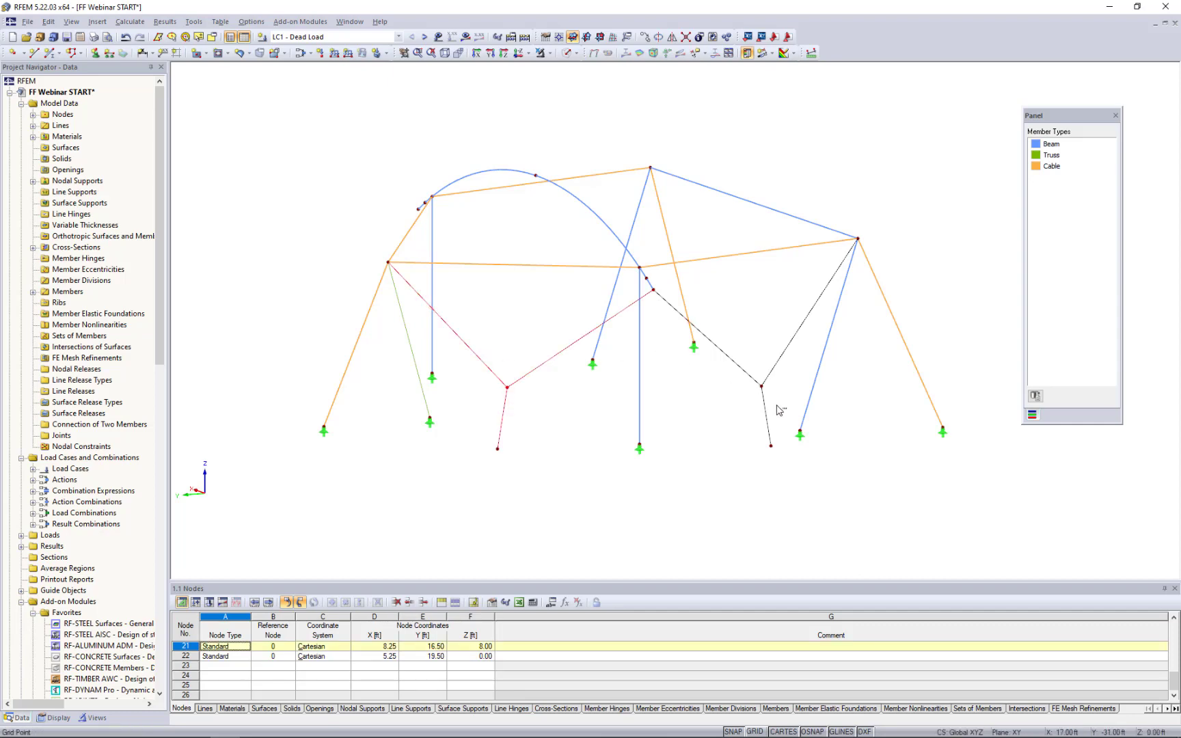
drag(787, 409, 738, 355)
double_click(731, 360)
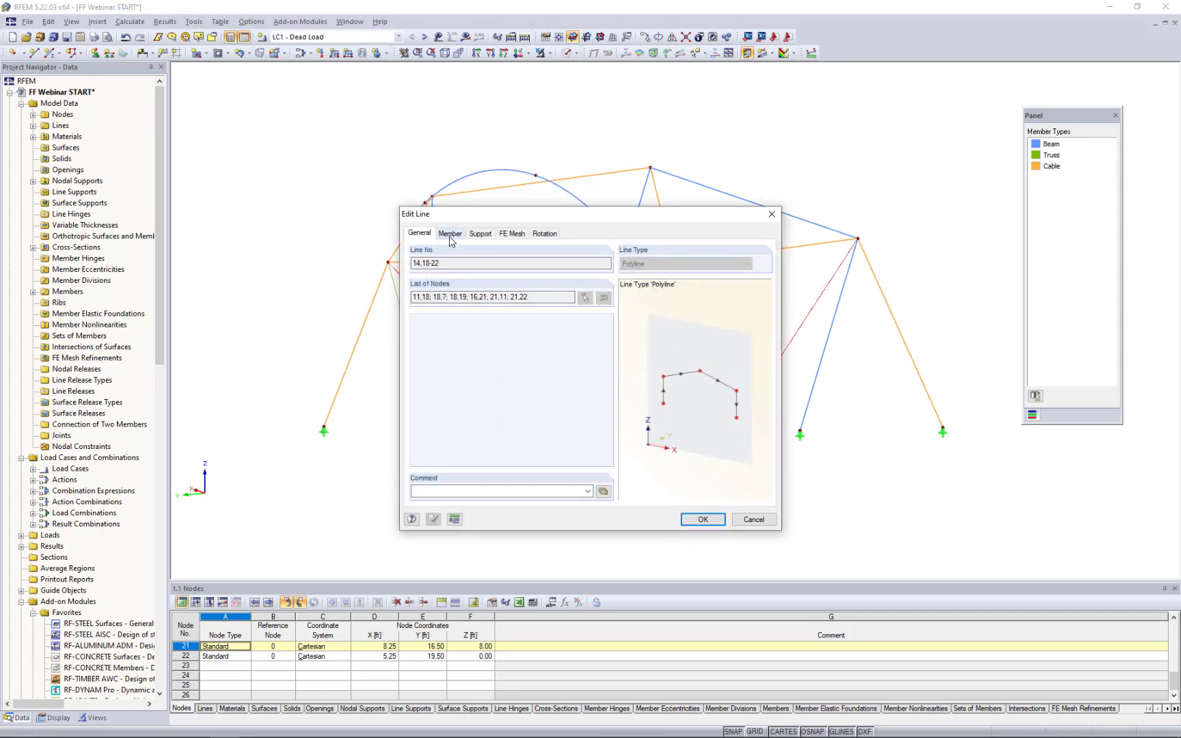
click(450, 235)
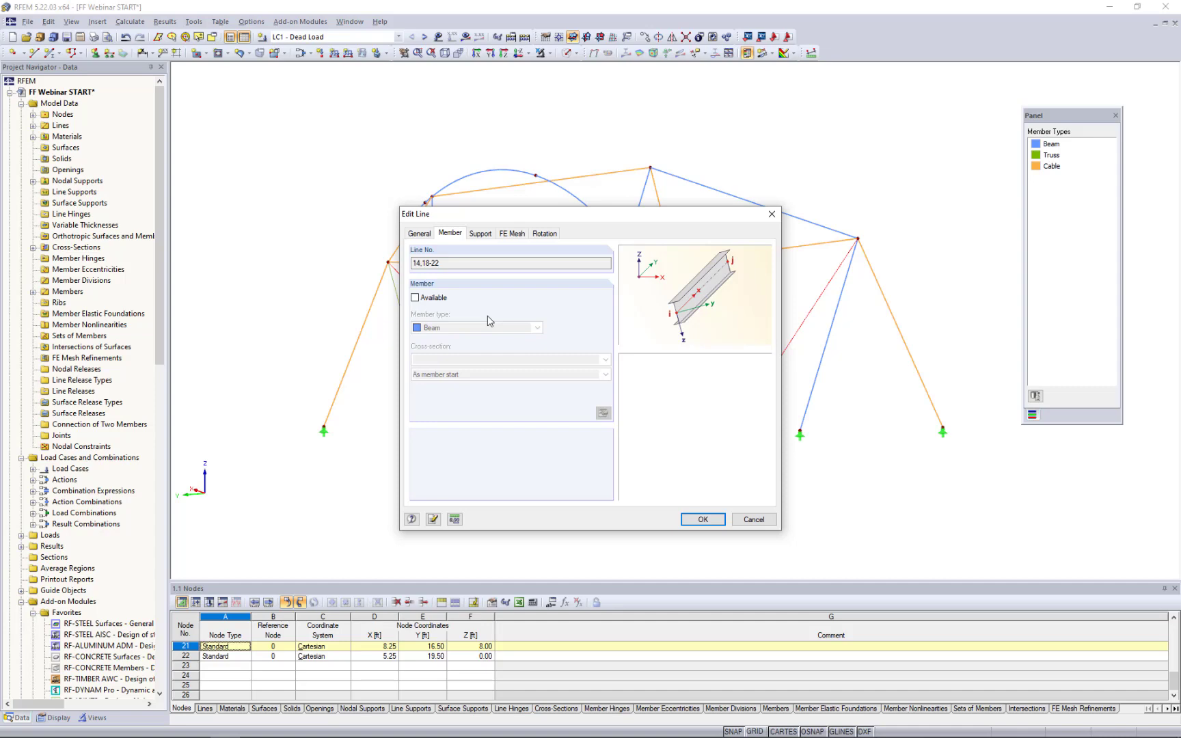
click(415, 298)
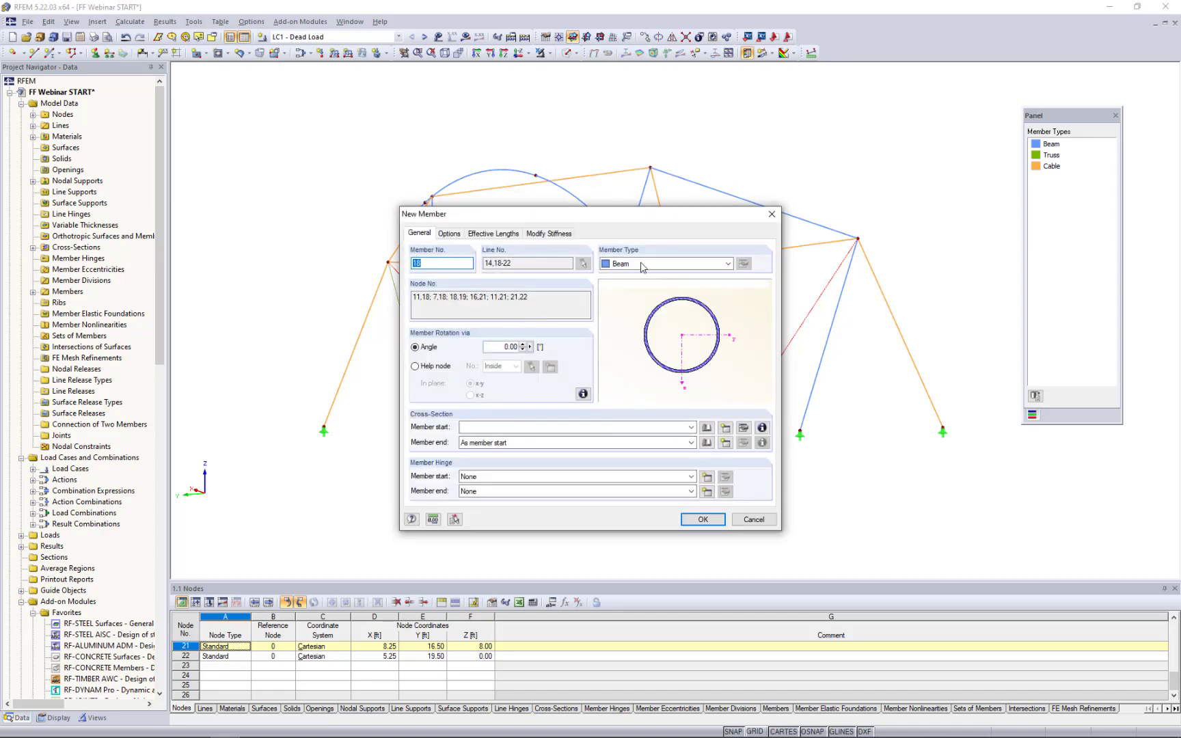
click(642, 268)
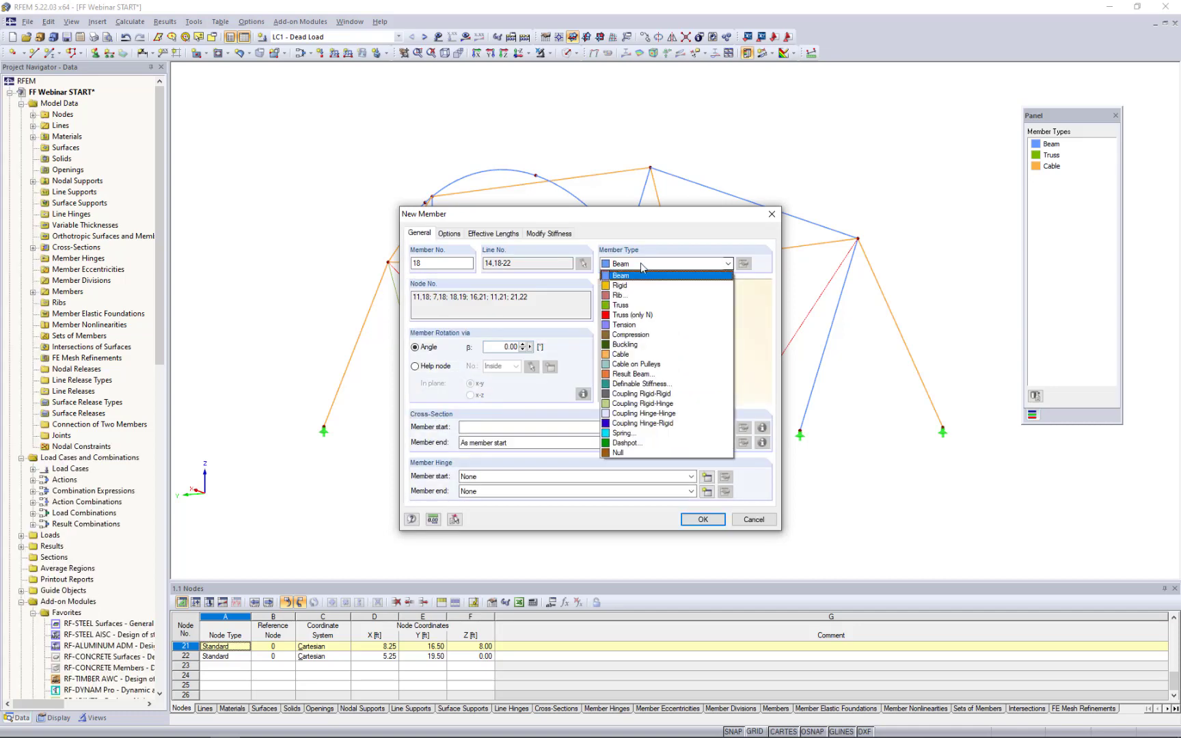
click(622, 357)
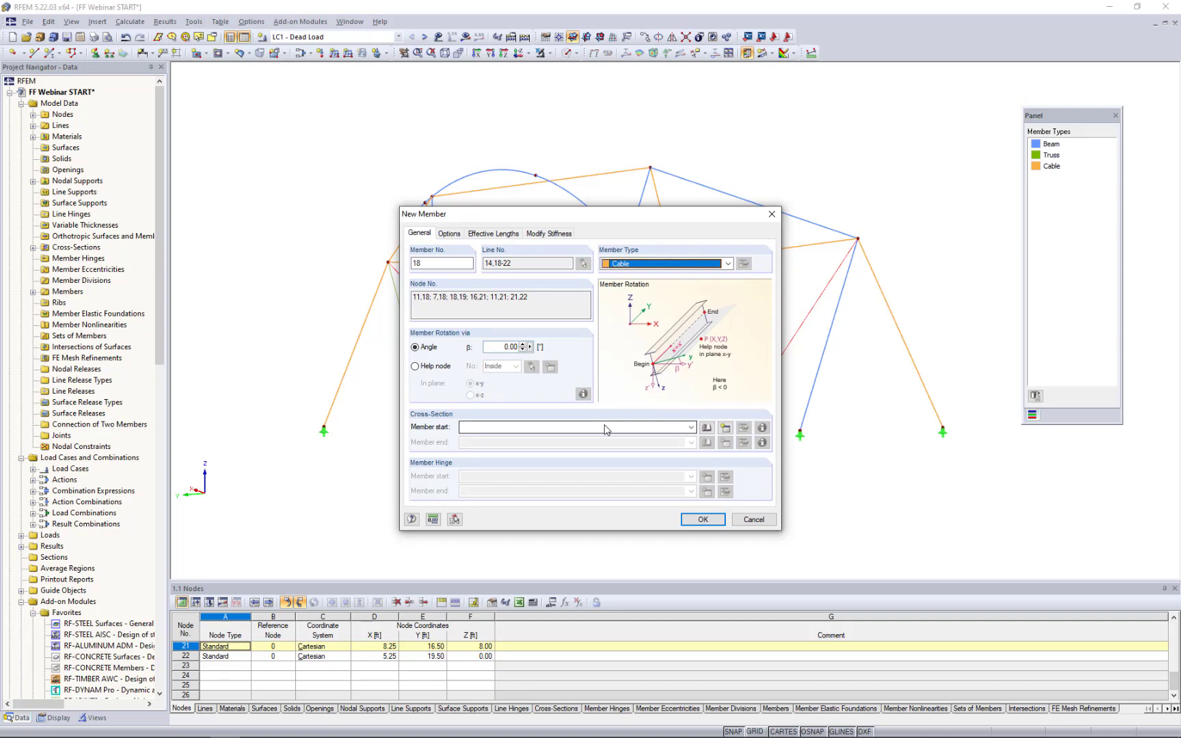
click(604, 428)
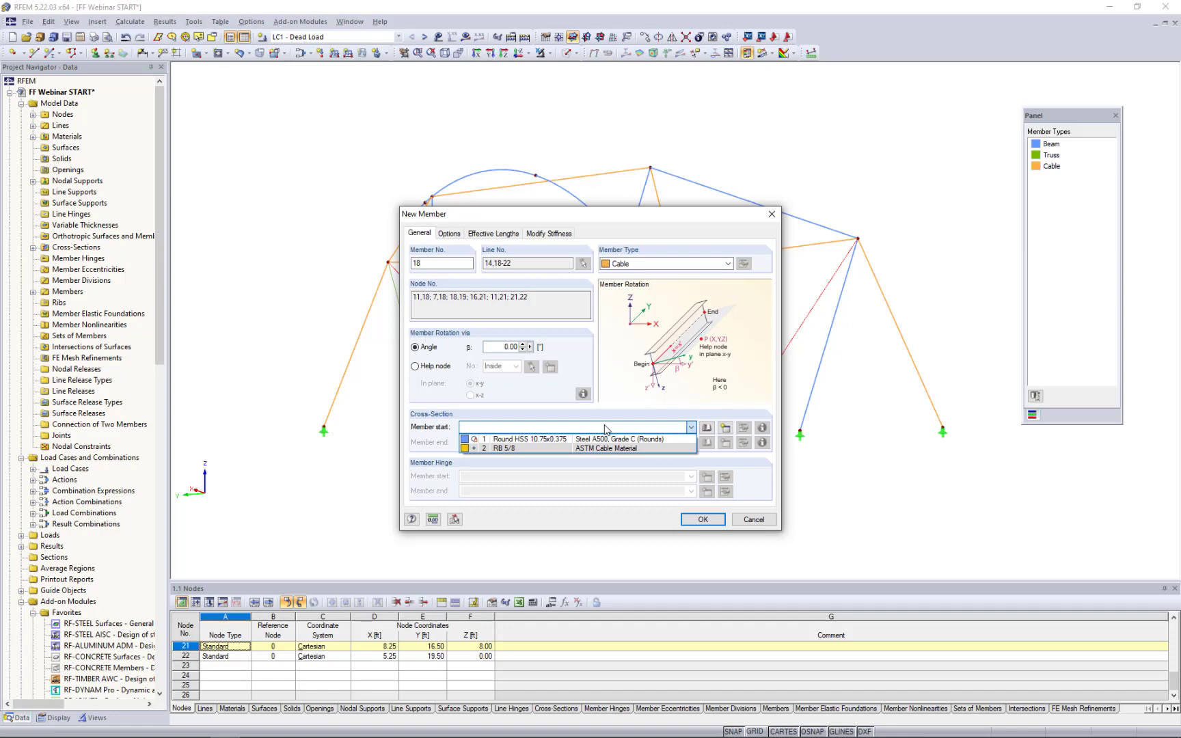
click(550, 449)
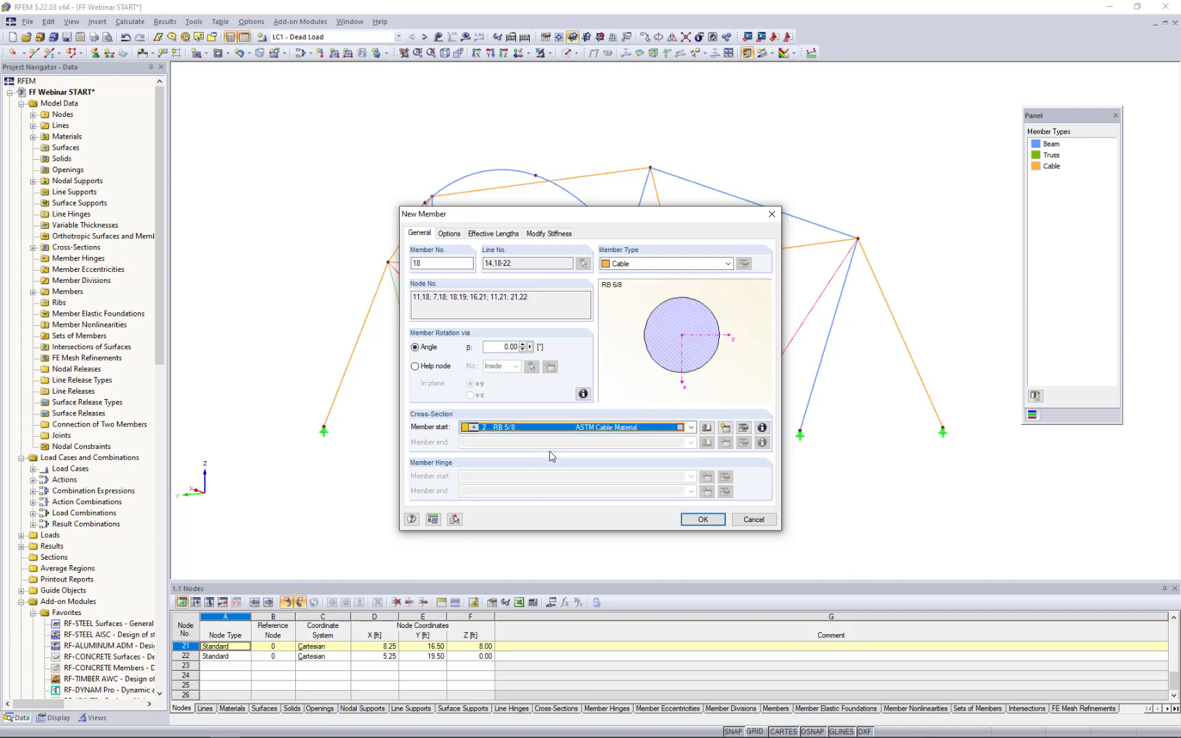
click(702, 519)
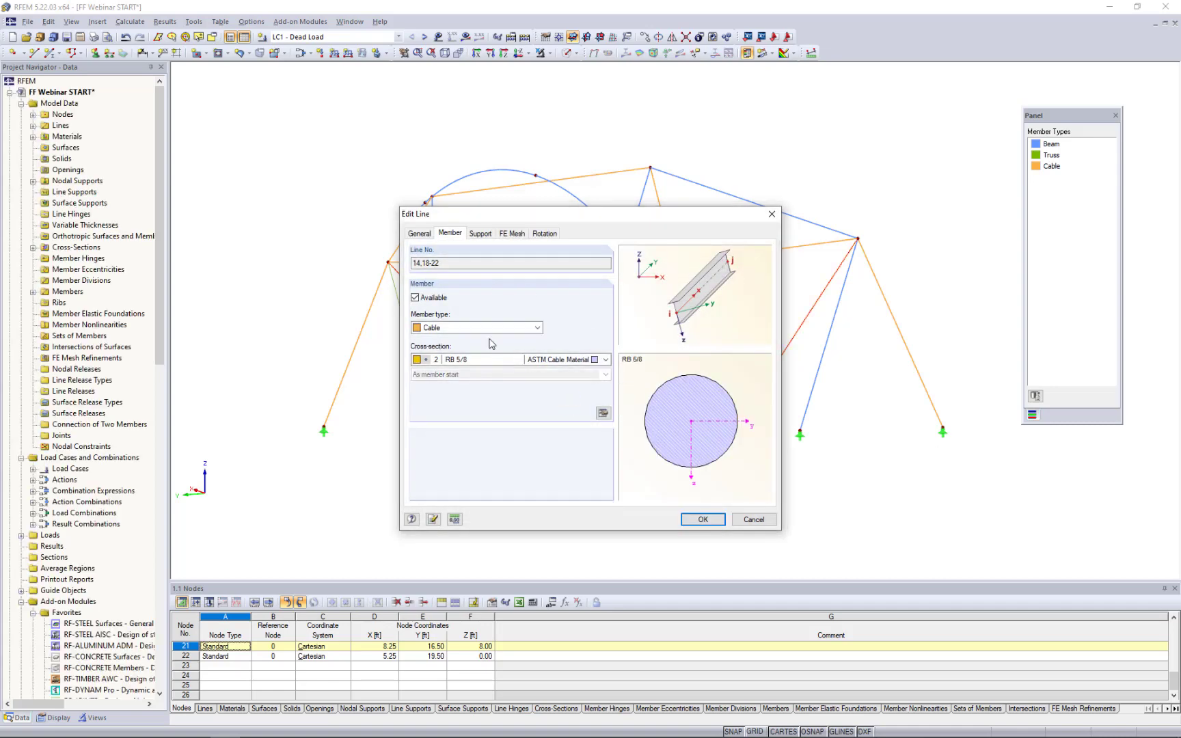
click(703, 519)
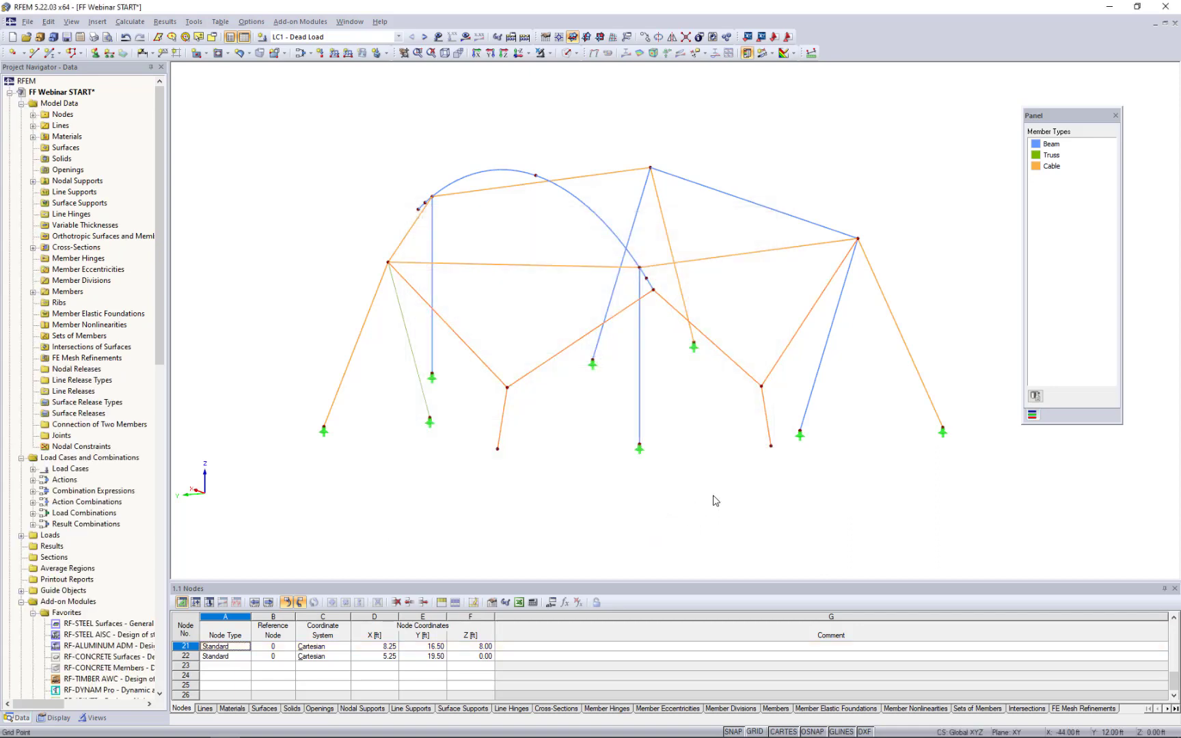
ctrl+middle_drag(712, 498, 613, 524)
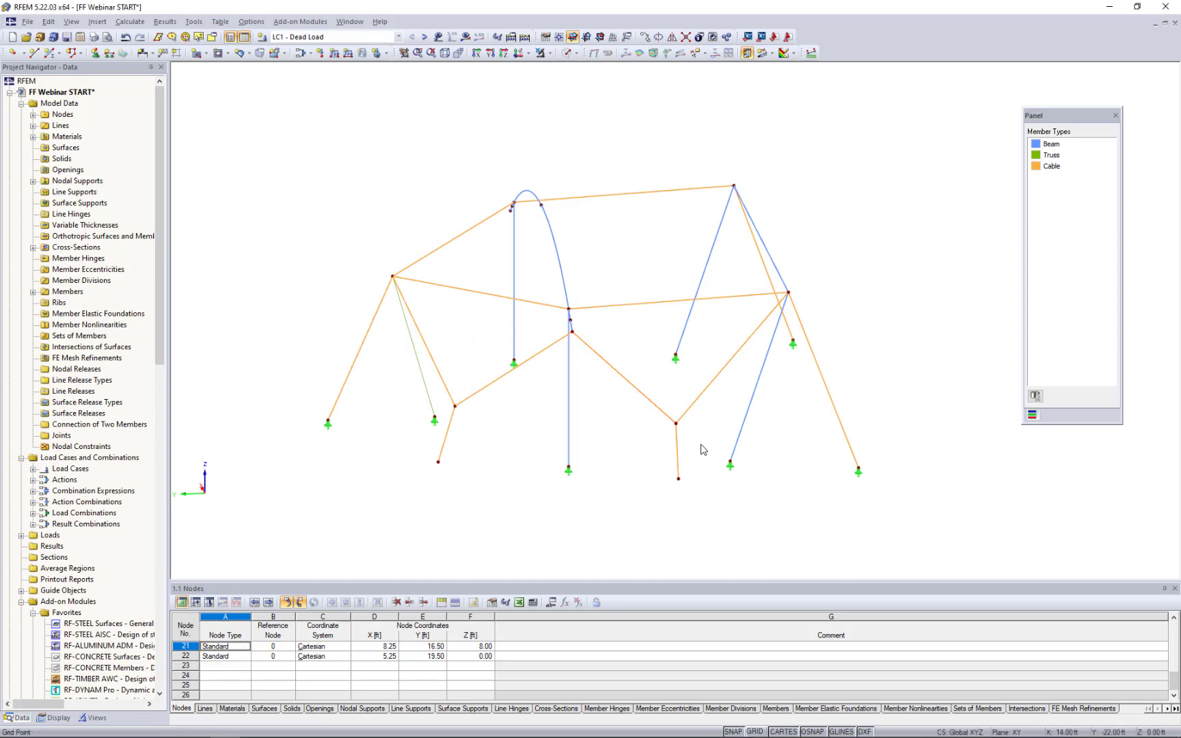
Mirror a copy of the six new cable members about the Y-Z plane through the cable apex at X 32.50, Y 23.00, Z 22.50 ft.
click(653, 404)
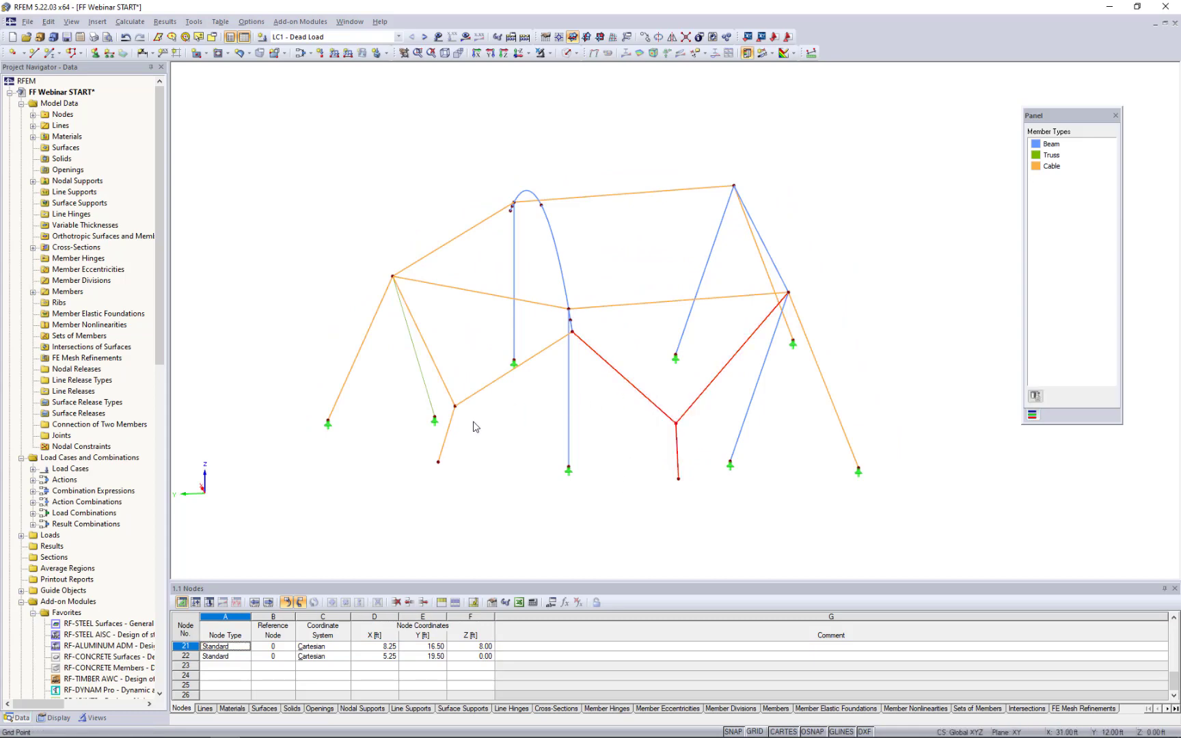
drag(484, 428, 447, 392)
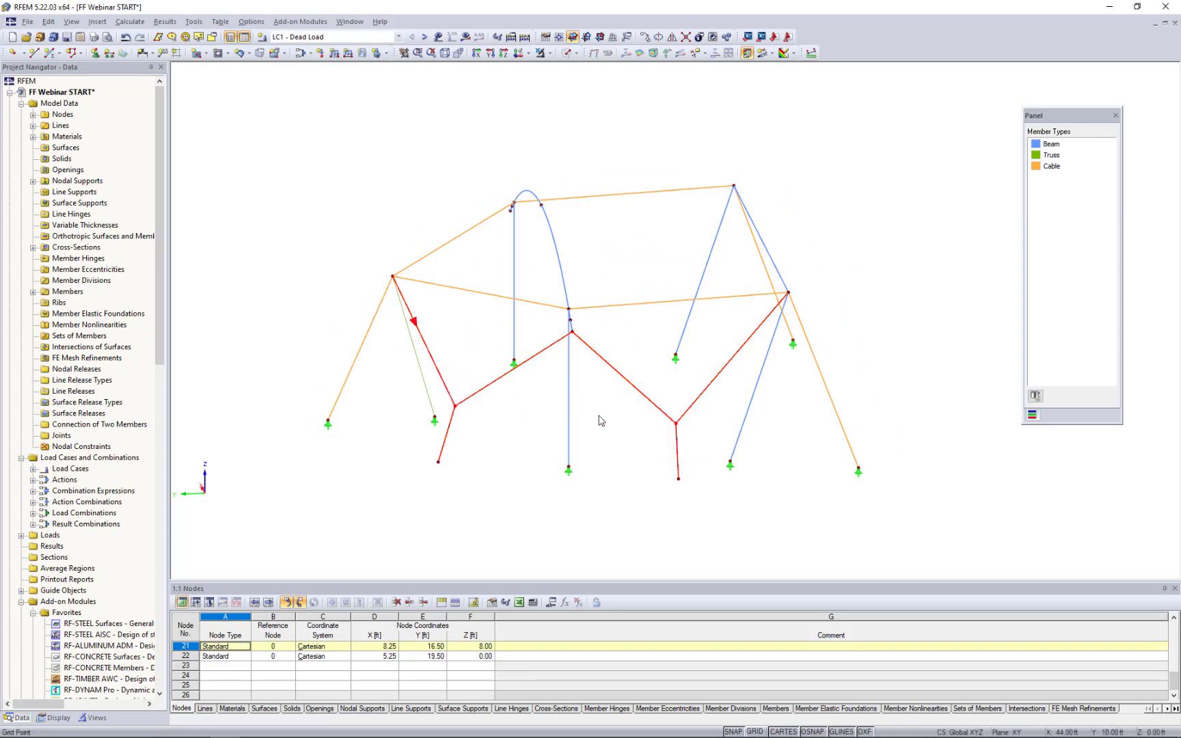
ctrl+middle_drag(806, 298, 712, 291)
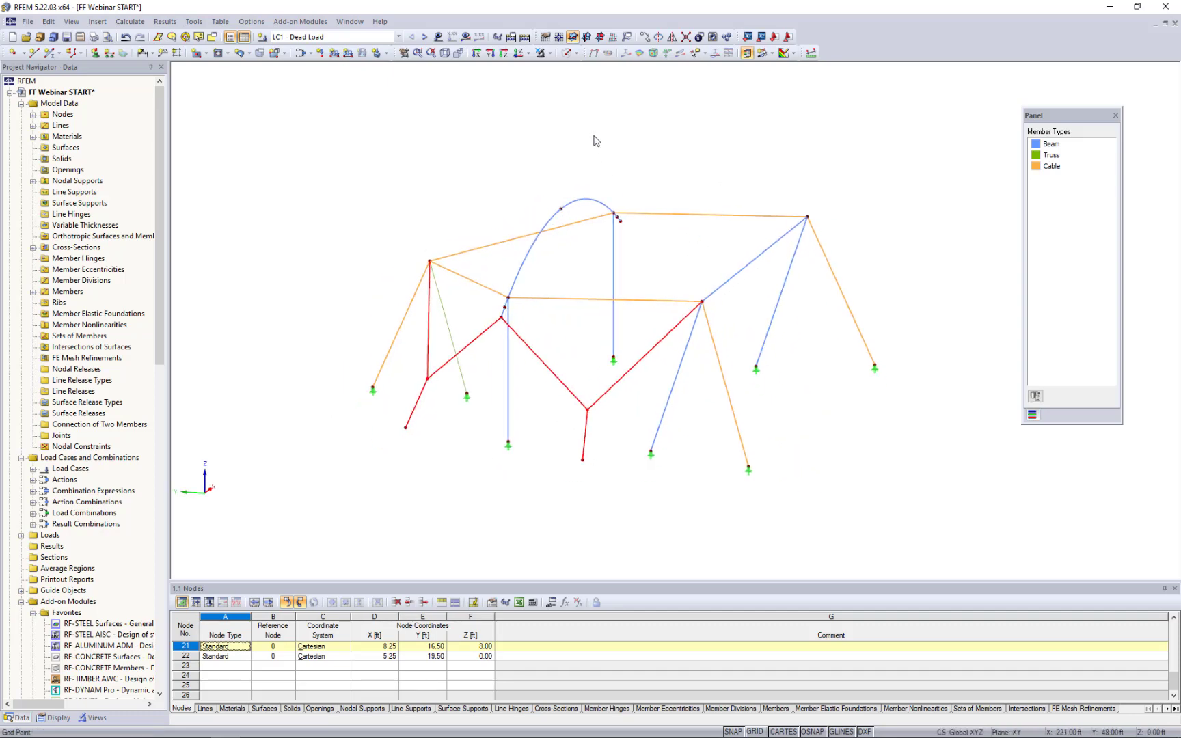
click(671, 39)
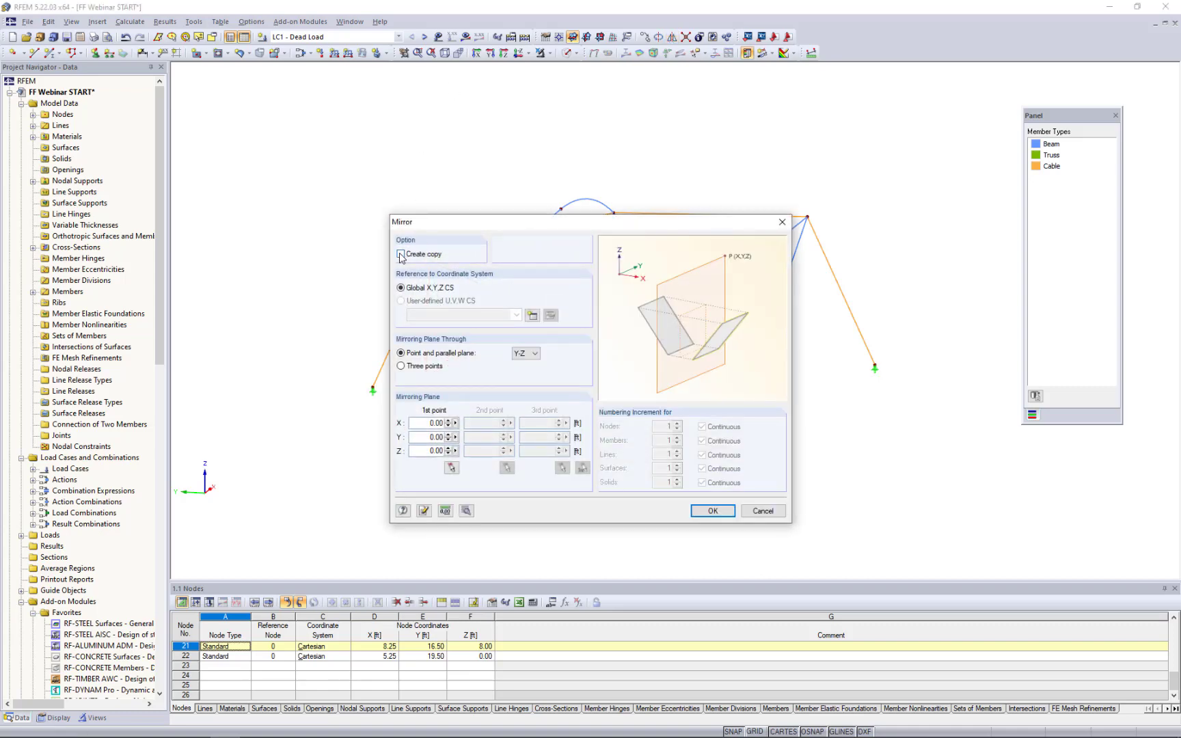
click(400, 255)
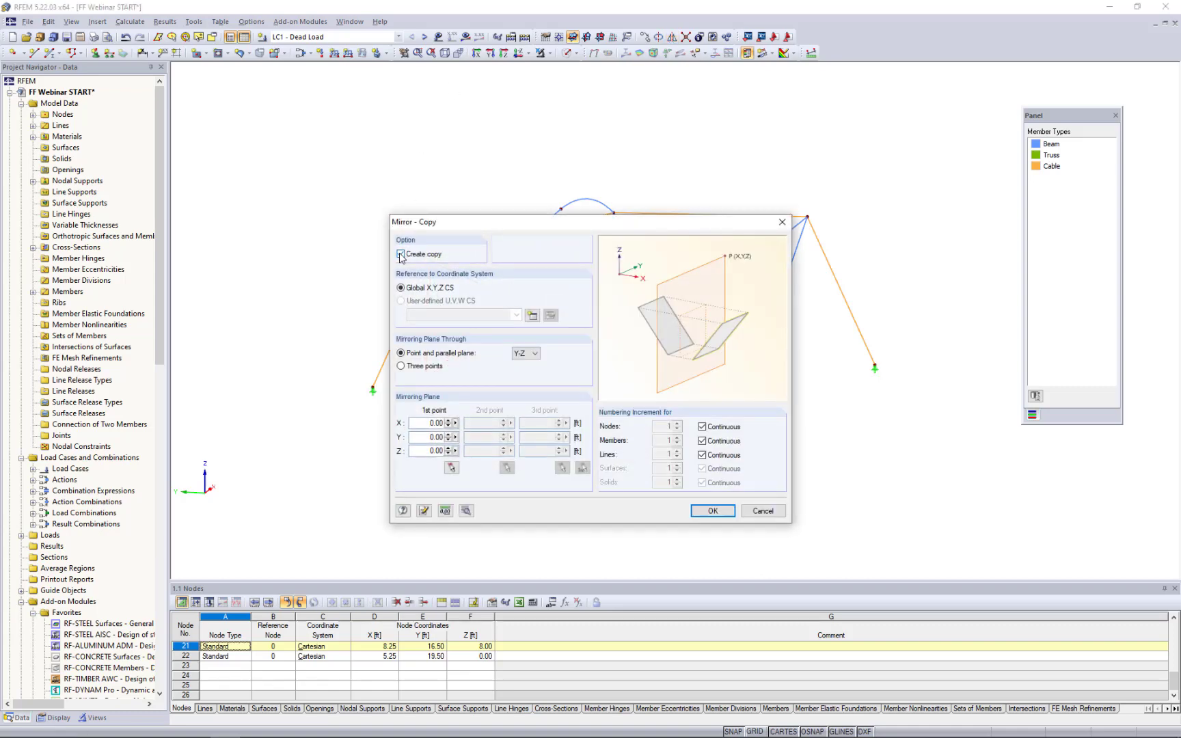
click(520, 354)
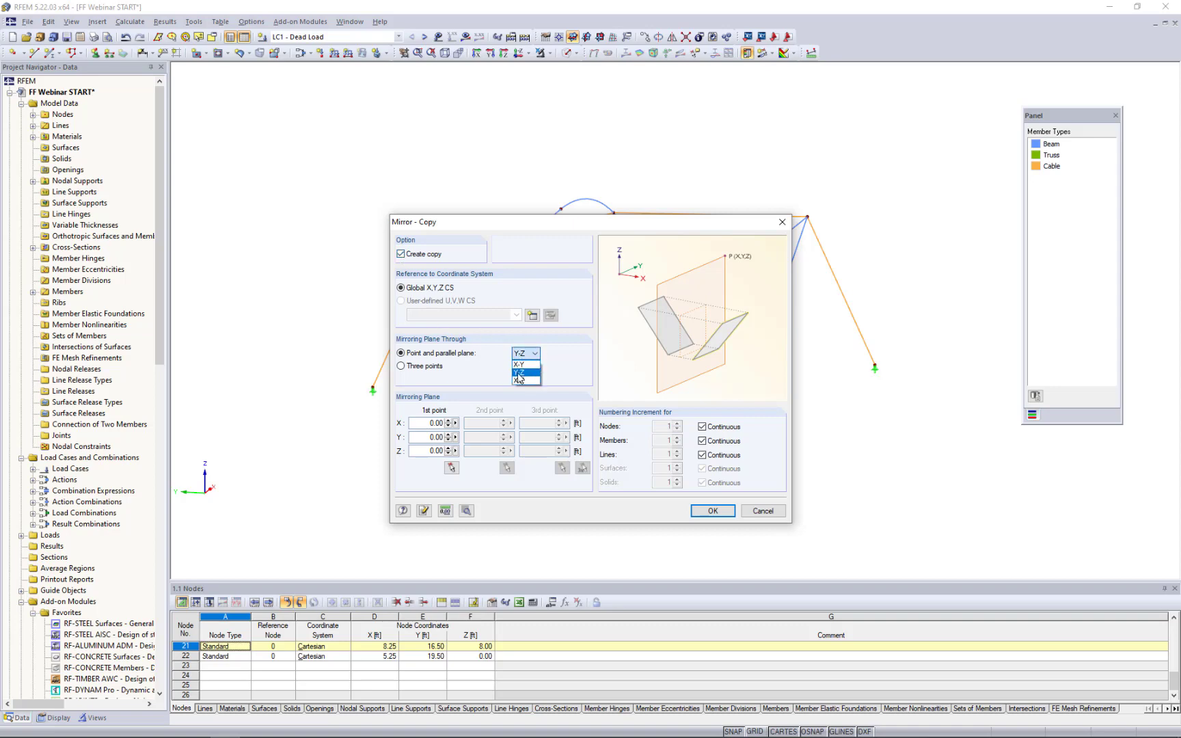
click(520, 376)
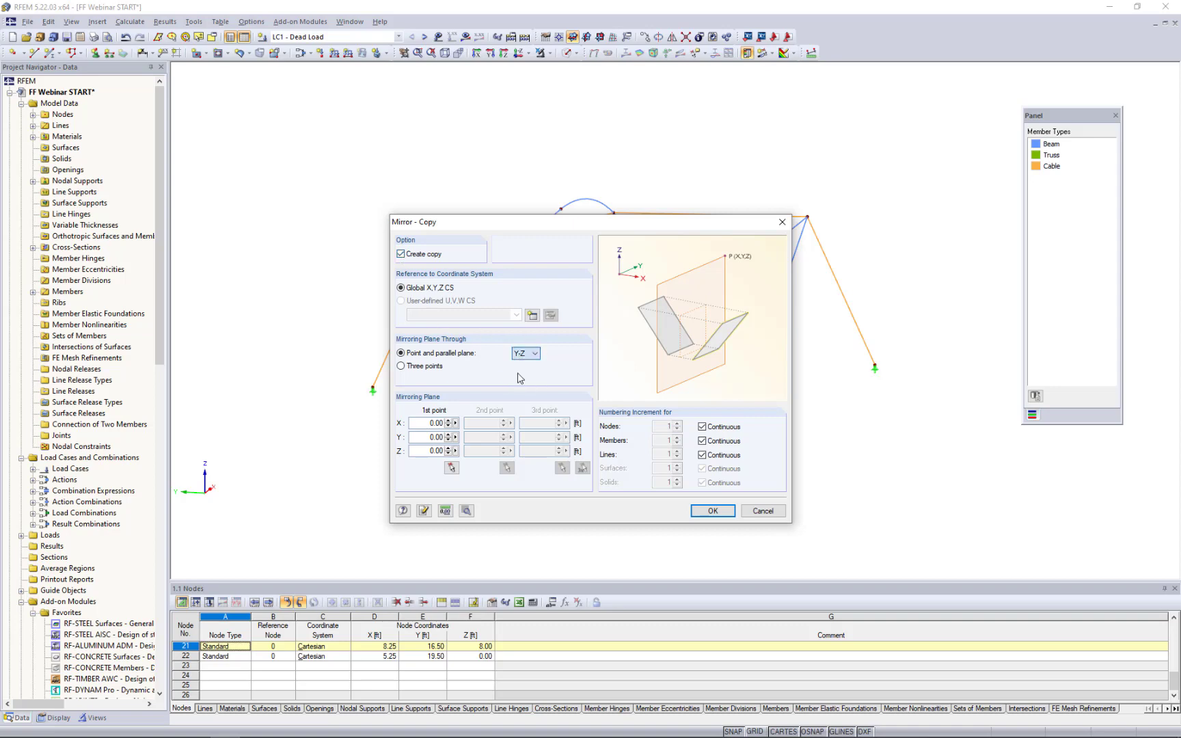
click(451, 468)
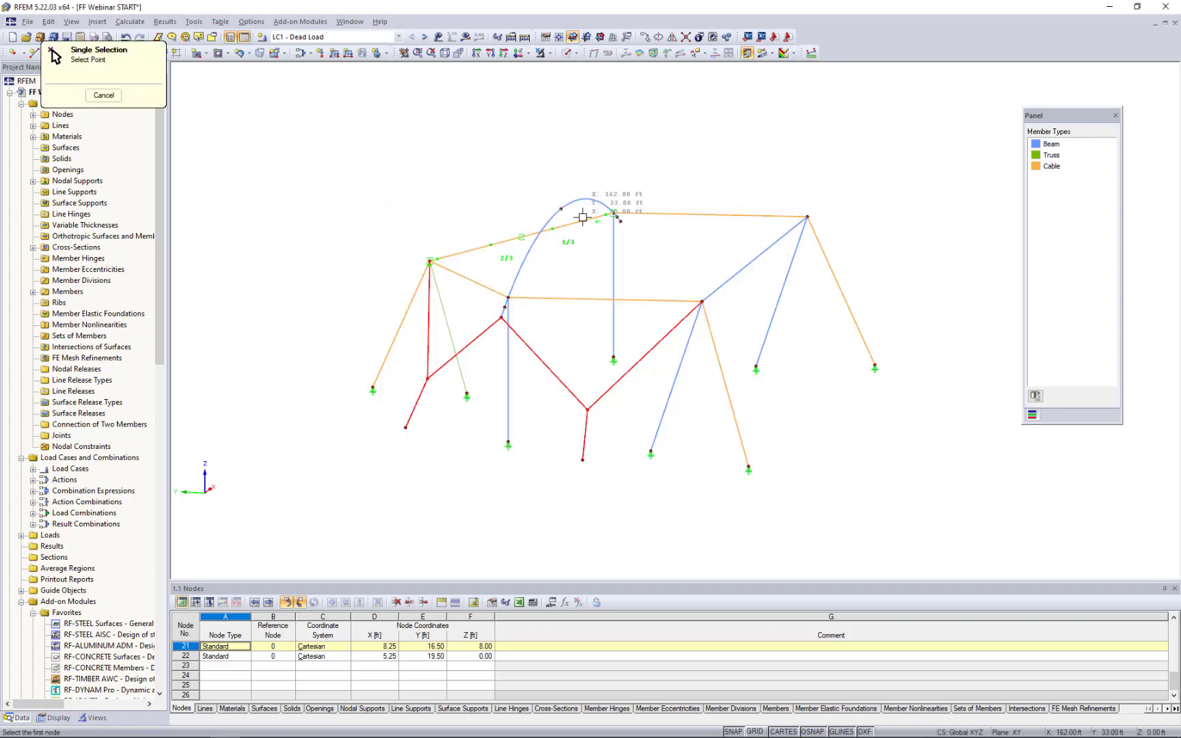
click(429, 260)
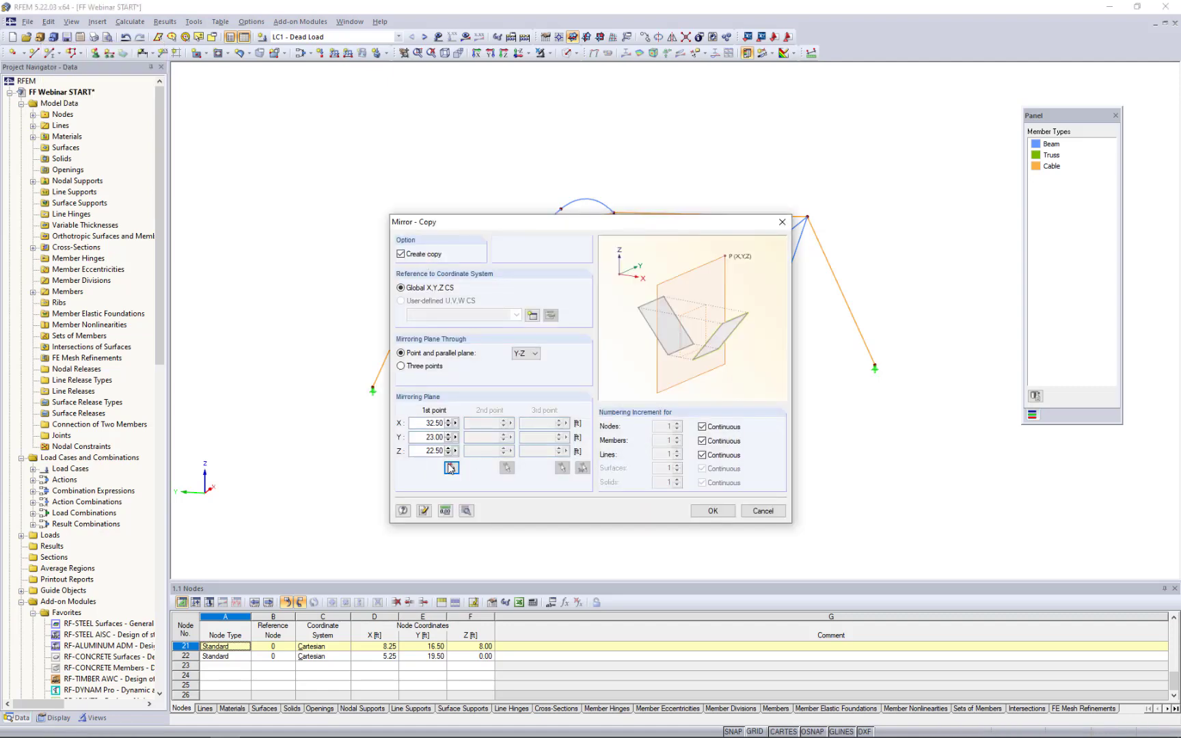
click(713, 512)
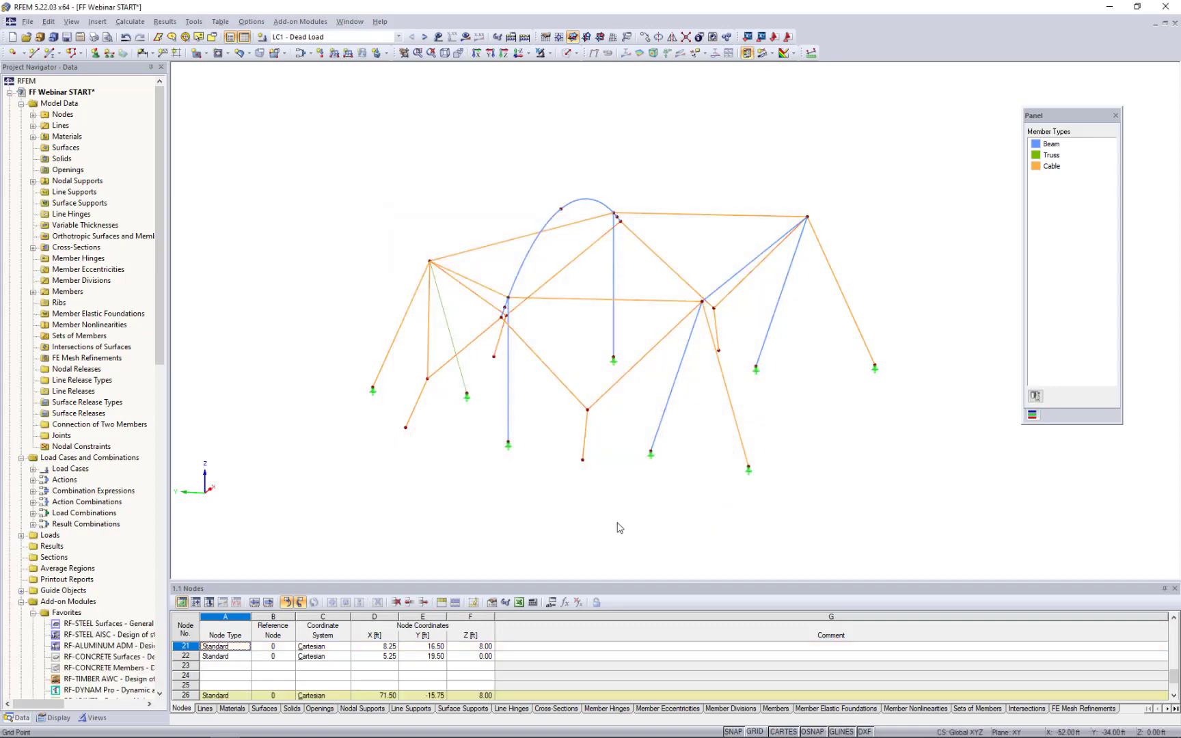
Examine the support conditions of the existing nodal support at the foot of the nearest long cable.
ctrl+middle_drag(519, 501, 419, 512)
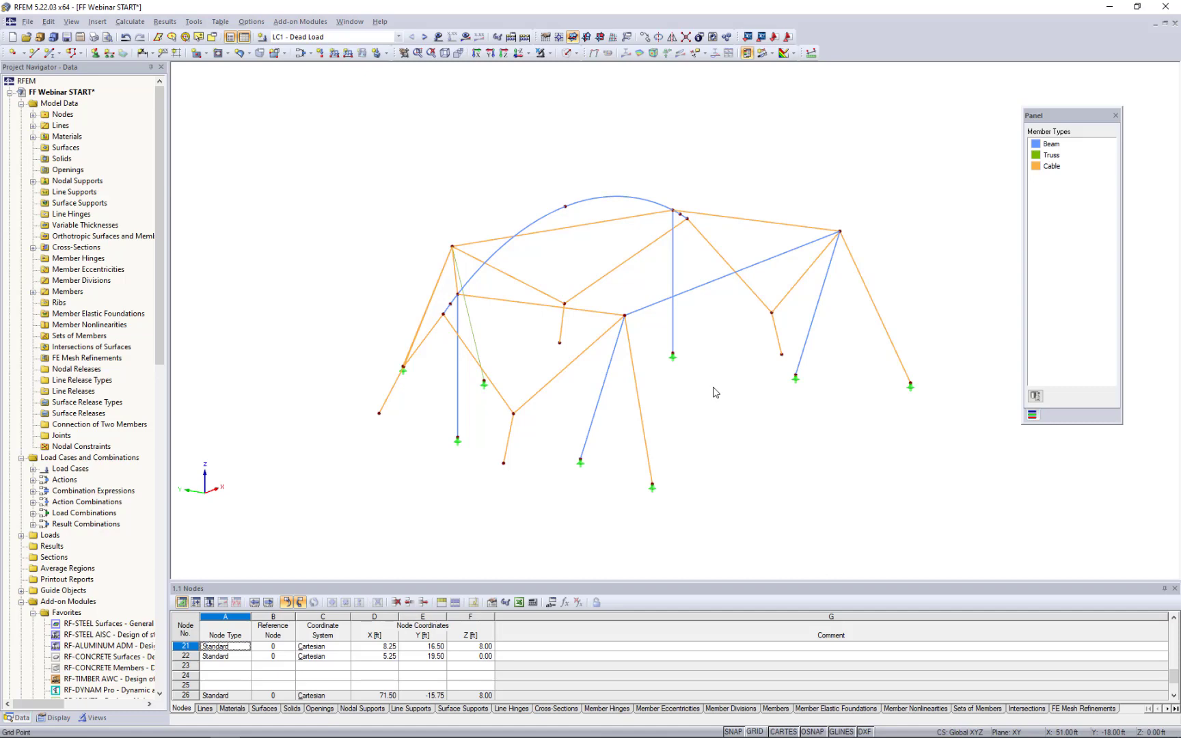
scroll(647, 489, up, 2)
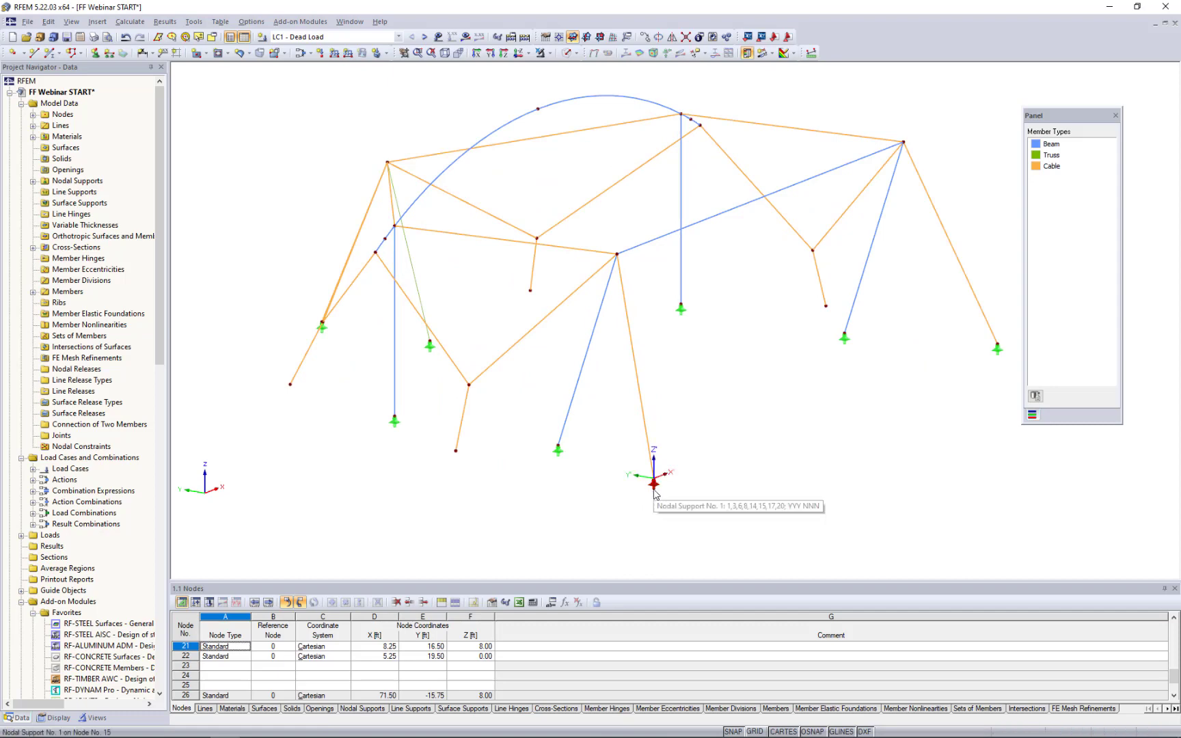
double_click(654, 486)
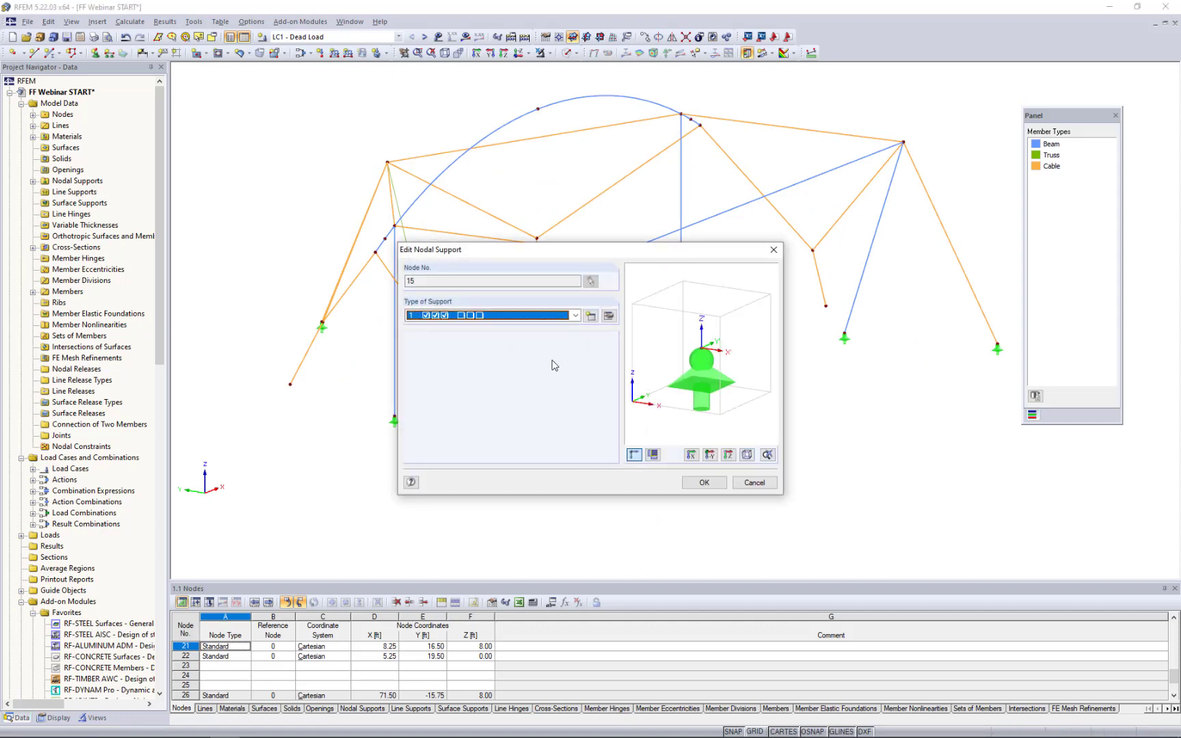
click(609, 316)
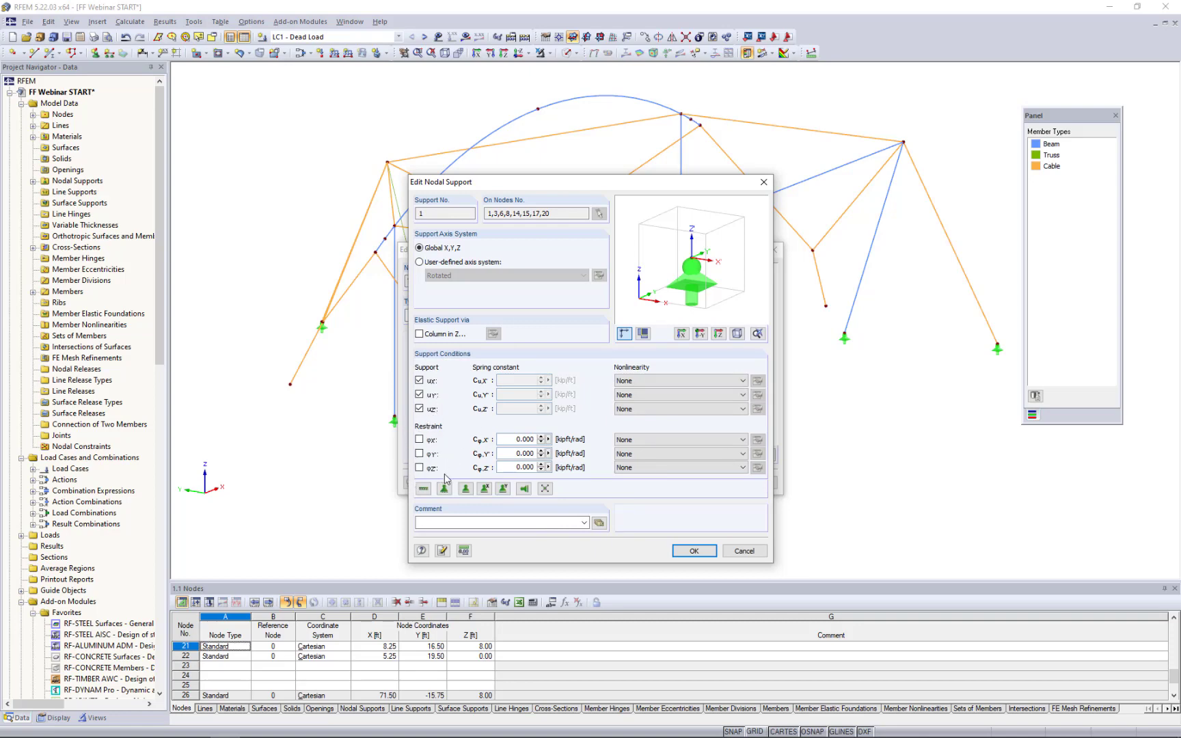
click(750, 553)
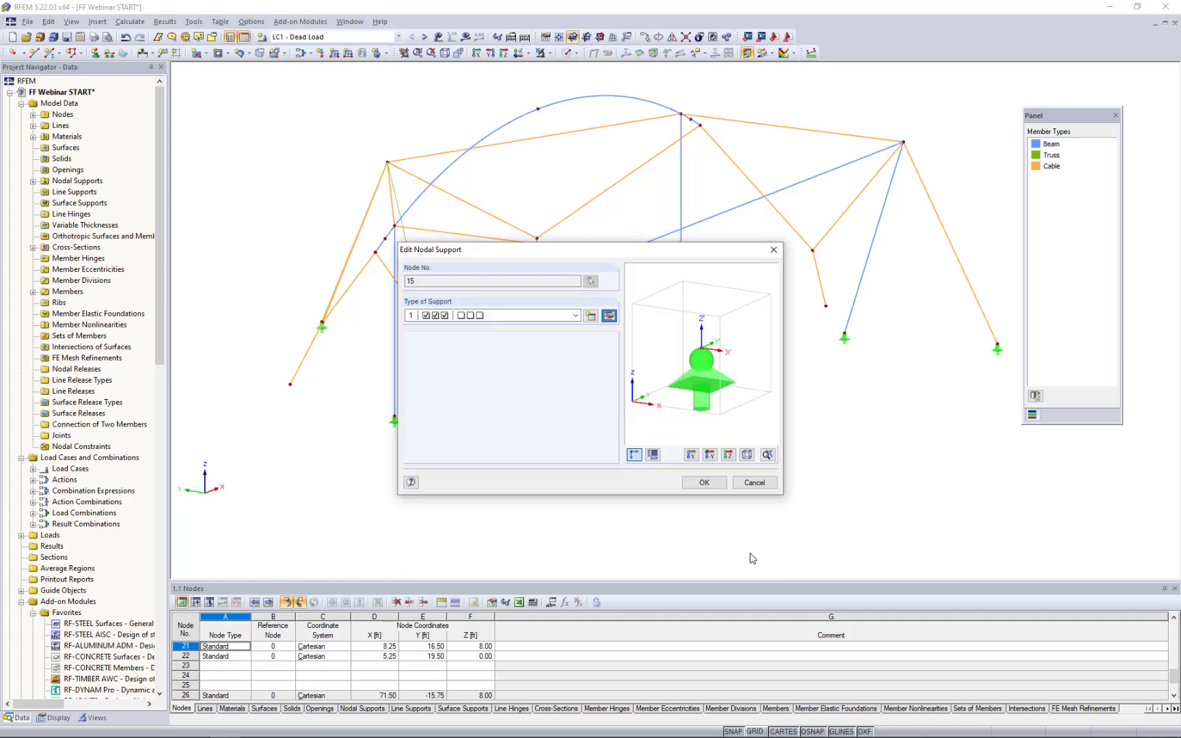
click(755, 483)
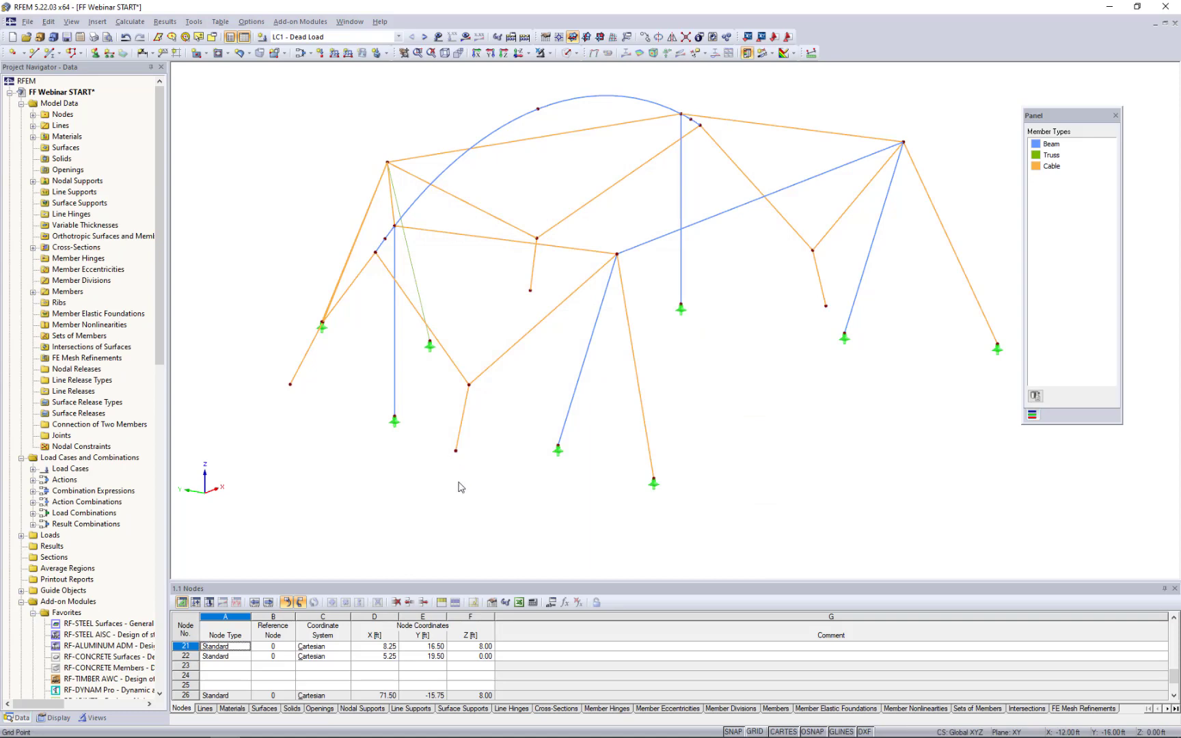
Place nodal support type 1, with all translations fixed and all rotations free, on the ground nodes of the four short cable ties.
ctrl+middle_drag(459, 487, 523, 506)
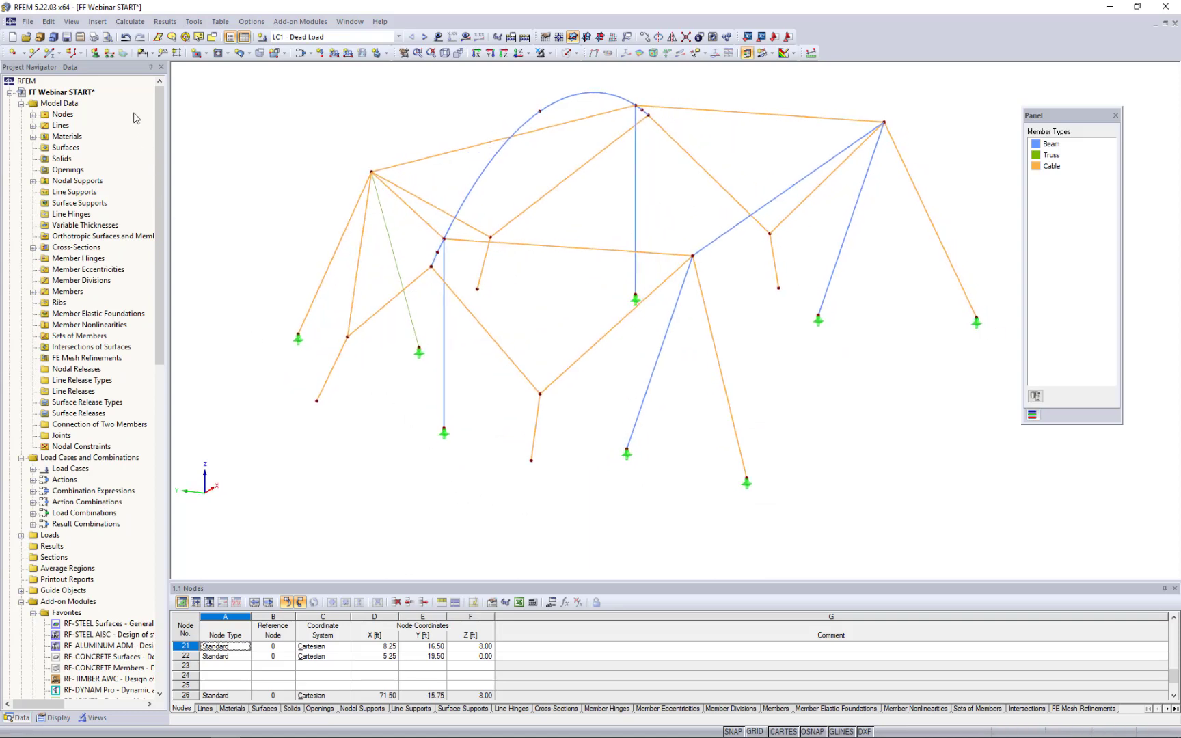
click(96, 55)
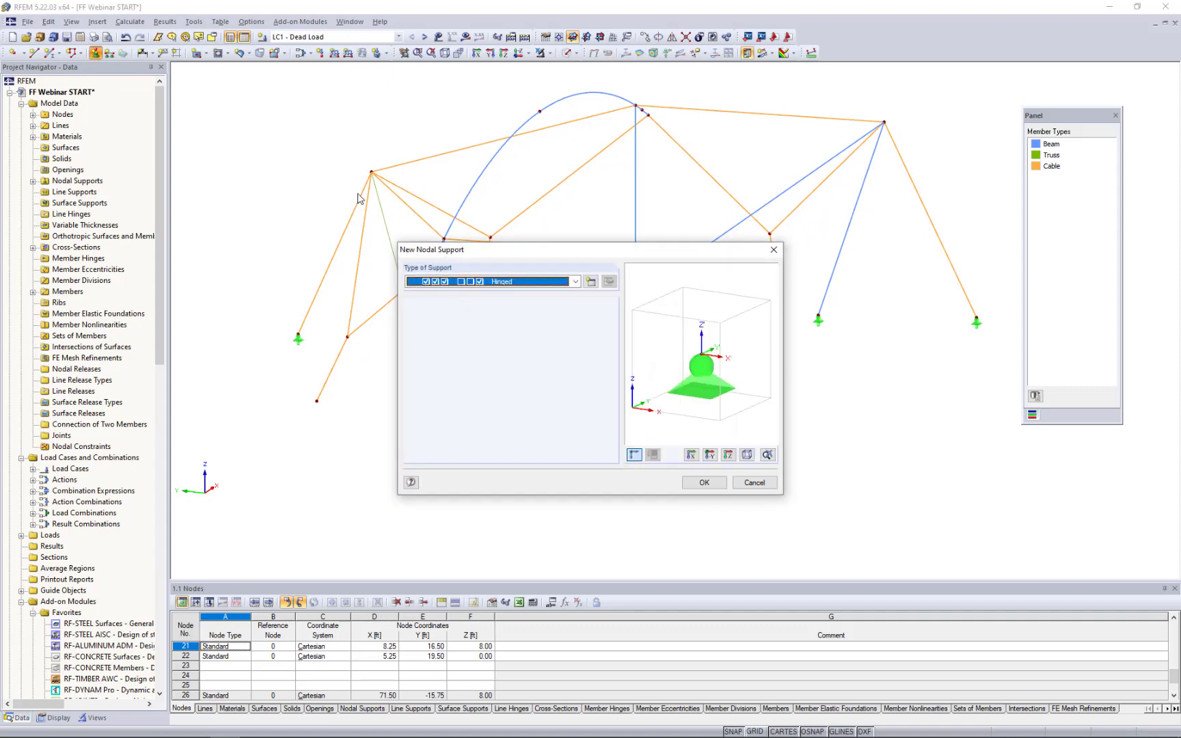
click(575, 282)
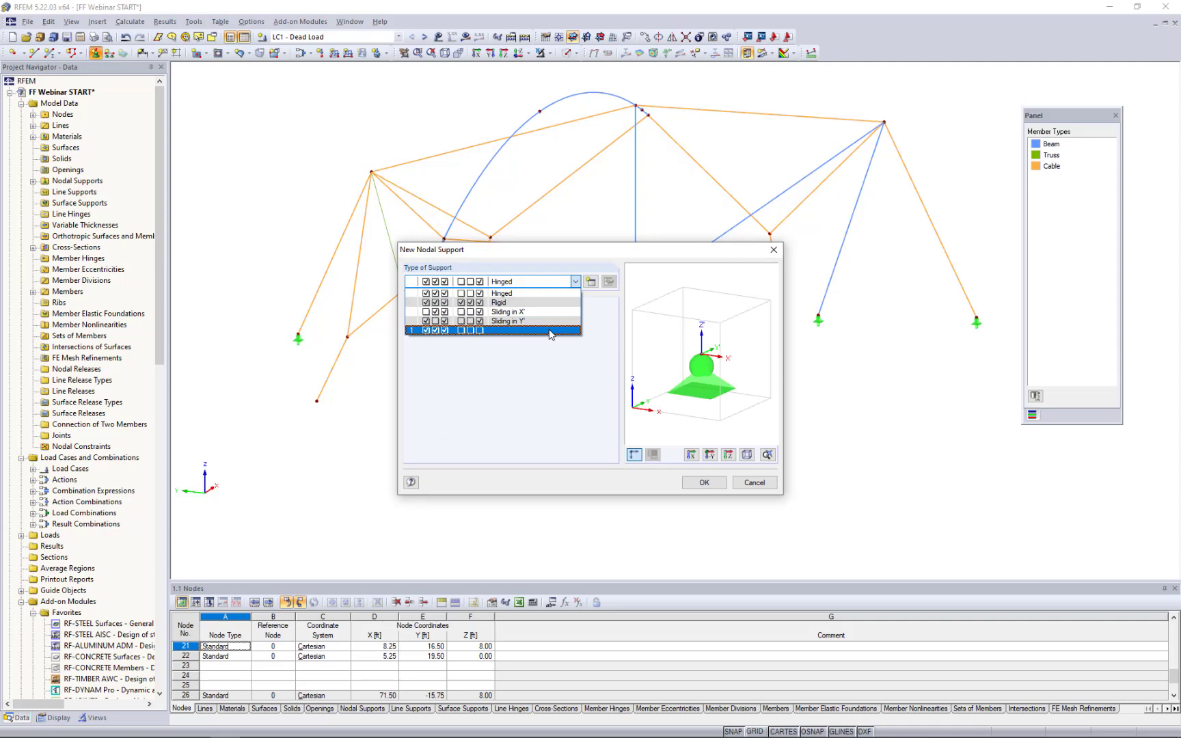
click(551, 331)
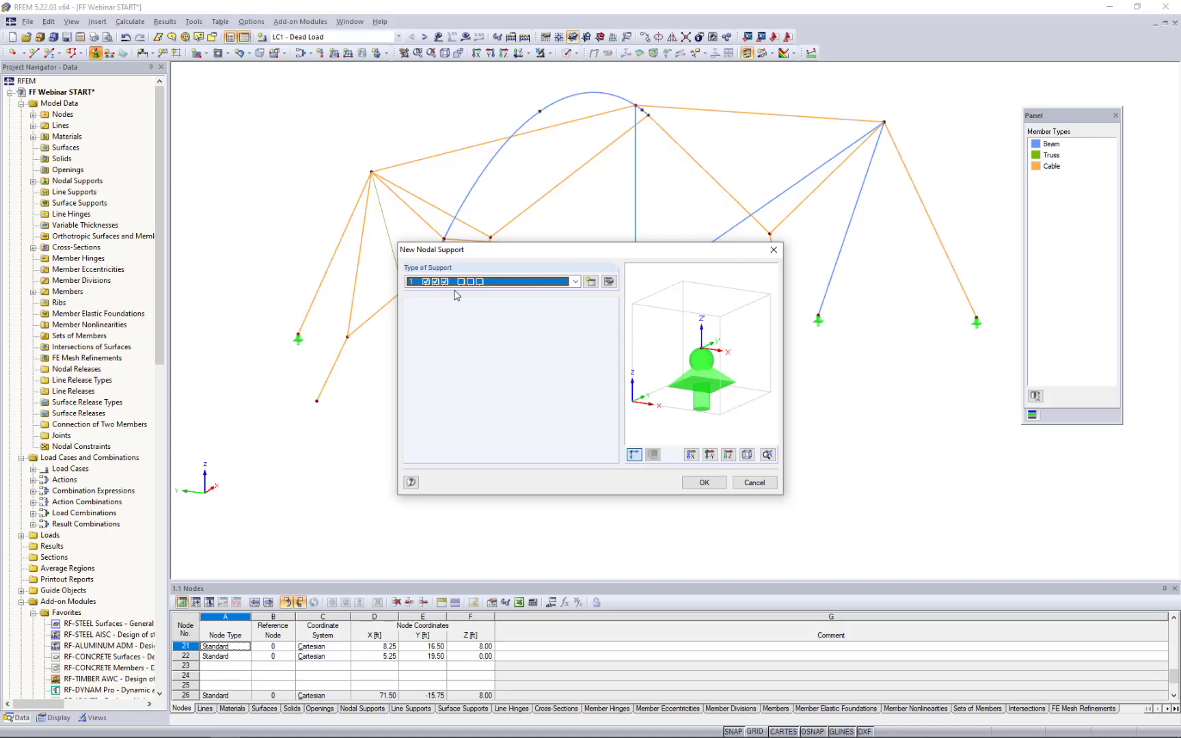
click(702, 482)
click(316, 401)
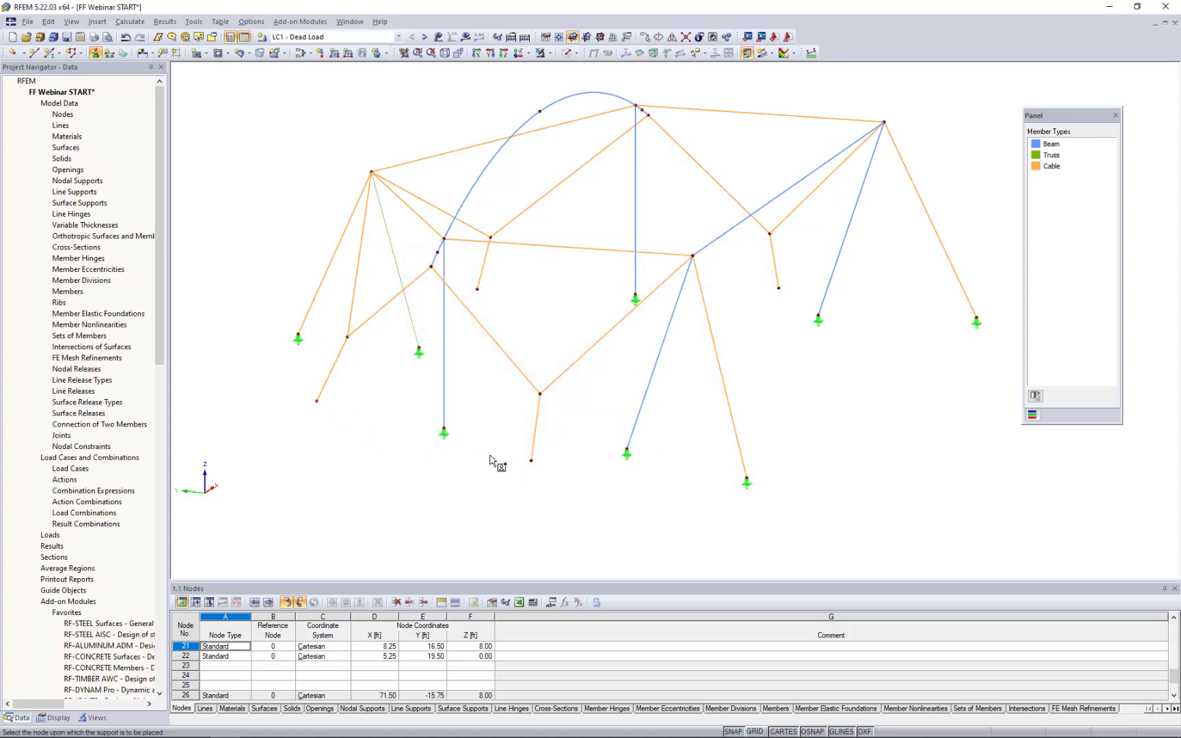
click(531, 460)
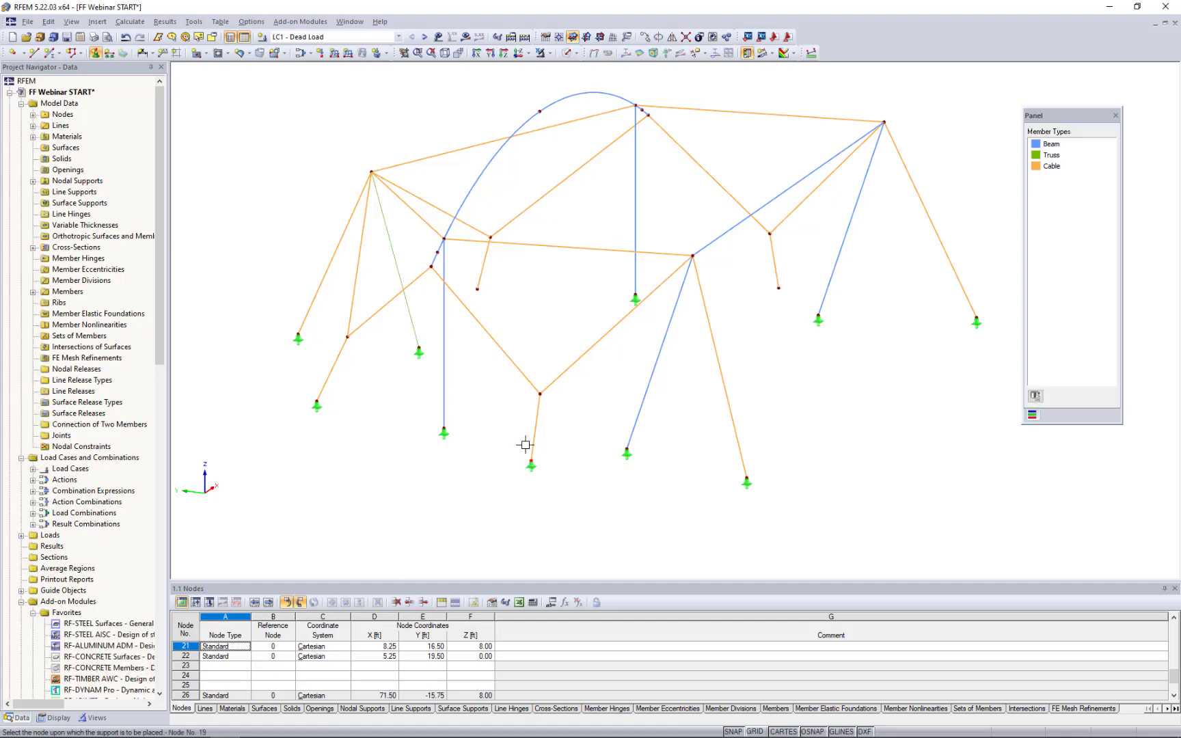
click(477, 287)
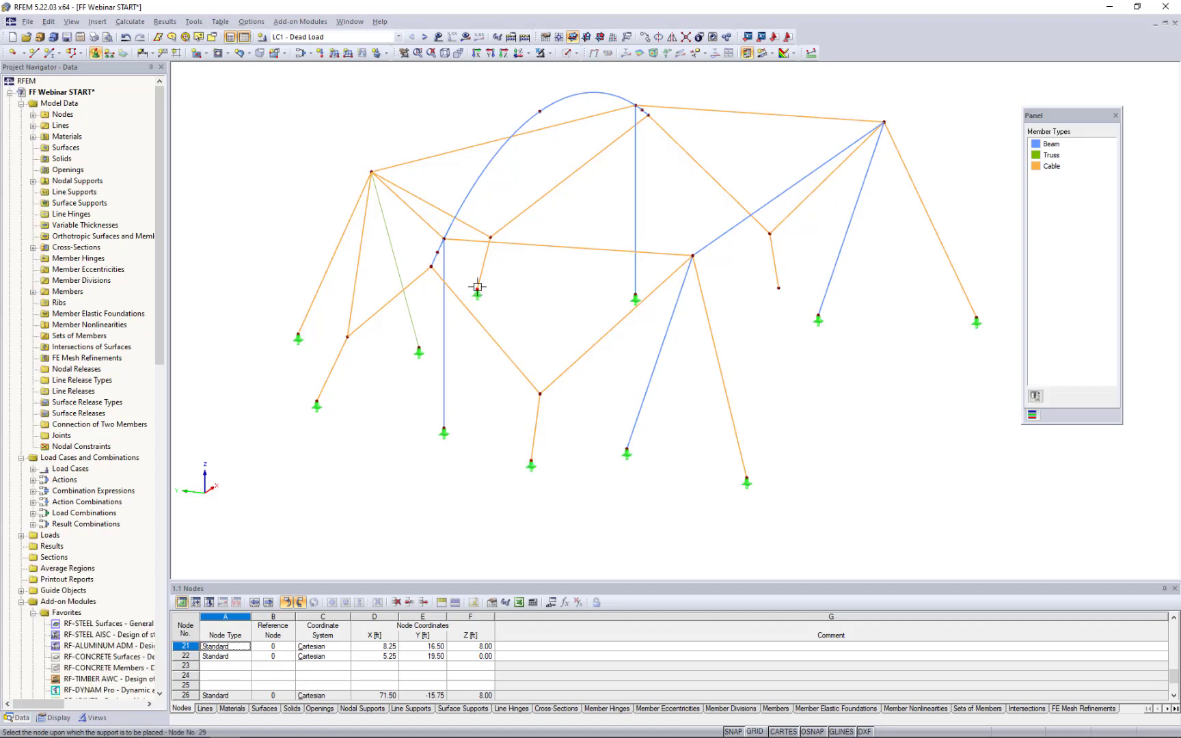
click(778, 288)
key(Escape)
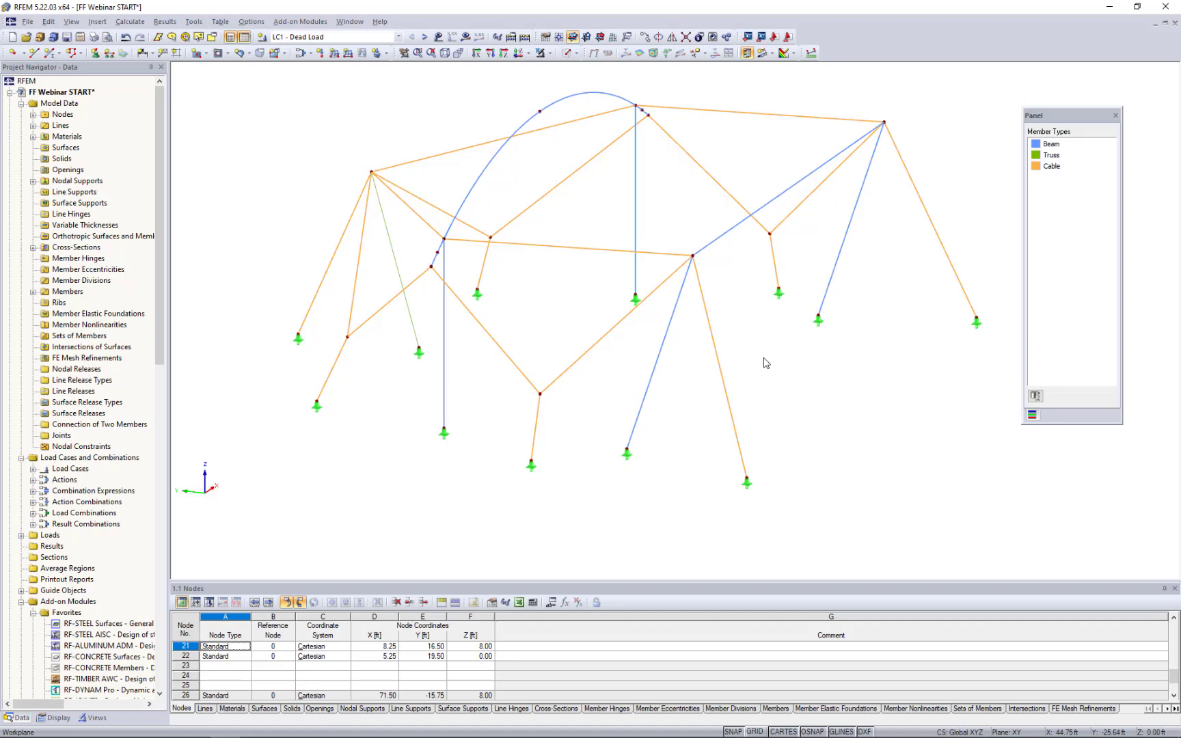
Begin a general four-sided quadrangle surface and add a new material for it with the description Membrane.
ctrl+middle_drag(838, 425, 846, 469)
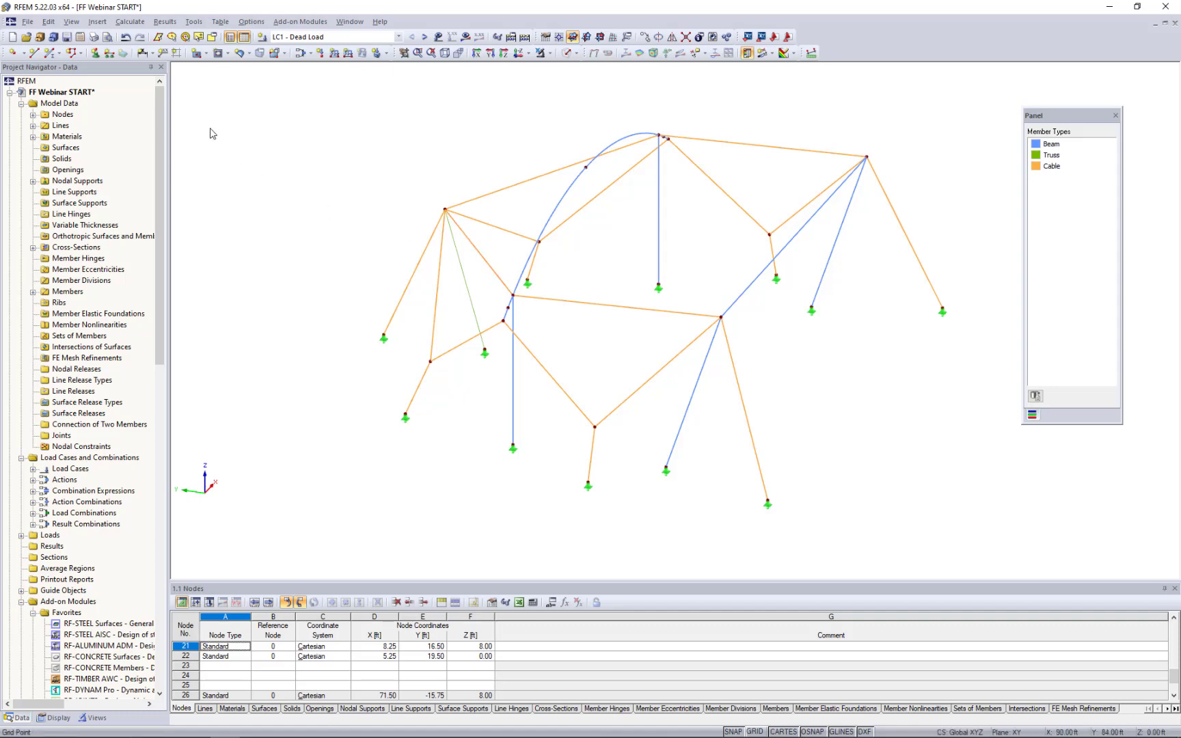
click(206, 54)
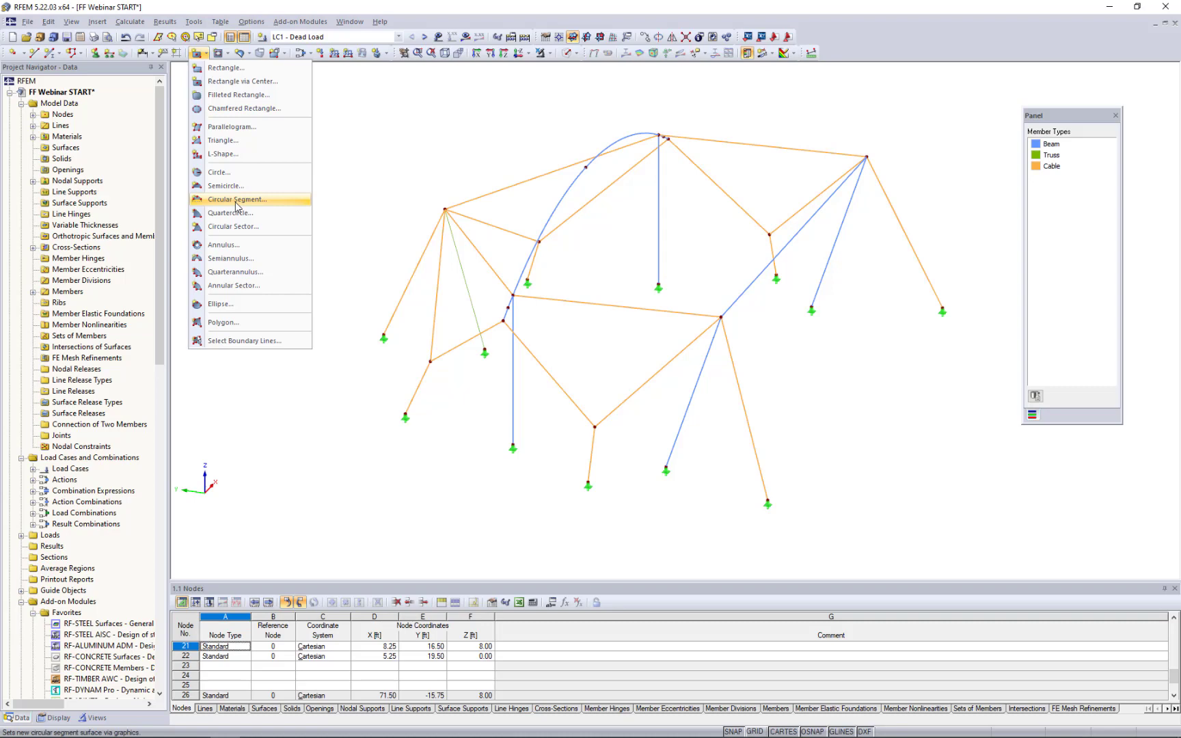
click(247, 53)
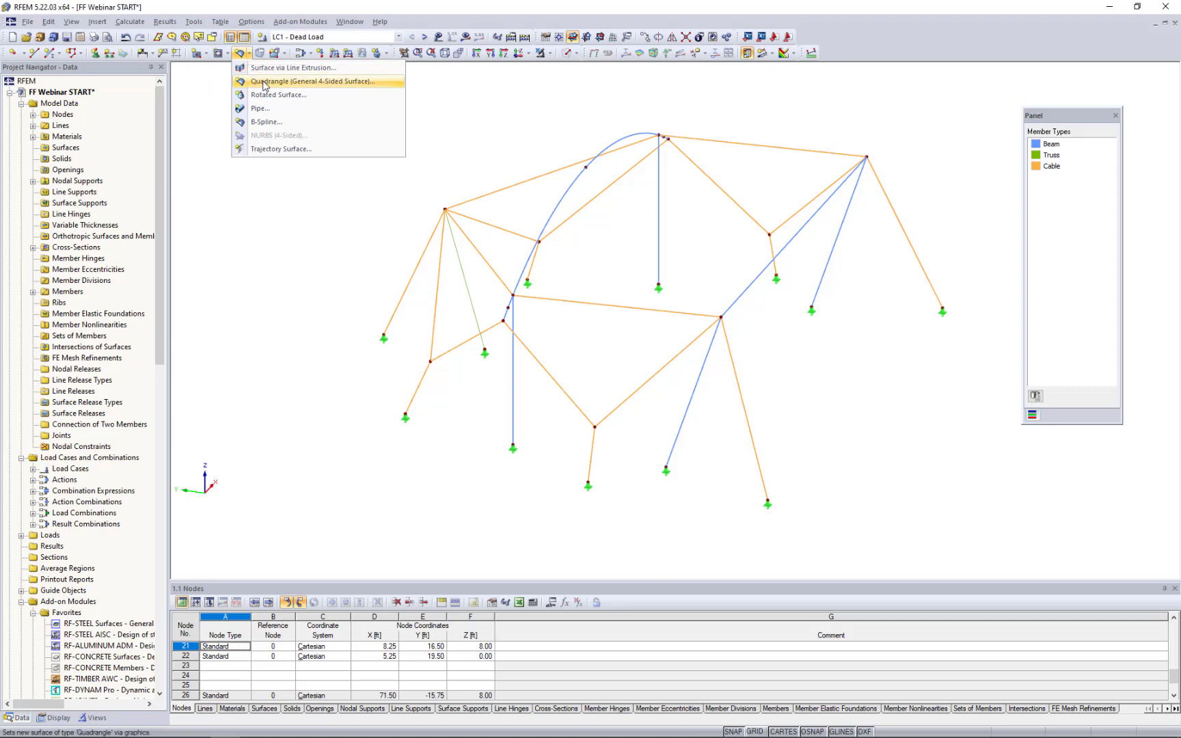
click(264, 83)
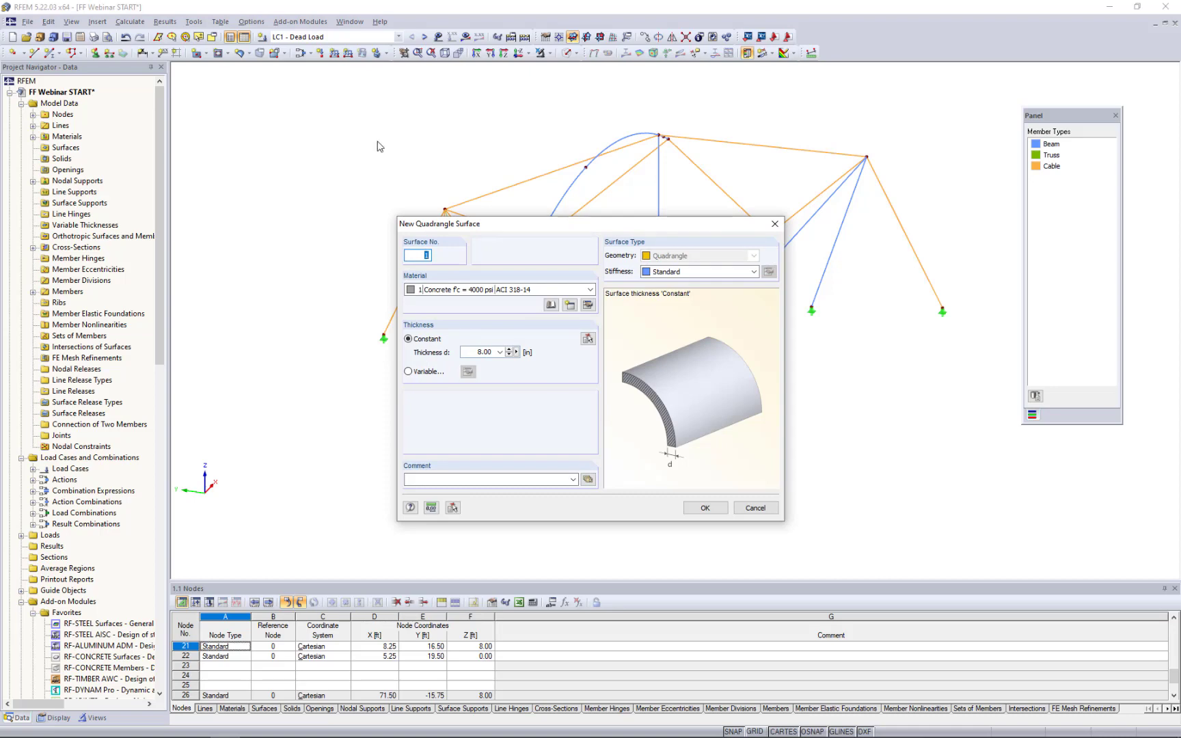
drag(503, 221, 401, 176)
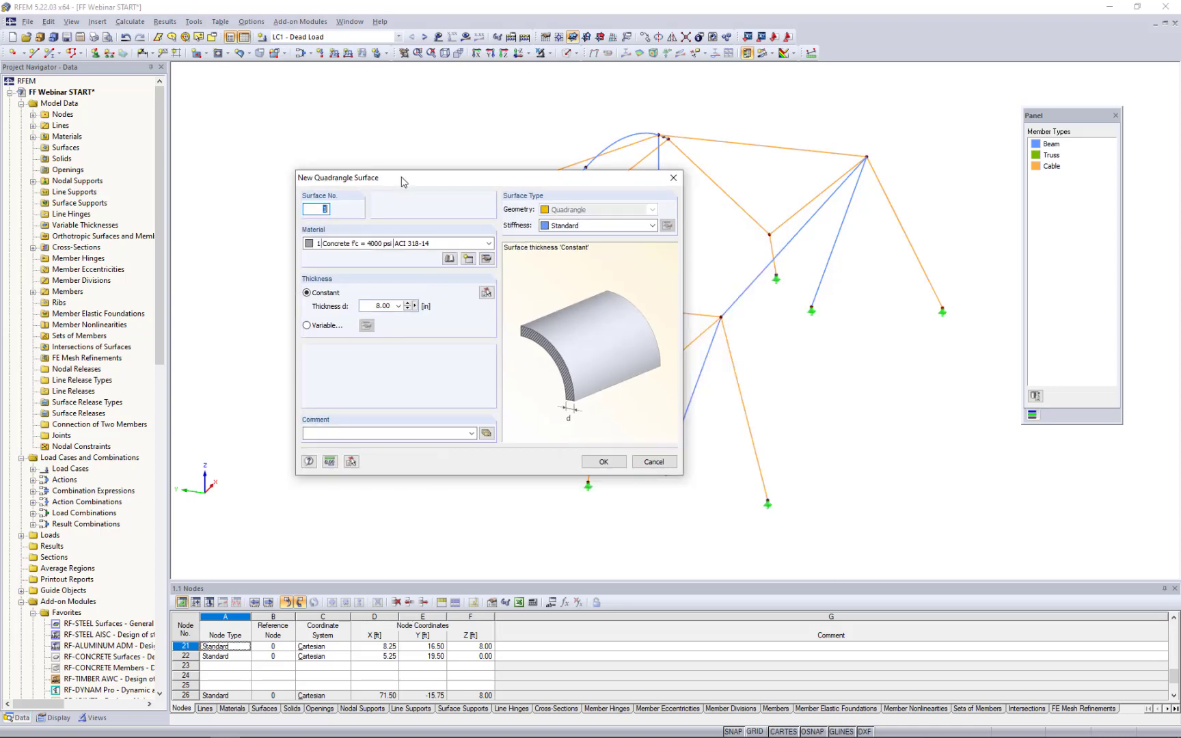
click(467, 258)
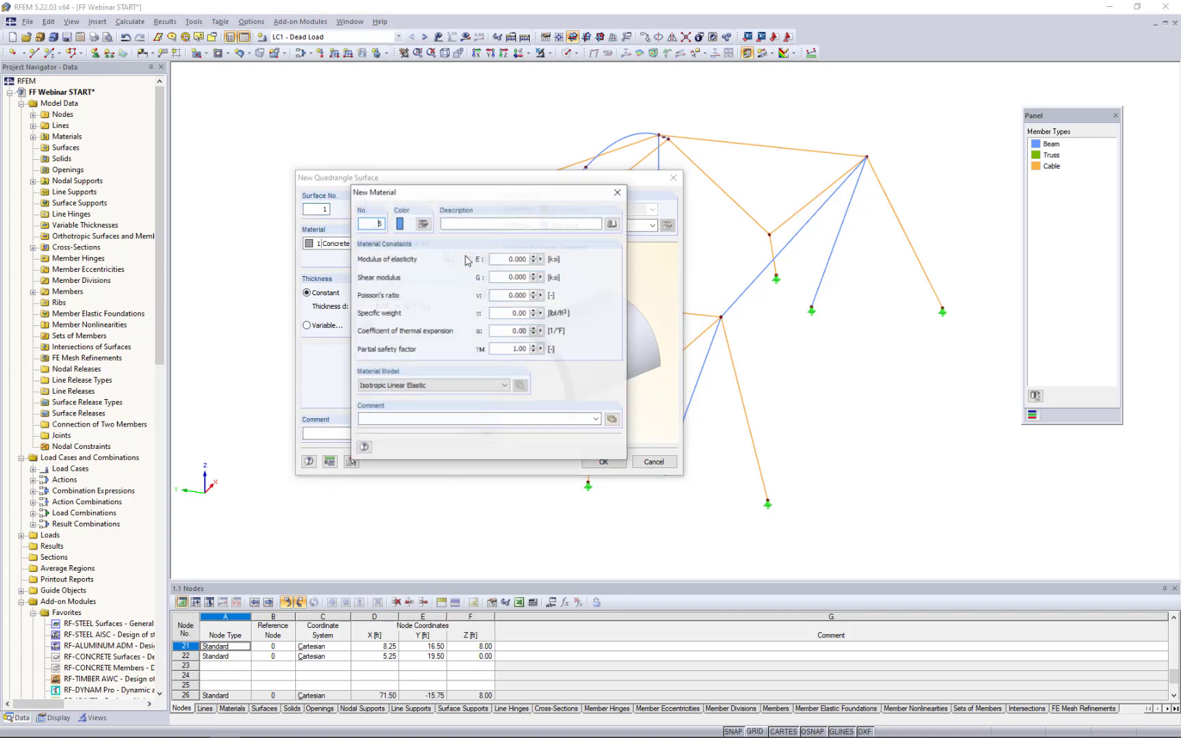
click(470, 223)
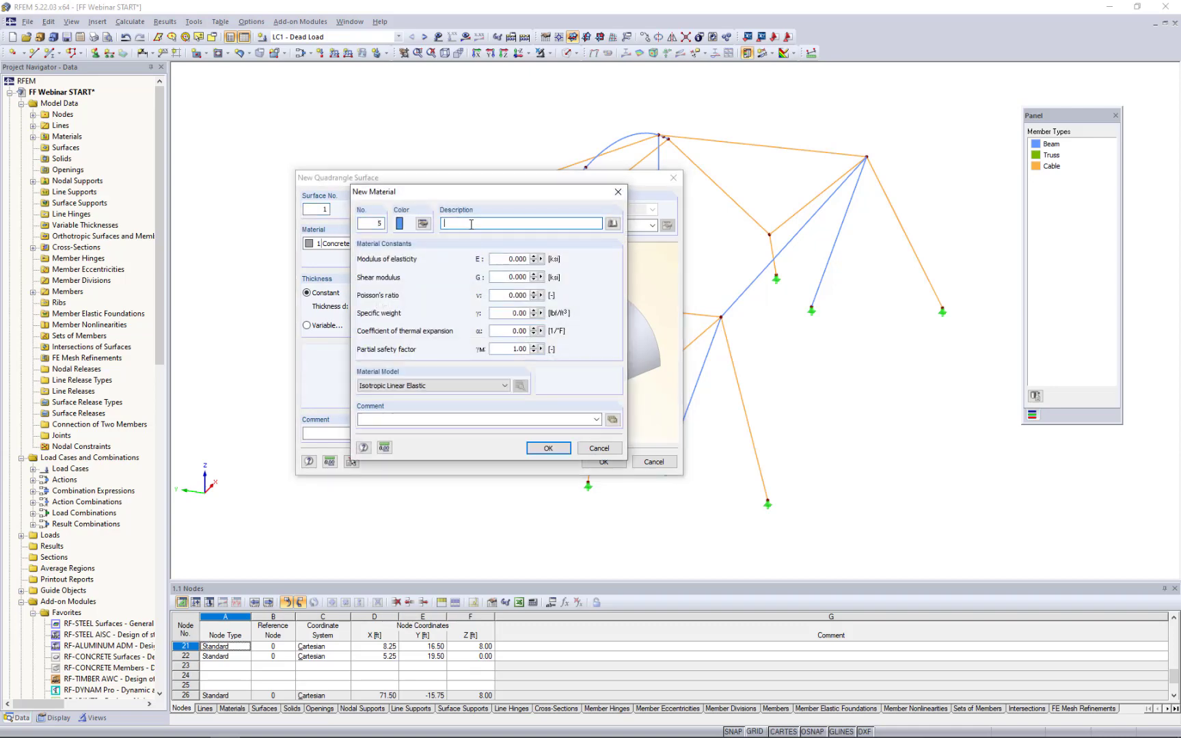
text(Membrane)
Give the Membrane material the Orthotropic Elastic 2D model, with moduli of elasticity Ex 1.0 GPa and Ey 0.8 GPa.
click(400, 386)
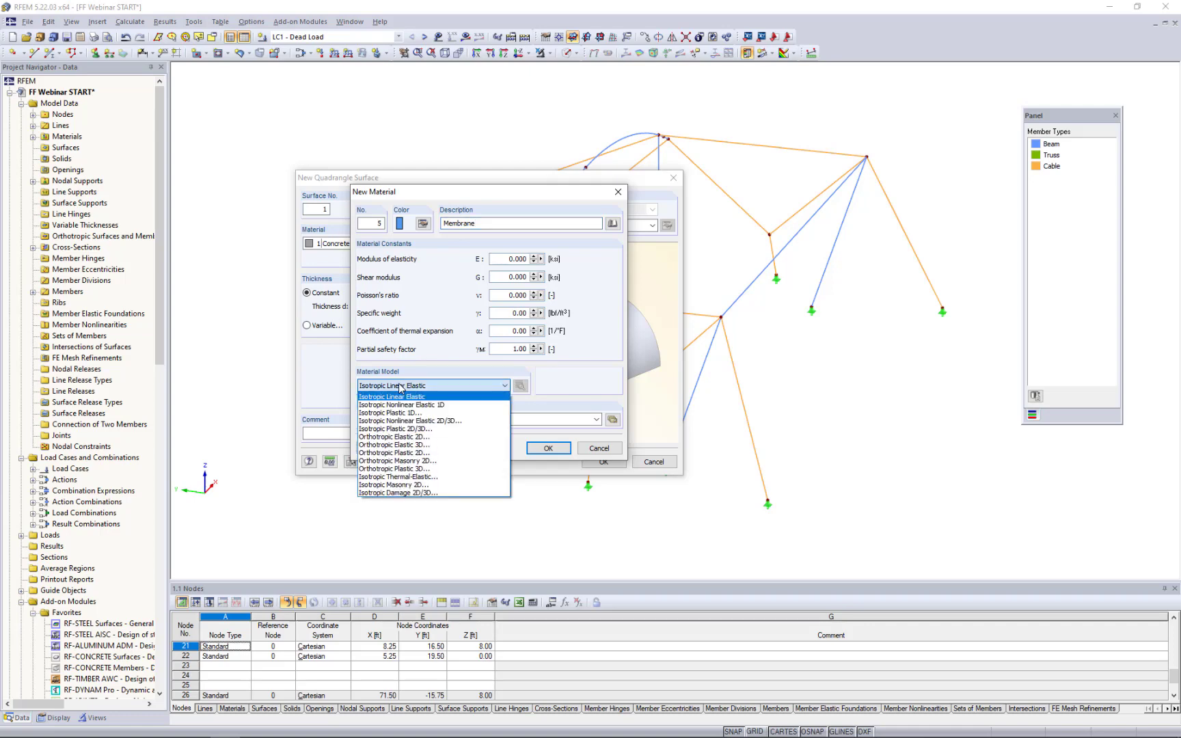
click(393, 437)
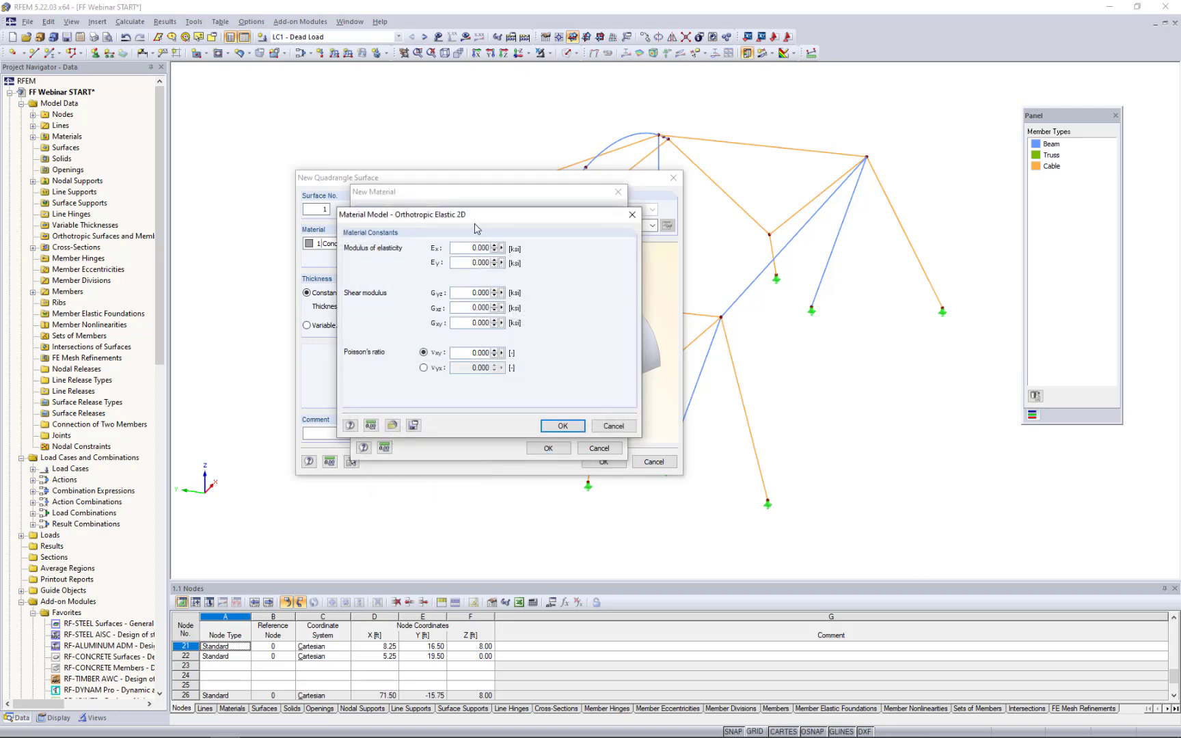
drag(476, 218, 620, 264)
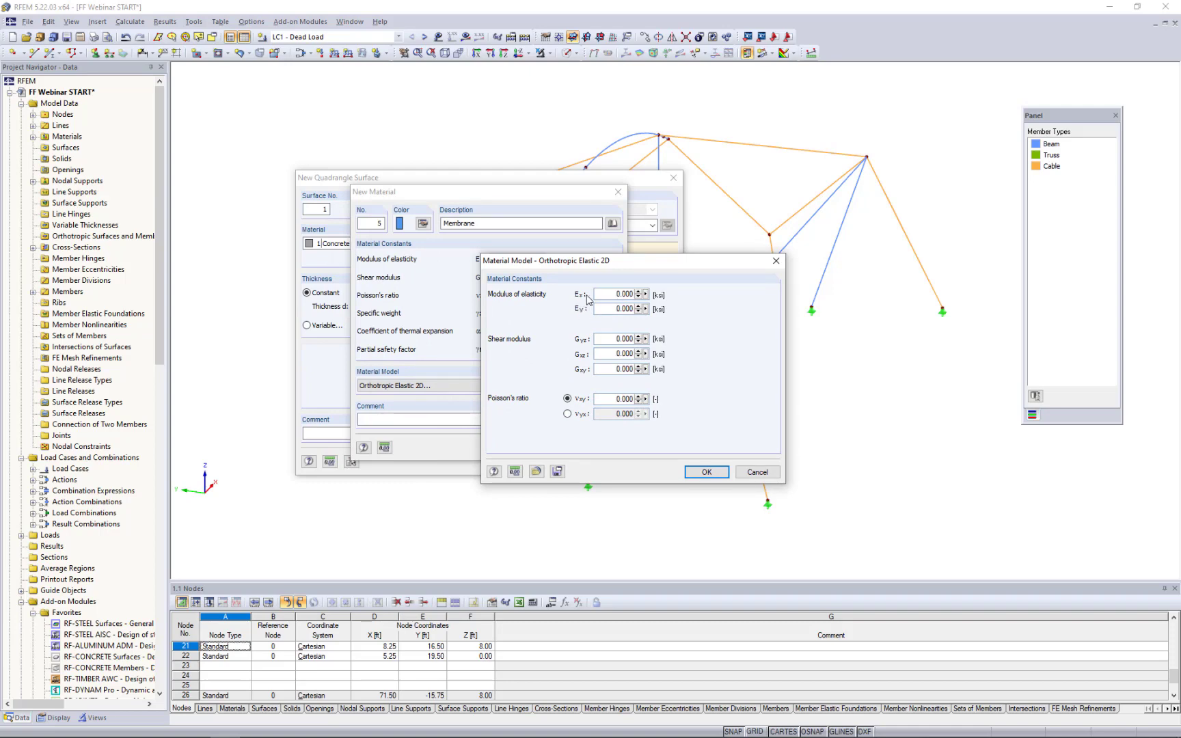
drag(600, 259, 501, 255)
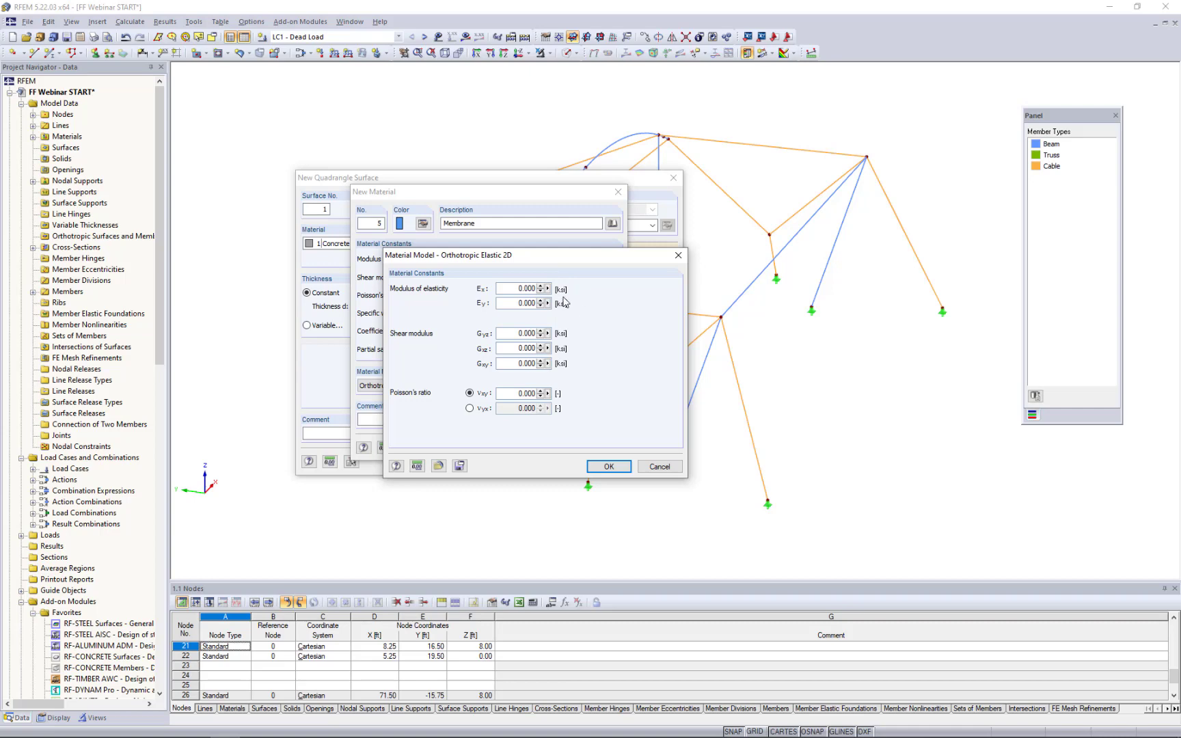
drag(512, 290, 570, 291)
text(1.0GPa)
click(520, 303)
drag(515, 304, 560, 307)
text(0.8GPa)
Set the membrane's shear moduli Gyz and Gxz to 0.001 ksi and Gxy to 0.3 GPa, with Poisson's ratio νxy 0.2.
click(518, 334)
double_click(517, 332)
text(0.001)
key(Tab)
text(0.001)
drag(506, 363, 549, 369)
text(0.3GPa)
key(Tab)
double_click(519, 393)
text(0.2)
click(608, 466)
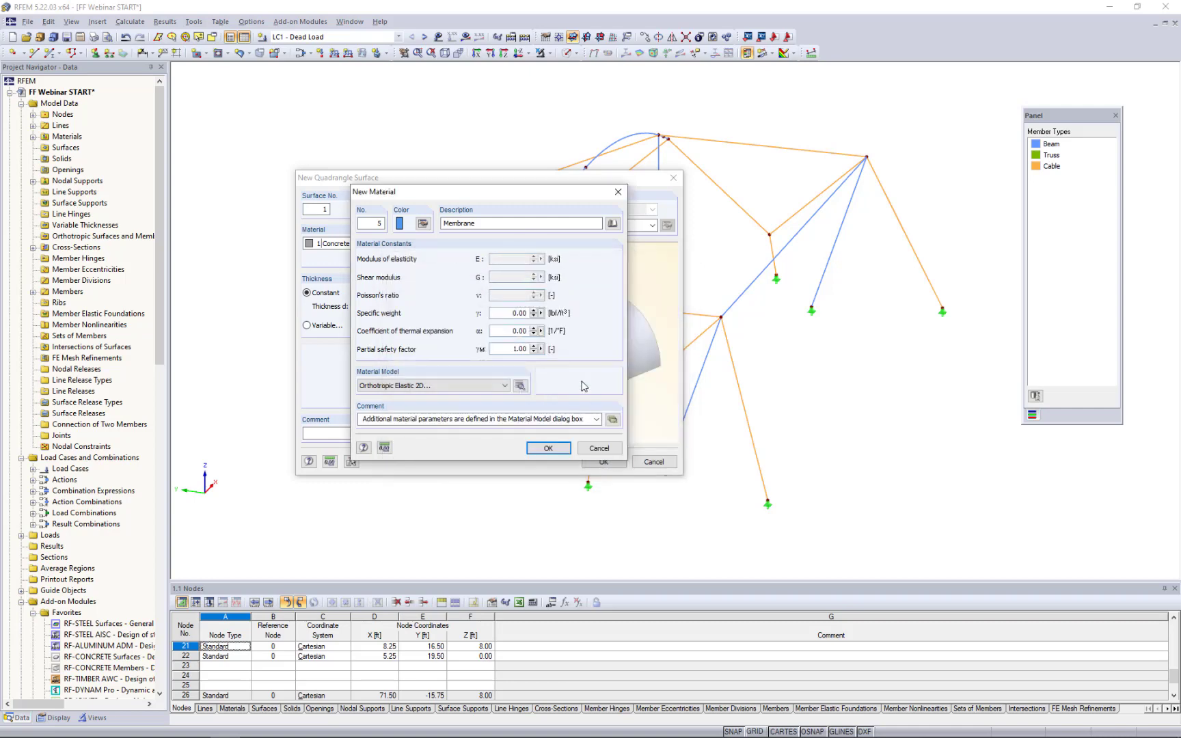
Set the Membrane material's specific weight to 64 lbf/ft³ and its colour to light green (RGB 128, 255, 87).
double_click(511, 314)
text(64)
click(509, 333)
click(423, 224)
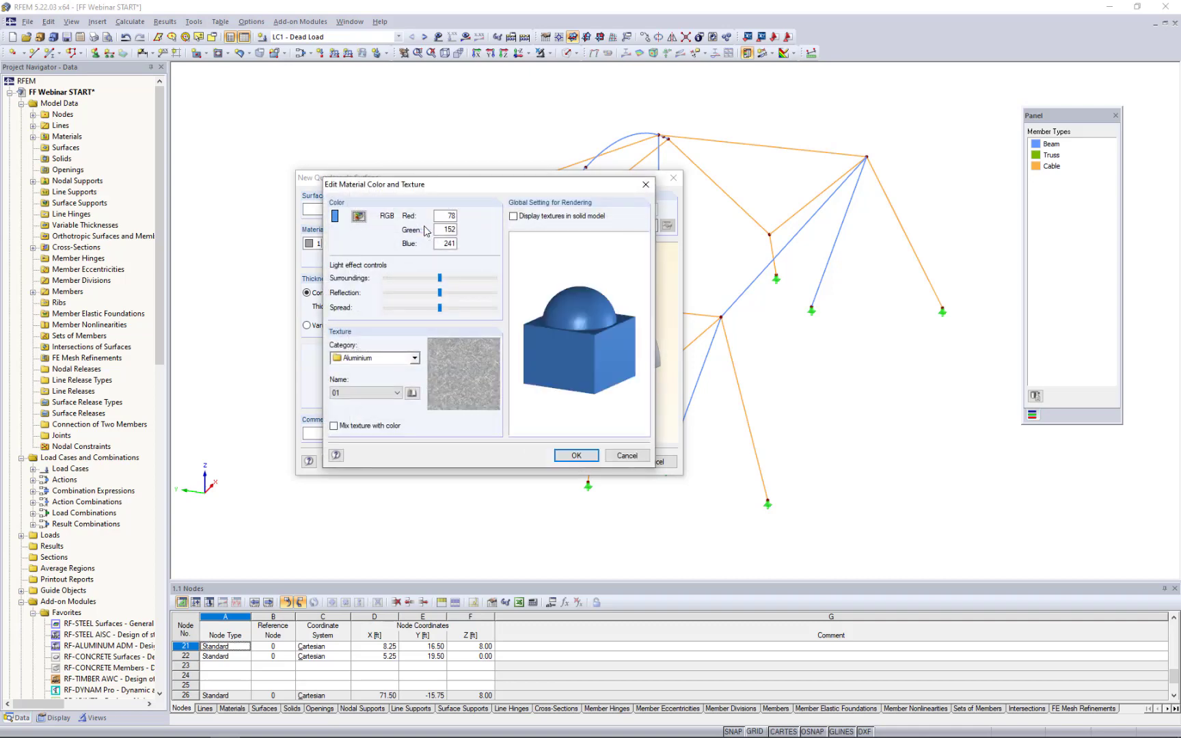
click(359, 217)
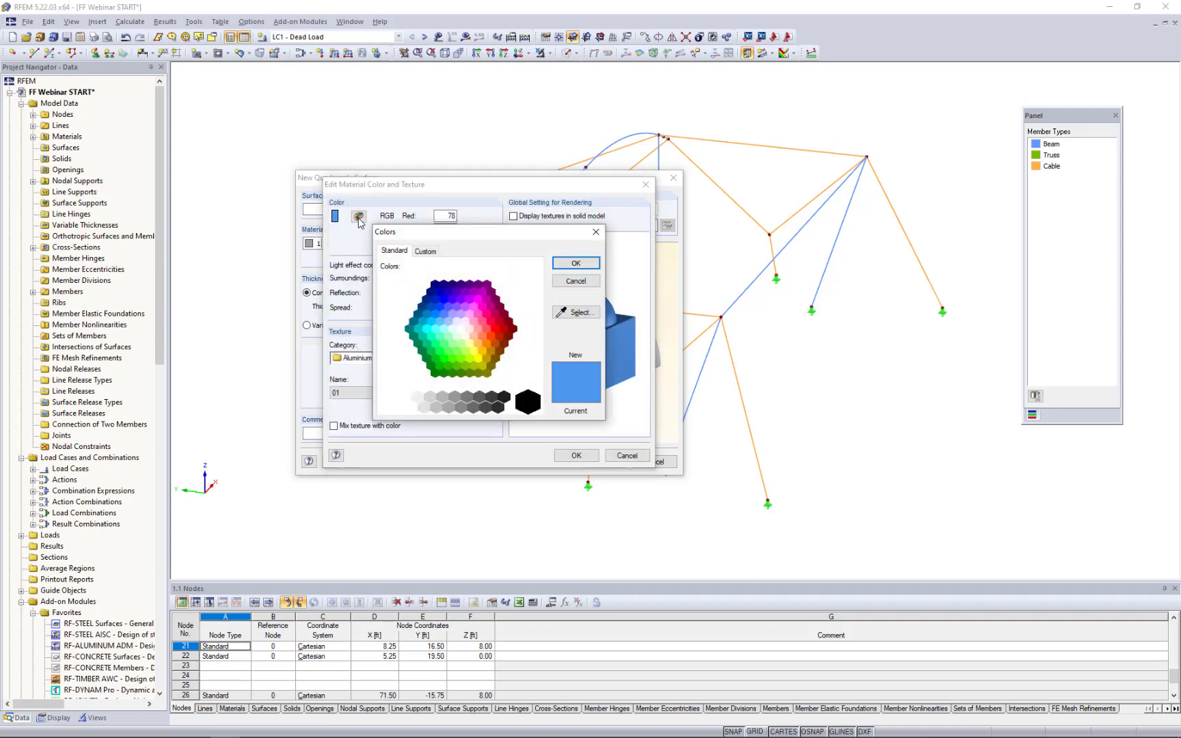
click(456, 351)
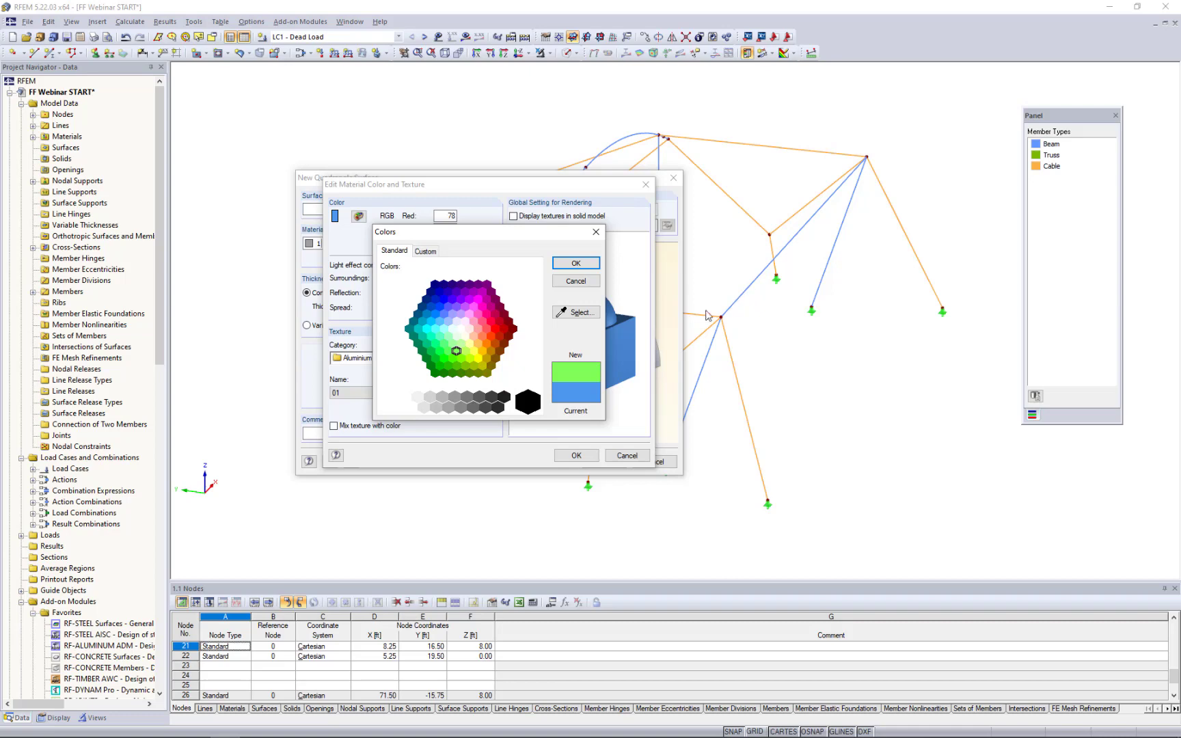
click(569, 264)
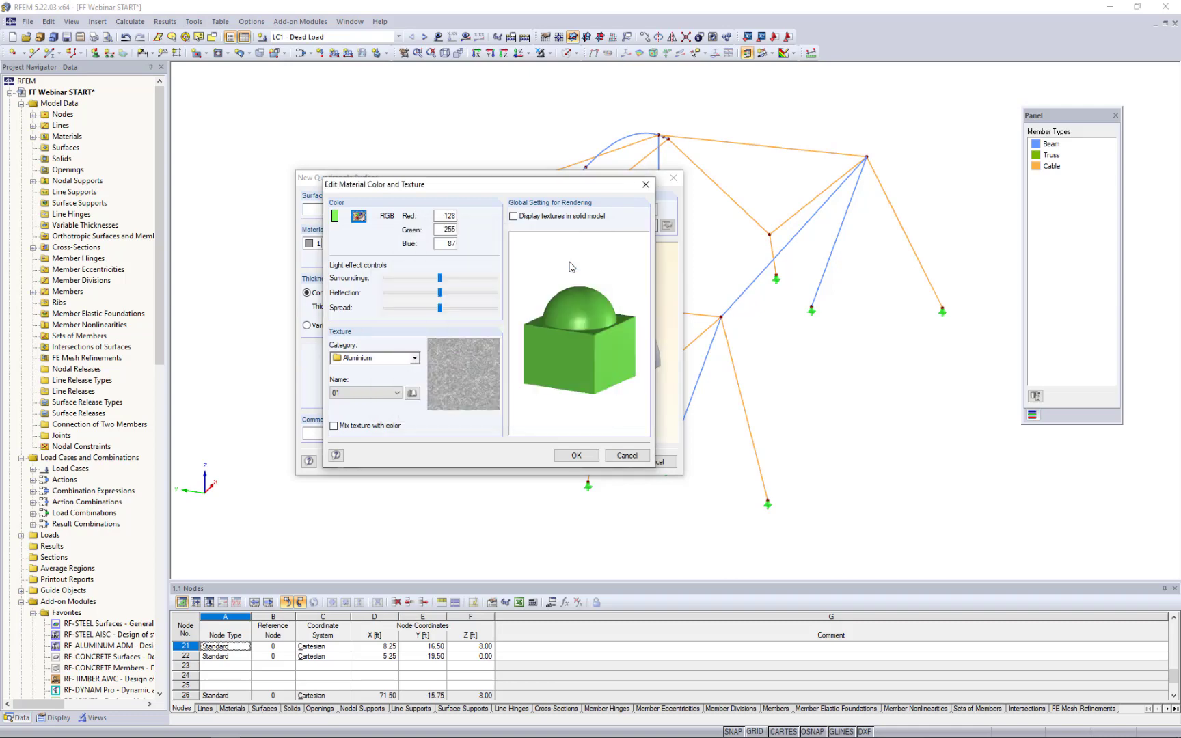
click(577, 456)
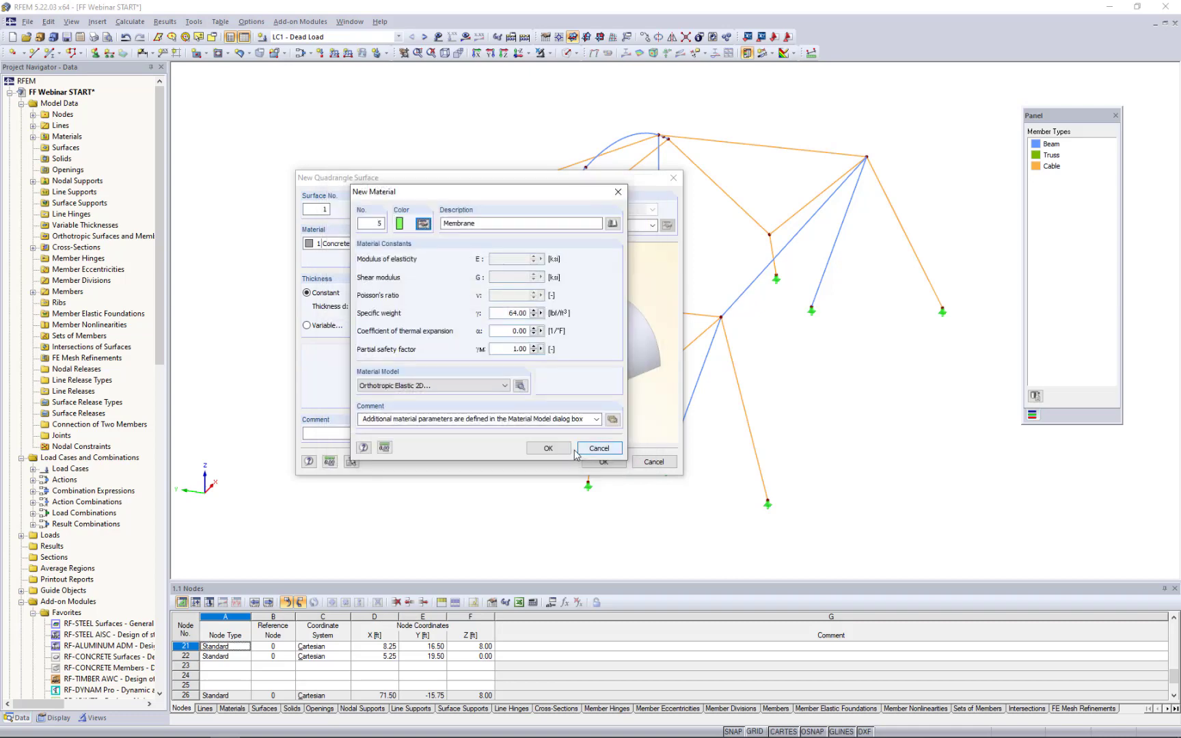
click(548, 447)
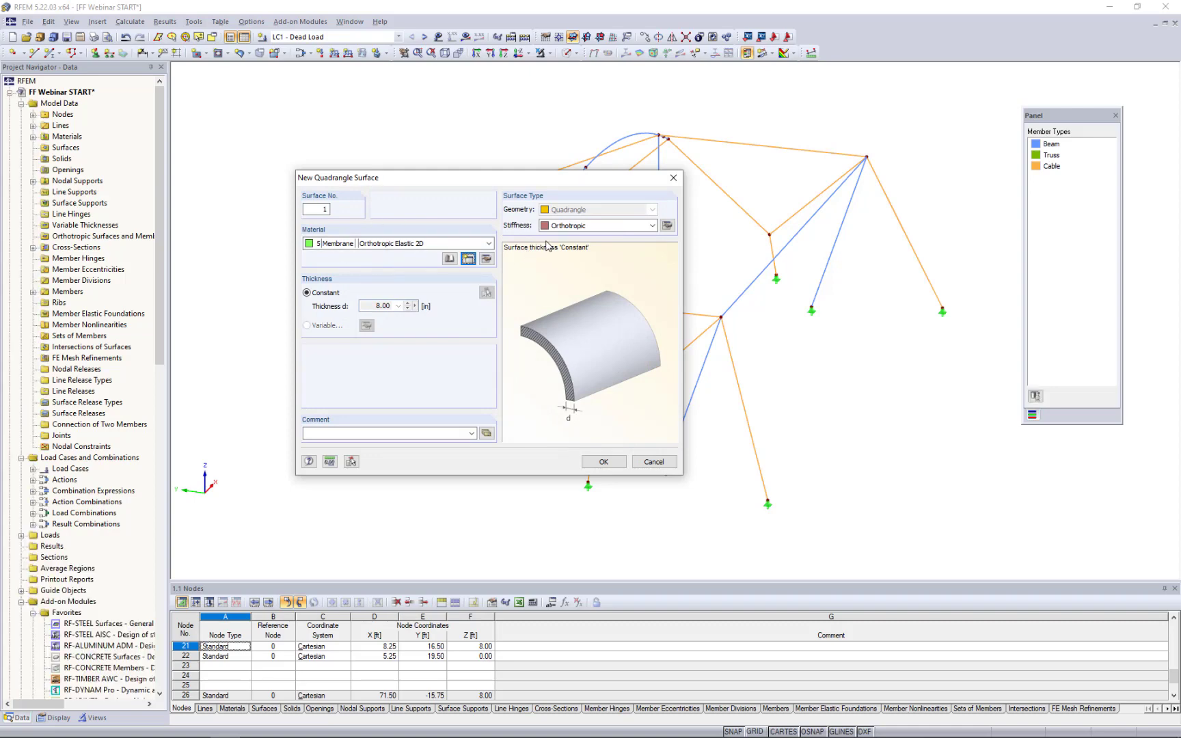
Set the quadrangle surface's stiffness to Membrane - Orthotropic with a constant thickness of 0.04 in.
click(562, 227)
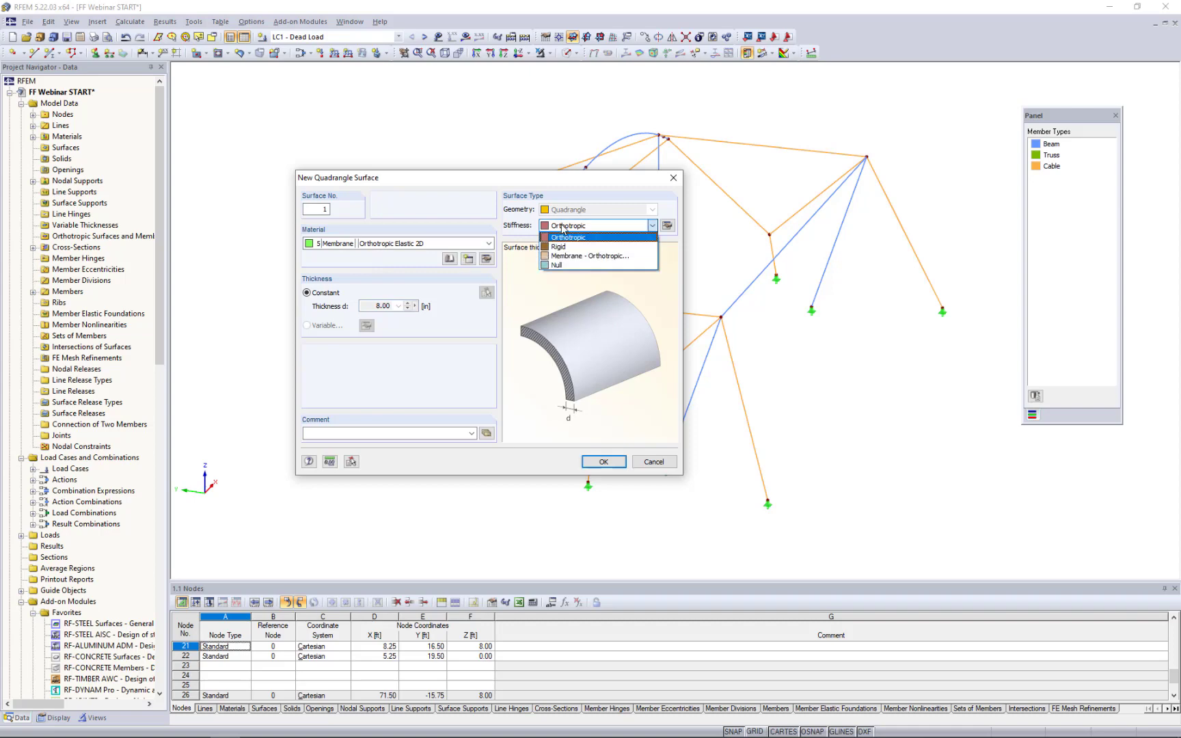
click(578, 256)
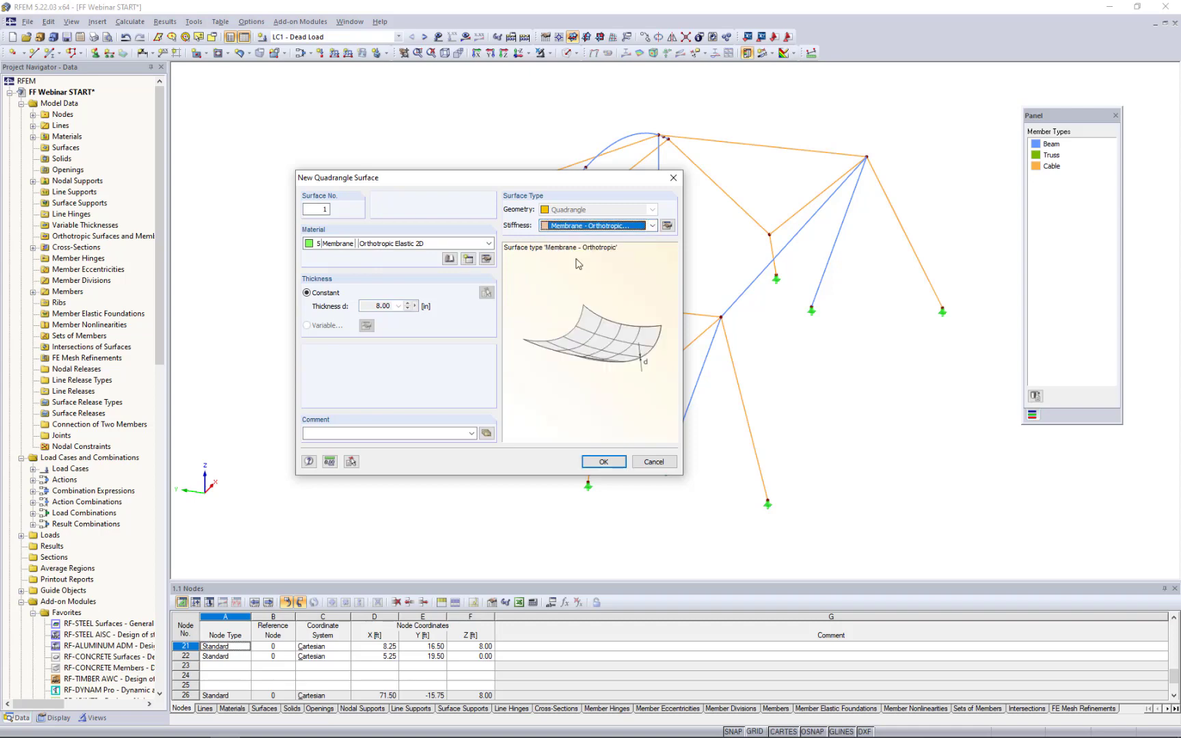
click(667, 226)
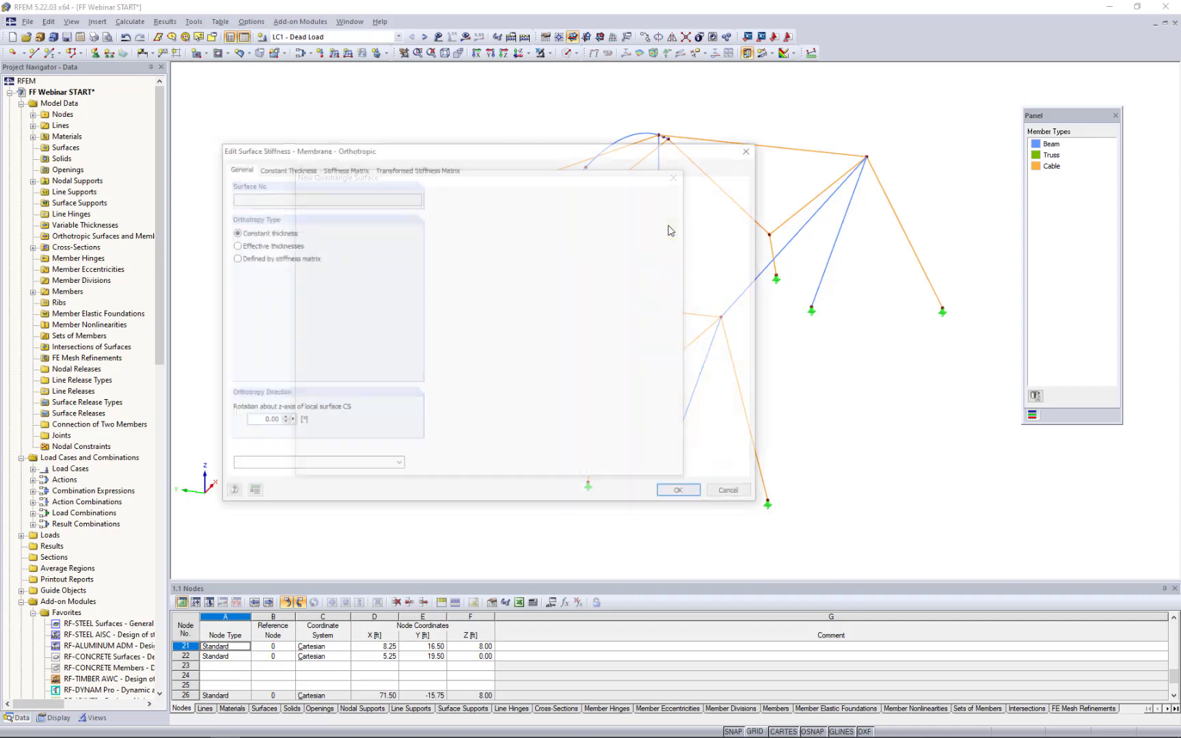
click(296, 169)
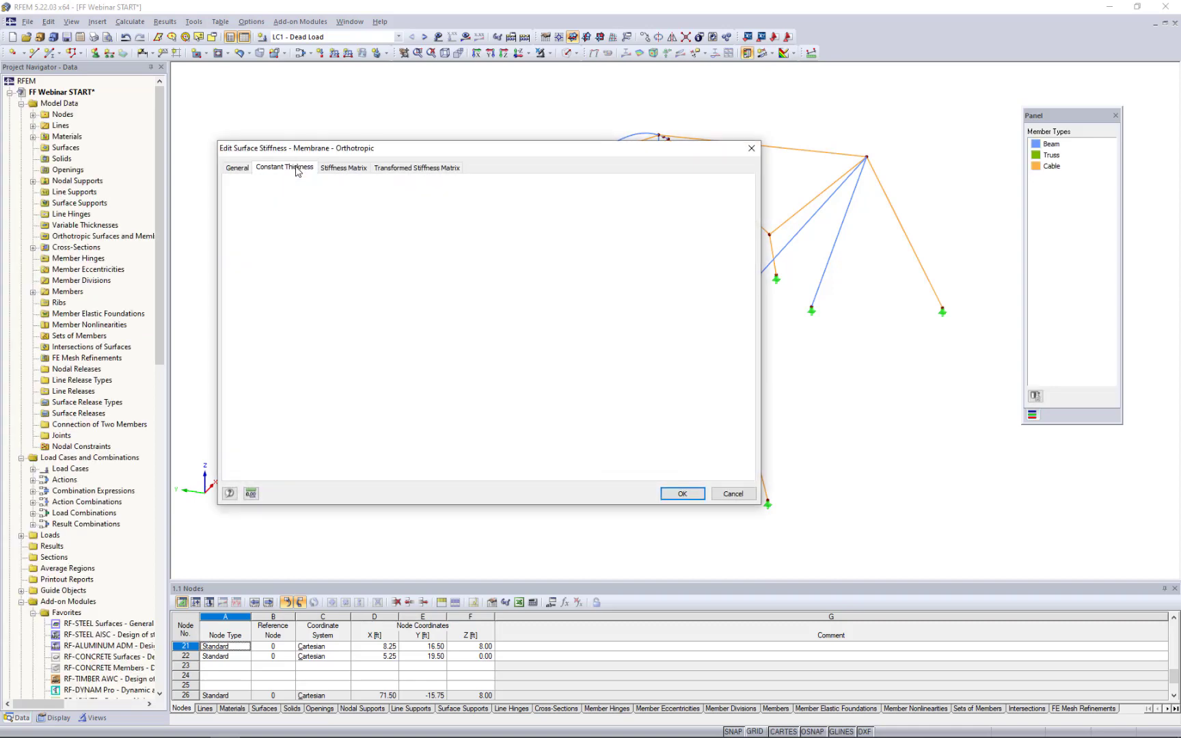
click(253, 419)
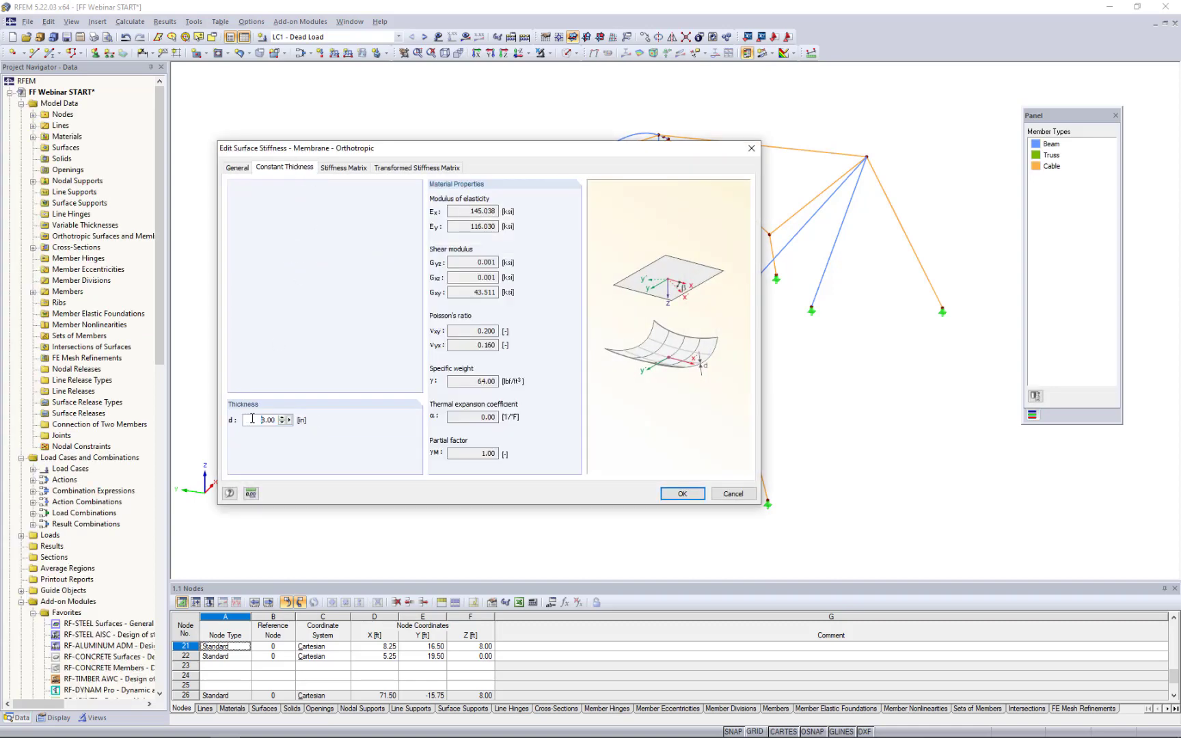
drag(252, 419, 344, 420)
text(0.04)
click(677, 495)
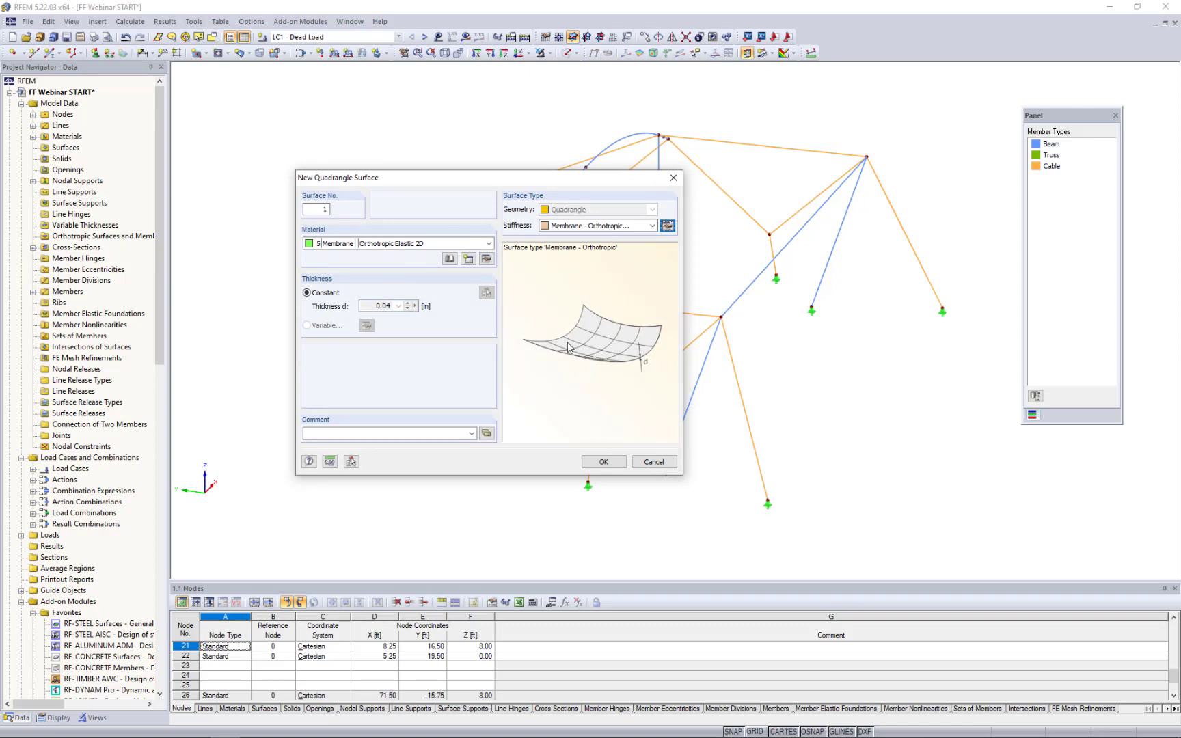
Create a membrane surface bounded by all arch segments, the straight horizontal beam and the two edge cables on each side between them.
click(604, 462)
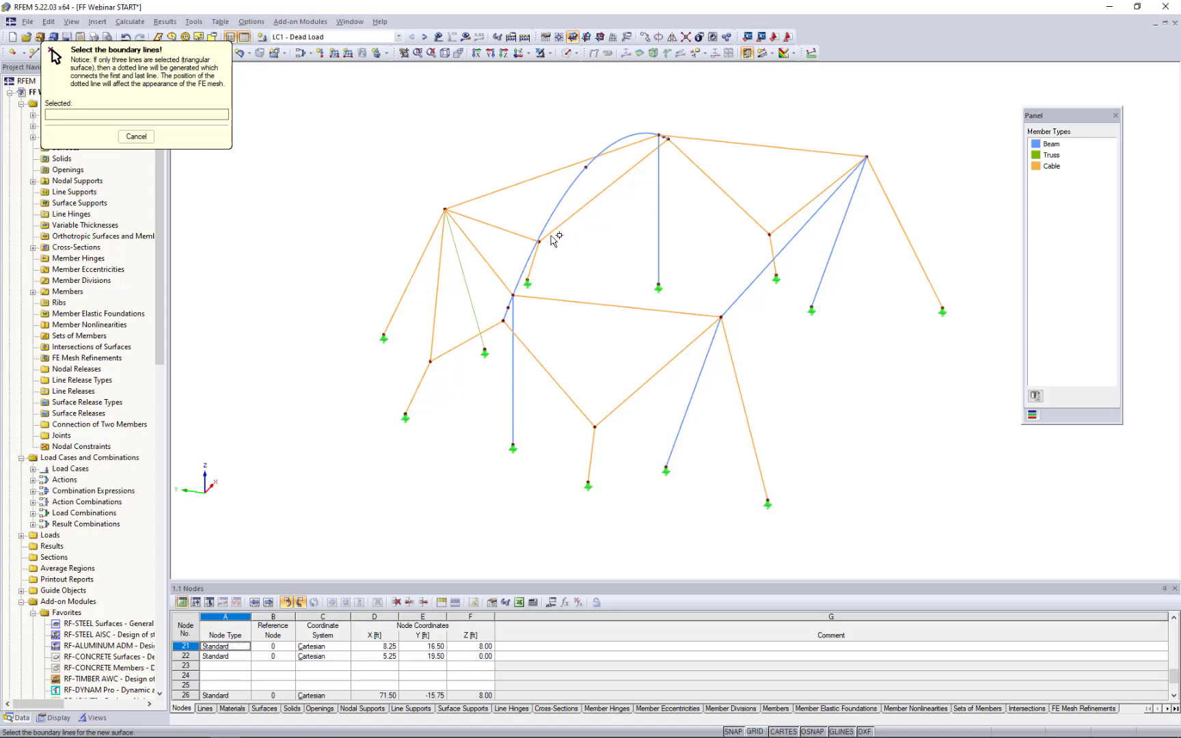
click(529, 54)
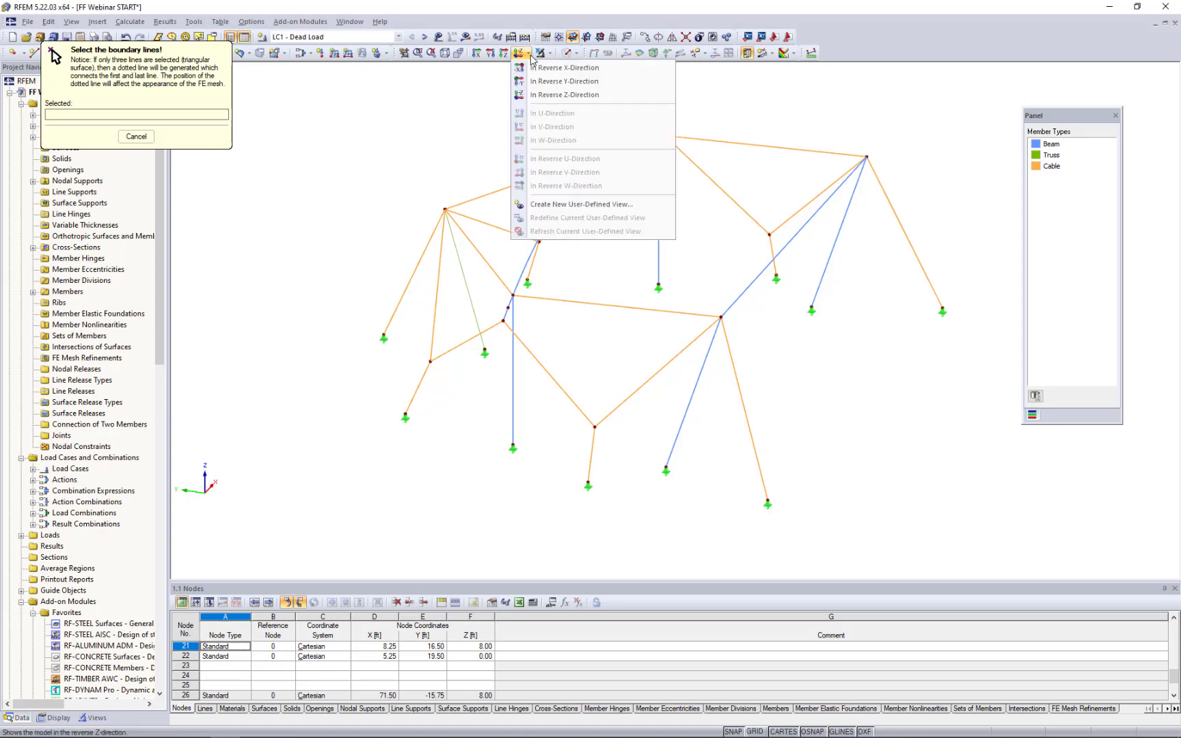
click(546, 97)
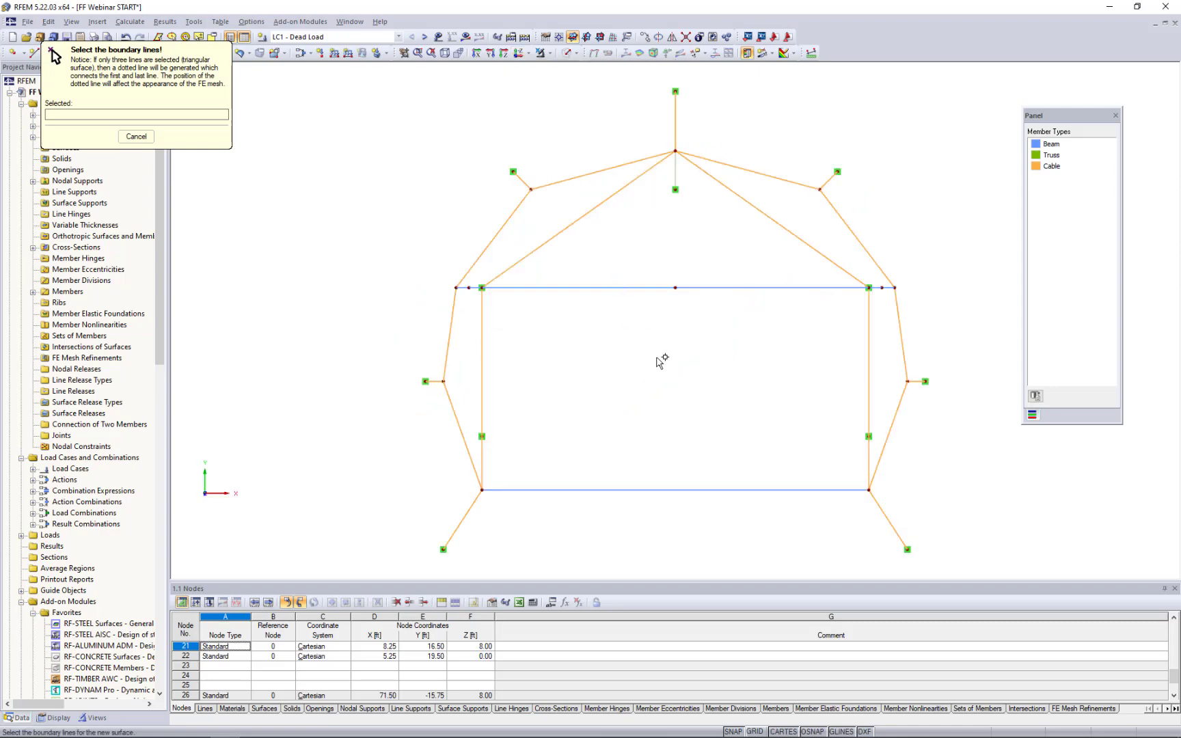
middle_drag(683, 375, 609, 365)
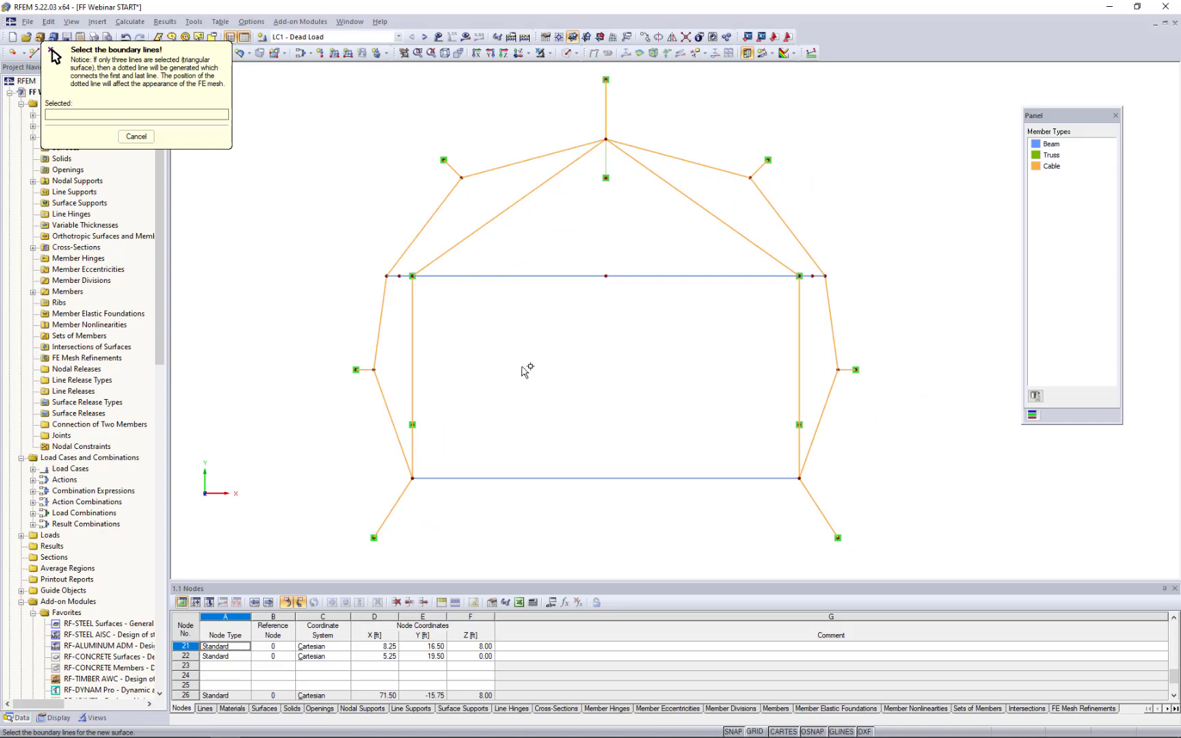
click(383, 399)
click(378, 341)
click(402, 276)
click(445, 277)
click(809, 276)
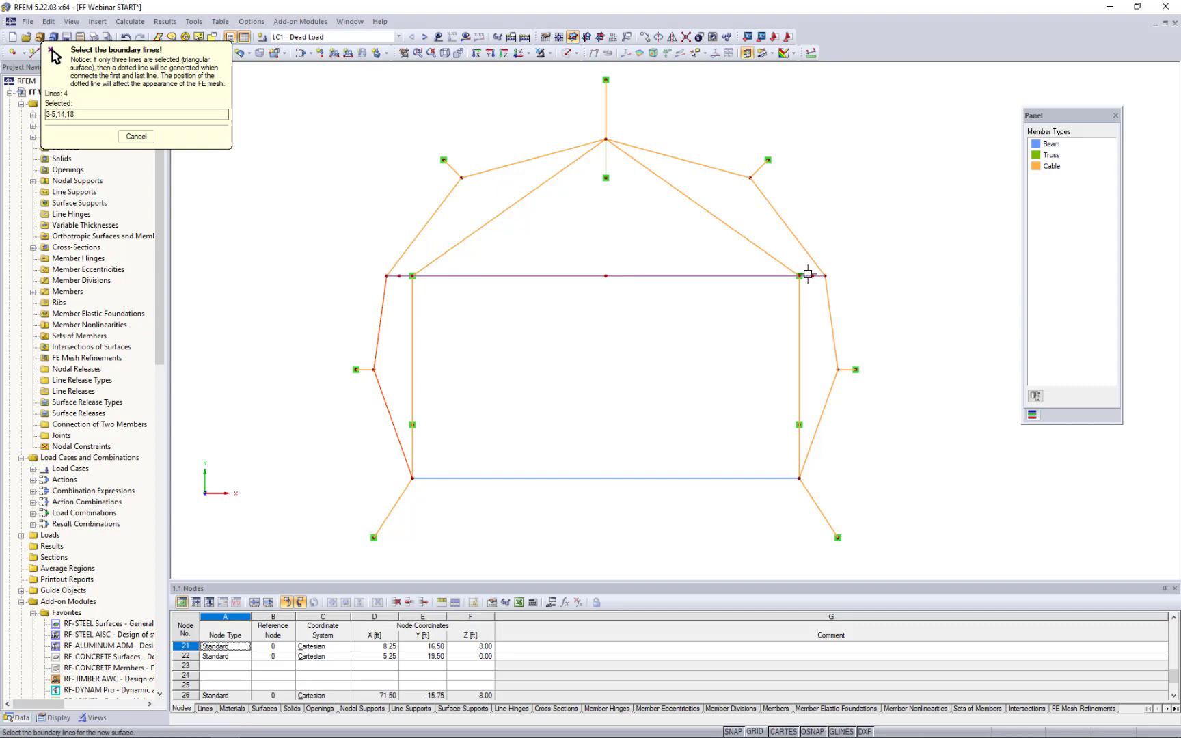
click(828, 305)
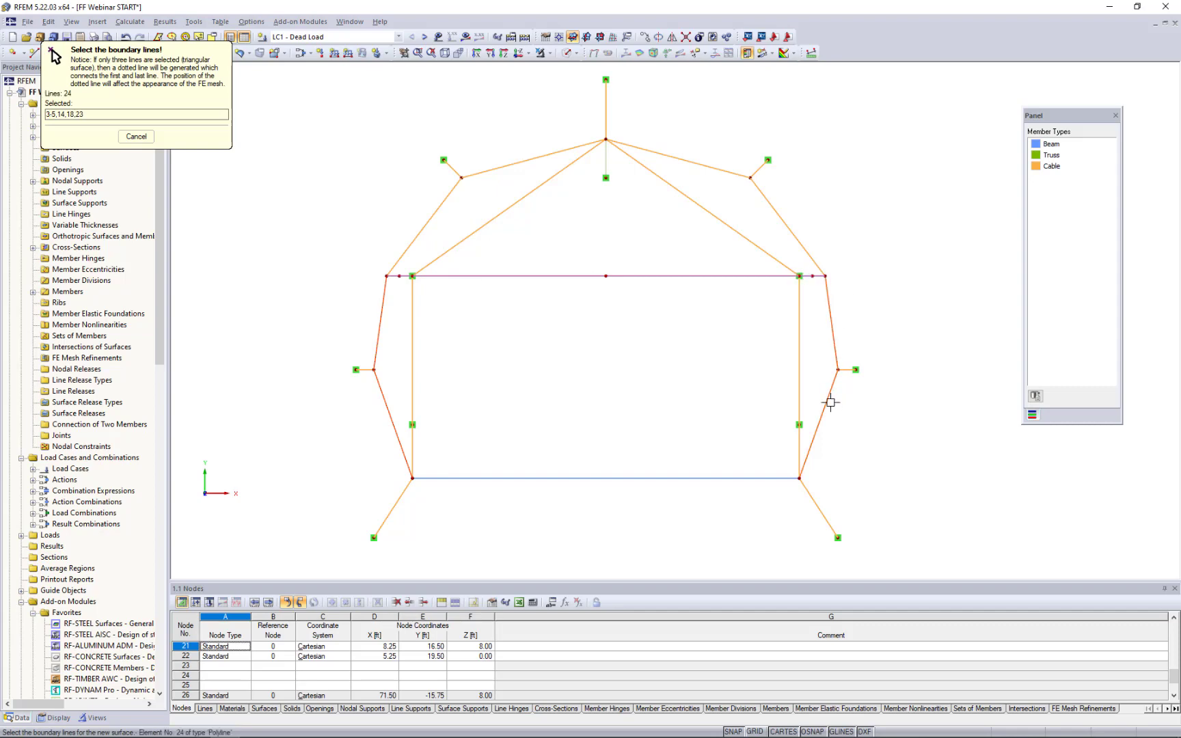
click(601, 478)
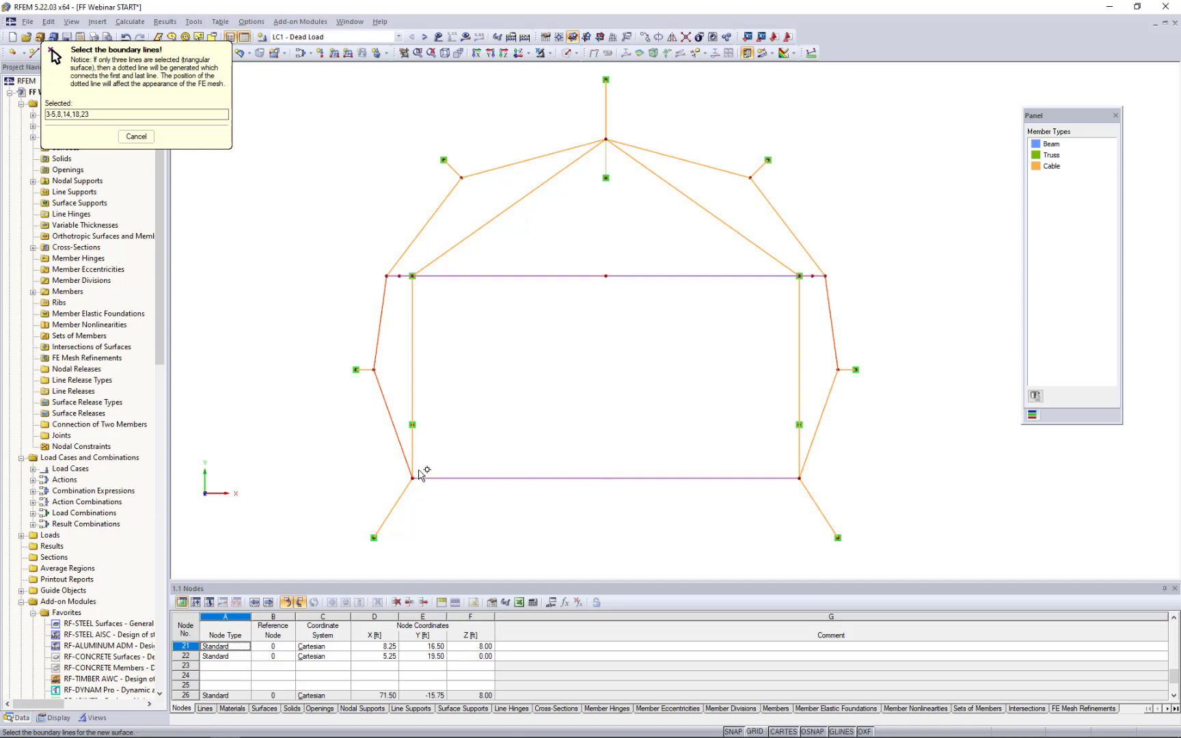
click(815, 432)
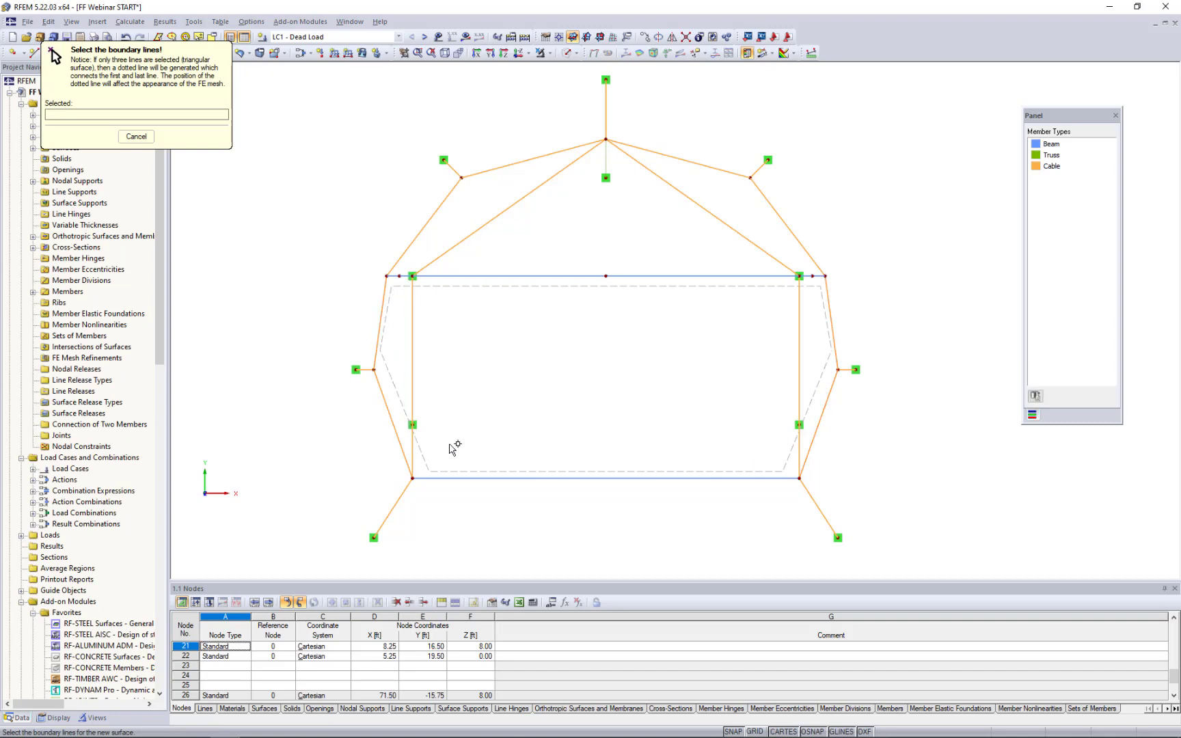
Create a second membrane surface bounded by the arch segments and the four outer edge cables running to the single mast's top.
click(412, 246)
click(517, 164)
click(656, 153)
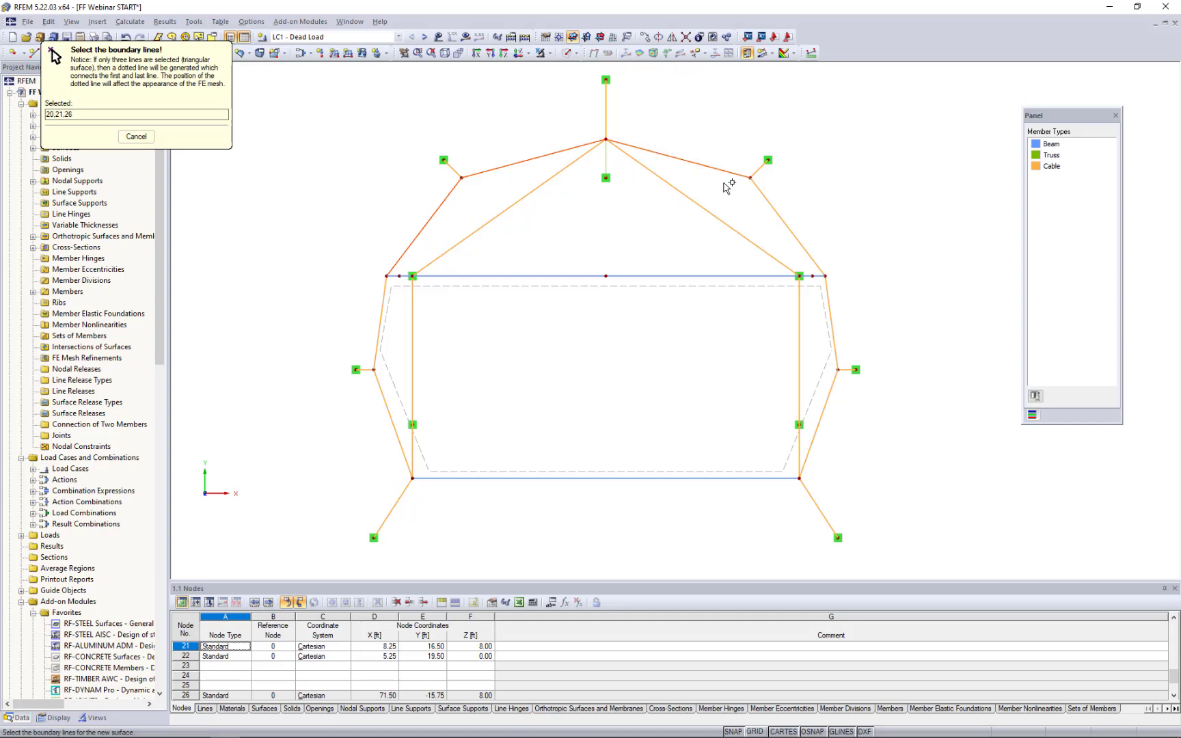
click(768, 199)
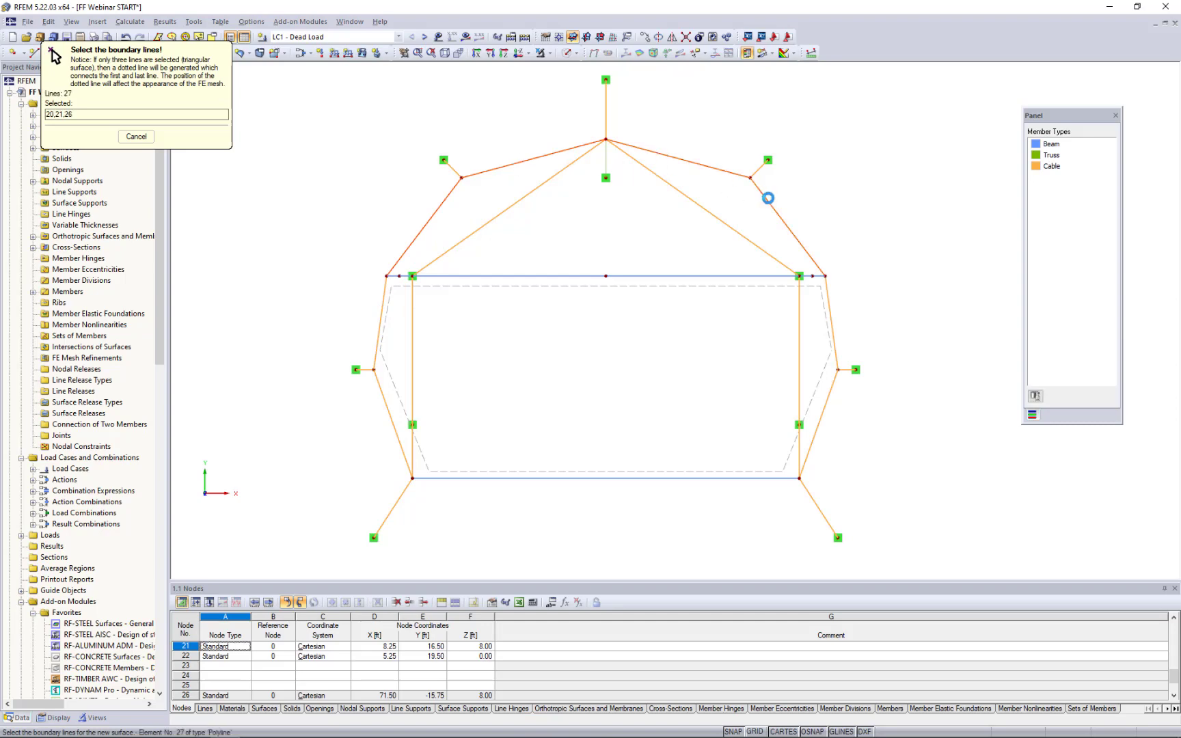
click(807, 276)
click(775, 276)
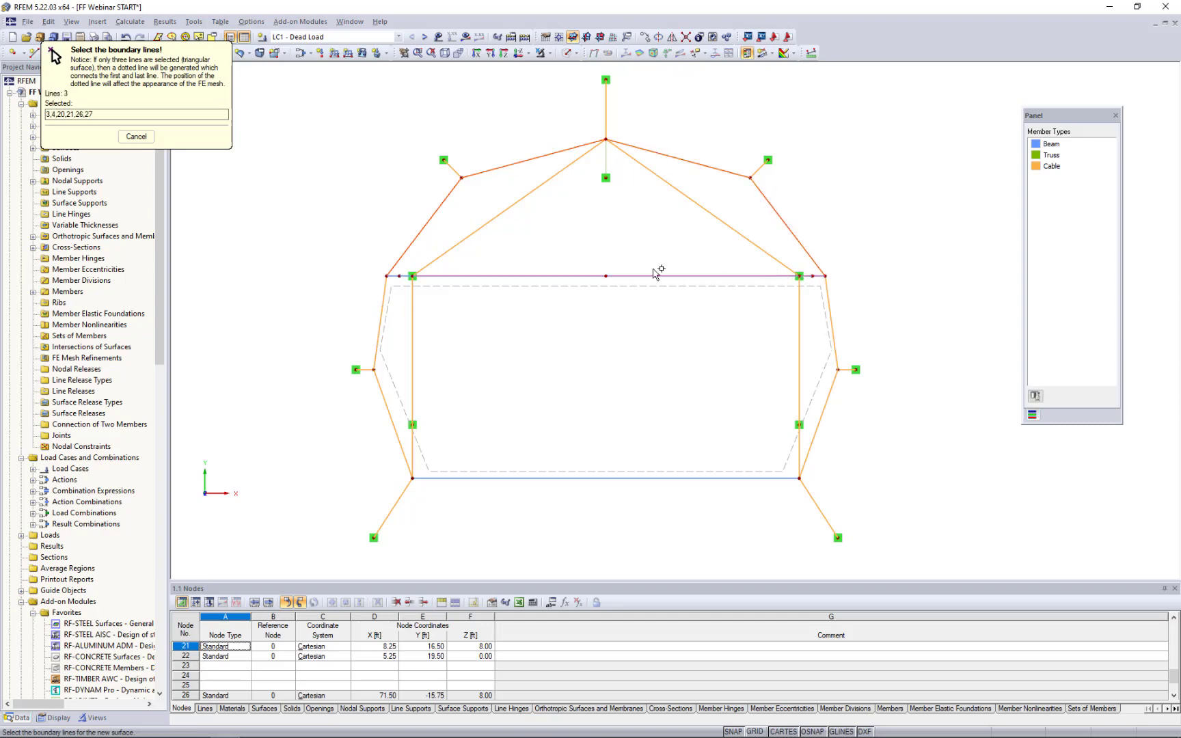
click(399, 276)
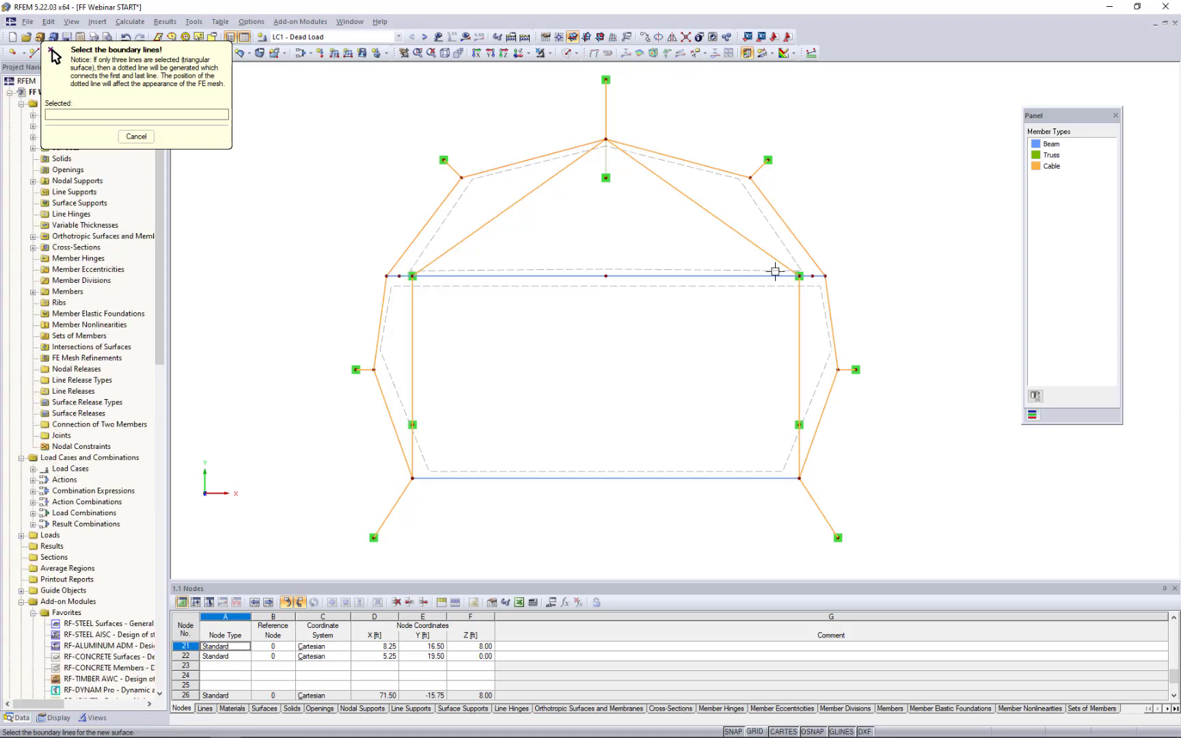
key(Escape)
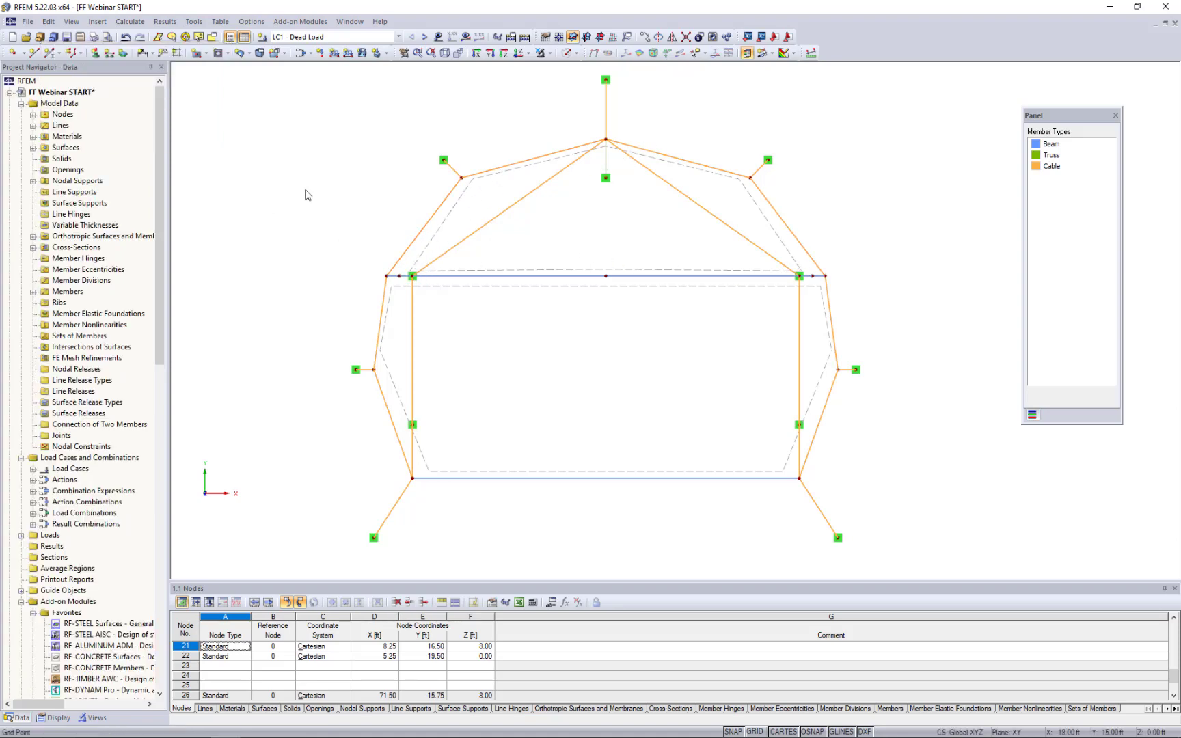
Show the model in 3D with the Solid Transparent Display Model to inspect both membrane surfaces.
ctrl+middle_drag(308, 304, 611, 300)
click(578, 54)
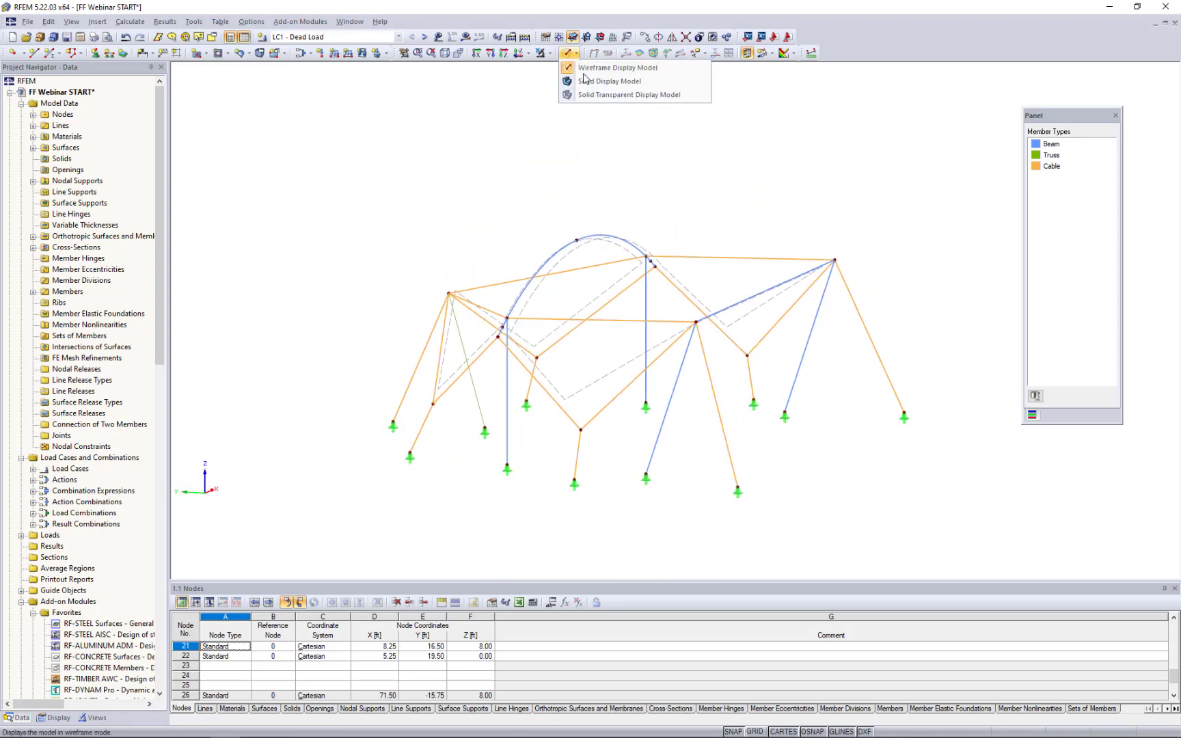
click(591, 97)
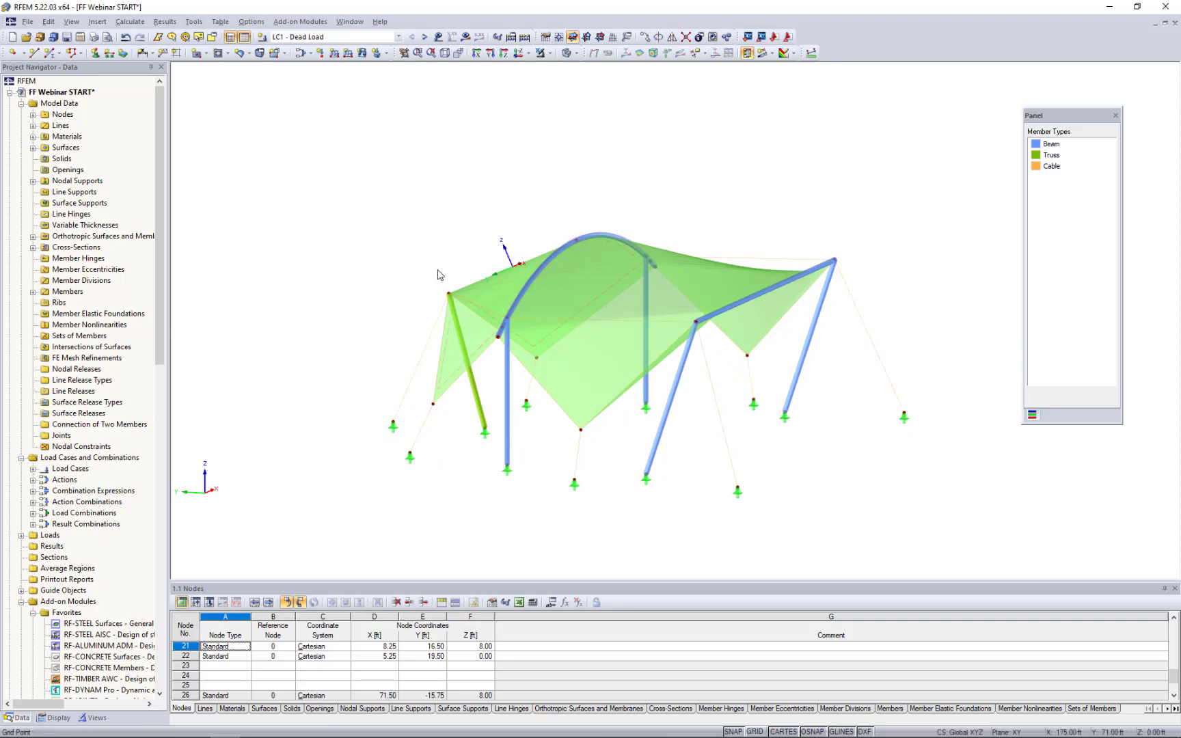
mouse_move(435, 275)
ctrl+middle_down()
mouse_move(608, 287)
mouse_move(441, 266)
ctrl+middle_up()
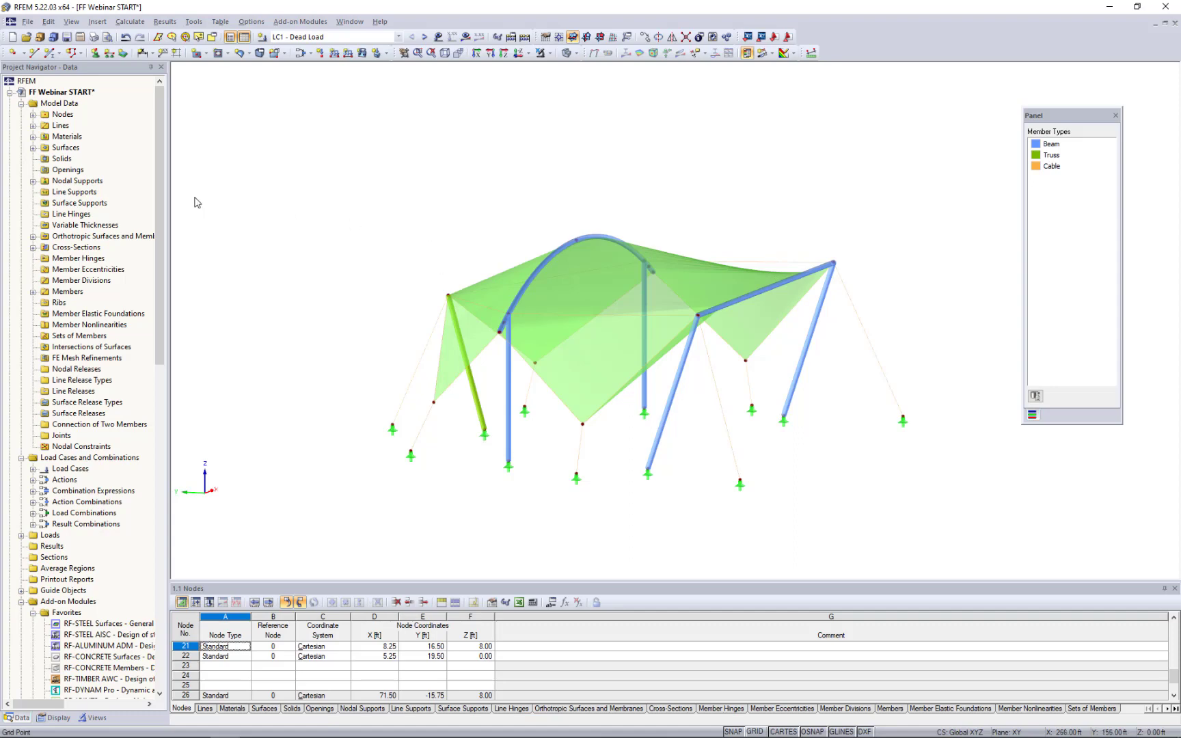
Activate the RF-FORM-FINDING option in the model's general data.
right_click(79, 93)
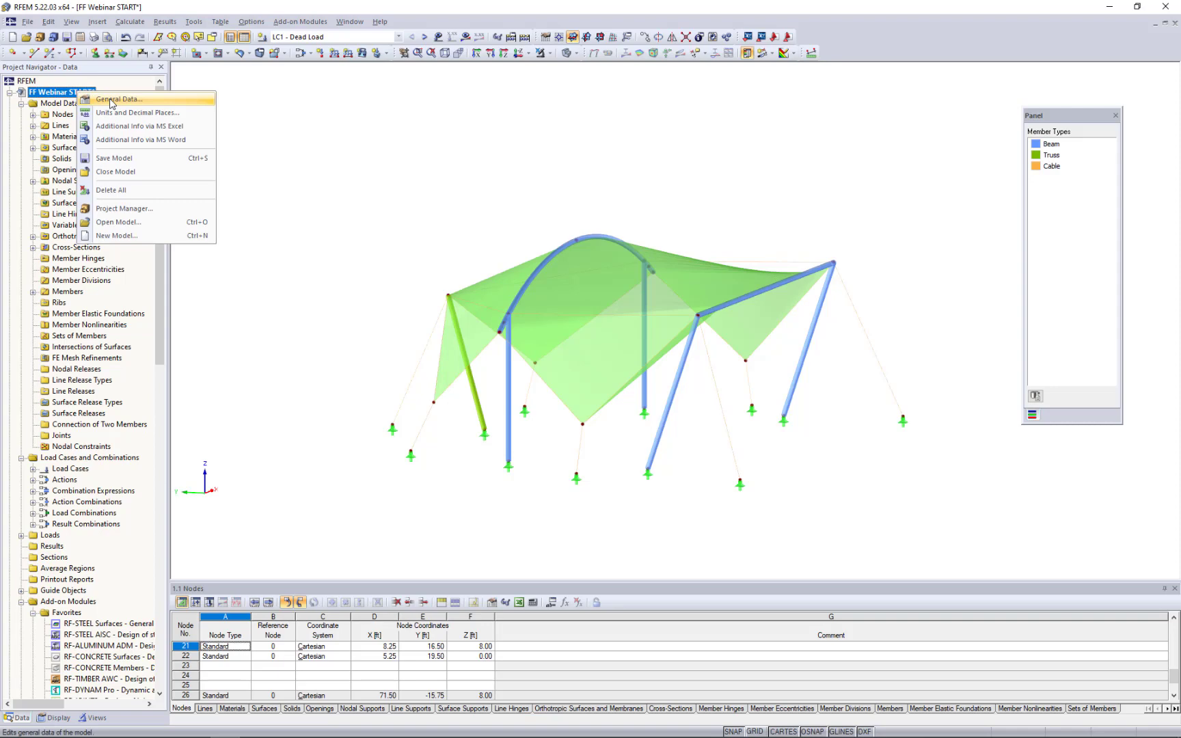
click(110, 101)
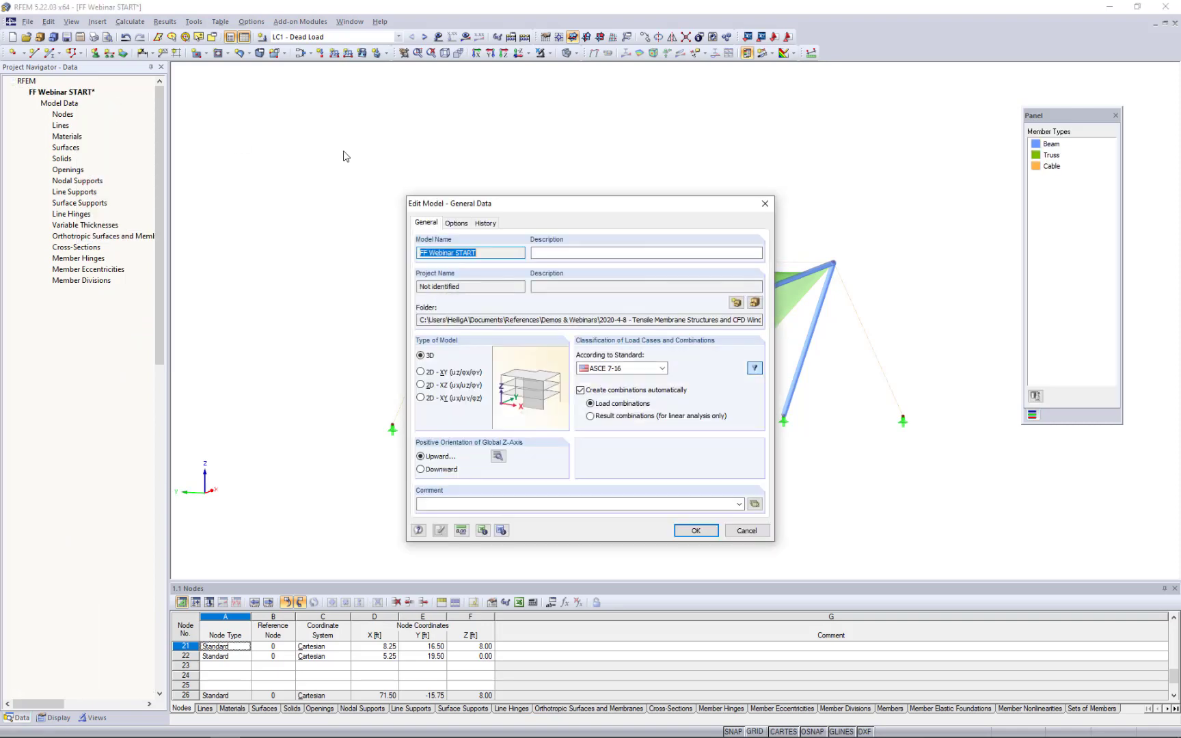
click(456, 223)
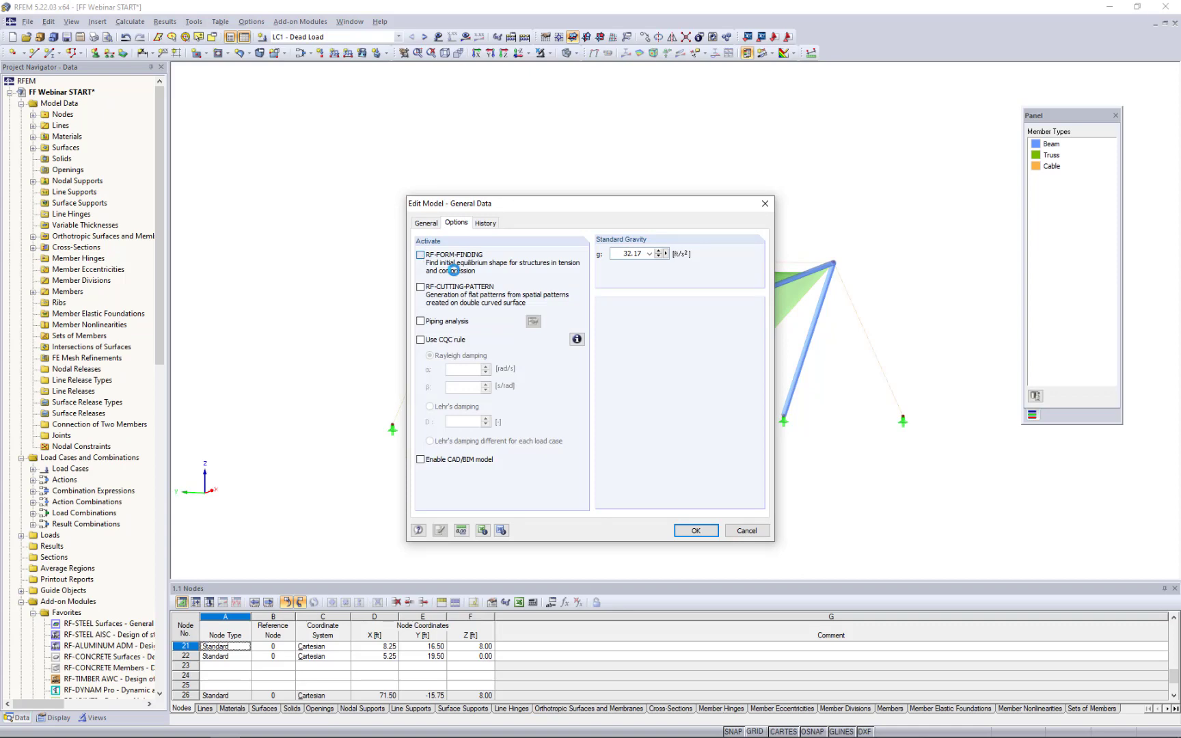
click(454, 270)
click(694, 531)
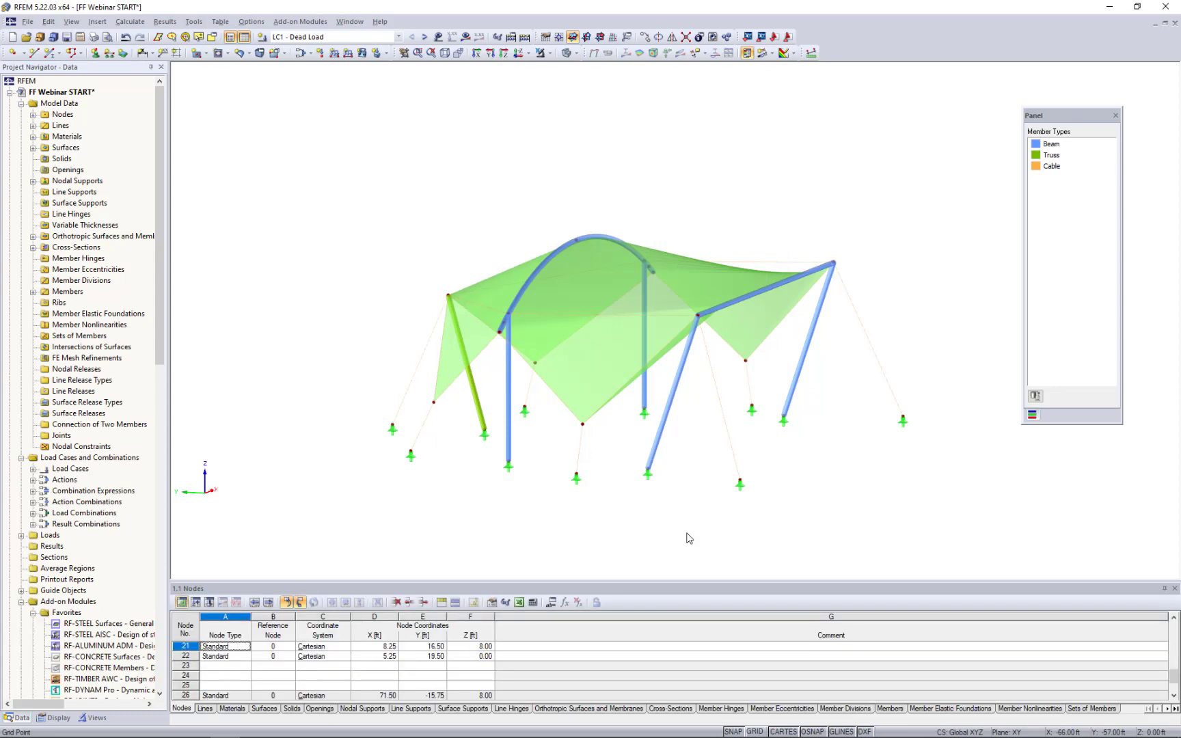
Show the model in plan view along Z with the Wireframe Display Model.
scroll(718, 543, down, 5)
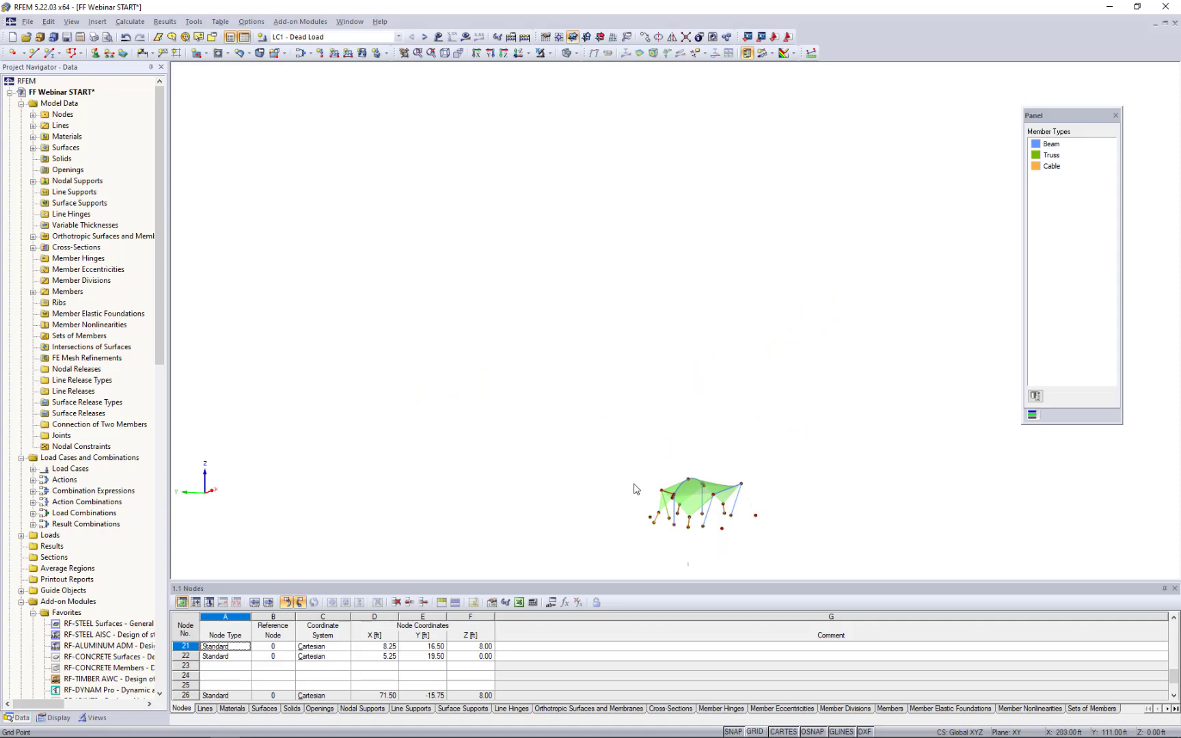
middle_drag(676, 521, 639, 407)
scroll(639, 406, up, 5)
scroll(633, 401, down, 1)
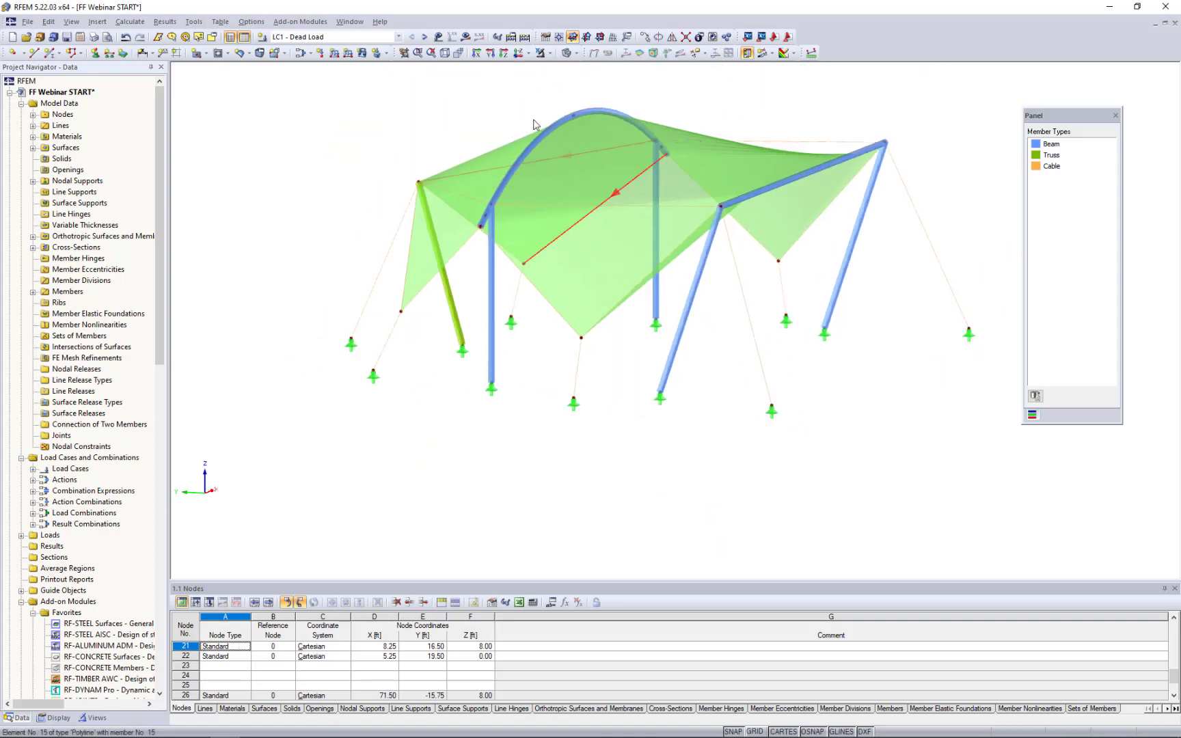
click(518, 53)
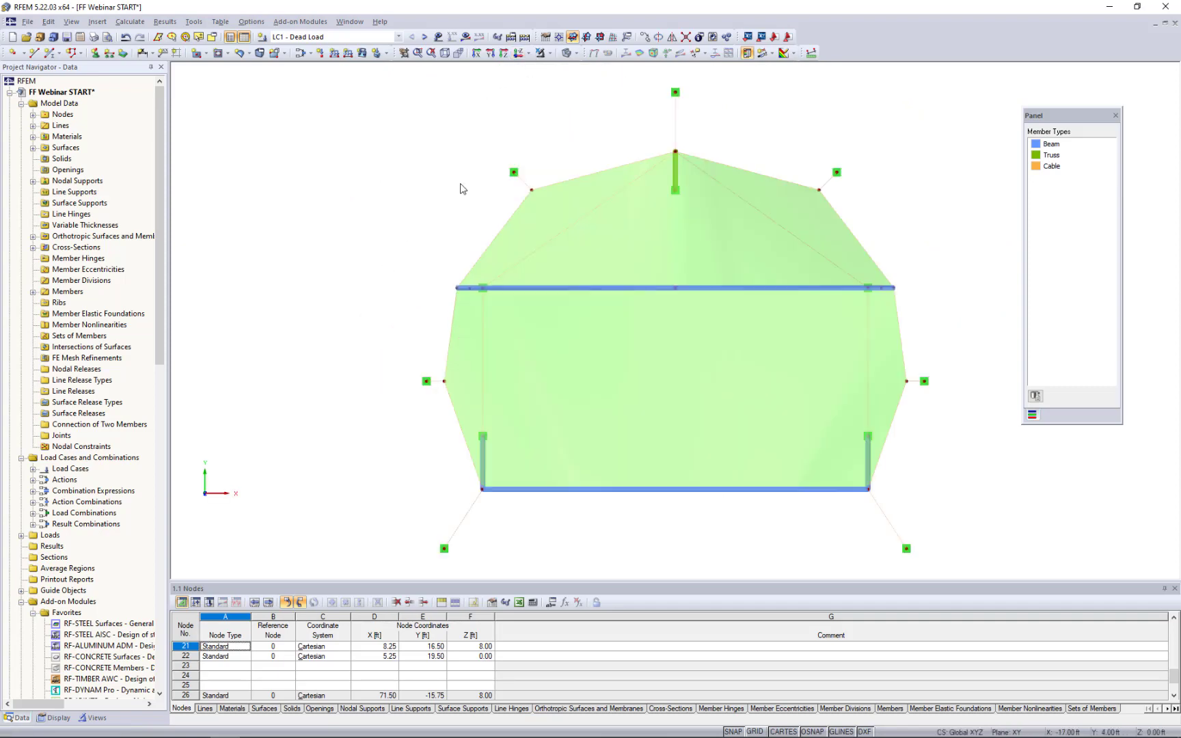
click(576, 55)
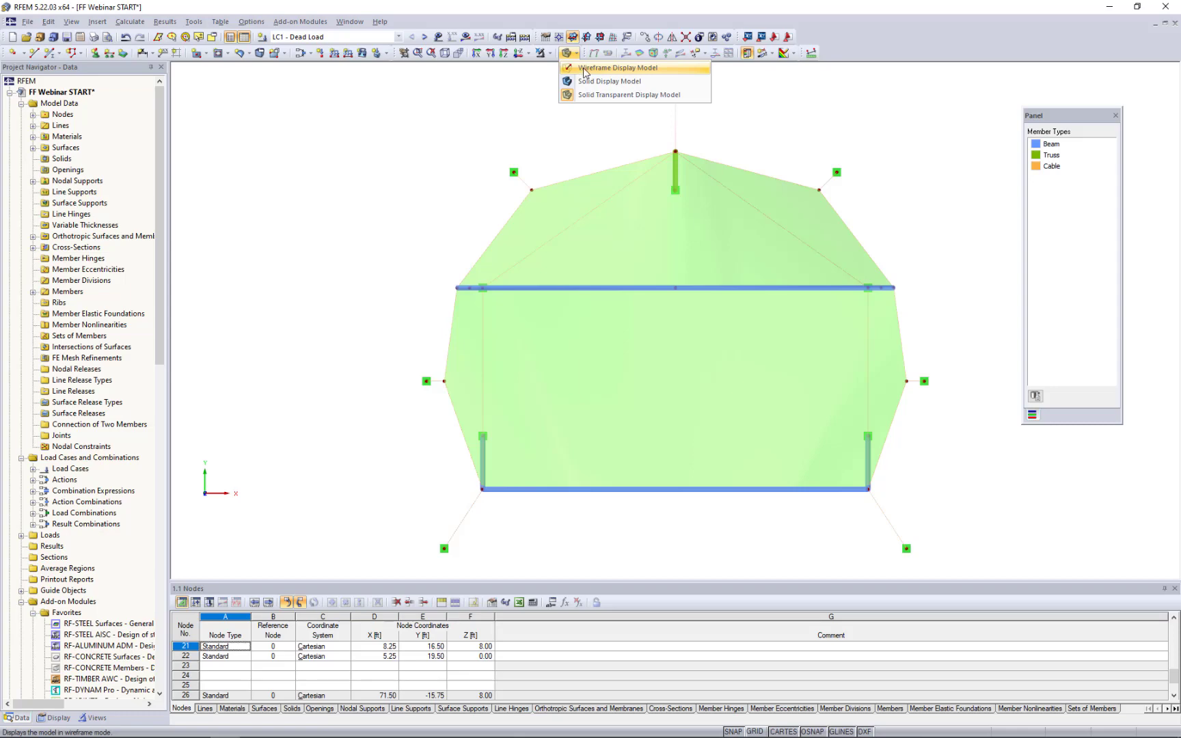
click(585, 71)
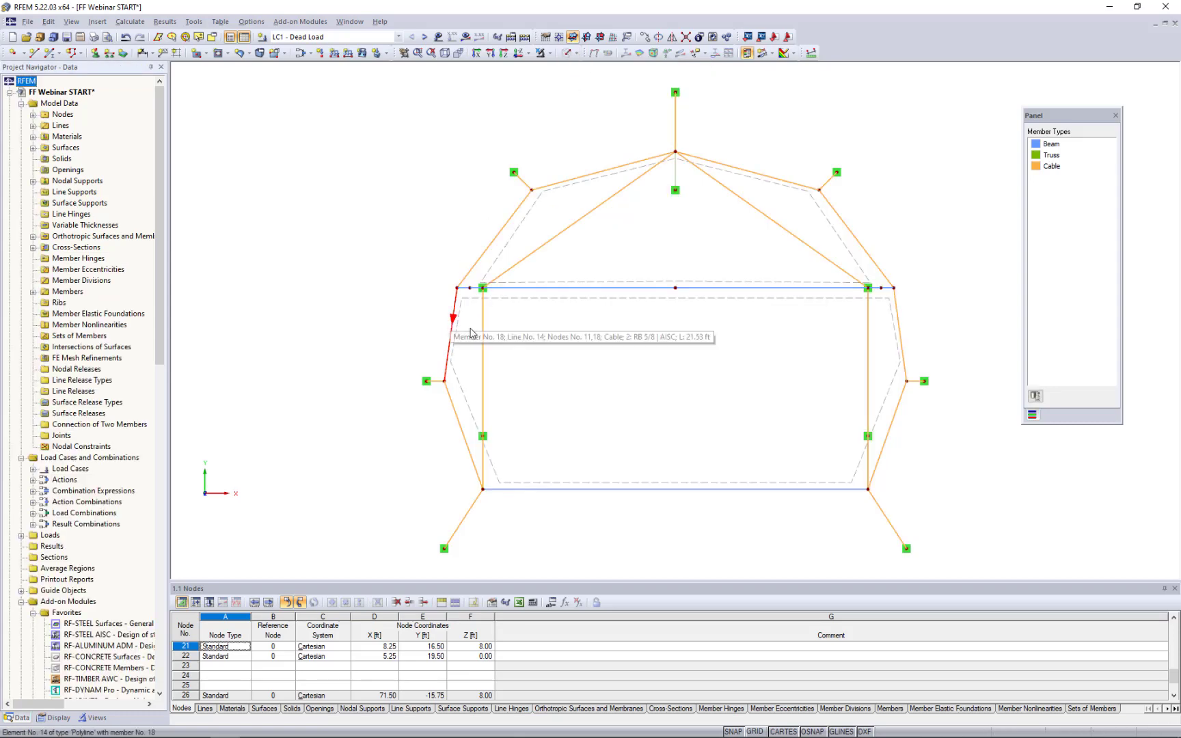
Define form-finding by force for the two parallel cables between the arch columns and the straight beam, with an average force of 0.225 kip.
click(484, 344)
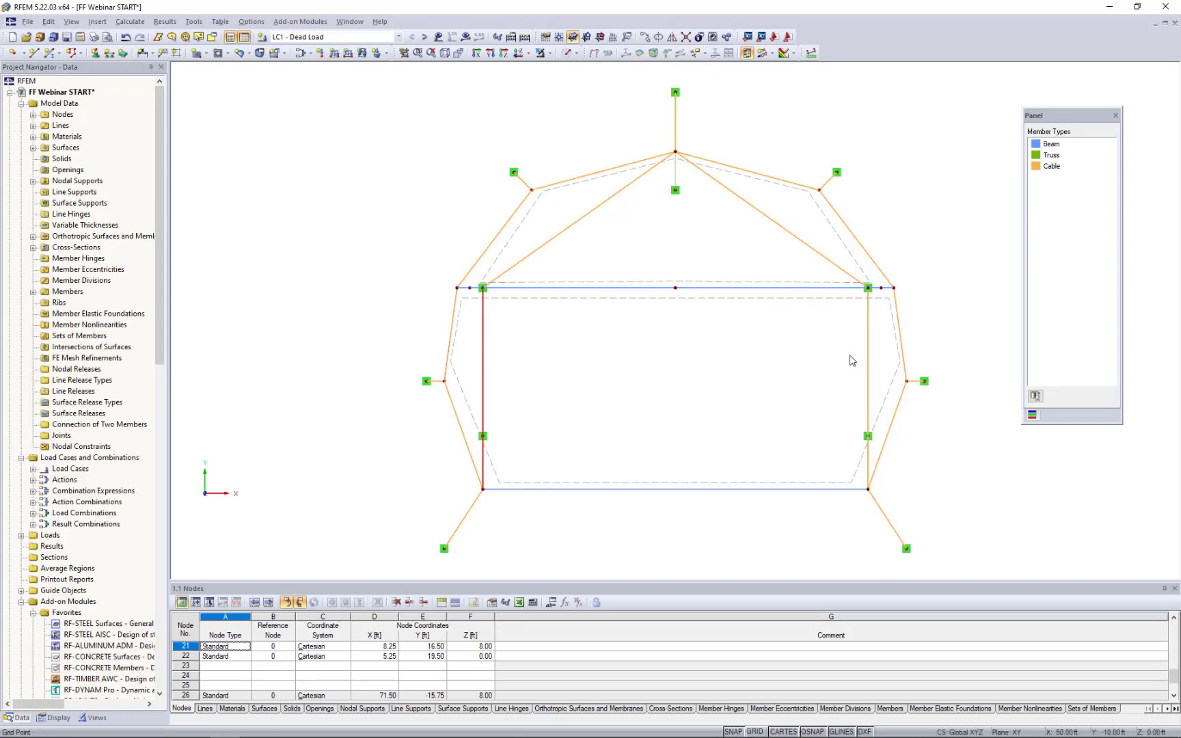
click(868, 358)
middle_drag(799, 385, 701, 372)
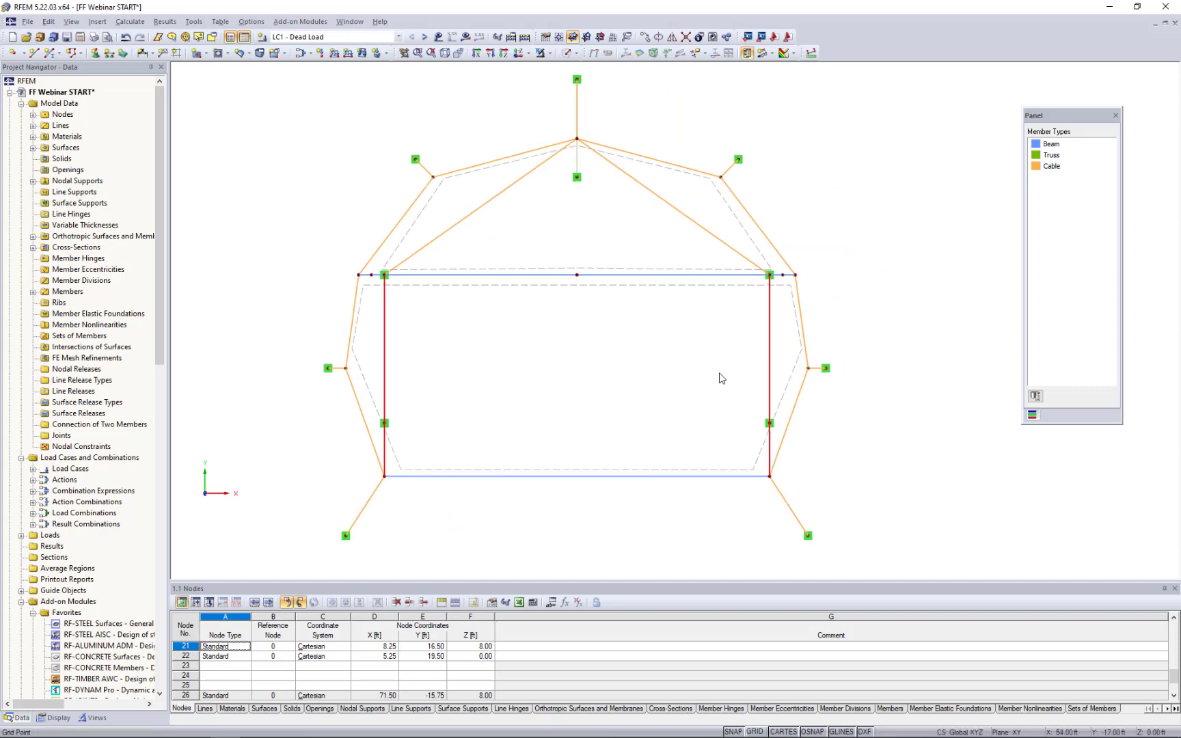
double_click(770, 369)
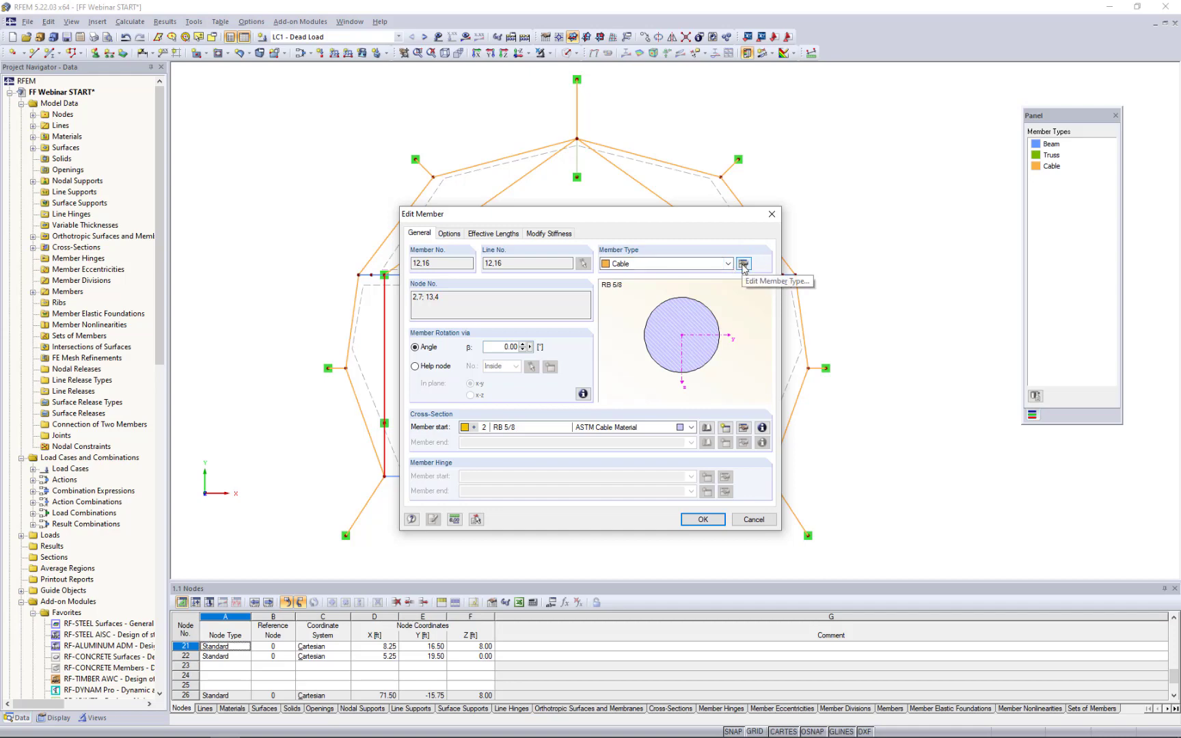
click(743, 264)
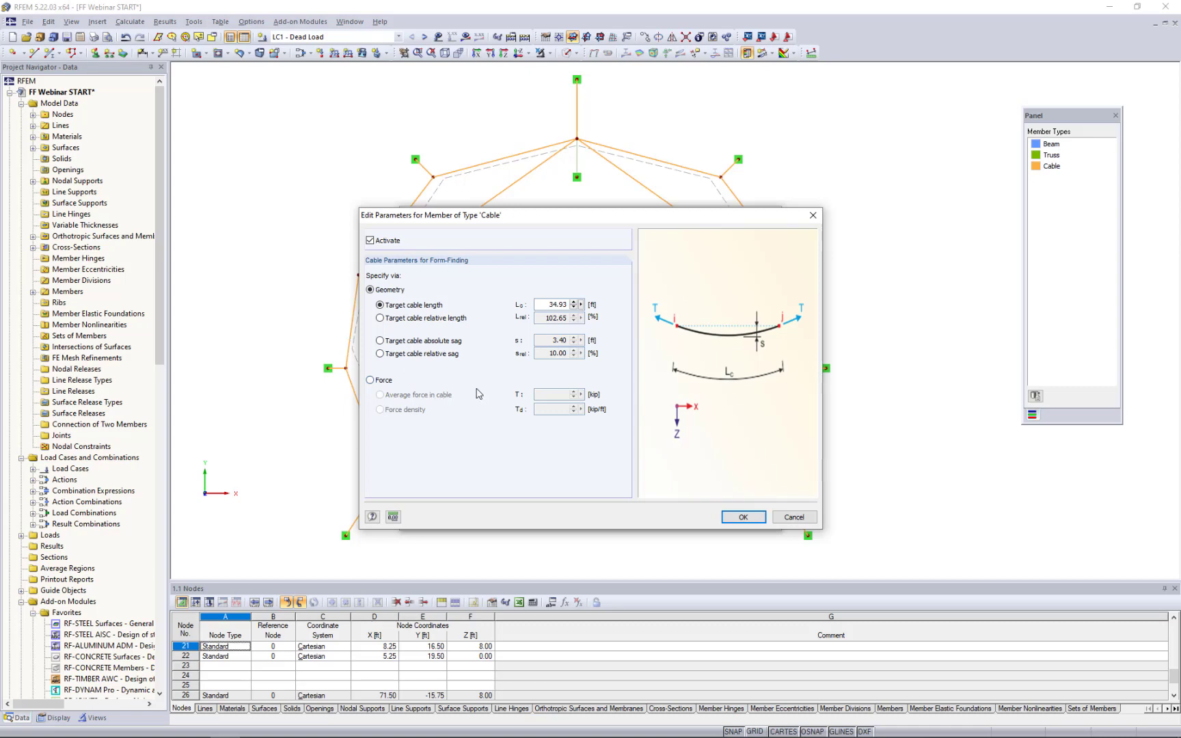
click(370, 380)
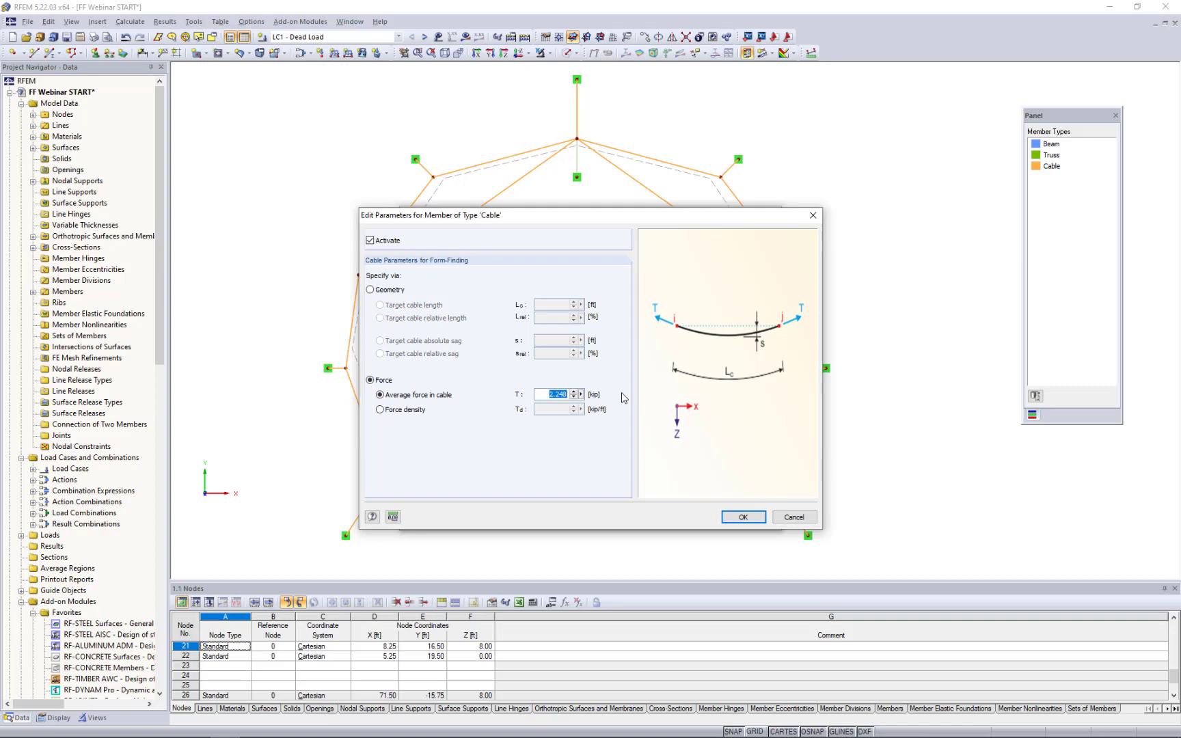
text(0.225)
click(743, 516)
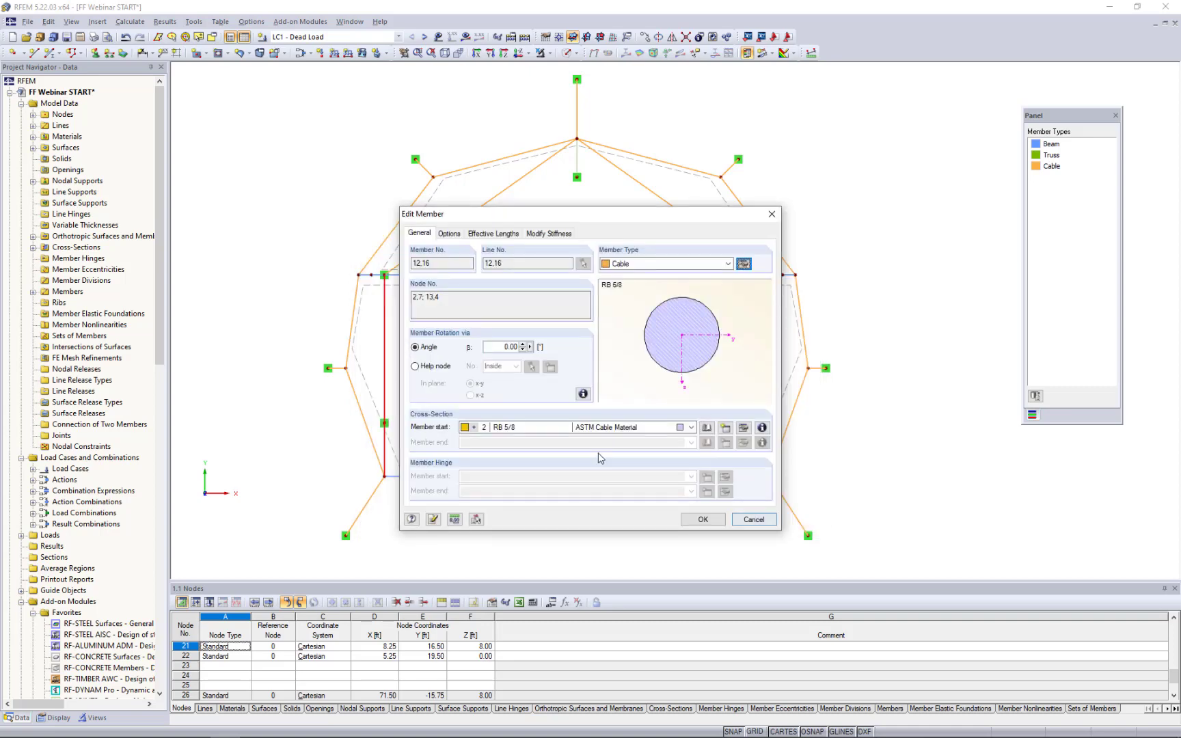
click(702, 521)
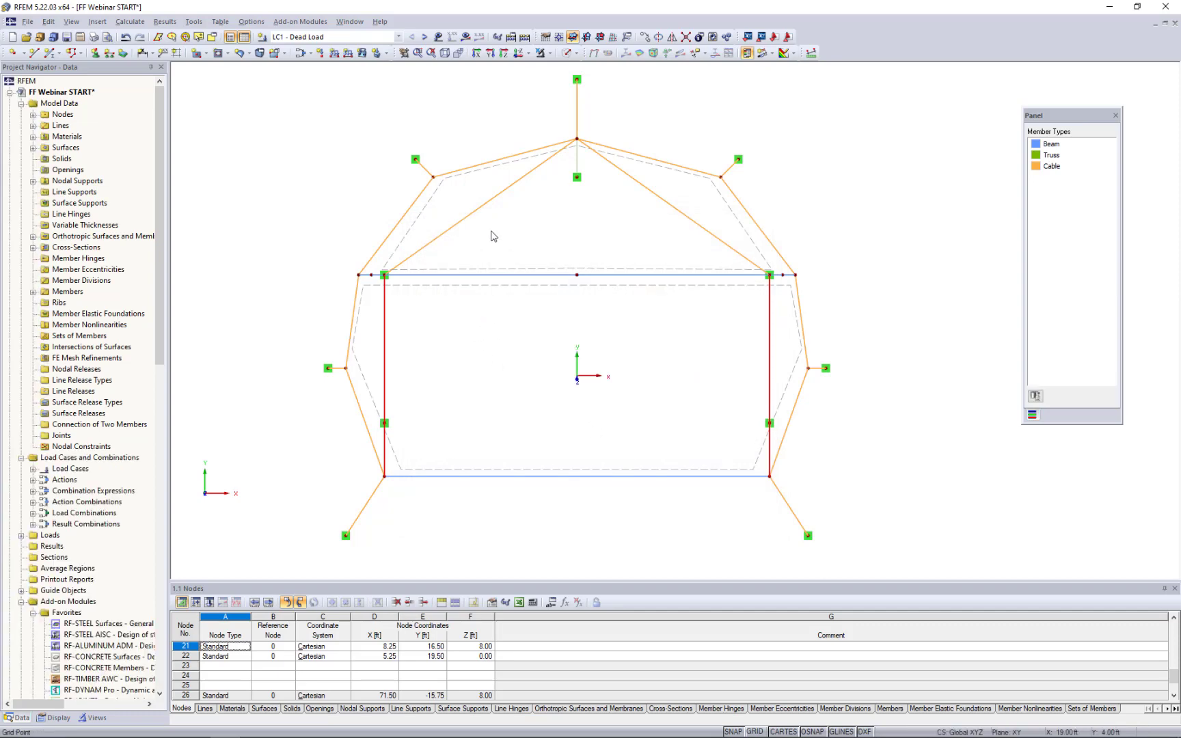
Define form-finding by target cable relative length for the mast's backstay, its two diagonal cables to the arch, and the straight beam's two guy cables.
click(505, 189)
ctrl+click(576, 121)
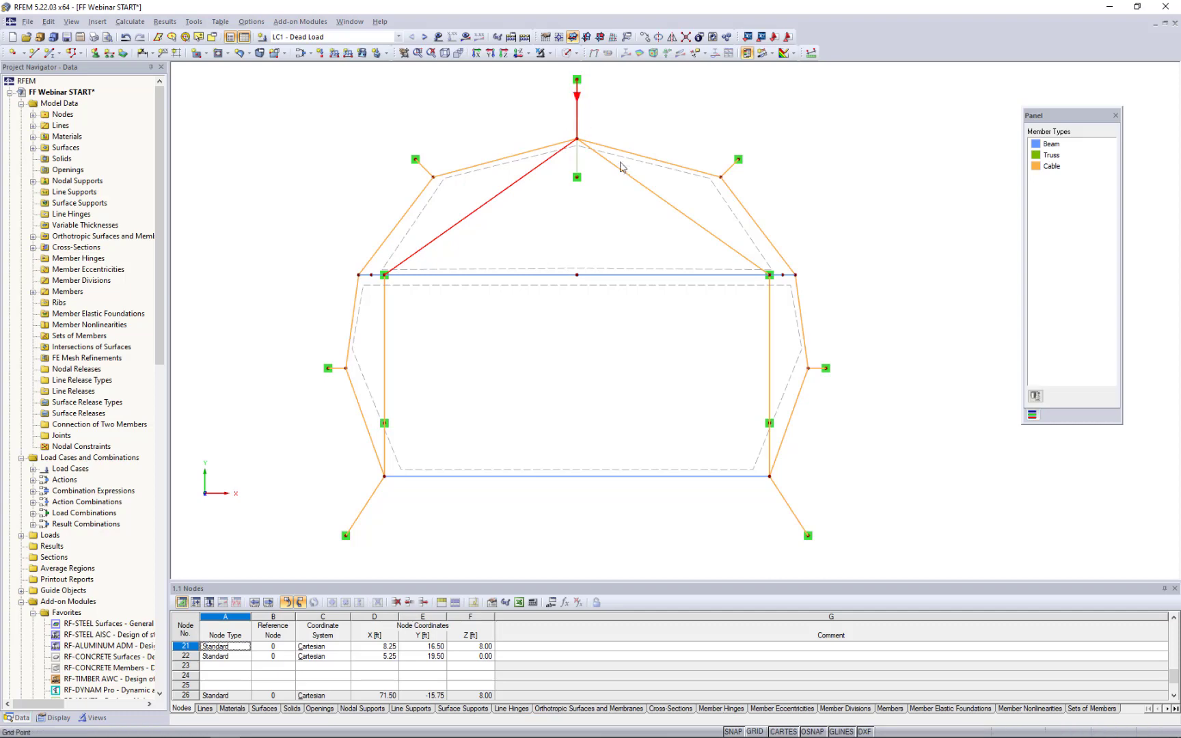
ctrl+click(635, 181)
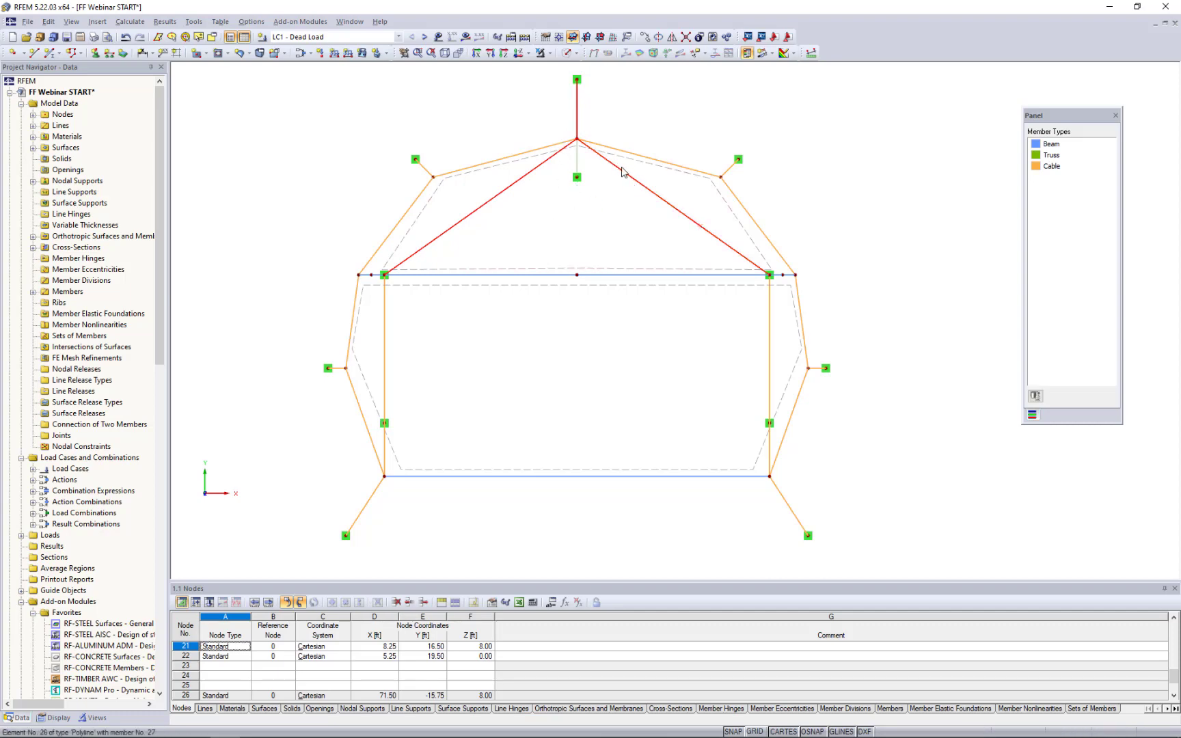
ctrl+click(361, 504)
ctrl+click(793, 517)
double_click(793, 518)
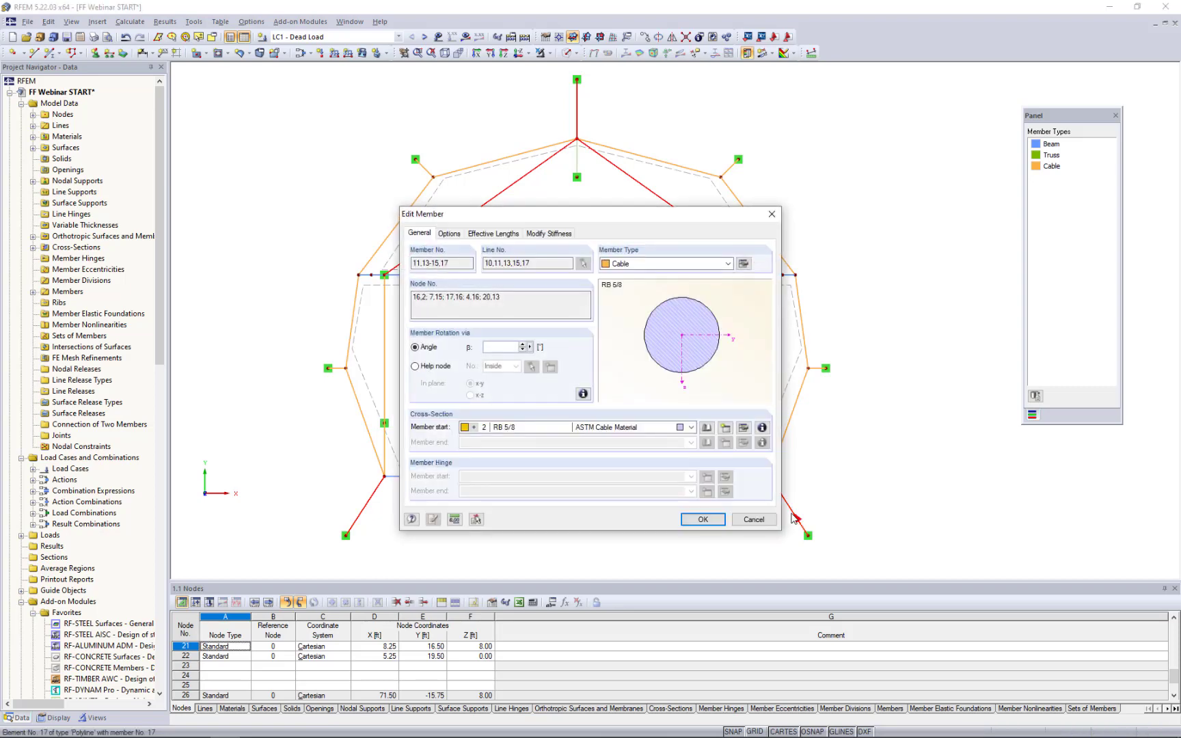
click(743, 263)
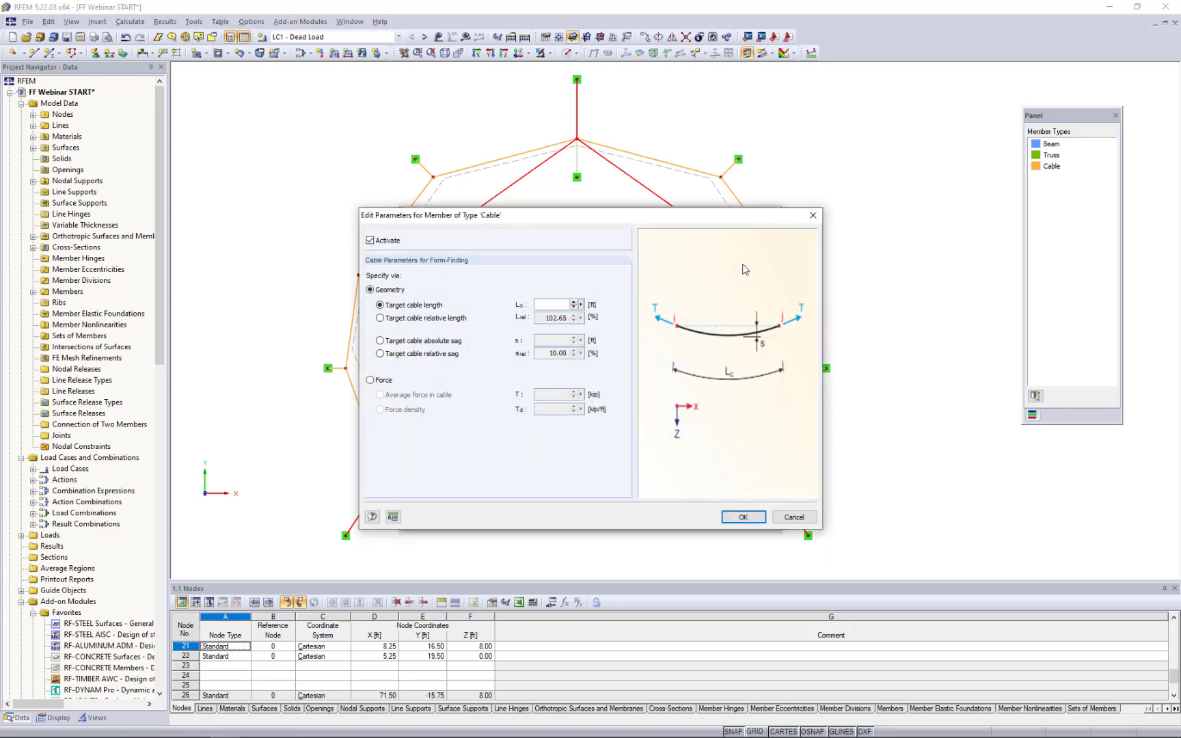
click(380, 318)
drag(619, 212, 856, 199)
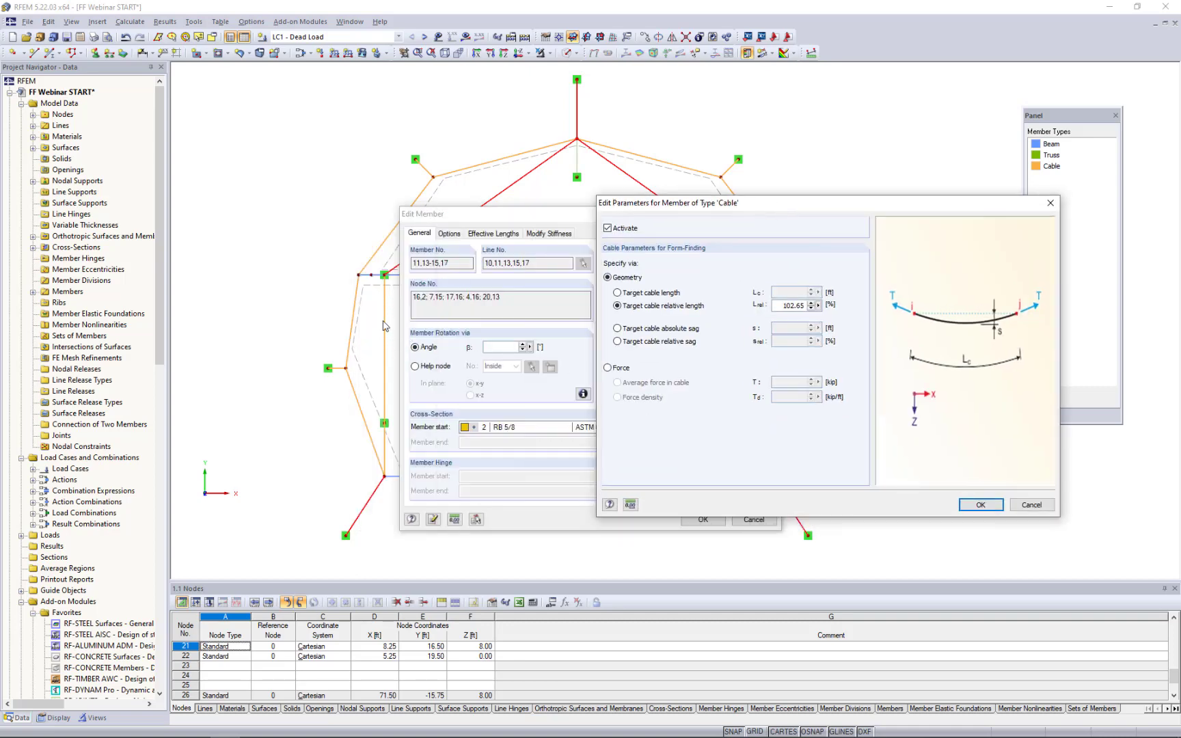
drag(687, 212, 451, 218)
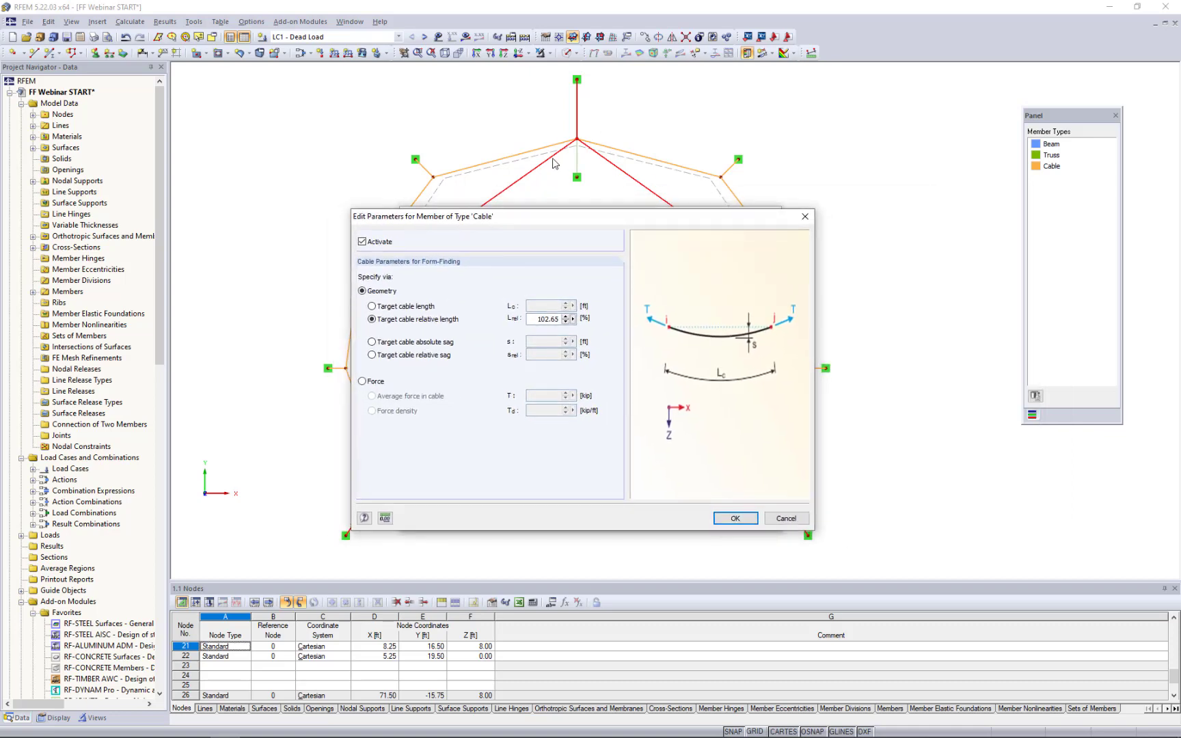
drag(533, 318, 589, 323)
text(10)
click(727, 518)
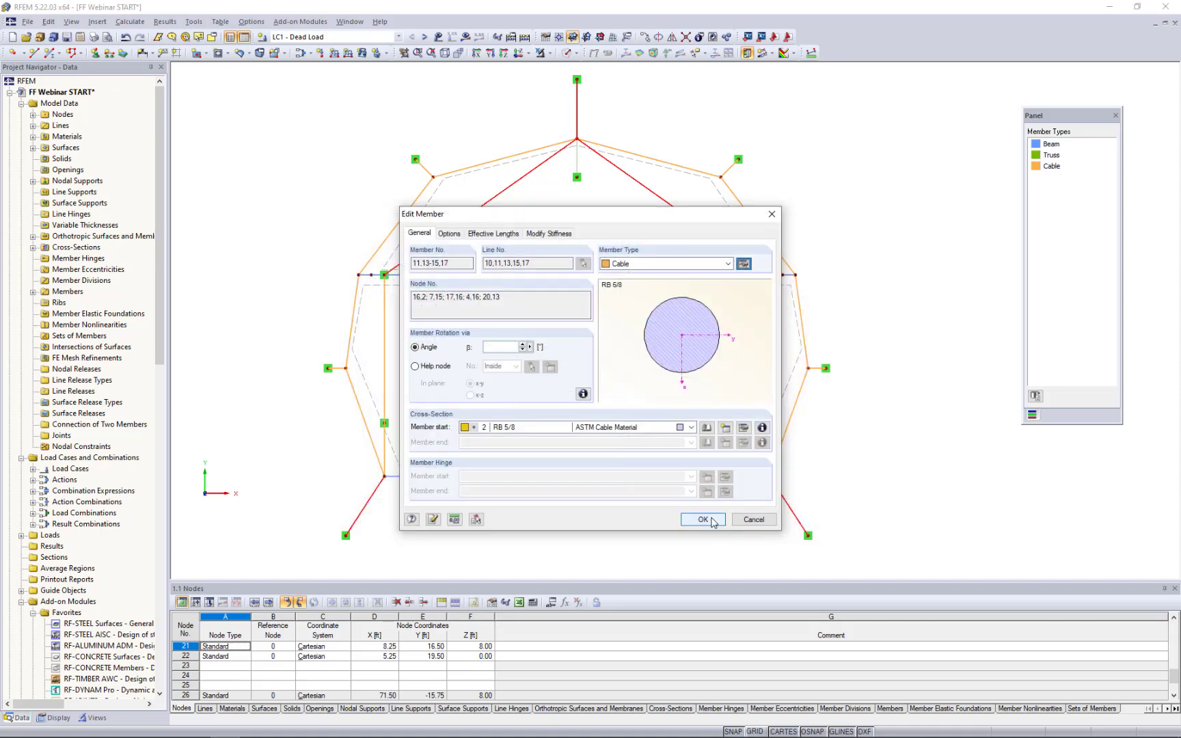
click(711, 521)
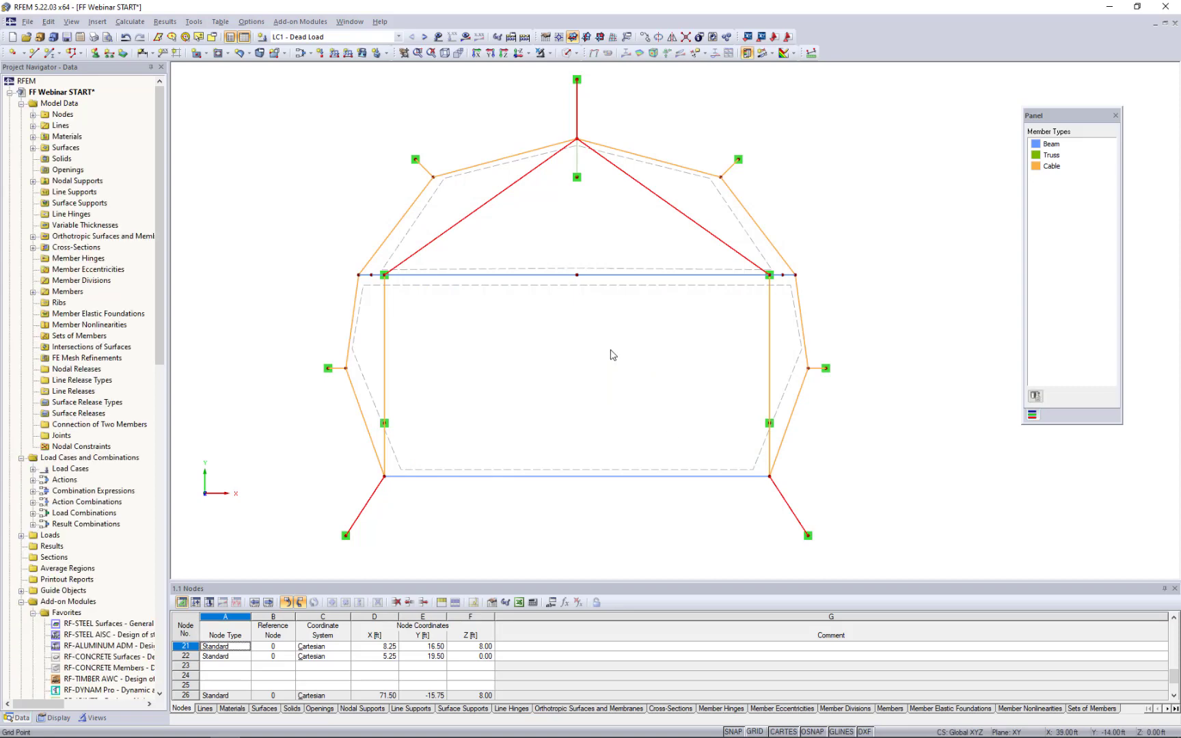
Define form-finding for all eight membrane edge cables by geometry with a target cable relative sag of 10%.
click(352, 320)
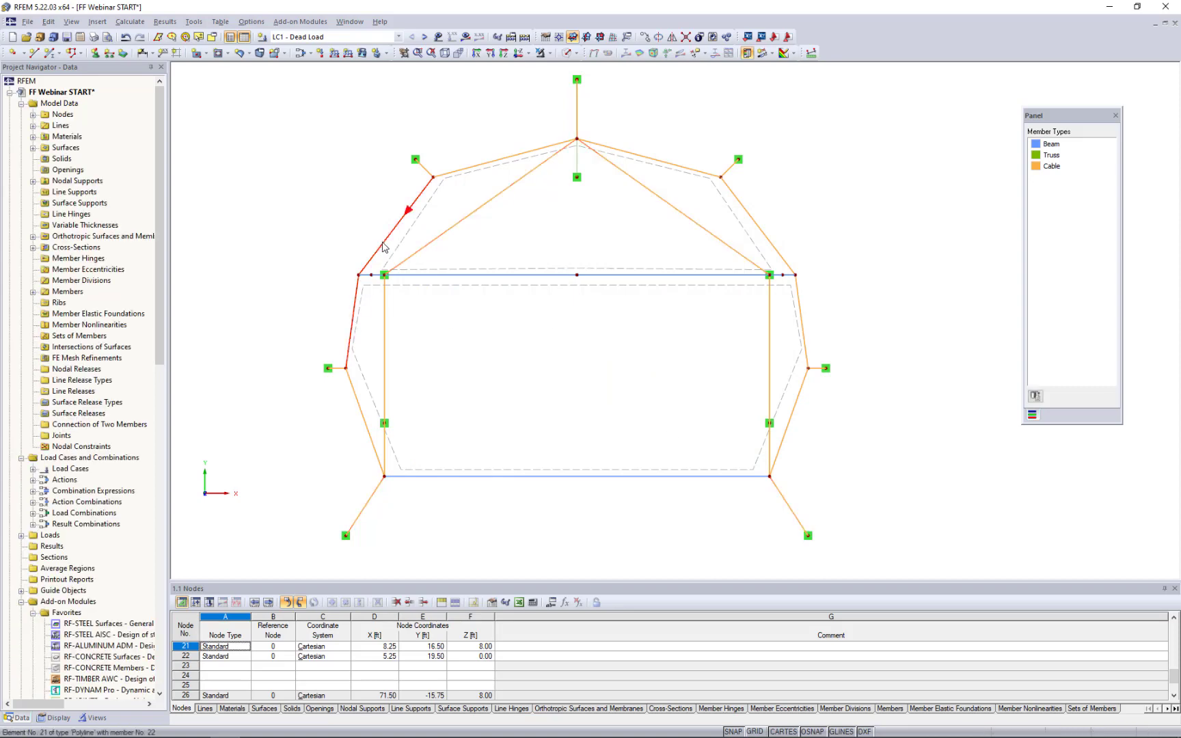
ctrl+click(382, 243)
ctrl+click(480, 165)
ctrl+click(630, 152)
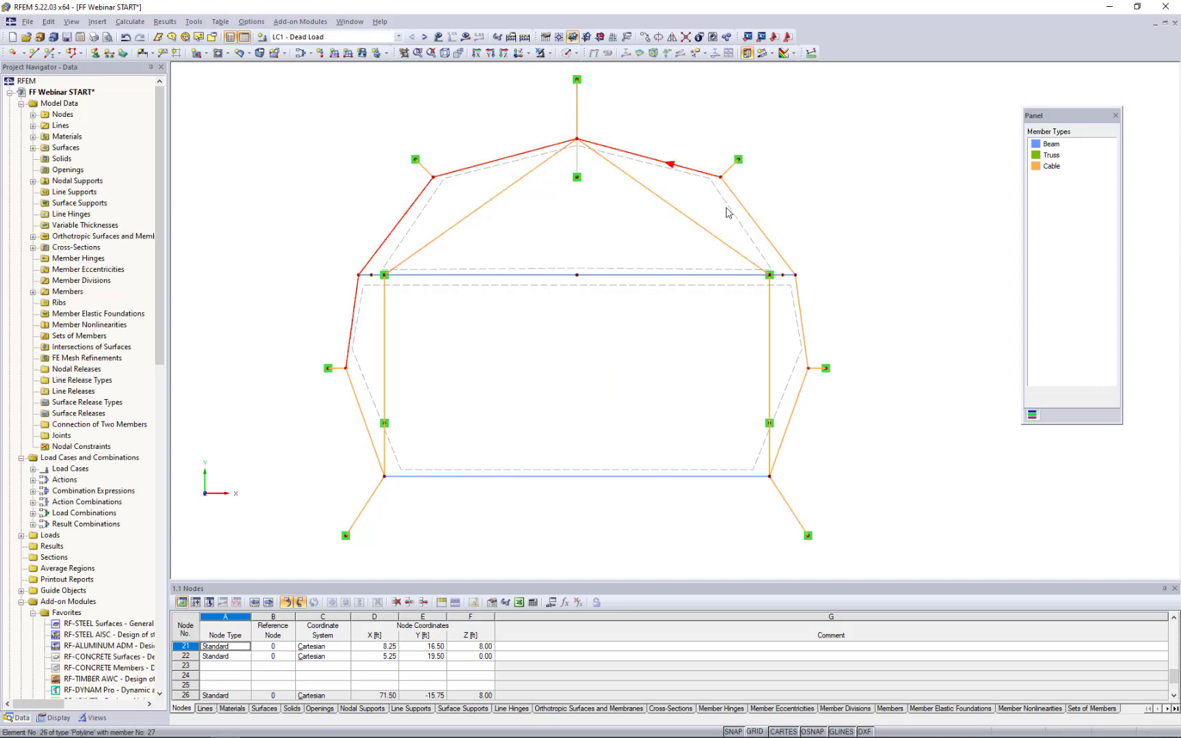
ctrl+click(748, 214)
ctrl+click(802, 325)
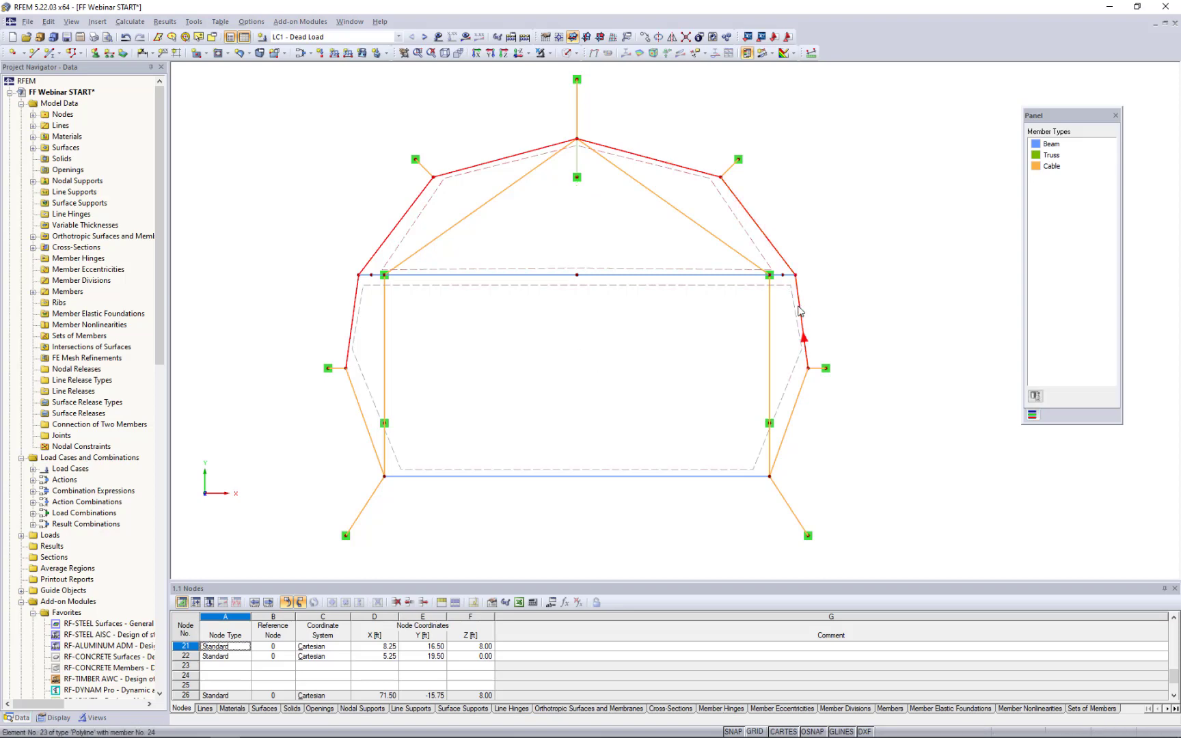
ctrl+click(794, 414)
ctrl+click(370, 438)
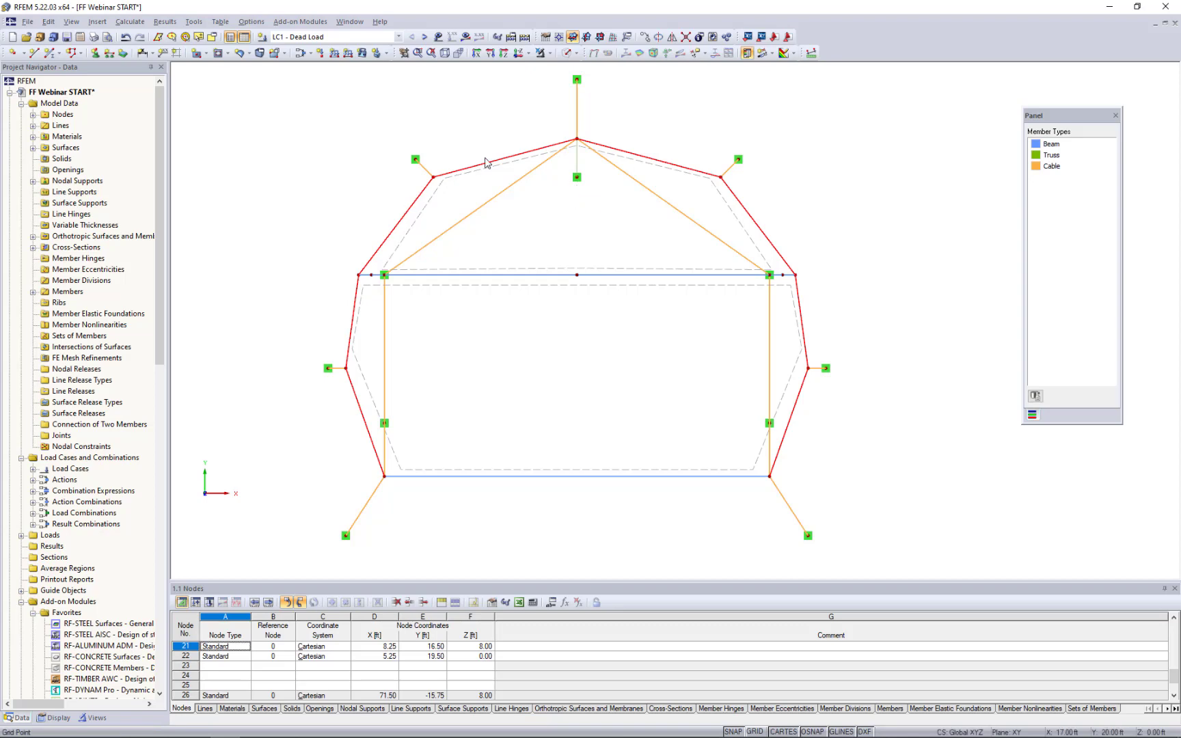
double_click(680, 171)
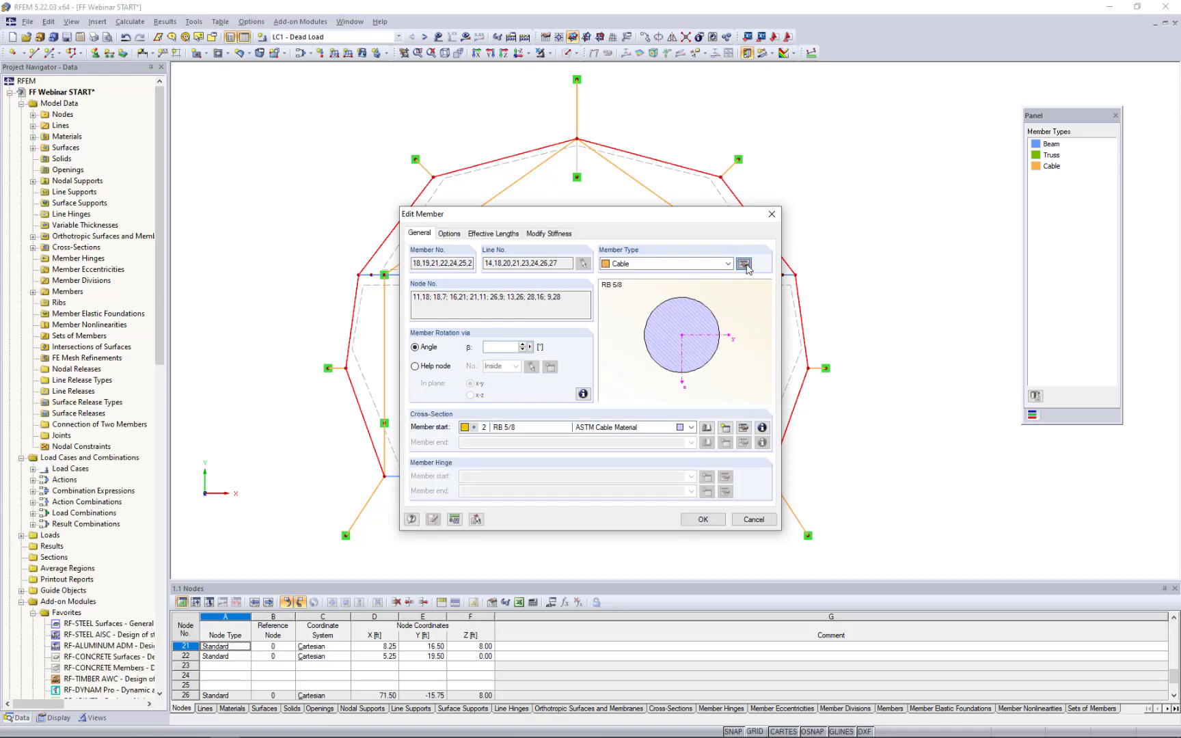
click(744, 264)
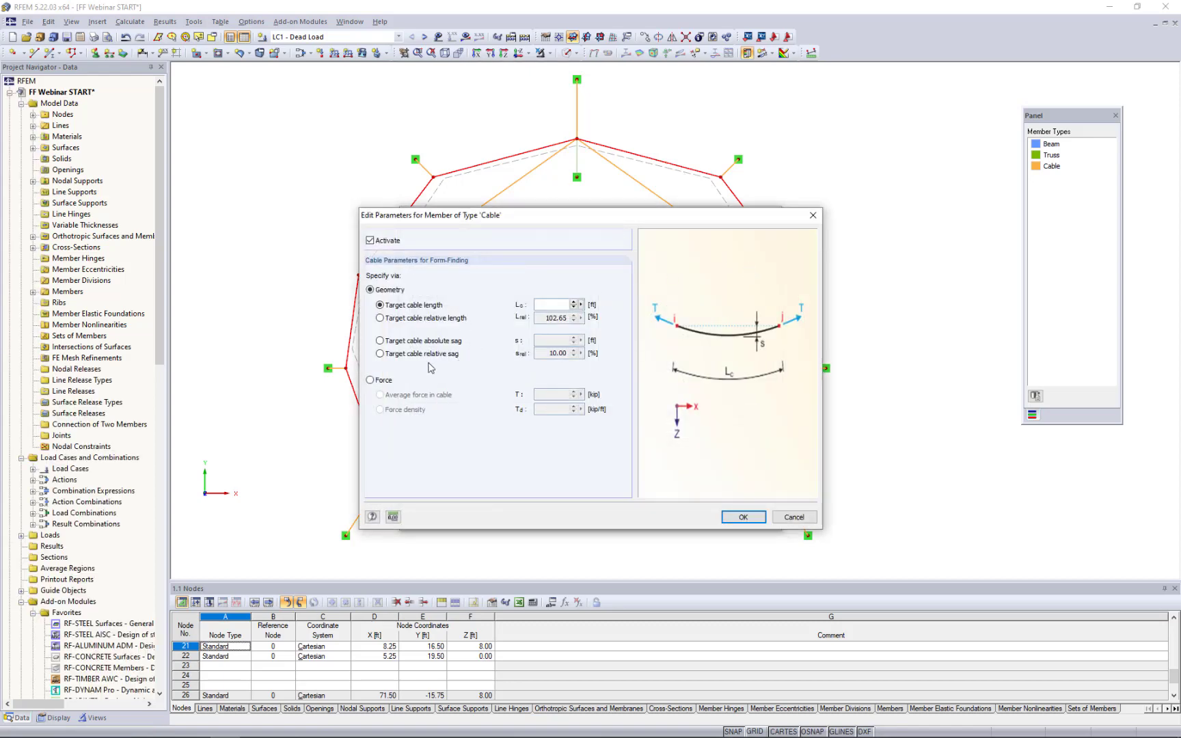
click(382, 355)
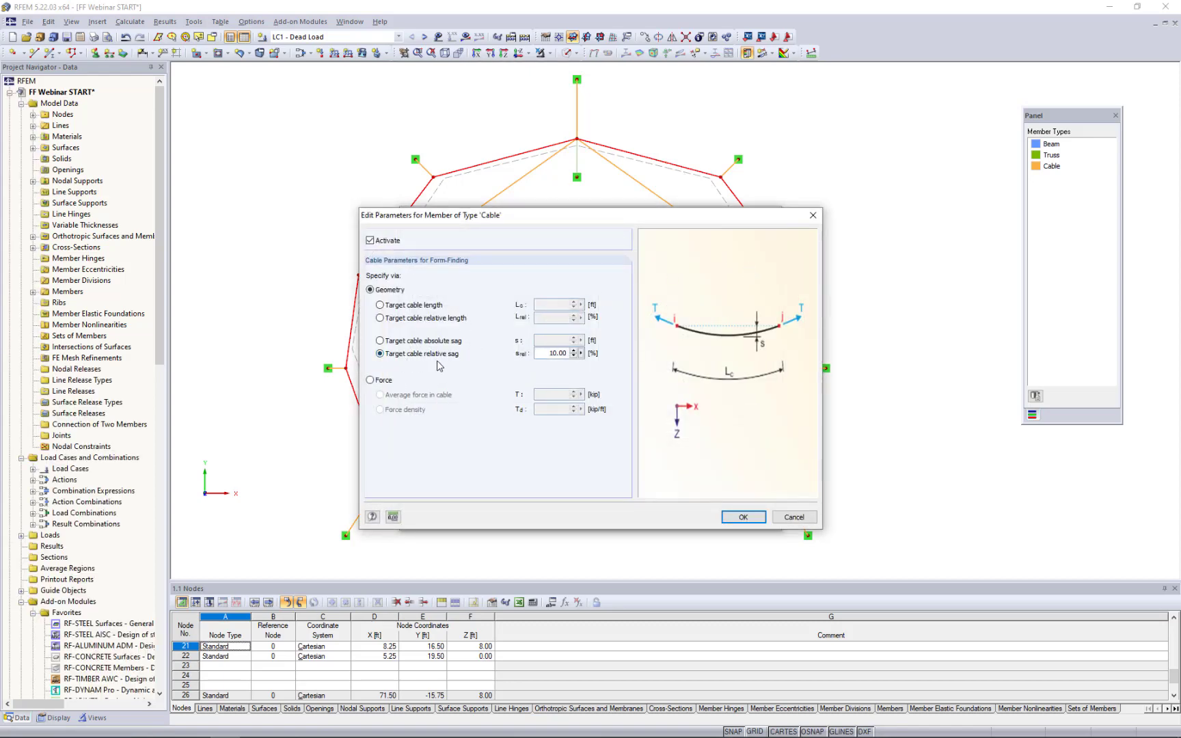
drag(541, 354, 637, 360)
text(10)
click(748, 522)
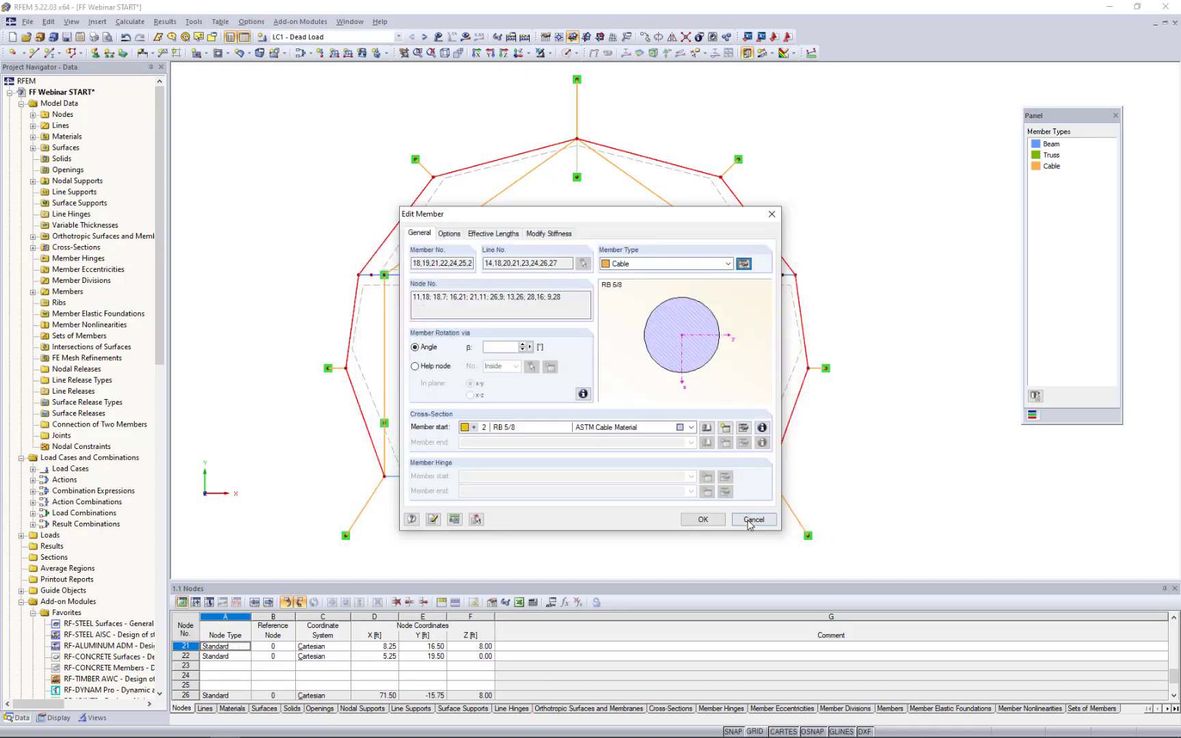
click(717, 524)
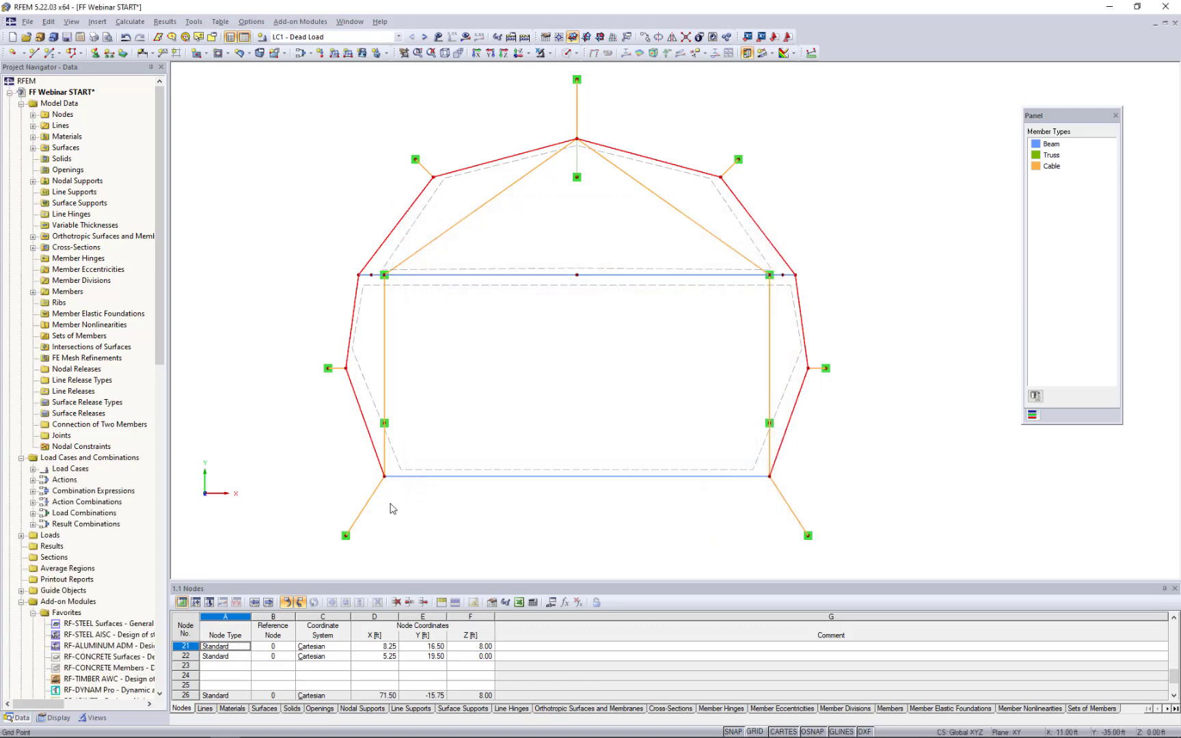
Define form-finding by force for the four short cables anchoring the membranes' outer side corners, with an average force of 6.75 kip.
click(339, 368)
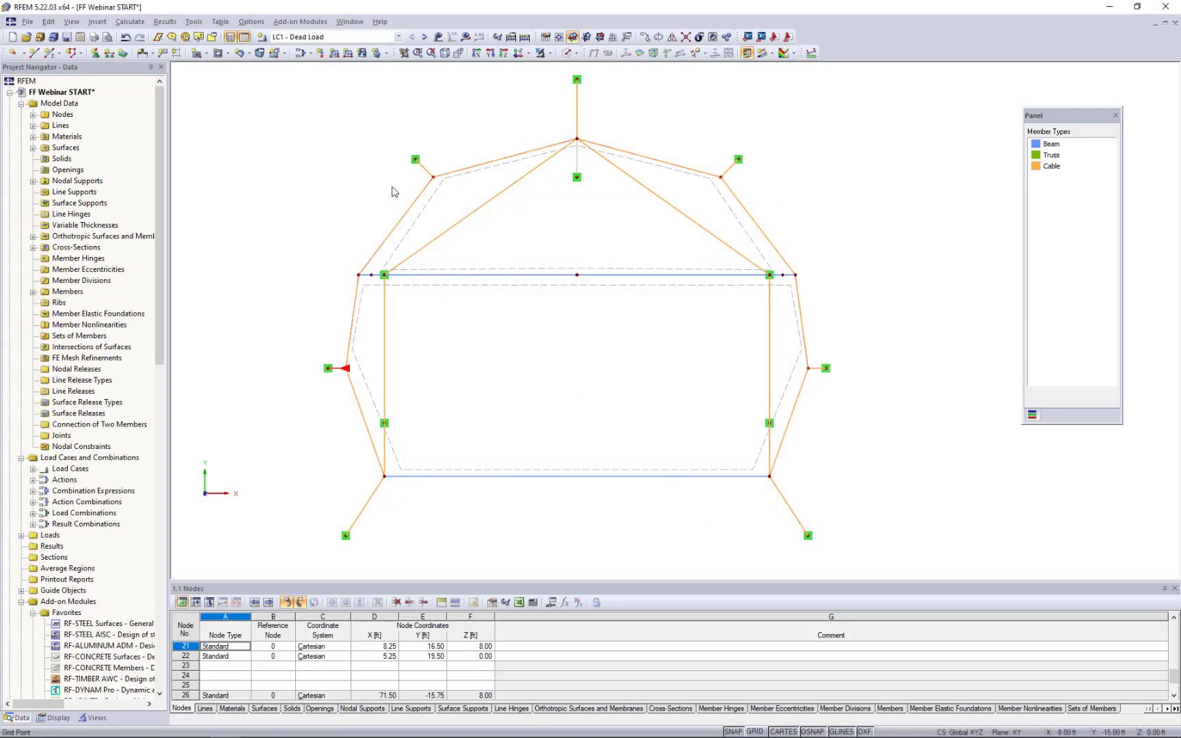
ctrl+click(422, 166)
ctrl+click(730, 167)
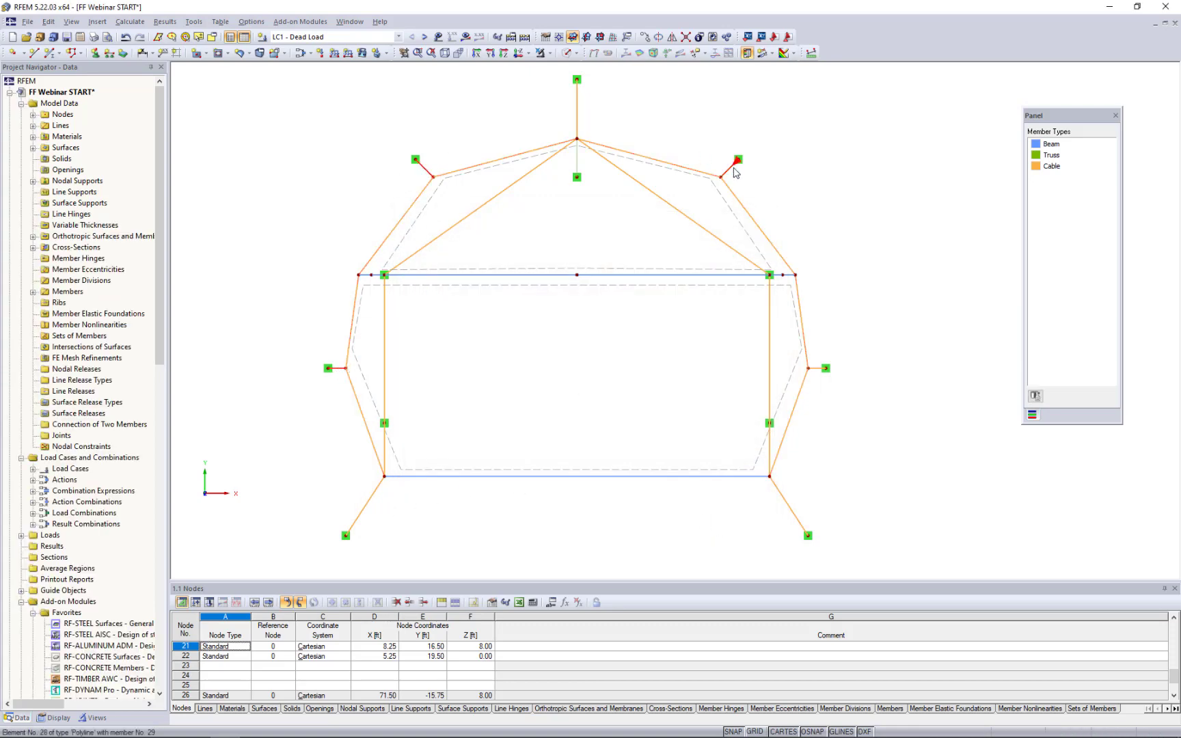
ctrl+click(819, 368)
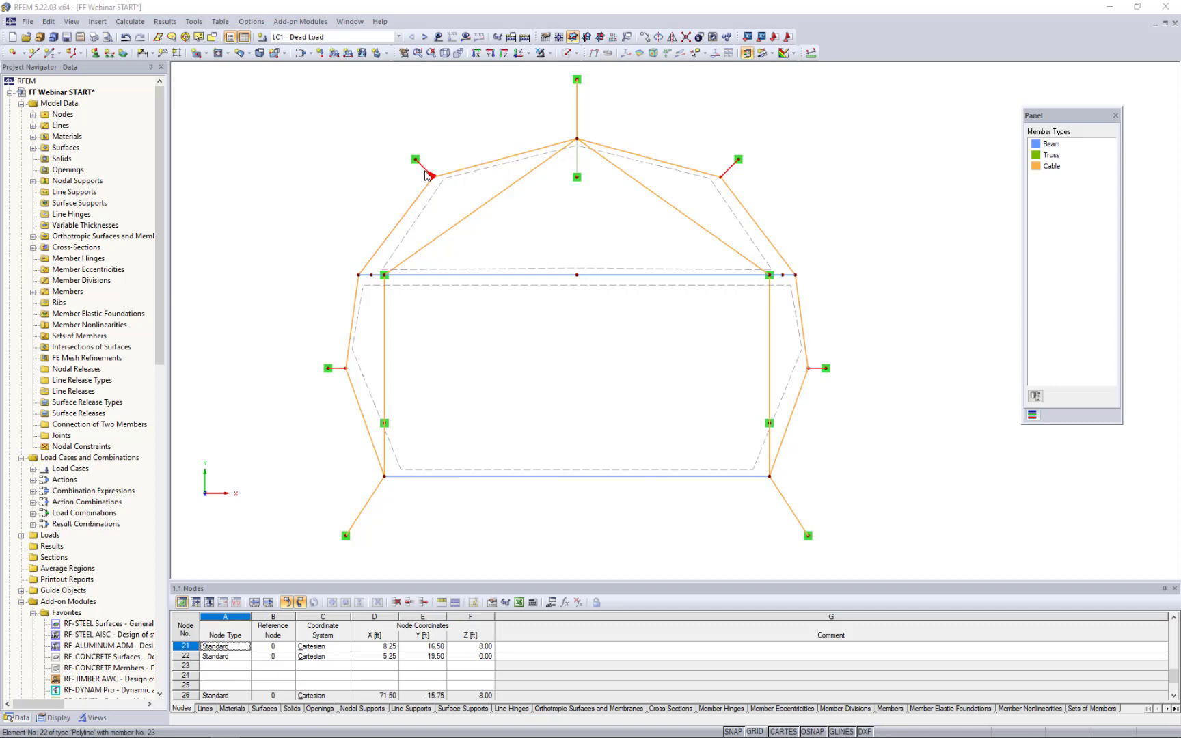
double_click(425, 174)
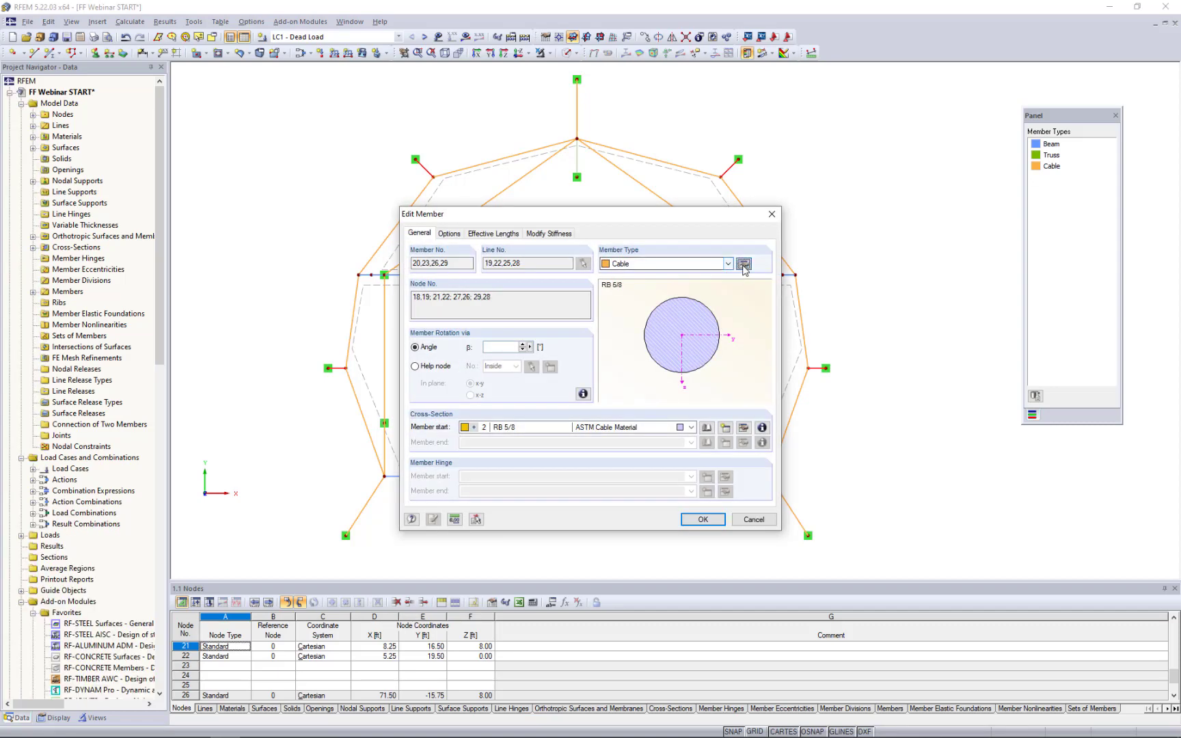
click(744, 264)
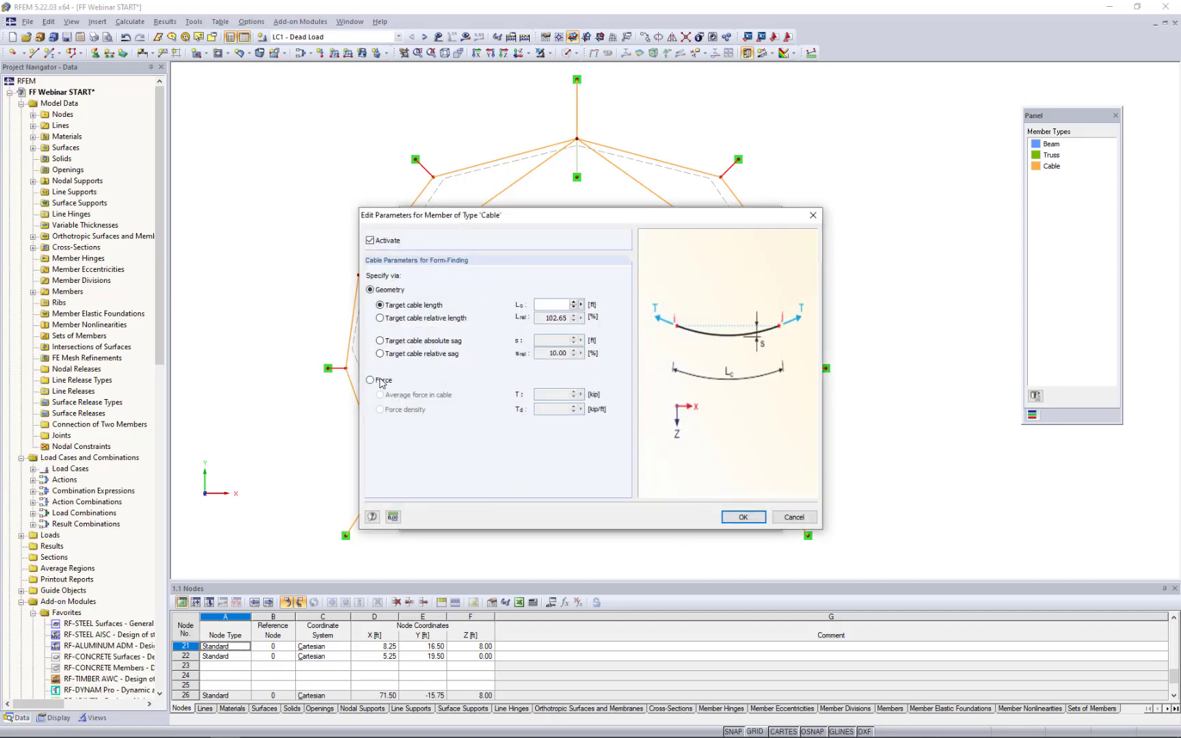
click(371, 381)
drag(544, 395, 613, 403)
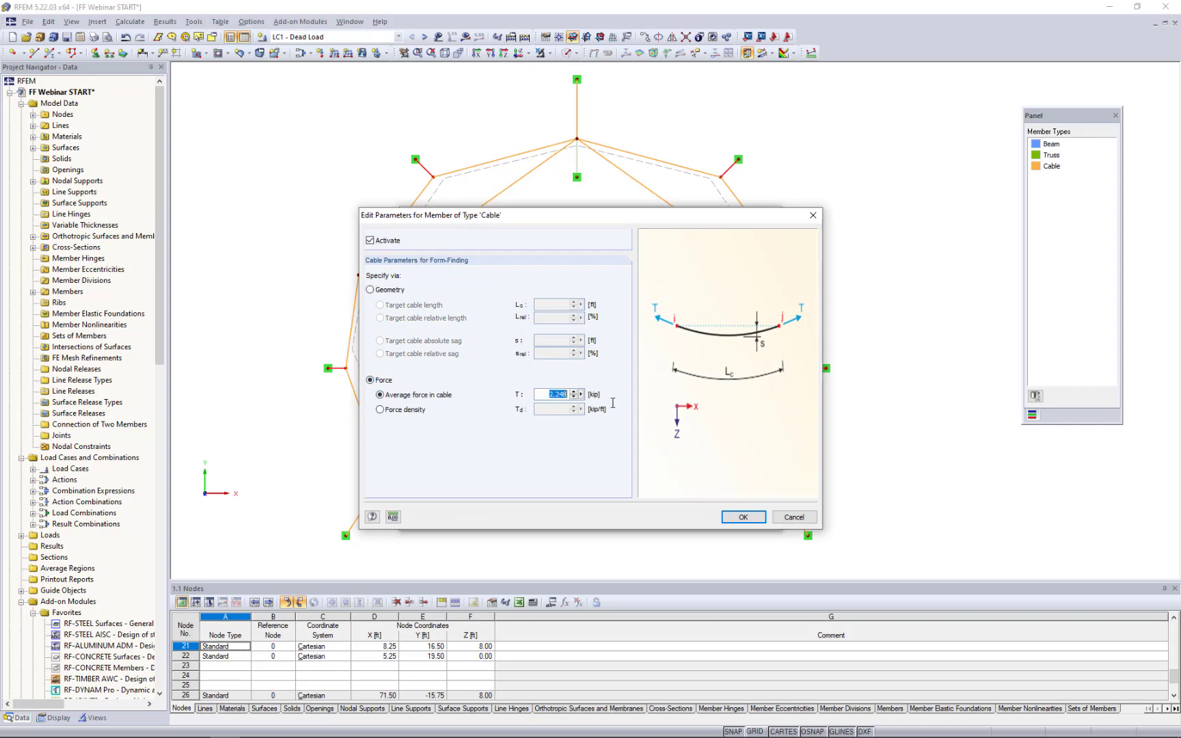
text(6.75)
click(742, 518)
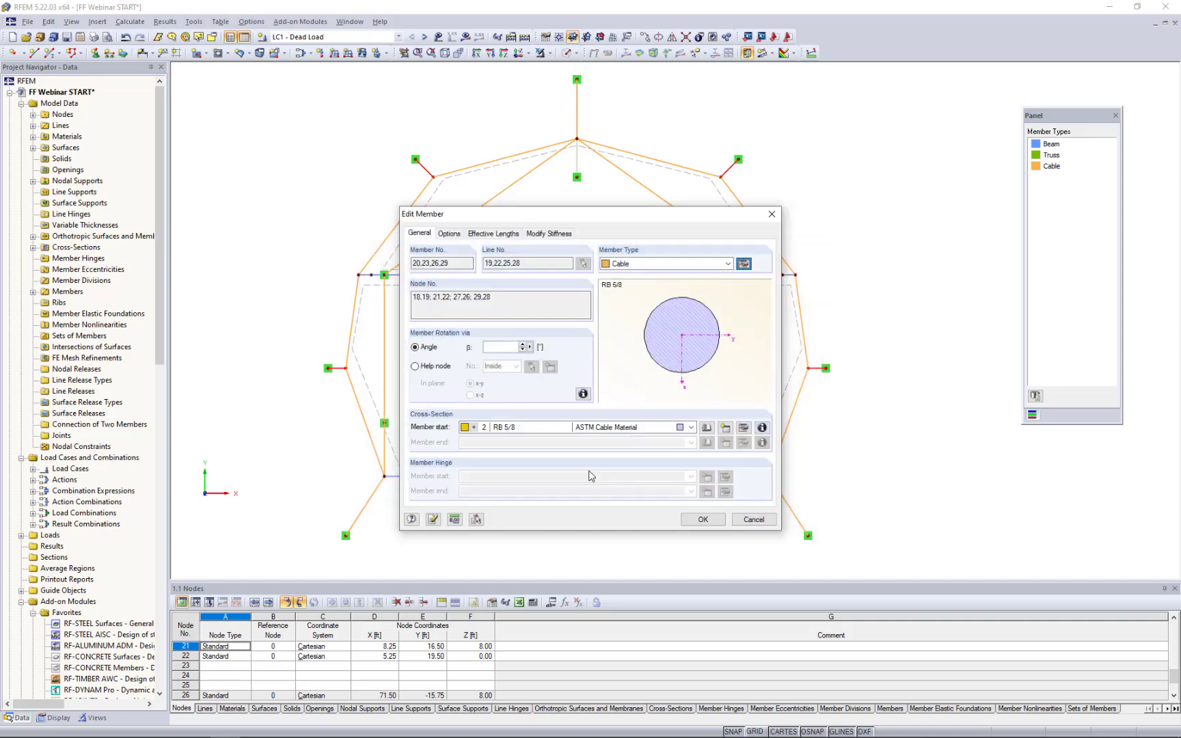
click(698, 520)
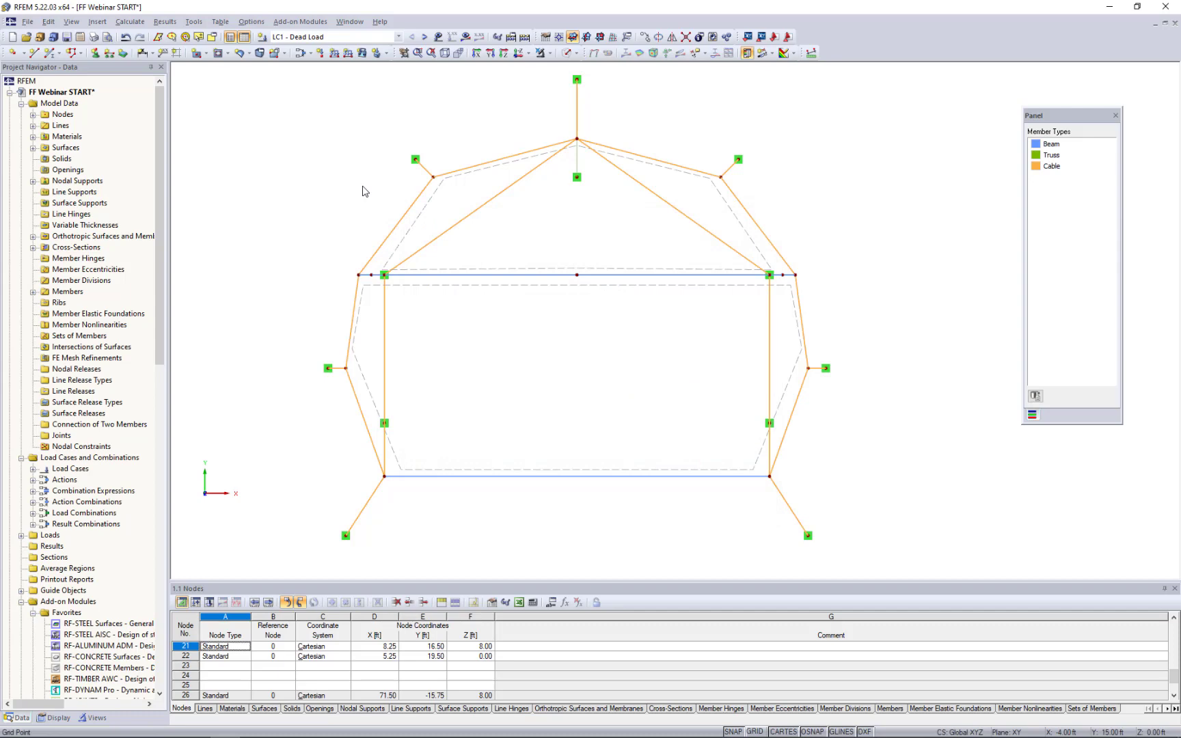
Switch the current load case to RF-FORM-FINDING and show its form-finding parameters on the model.
click(396, 38)
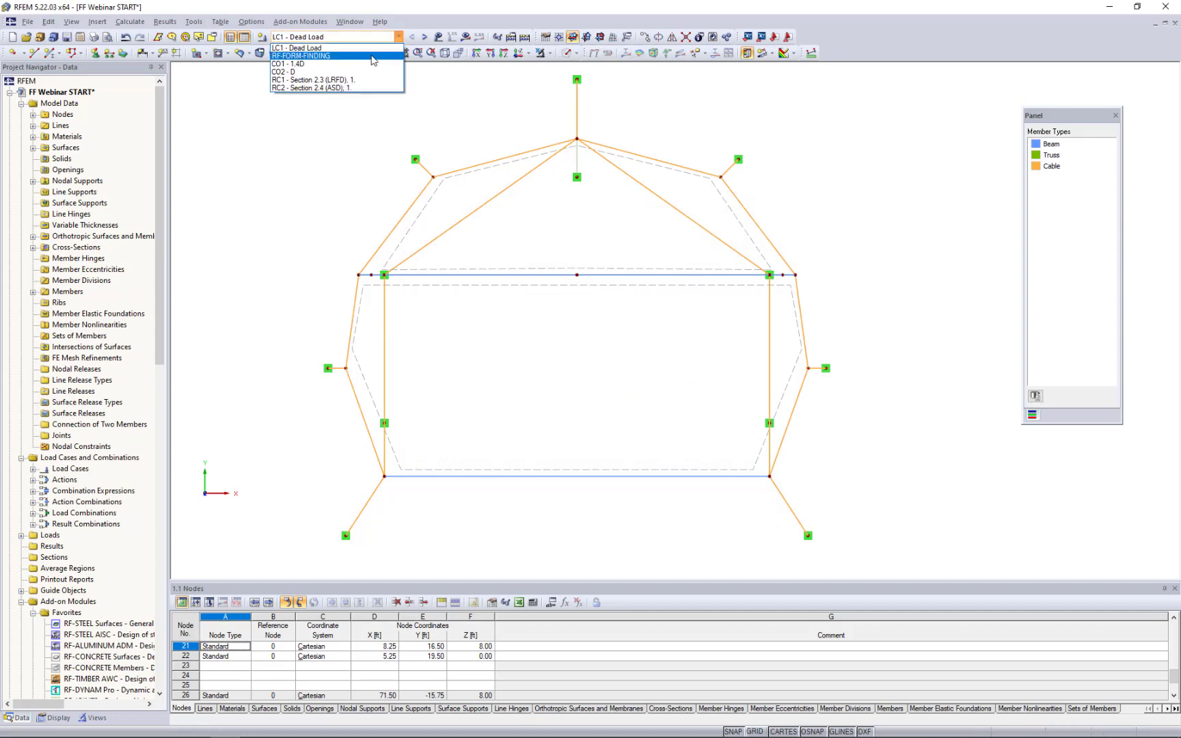
click(374, 56)
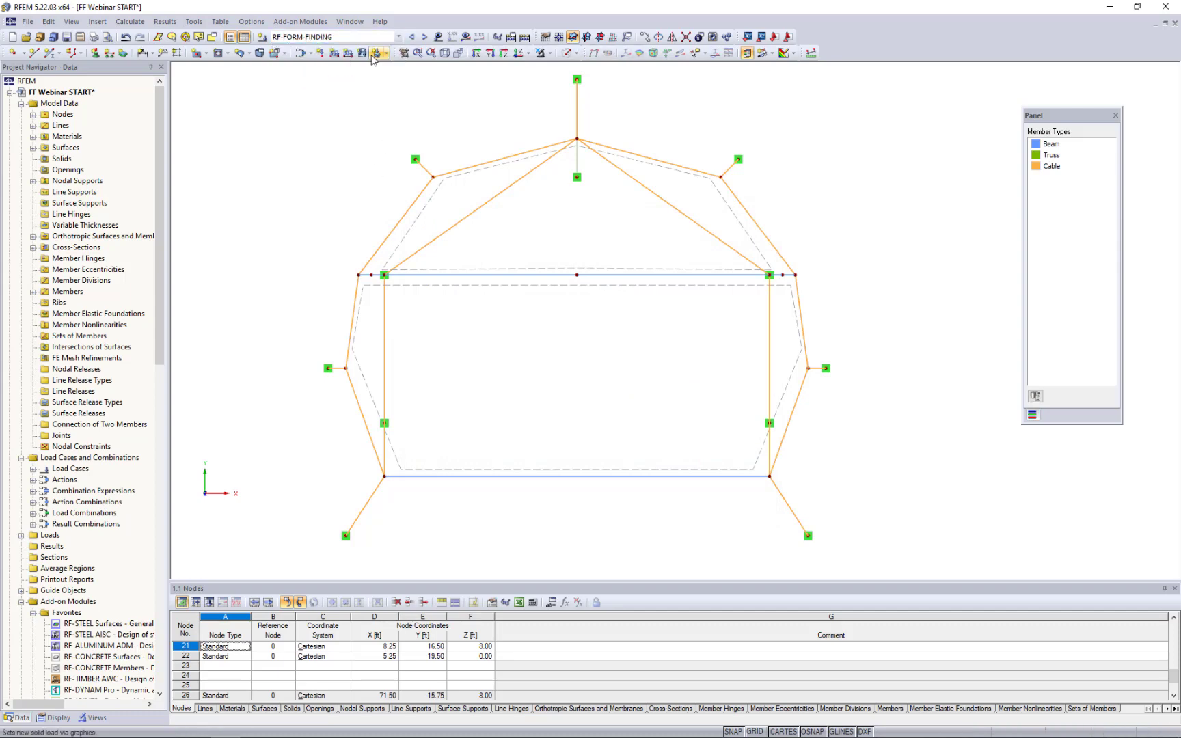
click(438, 37)
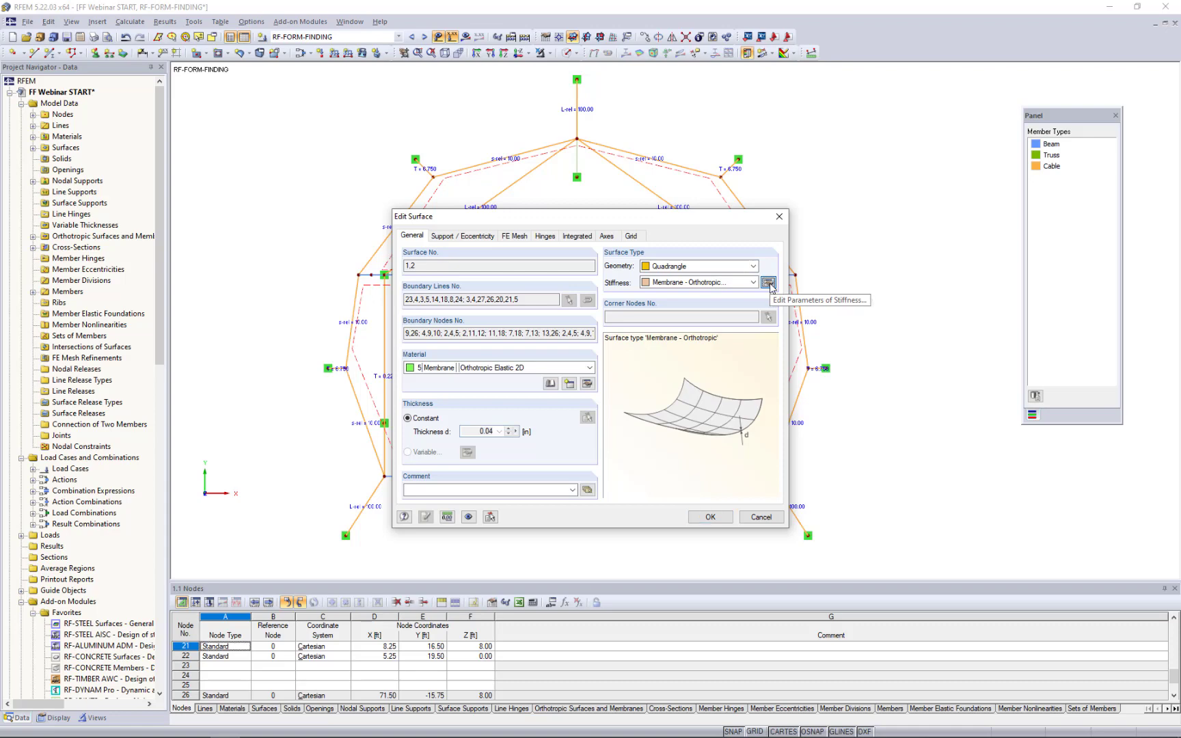
Define form-finding for both orthotropic membranes with the Standard calculation method and an isotropic force prestress of 0.07 kip/ft.
click(769, 283)
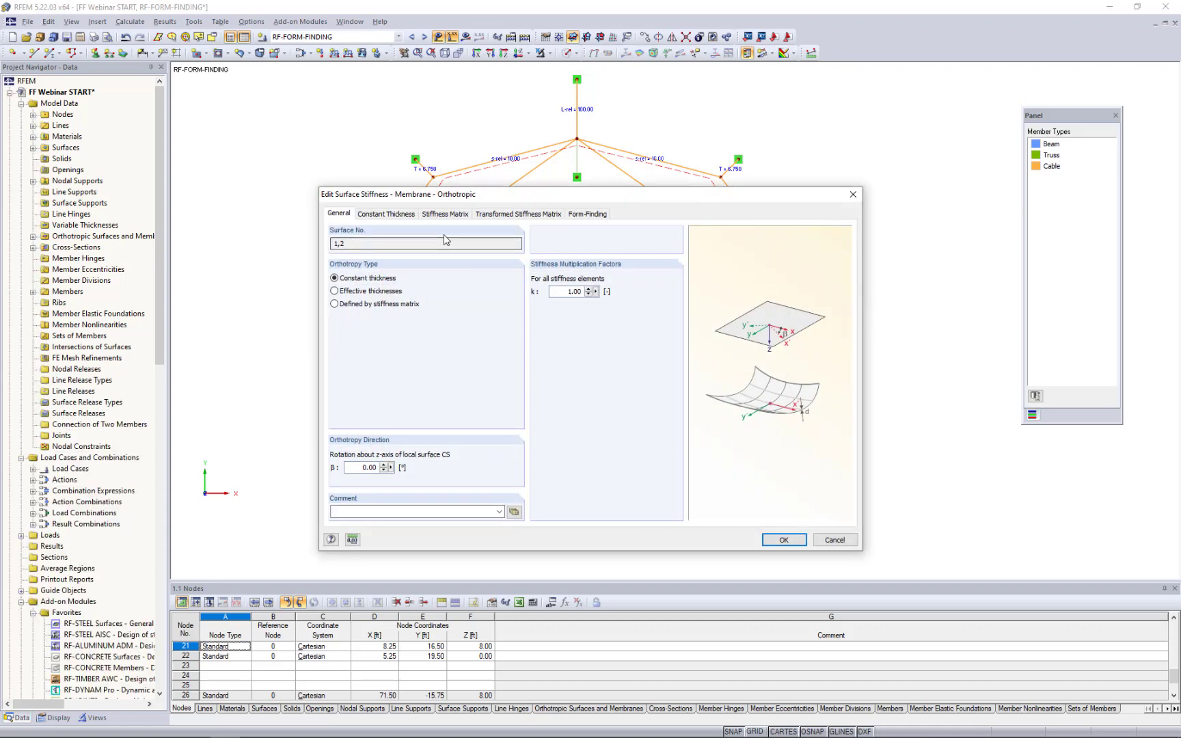
click(387, 214)
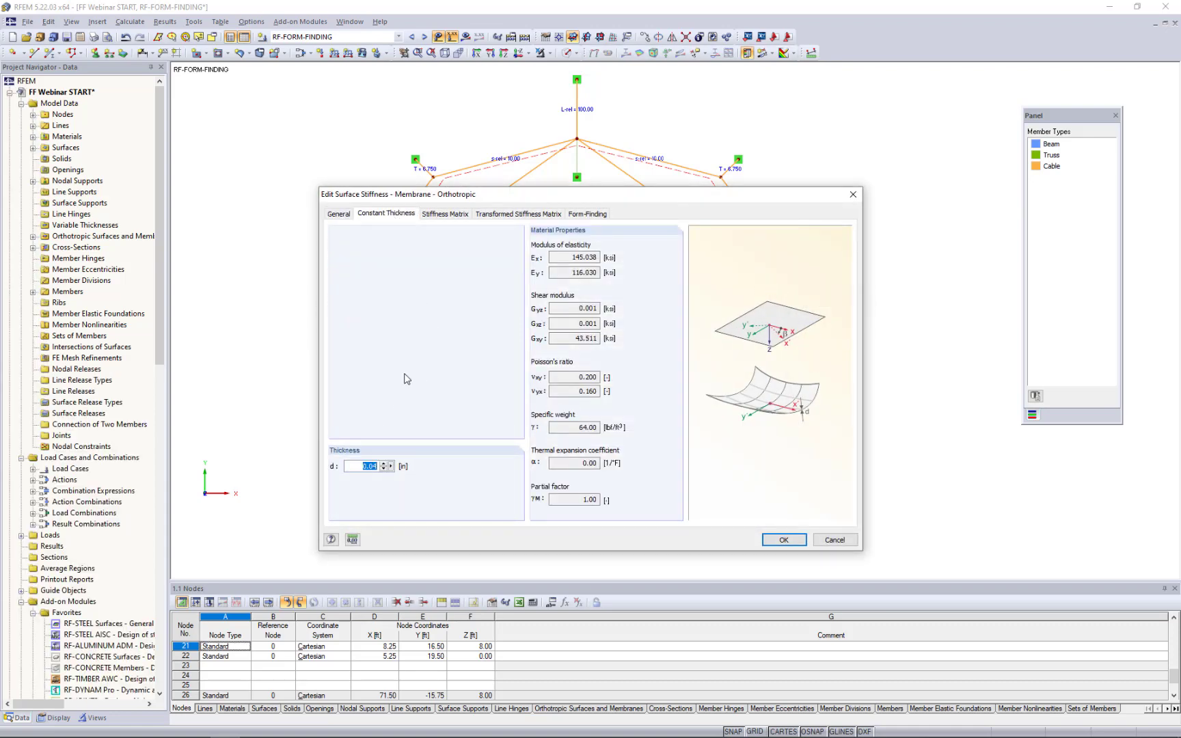
click(590, 214)
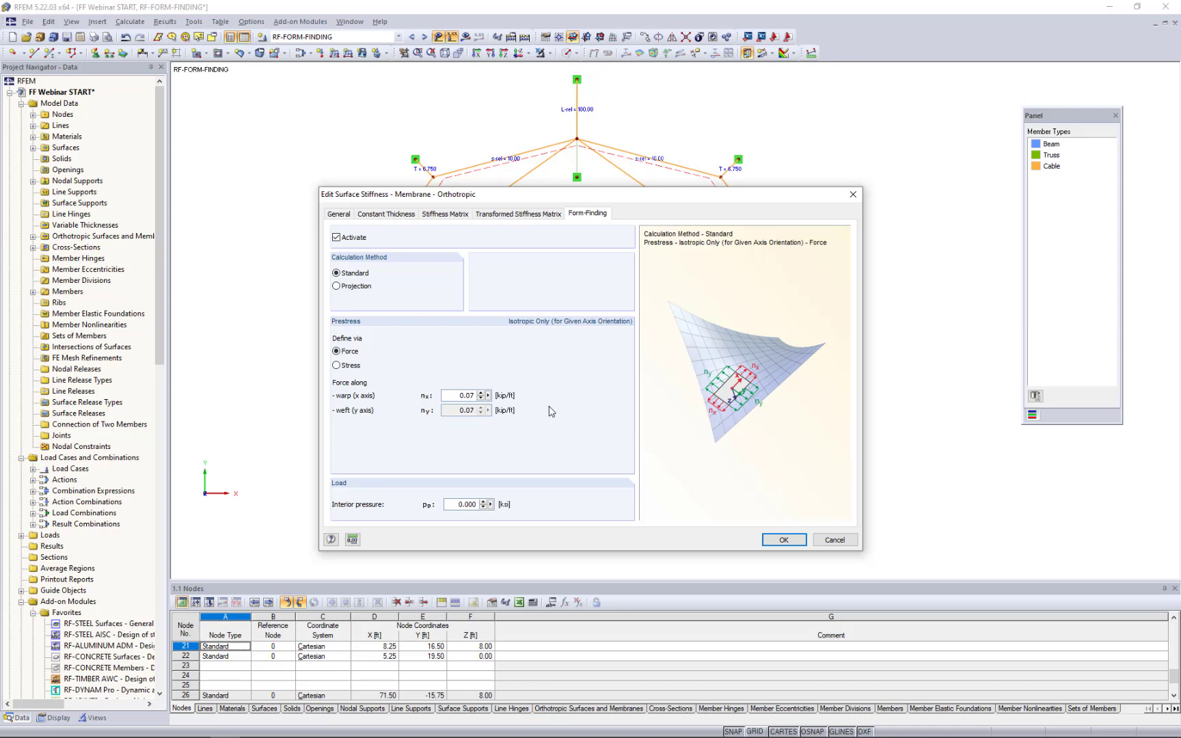
click(348, 287)
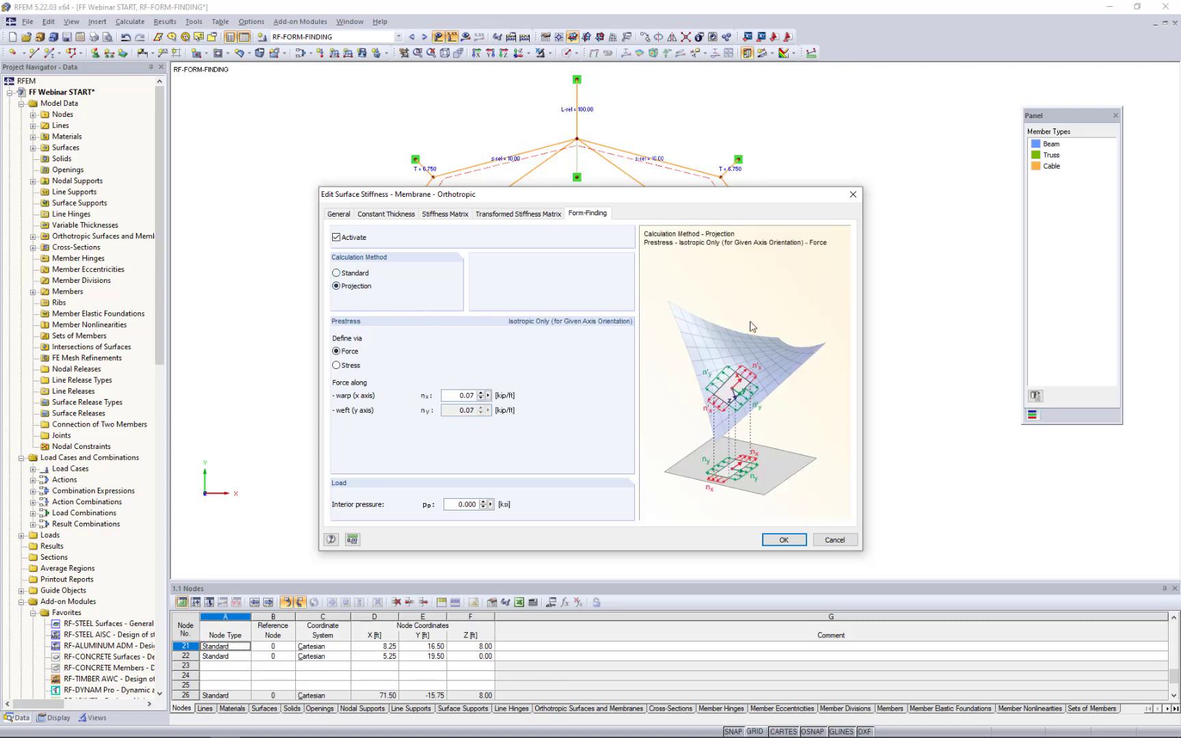
click(339, 274)
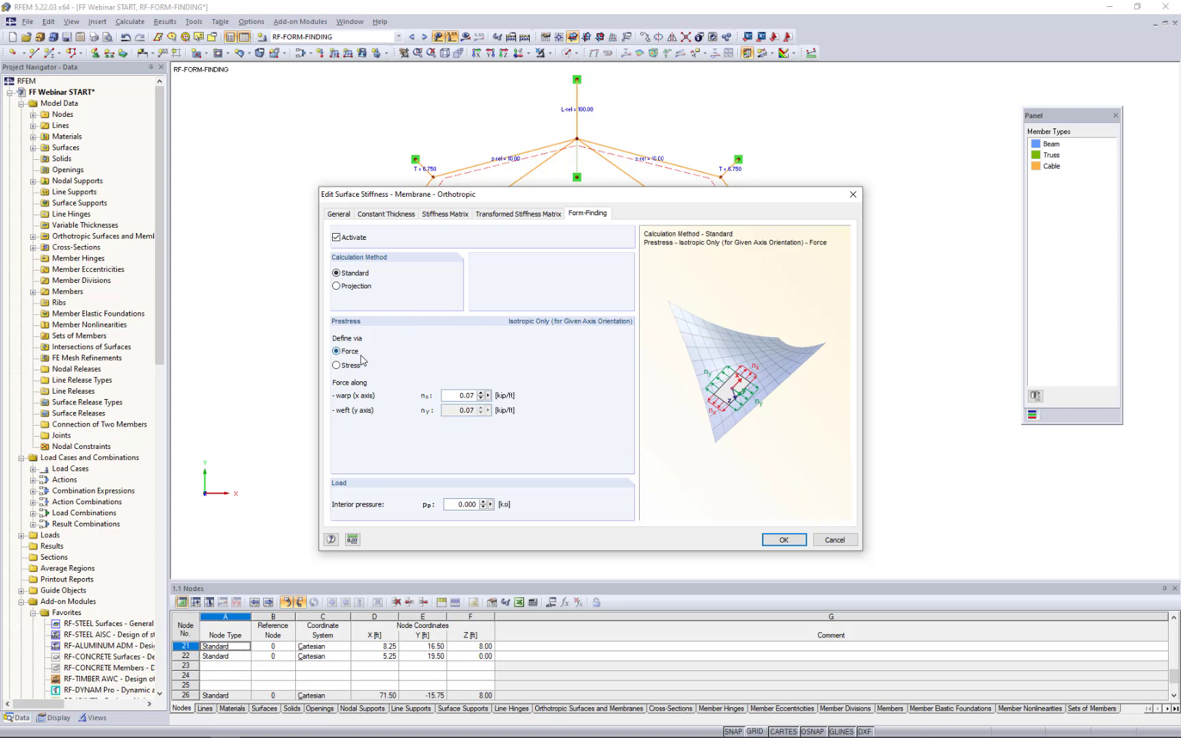
double_click(450, 395)
click(772, 543)
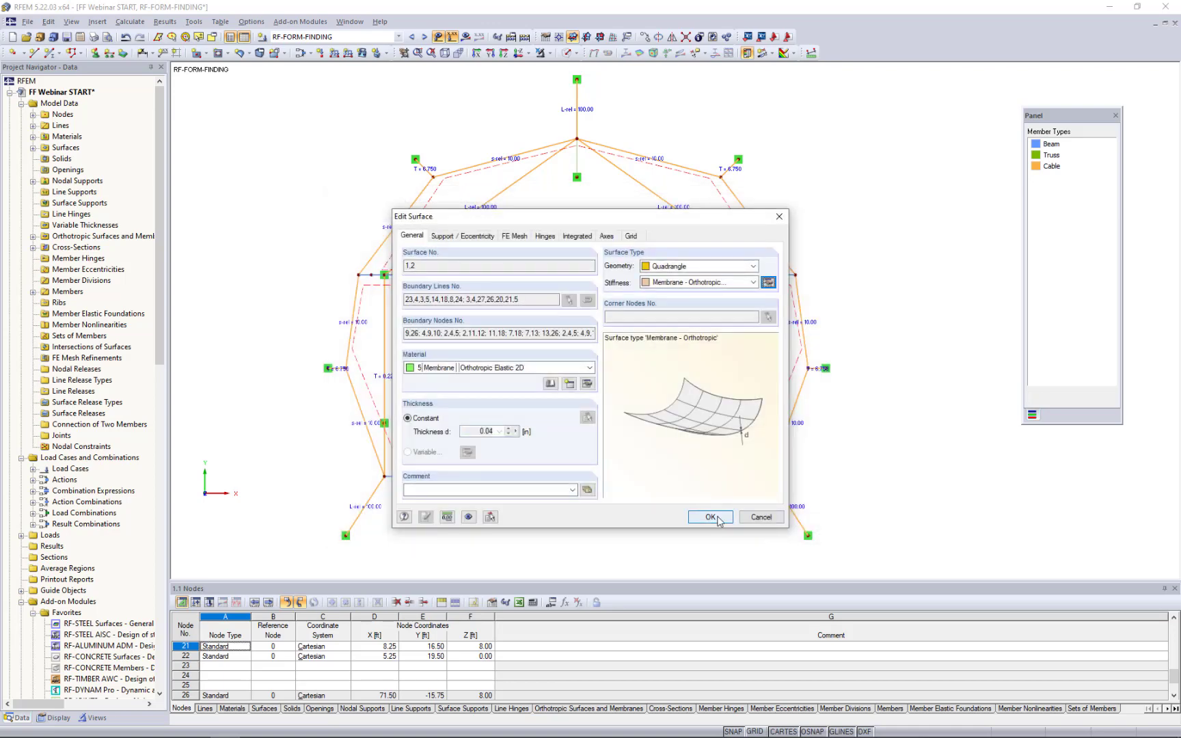
click(716, 518)
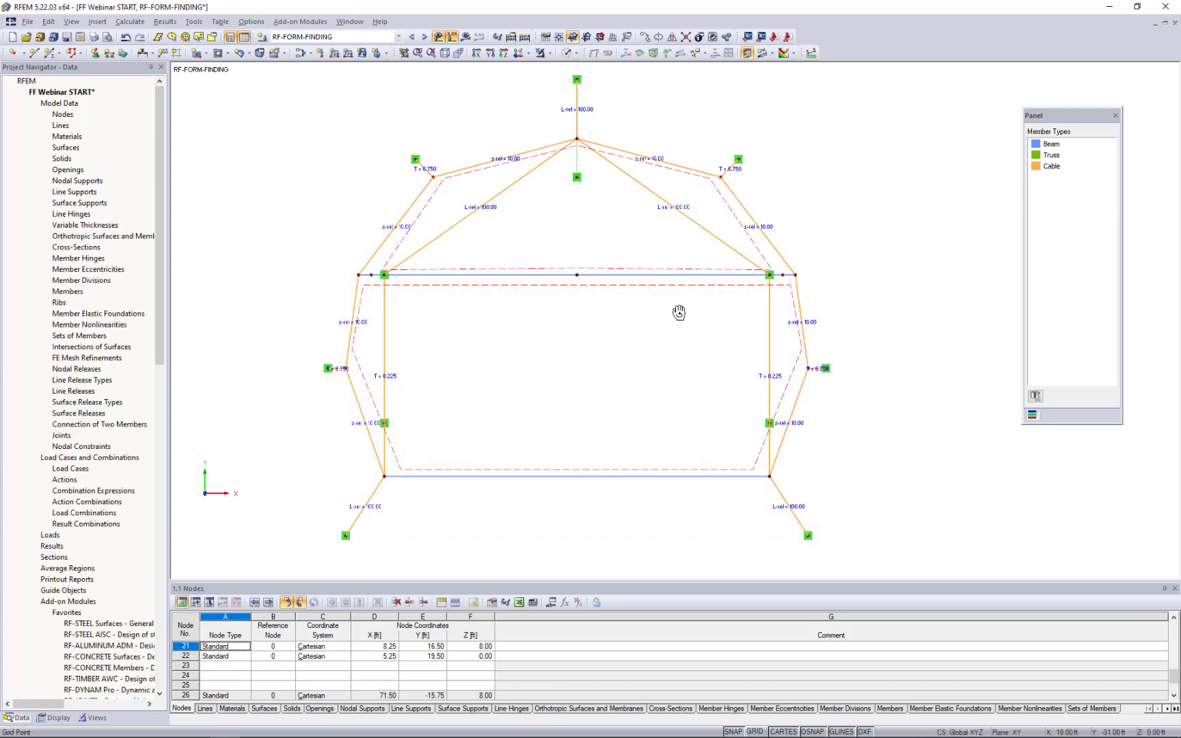
Show the model in 3D with transparent solid rendering and the form-finding parameter labels hidden.
ctrl+middle_drag(679, 312, 705, 156)
ctrl+middle_drag(448, 394, 804, 292)
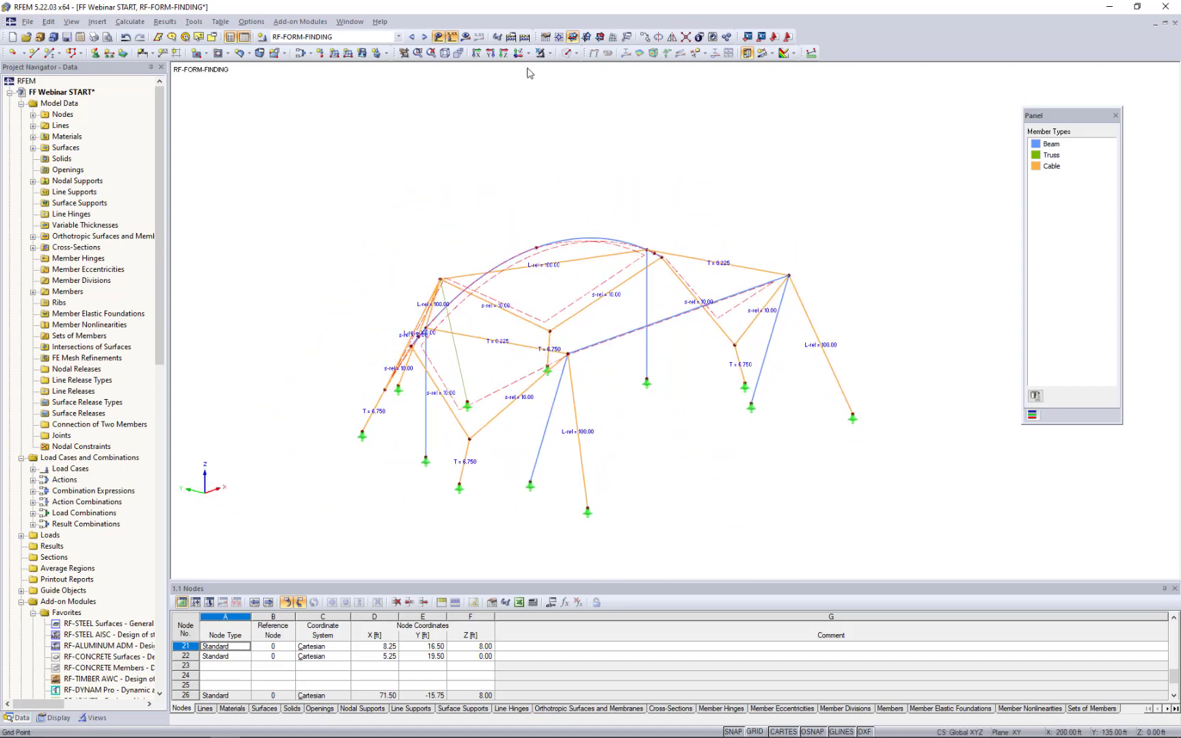
click(438, 37)
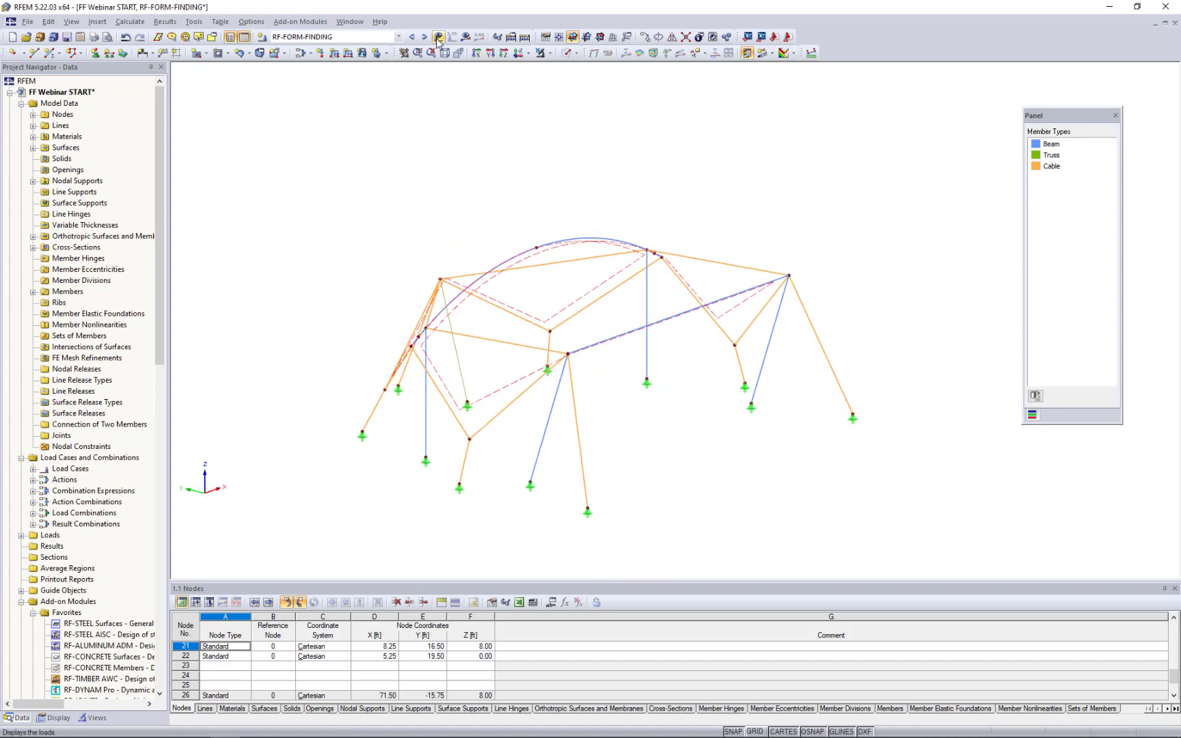
click(577, 53)
click(582, 97)
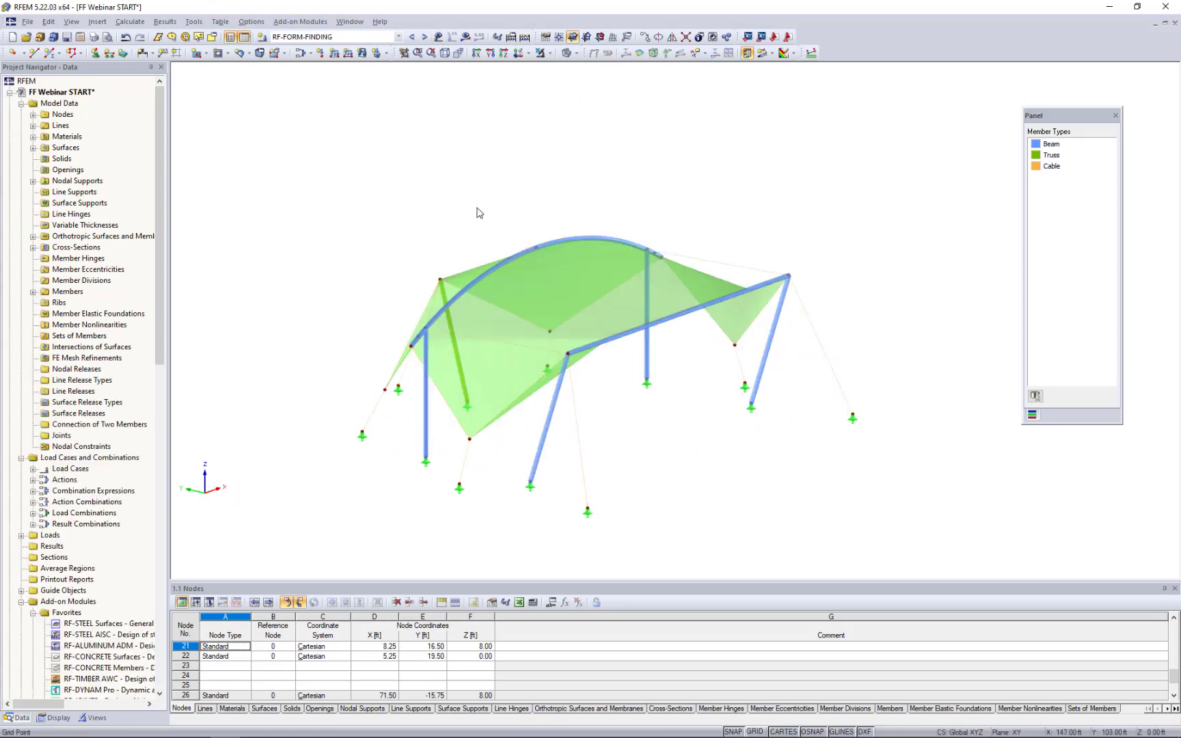
ctrl+middle_drag(330, 269, 366, 105)
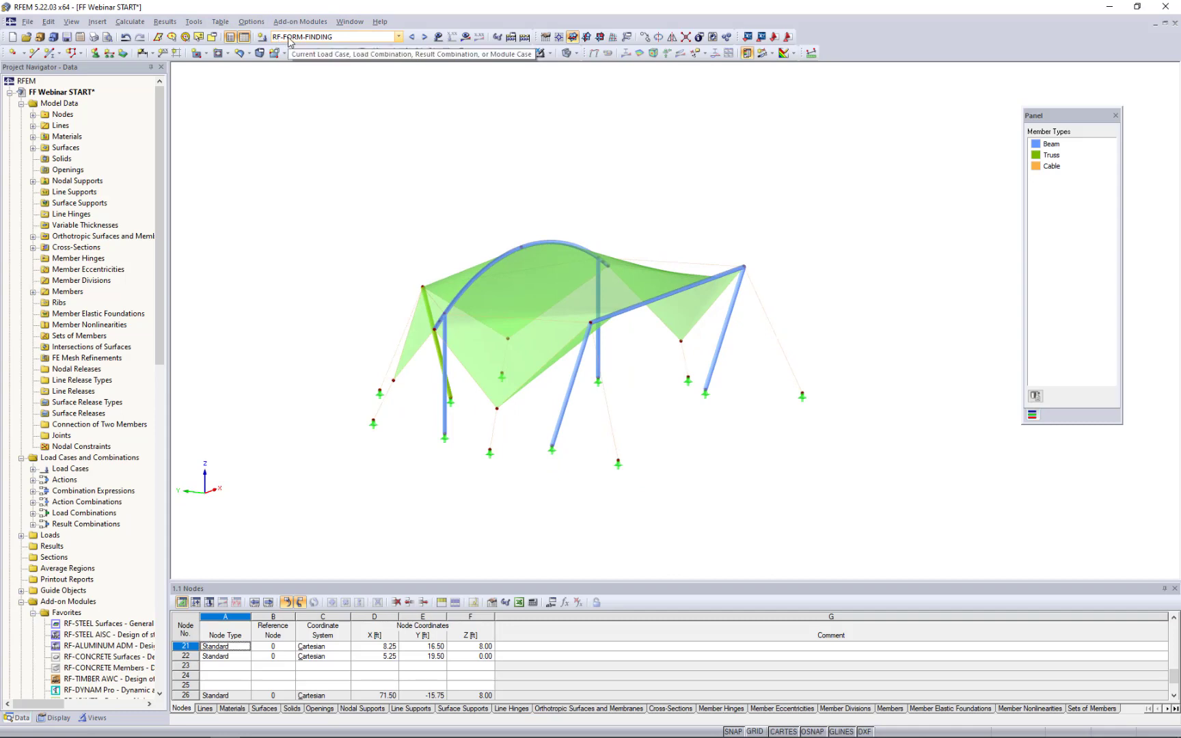
Run the RF-FORM-FINDING calculation and inspect the found membrane shape with the result colours hidden.
click(465, 37)
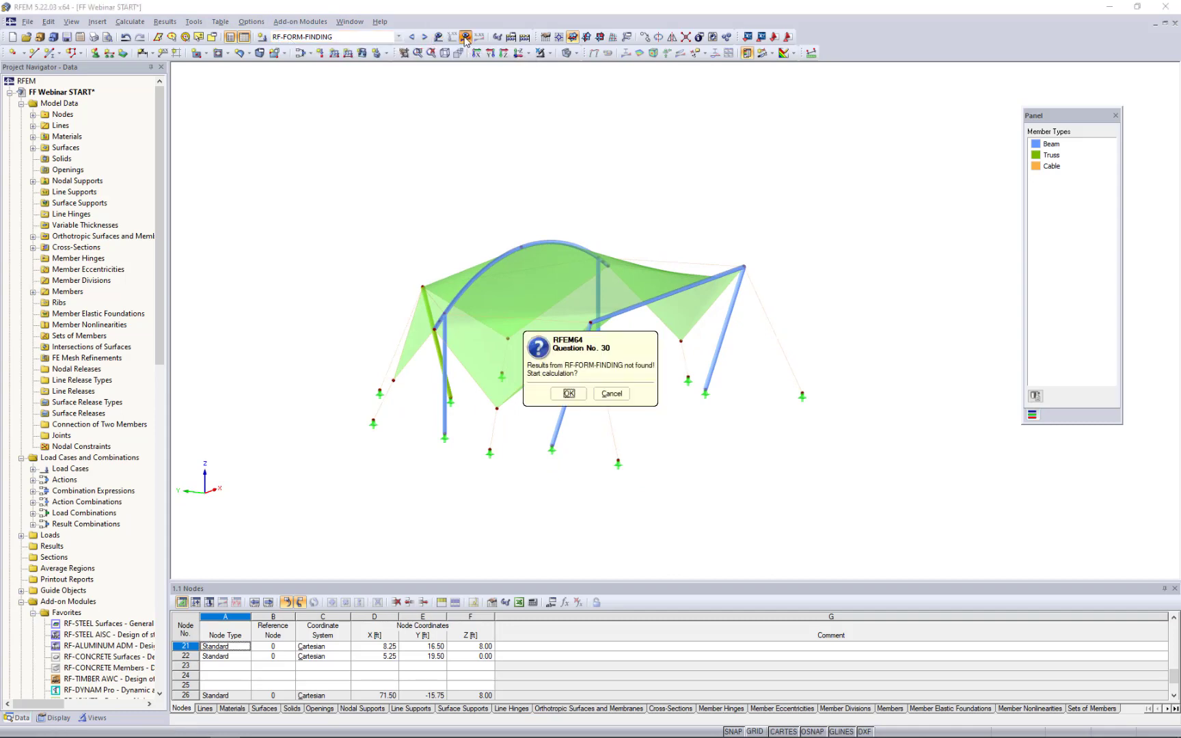
click(571, 390)
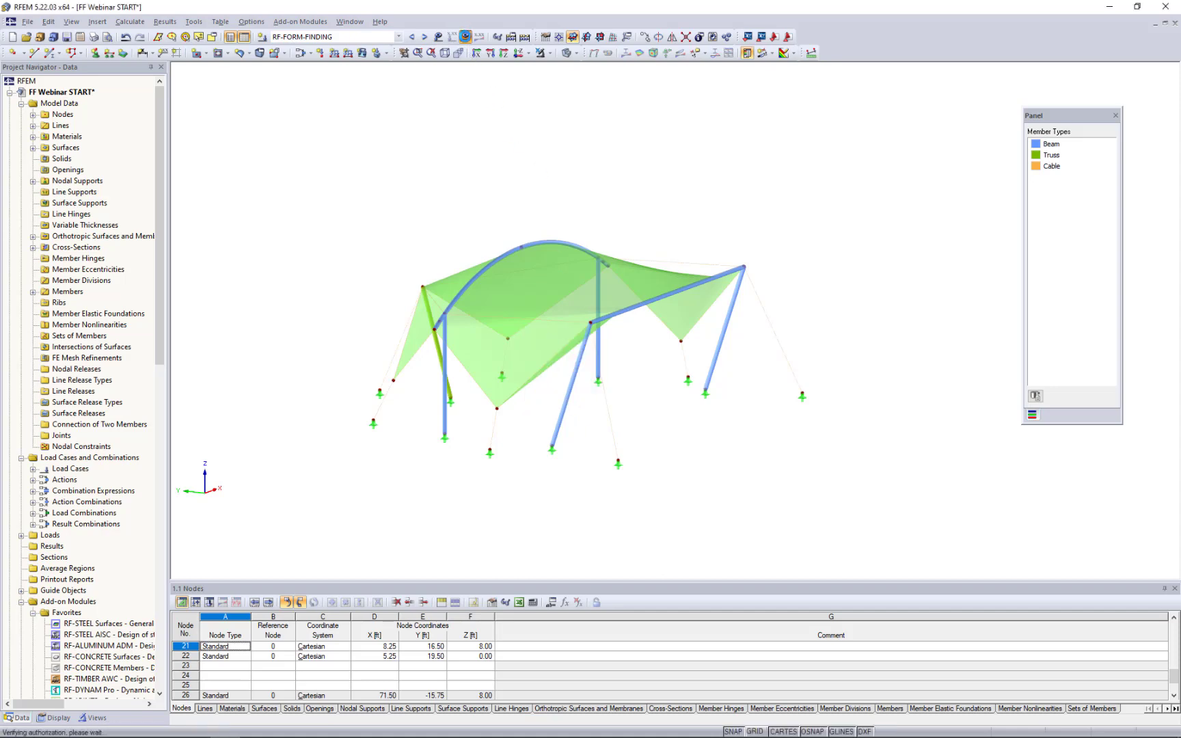
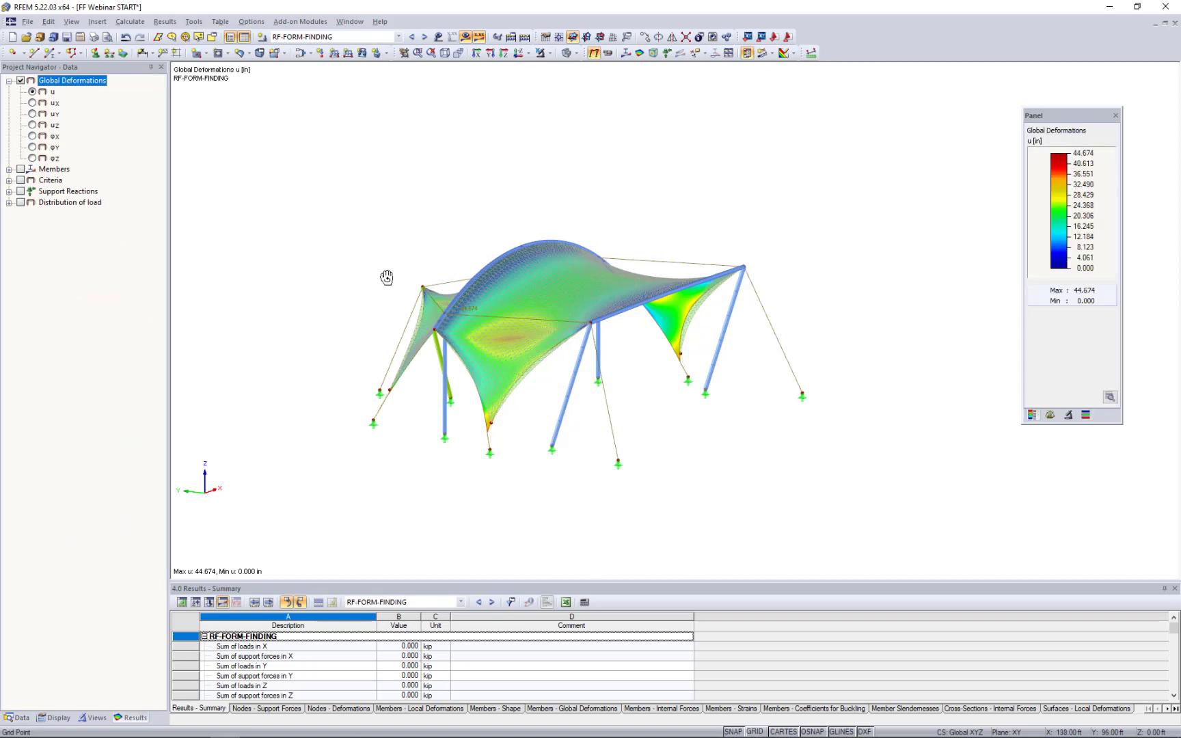
click(467, 38)
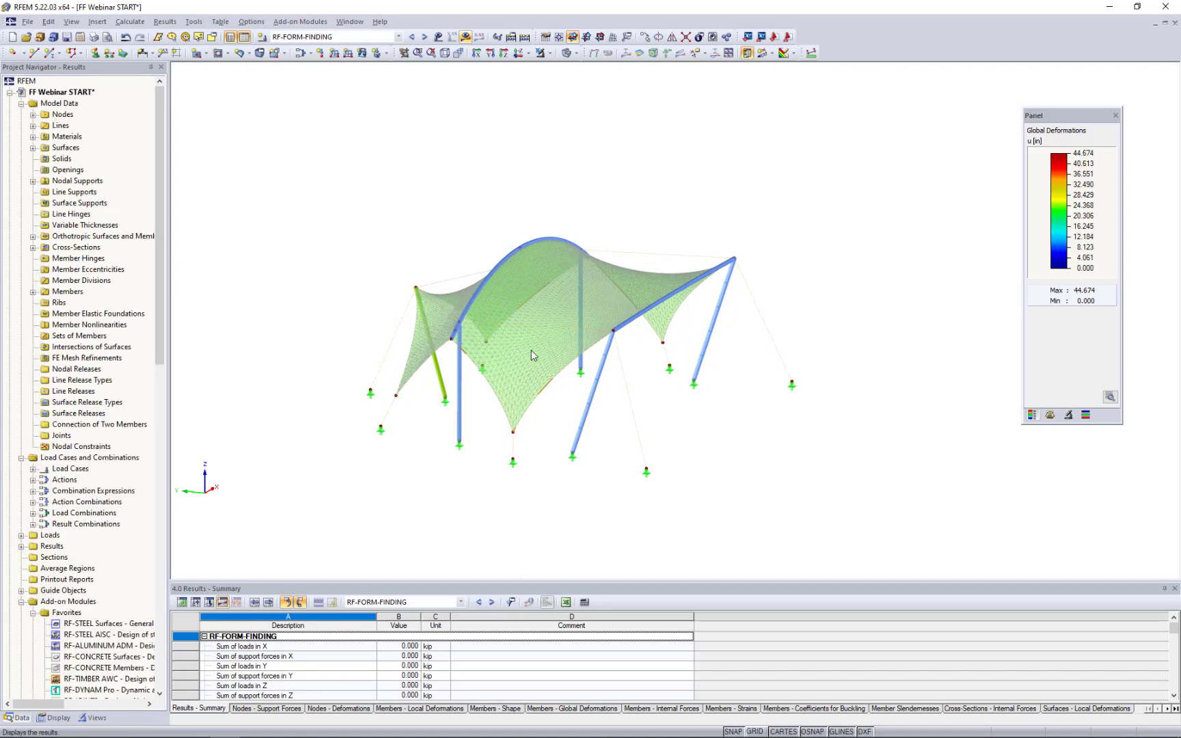
mouse_move(589, 324)
ctrl+middle_down()
mouse_move(654, 284)
mouse_move(645, 271)
mouse_move(594, 326)
ctrl+middle_up()
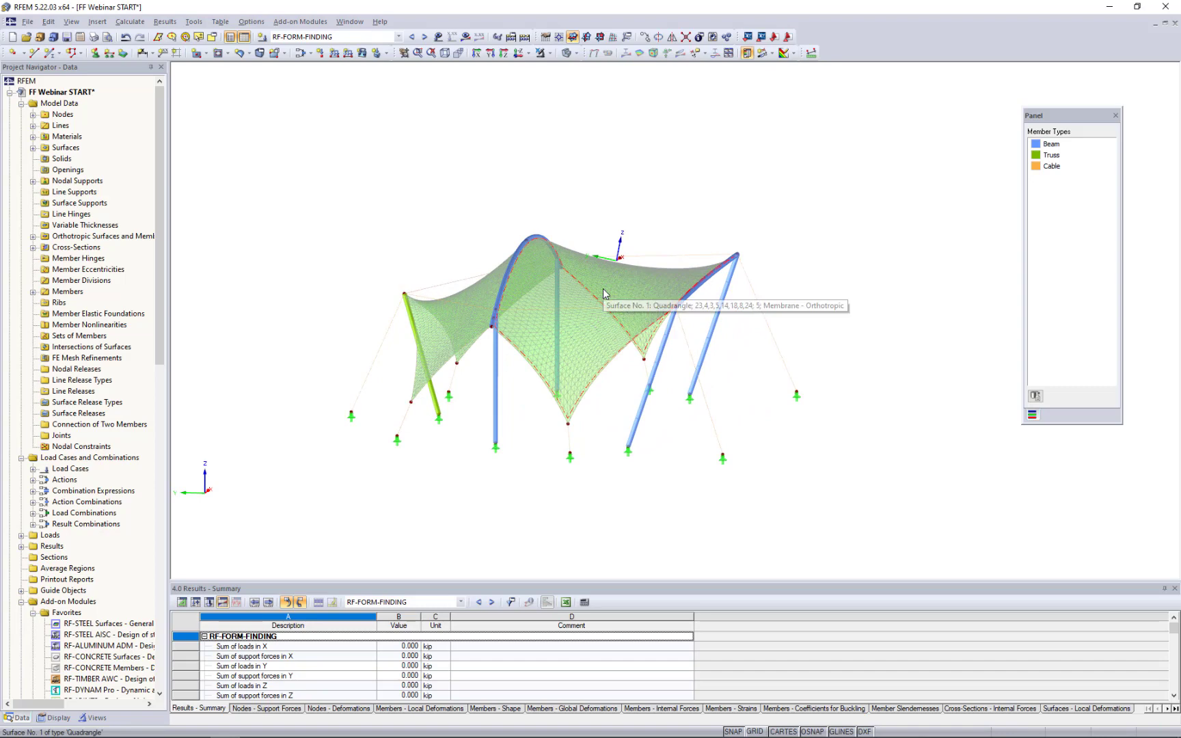
scroll(537, 309, up, 3)
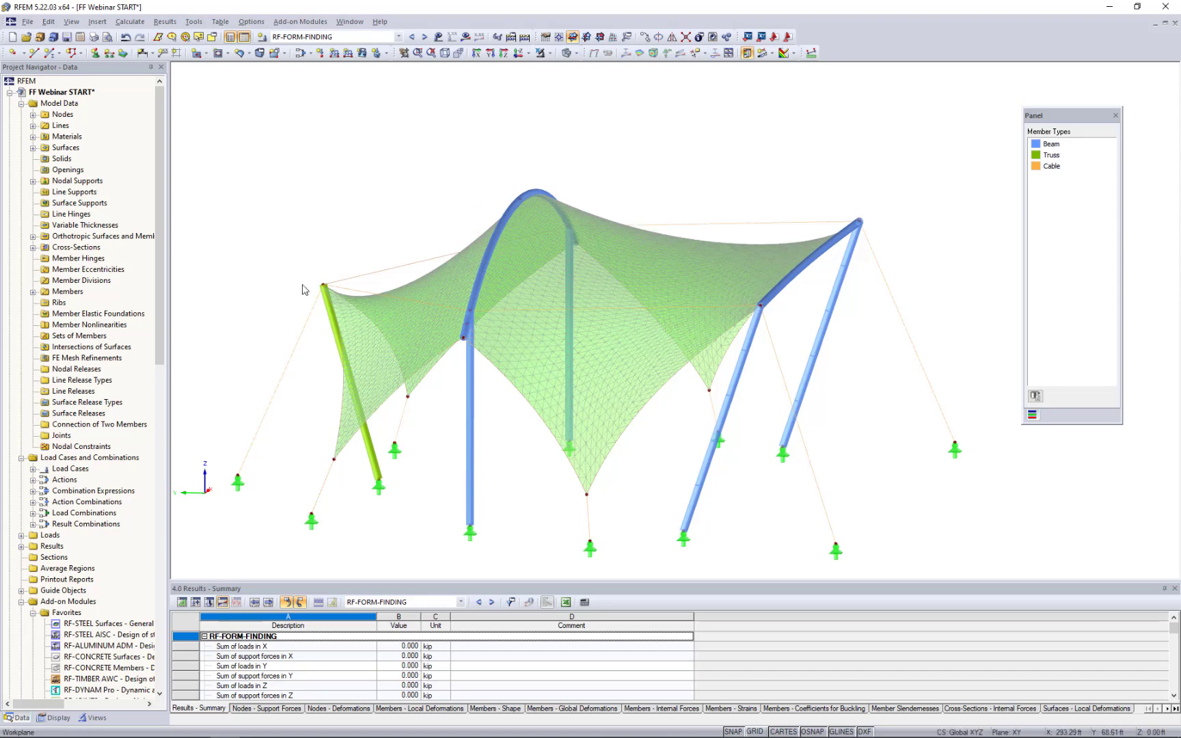
Turn the results back on and examine the membranes' shape results as Contour Lines and as Inclination.
click(465, 38)
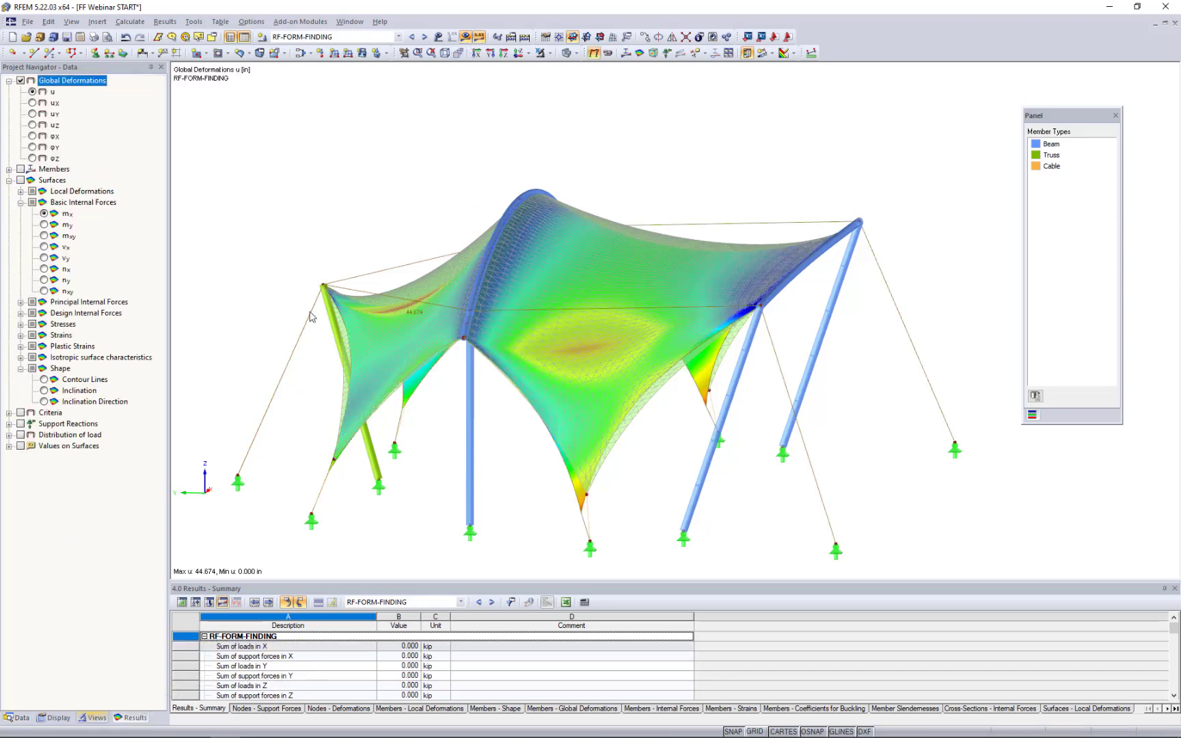
click(9, 181)
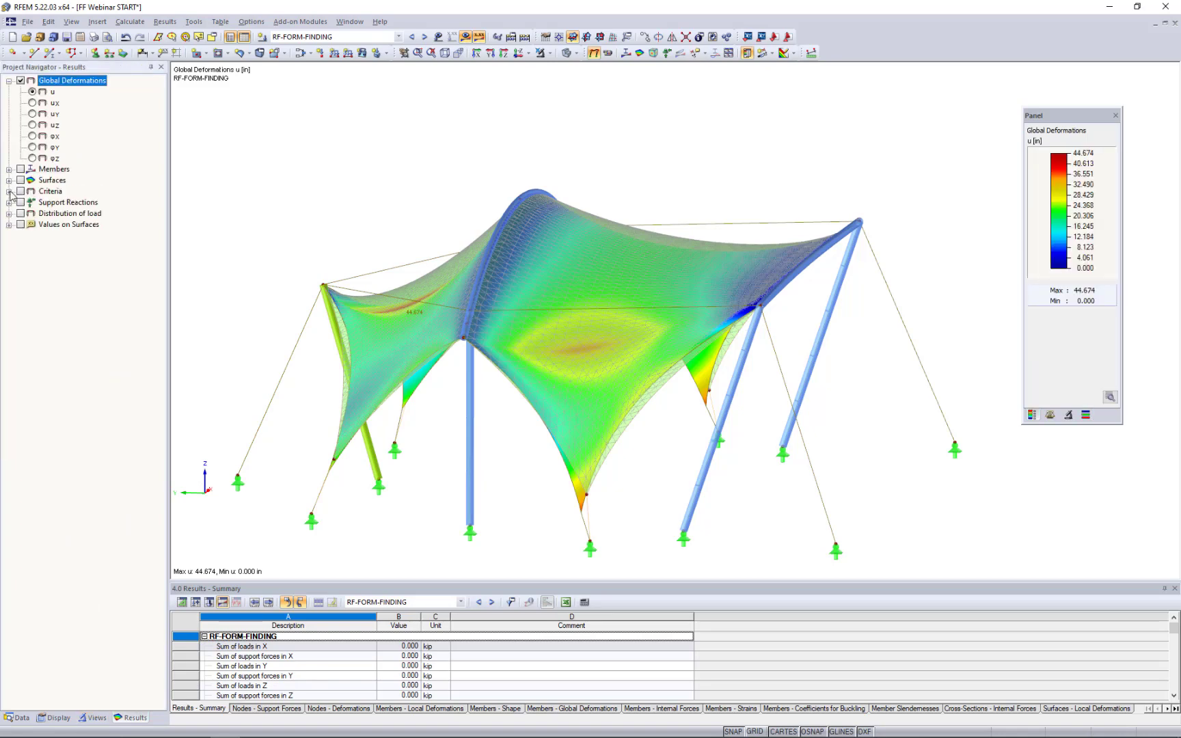
click(9, 180)
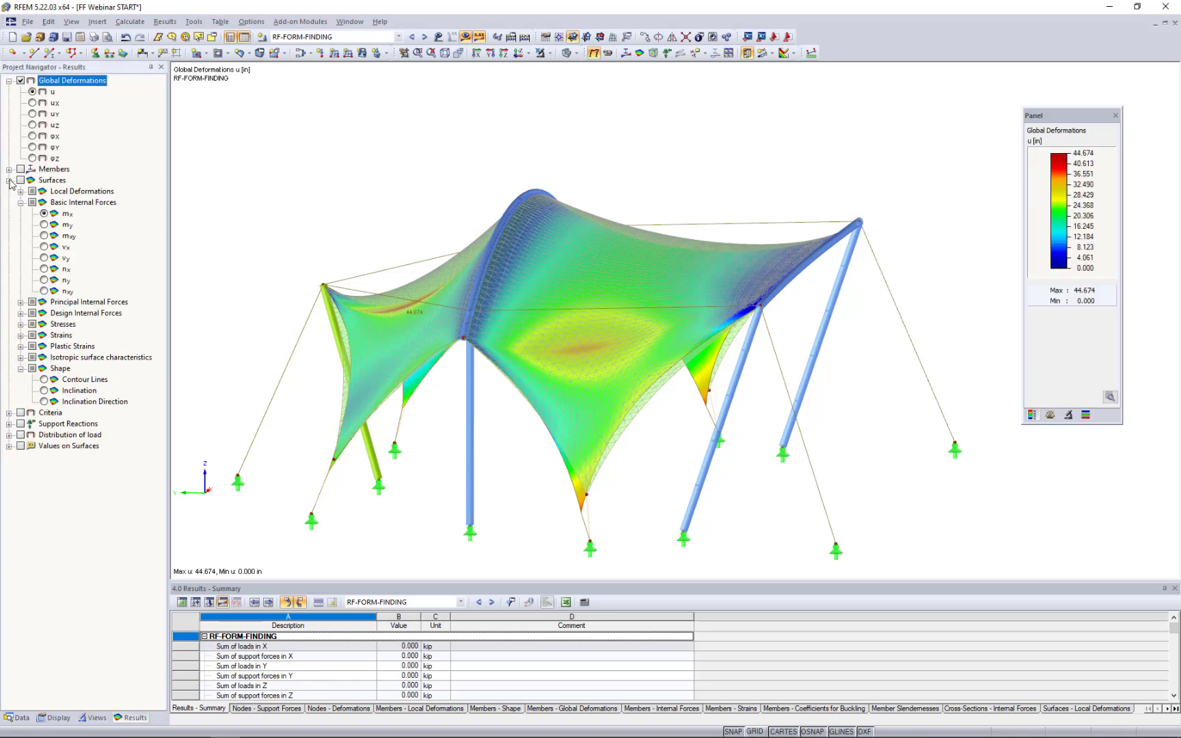
click(44, 379)
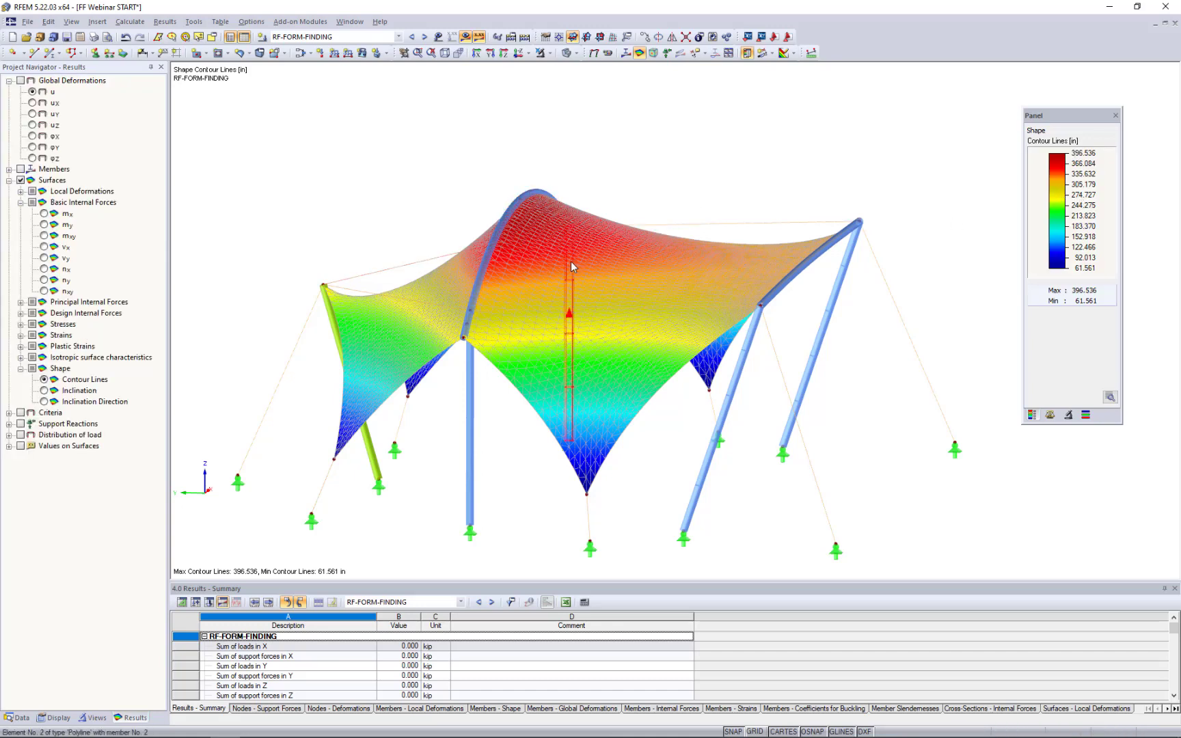
click(44, 391)
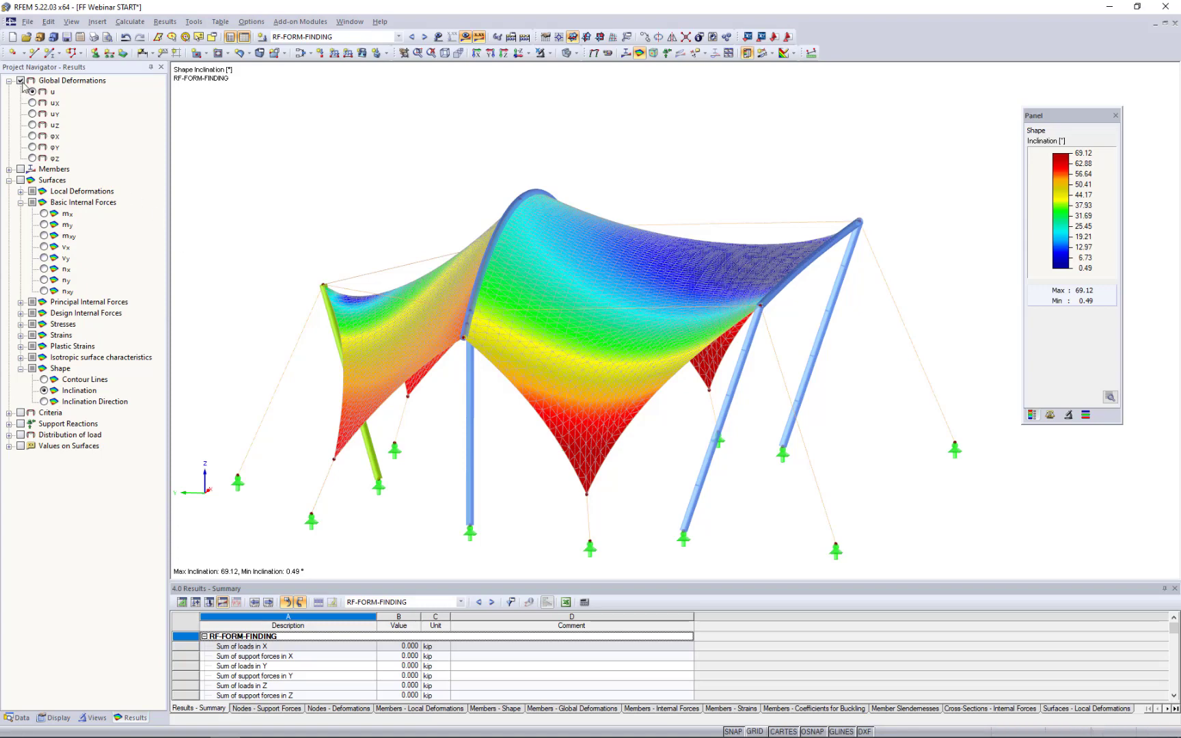
Display the global deformations u with a deformation display factor of 1.
click(1067, 415)
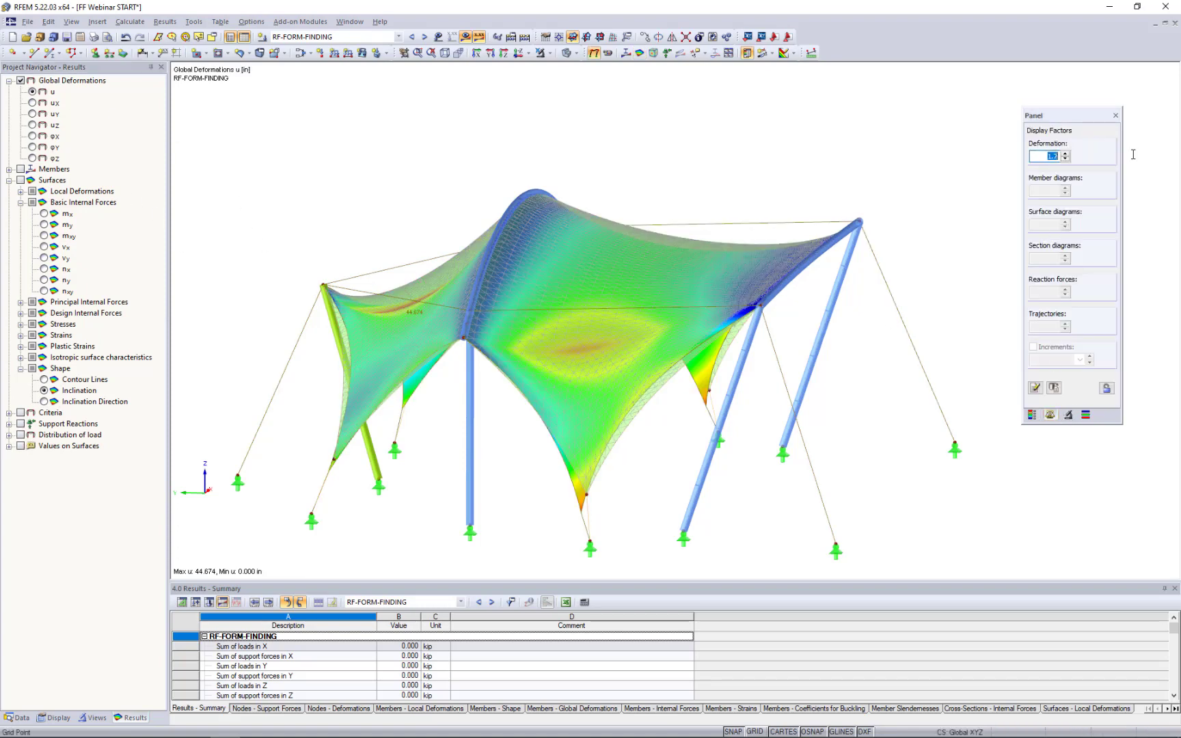
text(1)
key(Return)
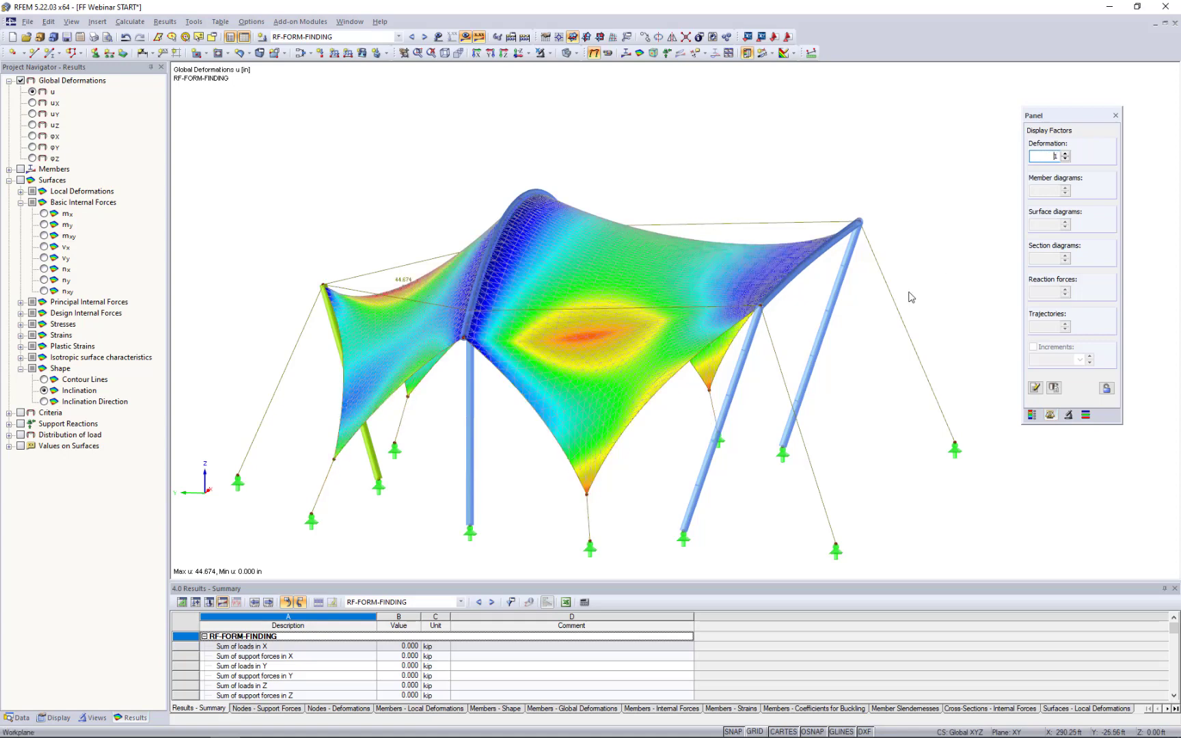
Inspect the deformed structure from the side, then show it from above with the results and the FE mesh hidden.
ctrl+middle_drag(679, 404, 700, 362)
scroll(697, 363, up, 1)
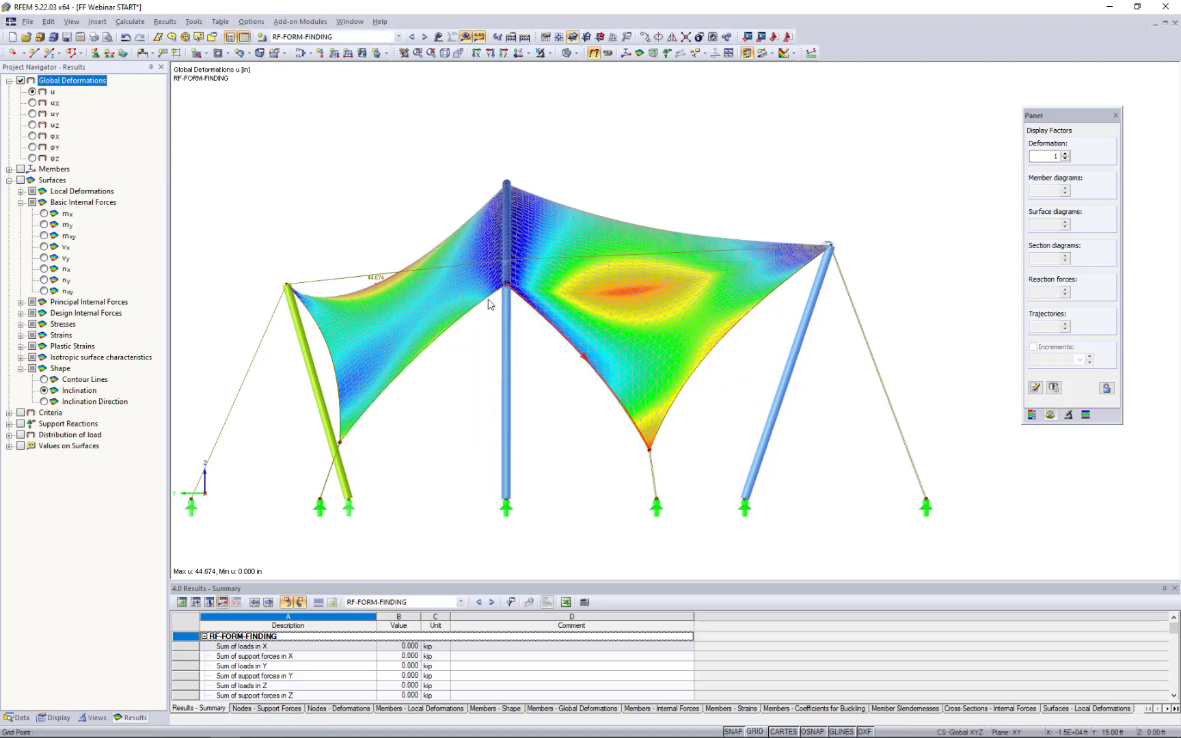
scroll(506, 312, up, 2)
scroll(509, 313, down, 1)
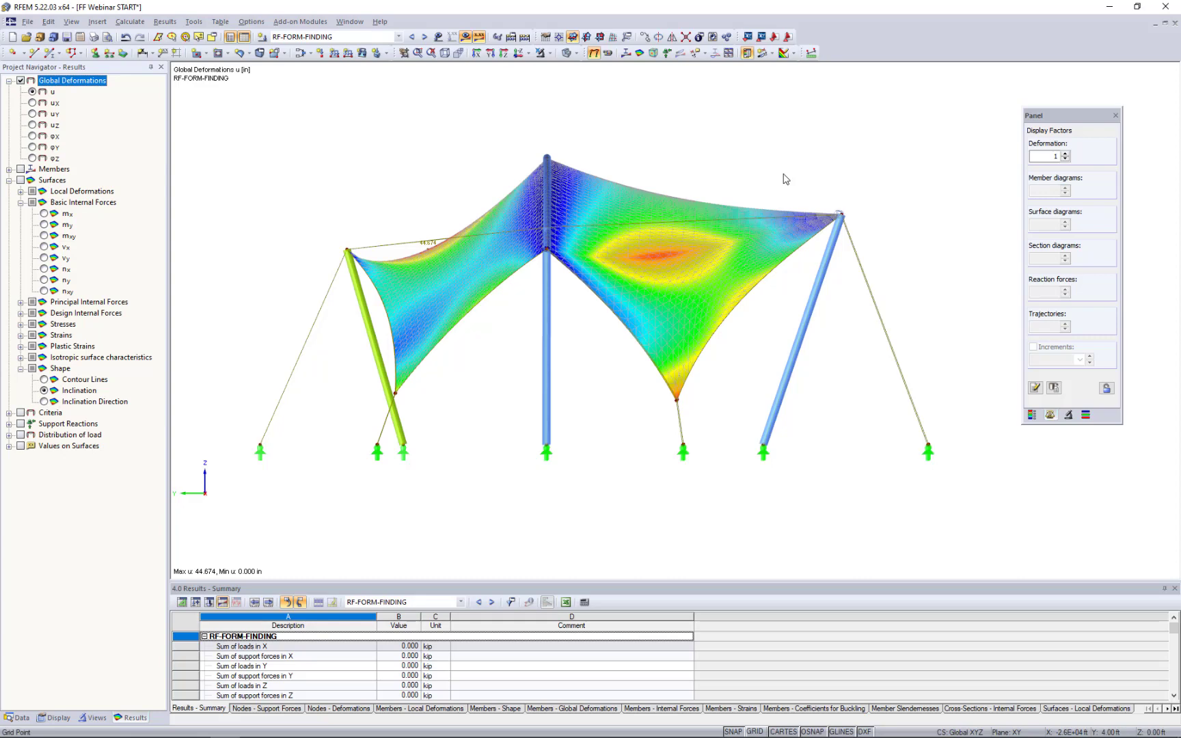
click(517, 54)
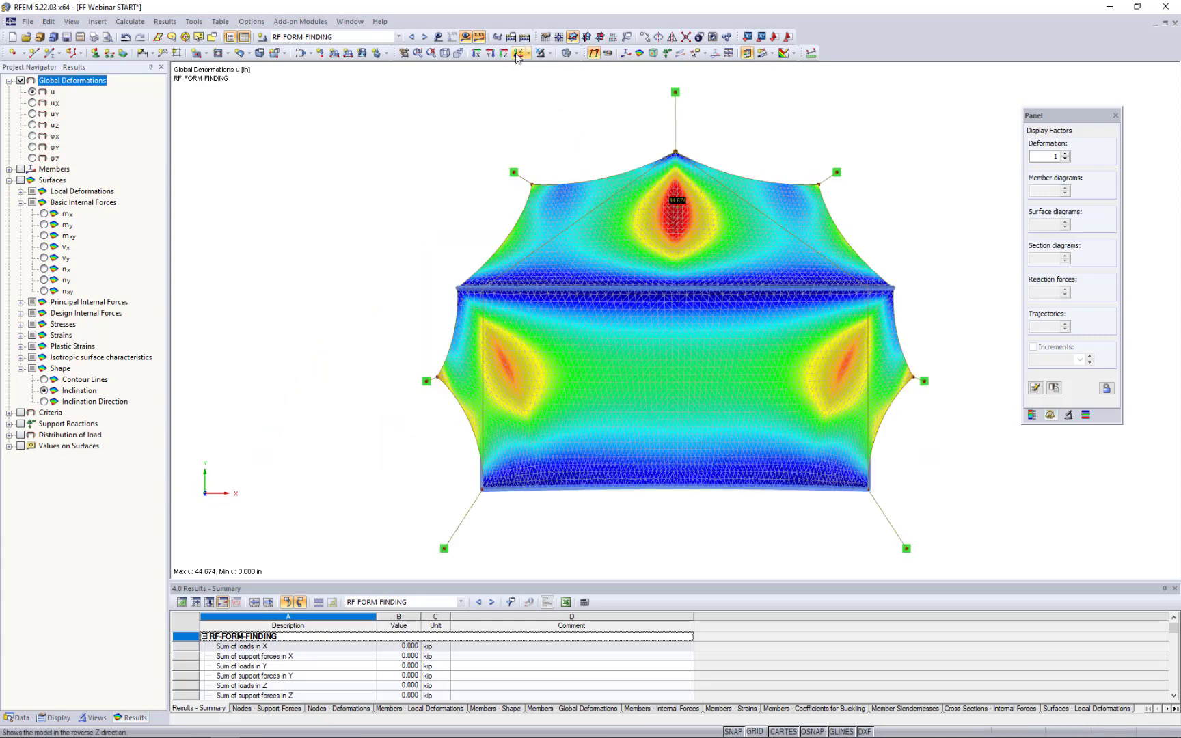
click(465, 37)
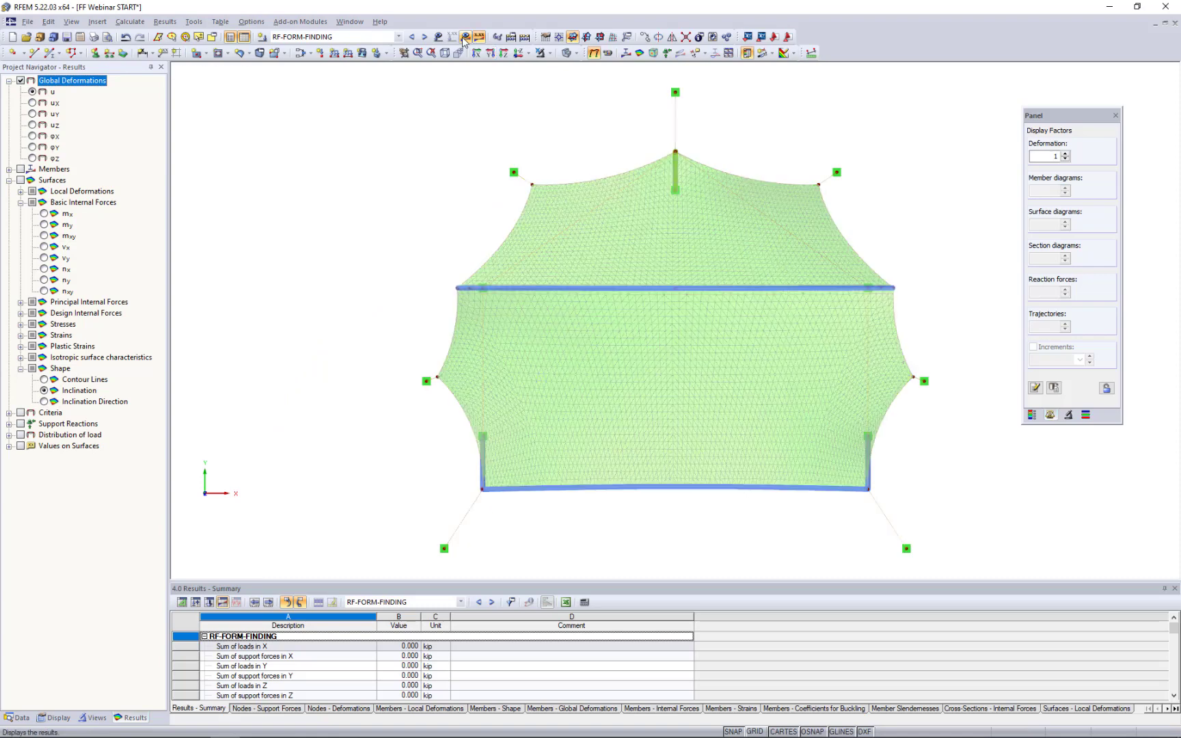
click(55, 718)
click(21, 513)
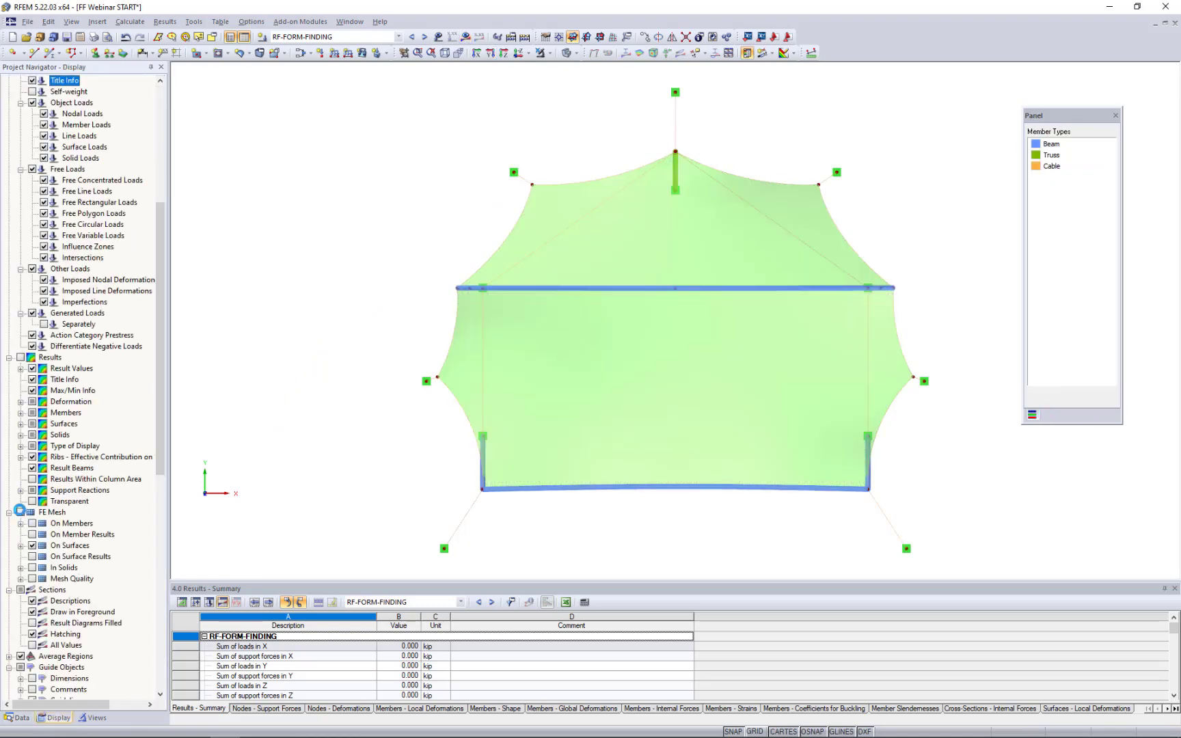
Turn on the display of the membrane surfaces' local axis systems.
right_click(594, 403)
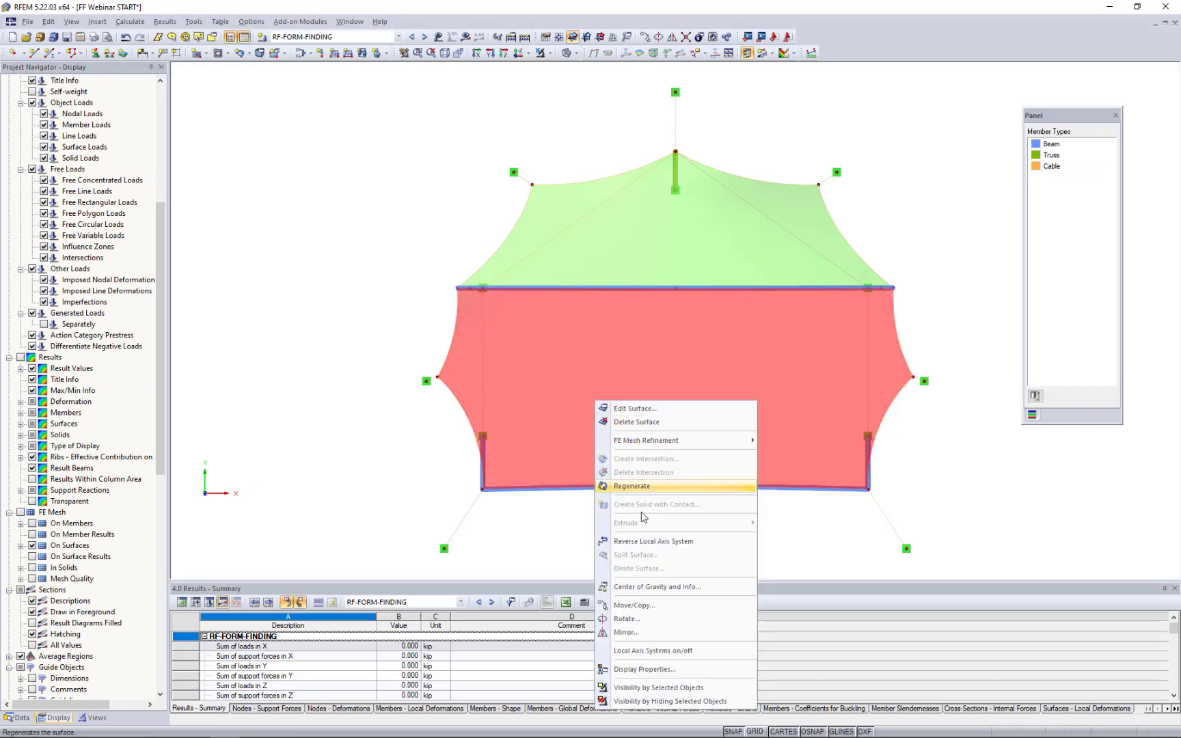
click(658, 651)
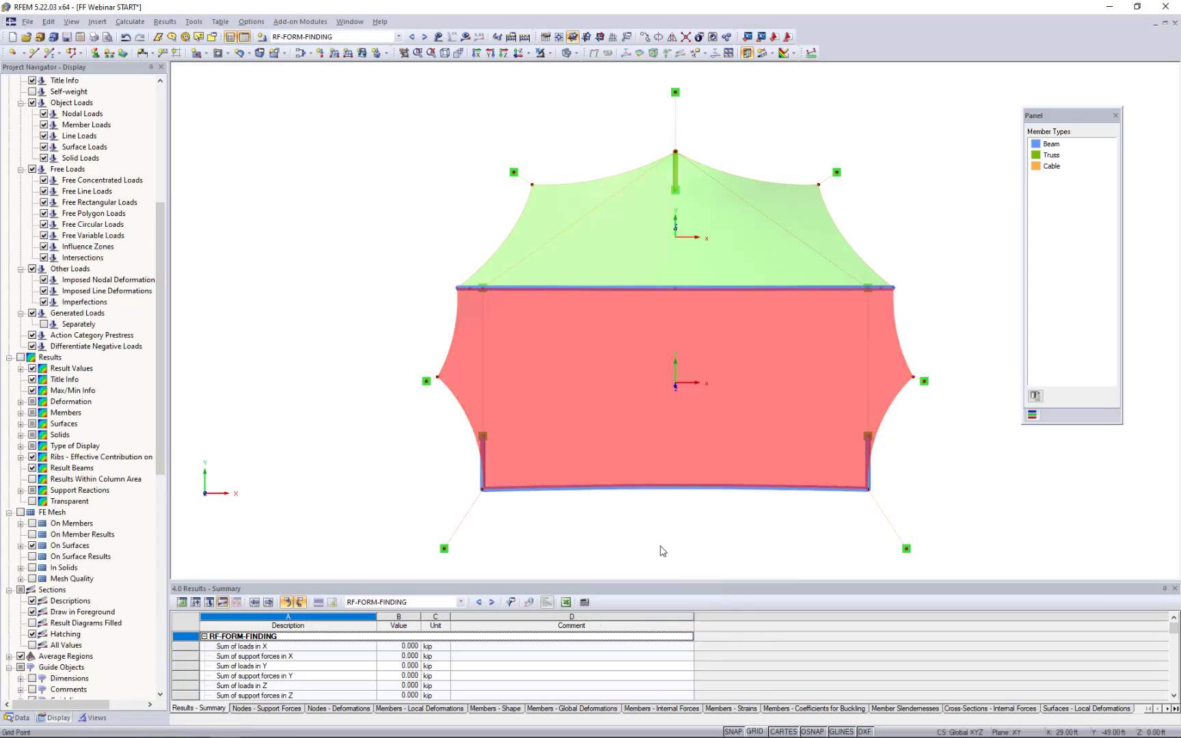
middle_drag(639, 539, 611, 537)
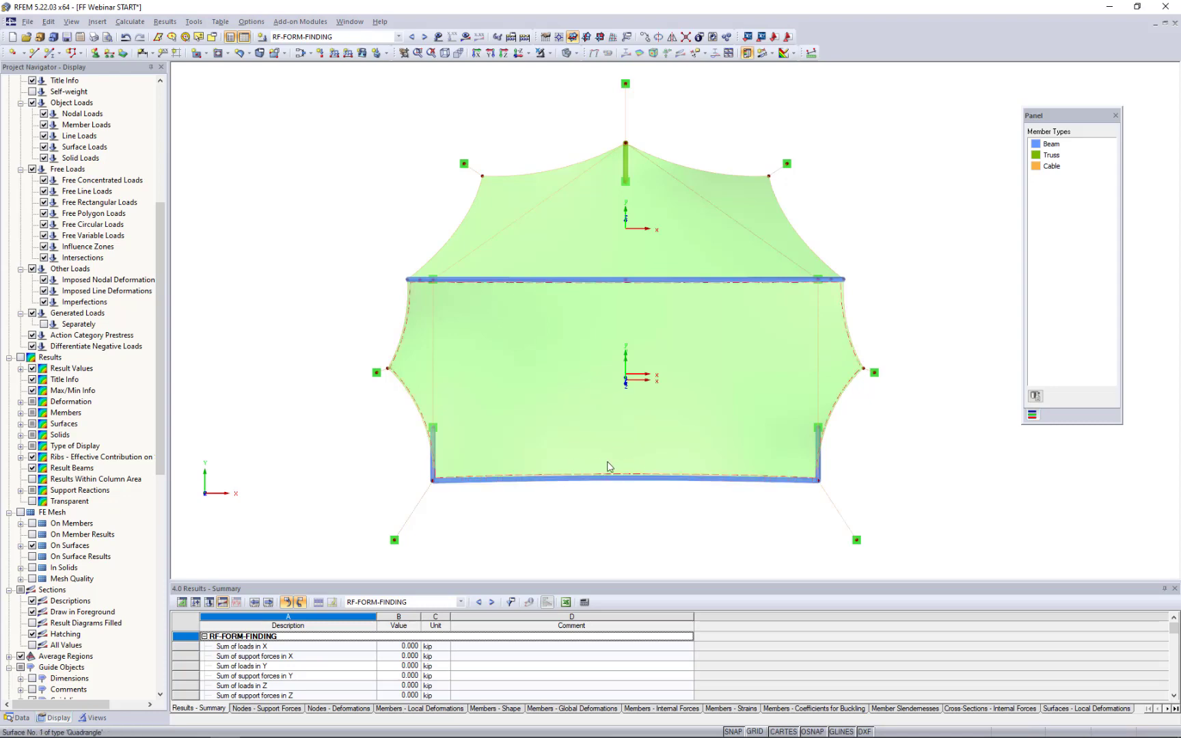
Set the input axes of membrane surfaces 1 and 2 so that their y-axis runs parallel to line 8.
click(598, 414)
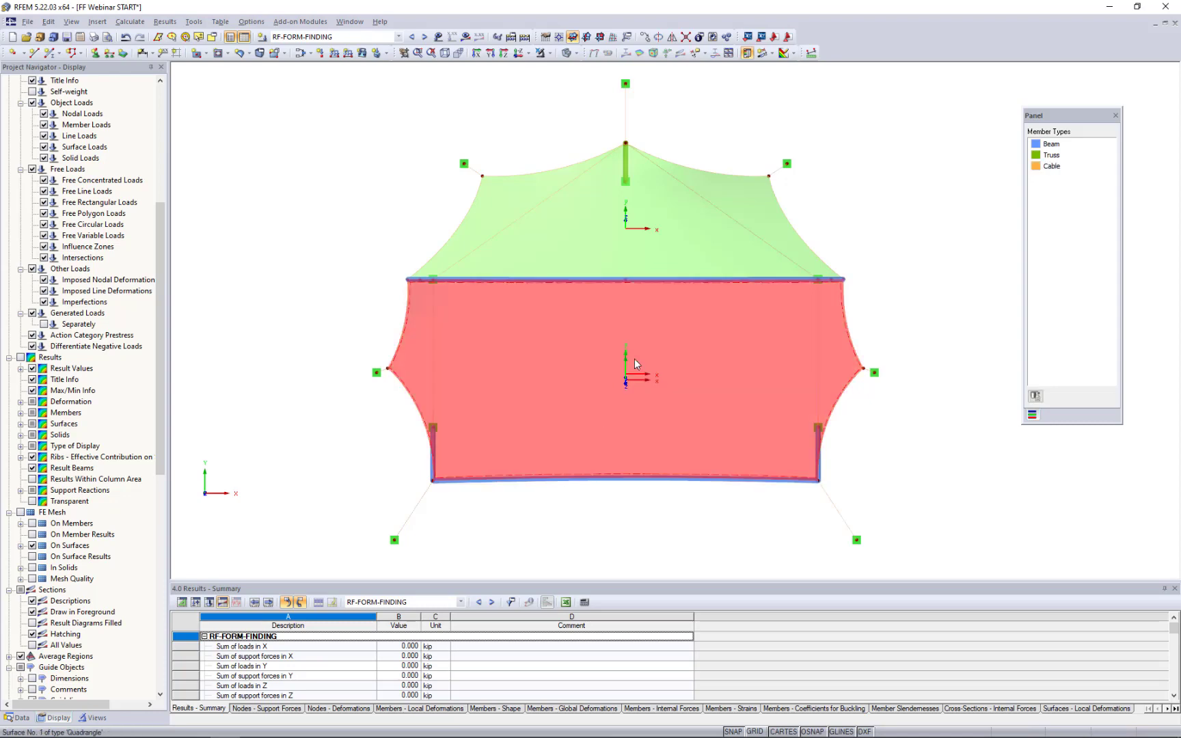
ctrl+click(611, 248)
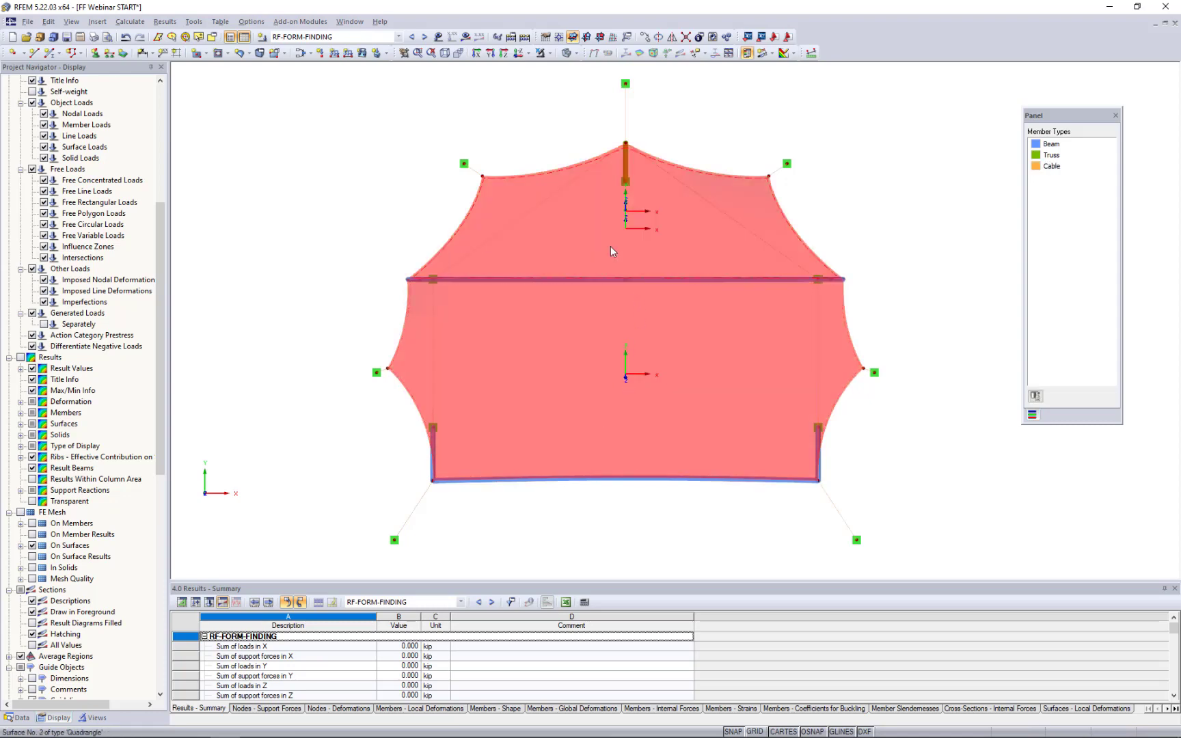
double_click(610, 247)
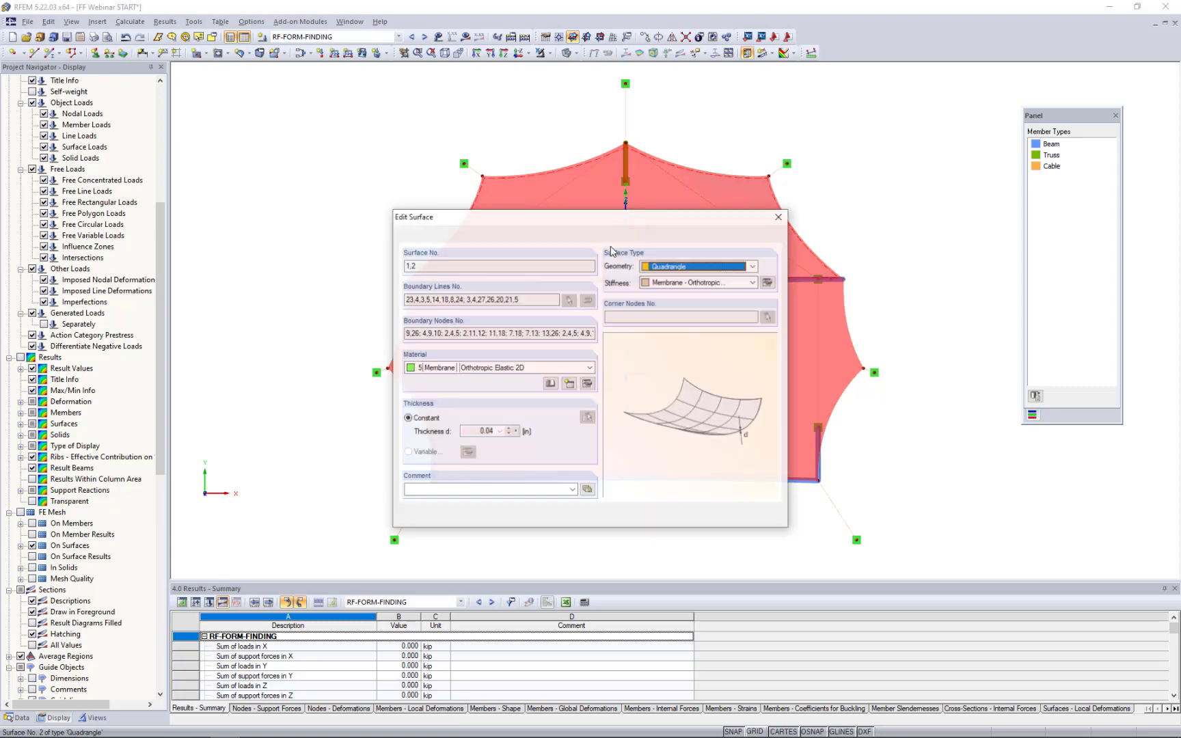
click(607, 236)
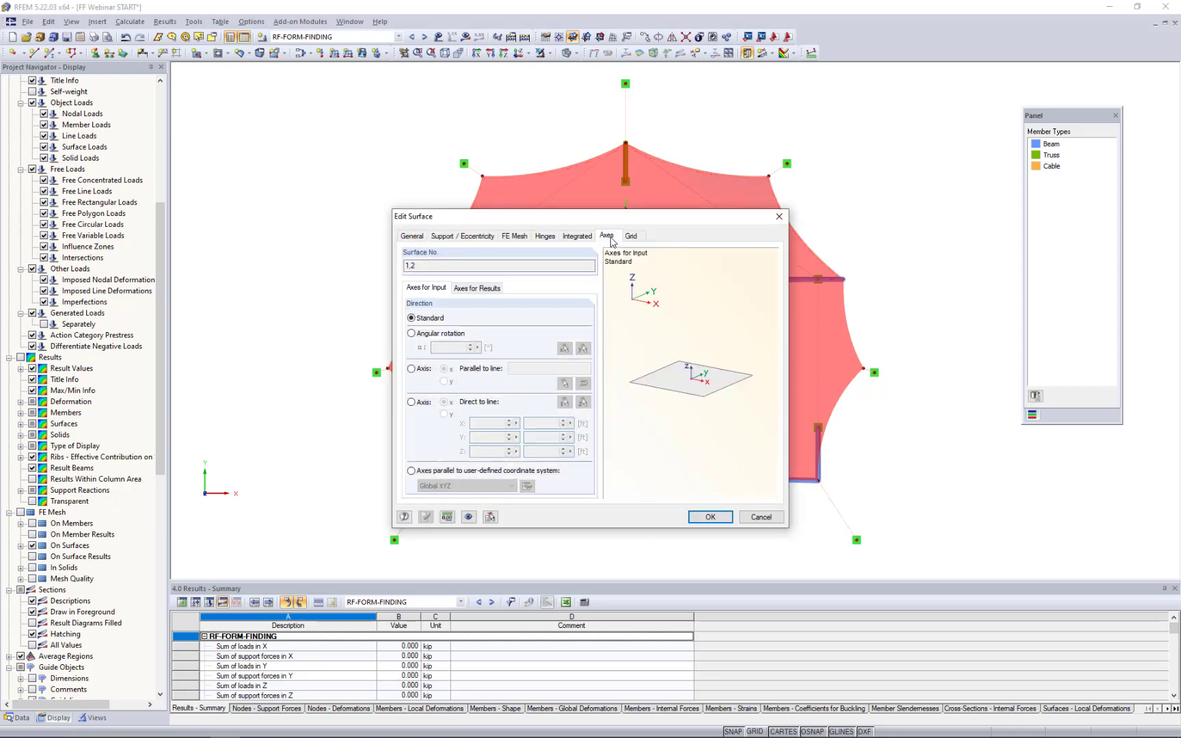
click(412, 368)
click(444, 382)
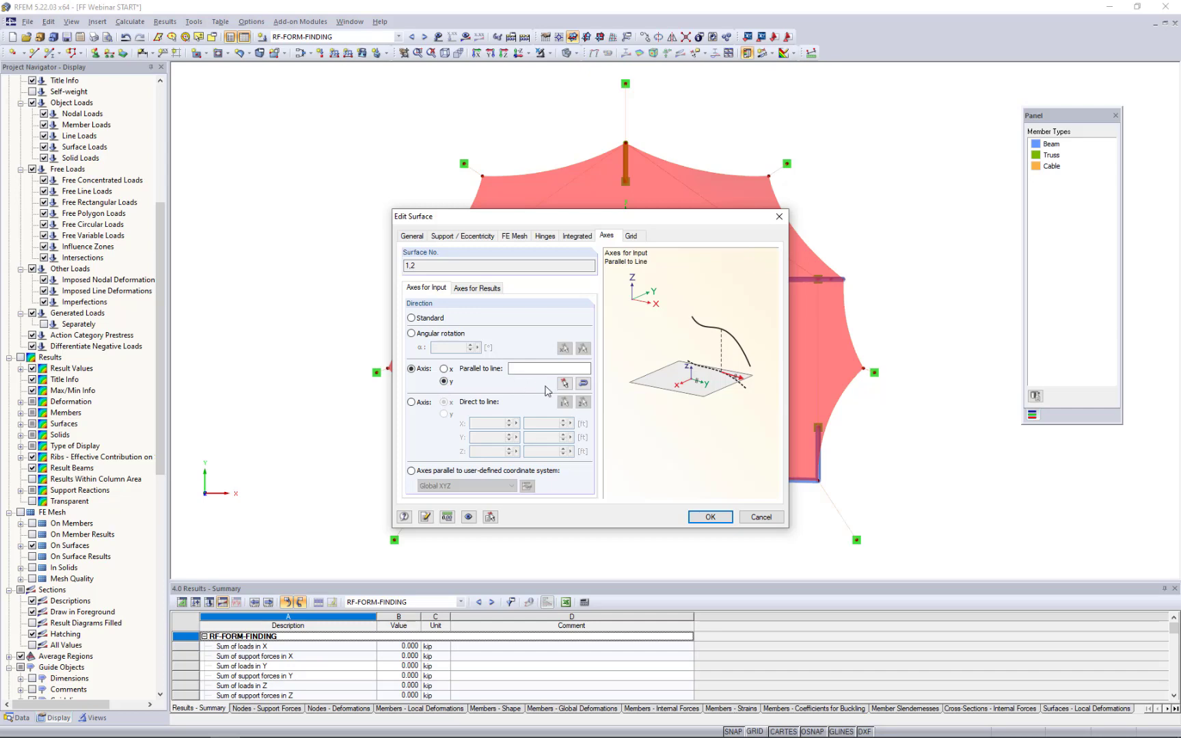
click(565, 384)
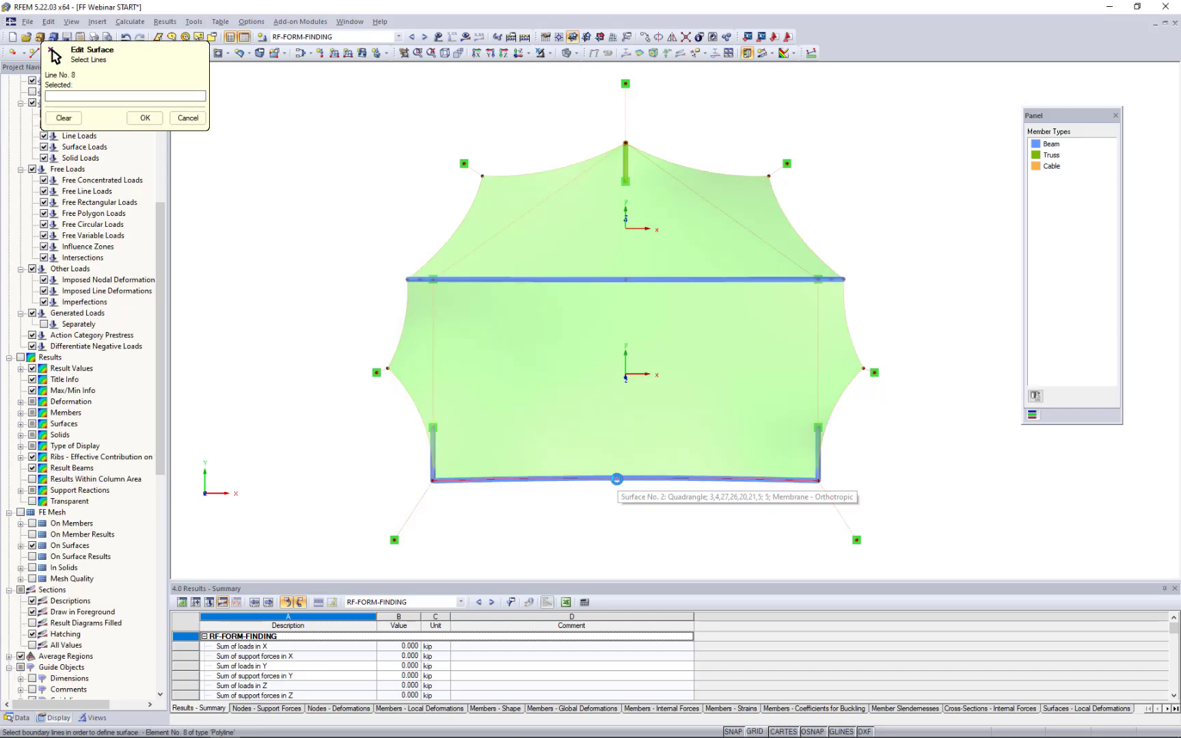
click(617, 479)
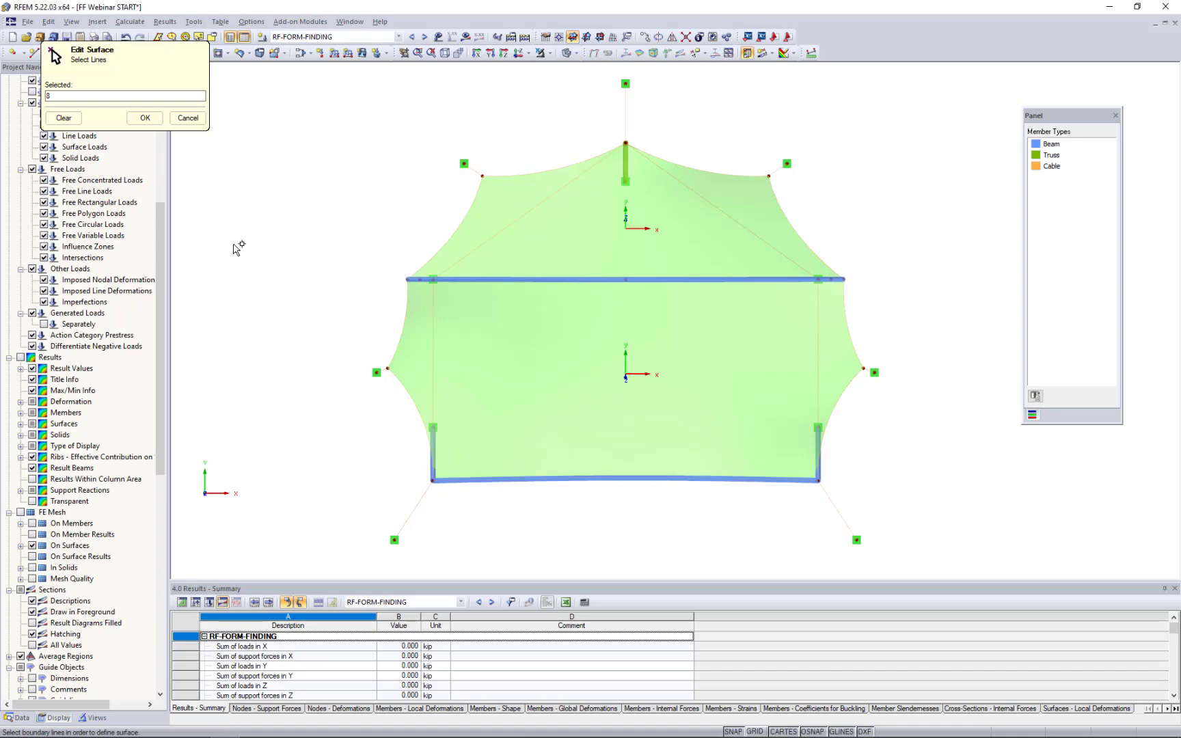
click(145, 117)
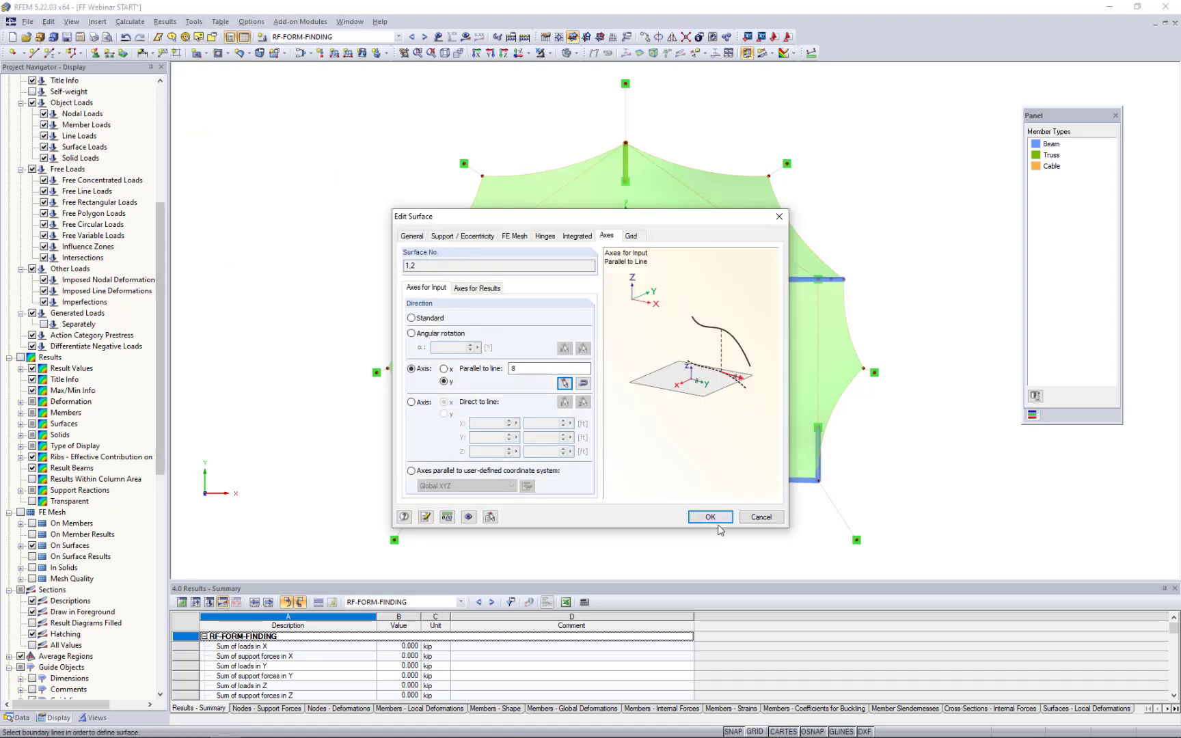
click(712, 517)
click(572, 402)
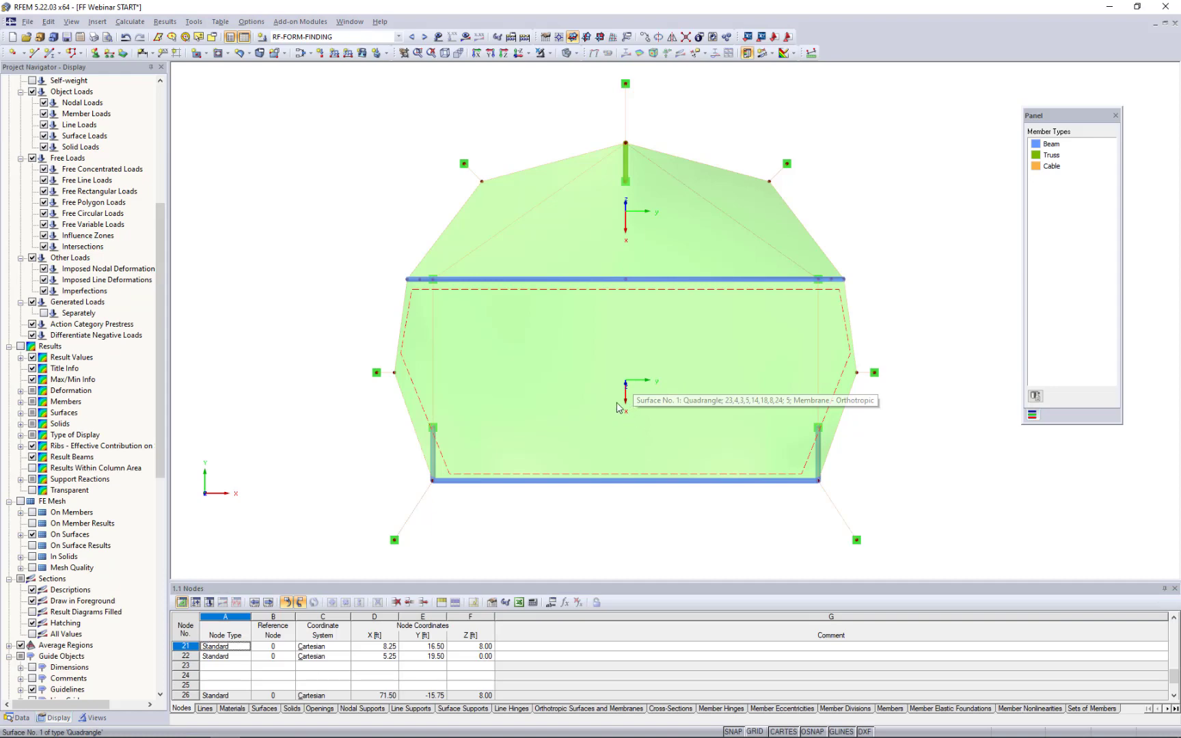
Set the form-finding prestress force along the weft, ny, to 0.14 kip/ft for both membrane surfaces.
click(578, 317)
ctrl+double_click(566, 237)
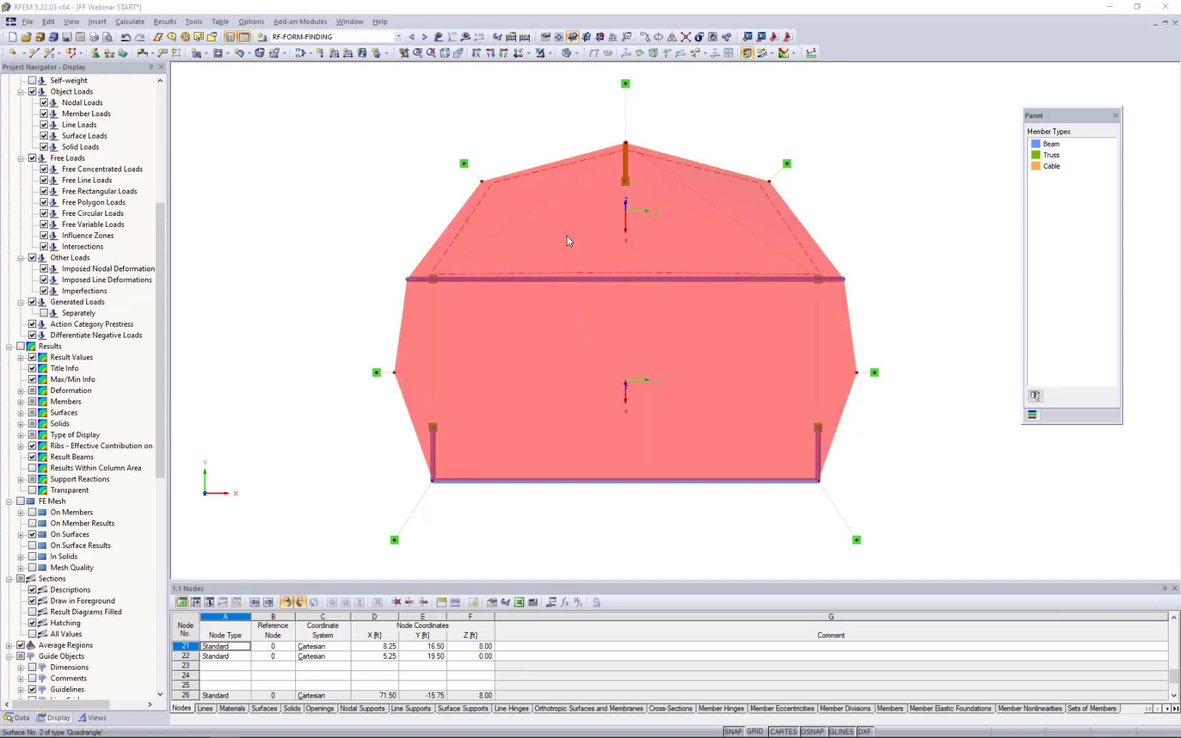
click(414, 236)
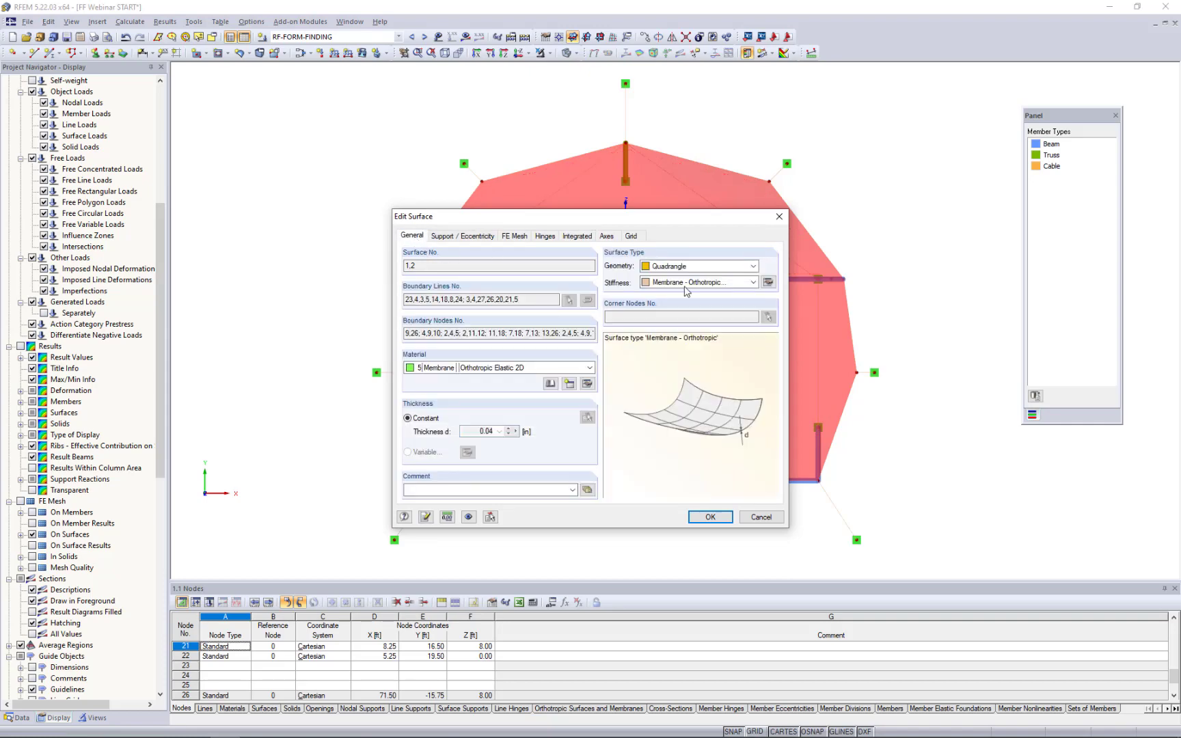
click(767, 283)
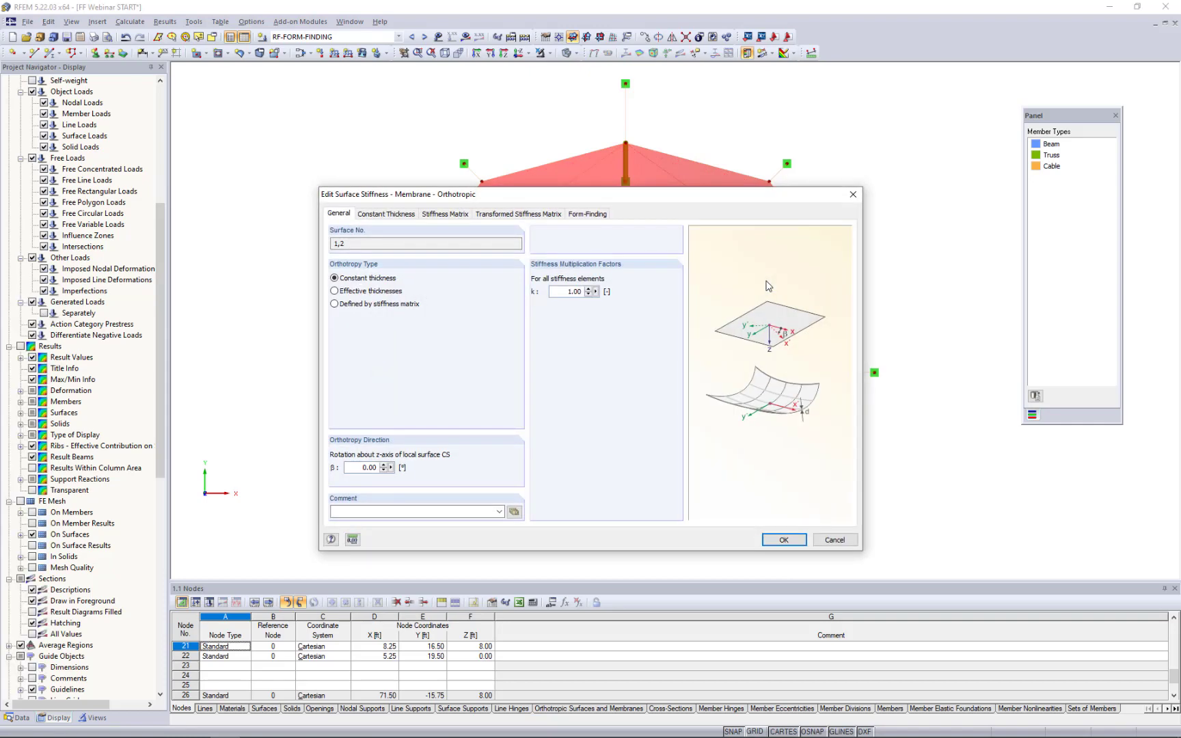
click(590, 213)
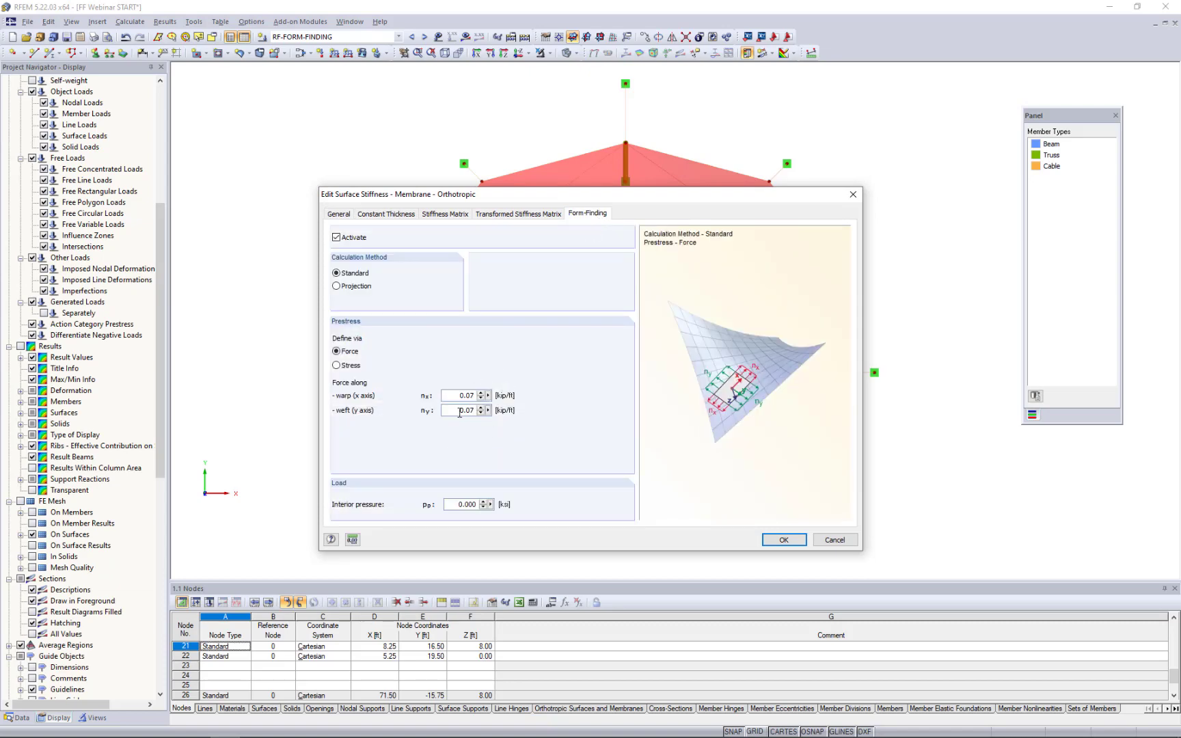
drag(458, 413, 479, 412)
click(461, 411)
drag(452, 414, 500, 412)
text(0.14)
click(775, 544)
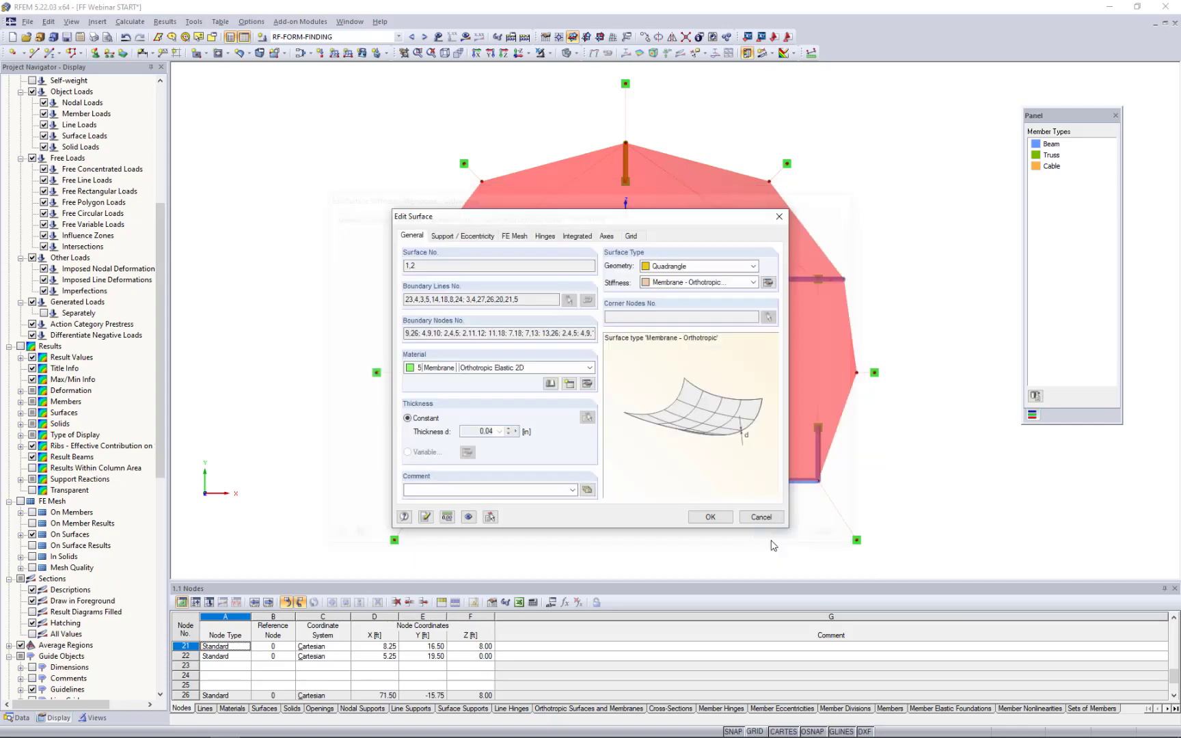
click(714, 519)
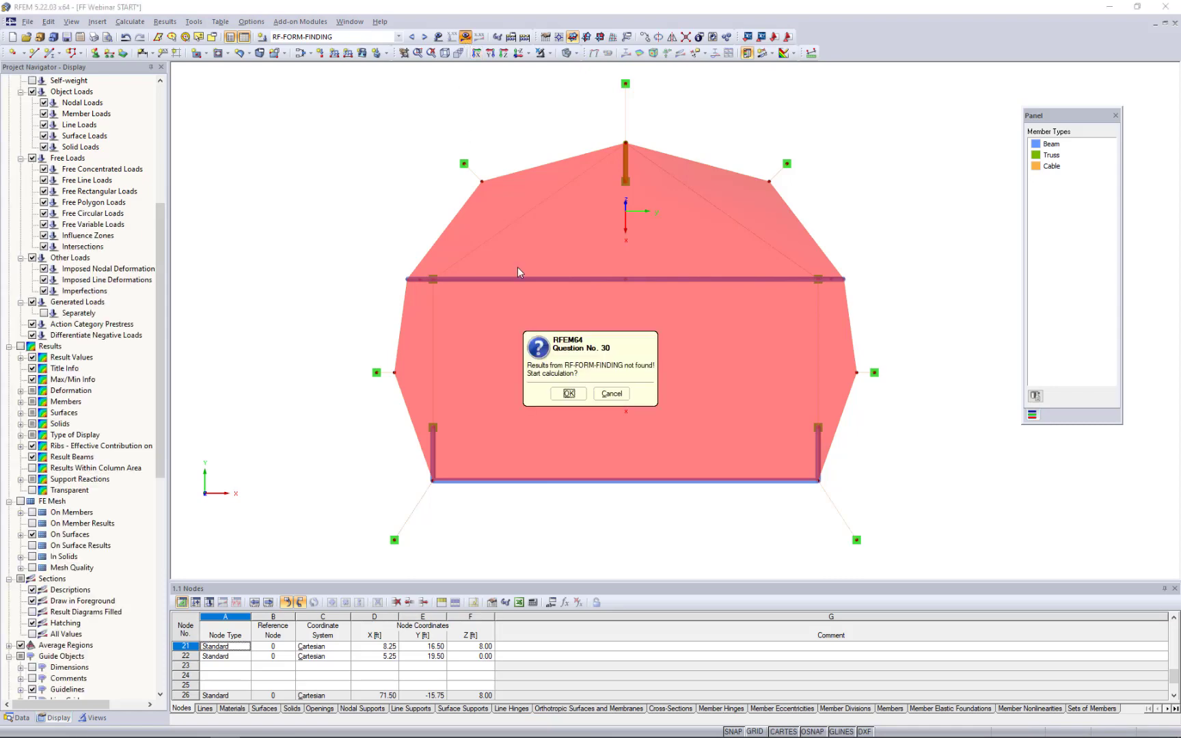
Rerun the RF-FORM-FINDING calculation and inspect the new membrane shape in 3D.
click(568, 397)
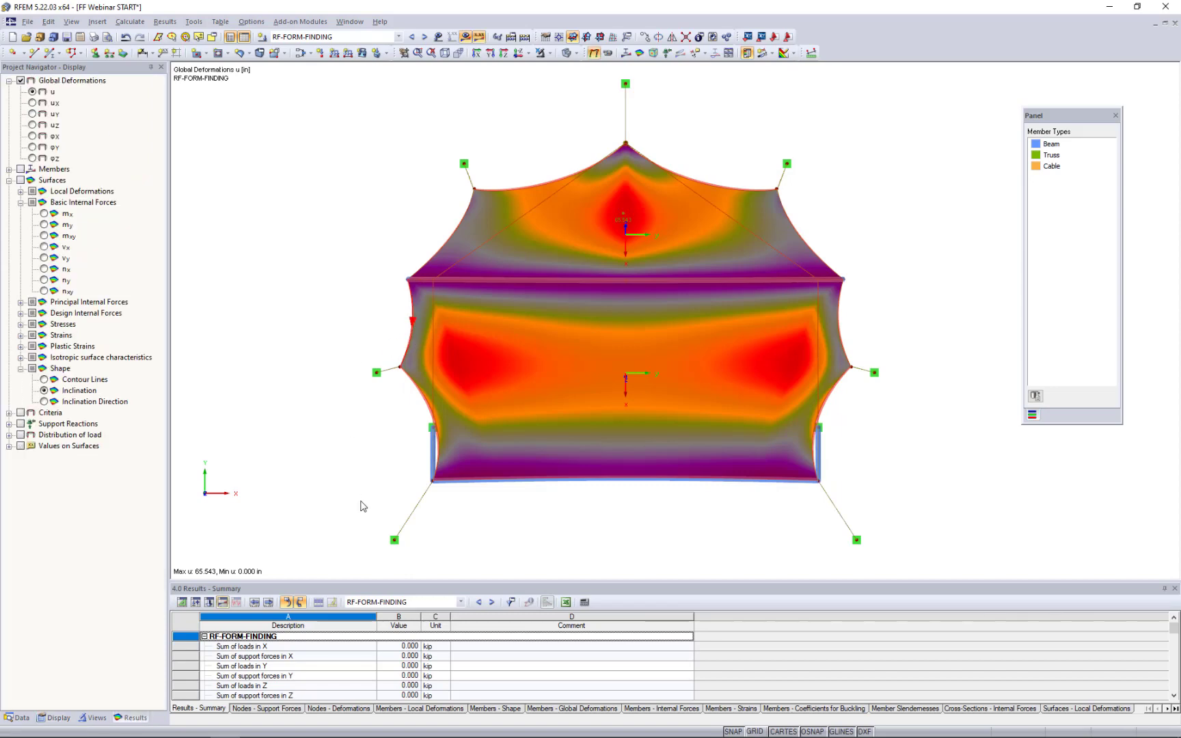
ctrl+middle_drag(607, 367, 774, 116)
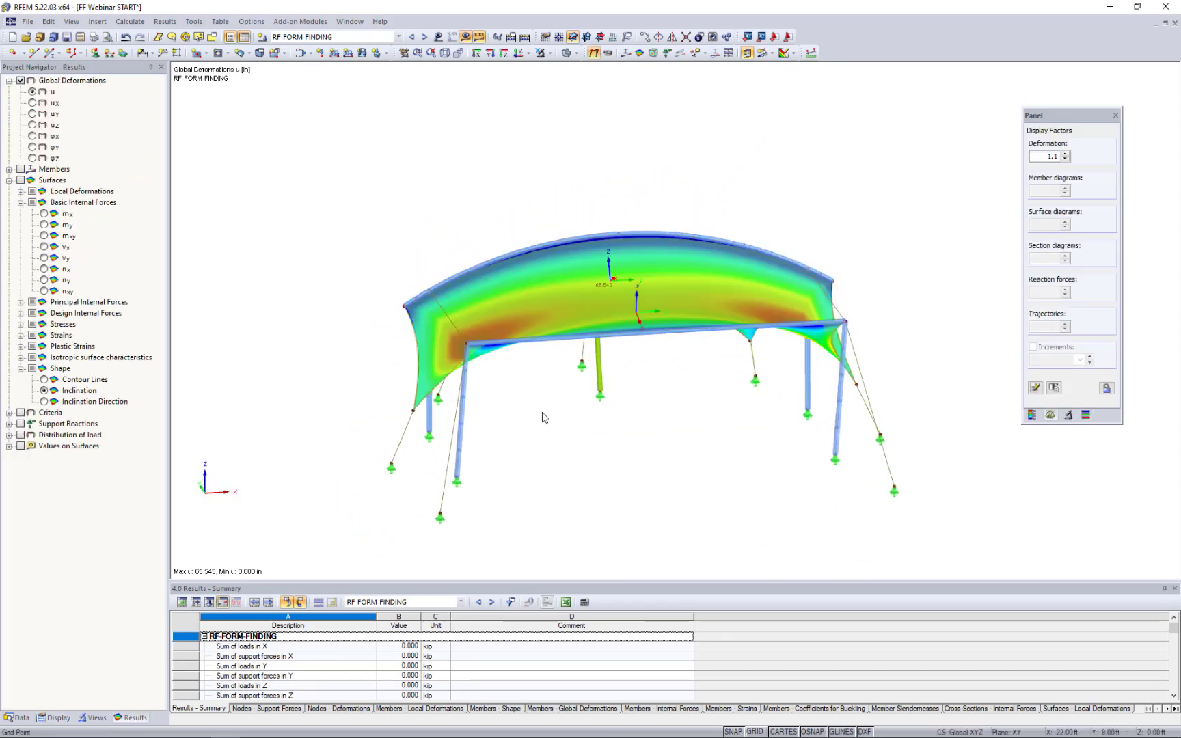
ctrl+middle_drag(545, 418, 737, 369)
Turn off the membrane surfaces' local axis systems and clear the selection.
right_click(633, 296)
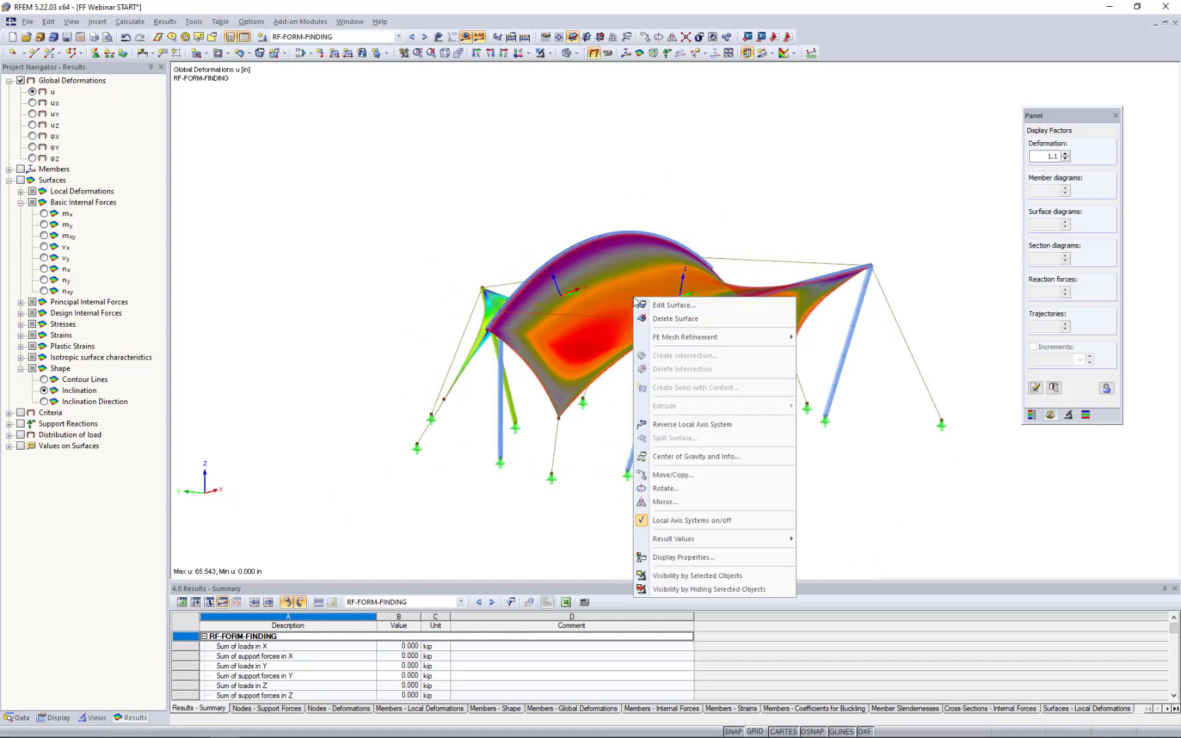
click(678, 529)
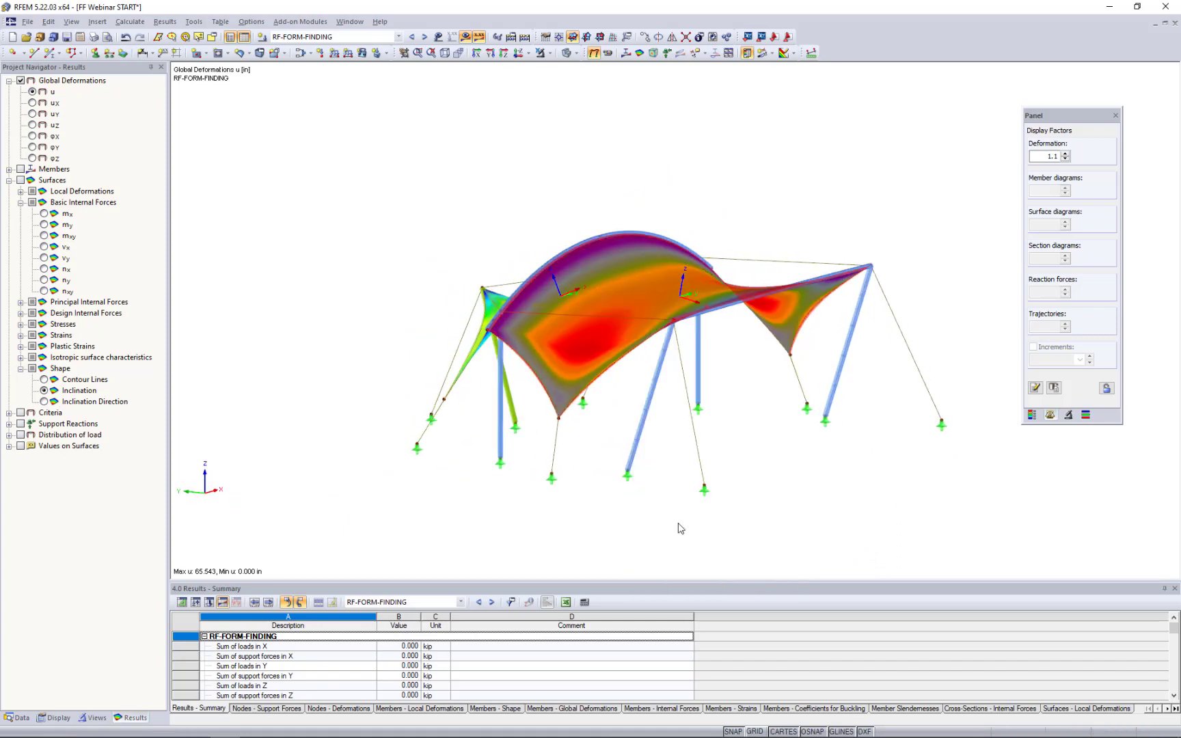
click(736, 420)
View the recalculated shape from the side and set the deformation display factor to 1.
ctrl+middle_drag(333, 257, 500, 199)
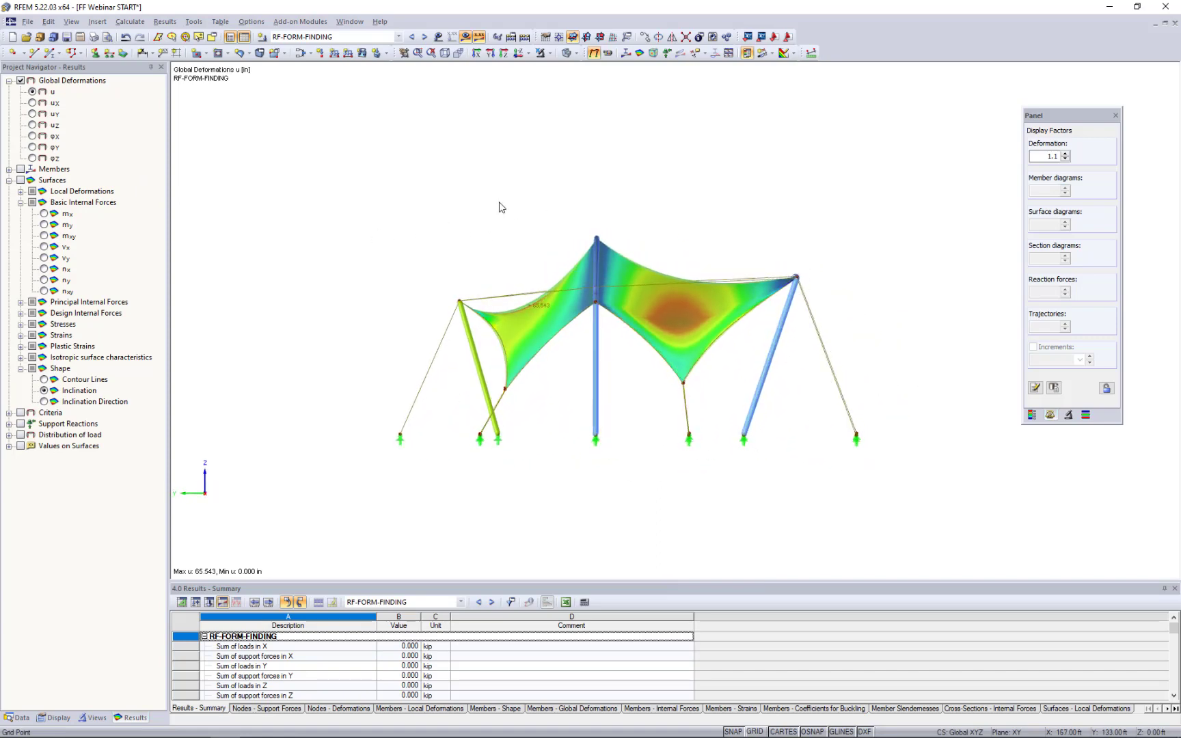
scroll(576, 295, up, 5)
scroll(596, 348, down, 2)
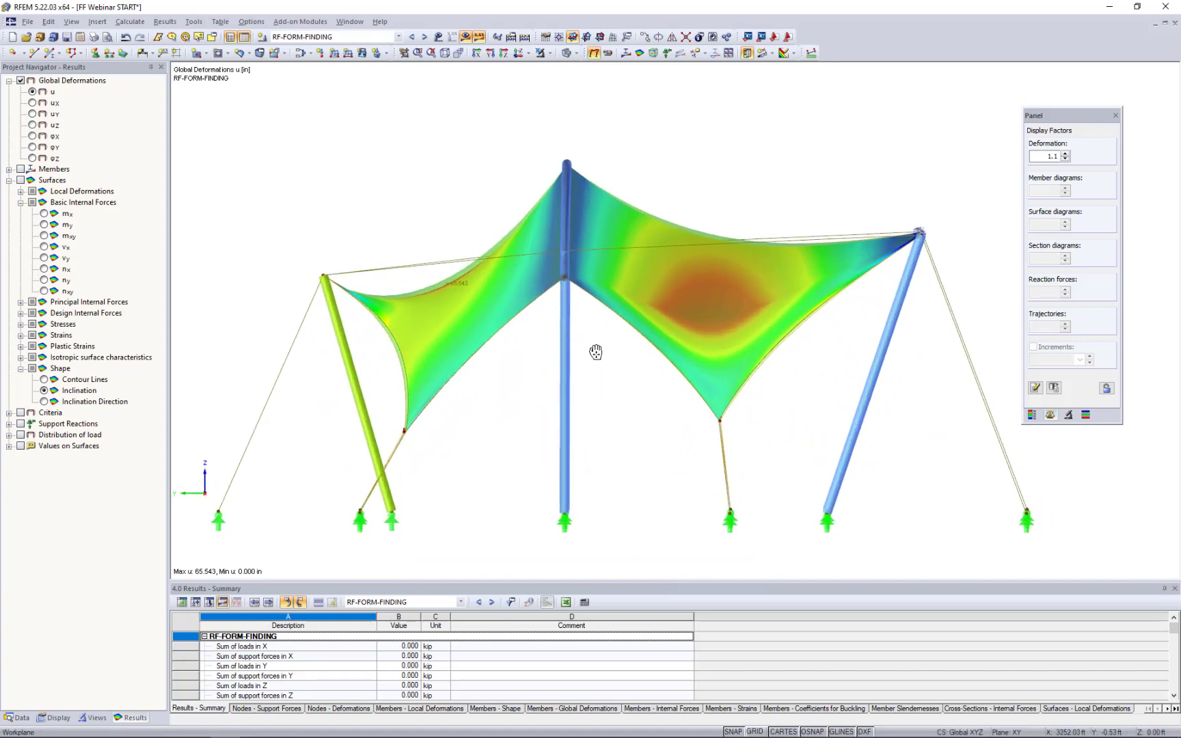
double_click(1039, 155)
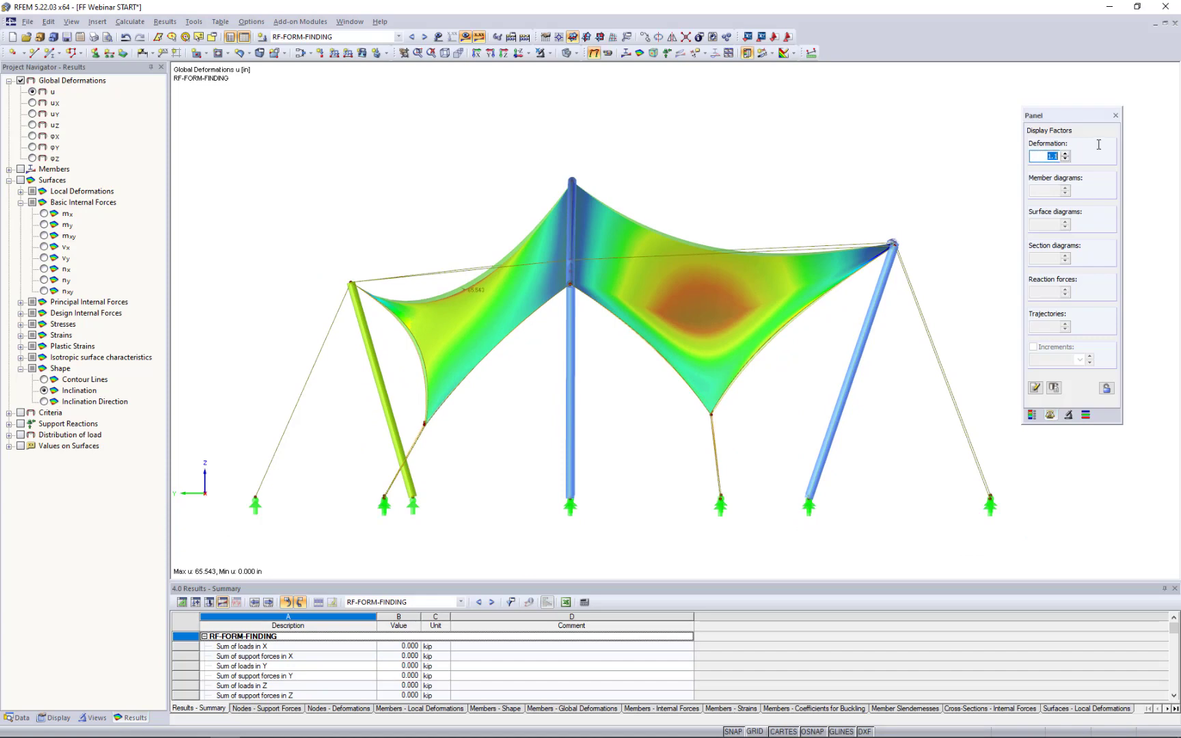
text(1)
key(Return)
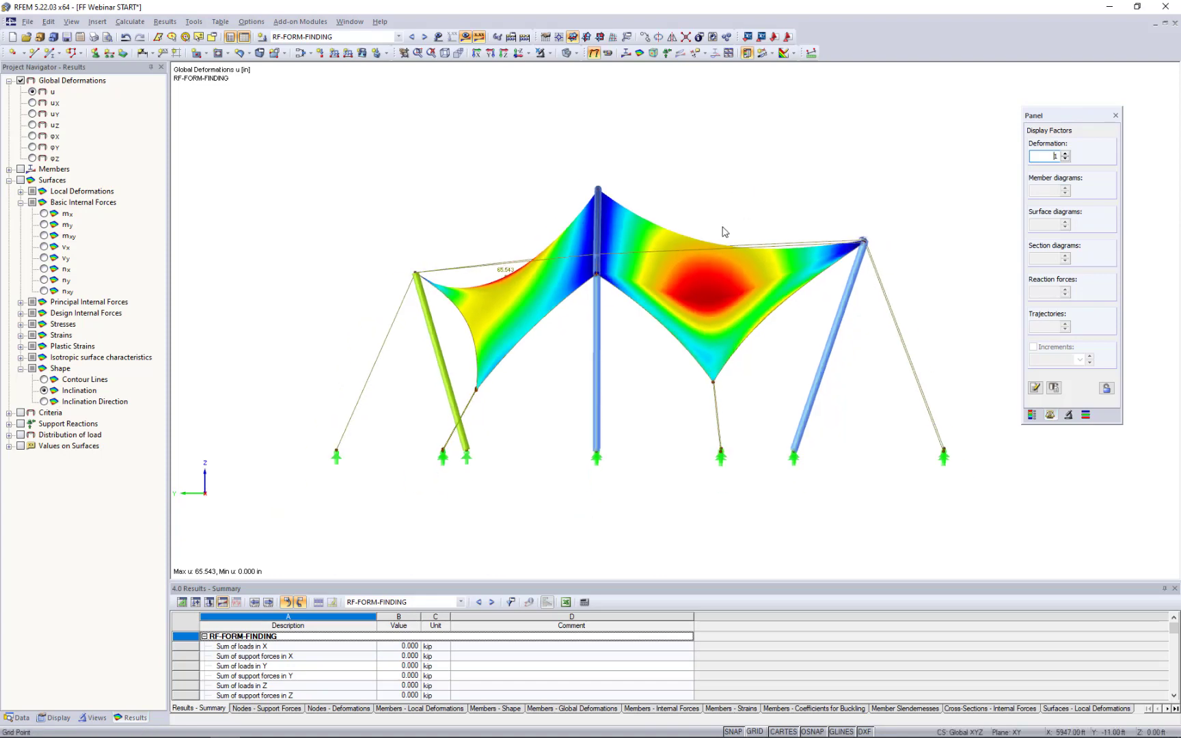
Show the surfaces' basic internal force nx on the structure in 3D together with its colour scale.
ctrl+middle_drag(699, 231, 554, 231)
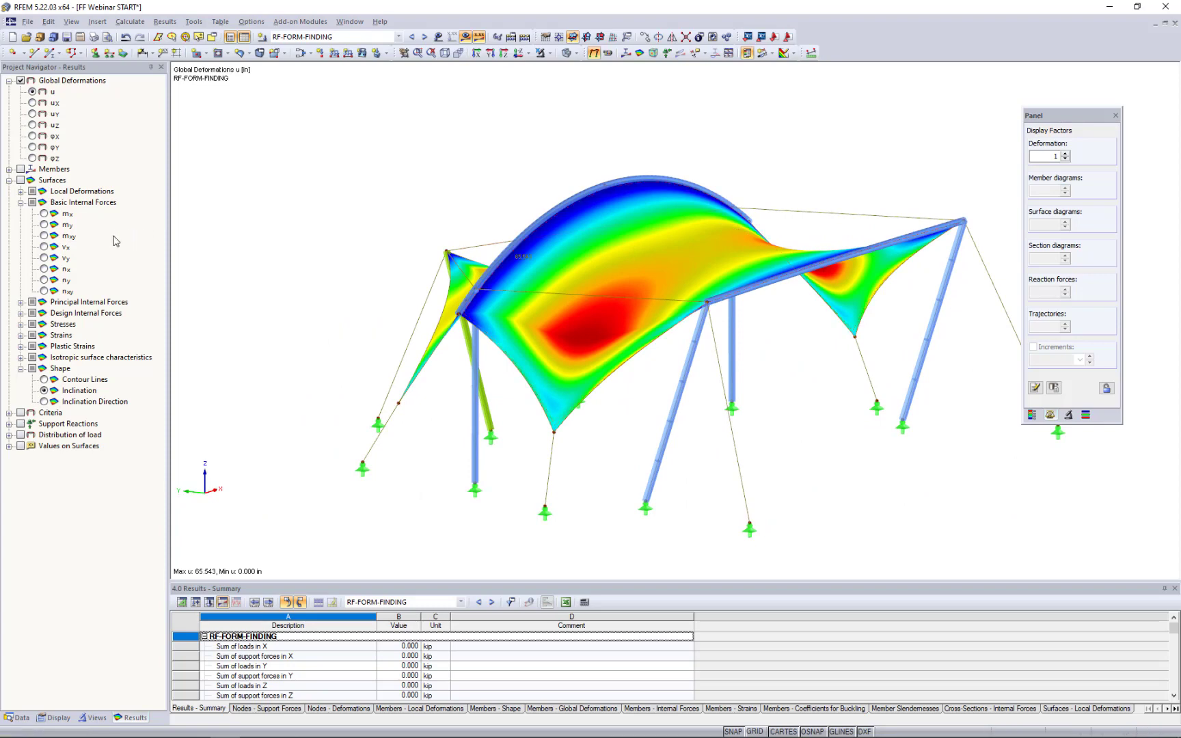
click(21, 181)
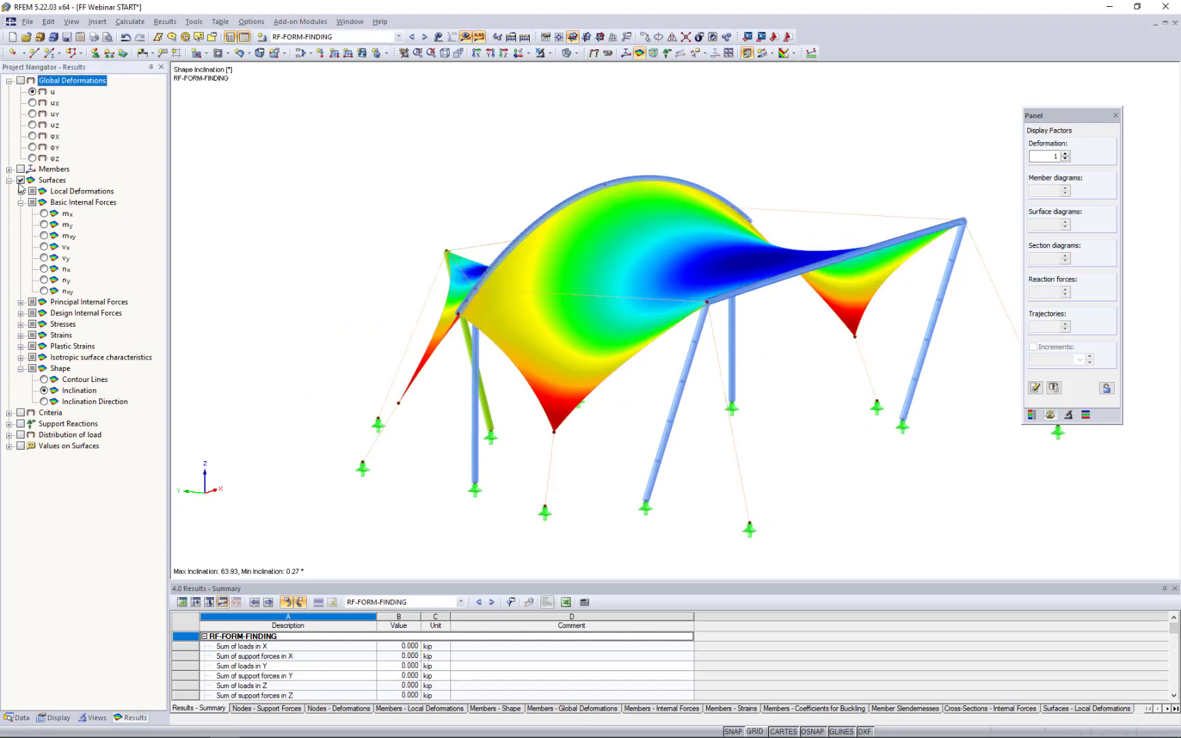
click(44, 270)
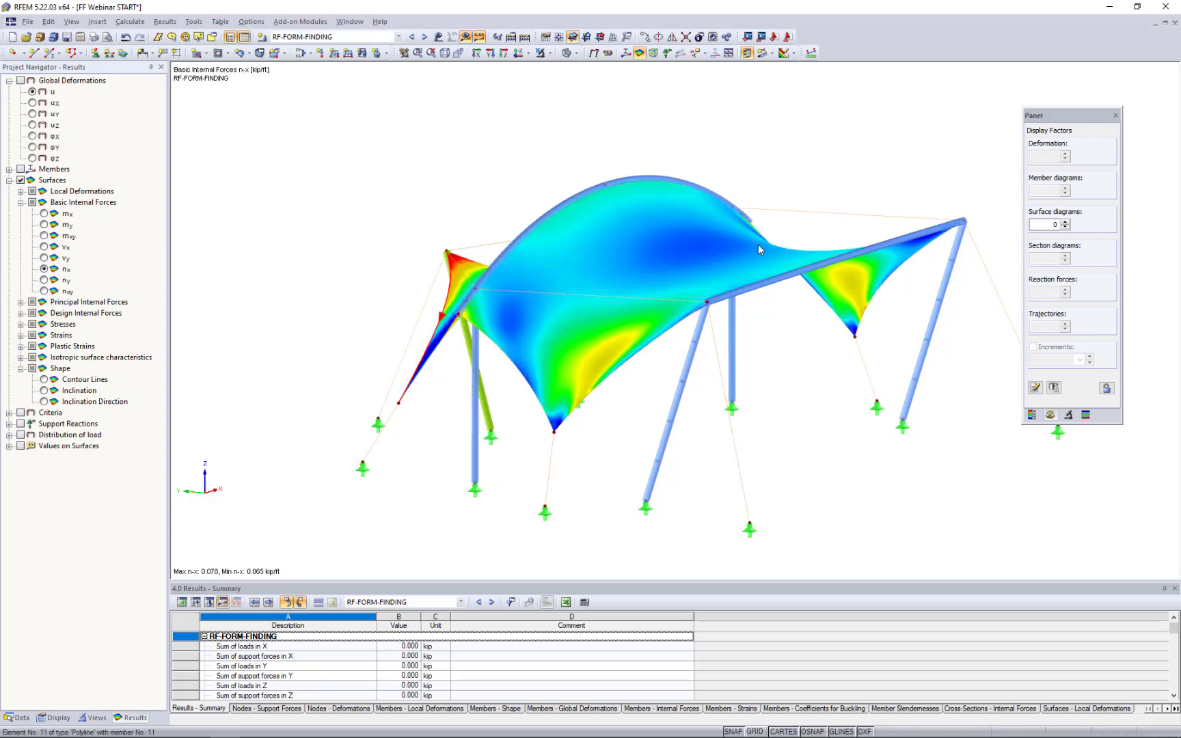
click(1031, 414)
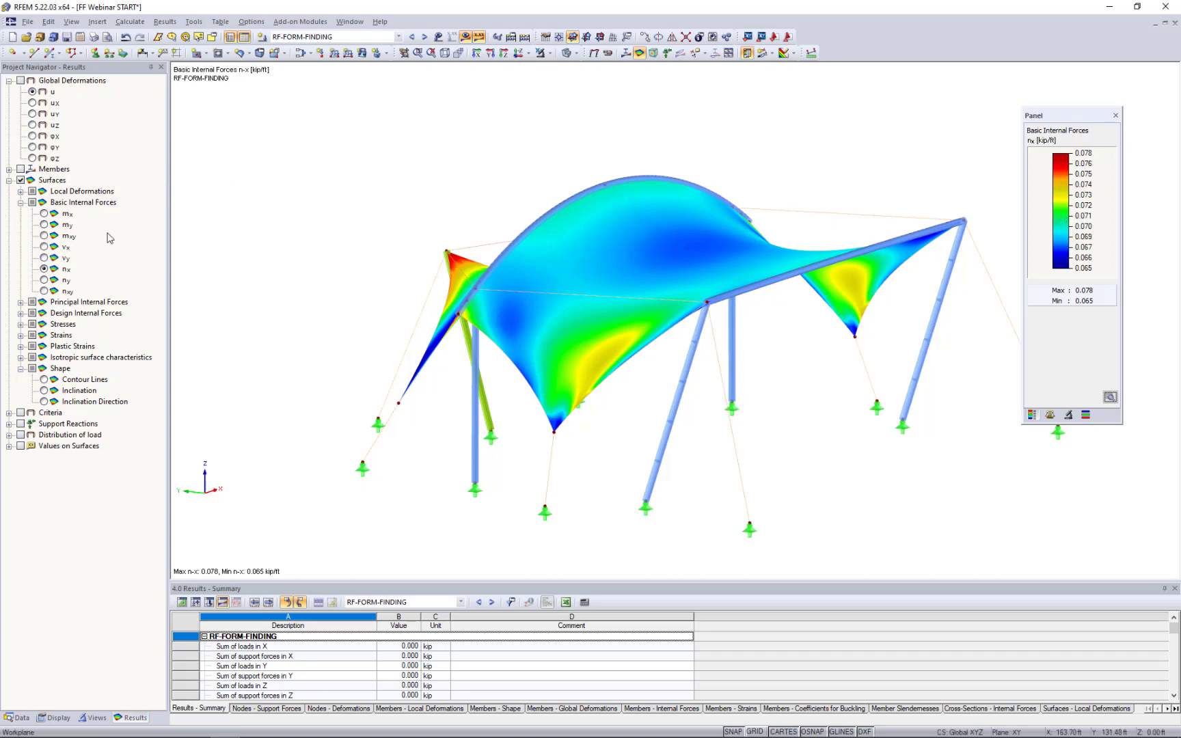
Show the surfaces' basic internal force ny for the form-found shape.
click(43, 281)
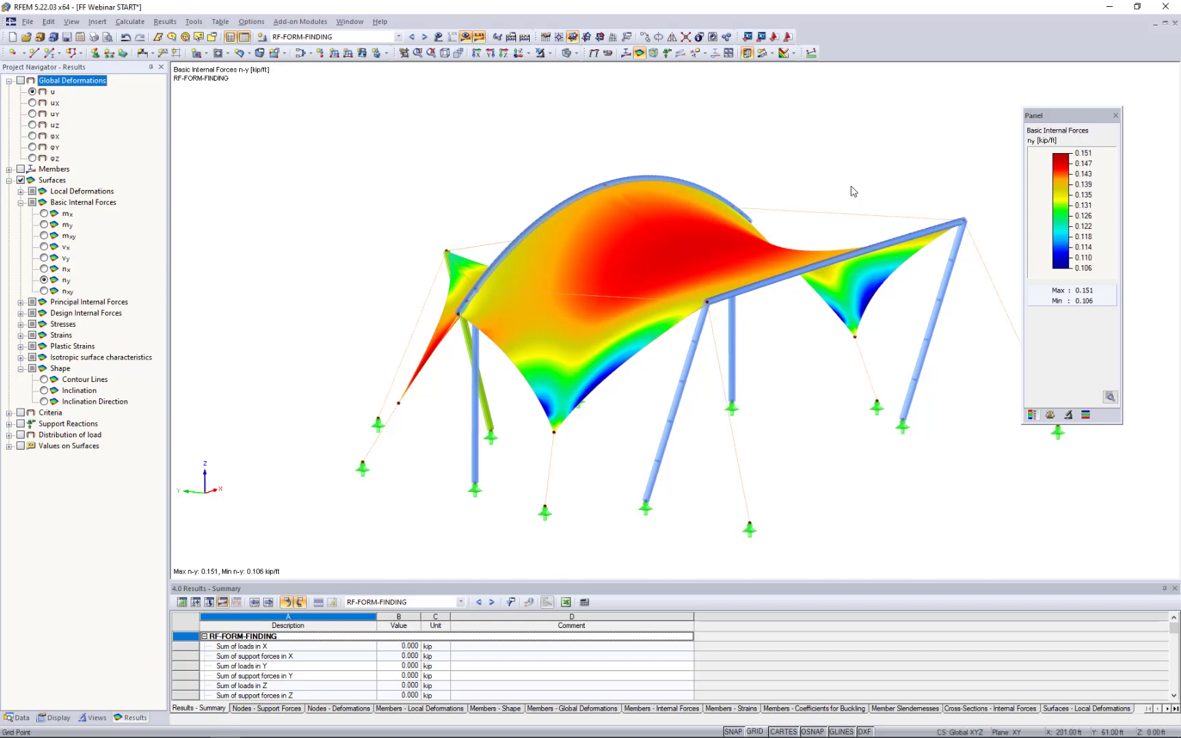
middle_drag(854, 191, 789, 170)
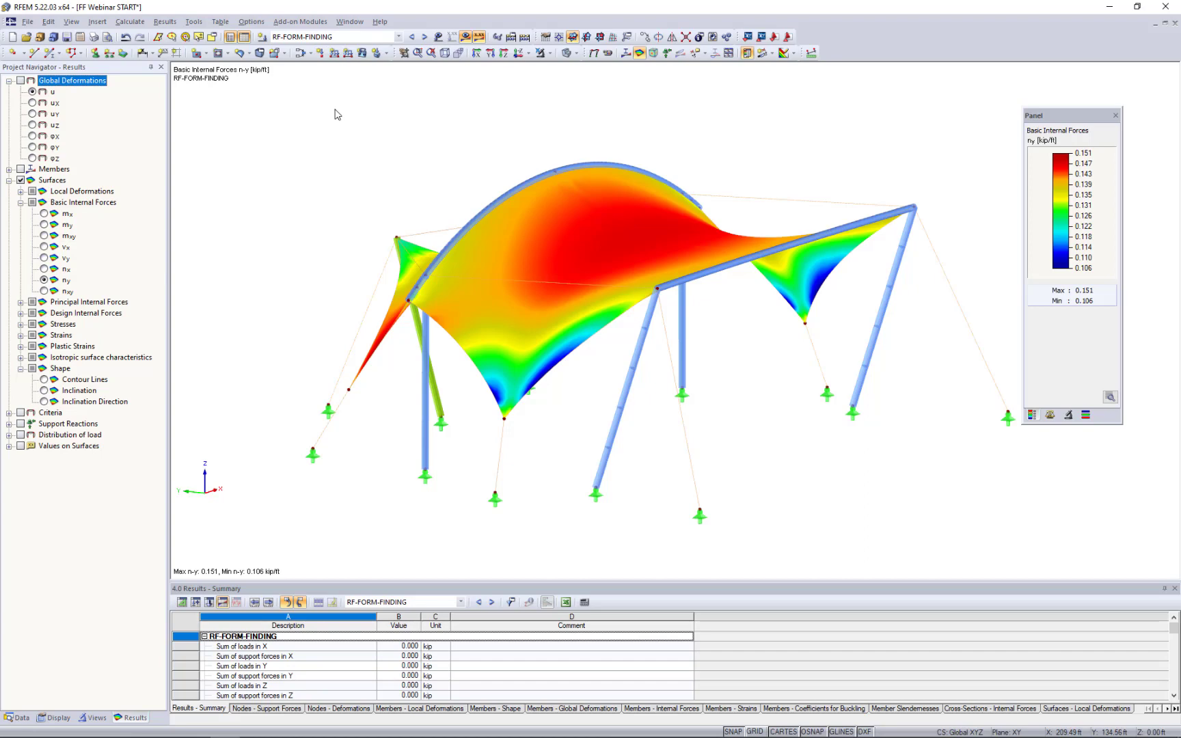
Create load case LC2 named "Snow Load" with the Snow action category.
click(300, 53)
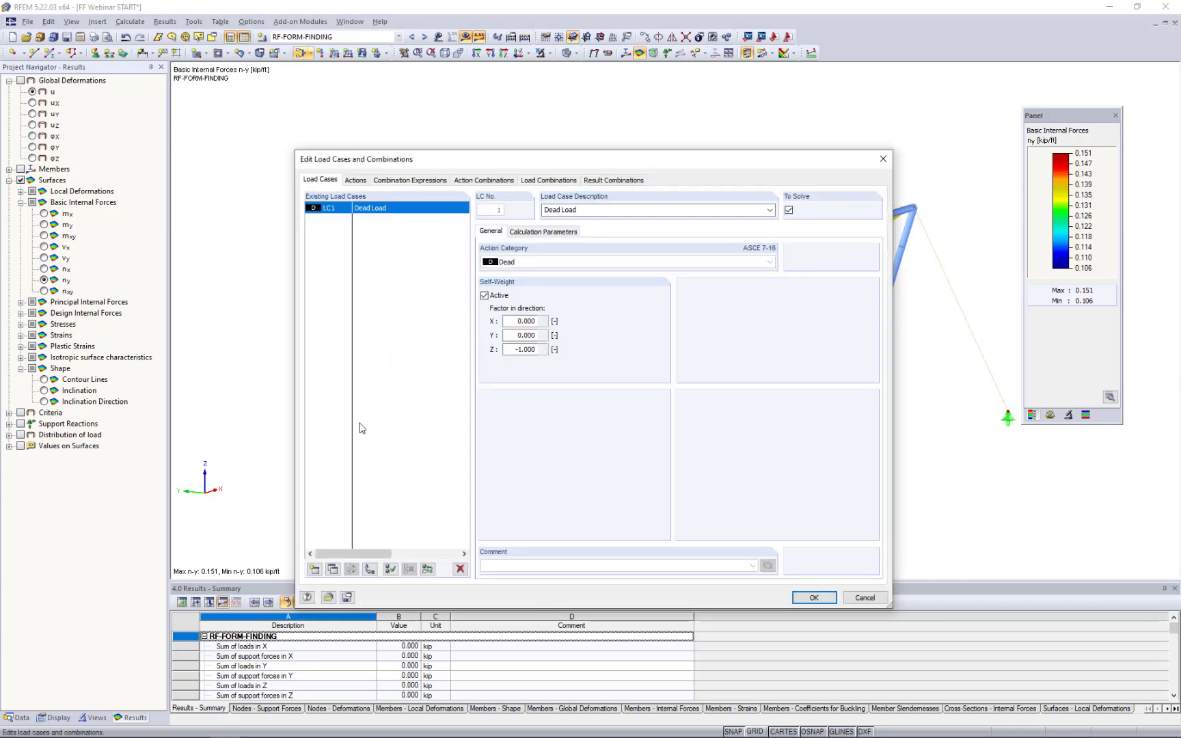
click(315, 570)
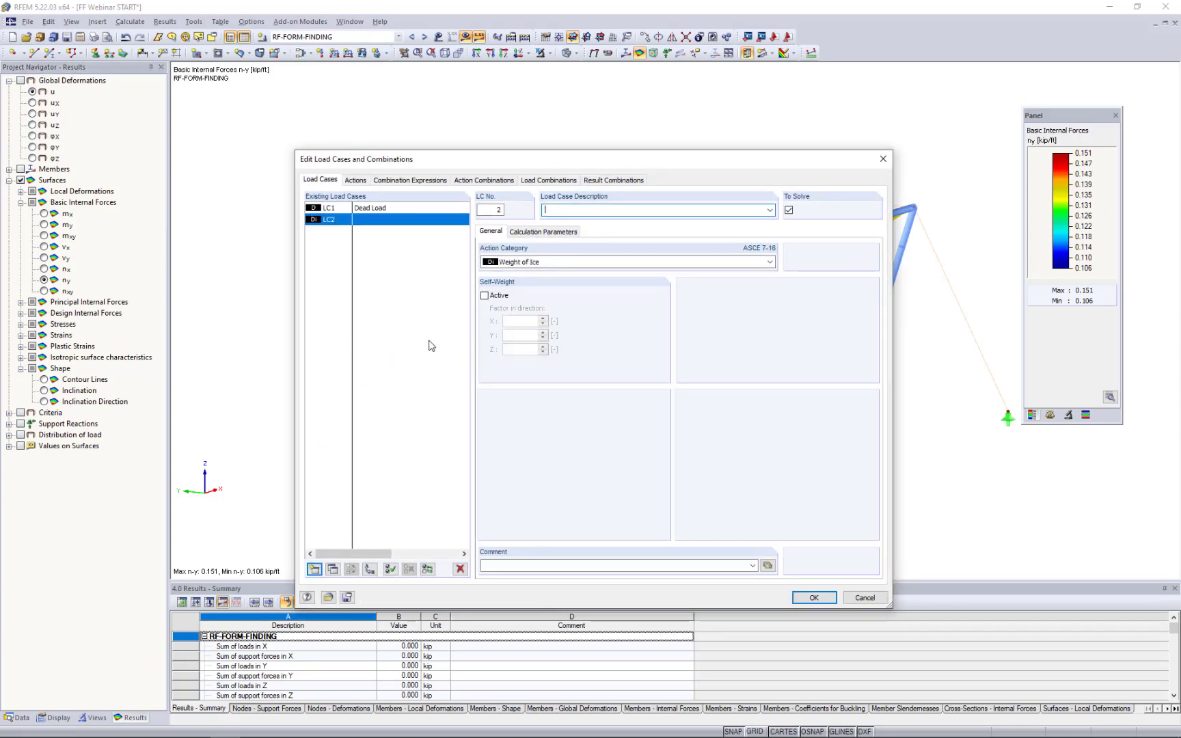
text(Snow Load)
click(544, 265)
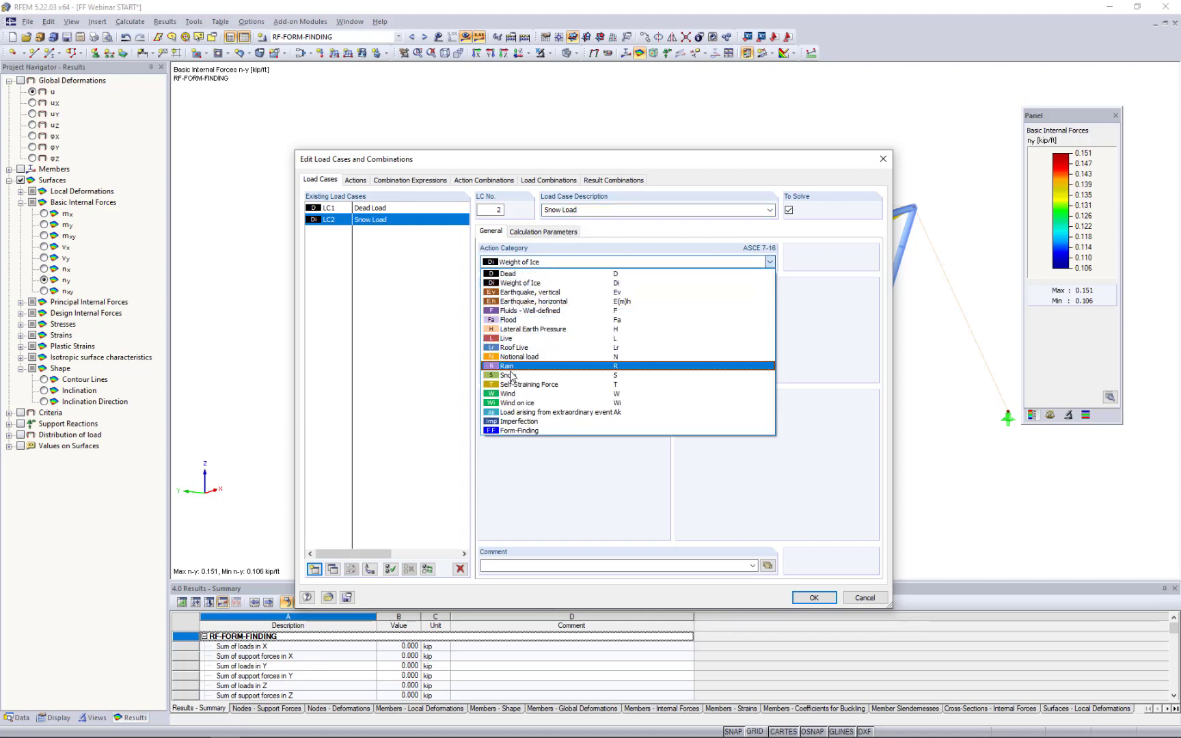
click(511, 376)
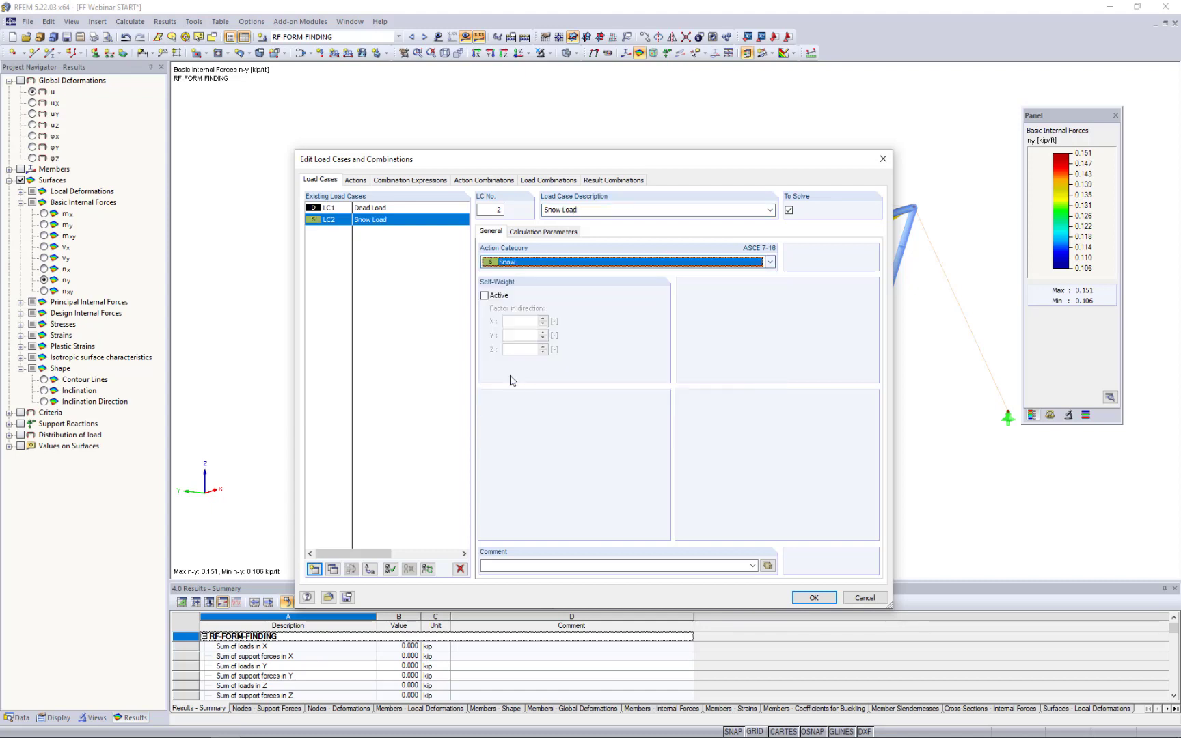
click(814, 598)
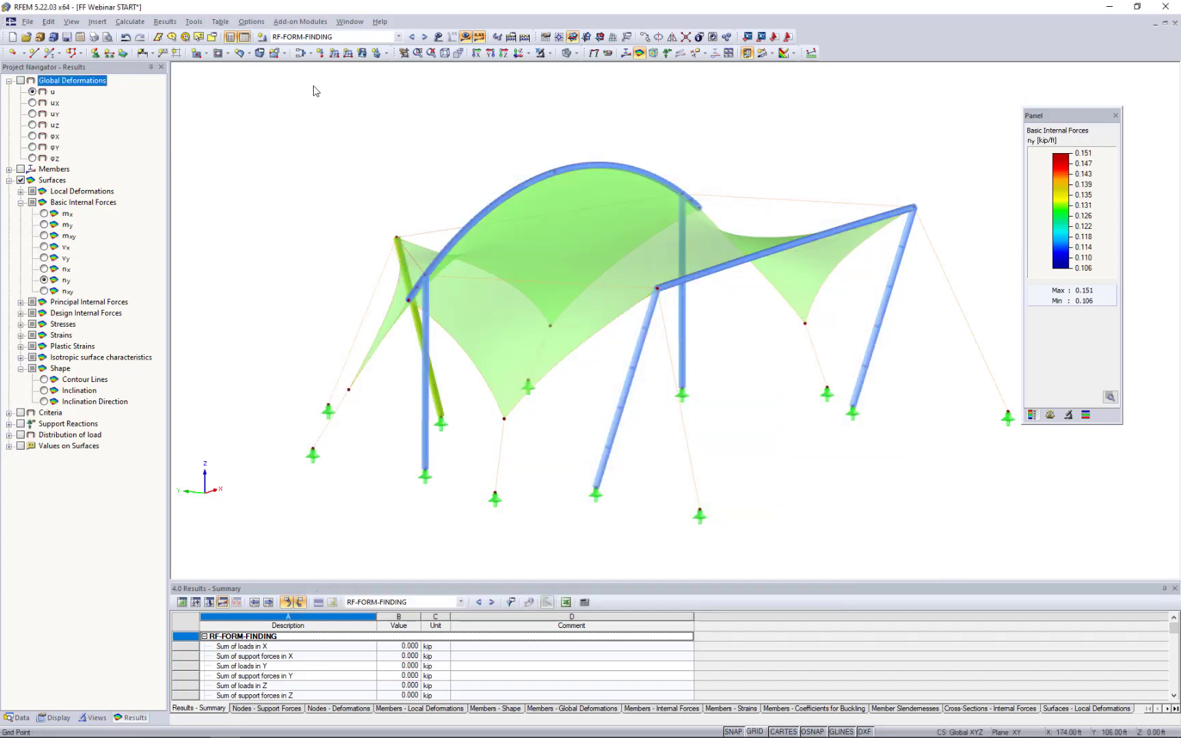
In load case LC2, define a uniform surface force of -0.006 ksf in global direction ZP, related to the projected area.
scroll(317, 37, up, 1)
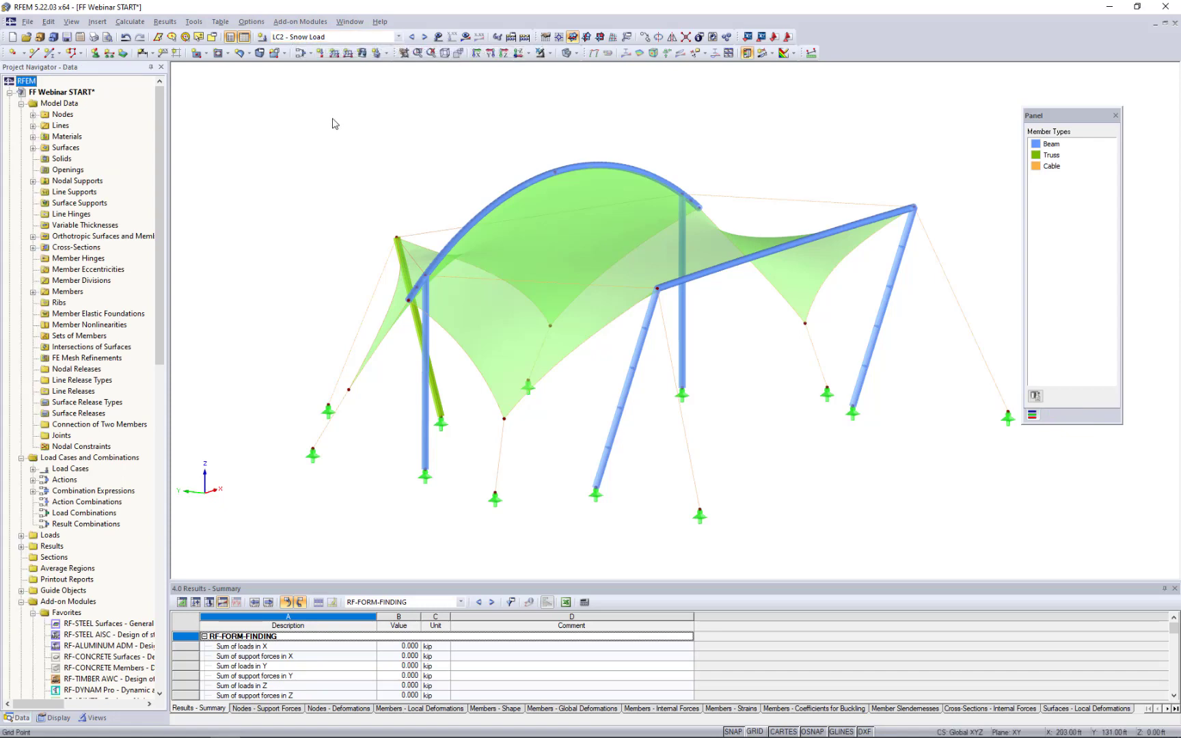
click(362, 54)
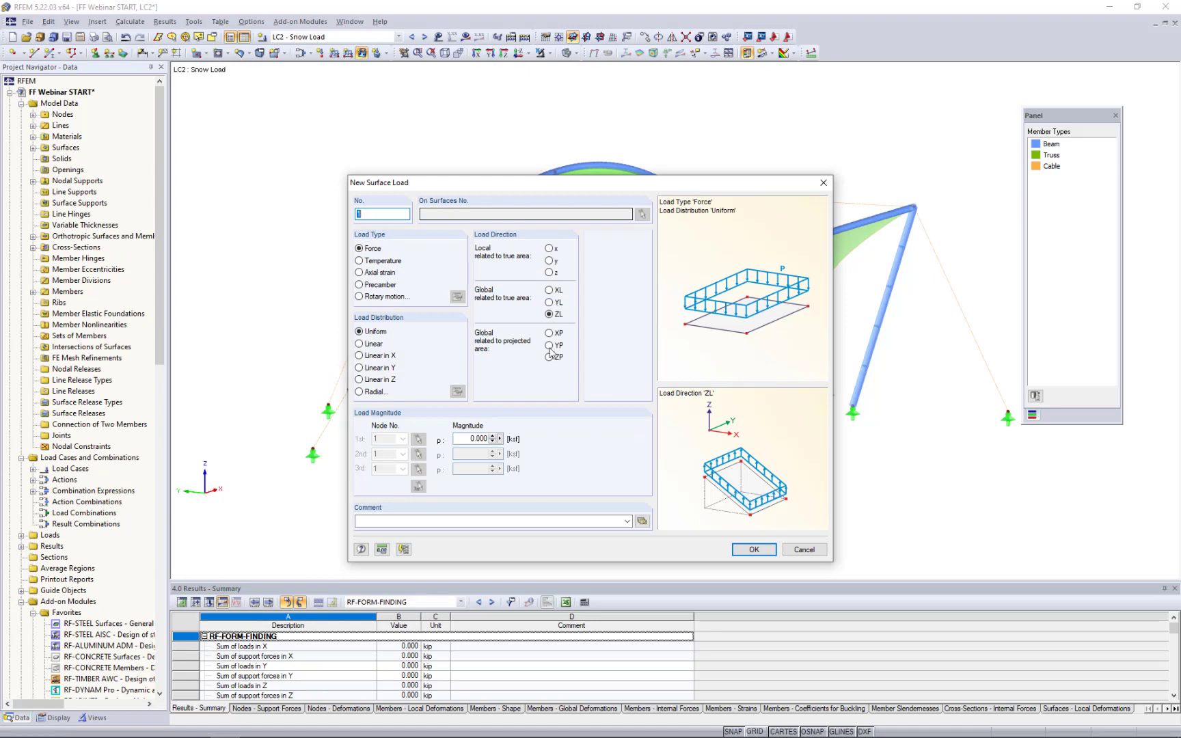
click(549, 358)
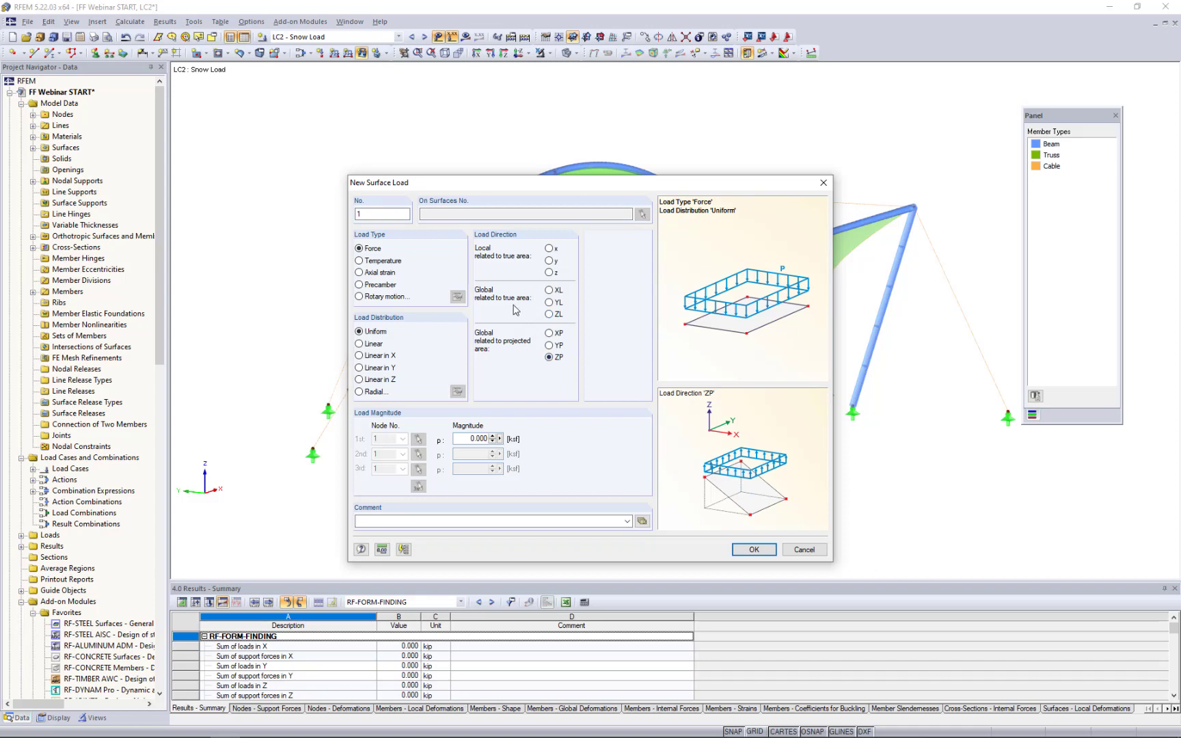
drag(518, 185, 827, 167)
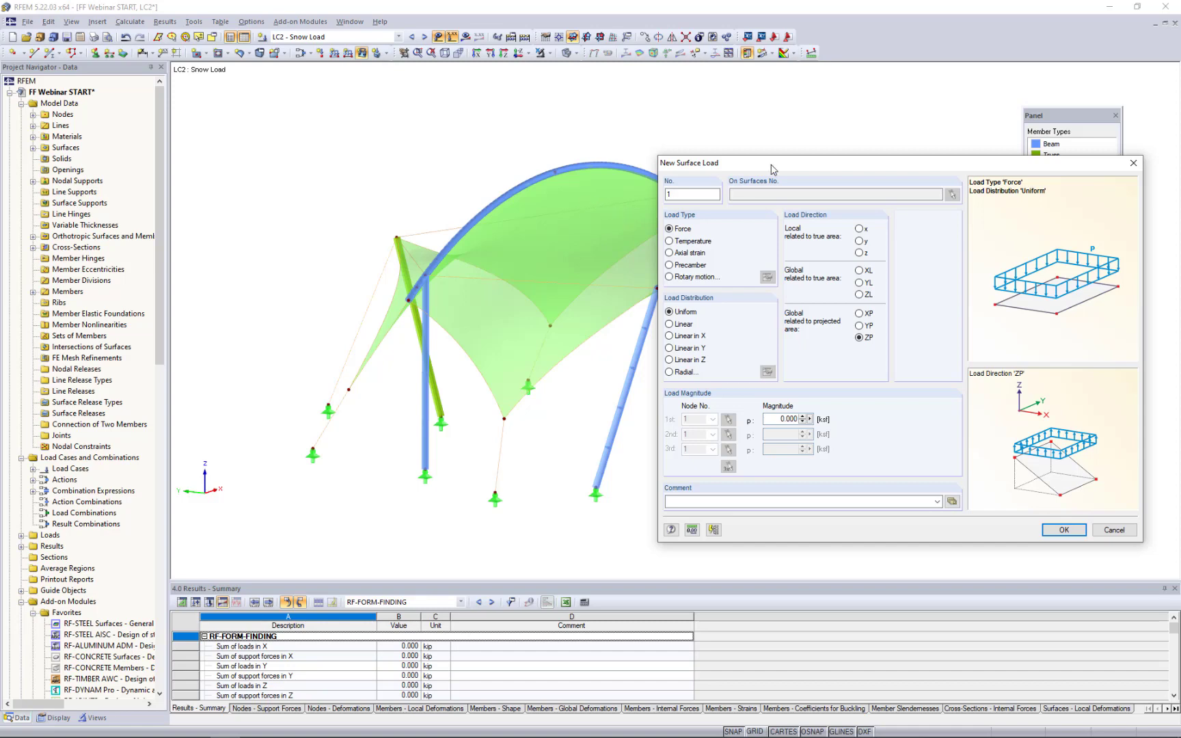
drag(771, 169, 522, 149)
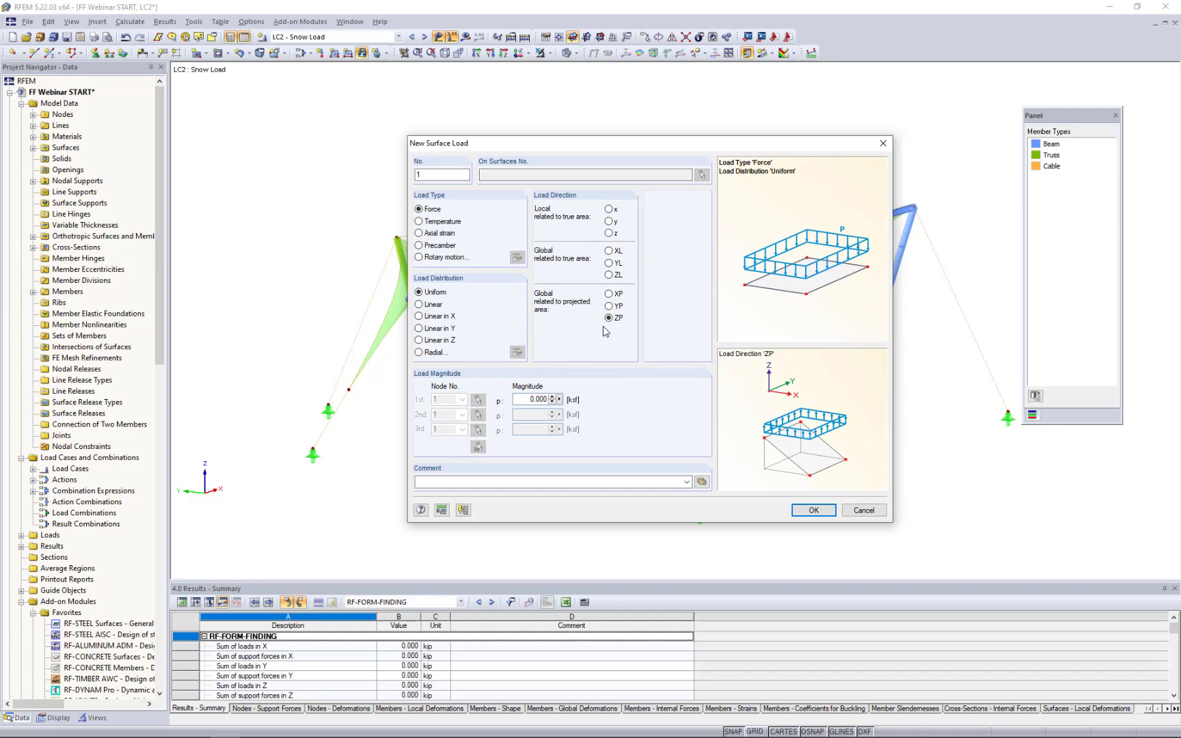
double_click(529, 400)
text(-0.0)
click(811, 511)
Apply the snow surface load to both membrane surfaces, one on each side of the arch.
click(634, 260)
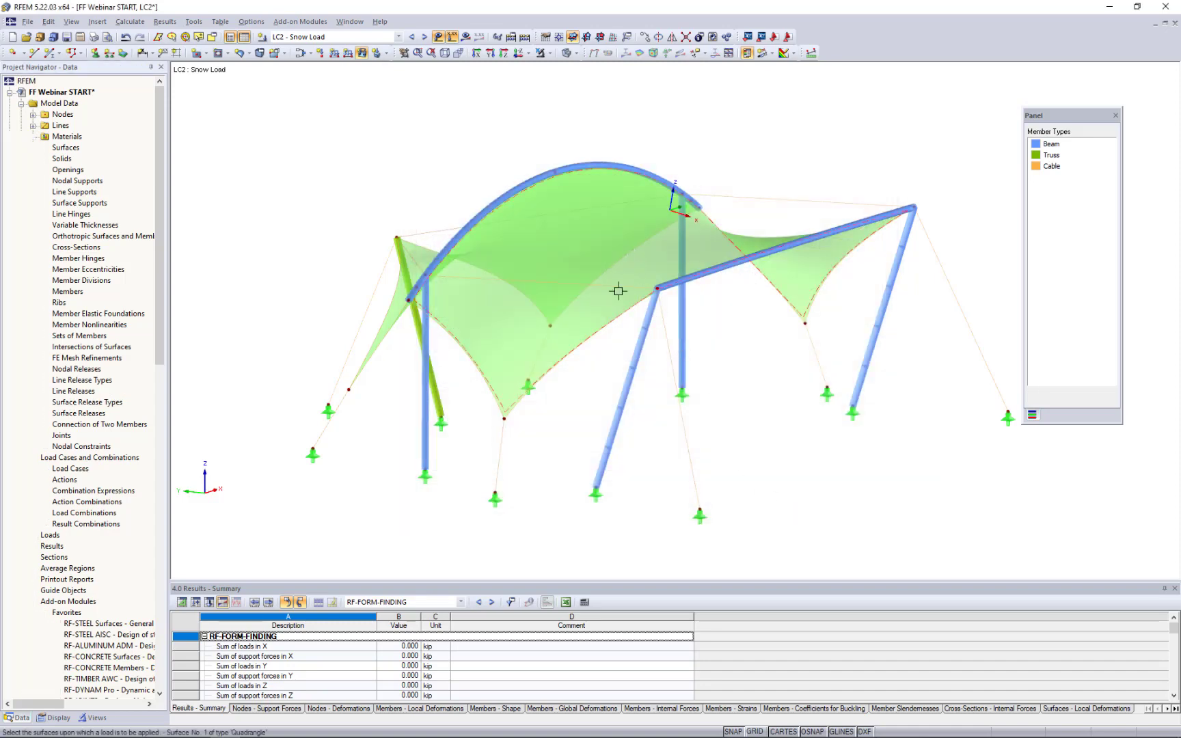
ctrl+middle_drag(569, 416, 698, 423)
scroll(695, 422, down, 1)
click(489, 280)
right_click(492, 421)
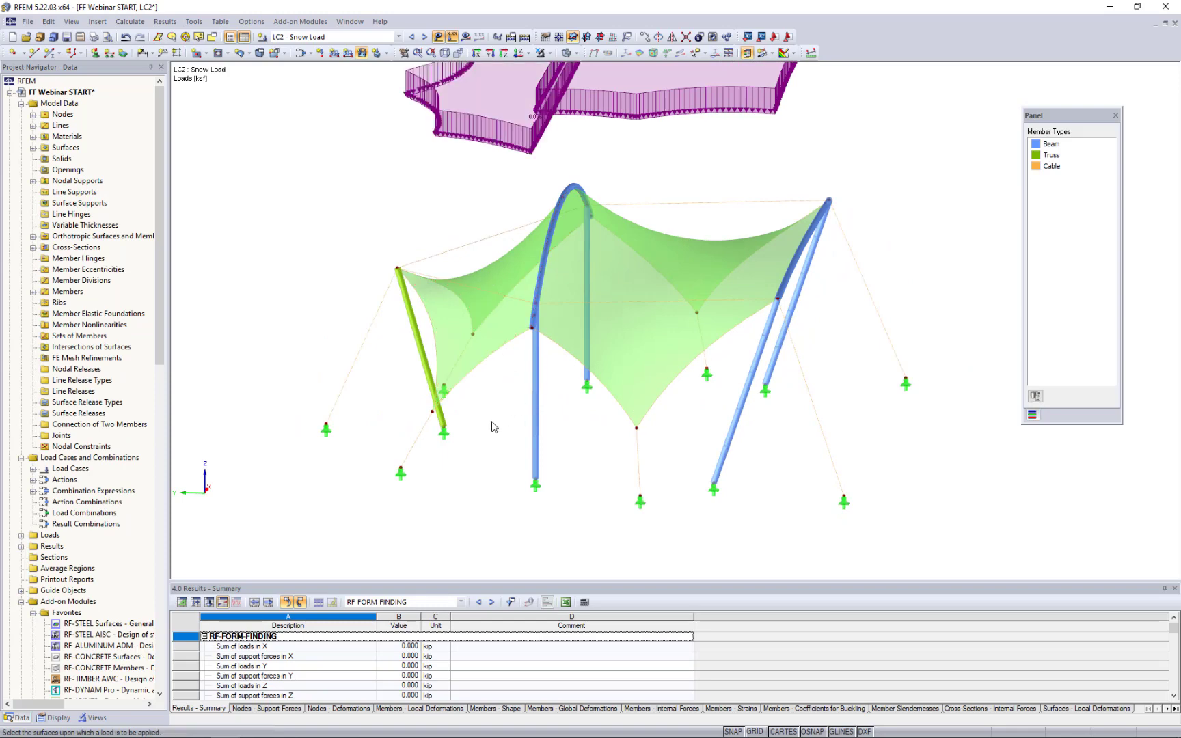
Examine the projected snow load from the side, then in the reverse Z-direction with the model displayed as wireframe.
ctrl+middle_drag(496, 459, 660, 315)
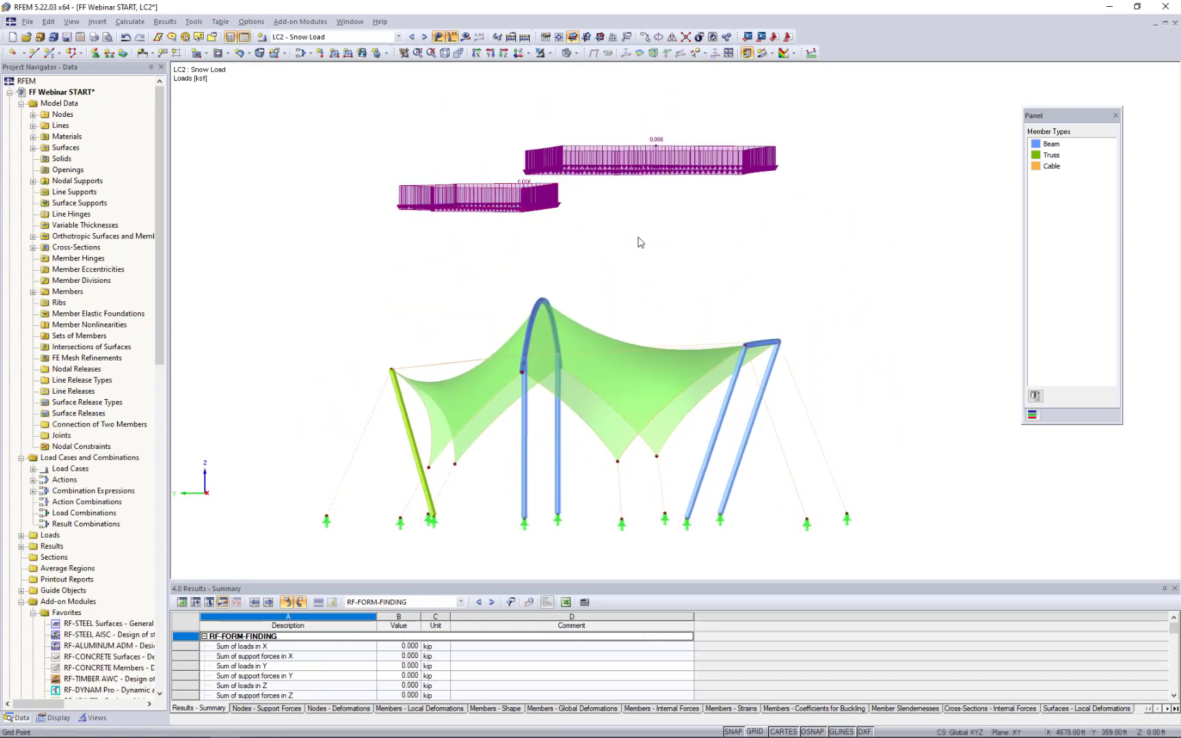
ctrl+middle_drag(854, 254, 725, 292)
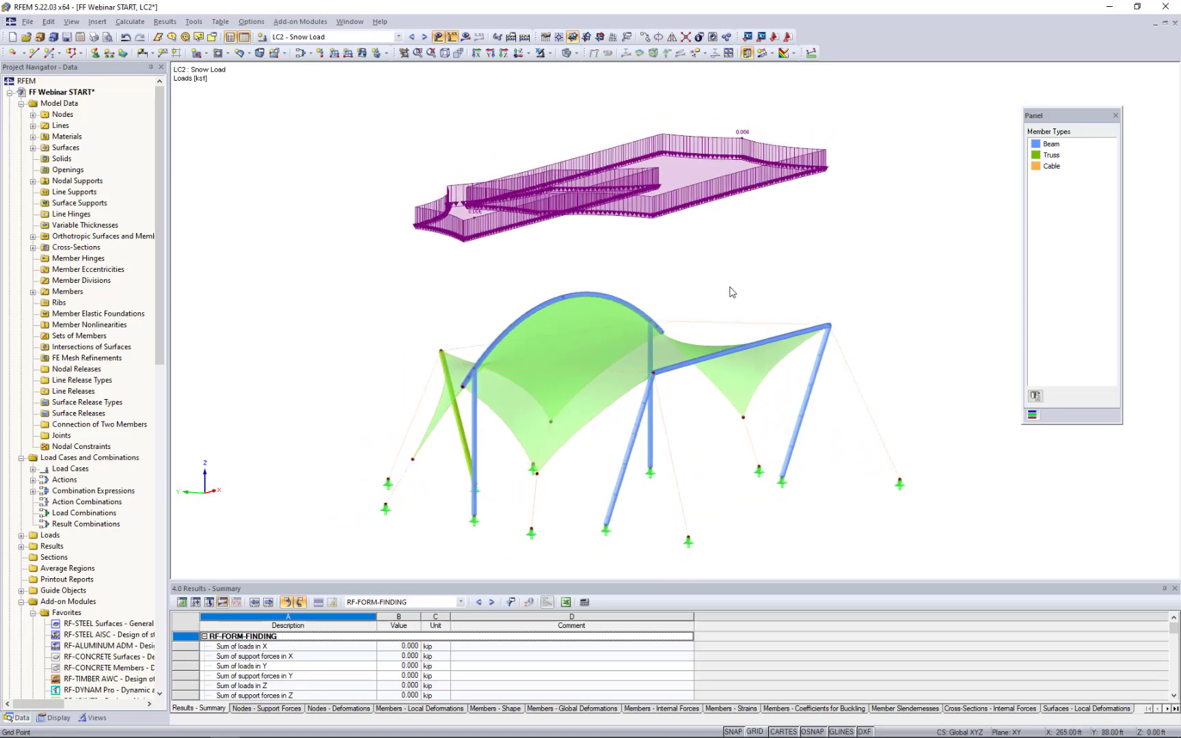
click(519, 56)
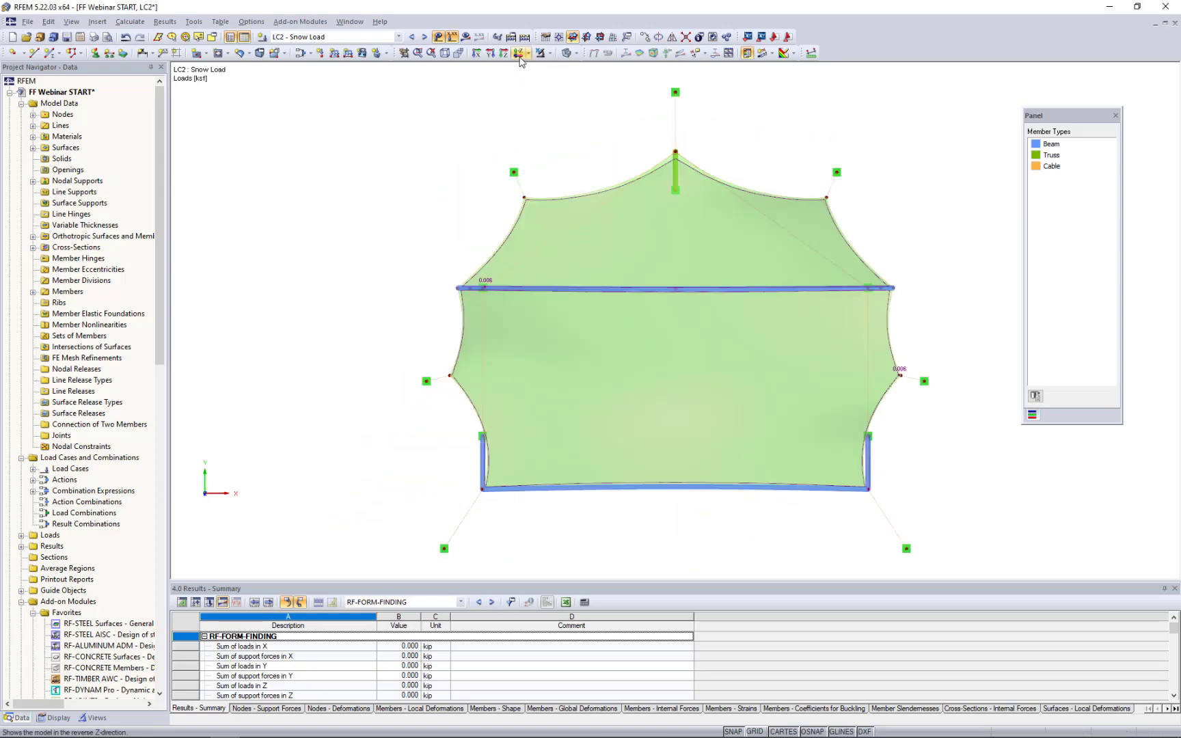
click(576, 54)
click(580, 73)
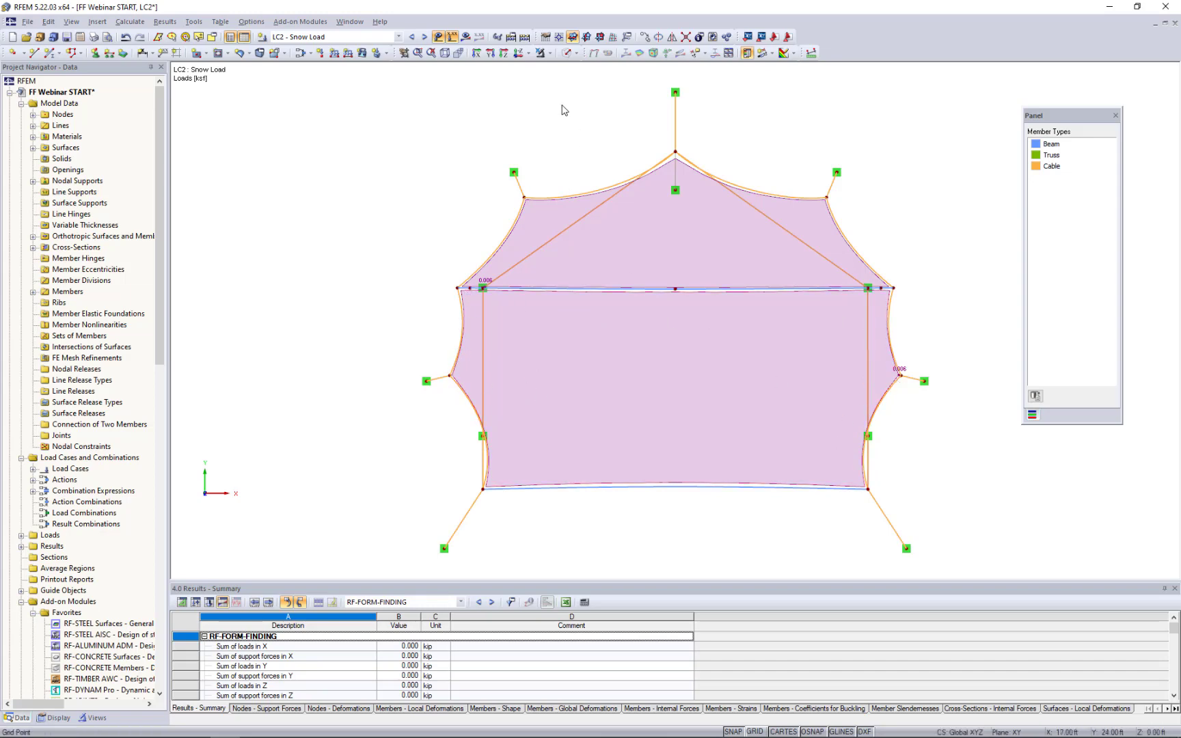
Calculate the LC2 snow load case and inspect the membrane's ny forces in 3D.
click(464, 38)
click(562, 391)
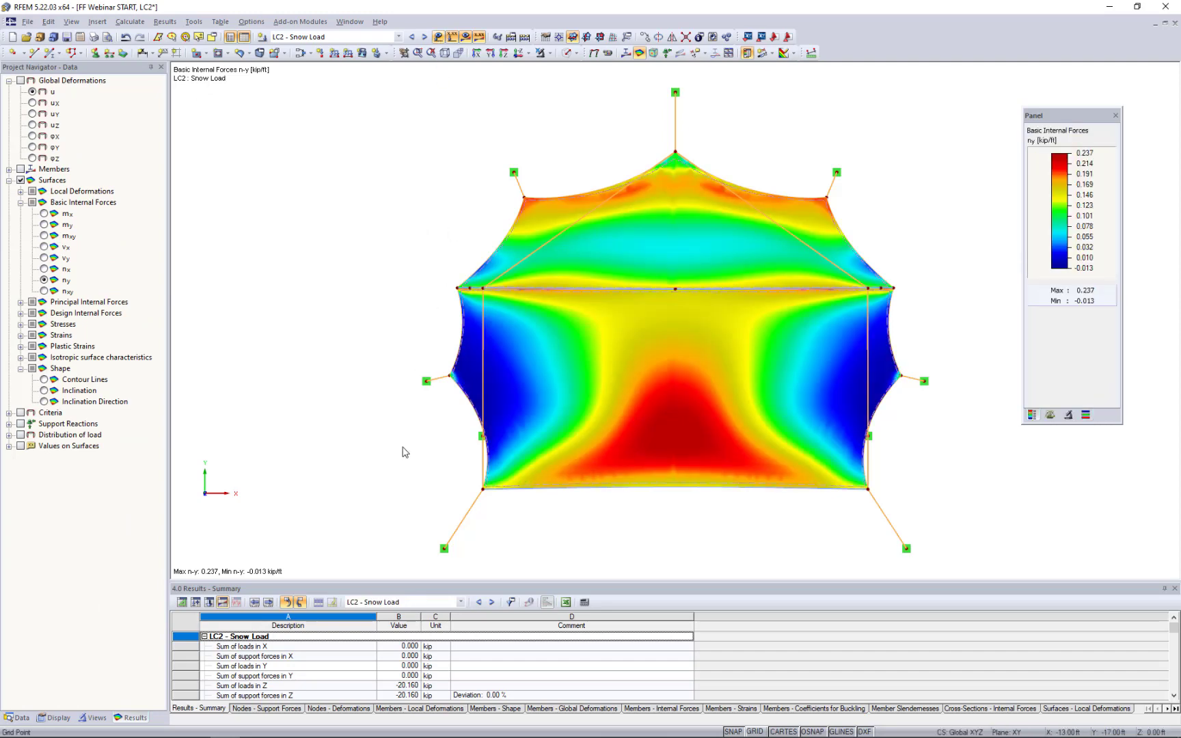
ctrl+middle_drag(404, 449, 648, 176)
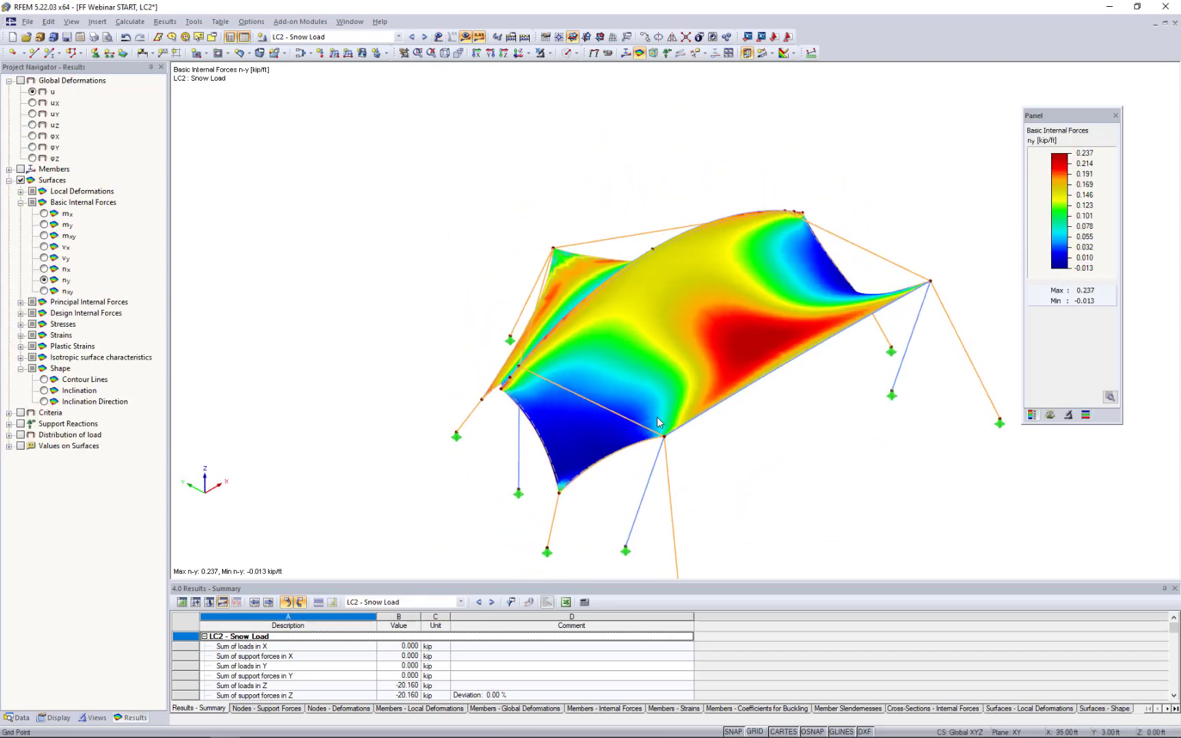
ctrl+middle_drag(661, 423, 711, 271)
scroll(712, 271, down, 1)
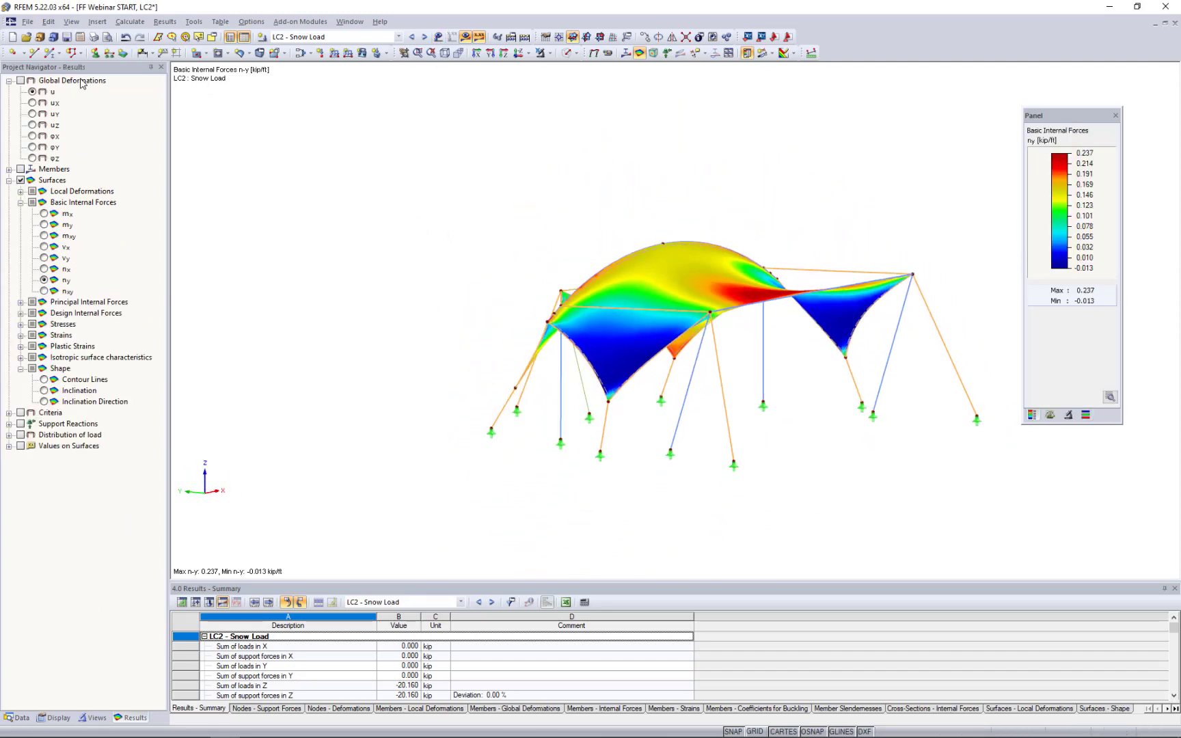
Show the global deformations u under snow load at a deformation display factor of 1 and examine the deflected membrane.
click(21, 81)
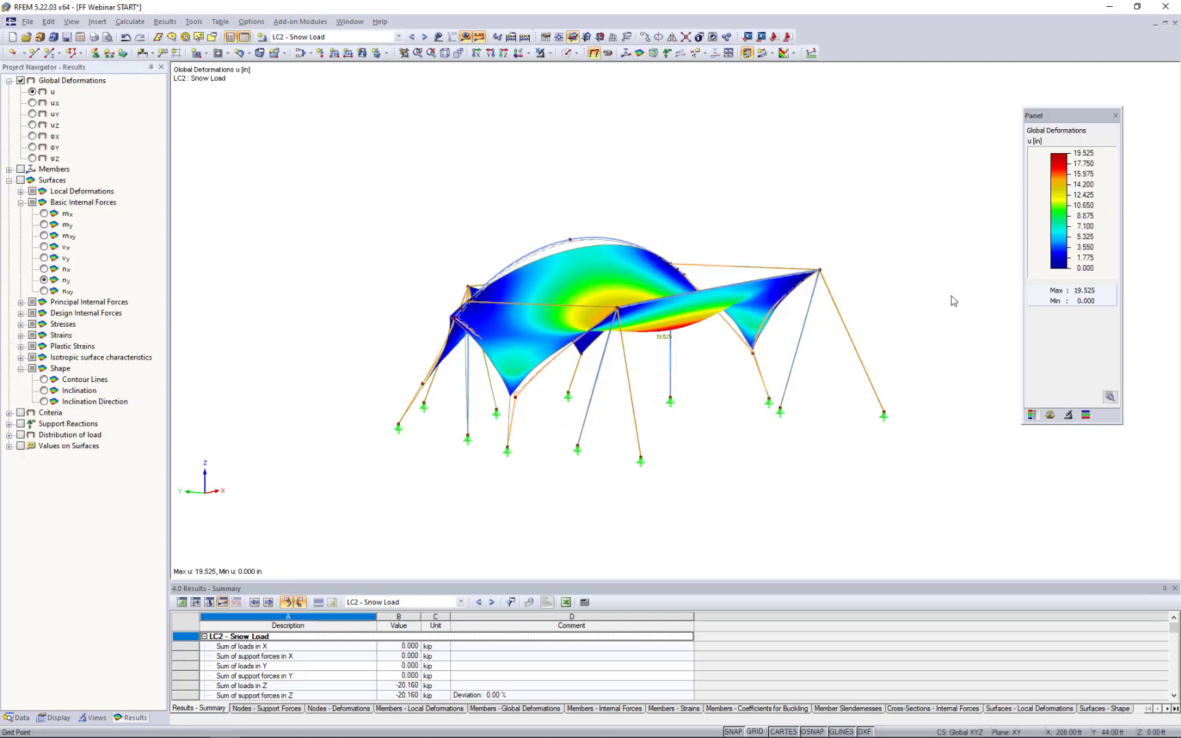
click(1048, 413)
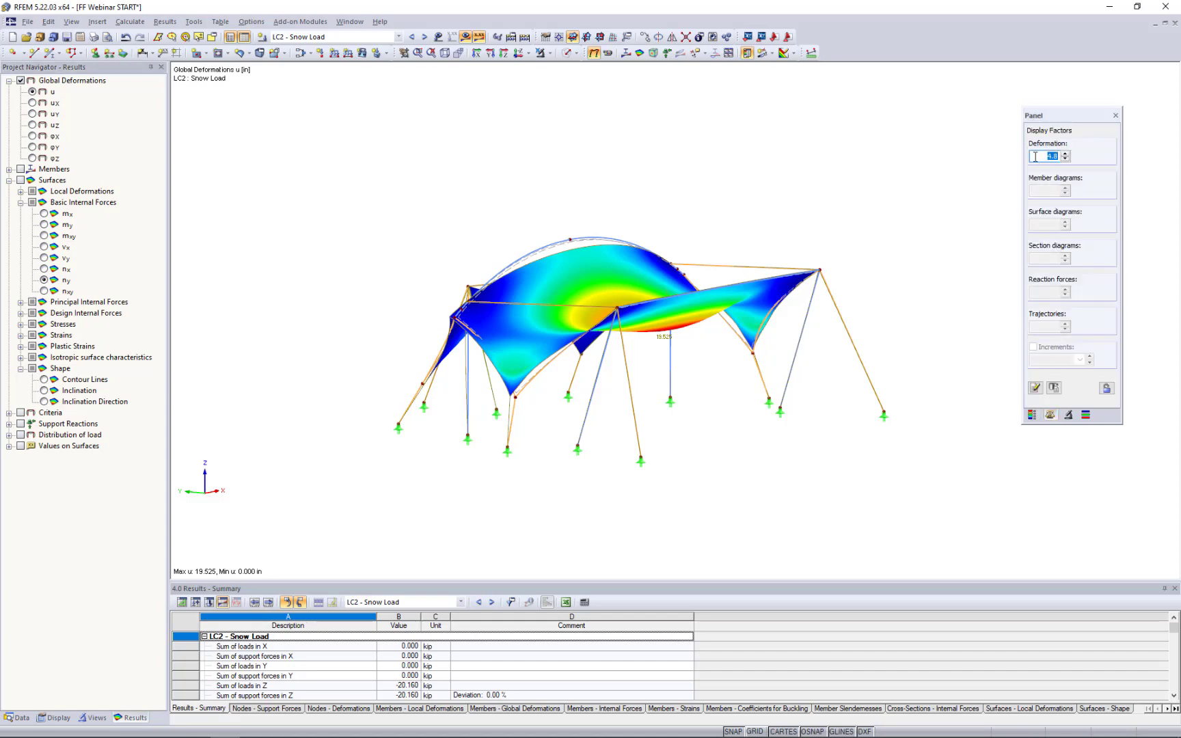
text(1)
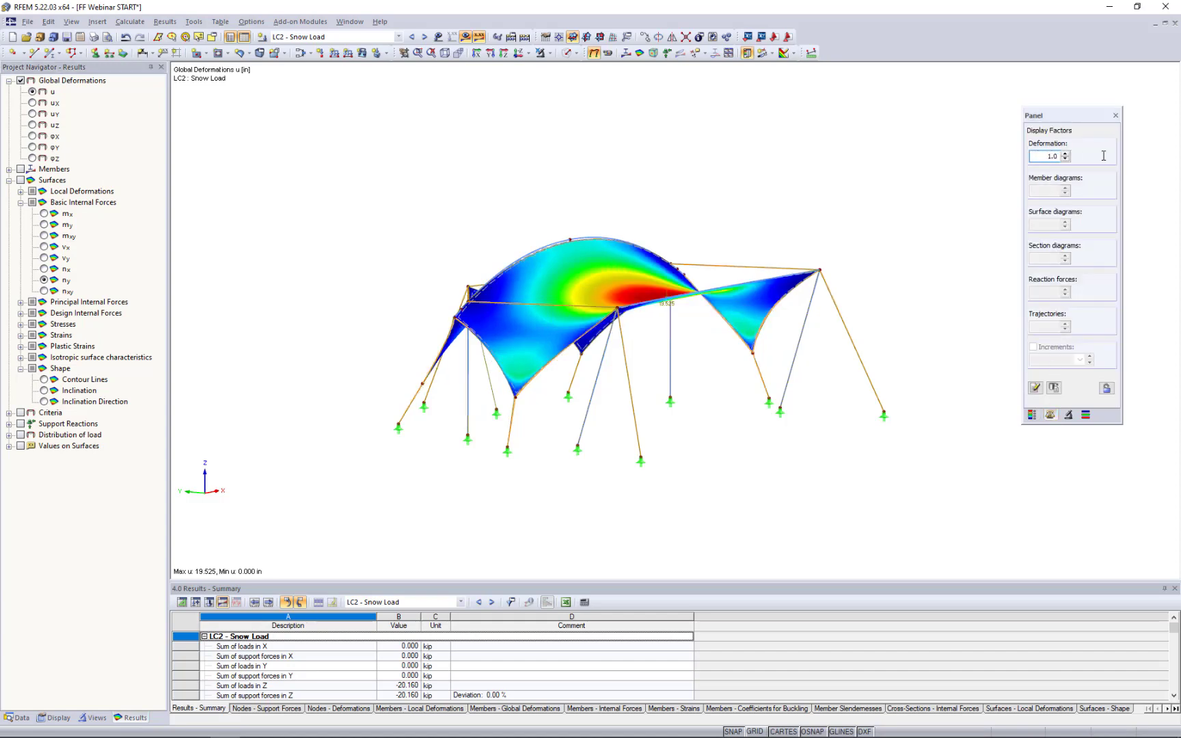
key(Return)
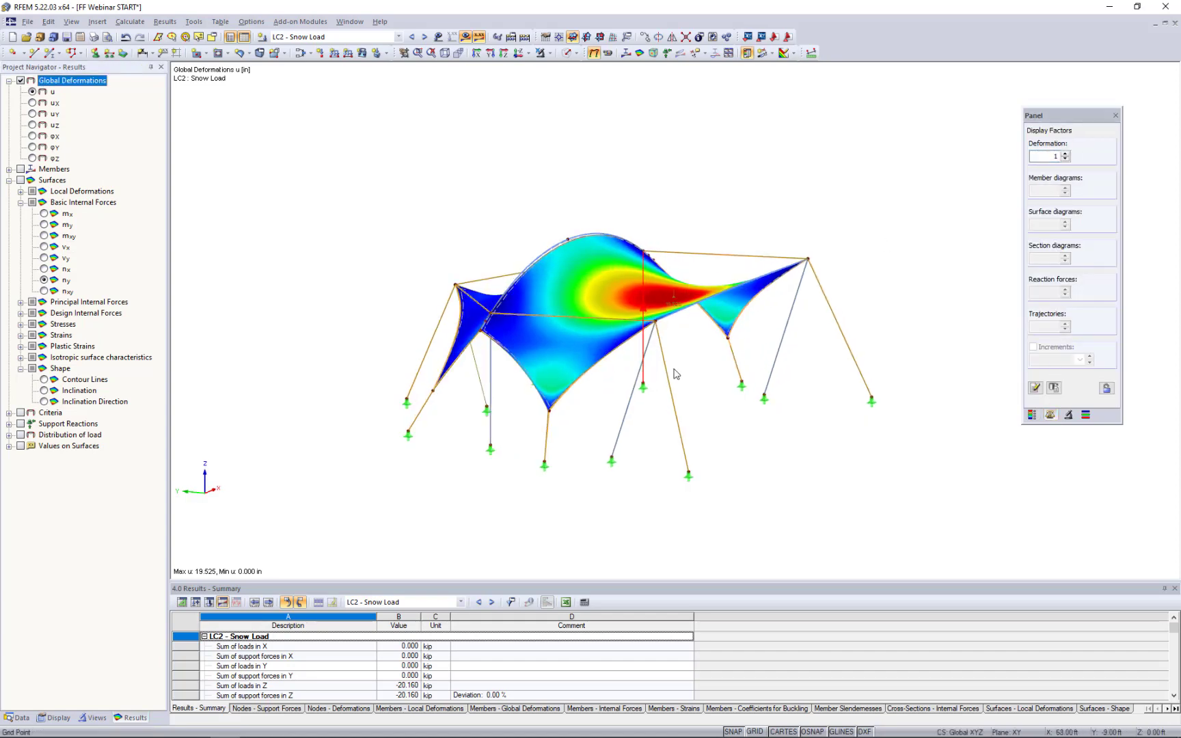
scroll(680, 375, up, 3)
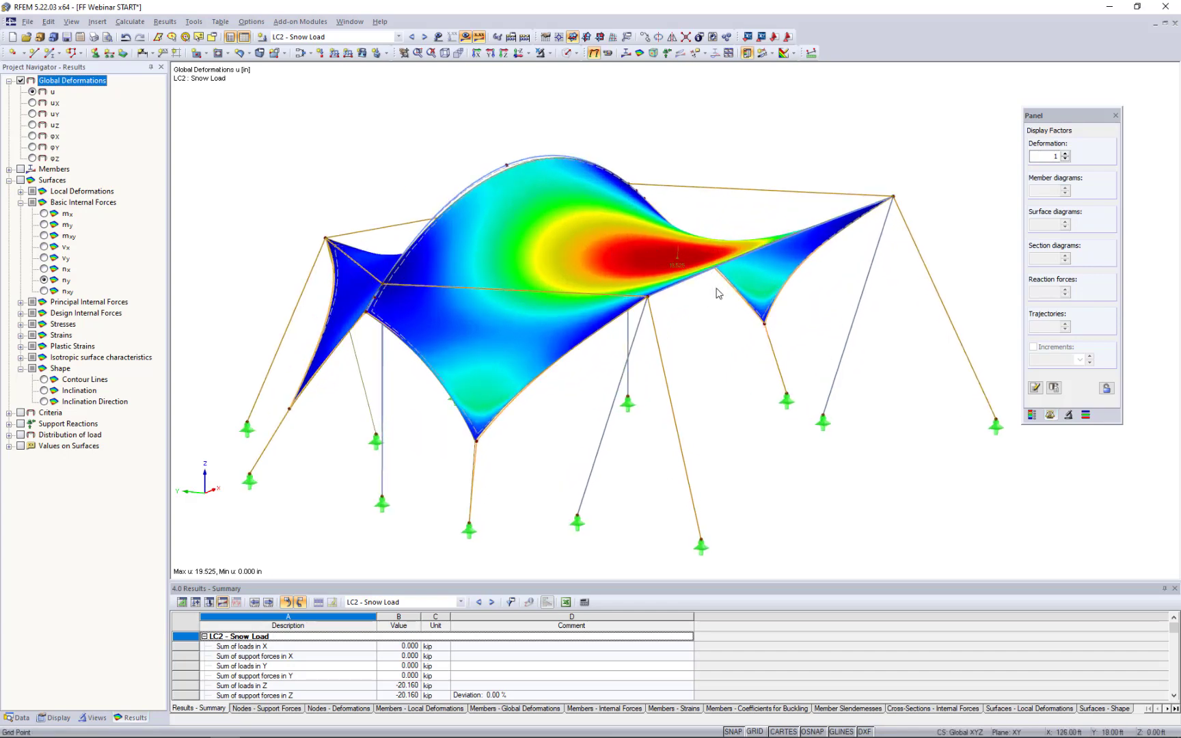
ctrl+middle_drag(717, 387, 569, 413)
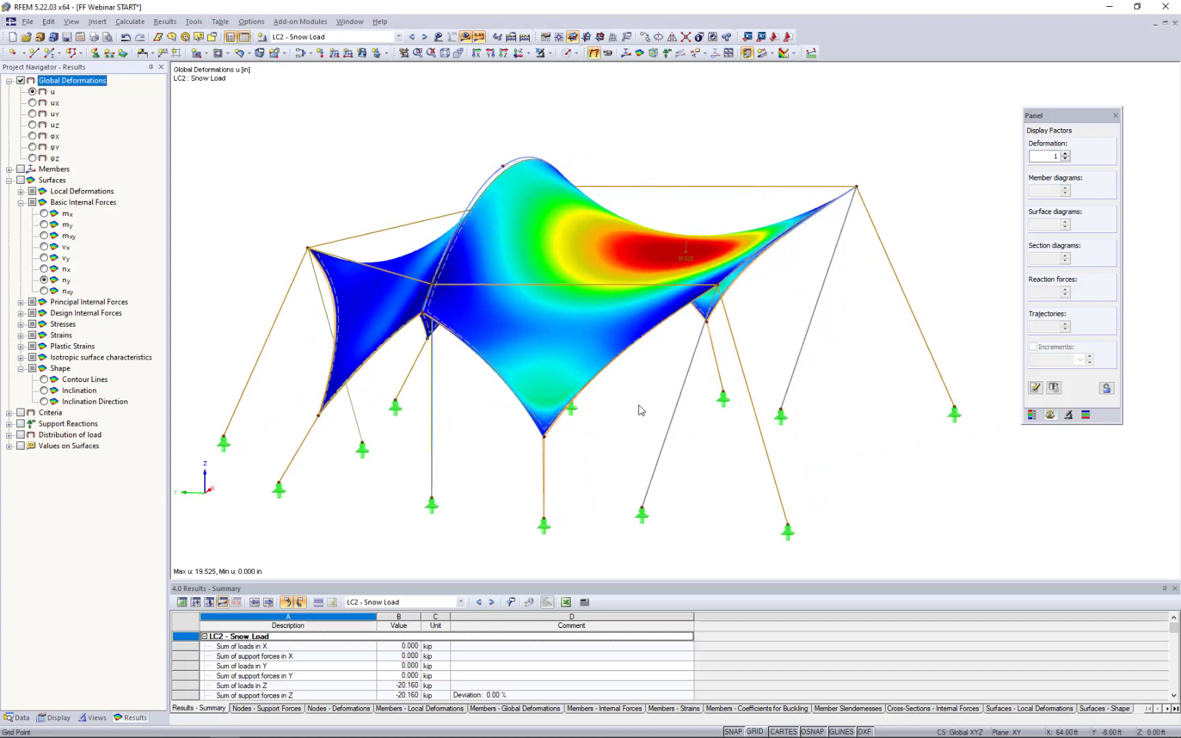
scroll(643, 411, down, 2)
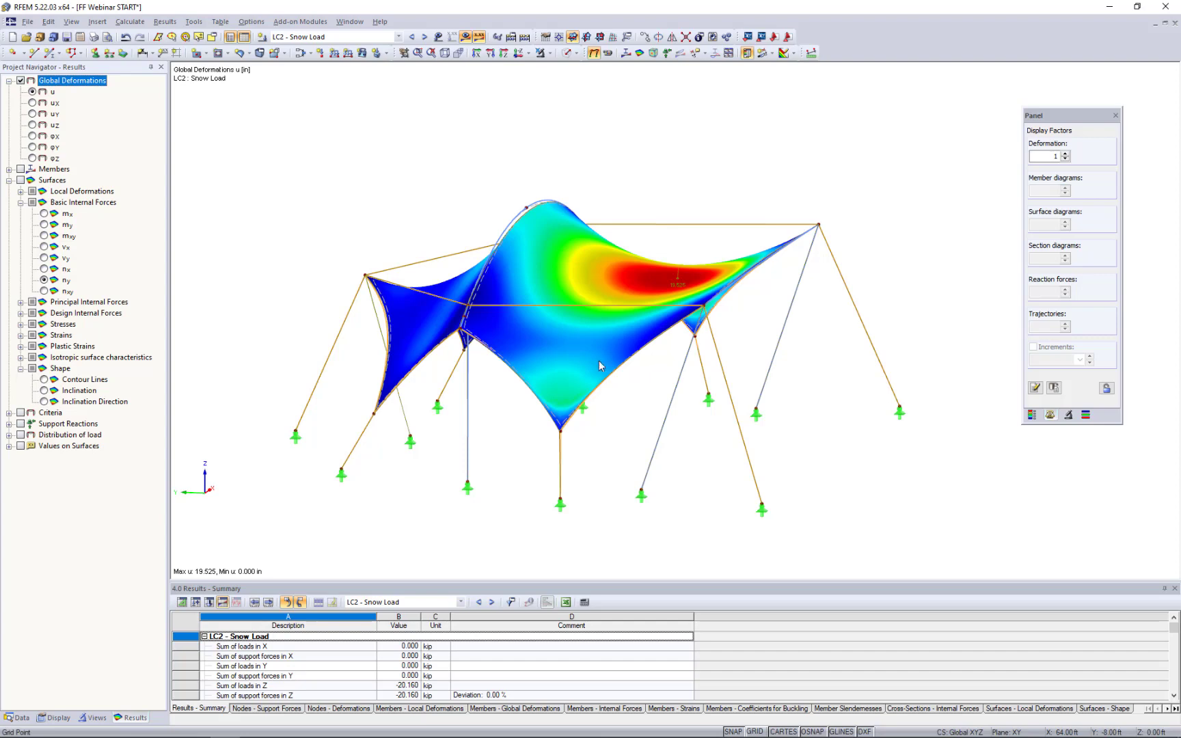
Open the RWIND Simulation wind load generation and set the uniform wind direction step to 90°.
click(135, 23)
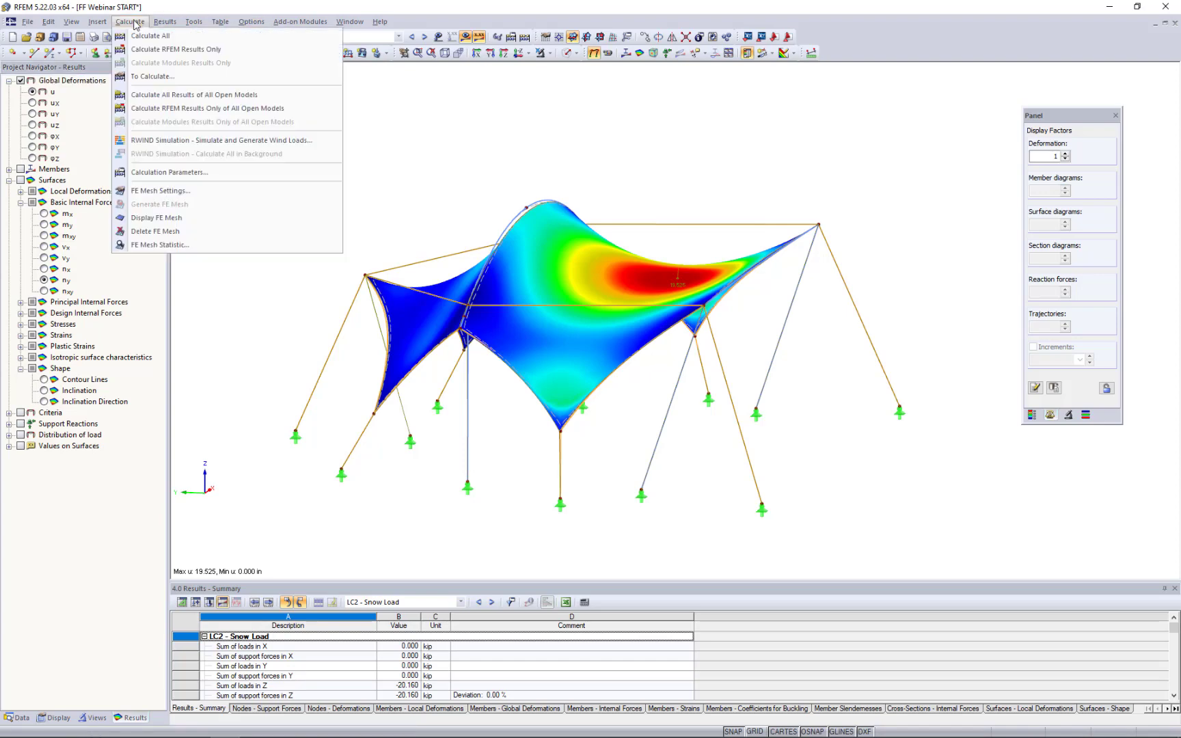
click(150, 140)
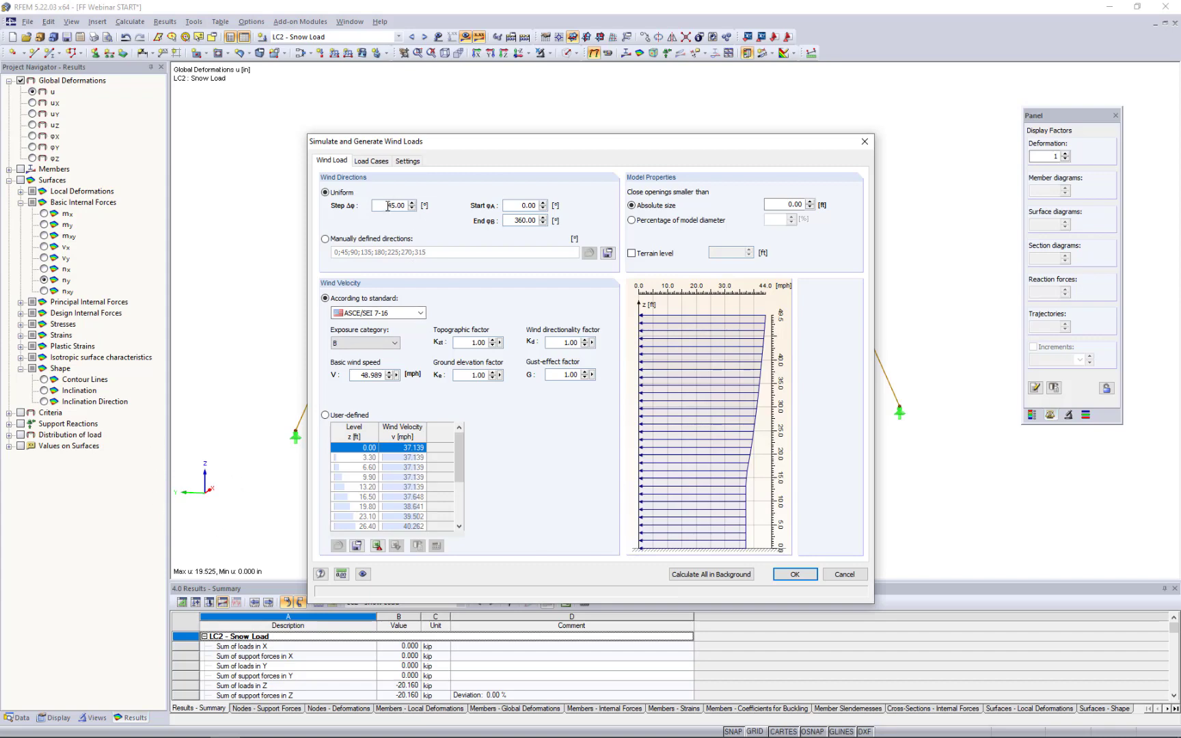
drag(384, 206, 438, 209)
text(90)
drag(502, 136, 842, 167)
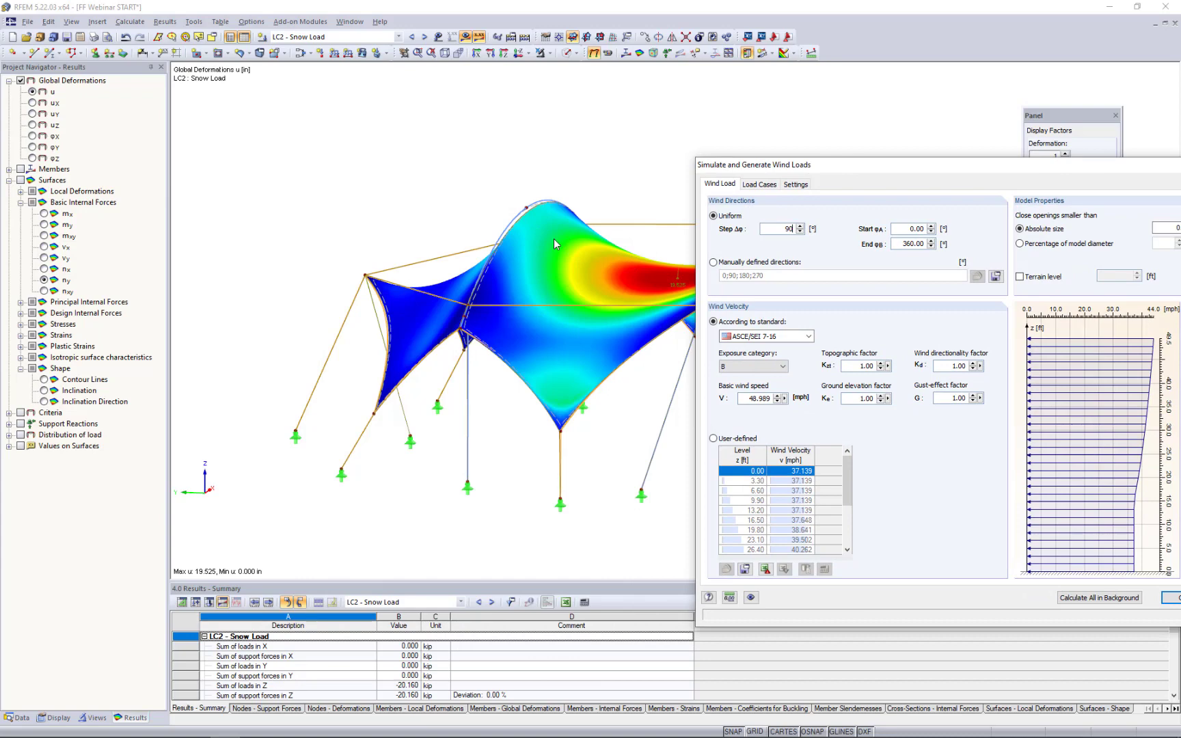
drag(816, 168, 497, 116)
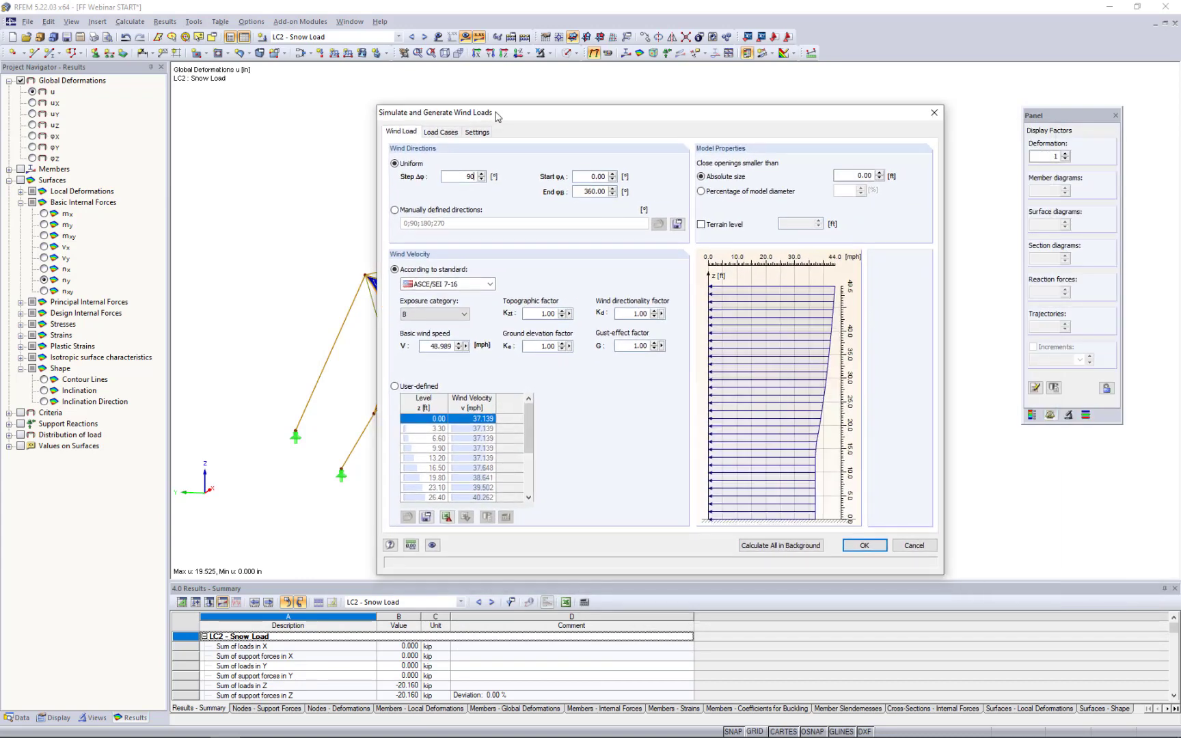
Define the wind directions manually as 0;90;270 and select ASCE/SEI 7-16 as the wind velocity standard.
click(395, 210)
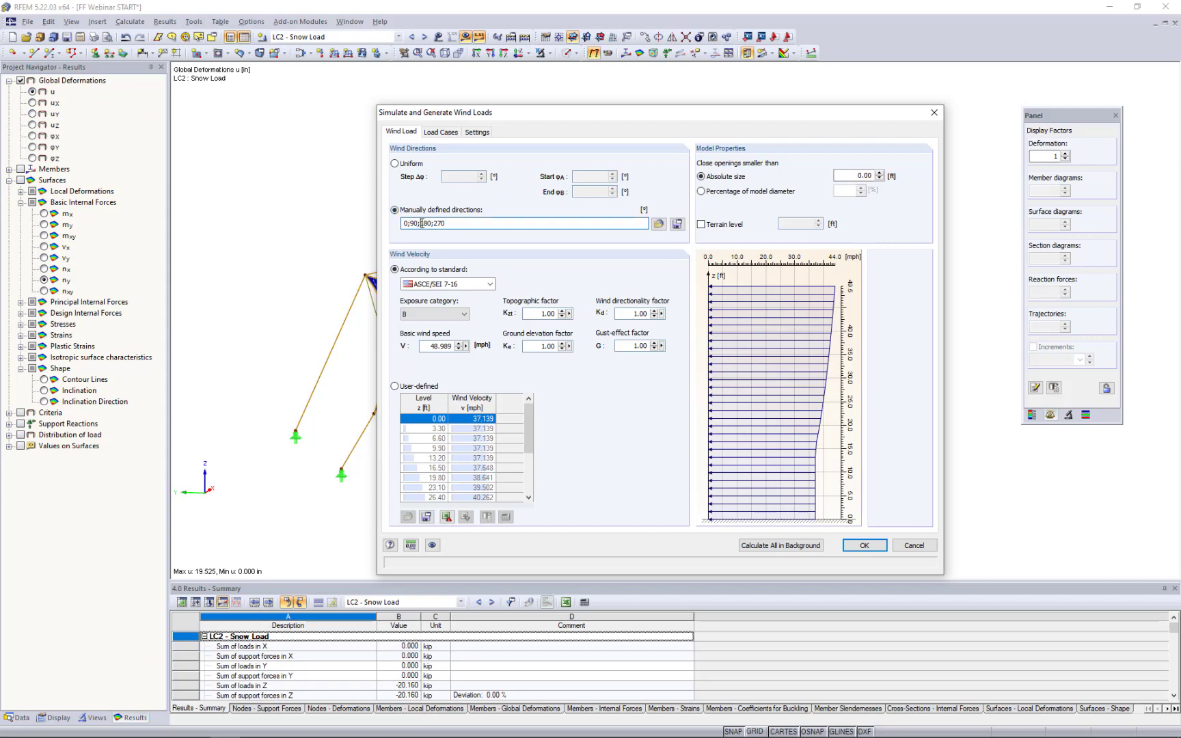
drag(421, 222, 432, 224)
key(Delete)
key(Delete)
click(490, 284)
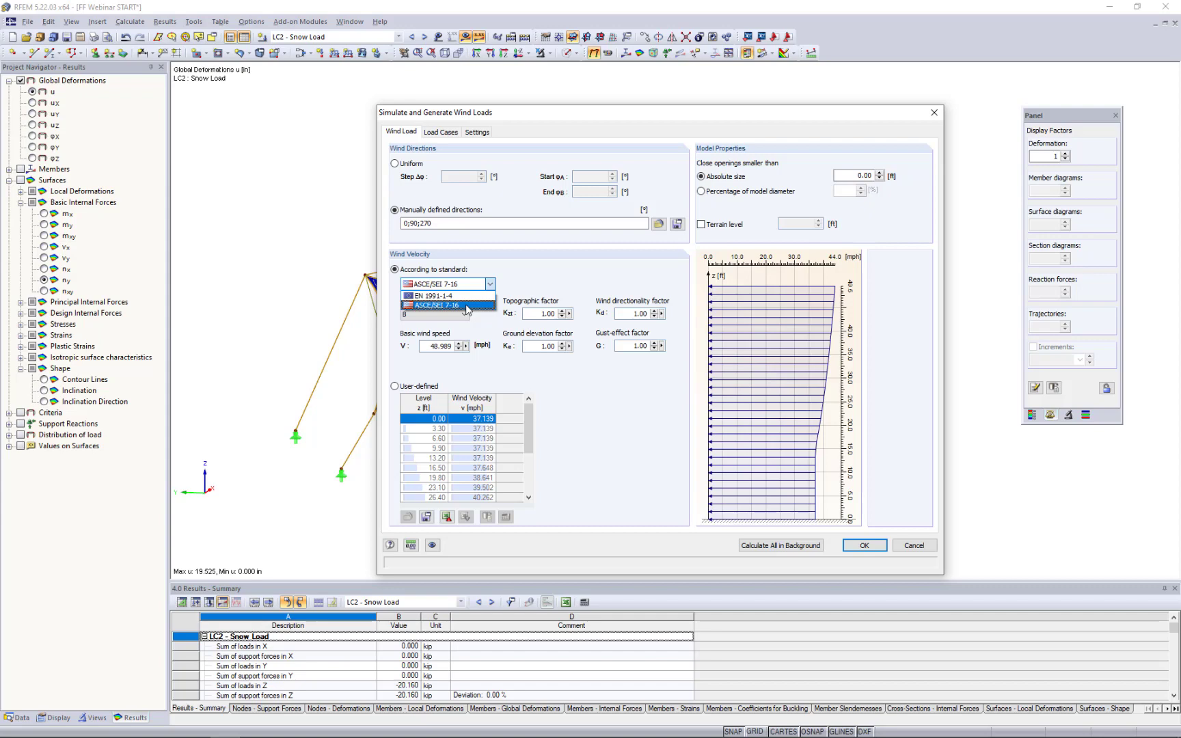
click(465, 305)
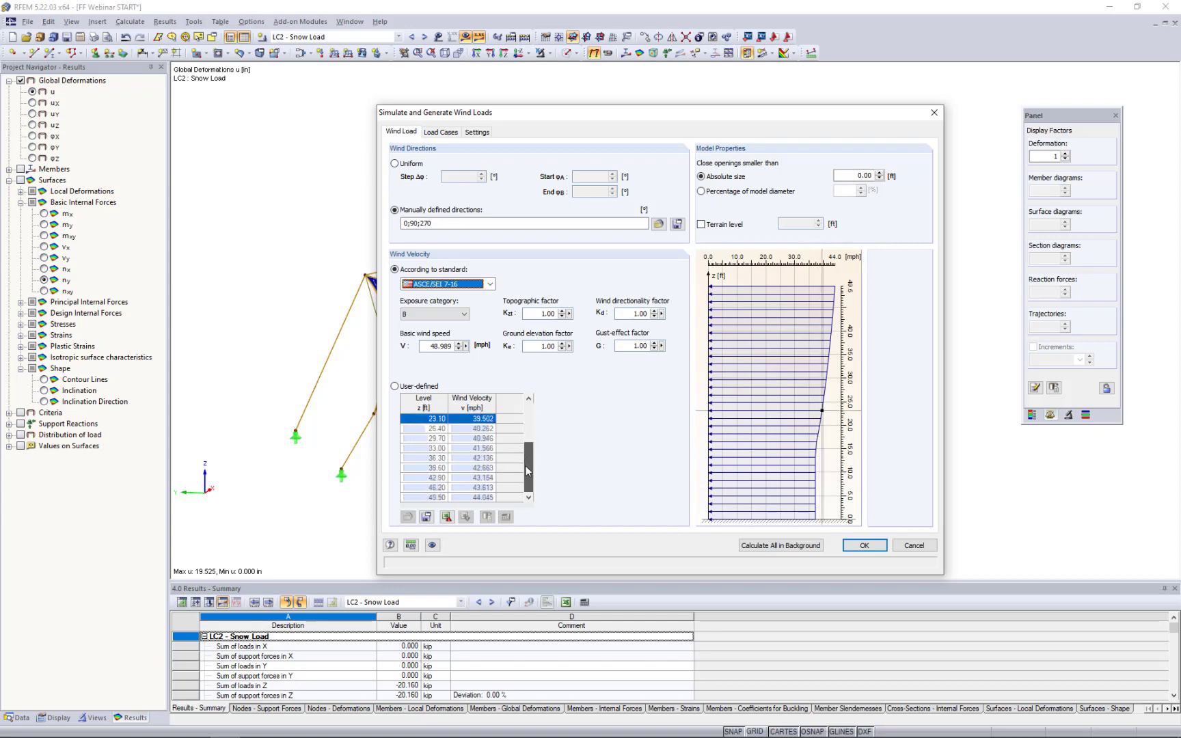
Review the wind velocity profile by level and select exposure category B for the ASCE/SEI 7-16 wind.
key(Down)
key(Down)
key(Down)
key(Down)
key(Down)
key(Down)
key(Down)
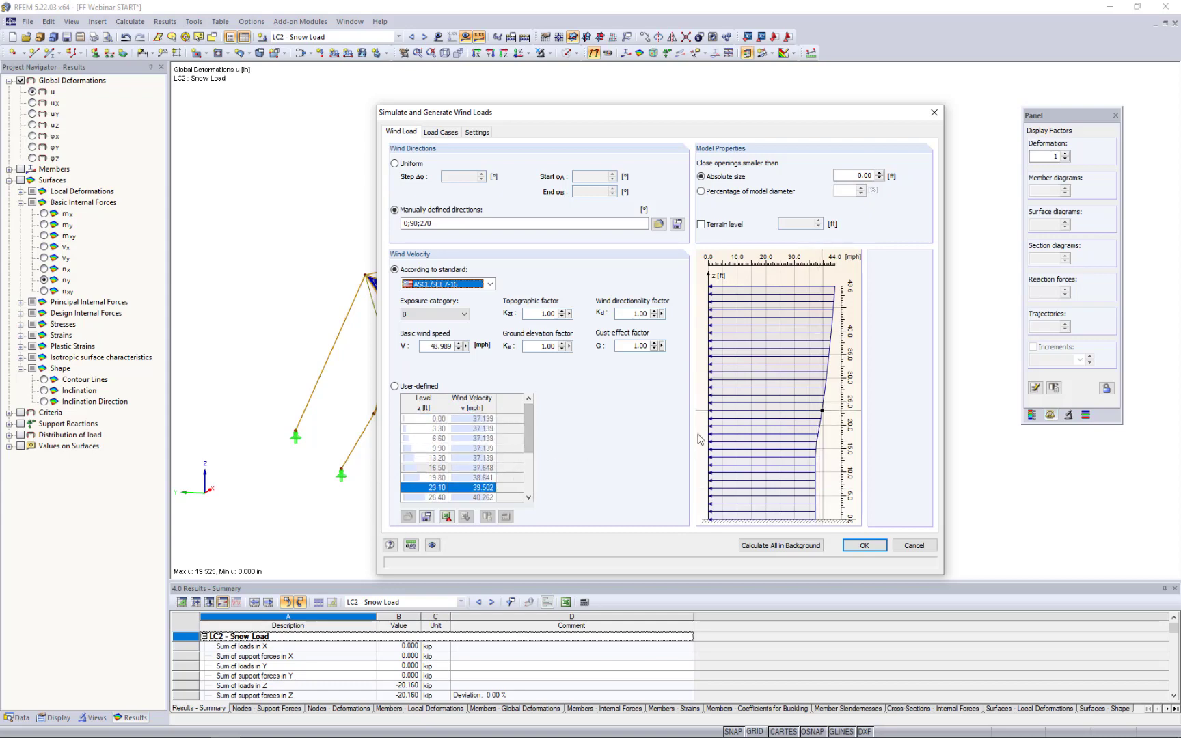
click(455, 315)
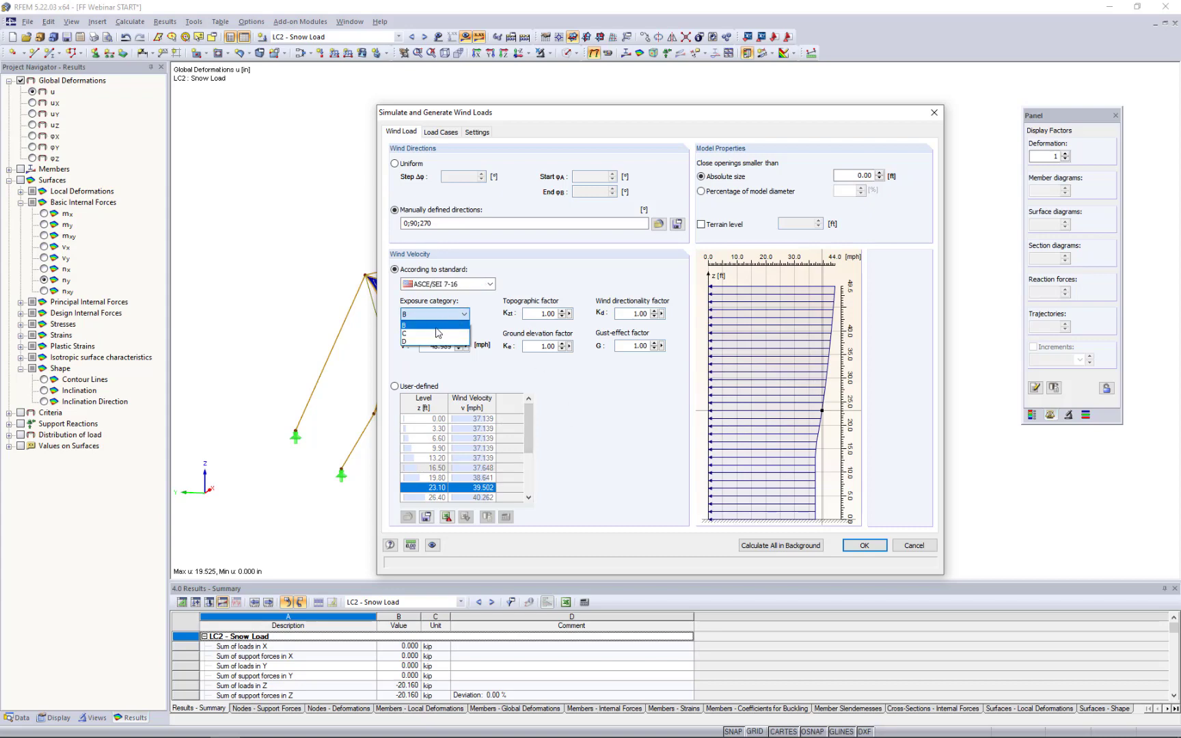
click(437, 328)
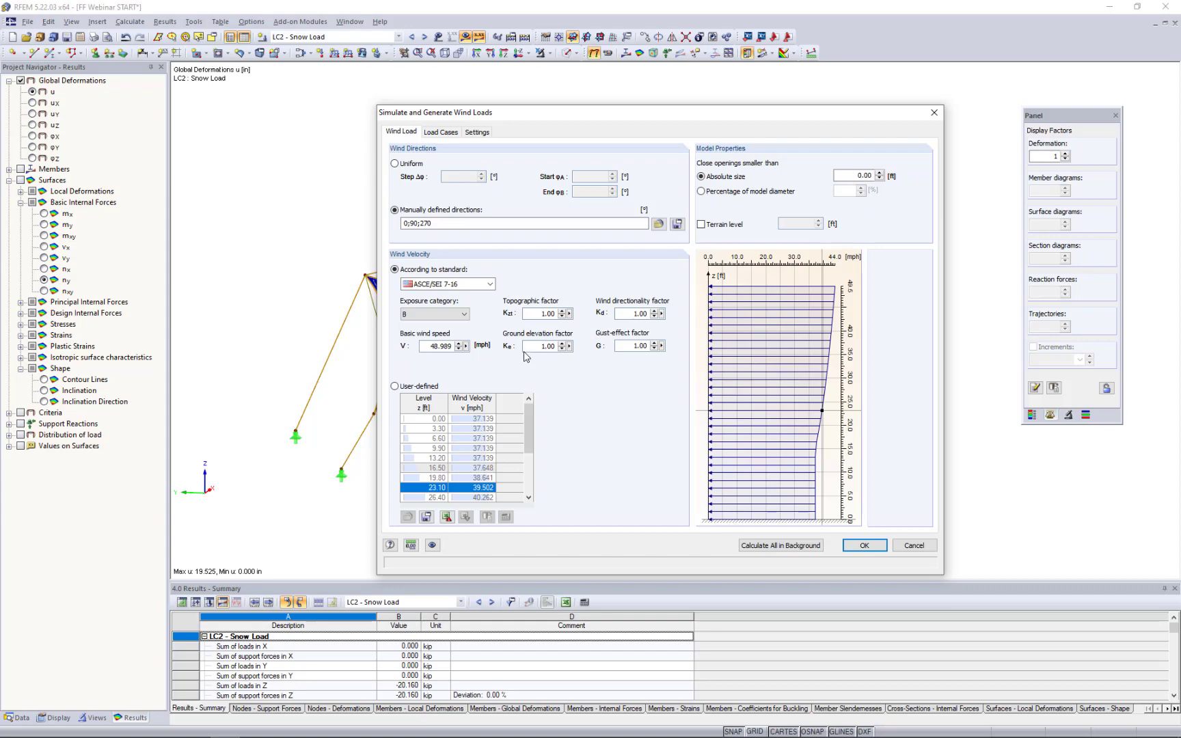
Switch to the Geo-Zone Tool web page in the browser and examine the wind standards available beside ASCE/SEI 7-16.
drag(427, 346, 491, 368)
key(super+Tab)
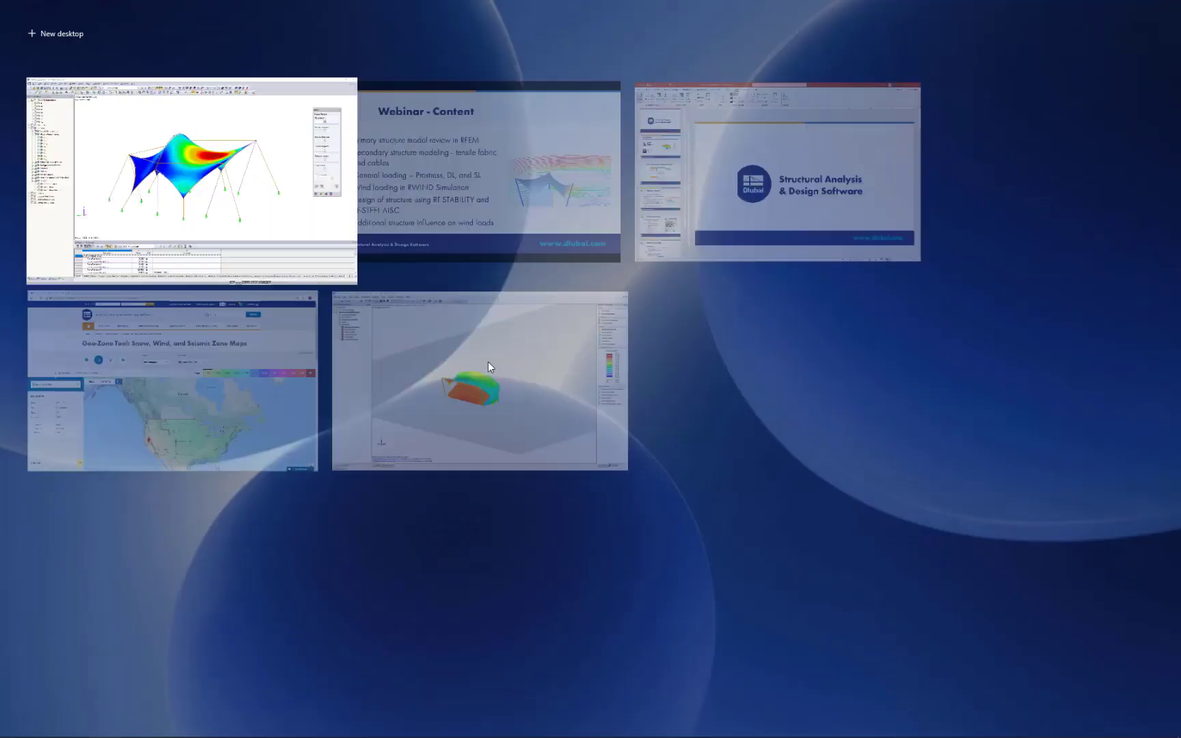
click(306, 341)
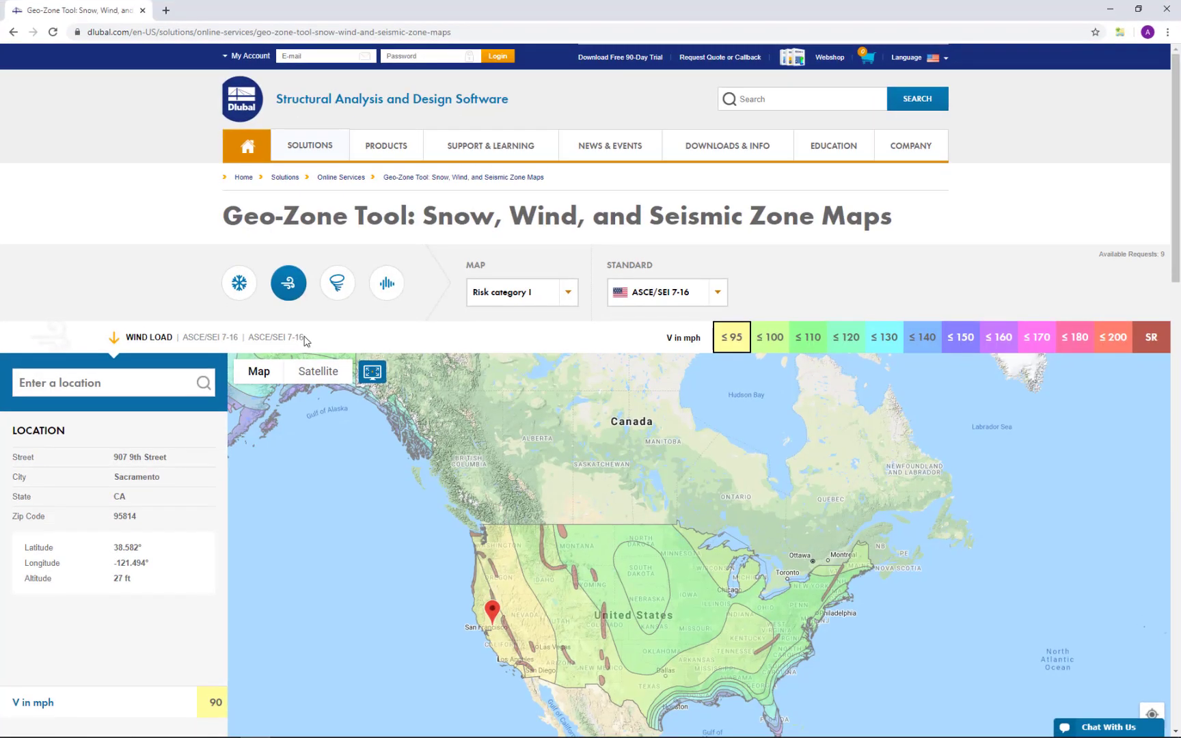
mouse_move(314, 151)
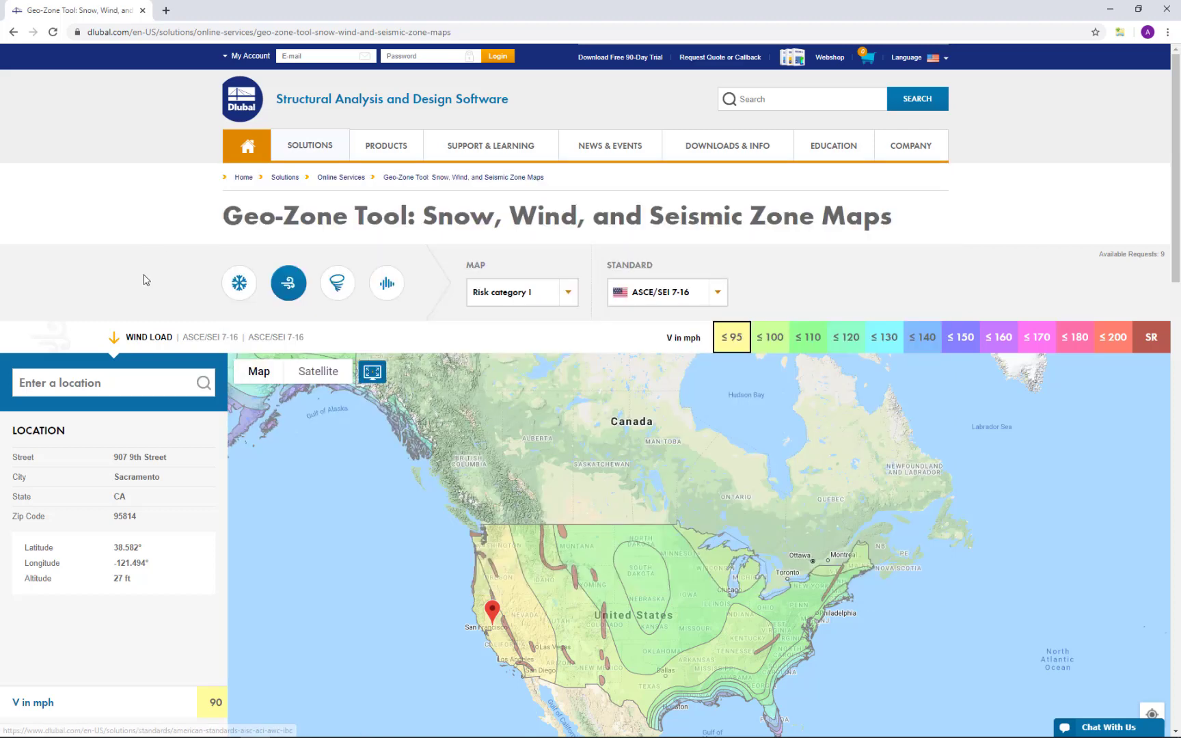
scroll(145, 276, down, 1)
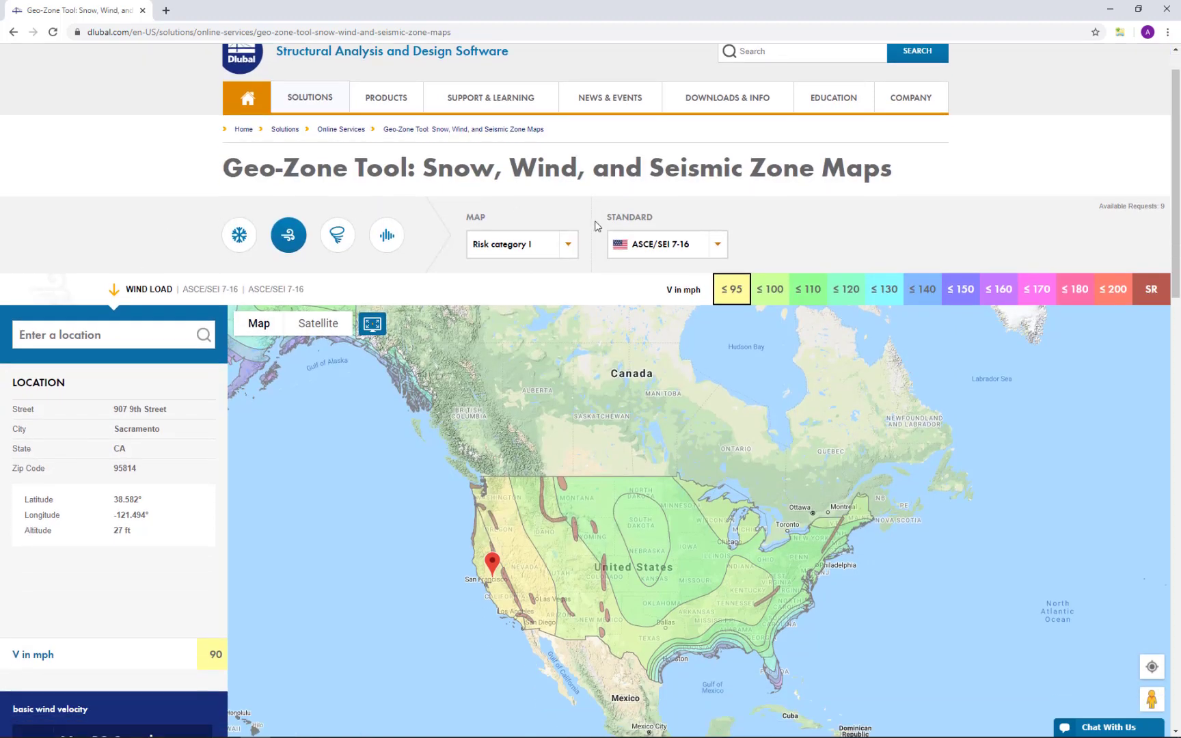
click(717, 245)
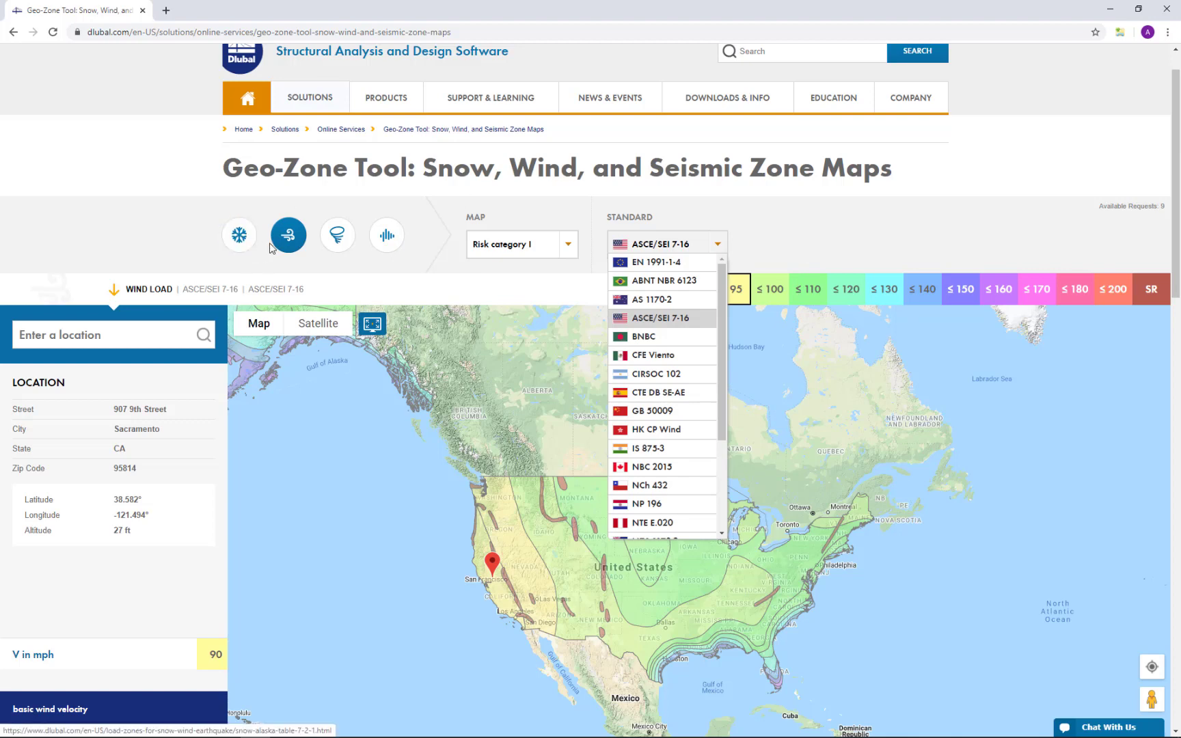
click(179, 227)
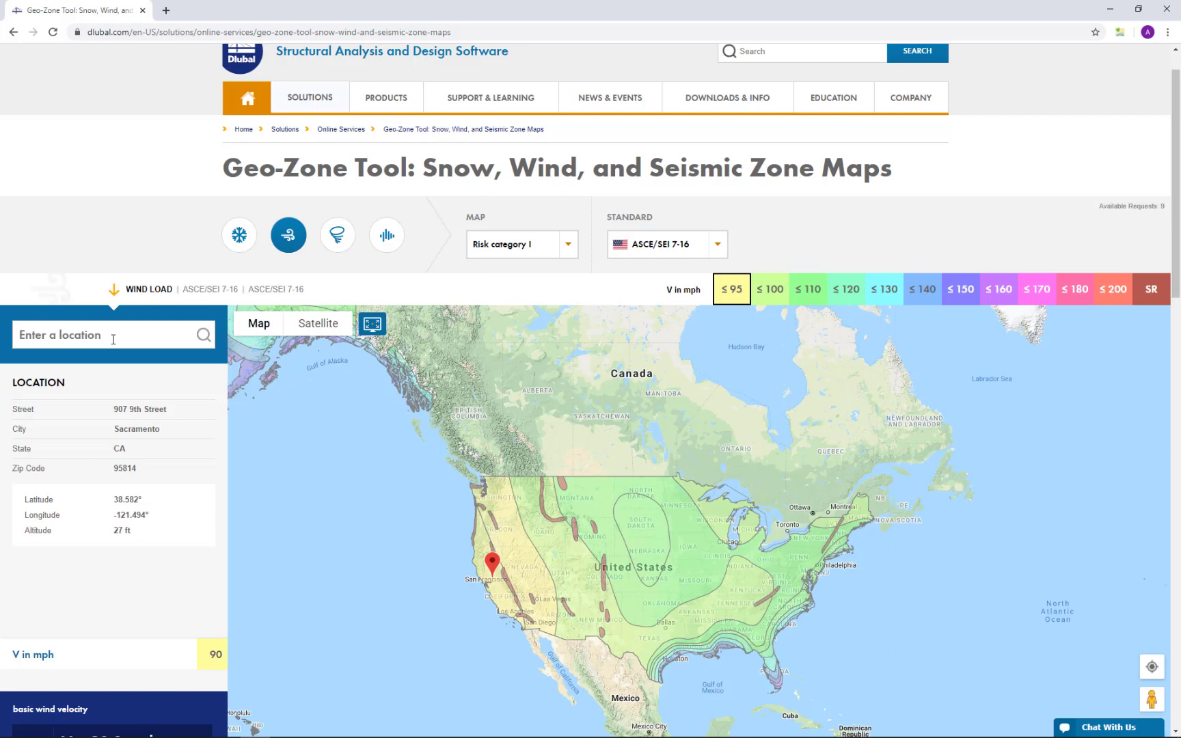
scroll(114, 340, down, 1)
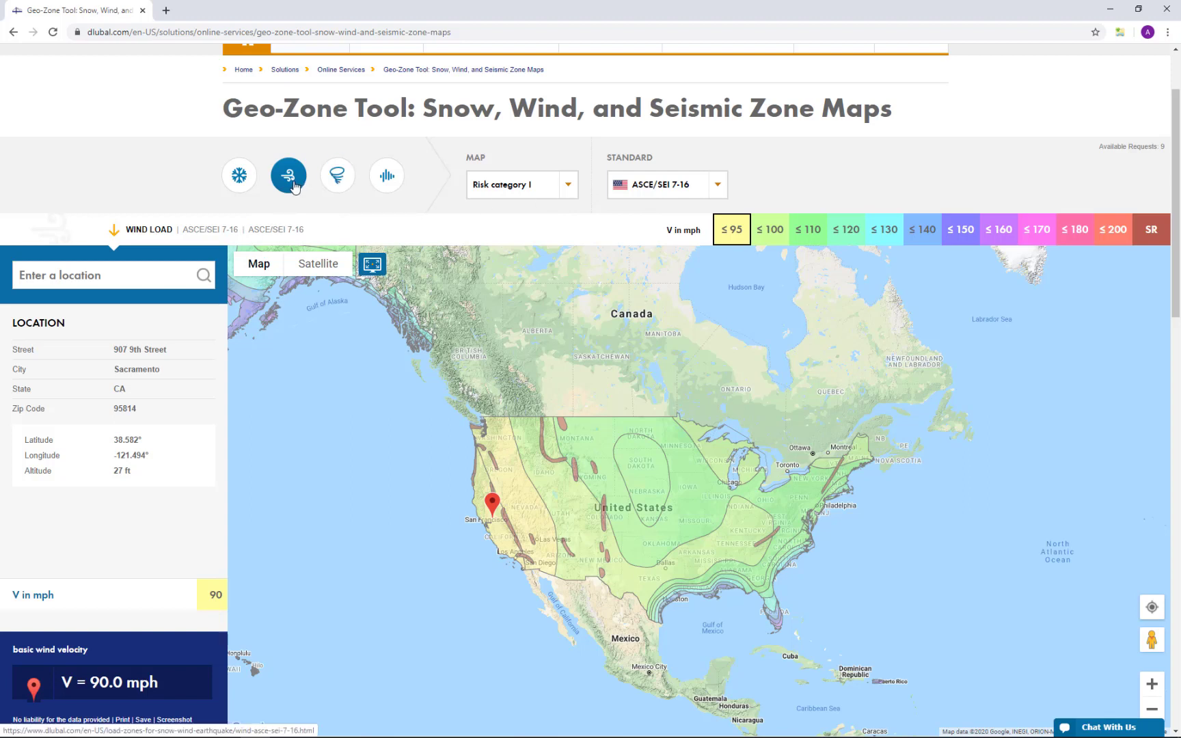
Look up the basic wind velocity for Sacramento, CA, USA on the risk category I wind map.
click(114, 277)
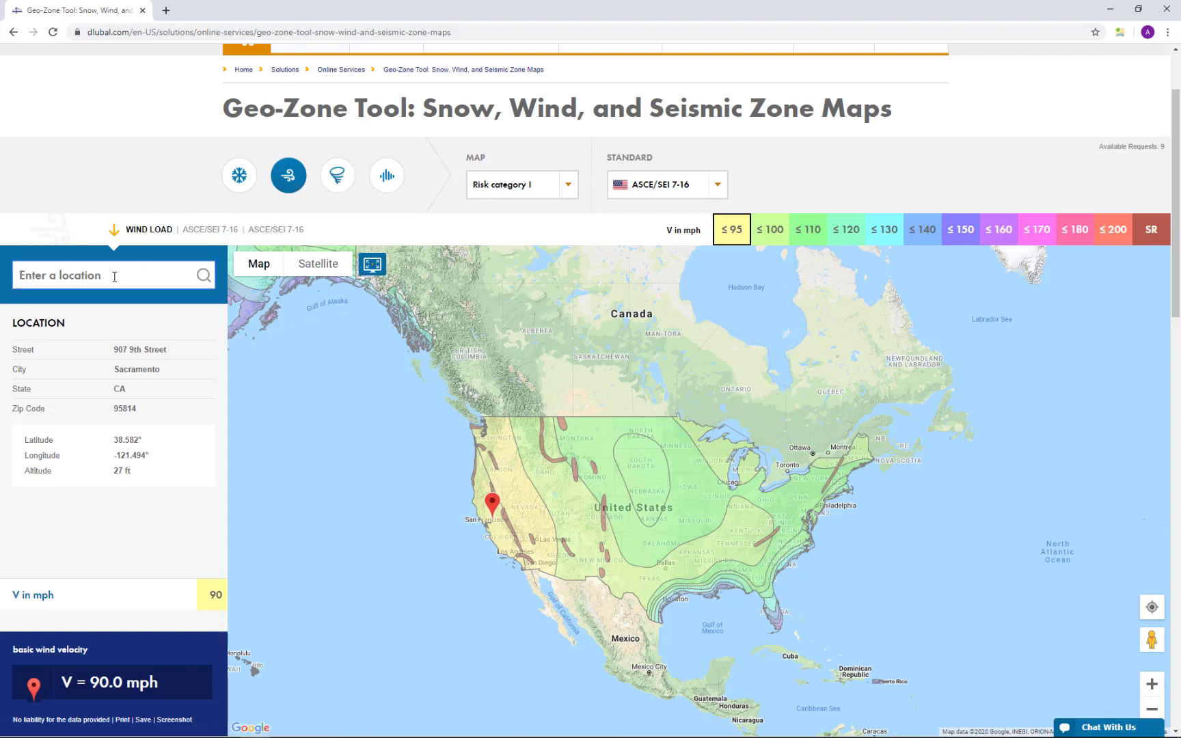
text(sac)
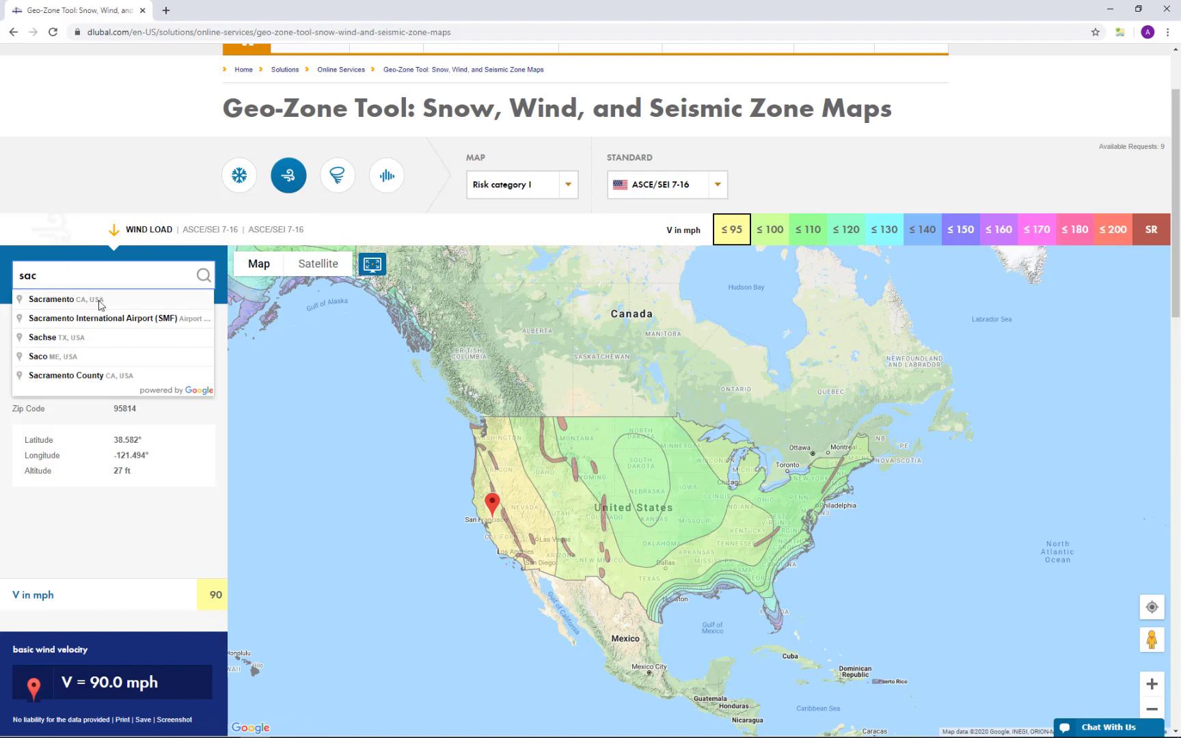
click(99, 302)
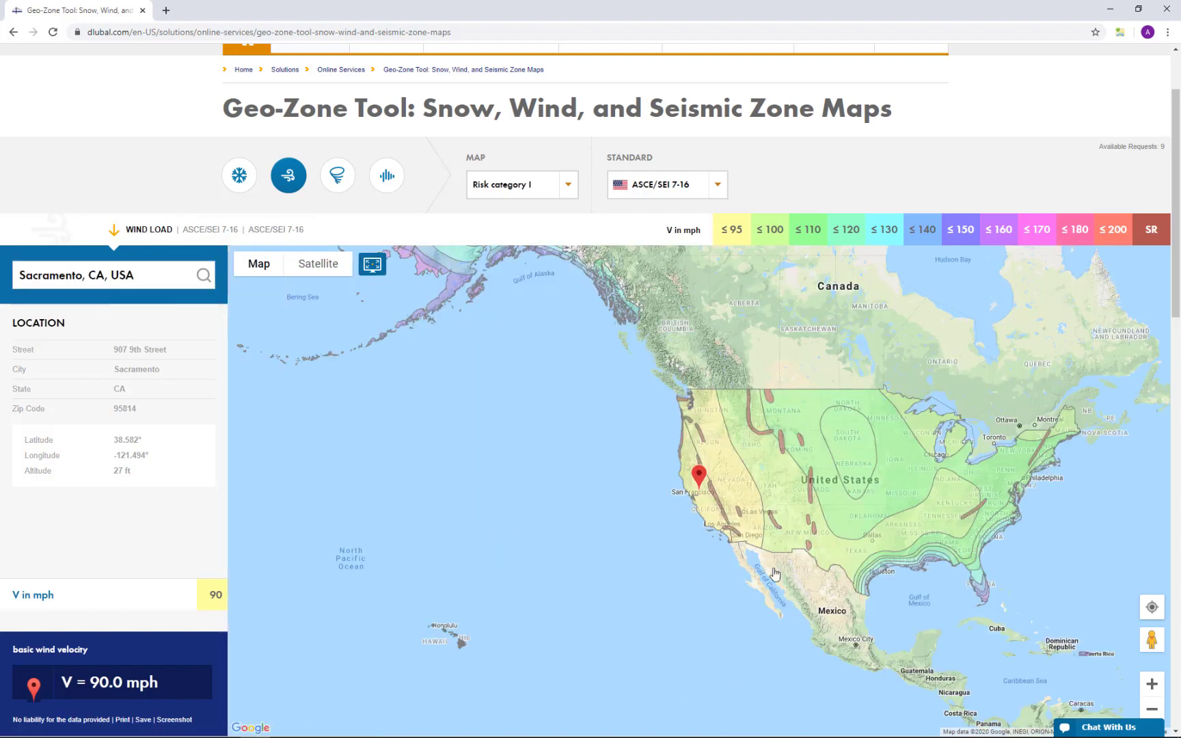
scroll(704, 506, up, 3)
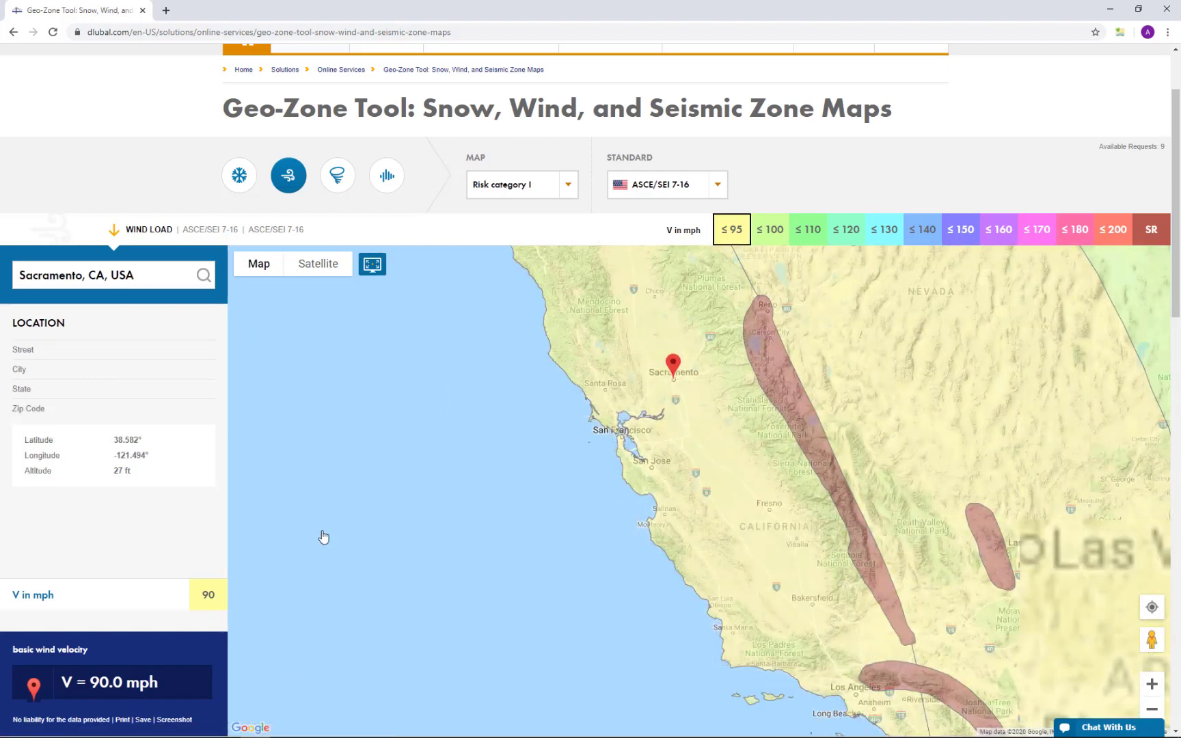
scroll(287, 557, up, 1)
scroll(192, 593, down, 1)
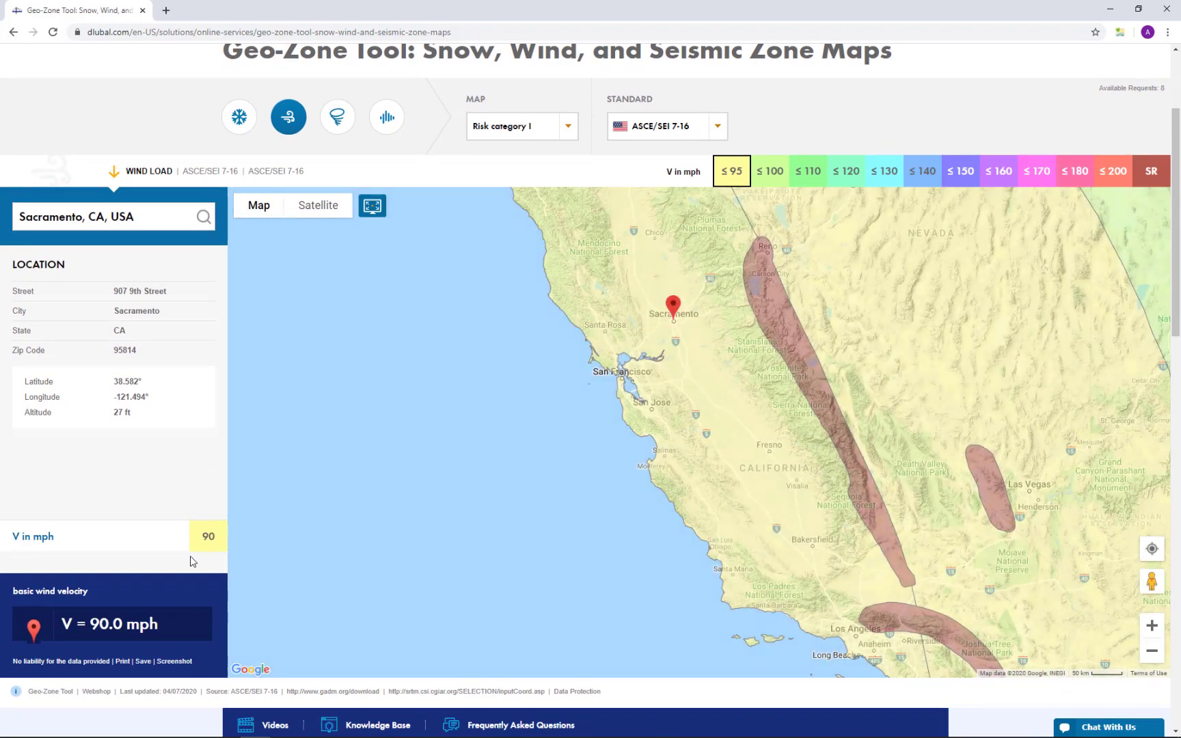
Switch back to RFEM and its wind load generation settings.
key(super+Tab)
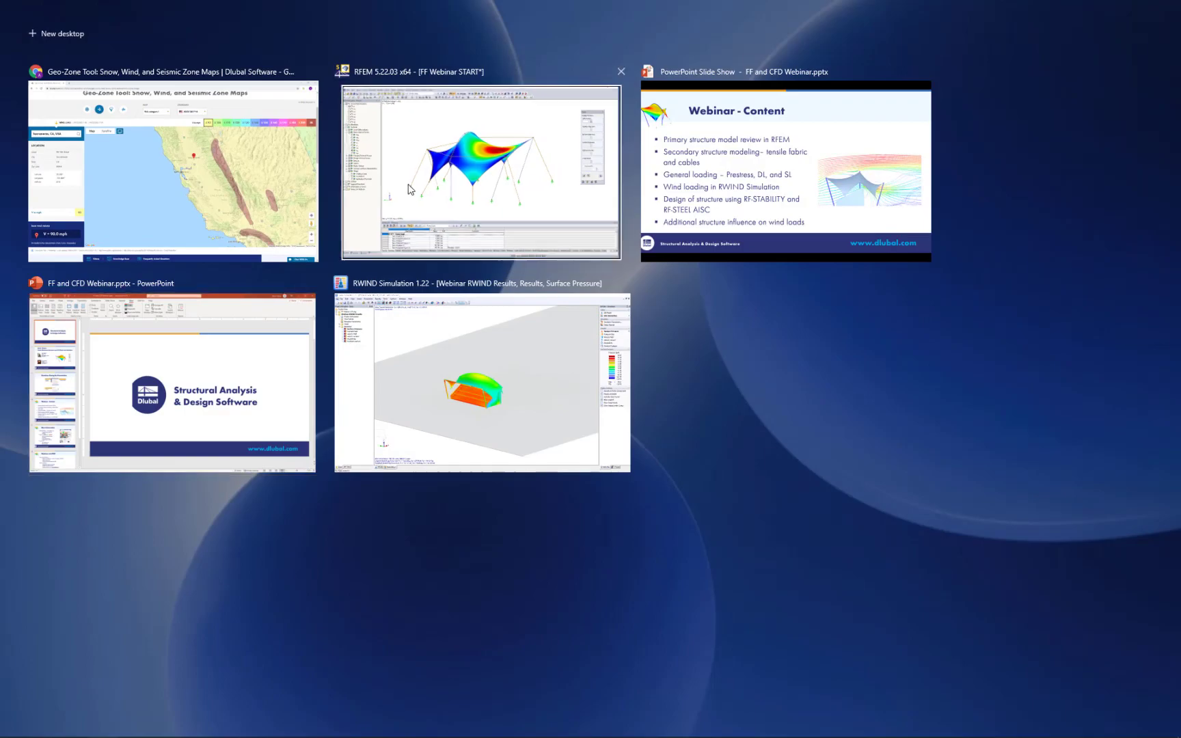
Switch to RFEM and set the basic wind speed to 90 mph, keeping the velocity profile according to ASCE/SEI 7-16.
click(409, 185)
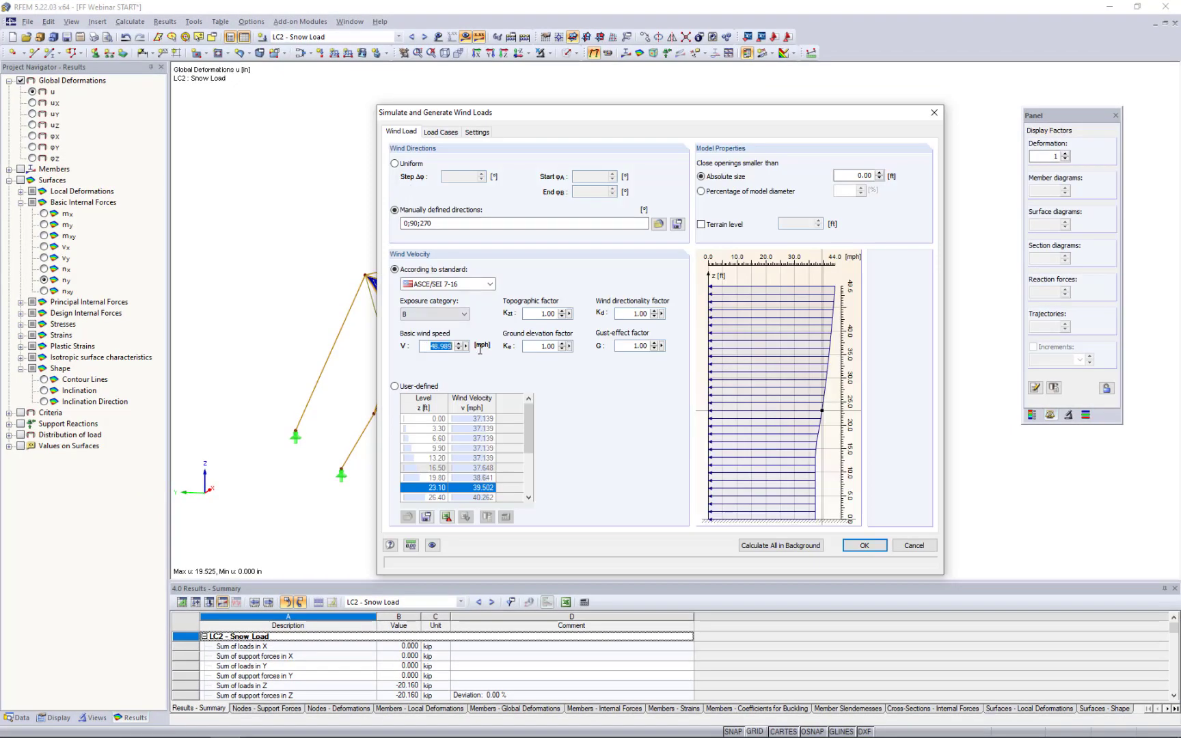
text(90)
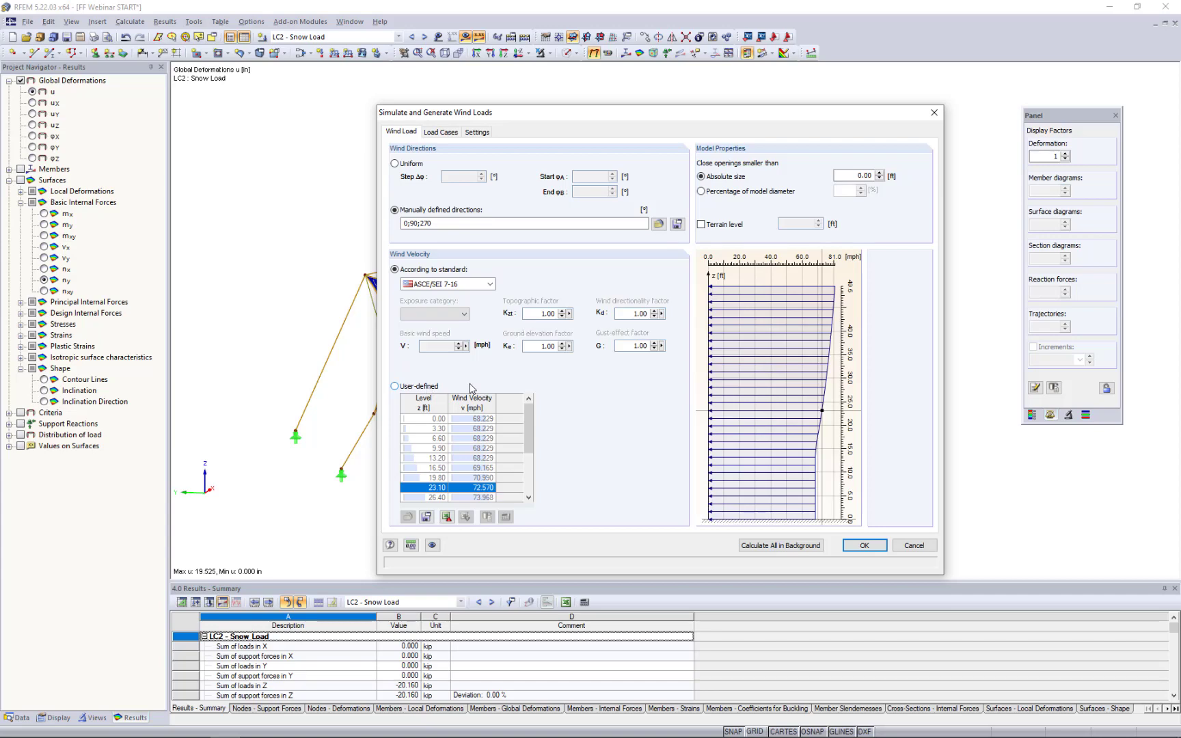
click(426, 387)
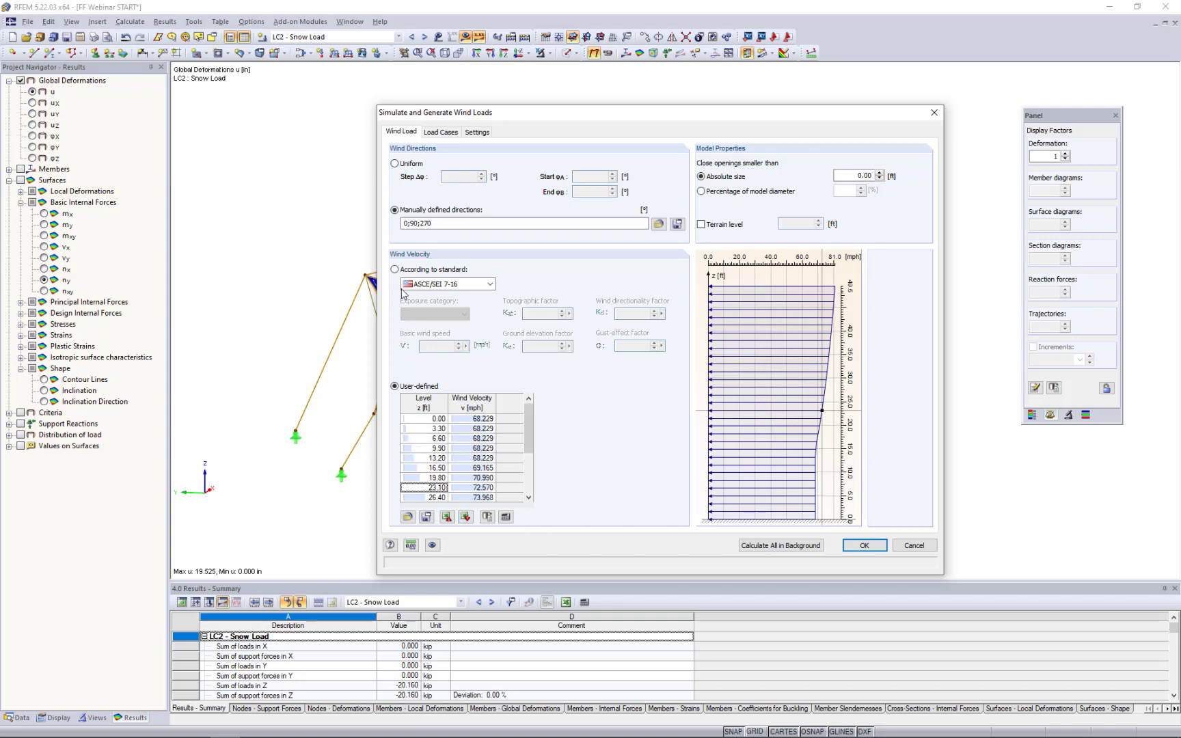
click(395, 270)
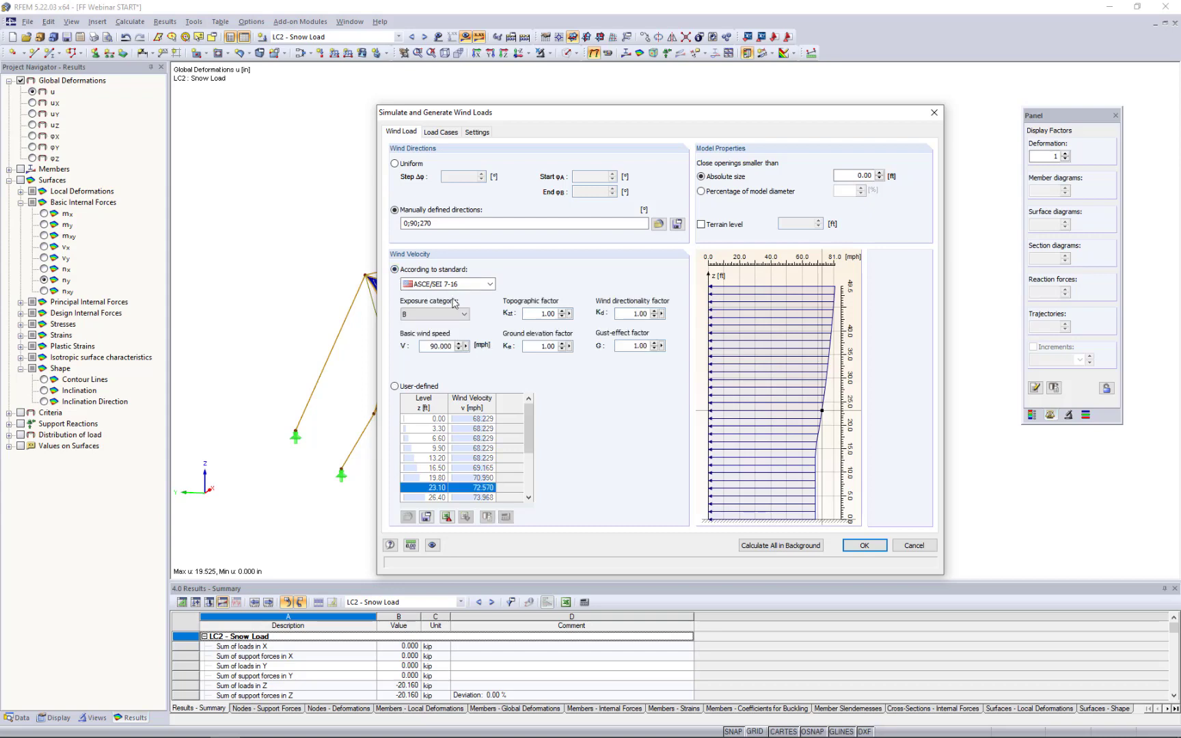
Review the wind load cases for 0°, 90° and 270° and the flow, turbulence and load case numbering settings.
click(444, 133)
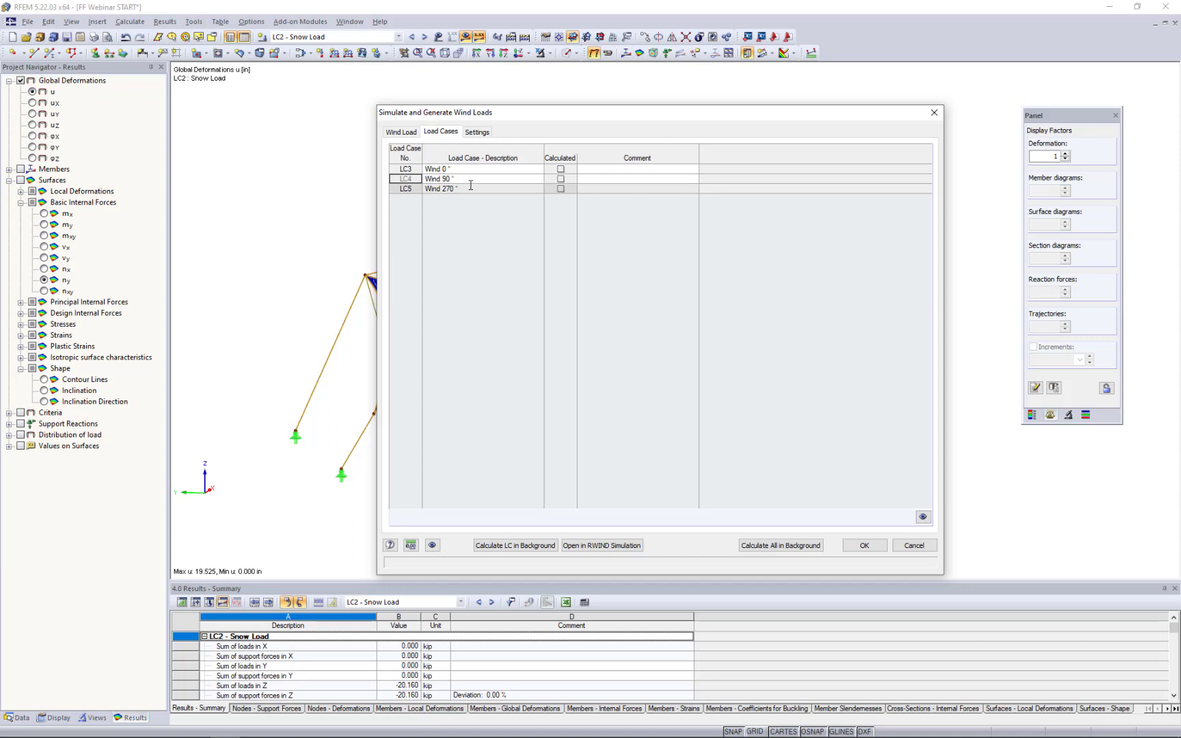
click(478, 133)
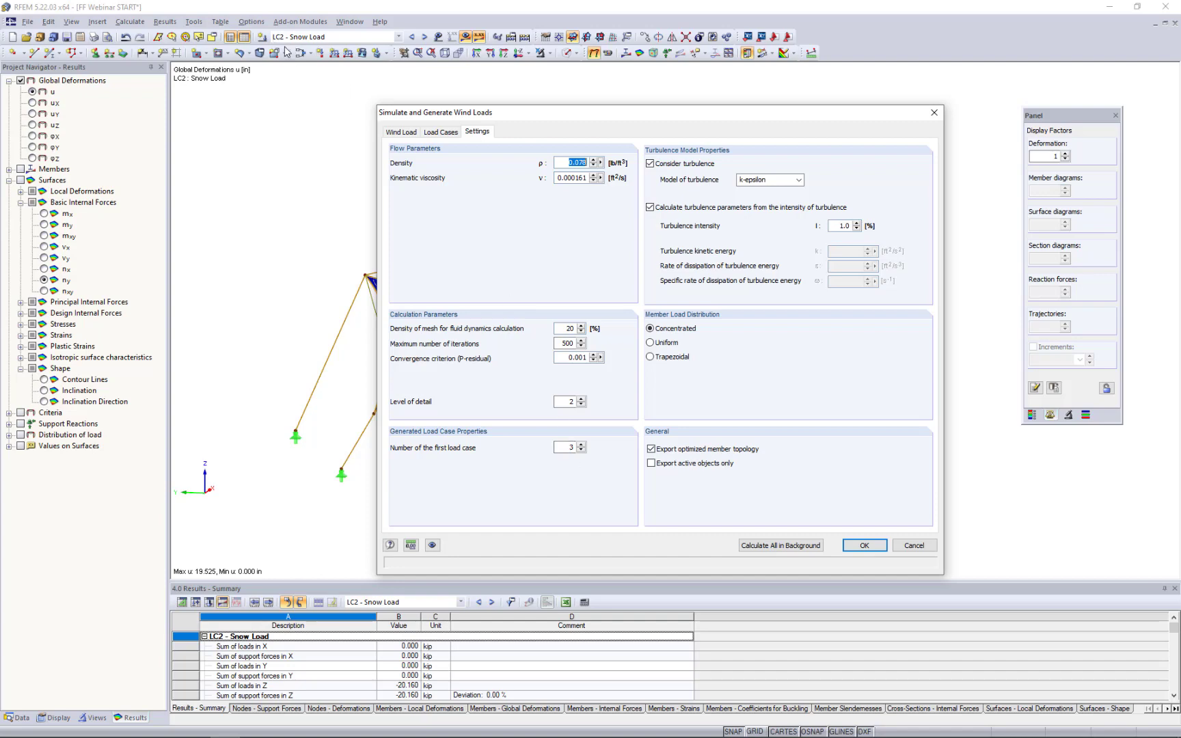
click(564, 447)
click(444, 133)
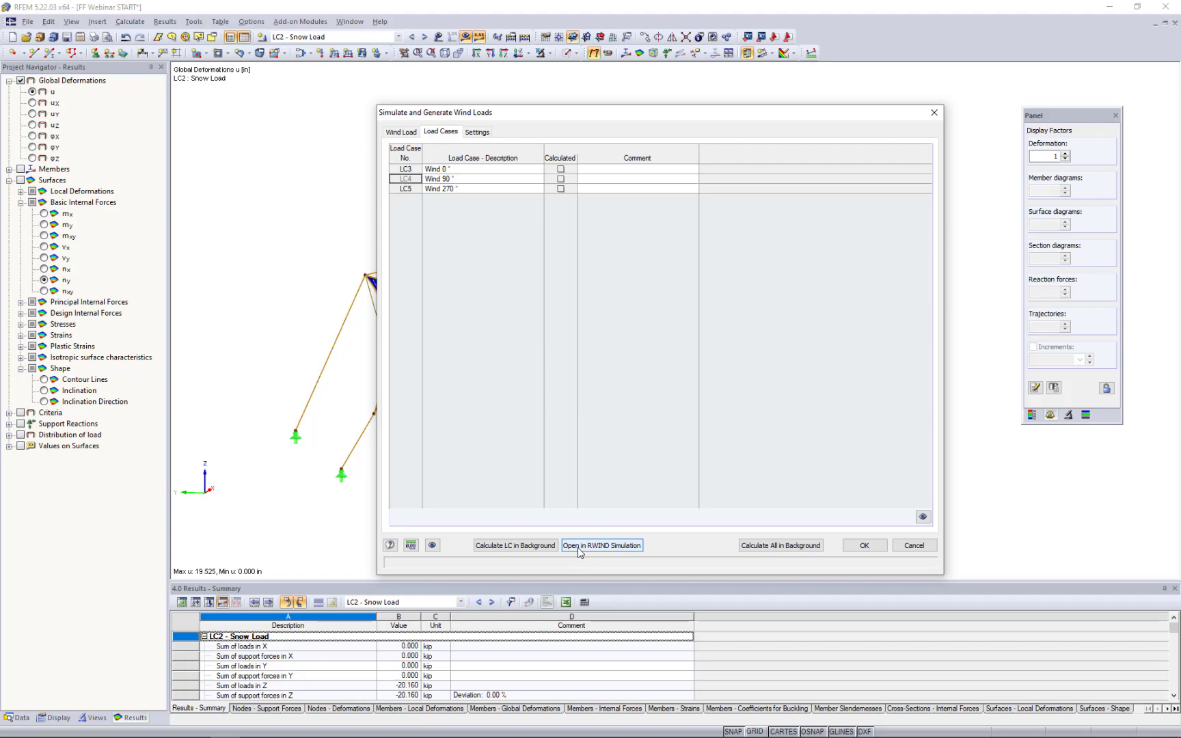
Switch to RWIND Simulation and bring up the FF Webinar 270 deg project.
key(super+Tab)
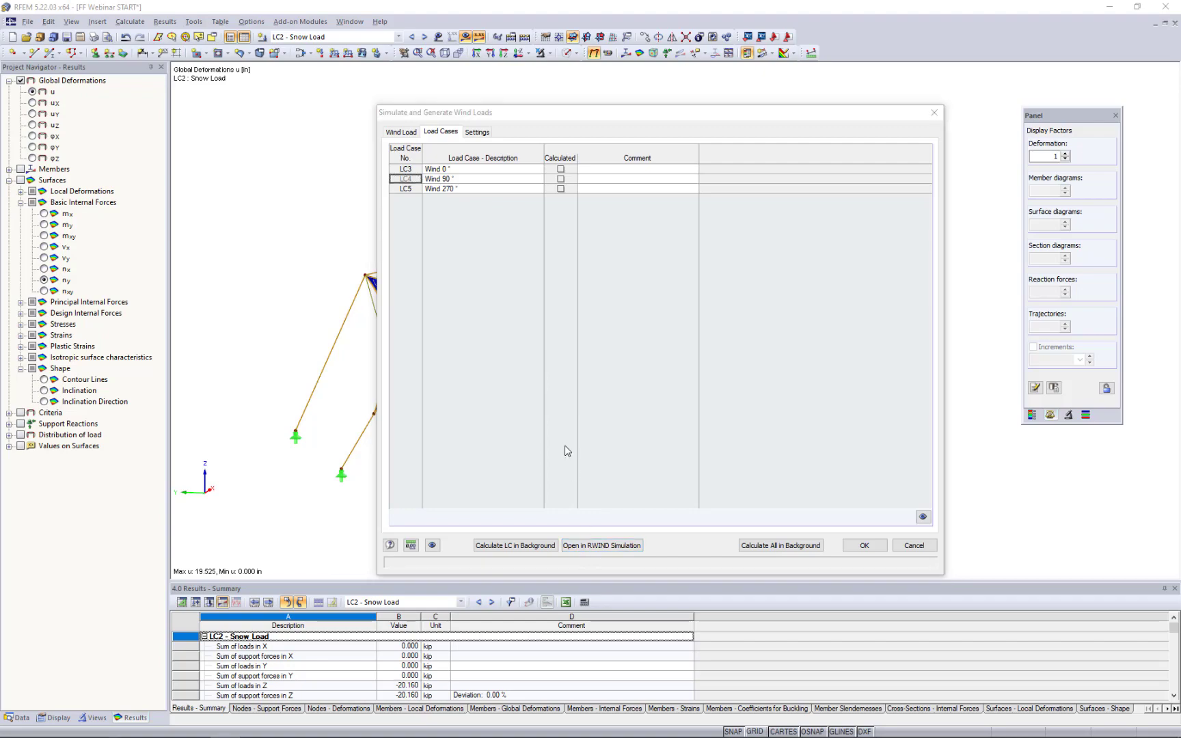
click(553, 384)
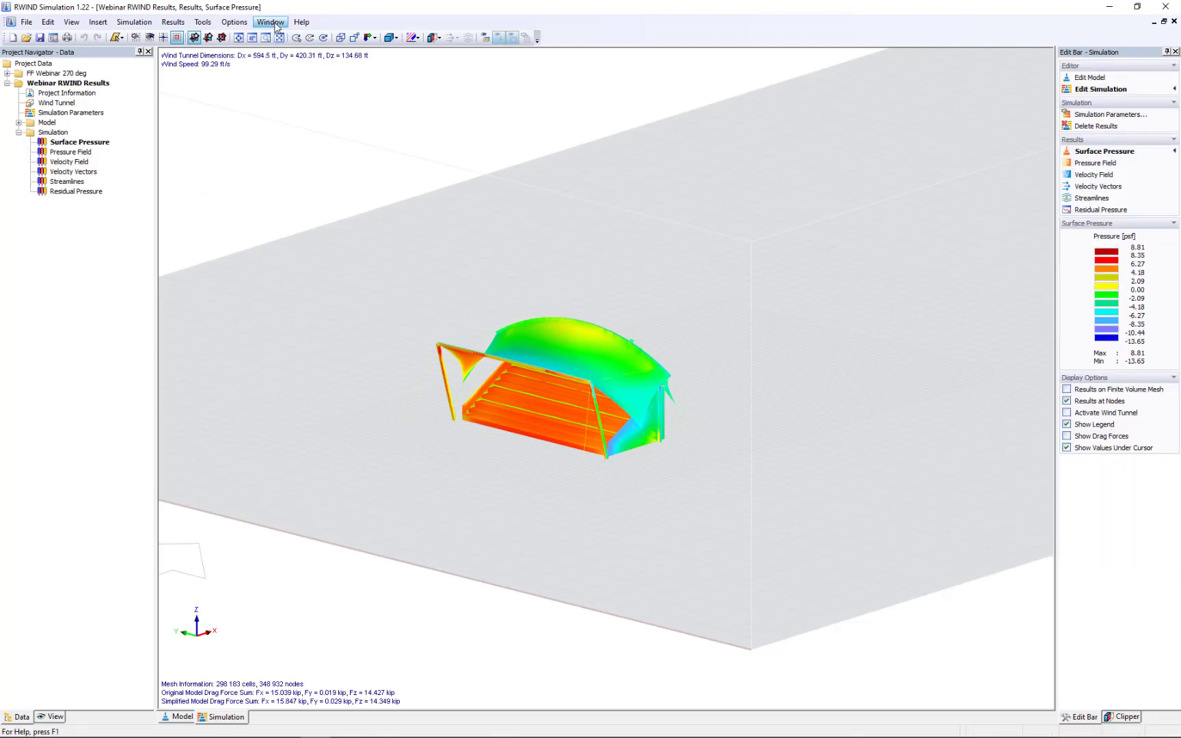
click(270, 21)
click(299, 140)
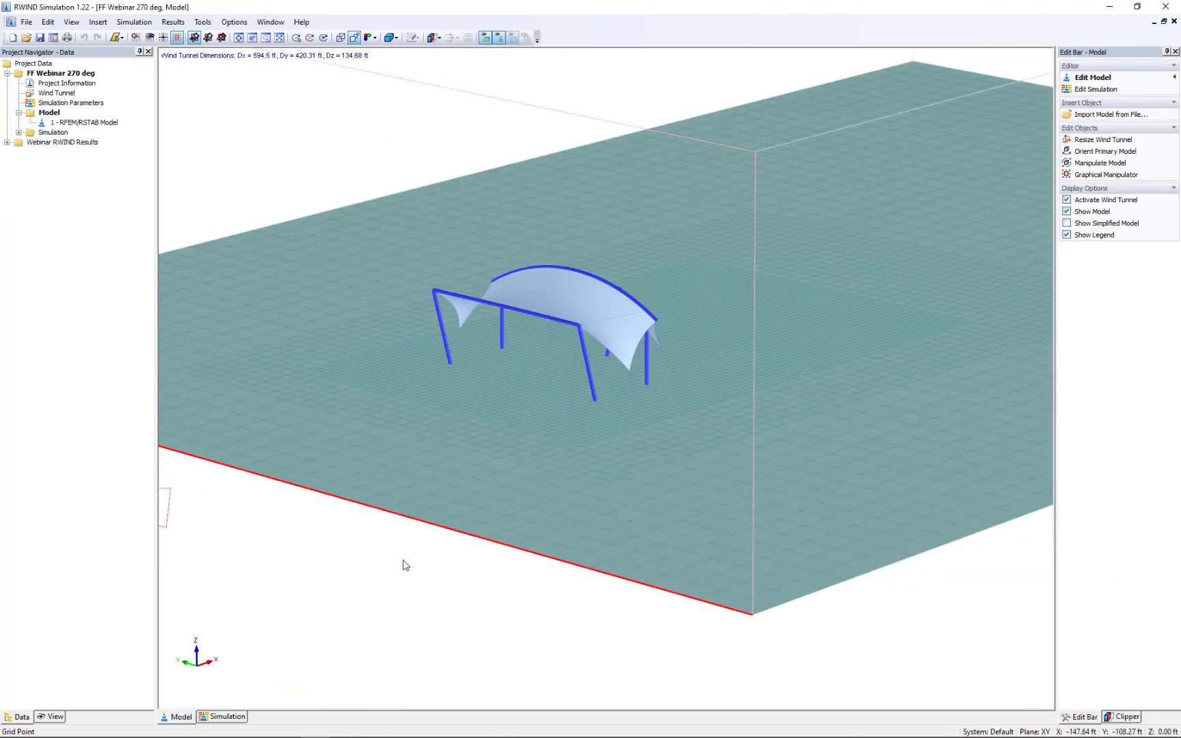
Examine the extent of the wind tunnel and the wind direction arrow relative to the structure.
scroll(404, 564, down, 4)
scroll(449, 559, down, 5)
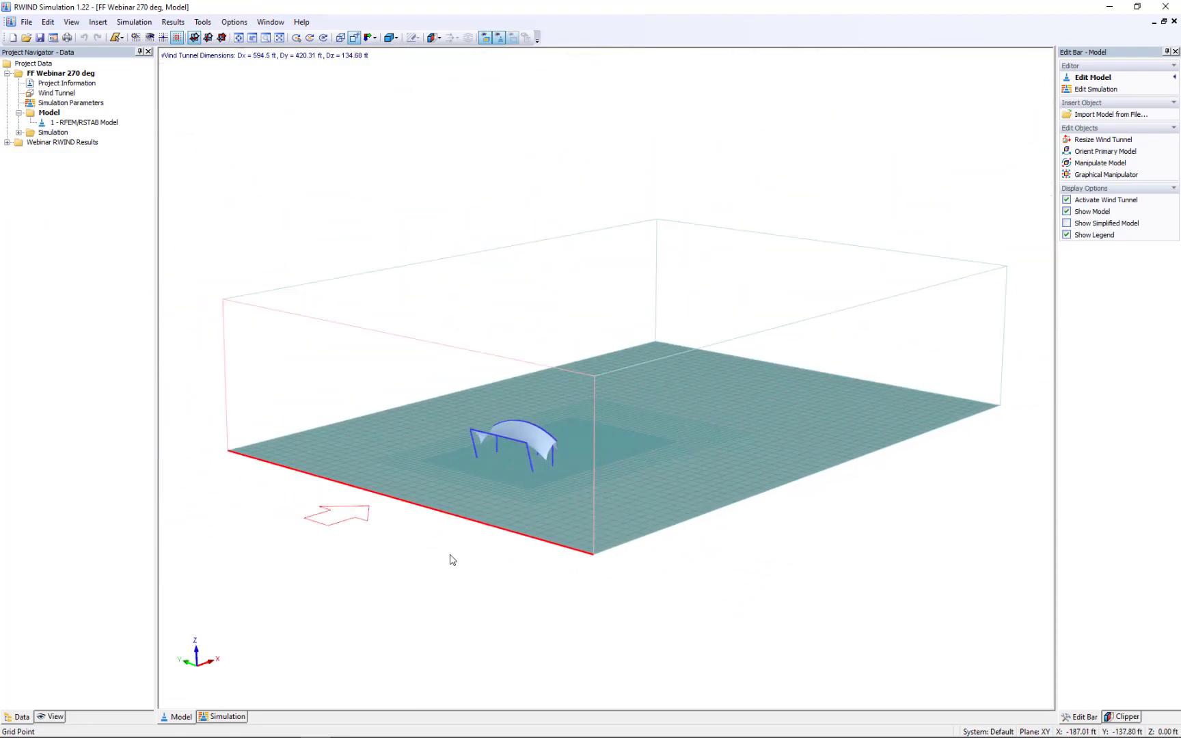
scroll(449, 559, up, 2)
scroll(561, 588, up, 1)
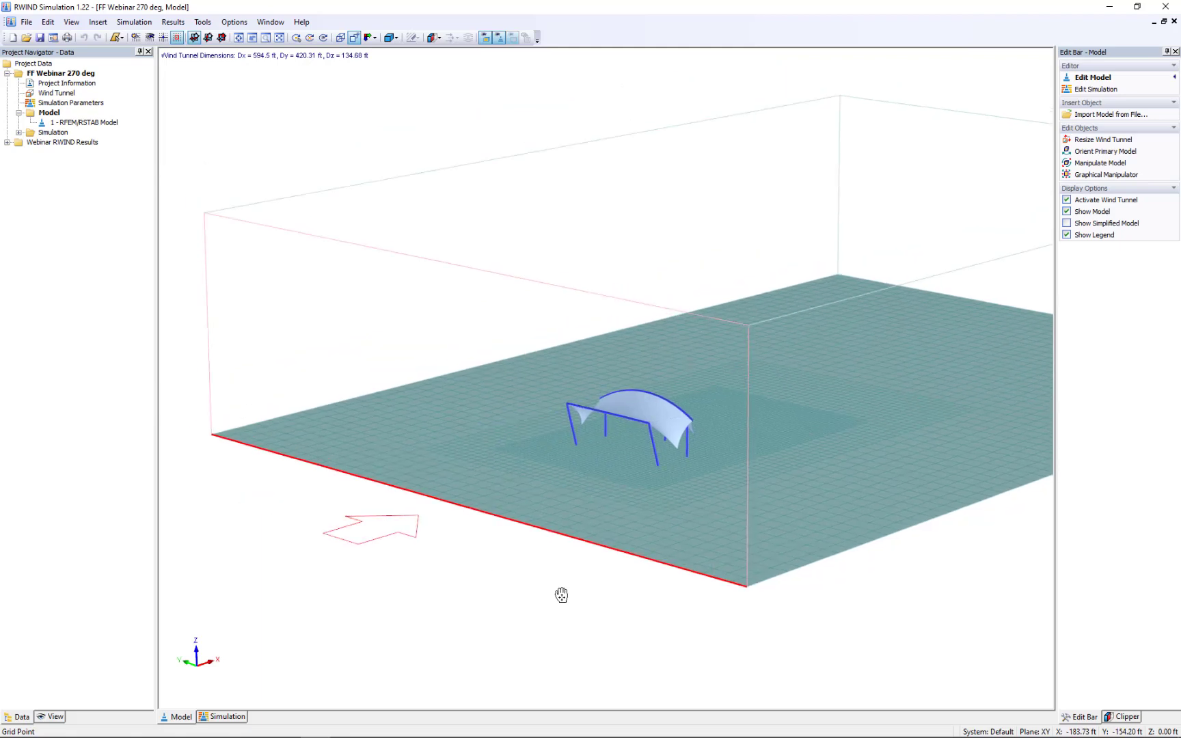
scroll(585, 590, down, 1)
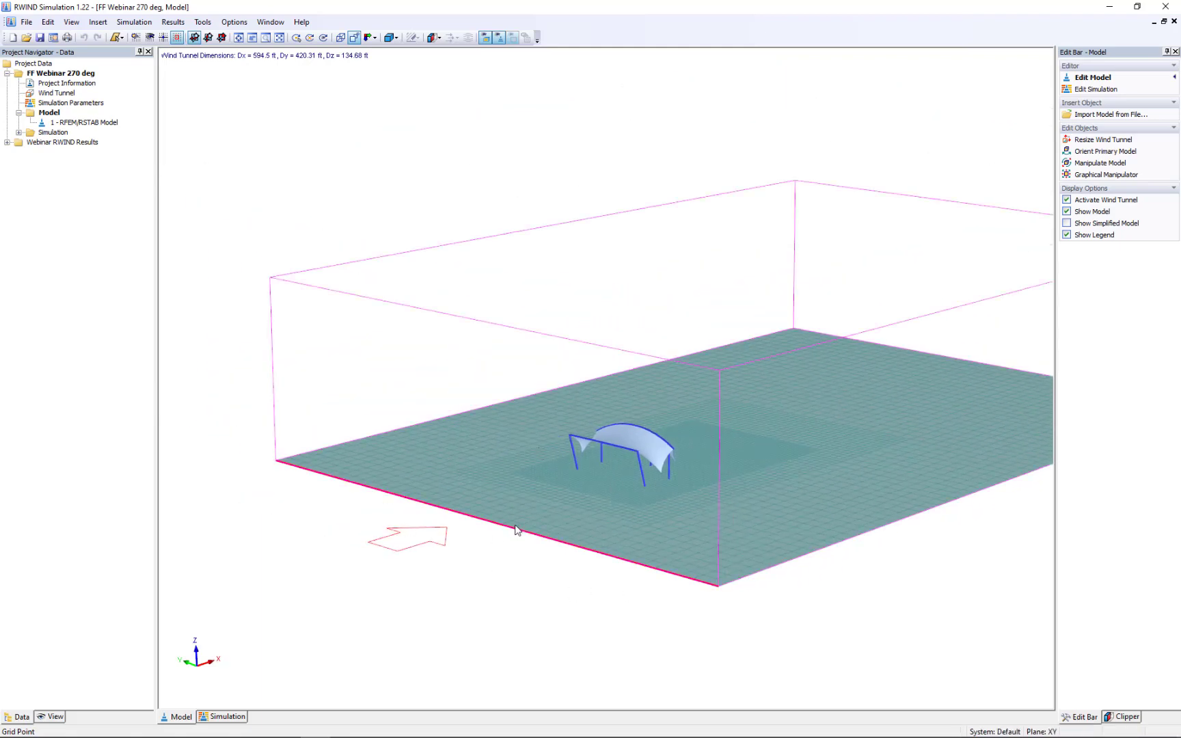
scroll(422, 566, down, 1)
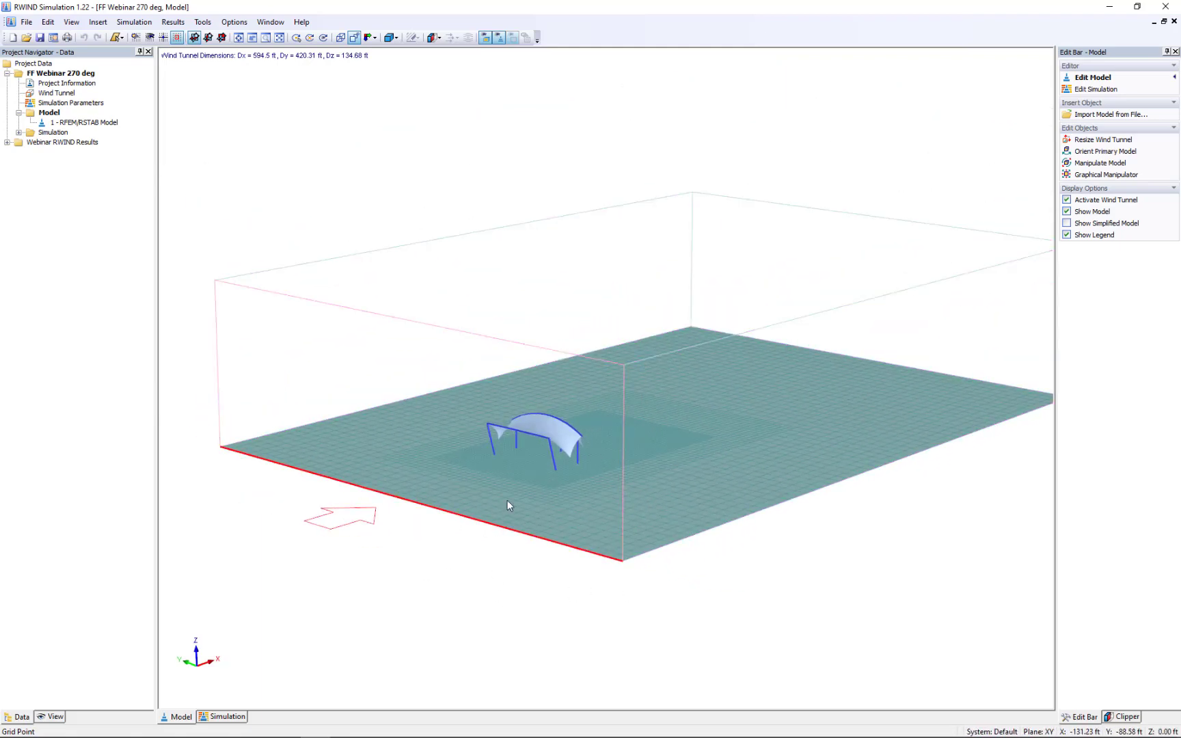
ctrl+middle_drag(648, 485, 605, 497)
Inspect the imported membrane structure and its supporting members up close and from the side within the wind tunnel.
scroll(542, 442, up, 3)
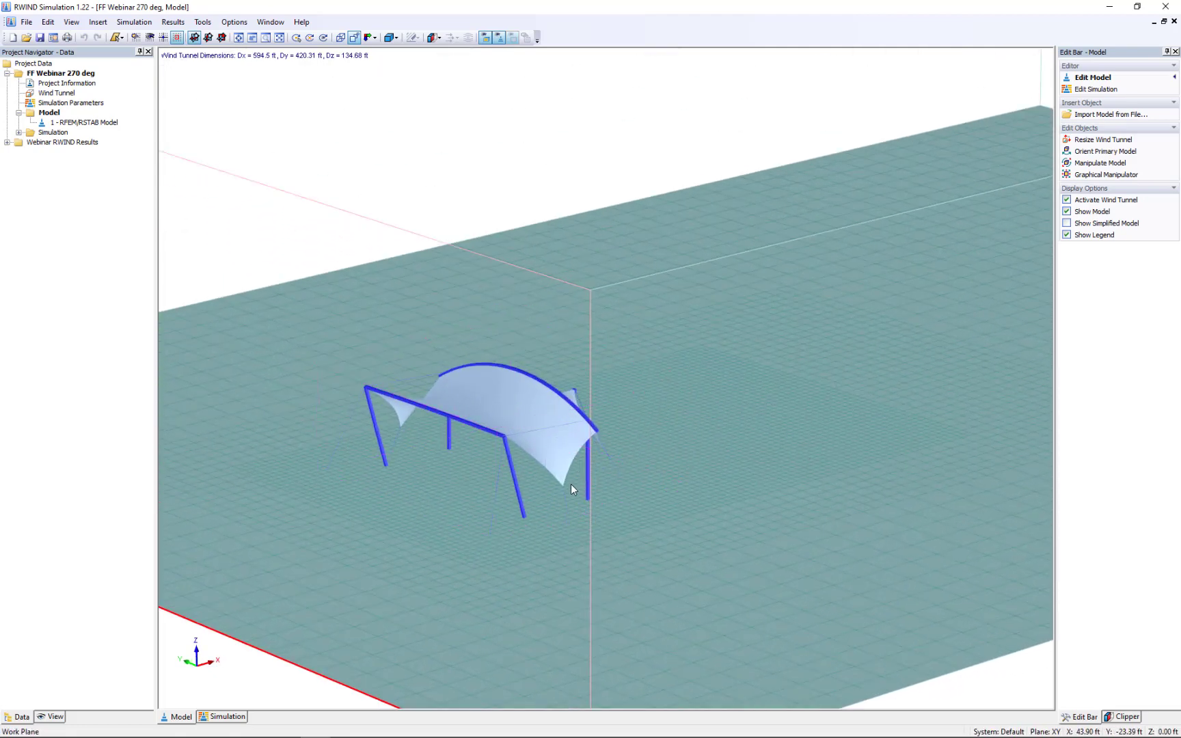
ctrl+middle_drag(562, 567, 458, 506)
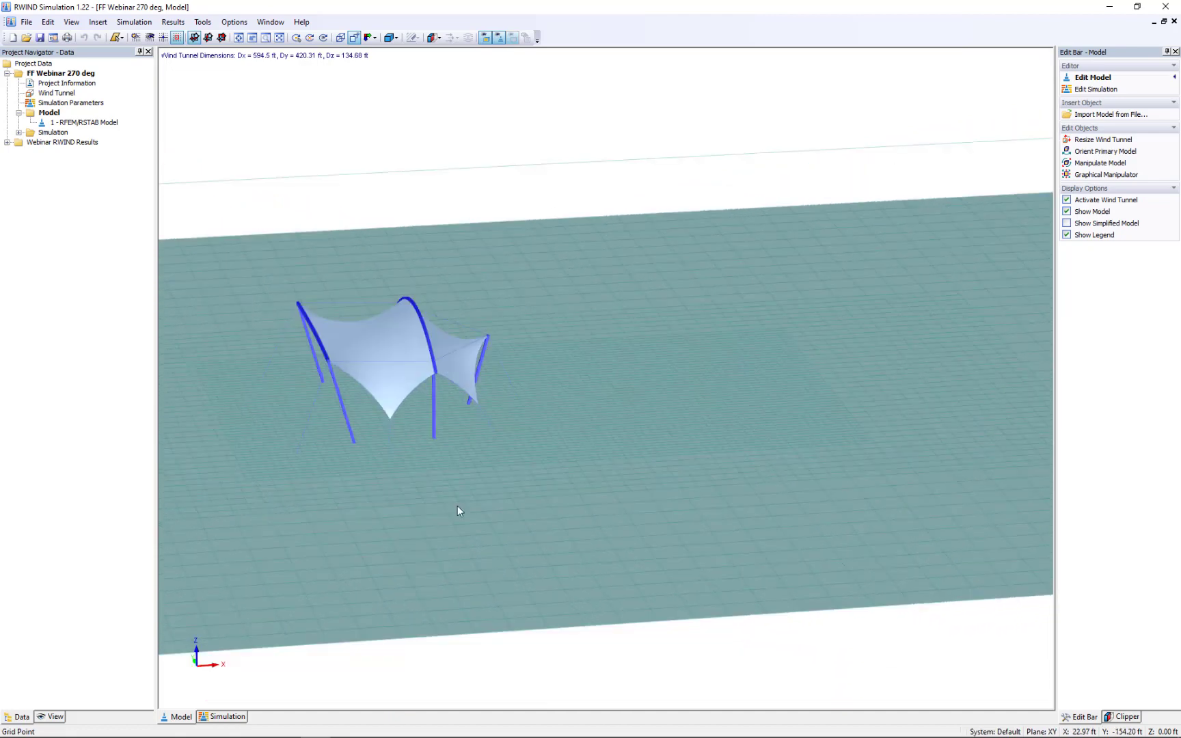
scroll(363, 329, up, 3)
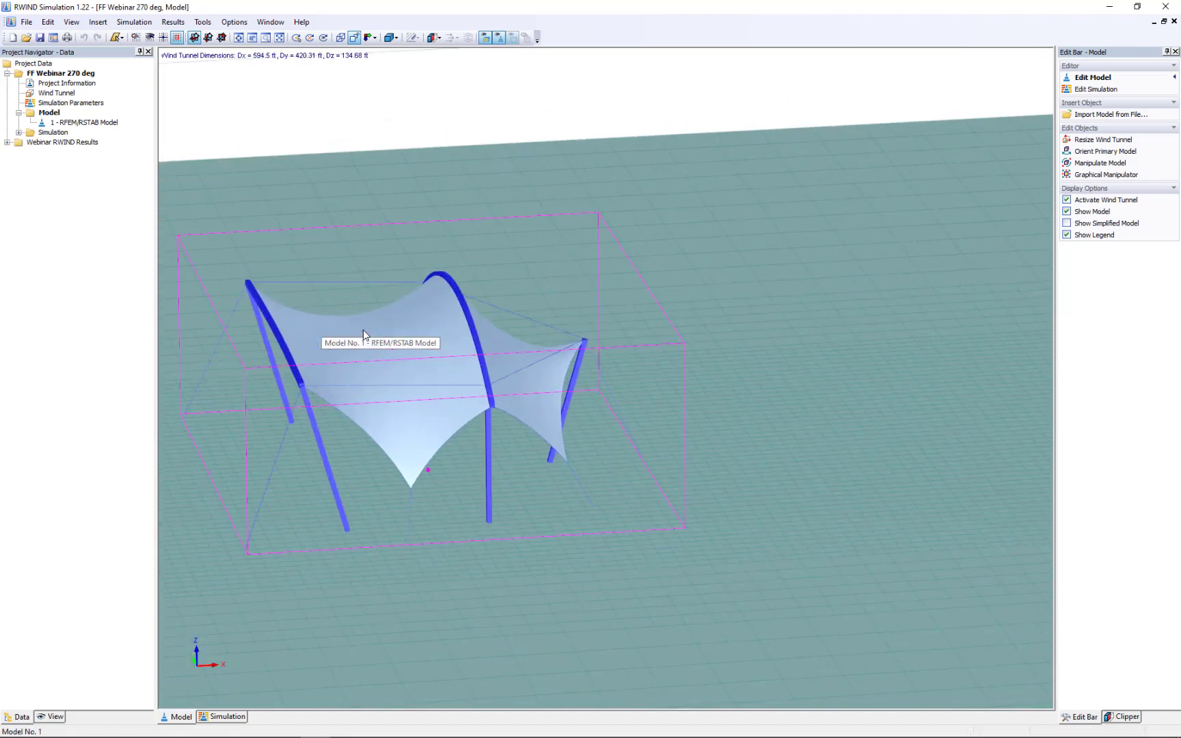
scroll(392, 396, down, 3)
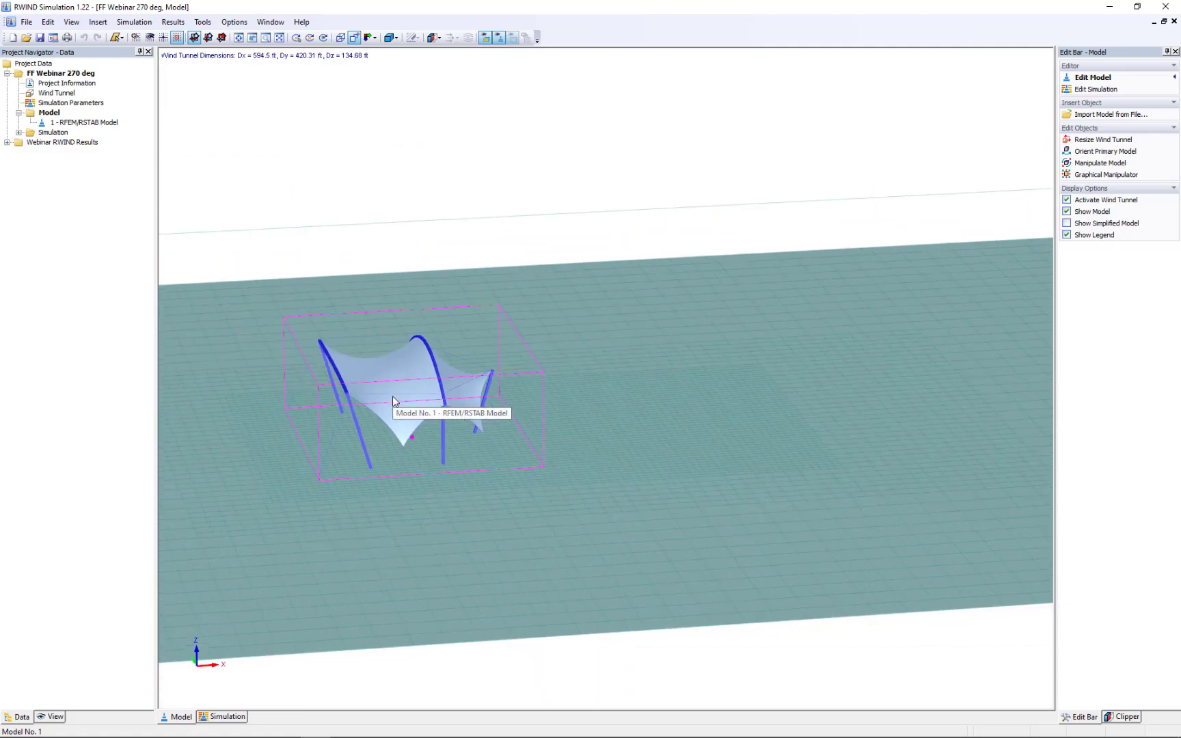
scroll(392, 397, down, 2)
ctrl+middle_drag(328, 495, 524, 493)
scroll(530, 528, down, 1)
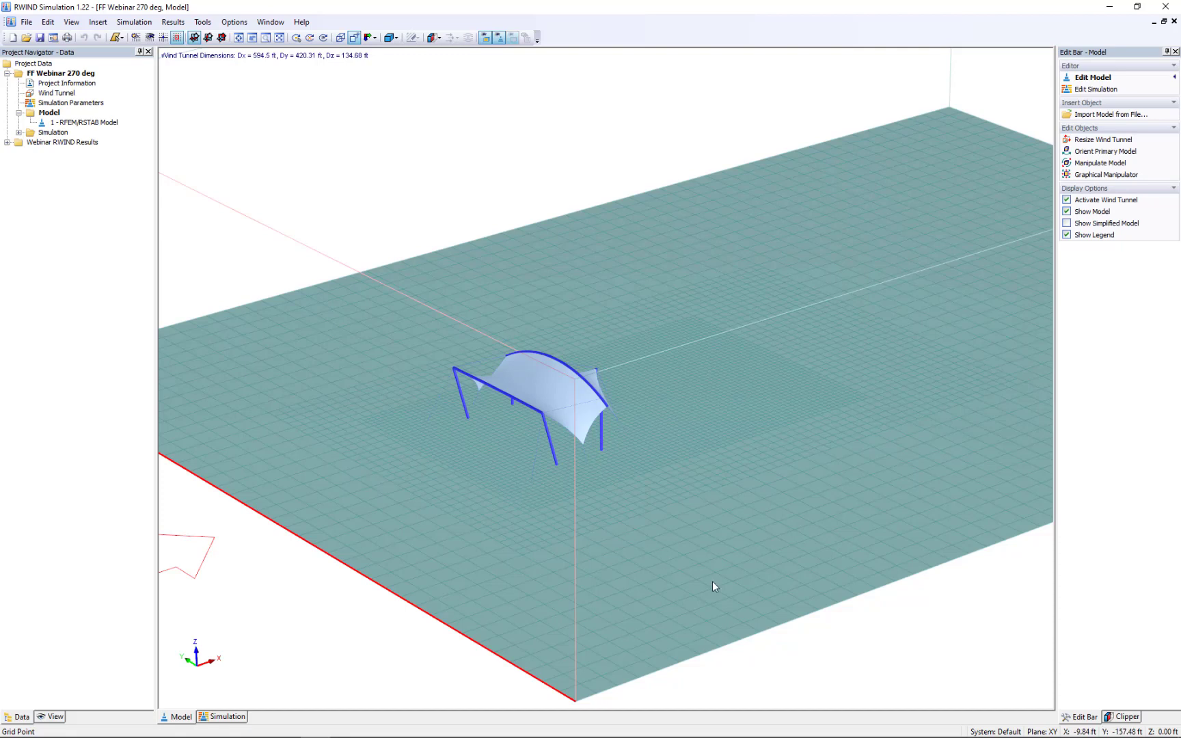
middle_drag(712, 585, 667, 524)
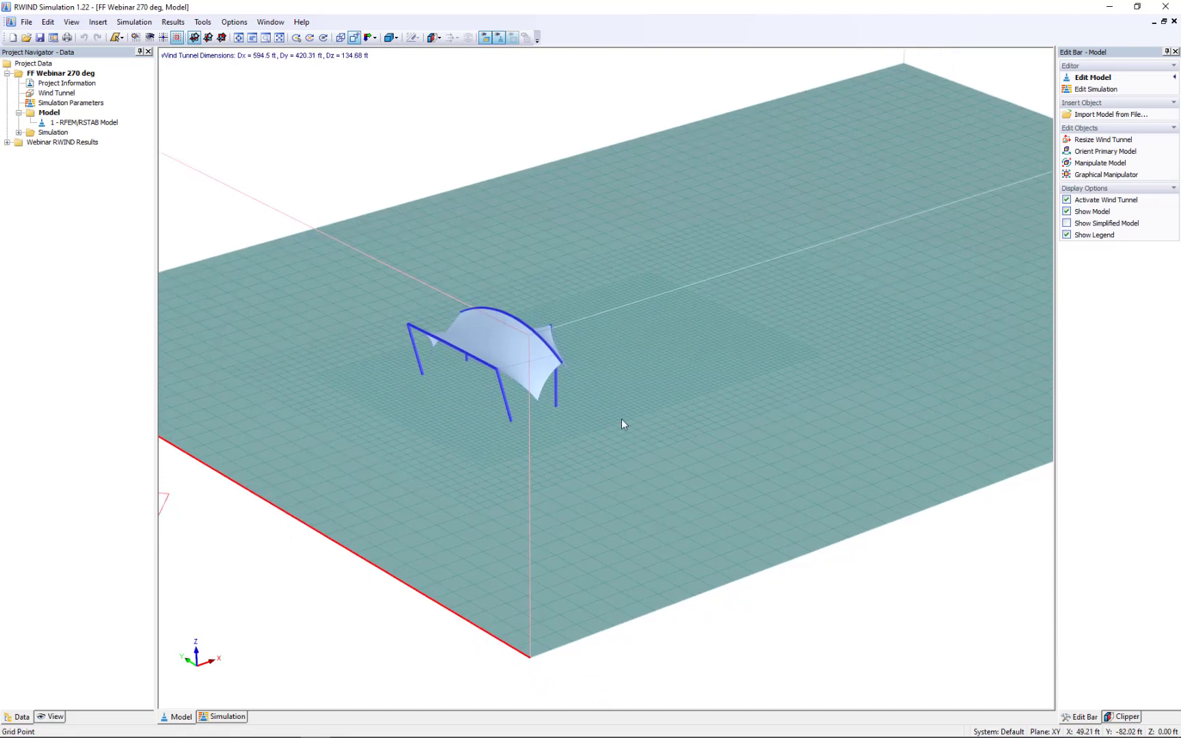
scroll(596, 406, up, 5)
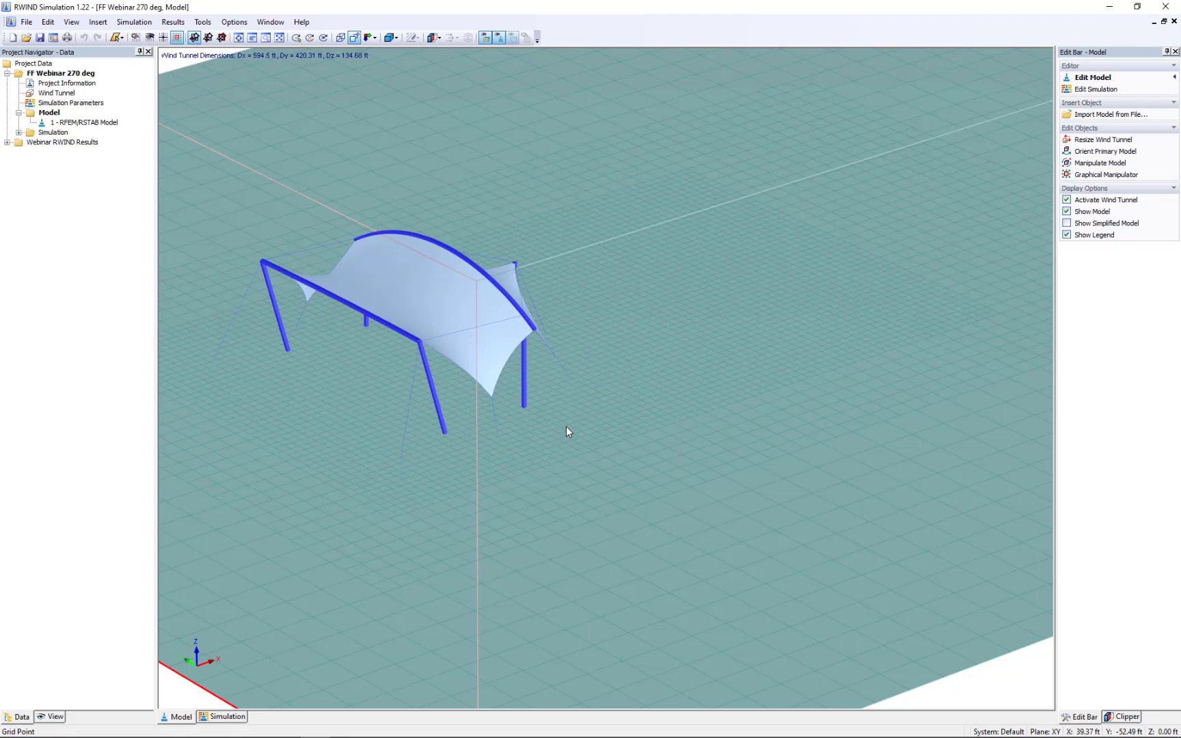
scroll(566, 428, down, 5)
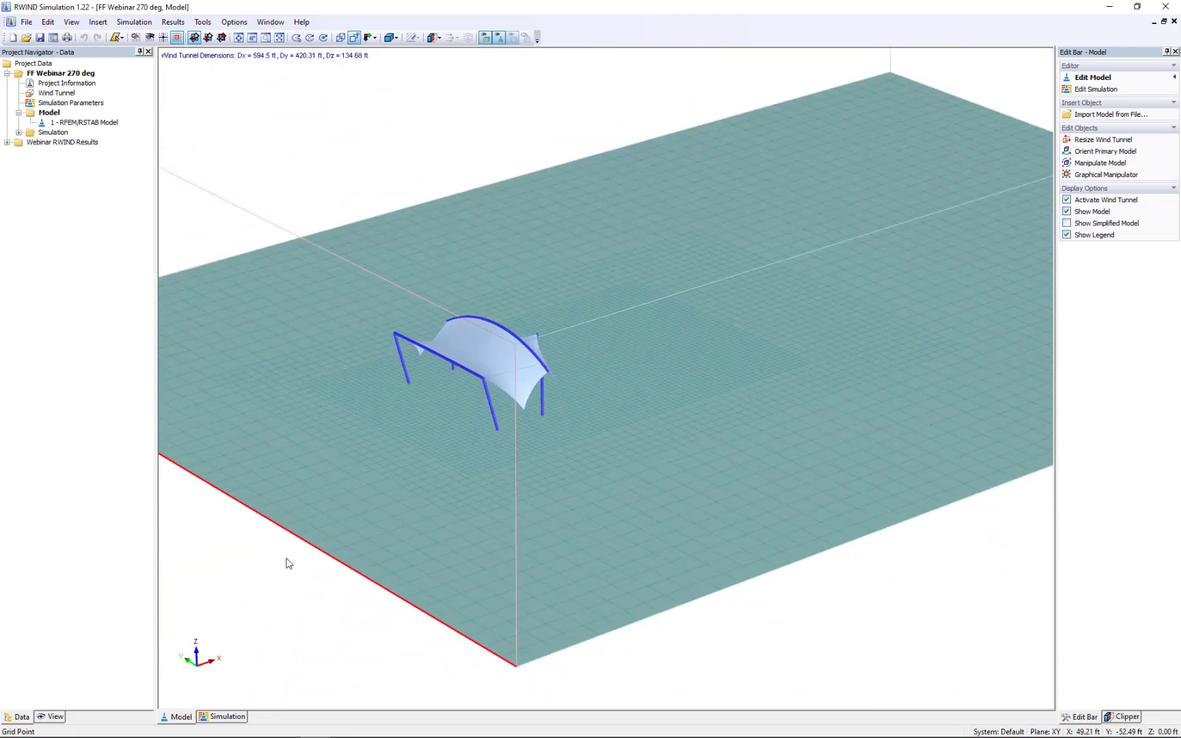
Show the surface pressure simulation results and probe the pressure on the windward part of the membrane.
click(216, 717)
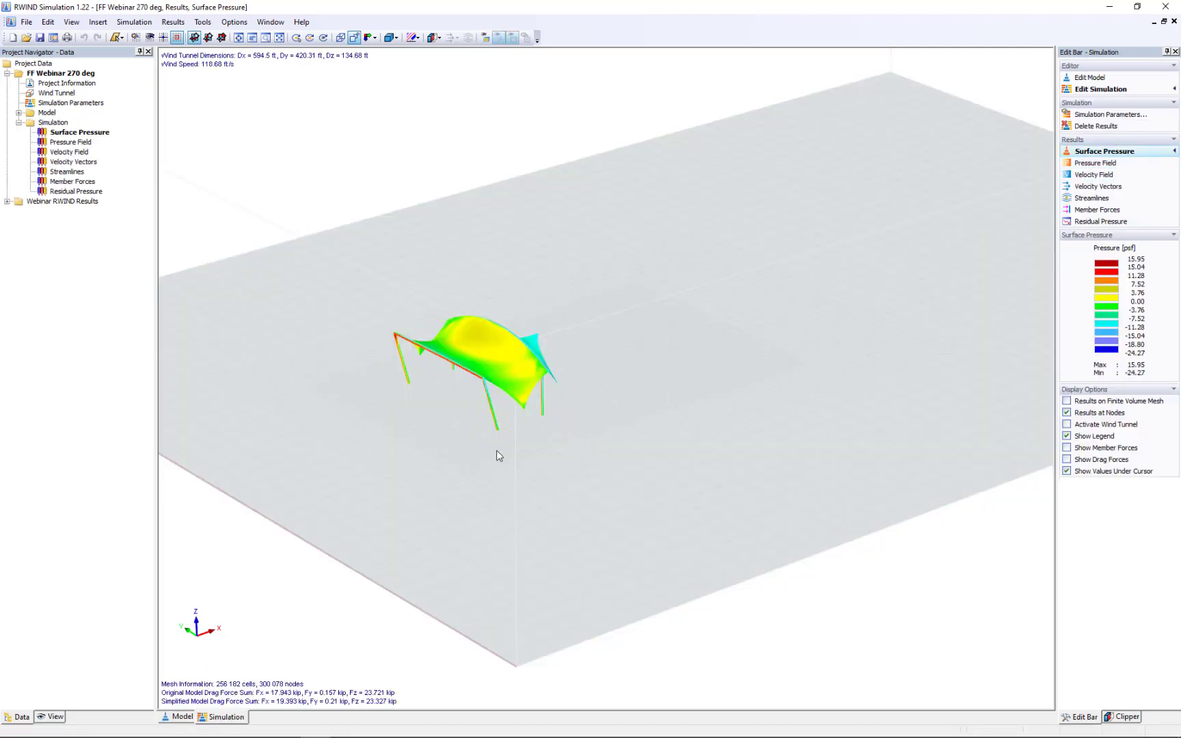
middle_drag(498, 453, 631, 458)
scroll(630, 453, up, 1)
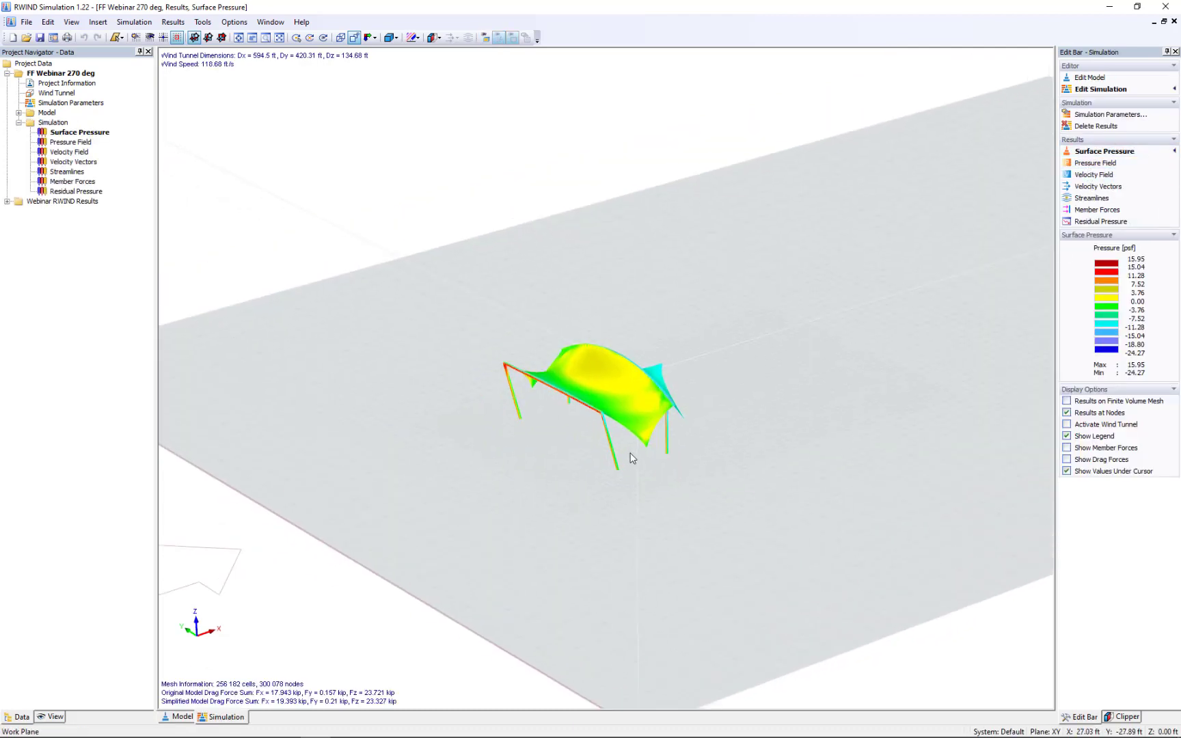
scroll(631, 458, up, 4)
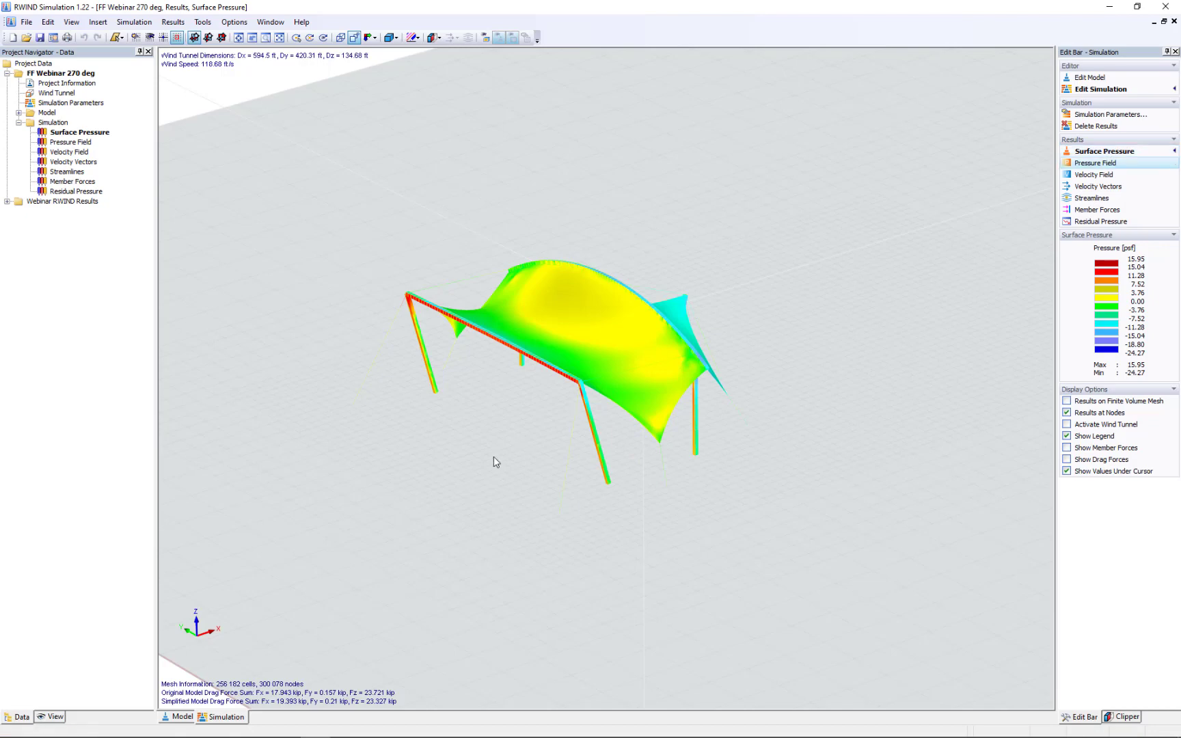
middle_drag(552, 462, 540, 408)
scroll(539, 402, up, 4)
mouse_move(539, 368)
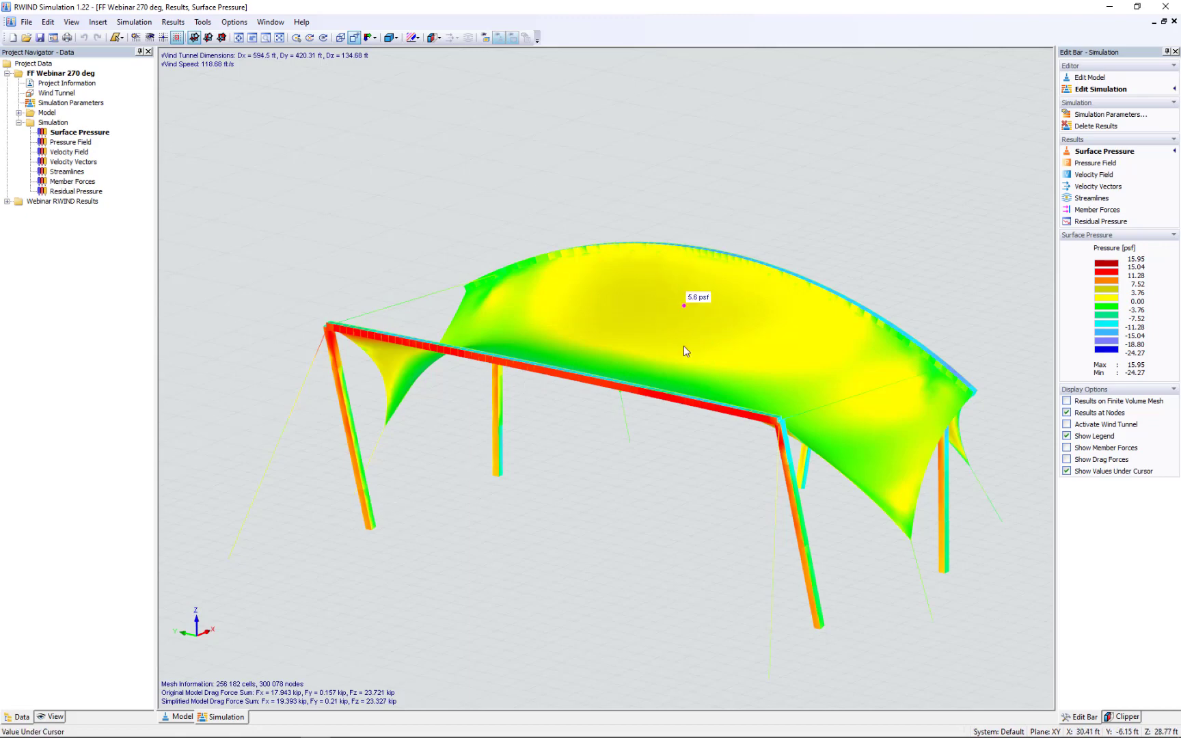
Compare surface pressures on the windward and leeward parts of the membrane by probing values around the structure.
ctrl+middle_drag(854, 427, 618, 396)
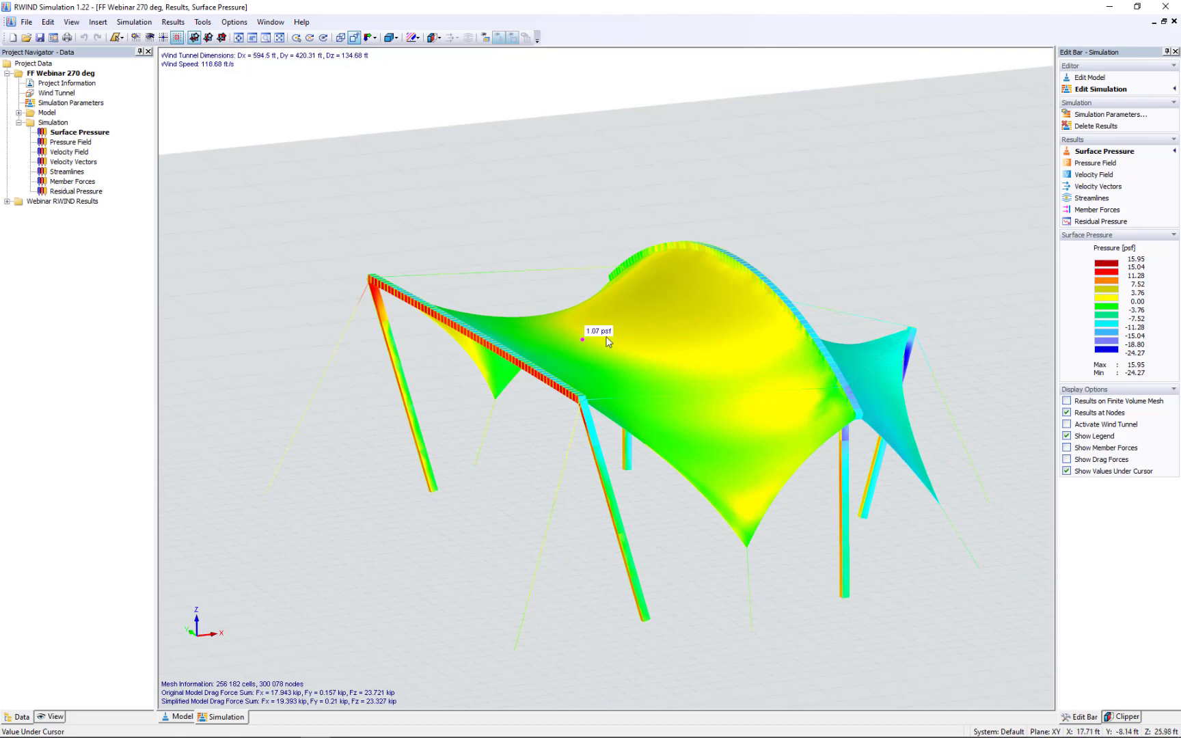
ctrl+middle_drag(914, 296, 596, 304)
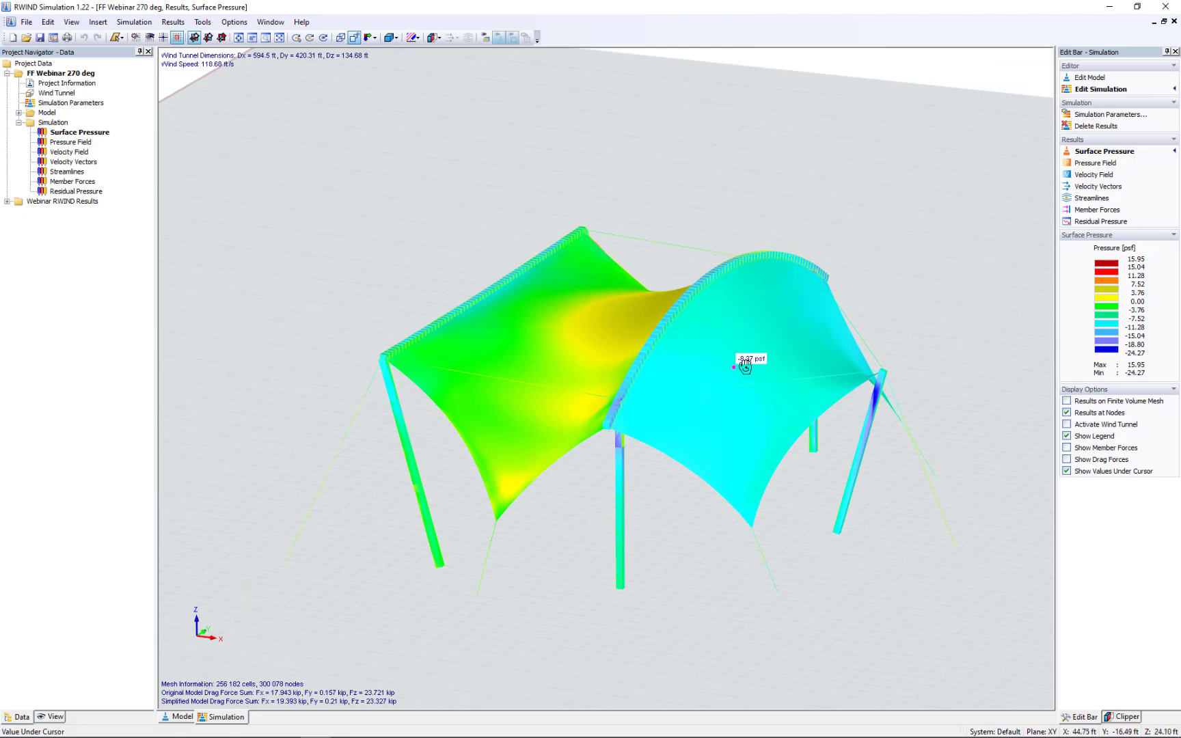
ctrl+middle_drag(747, 347, 557, 331)
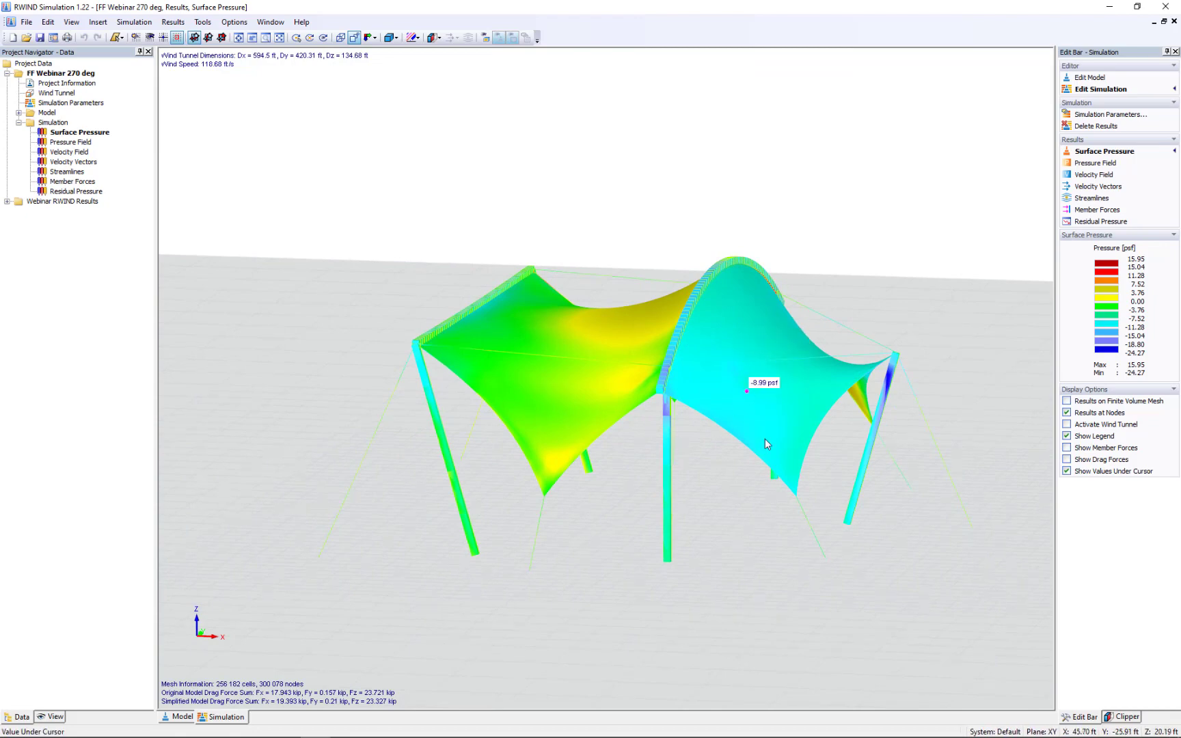
ctrl+middle_drag(742, 519, 935, 565)
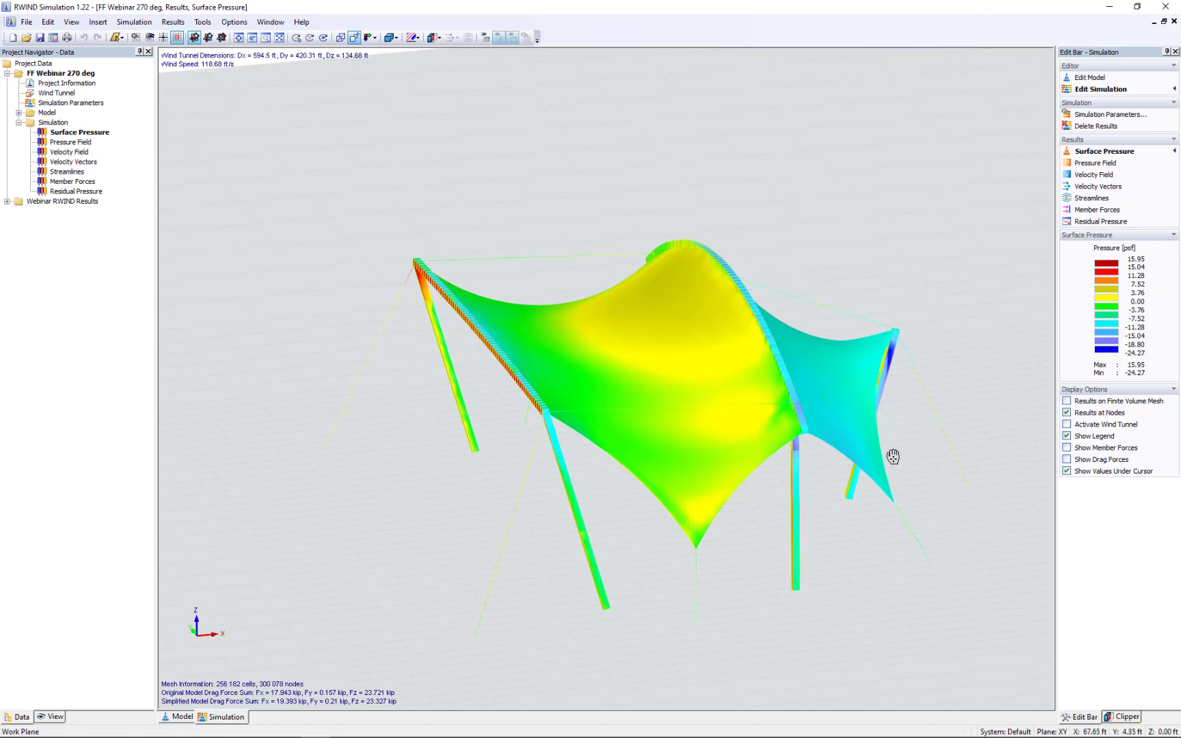
middle_drag(893, 457, 849, 430)
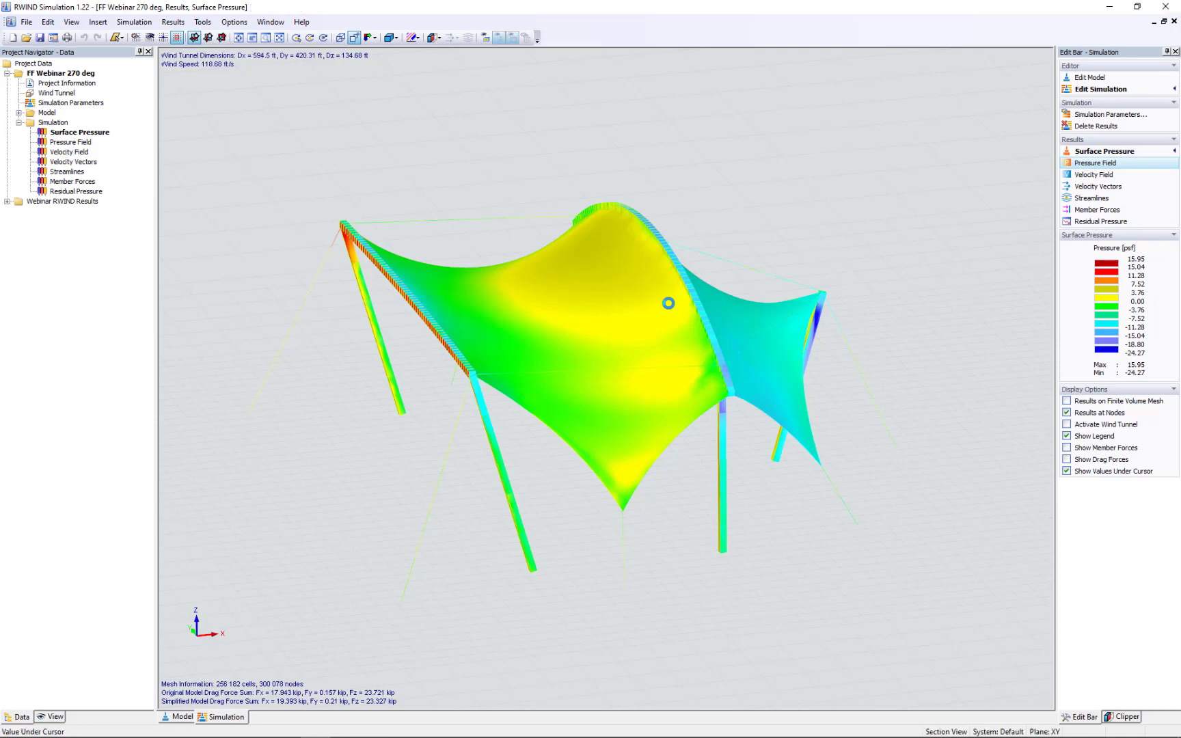
Display the pressure field results and shift the slicer plane slightly across the structure.
scroll(574, 380, down, 3)
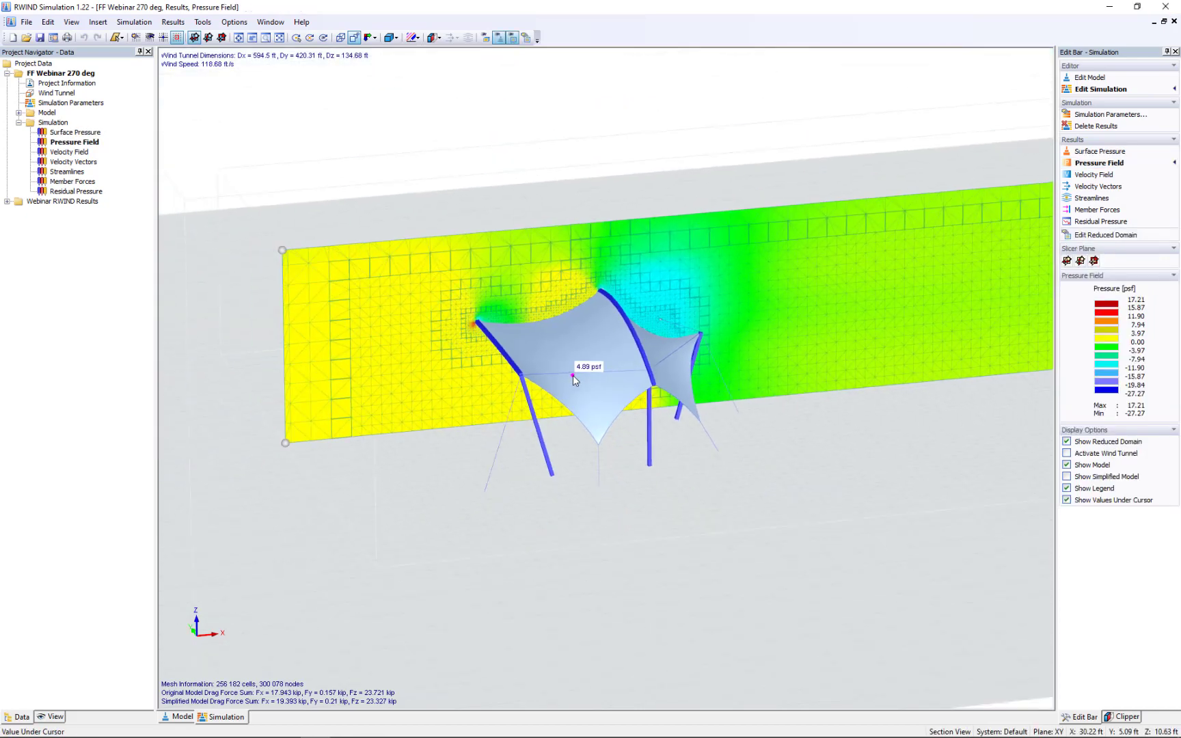
middle_drag(461, 433, 437, 422)
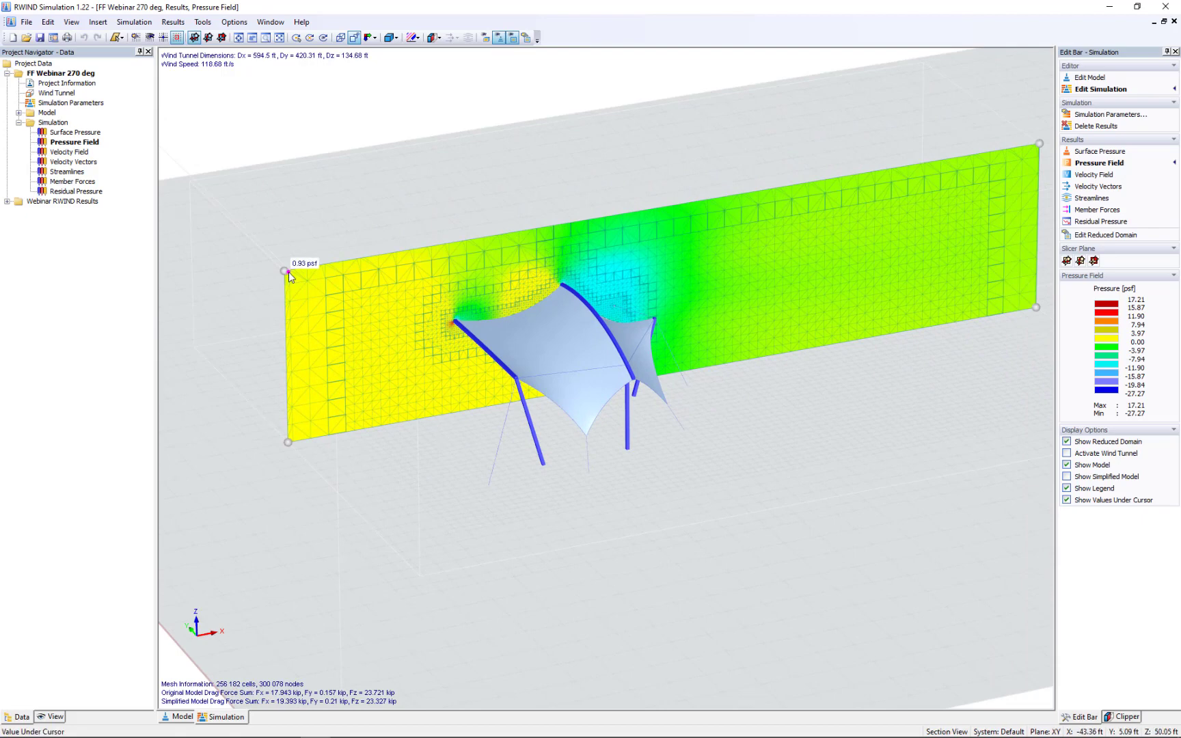
mouse_move(295, 280)
mouse_down()
mouse_move(308, 331)
mouse_move(292, 282)
mouse_up()
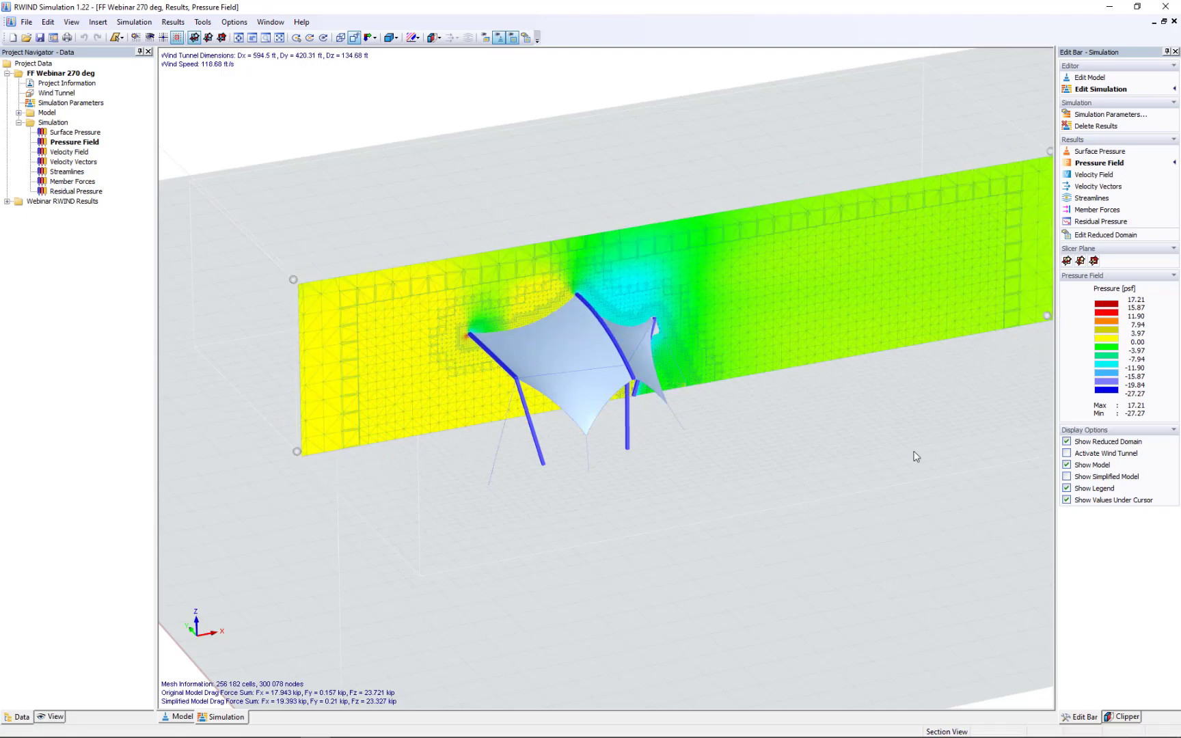
Turn off the reduced domain so the pressure field slice covers the full wind tunnel.
click(1068, 443)
scroll(728, 388, down, 3)
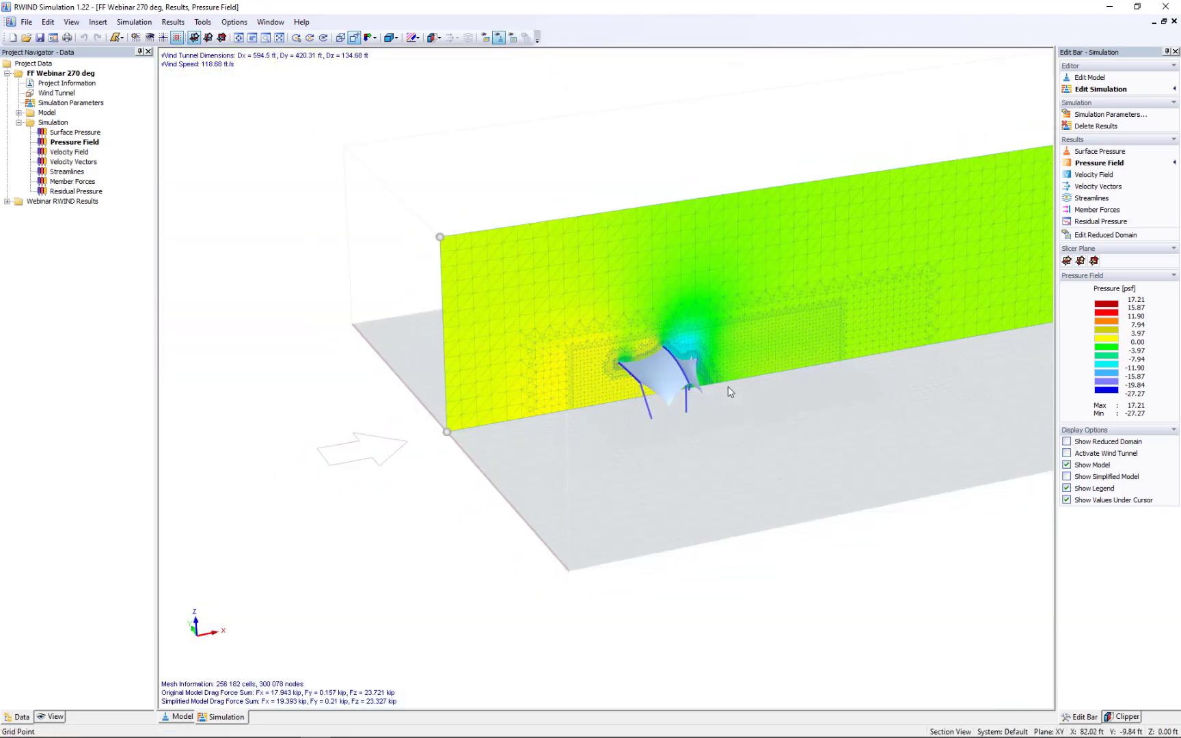
Examine the full wind tunnel pressure field slice around the structure and turn the reduced domain back on.
middle_drag(779, 388, 594, 412)
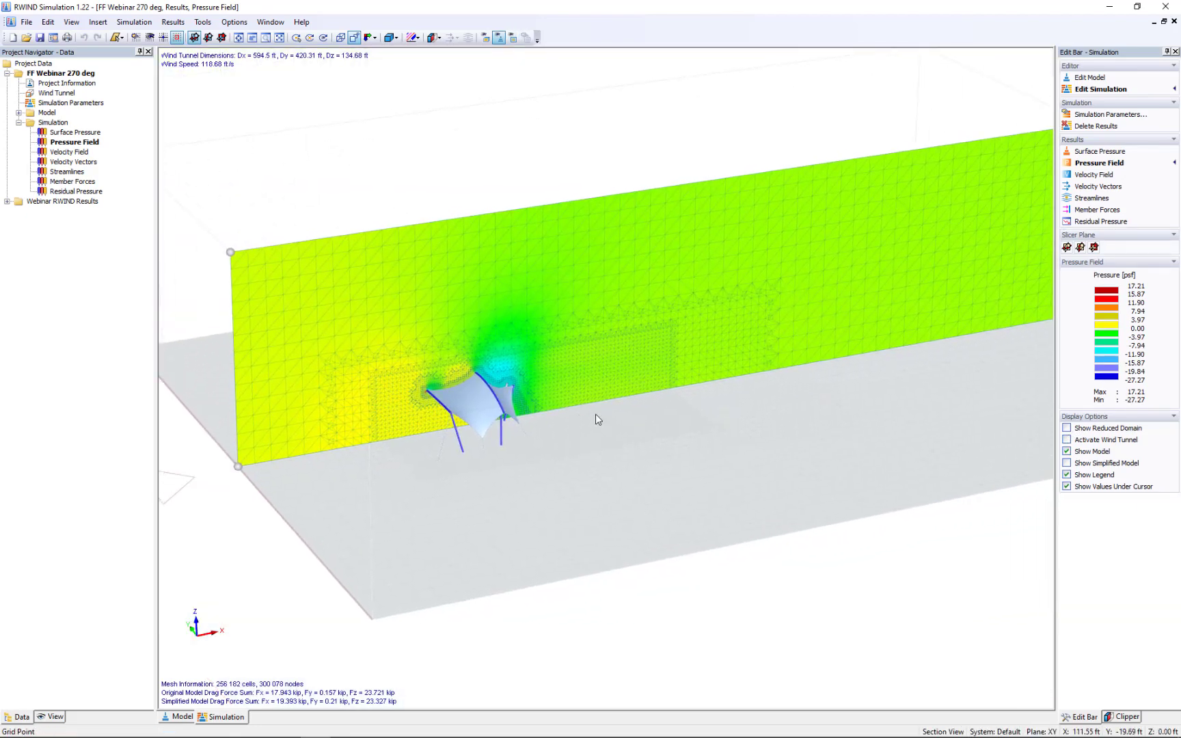
scroll(593, 411, down, 1)
scroll(590, 408, up, 1)
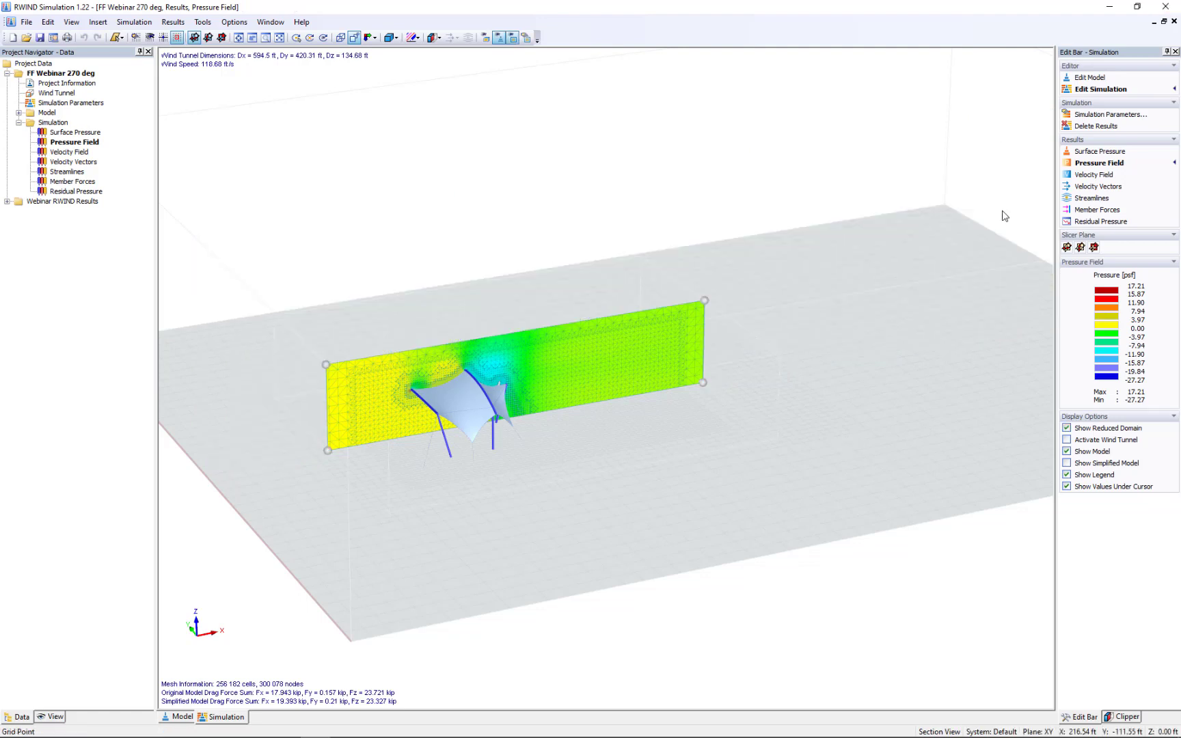
Display the velocity field results, shift the slicer plane across the structure and probe velocities behind the membrane.
click(1088, 175)
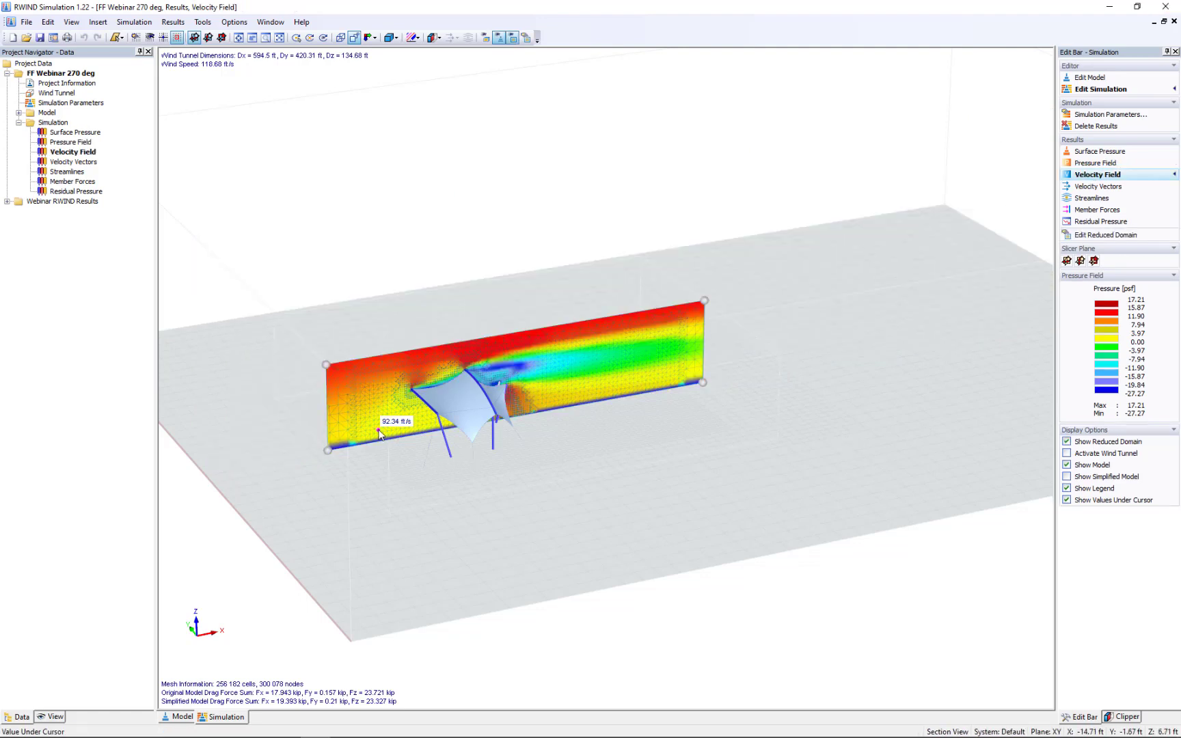
scroll(377, 430, up, 4)
scroll(378, 430, up, 2)
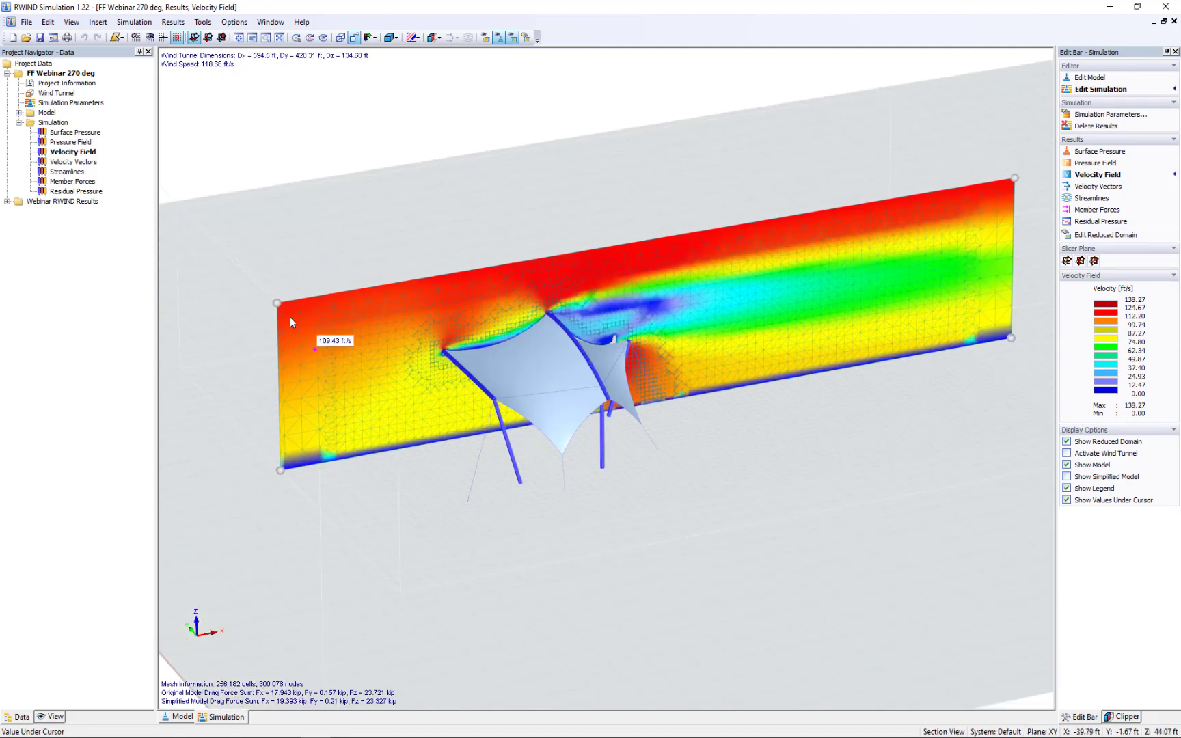
drag(277, 306, 291, 327)
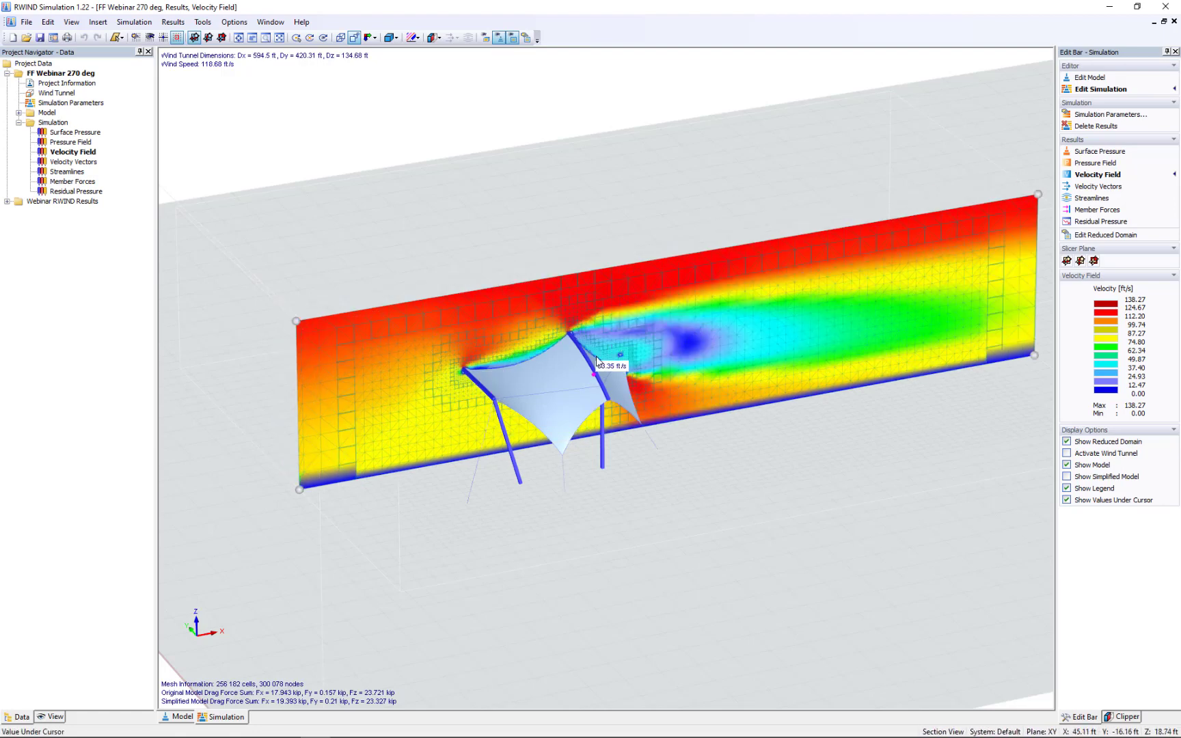
scroll(588, 356, up, 2)
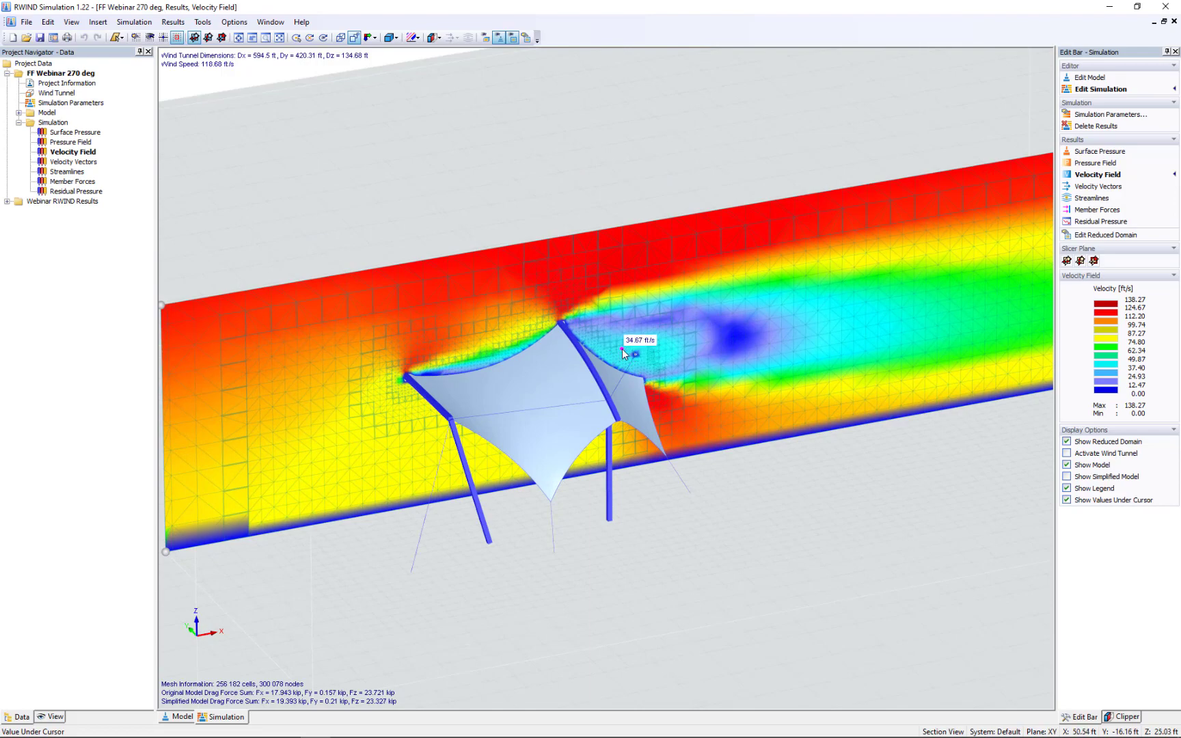
ctrl+middle_drag(621, 356, 624, 323)
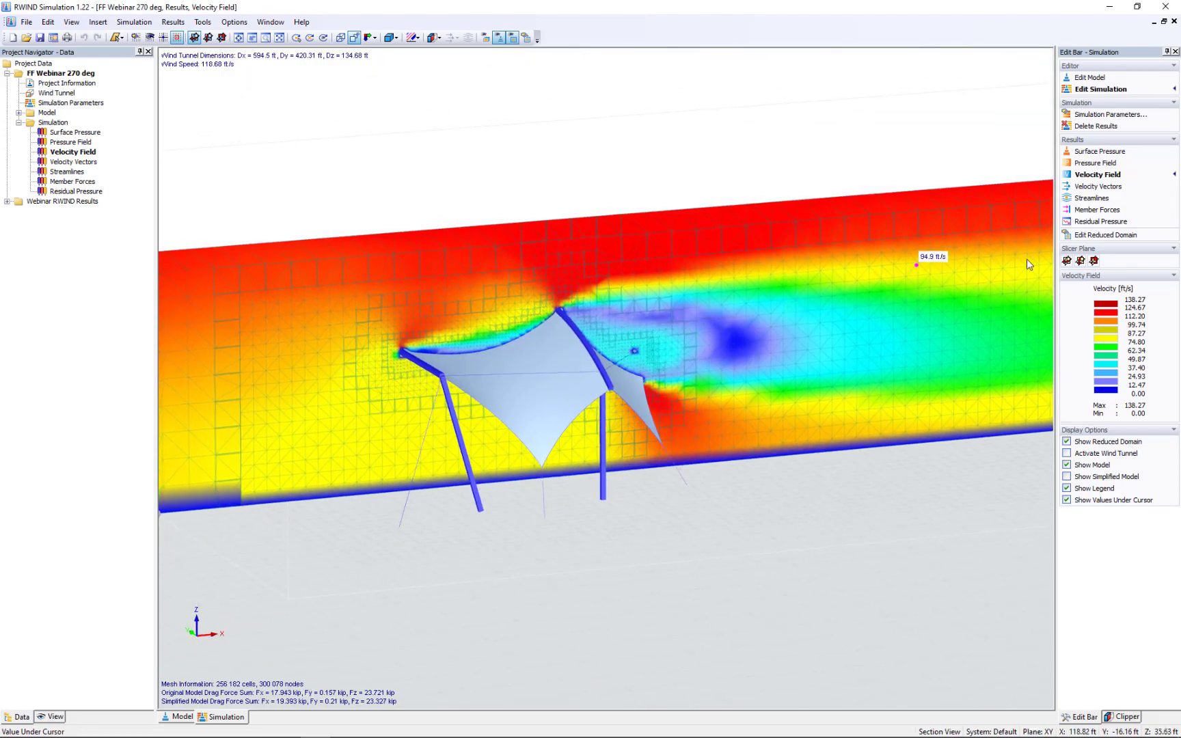
Display the velocity vectors and examine the flow over and behind the membrane from the side.
click(1092, 188)
ctrl+middle_drag(680, 430, 547, 390)
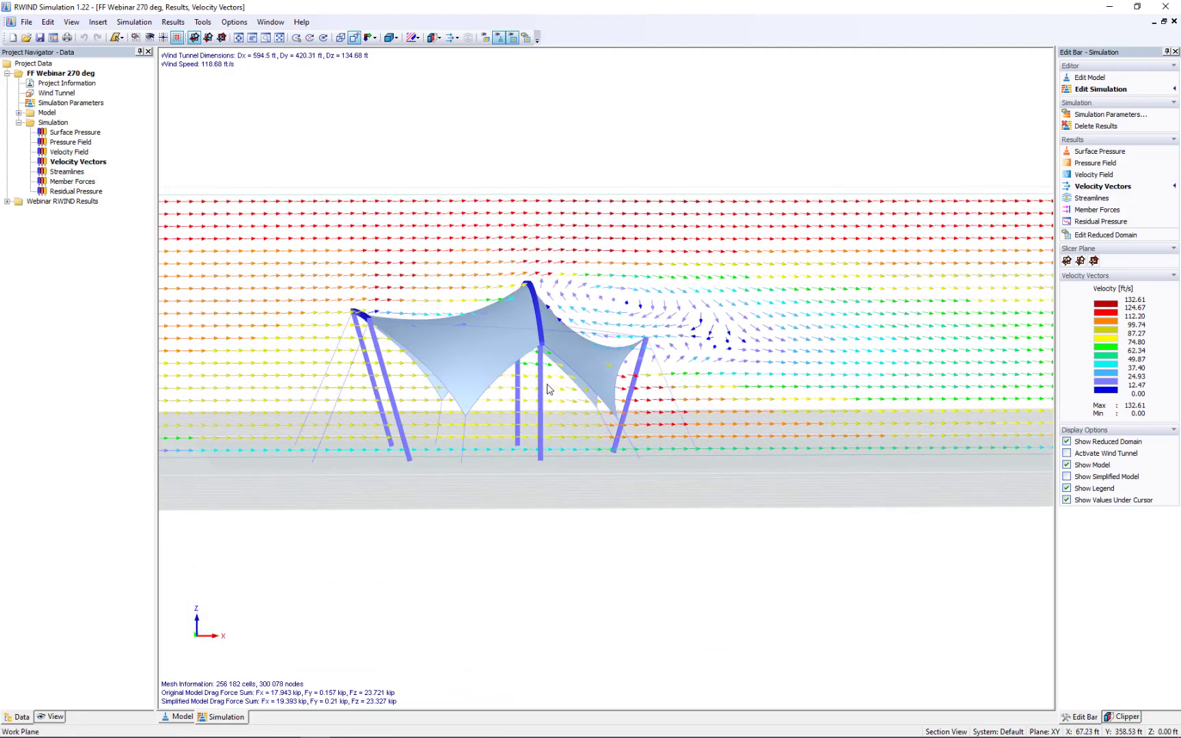
scroll(468, 294, up, 3)
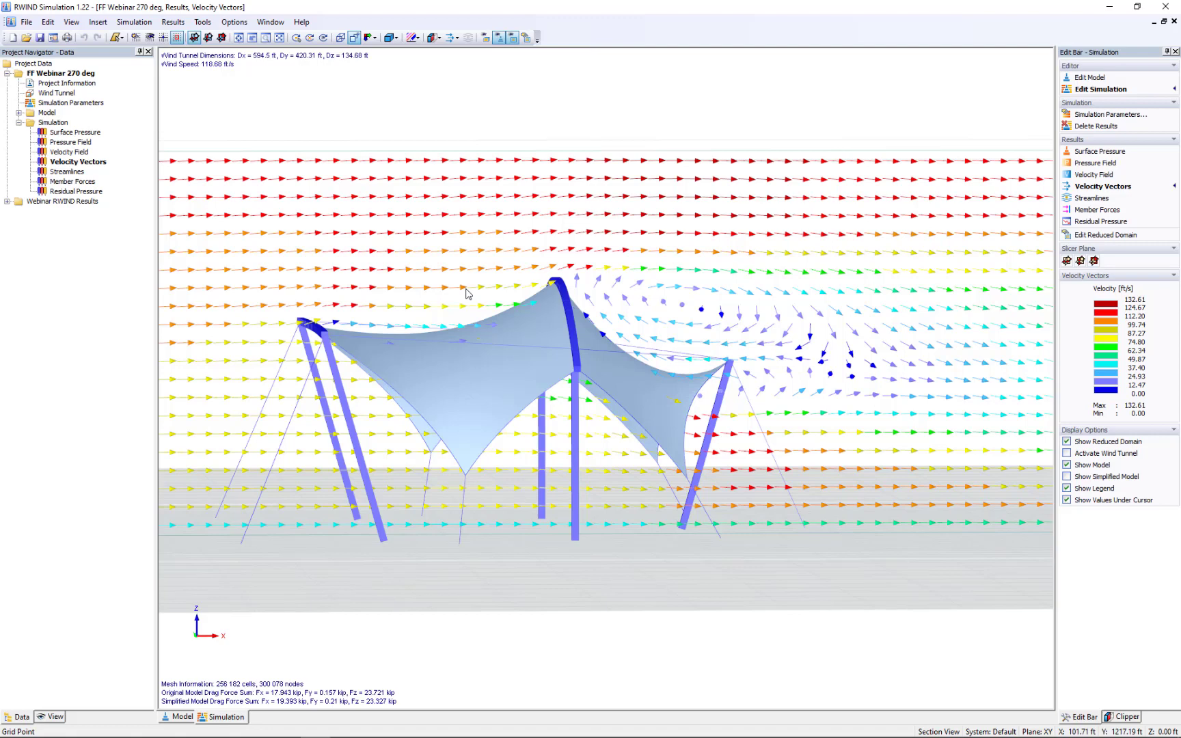
scroll(467, 294, up, 1)
scroll(467, 294, up, 1)
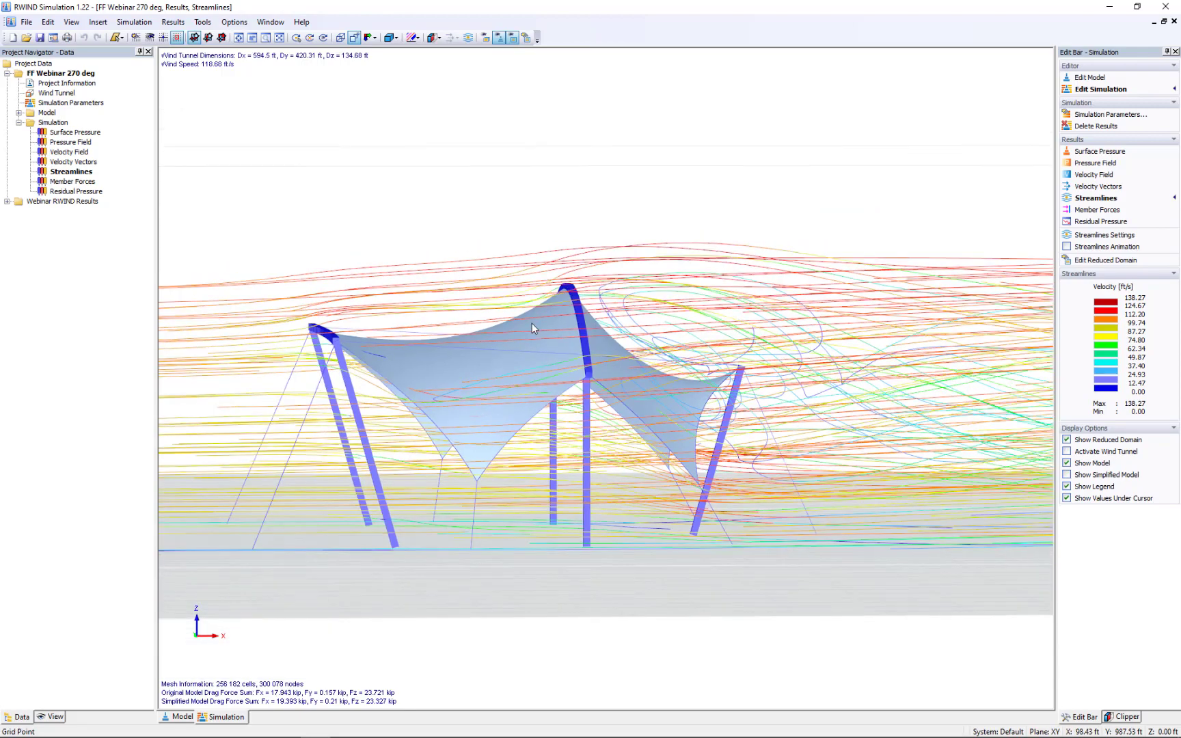
Display the streamlines around the structure, run their animation to examine the flow, and switch the animation off.
scroll(532, 329, down, 3)
ctrl+middle_drag(526, 365, 704, 493)
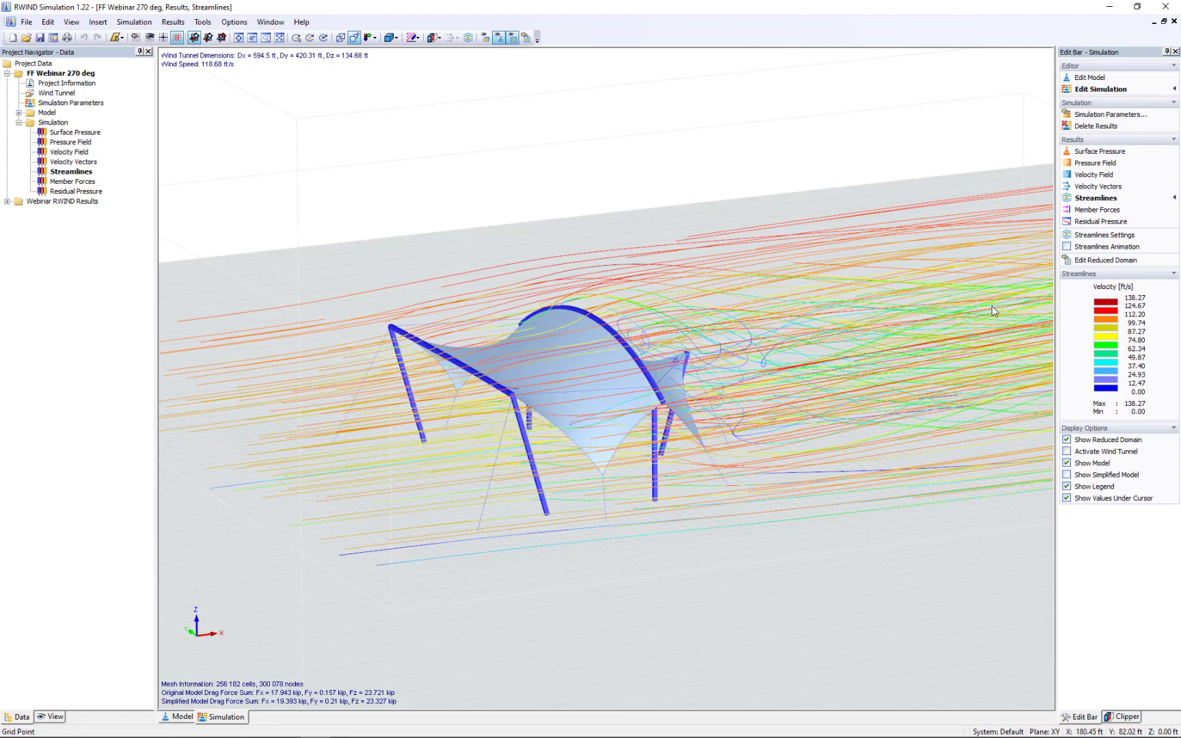
click(1066, 248)
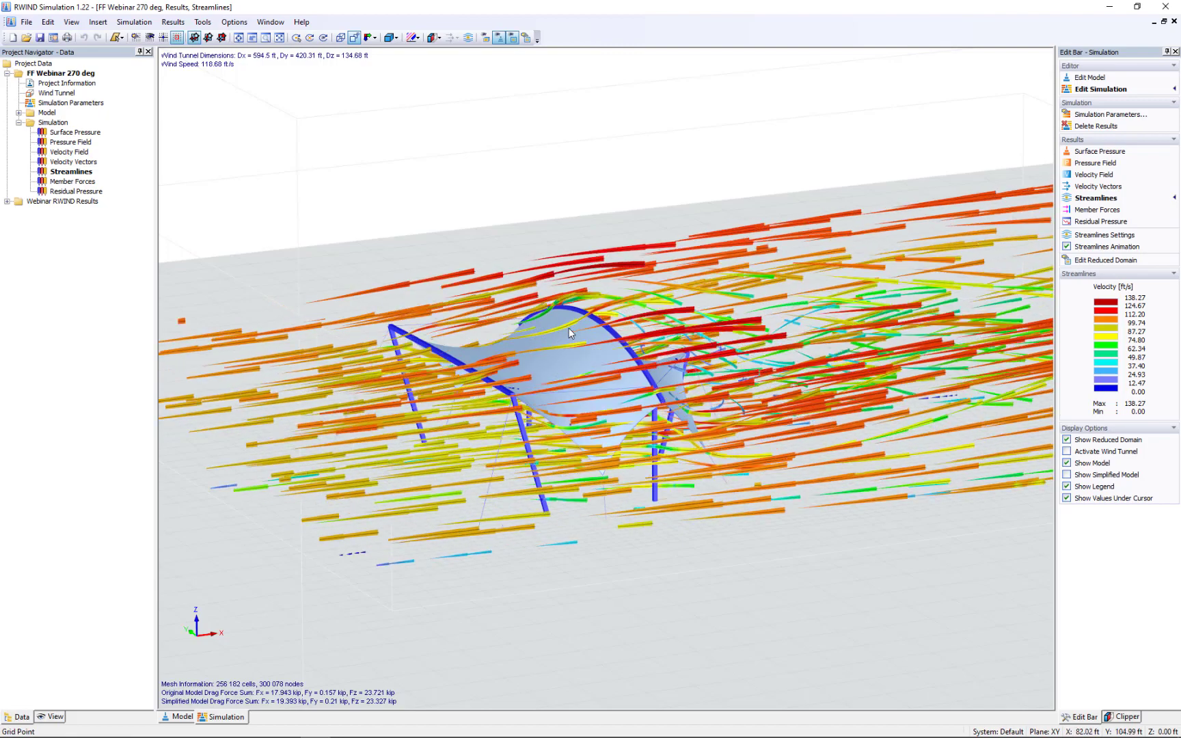
ctrl+middle_drag(569, 333, 610, 366)
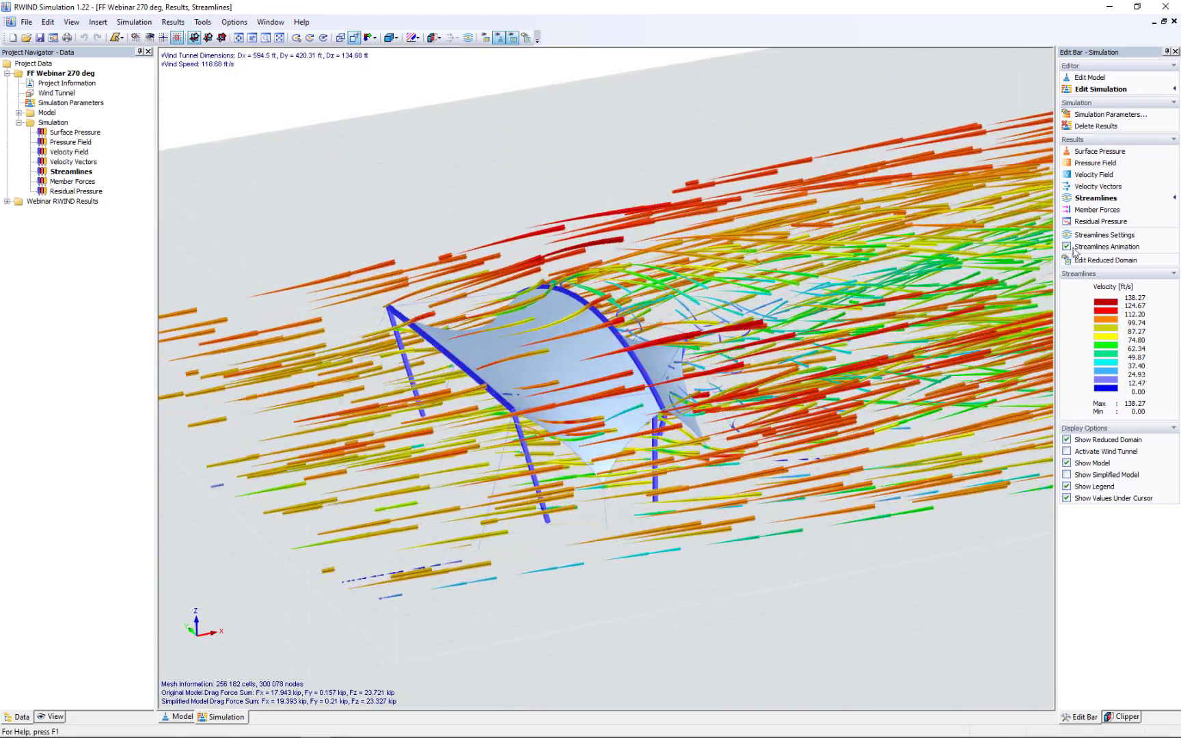
click(1067, 247)
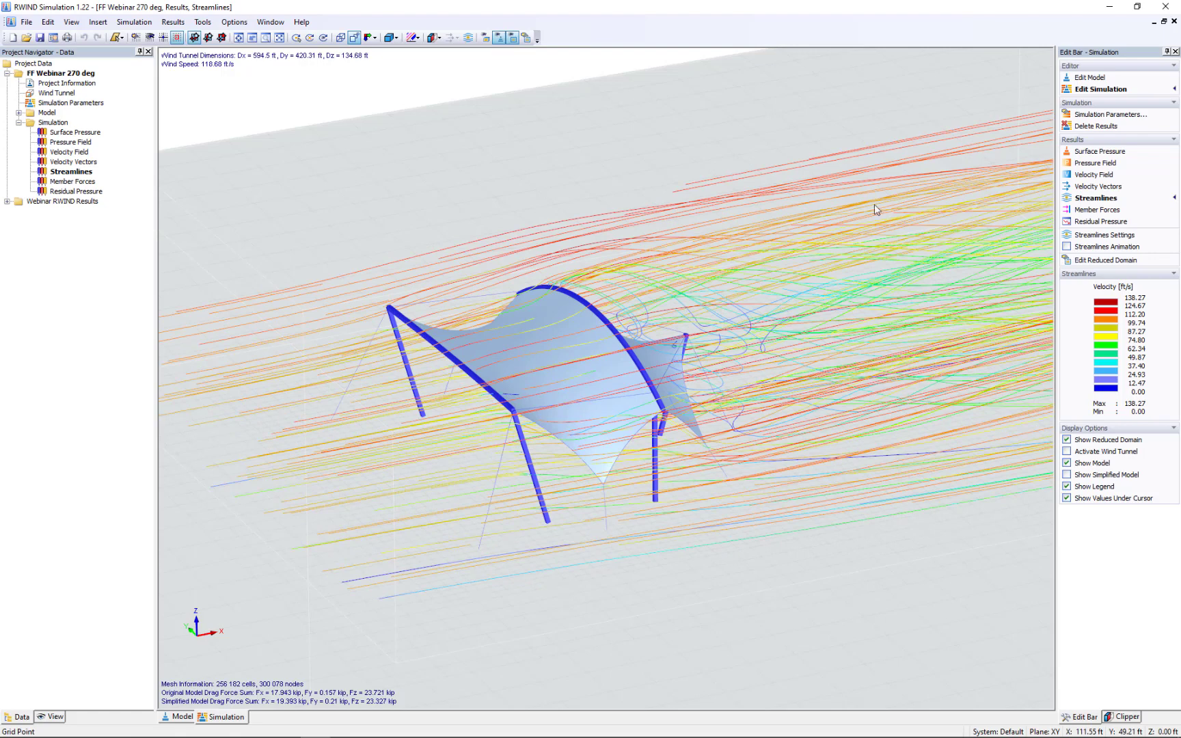
Display the surface pressure results again and probe the pressure on the windward horizontal beam.
click(1098, 152)
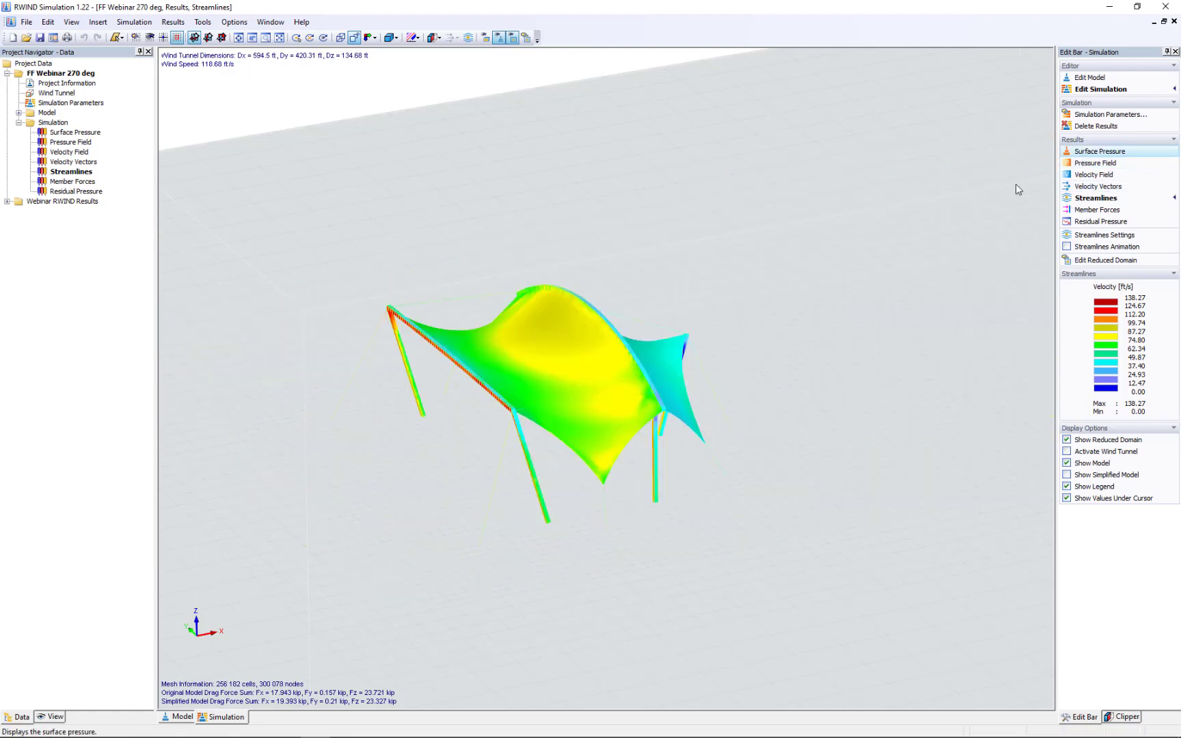
ctrl+middle_drag(643, 458, 643, 420)
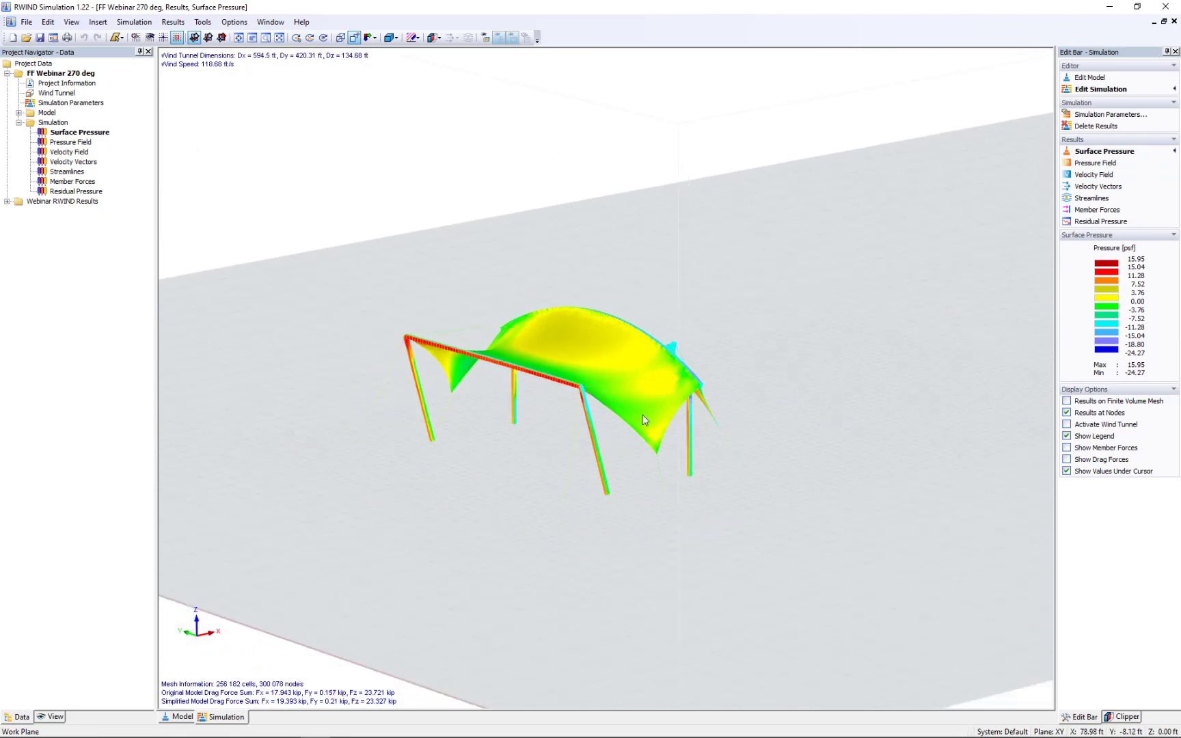
scroll(499, 363, up, 4)
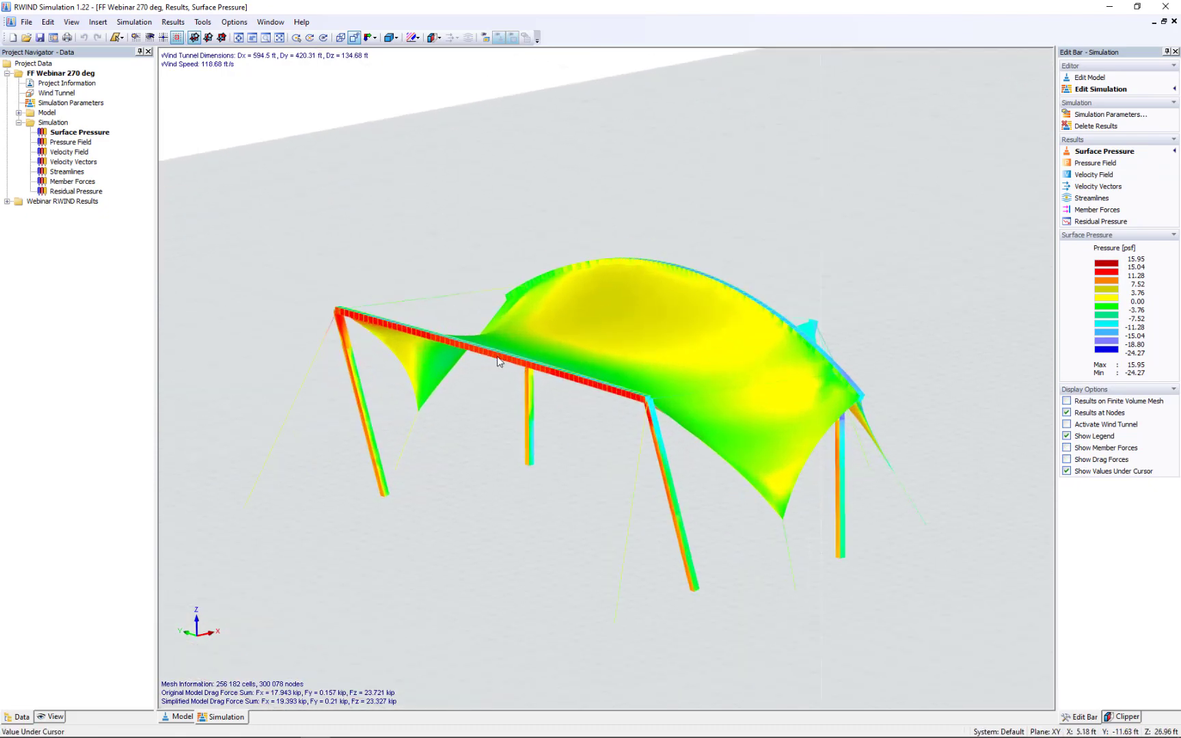
mouse_move(500, 361)
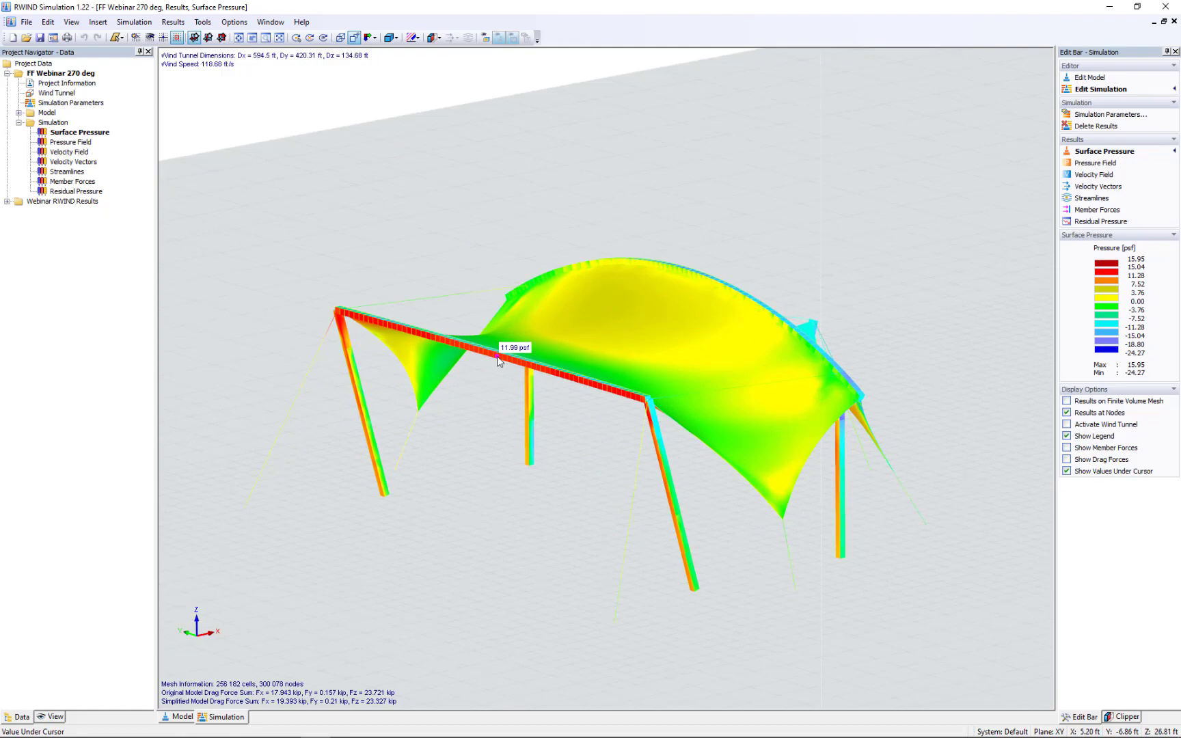
Switch to RFEM, exit the wind load generation without saving, and bring up the FF Webinar RWIND model.
key(super+Tab)
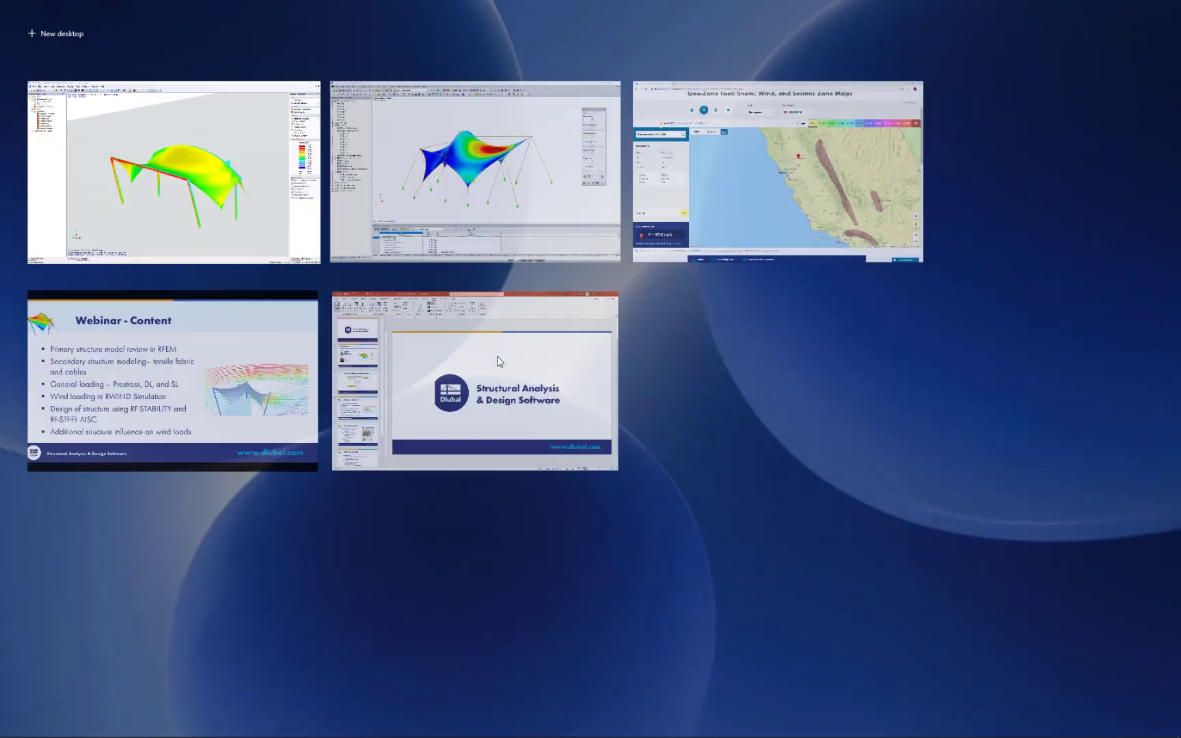
click(505, 212)
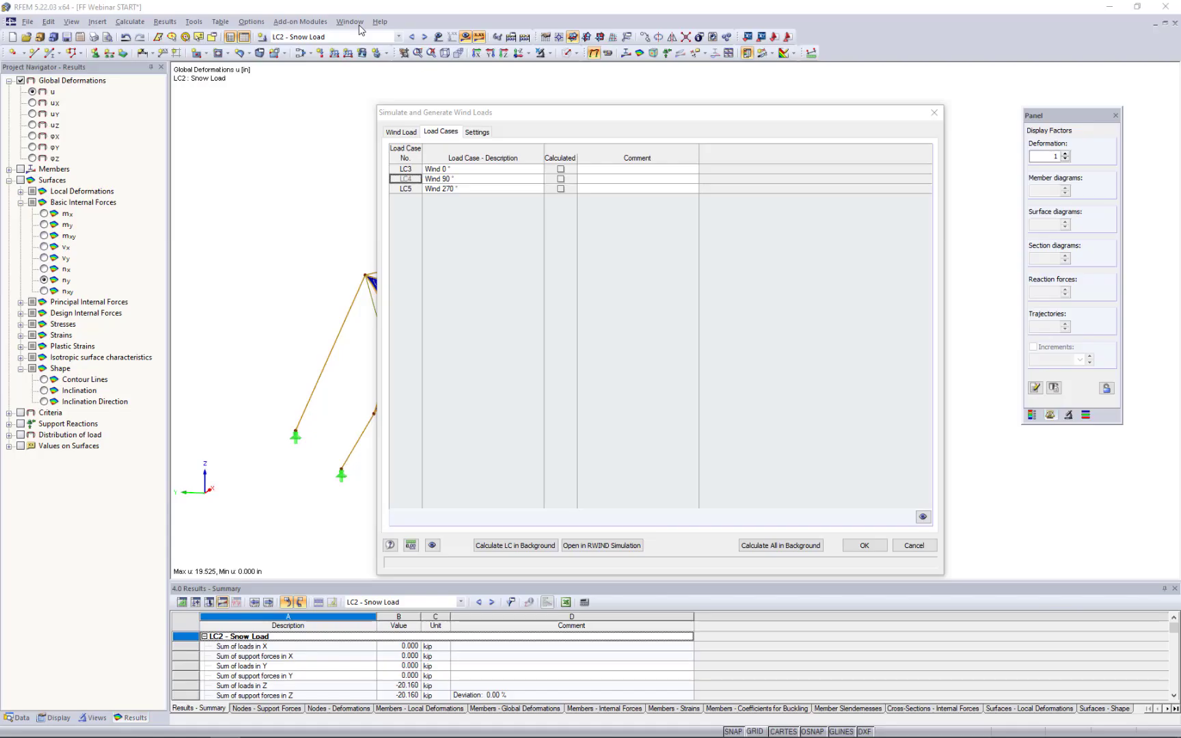
click(926, 544)
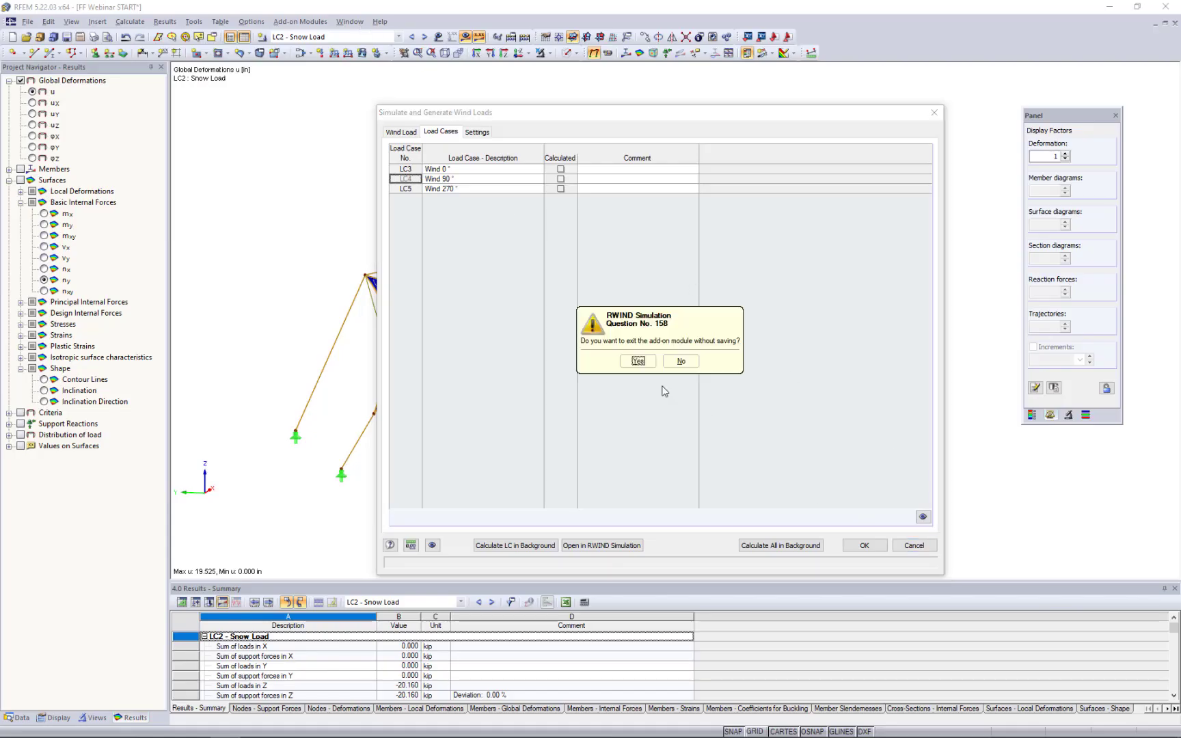
click(642, 364)
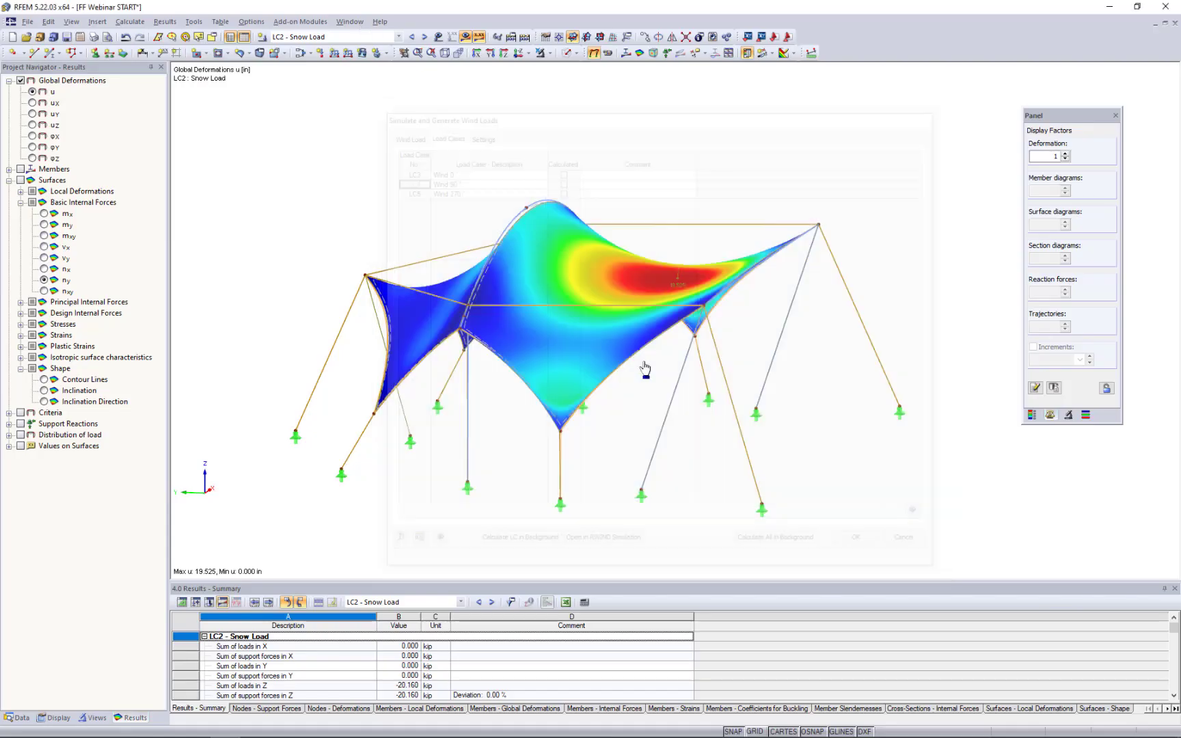
click(350, 21)
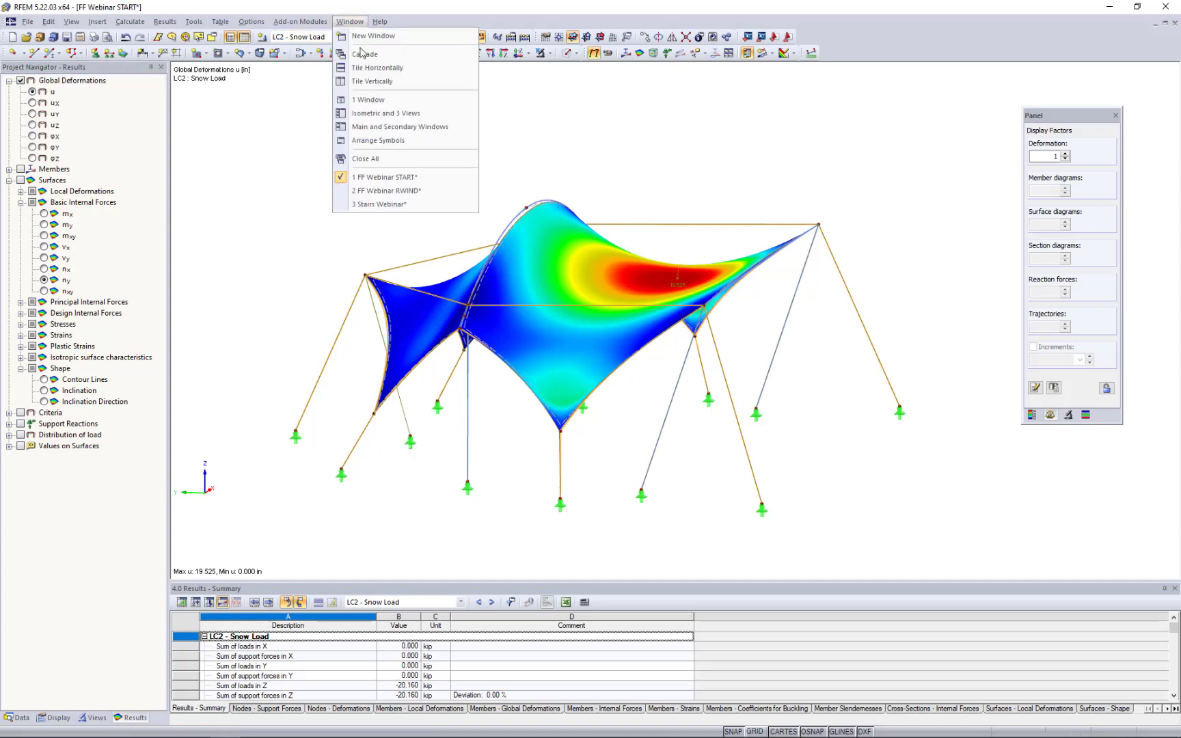
click(375, 192)
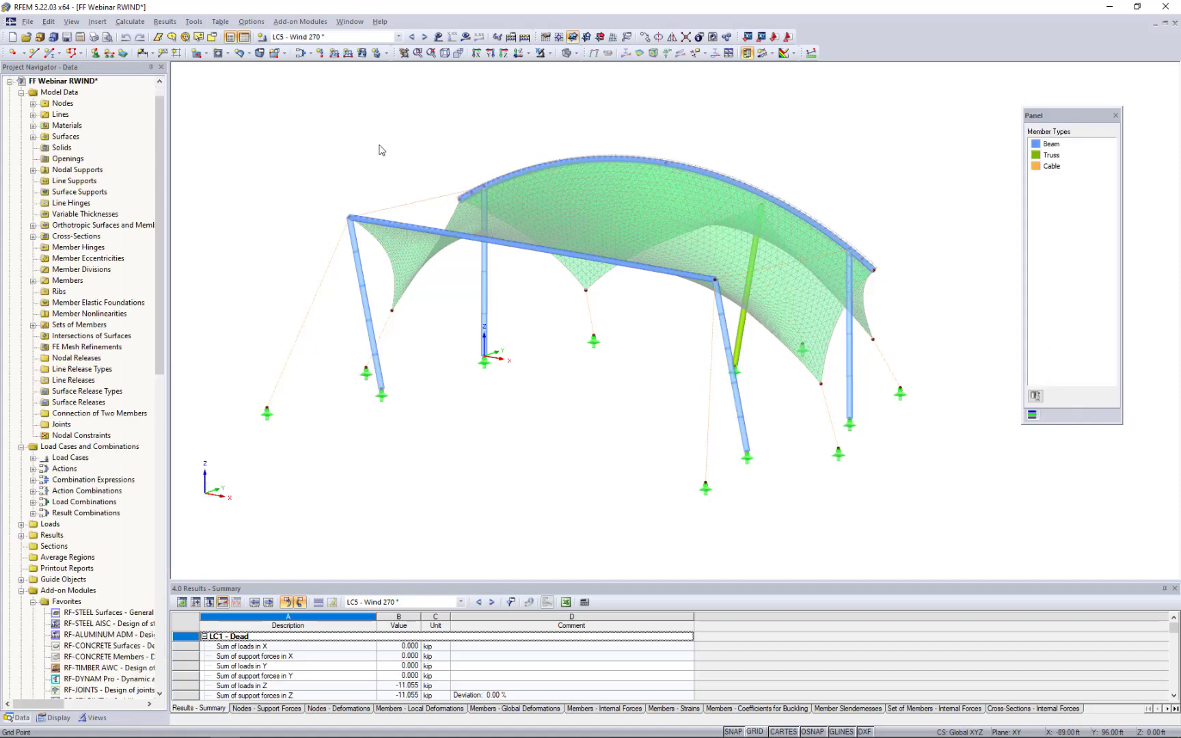
Open the load cases and combinations and review the Wind 0°, 90° and 270° load cases and their action category.
click(328, 38)
click(328, 38)
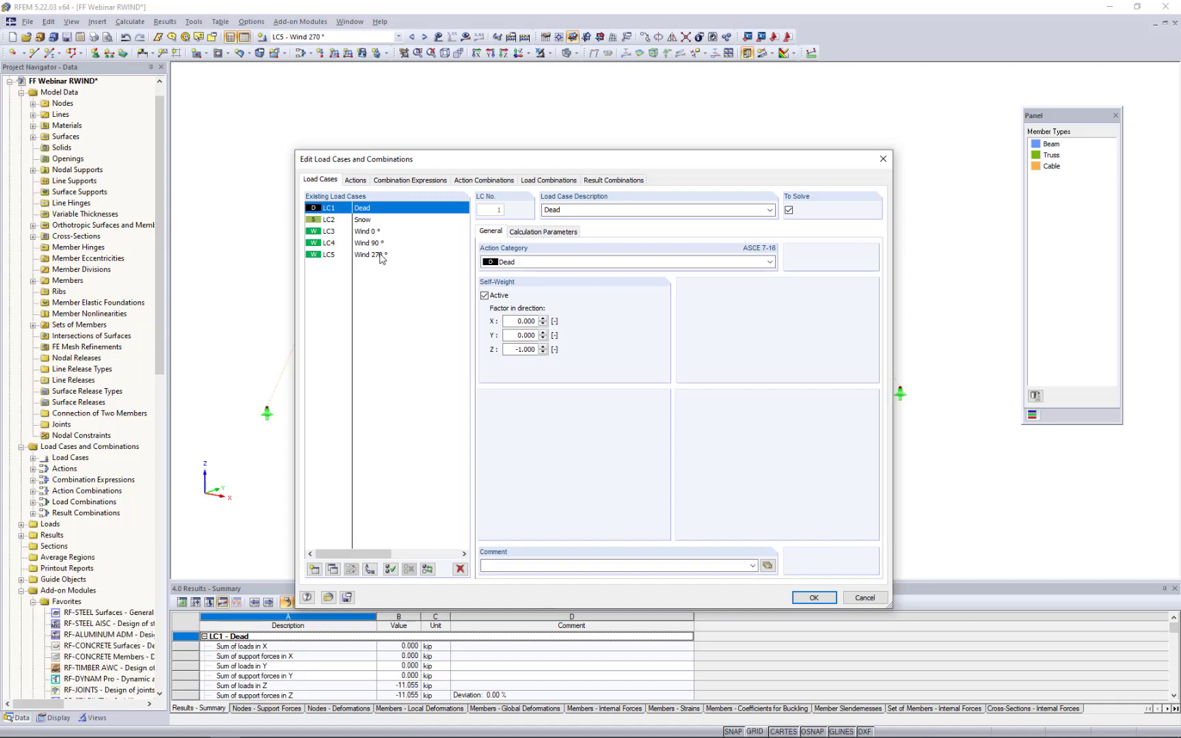
click(377, 232)
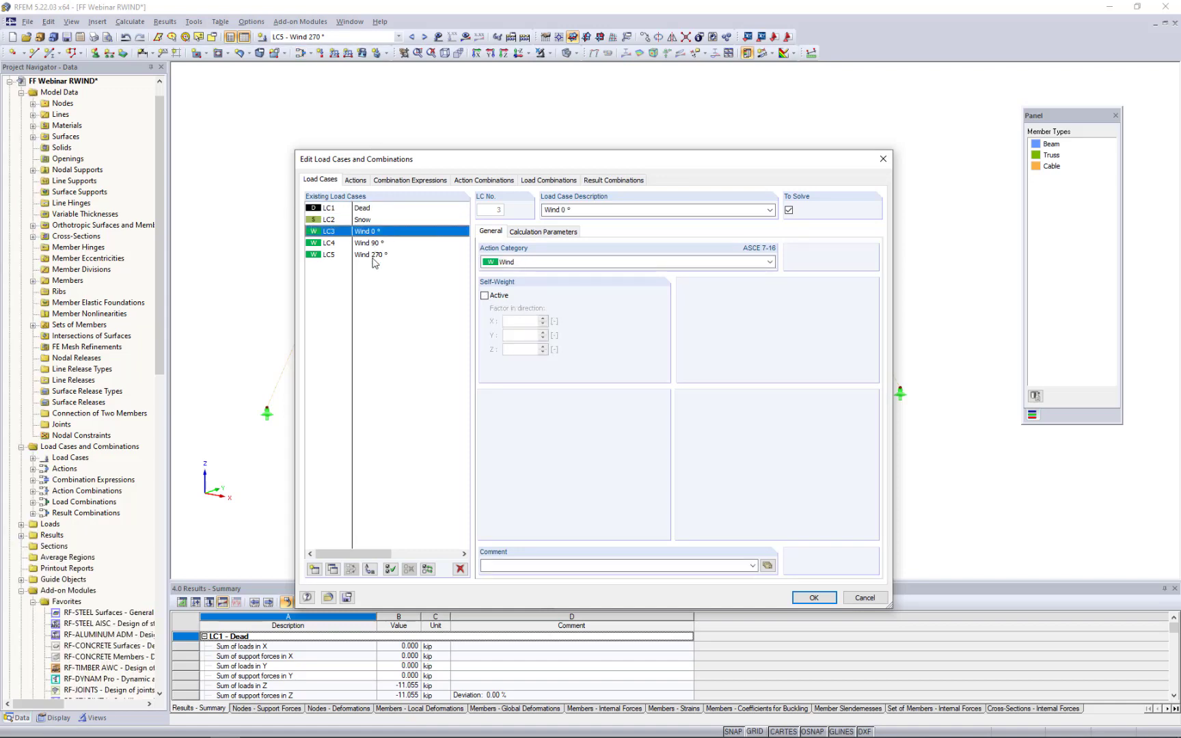
shift+click(373, 256)
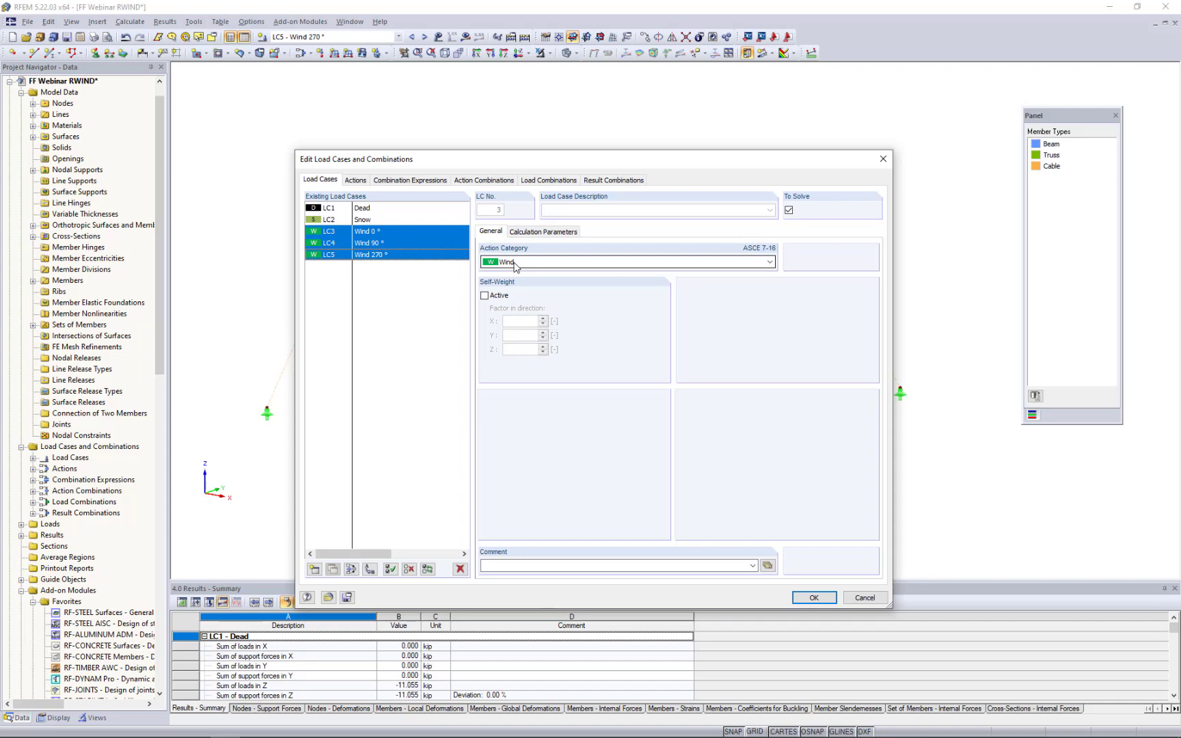
click(414, 326)
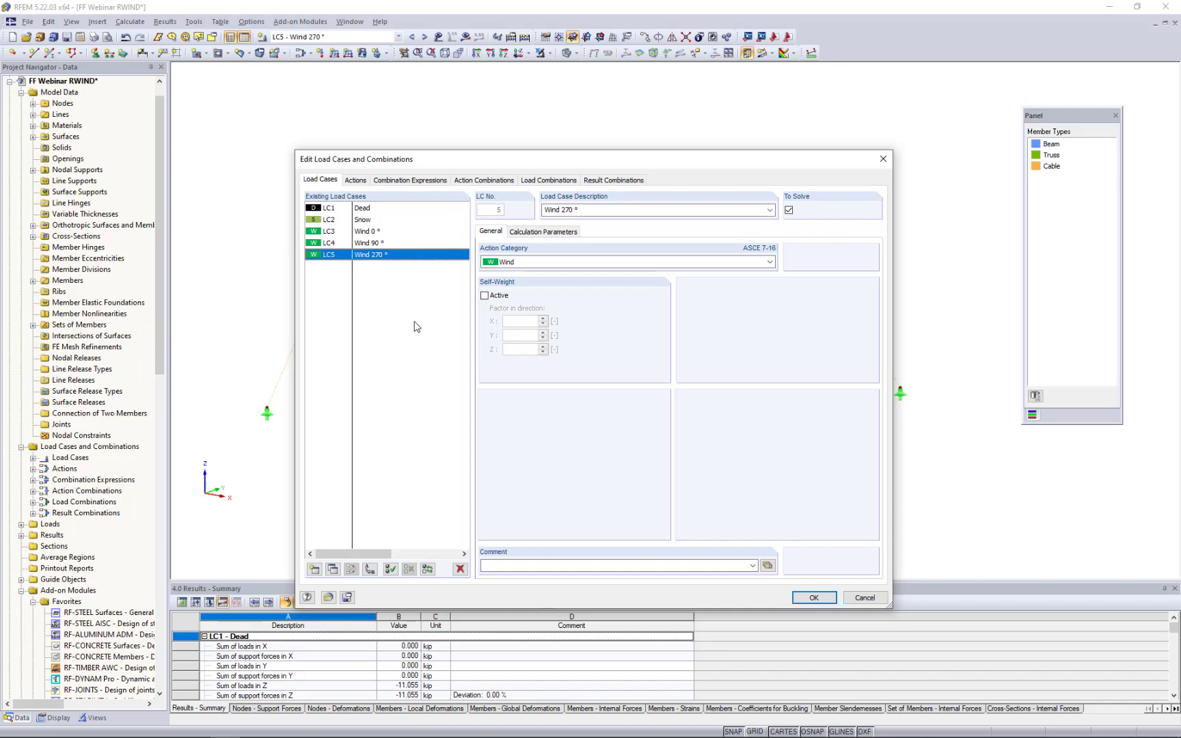
Review the load cases assigned to the Wind action and the LRFD and ASD combination expressions.
click(354, 180)
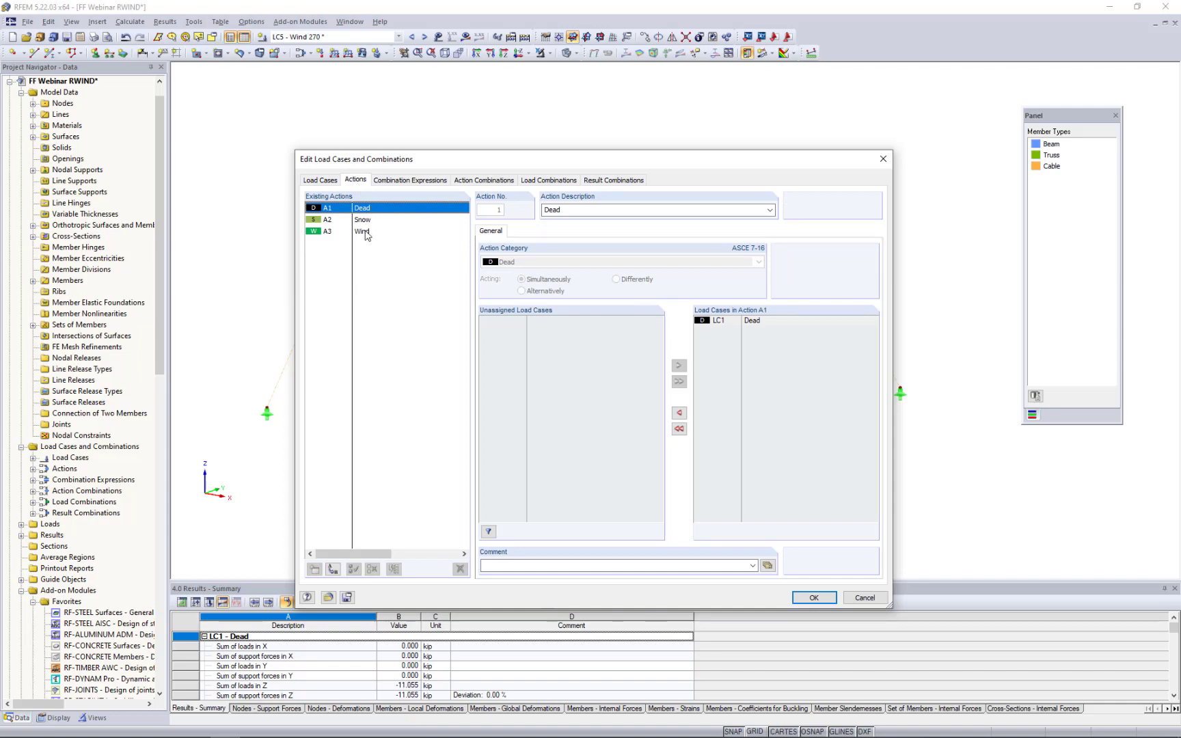
click(367, 234)
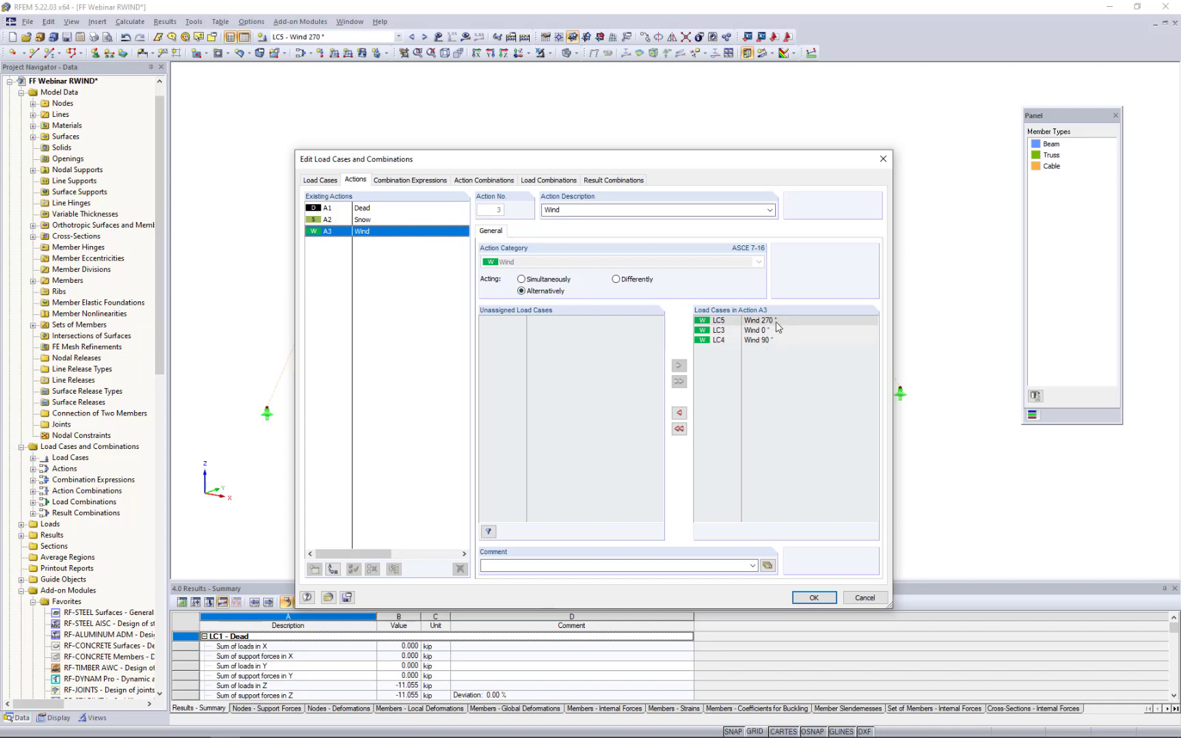
click(416, 182)
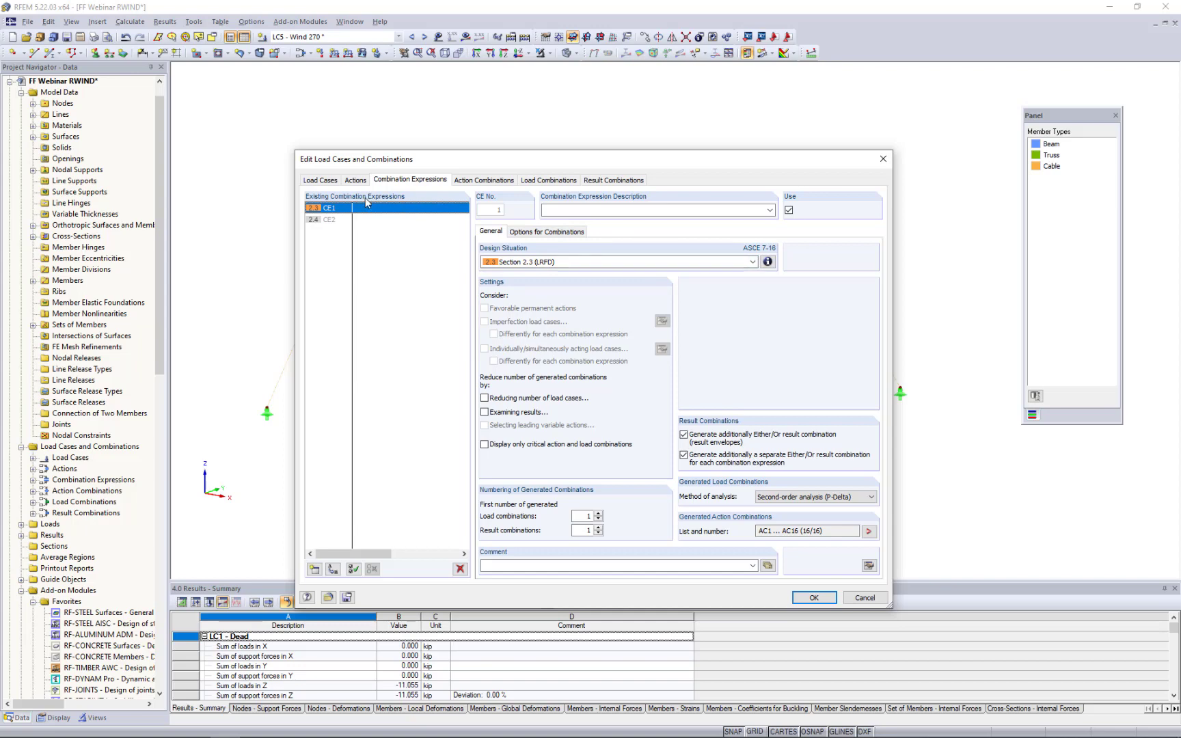
click(323, 222)
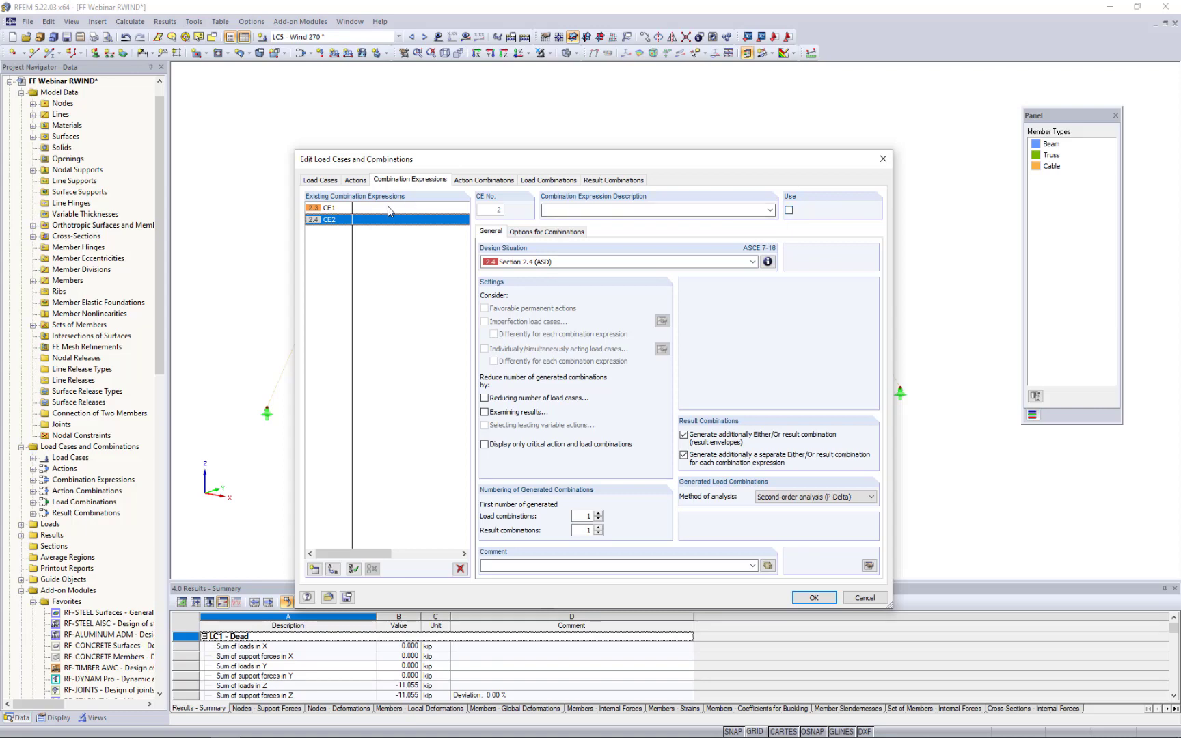
Review the load combinations and the calculation parameters of the 1.4D combination, and close the dialog without changes.
click(546, 182)
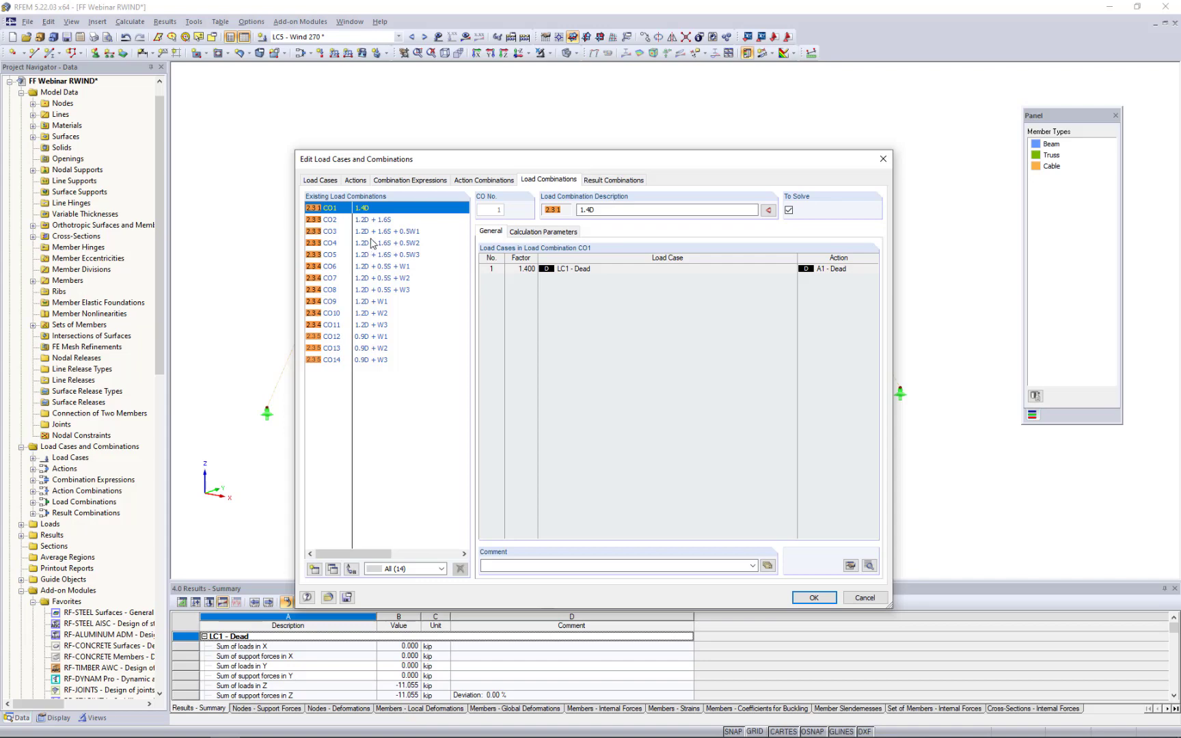
click(524, 234)
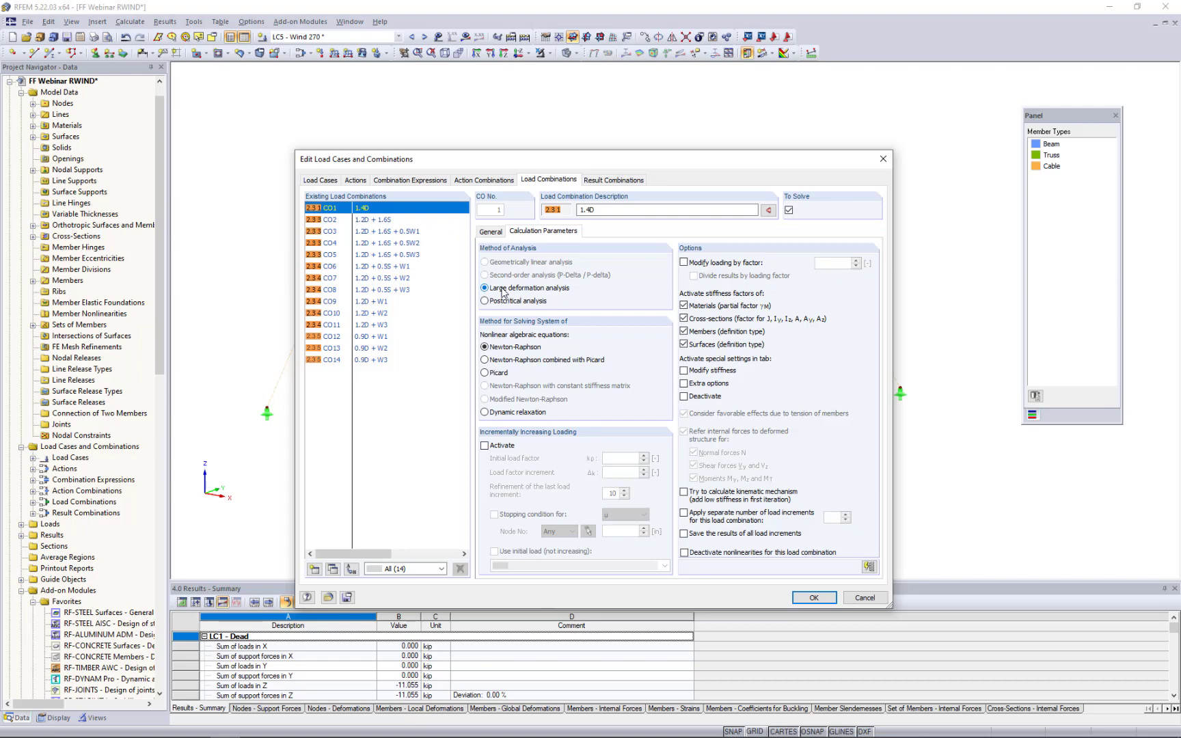
click(860, 601)
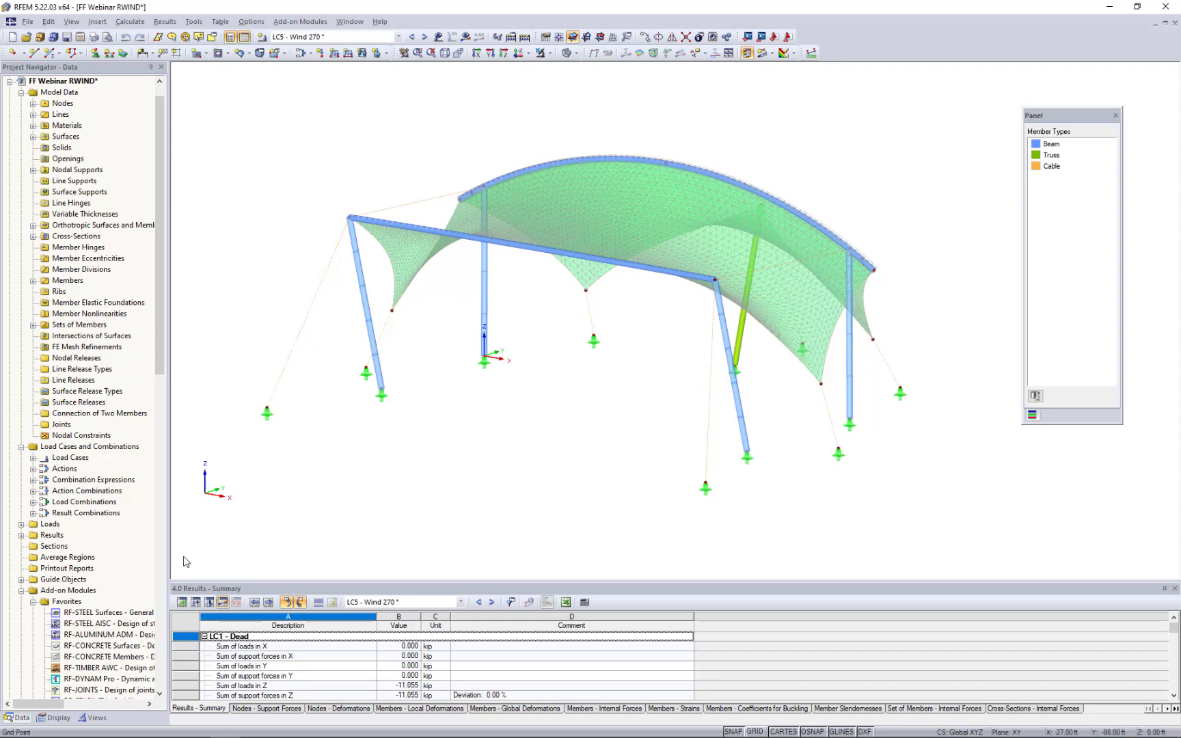
Limit the visible model to the beam and truss members using the generated Members by Type visibility.
click(94, 717)
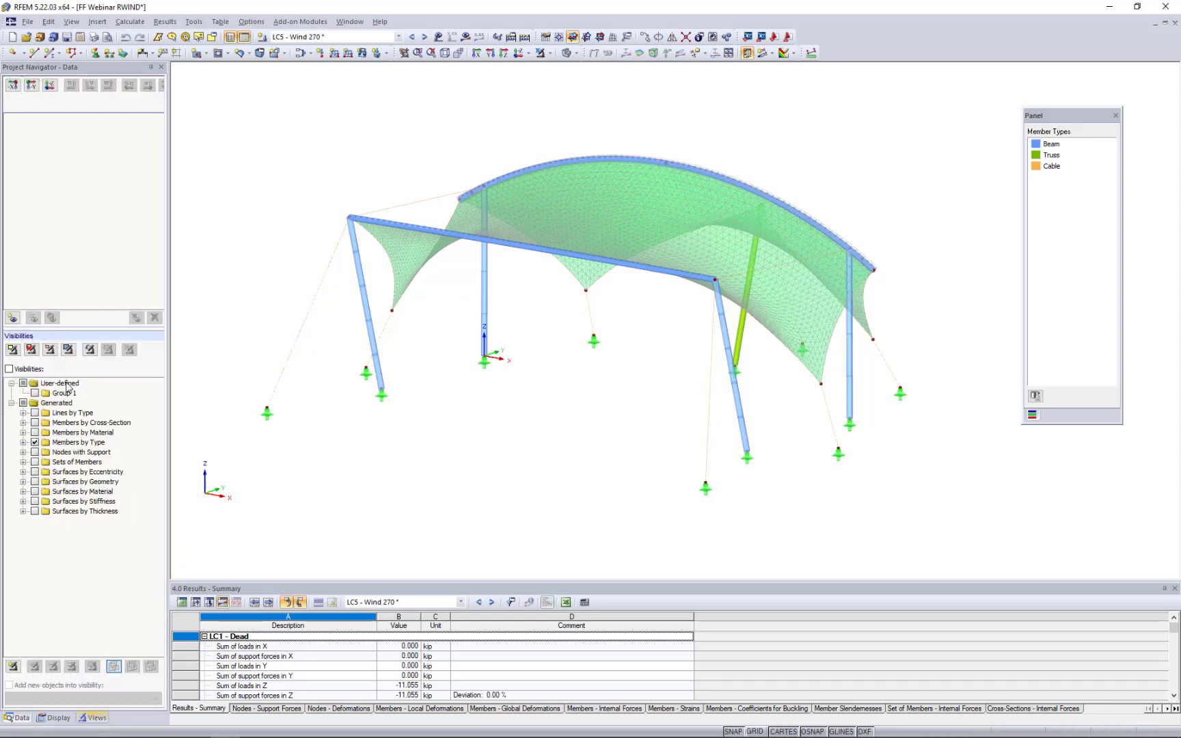
click(67, 385)
click(23, 442)
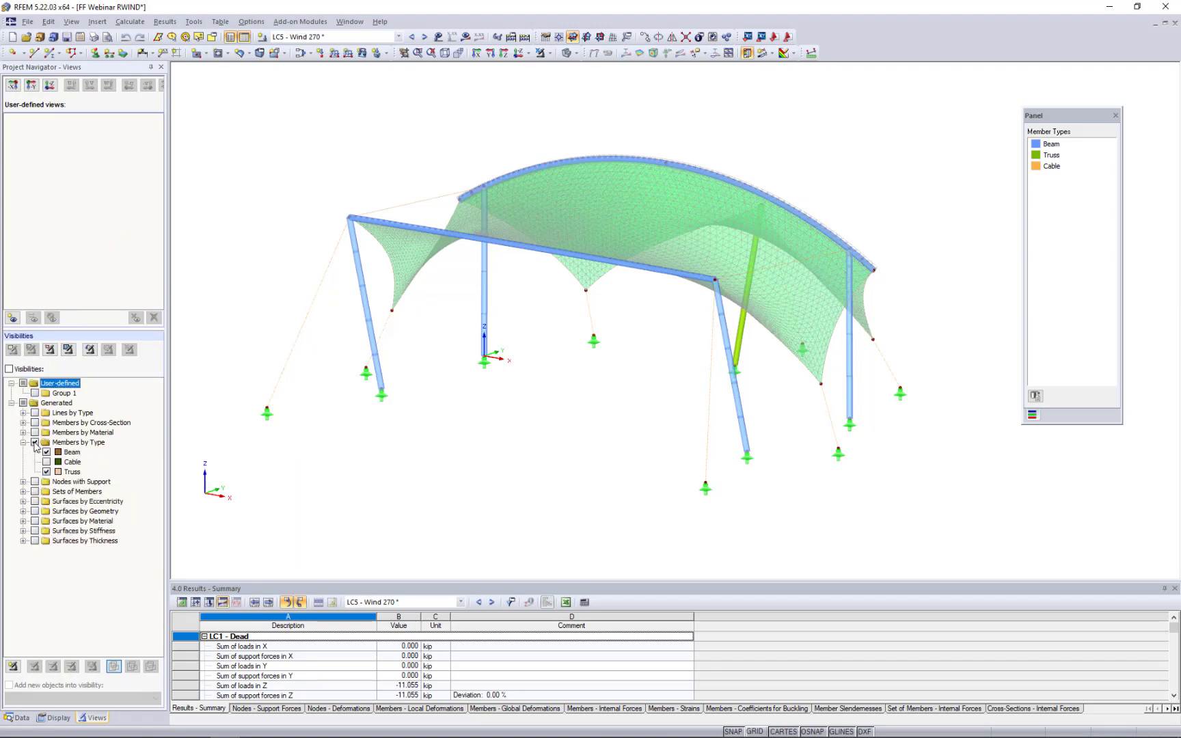
click(35, 442)
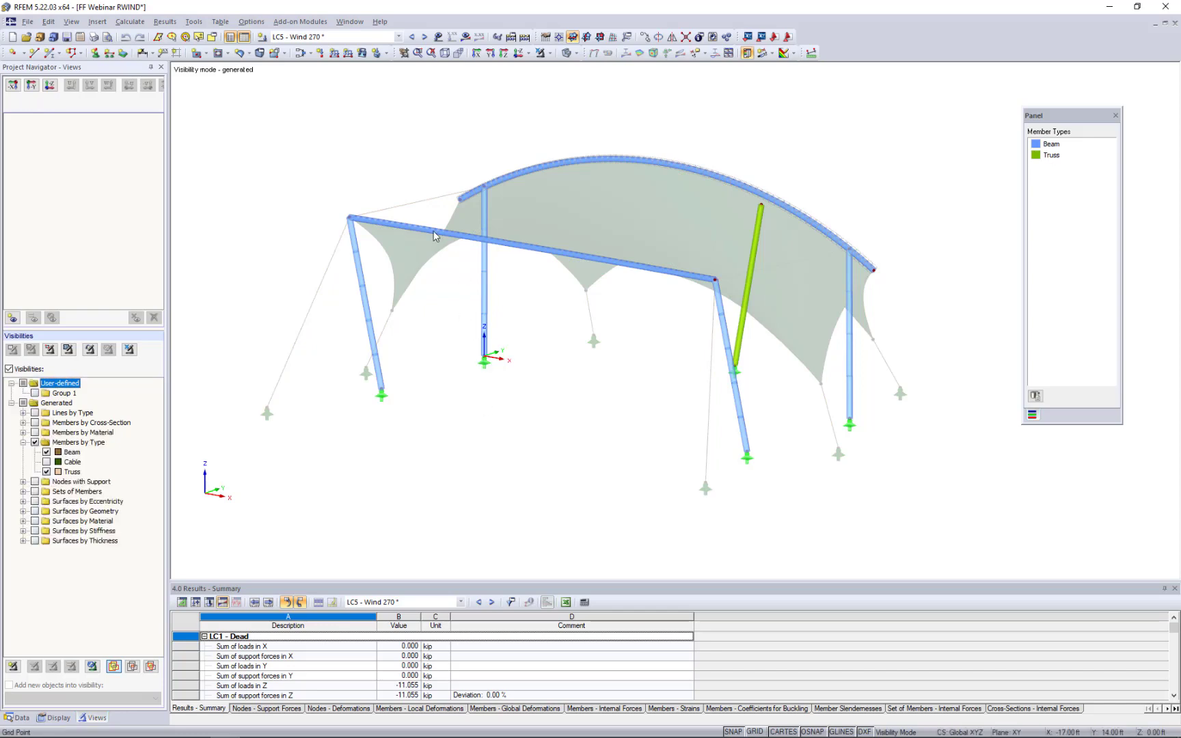
Display the LC5 Wind 270° loads and examine the wind loads acting on the beam and truss members.
click(439, 37)
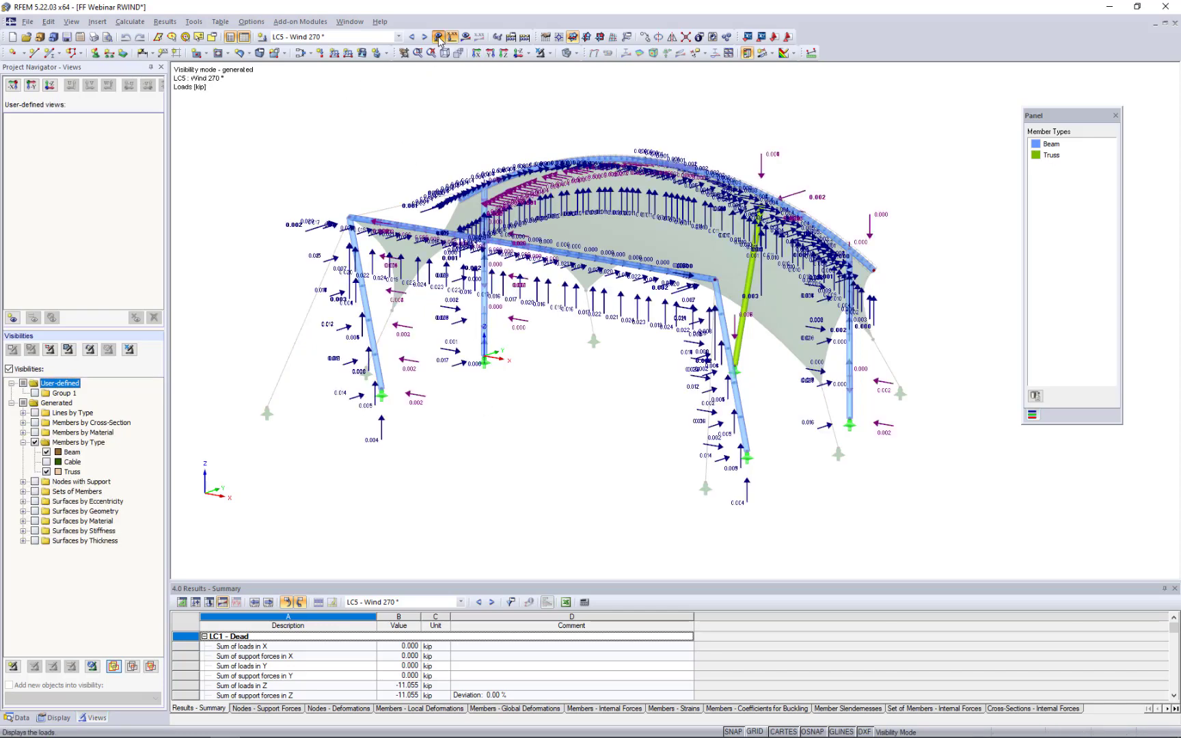
middle_drag(534, 359, 517, 388)
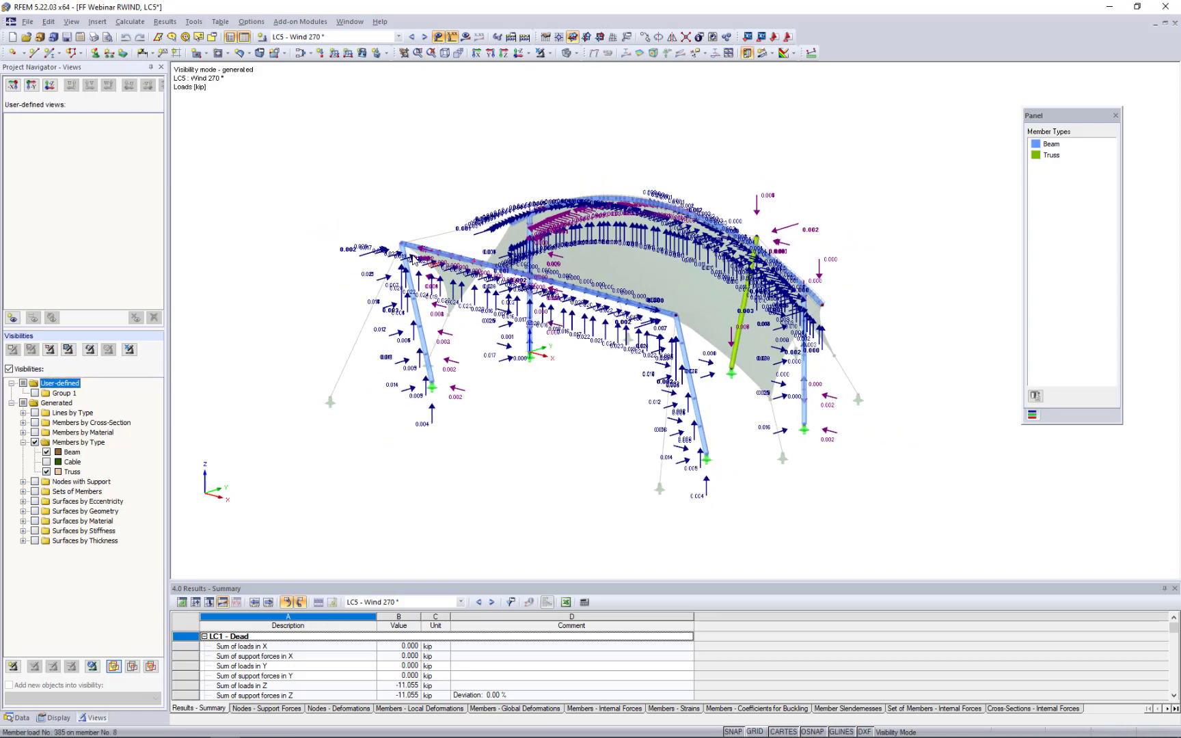
scroll(415, 256, up, 4)
scroll(414, 255, up, 1)
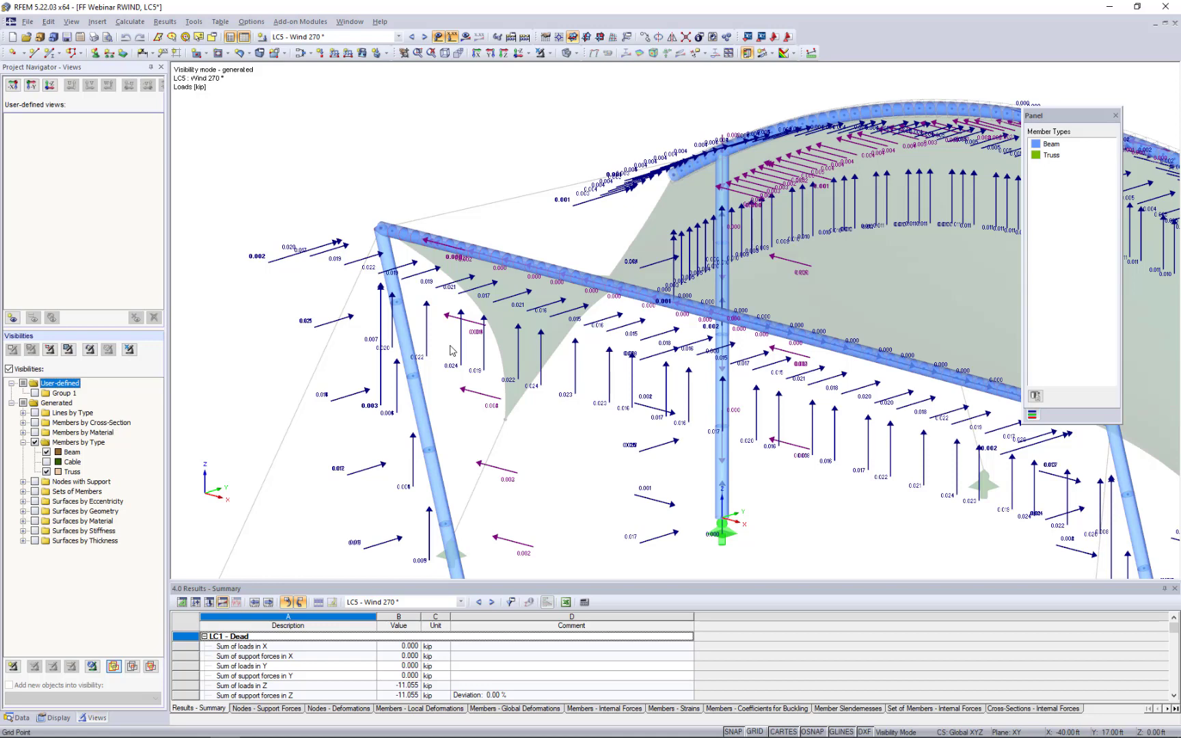
scroll(451, 351, down, 5)
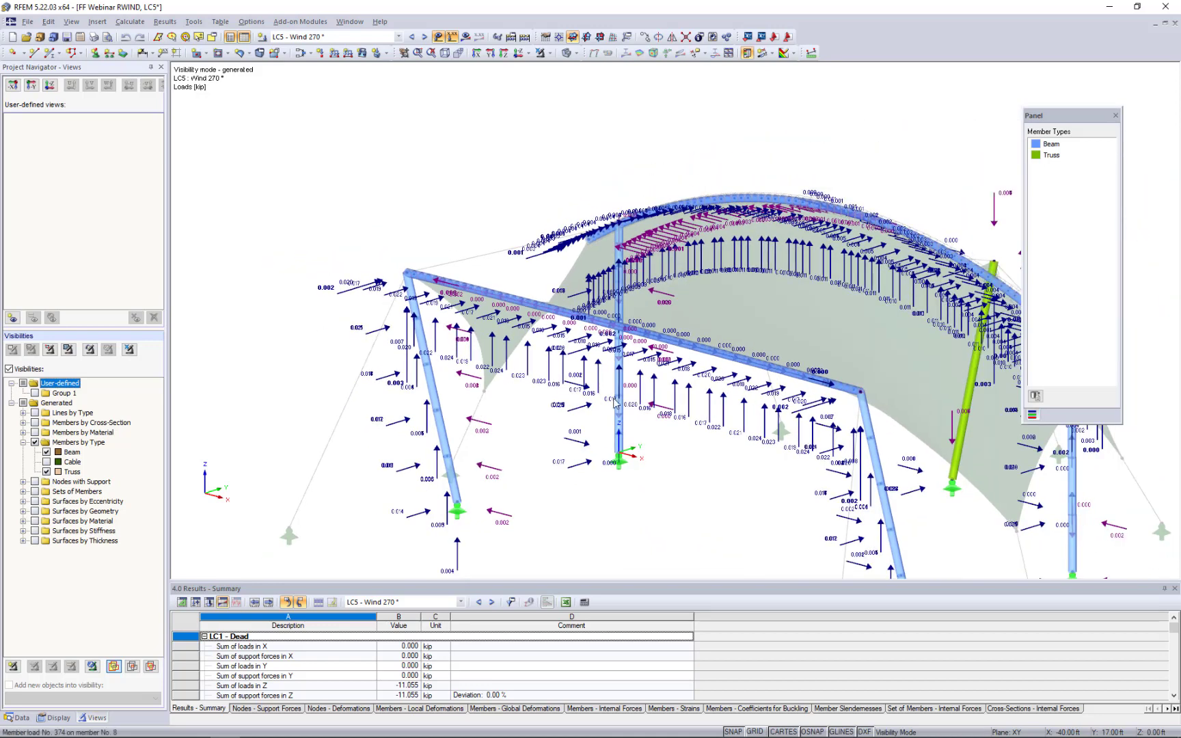
middle_drag(594, 376, 535, 366)
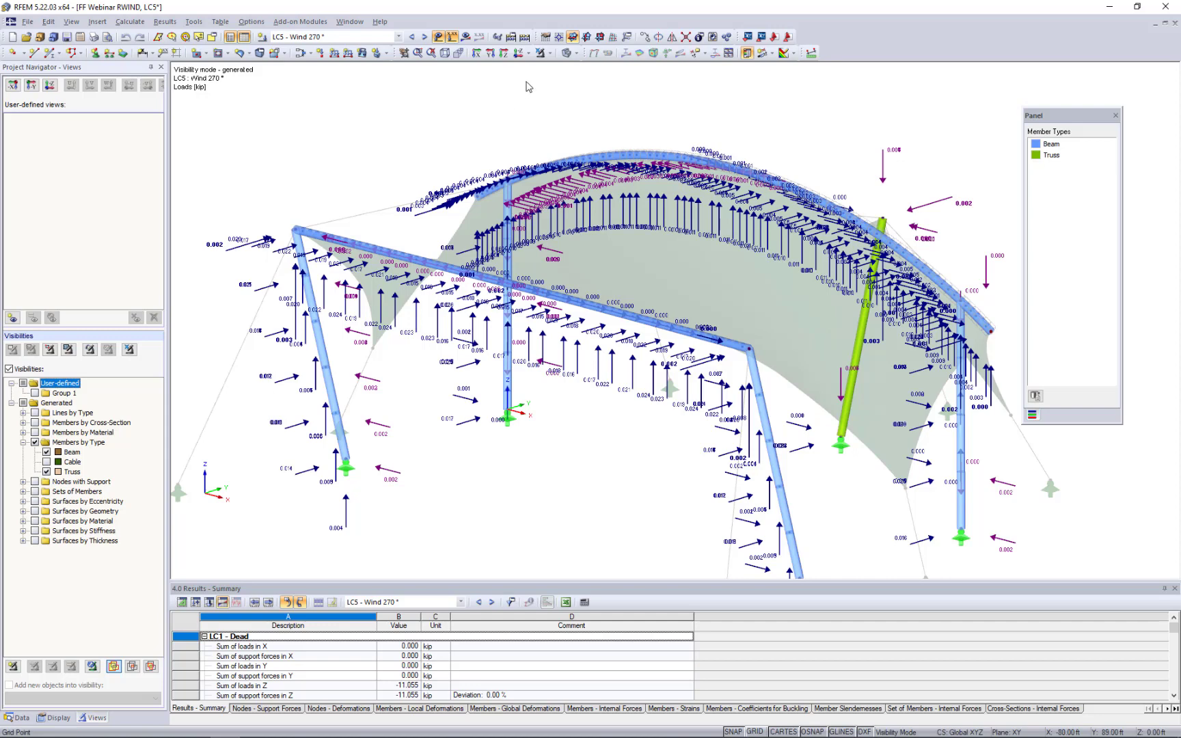
Restore the visibility of the full model, examine the Wind 270° loads on the membrane surfaces, and hide the loads.
click(538, 54)
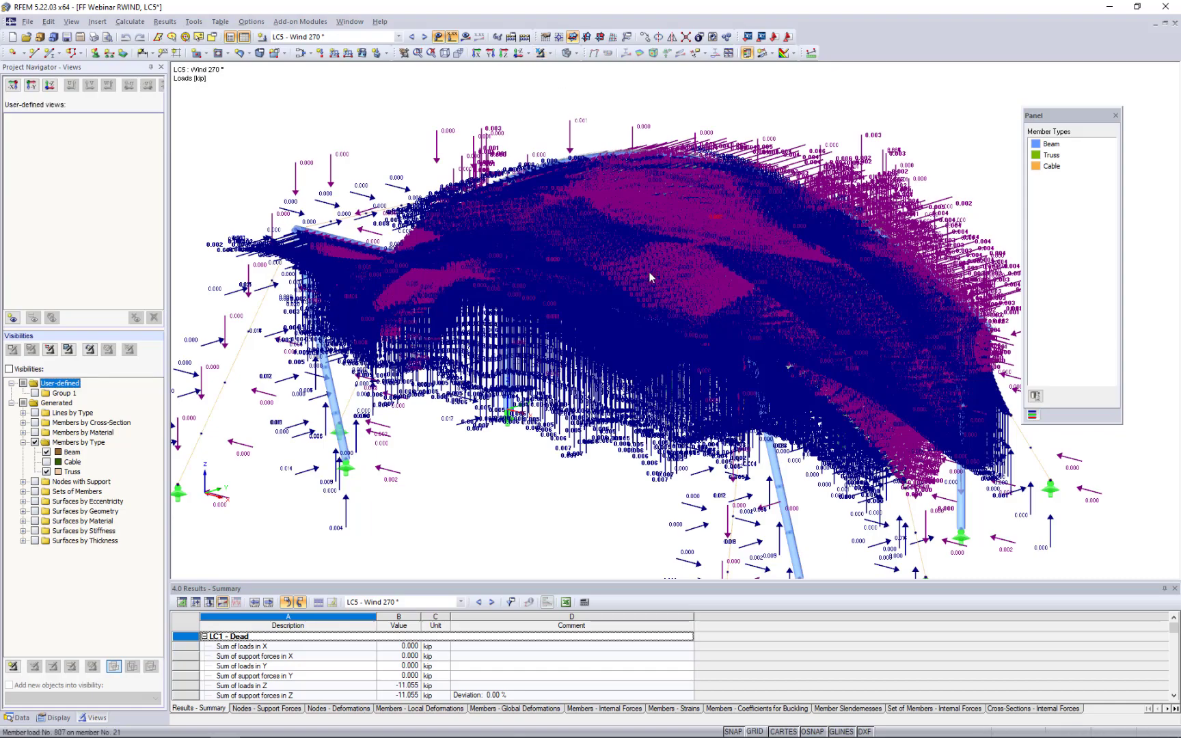
scroll(685, 291, up, 6)
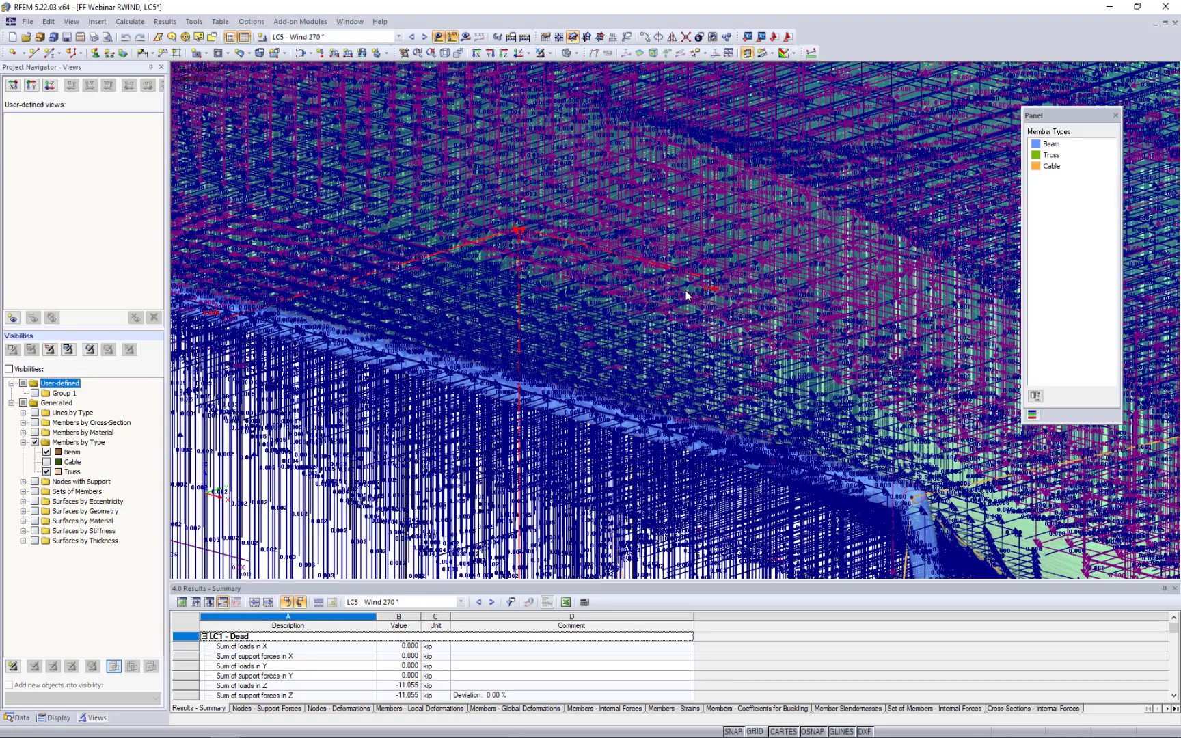
scroll(686, 290, up, 2)
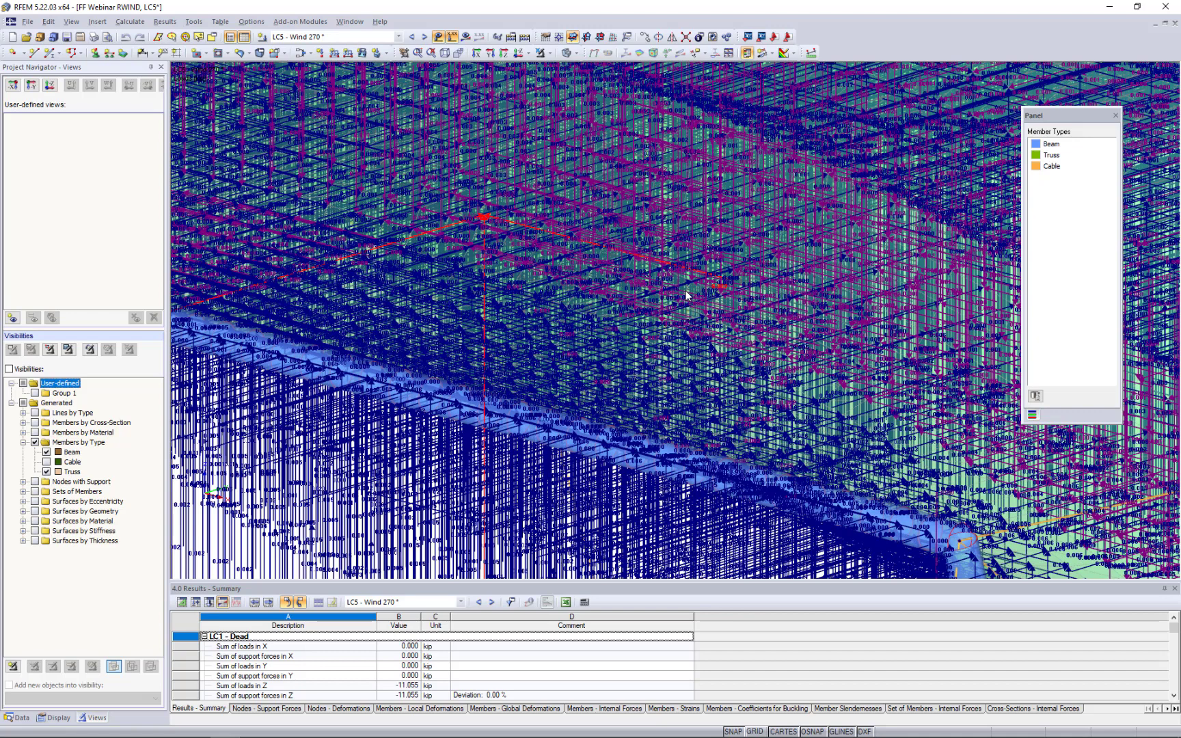
scroll(686, 294, down, 8)
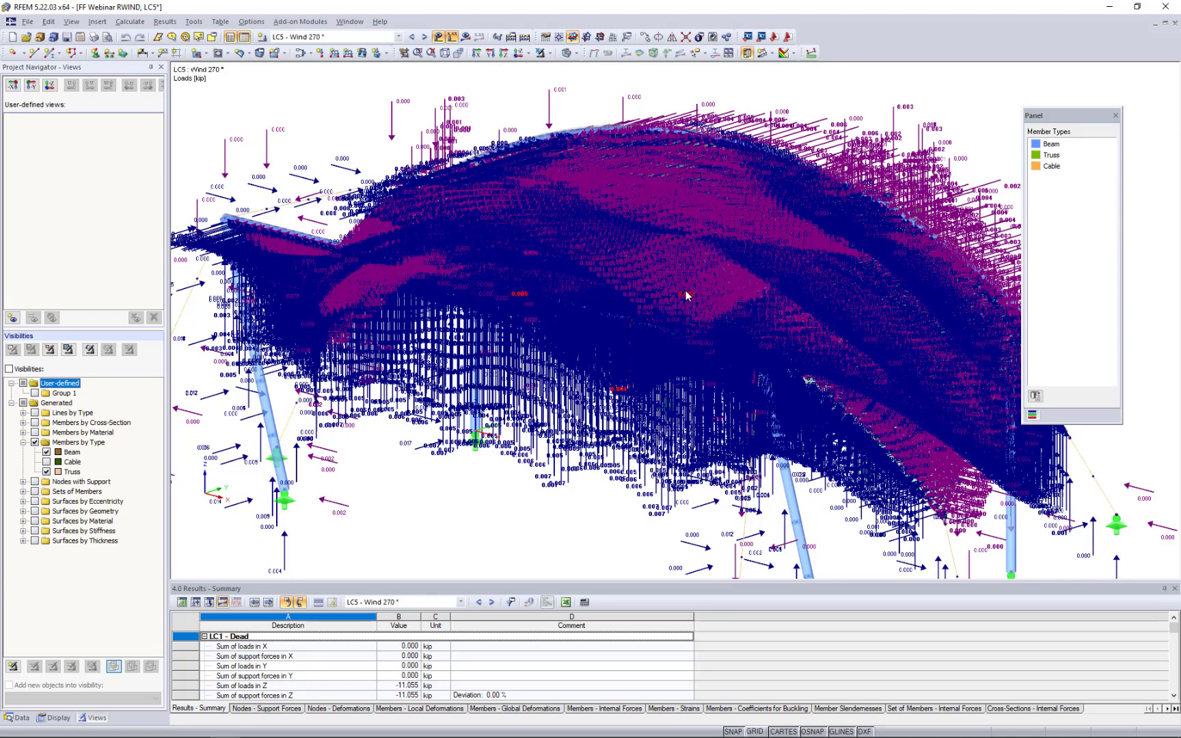
scroll(686, 290, down, 4)
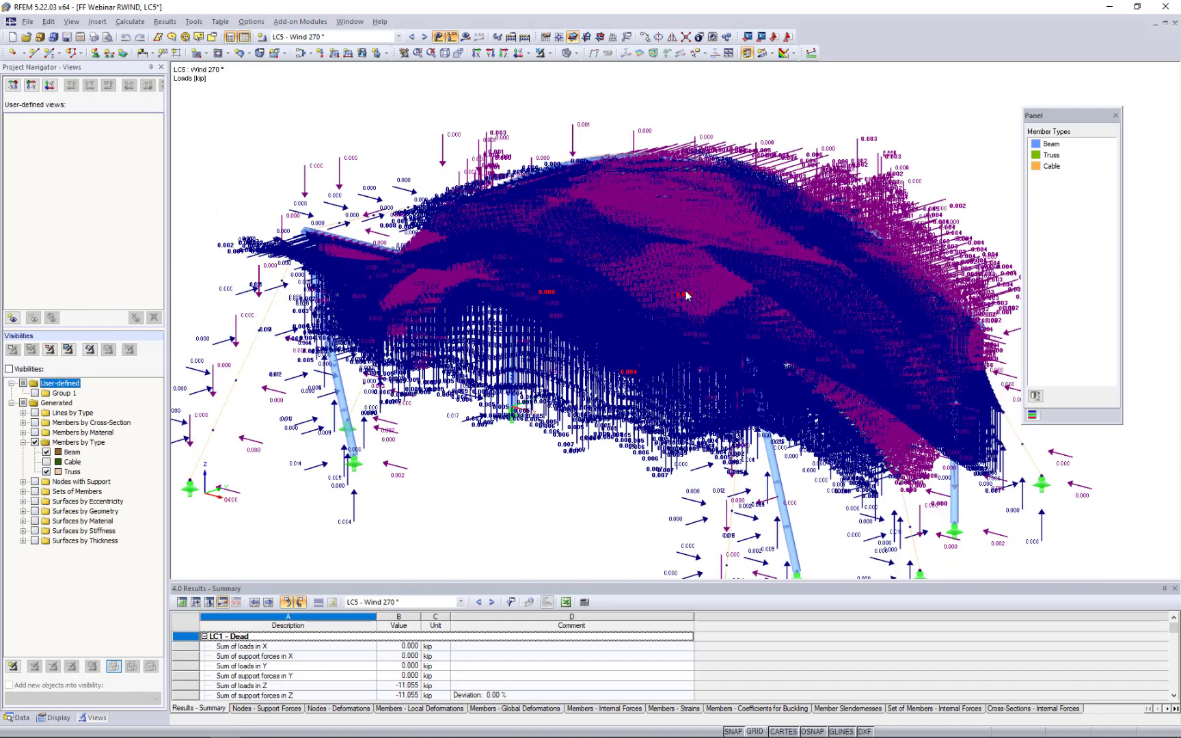
click(438, 37)
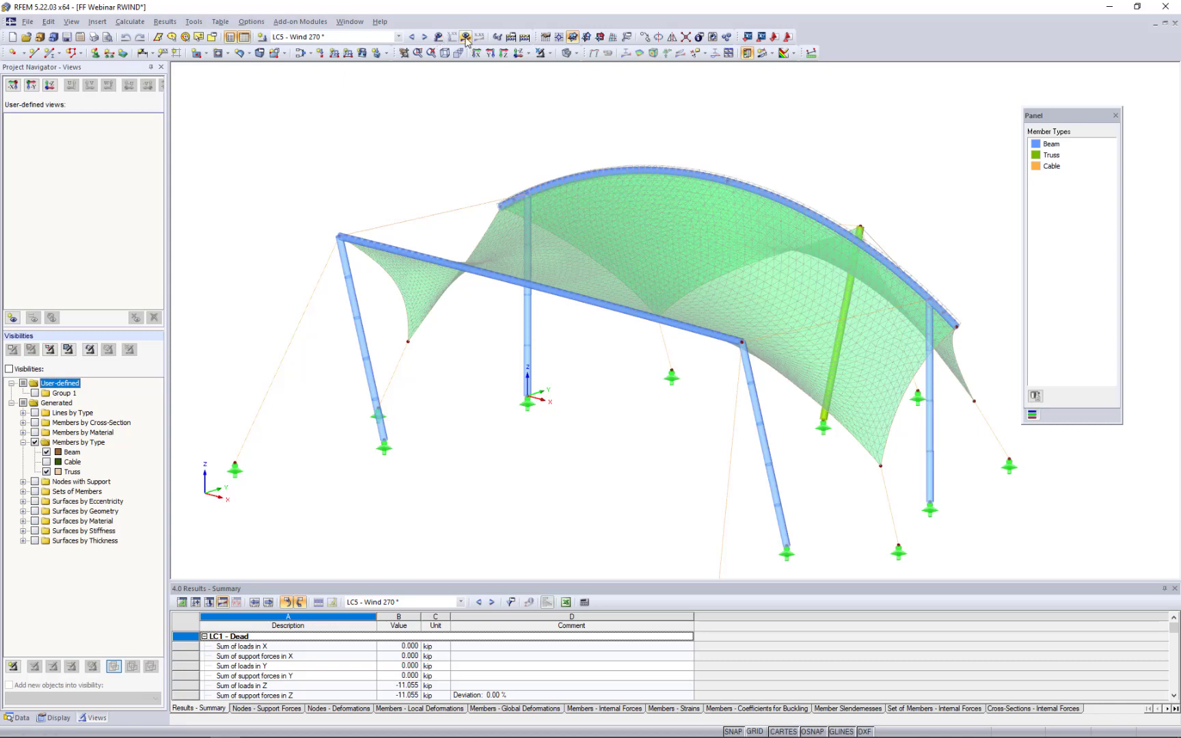
Display the Wind 270° global deformations u as colour contours and examine them on both membrane surfaces from several sides.
click(465, 37)
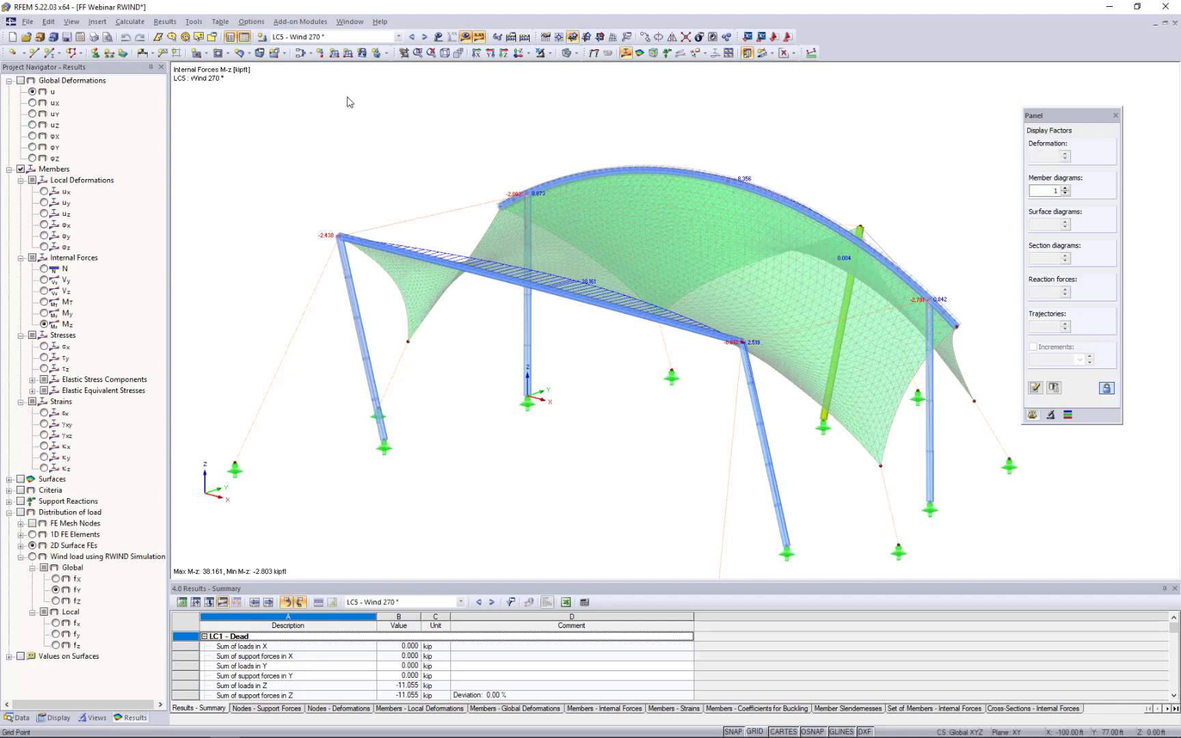
click(21, 80)
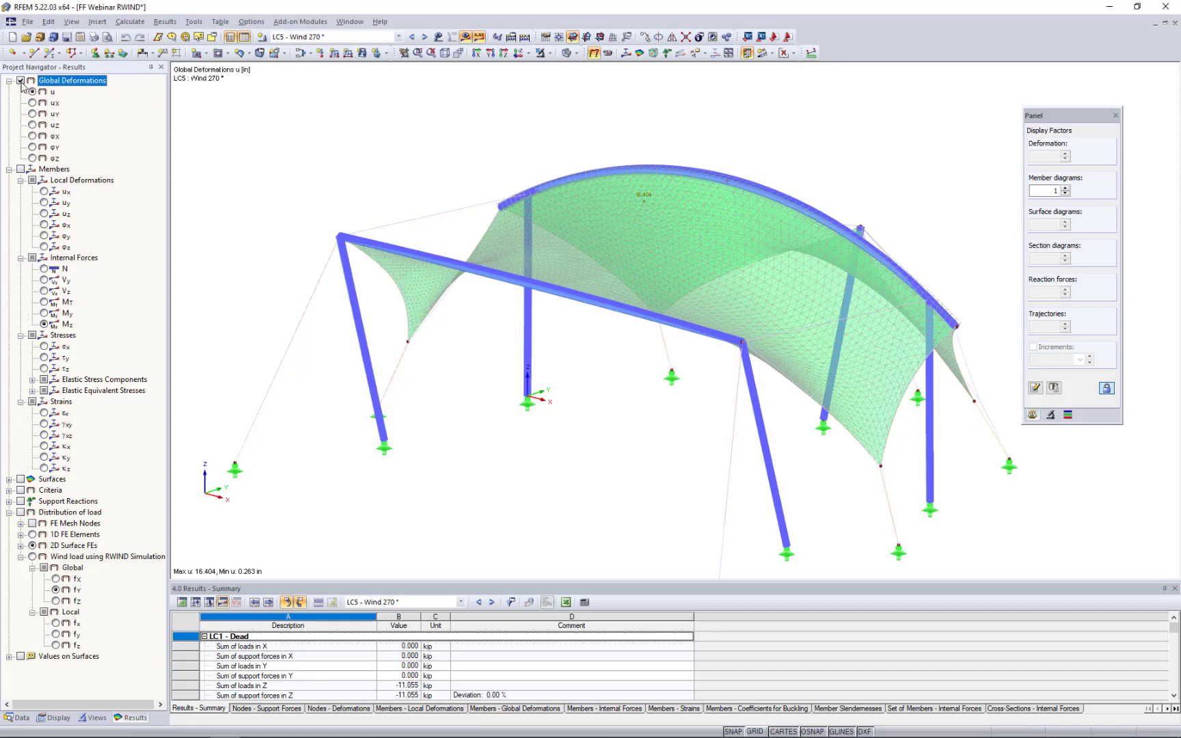
click(794, 56)
click(799, 70)
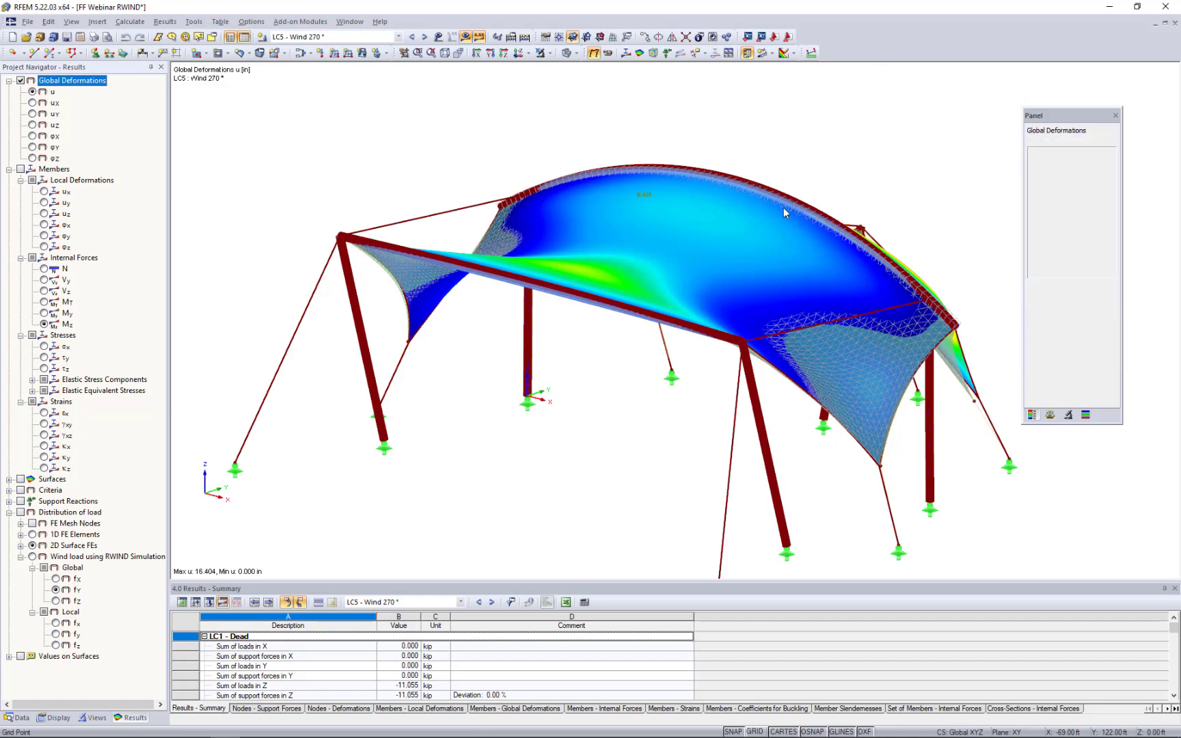
ctrl+middle_drag(716, 226, 676, 178)
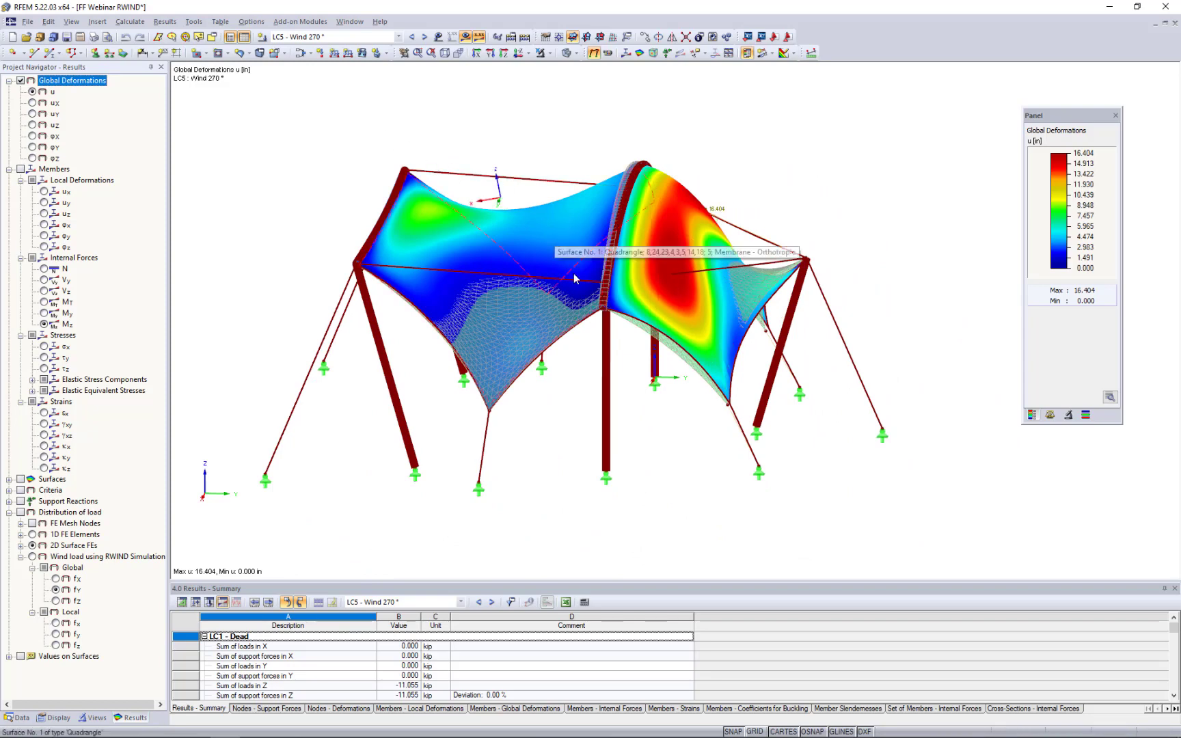
ctrl+middle_drag(573, 273, 680, 361)
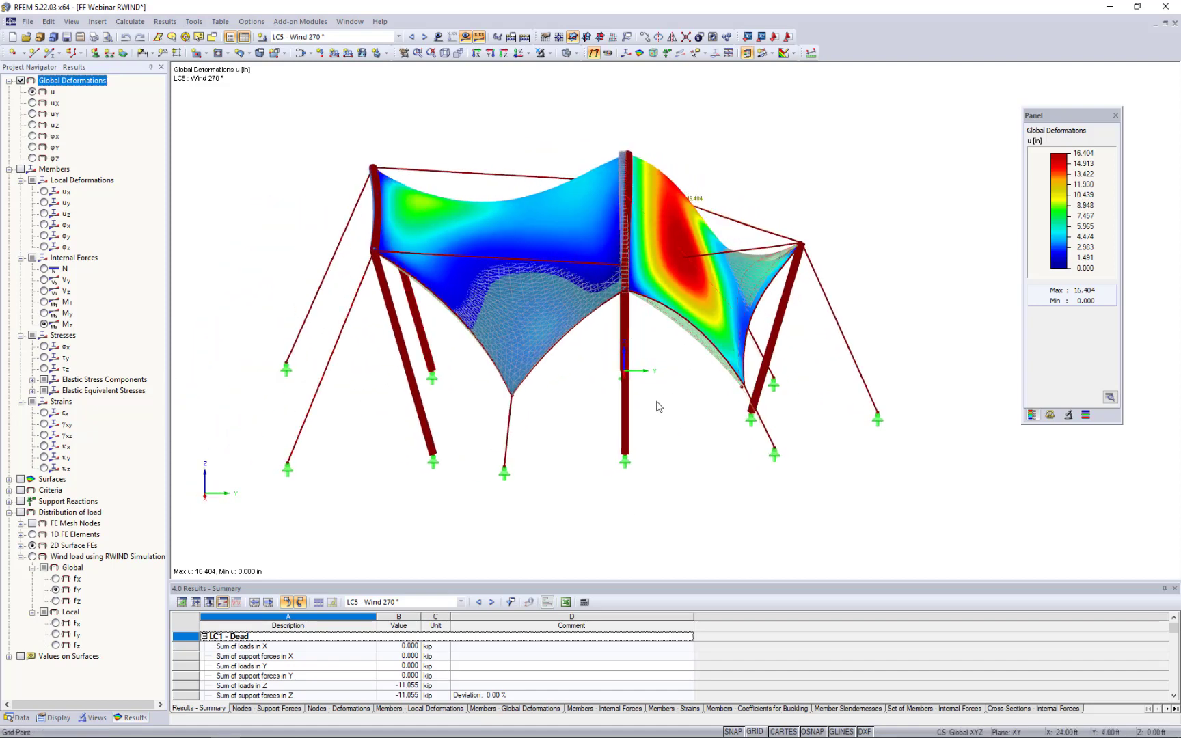
ctrl+middle_drag(659, 403, 786, 417)
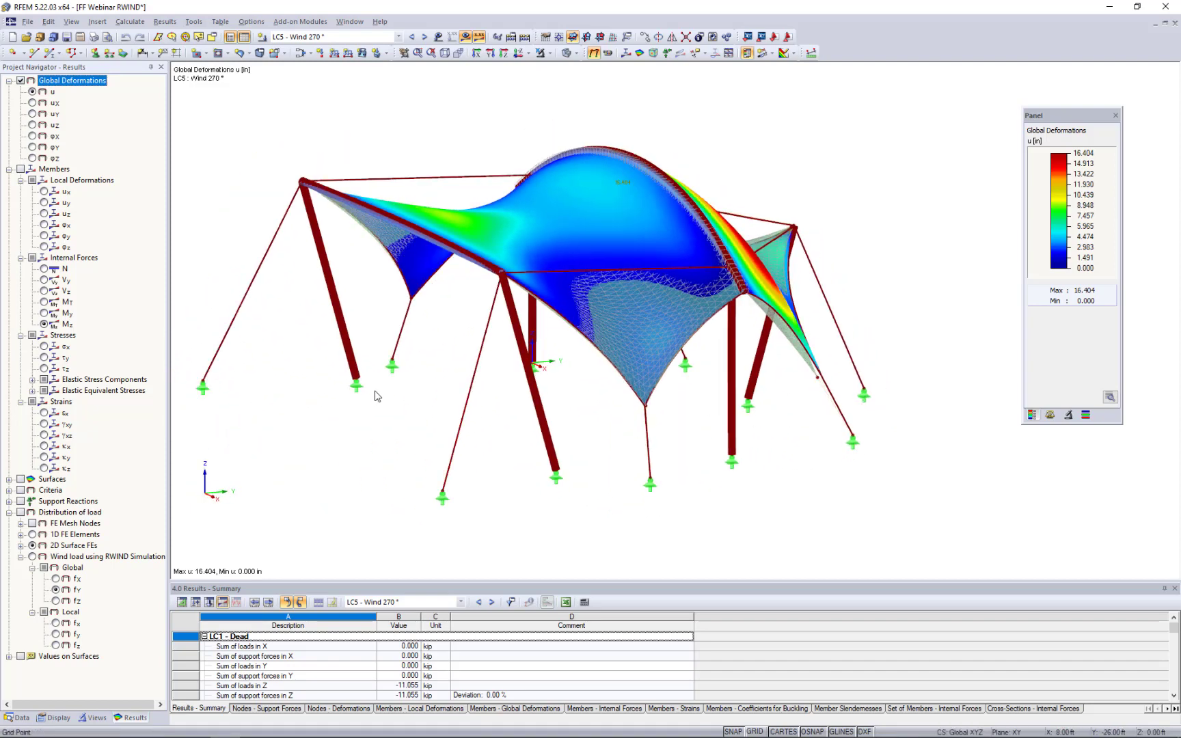
ctrl+middle_drag(378, 396, 446, 425)
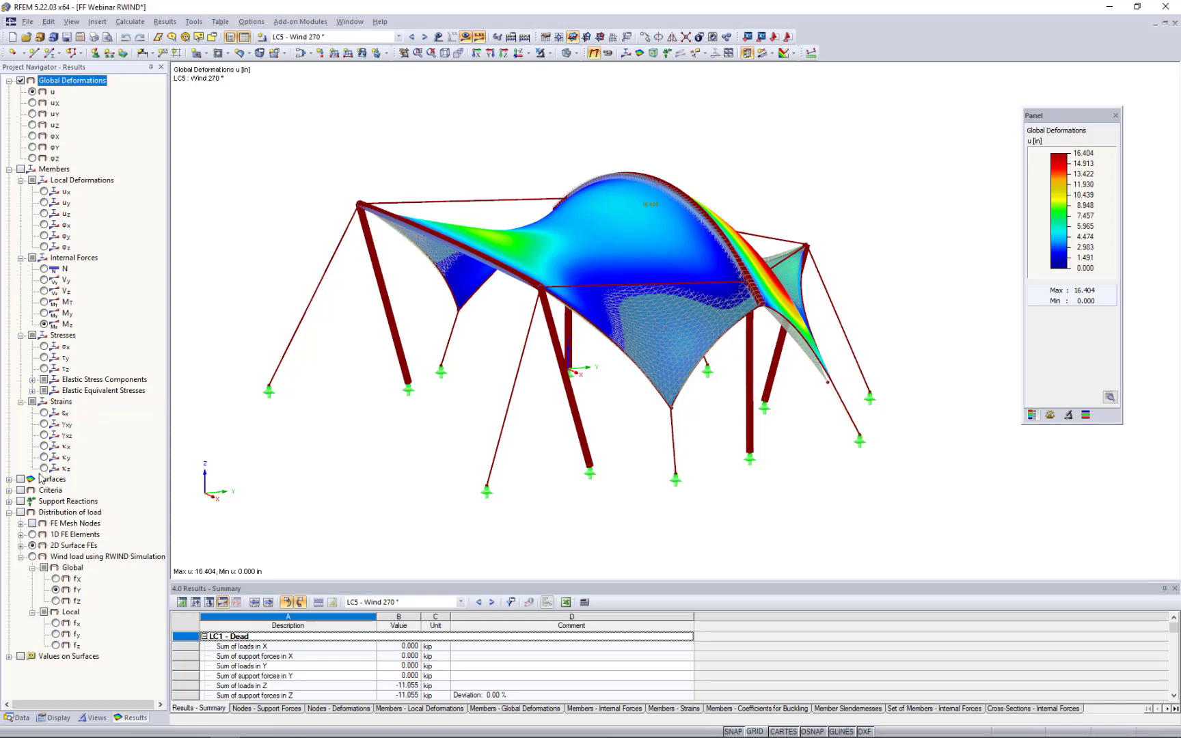
Show the distribution of the RWIND Simulation wind load in the global fX direction and examine it on the membranes.
click(9, 168)
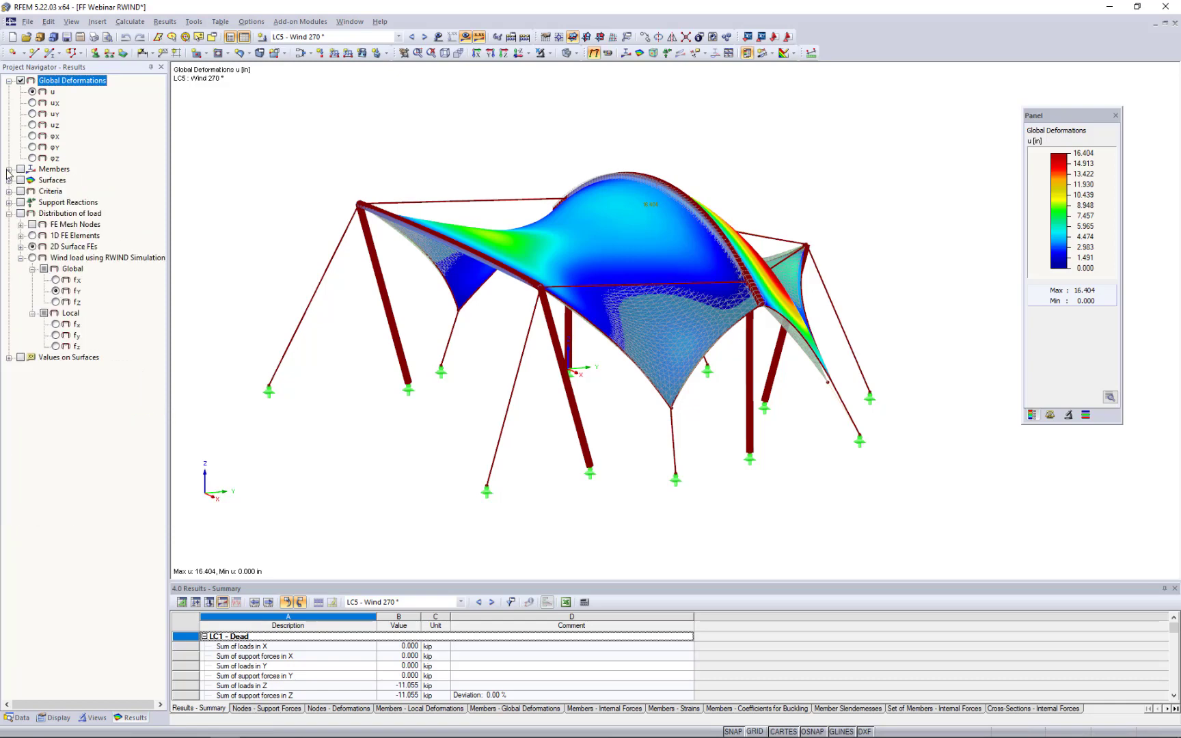
click(22, 213)
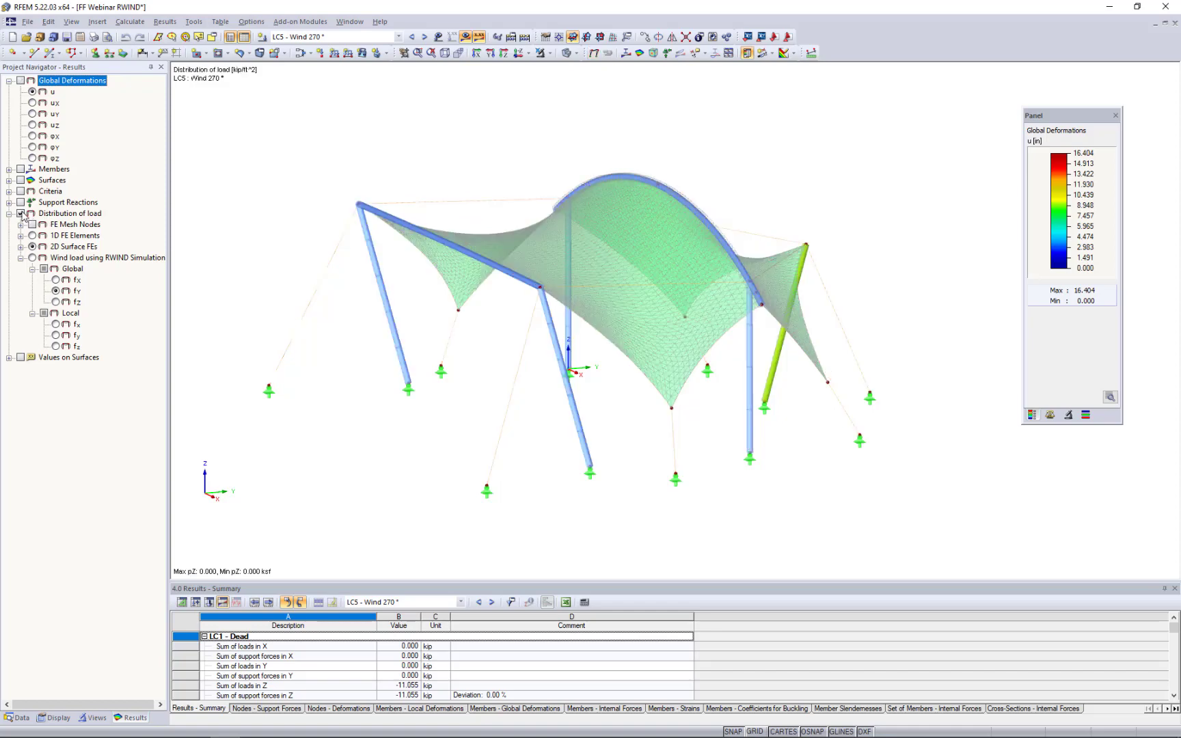
click(55, 281)
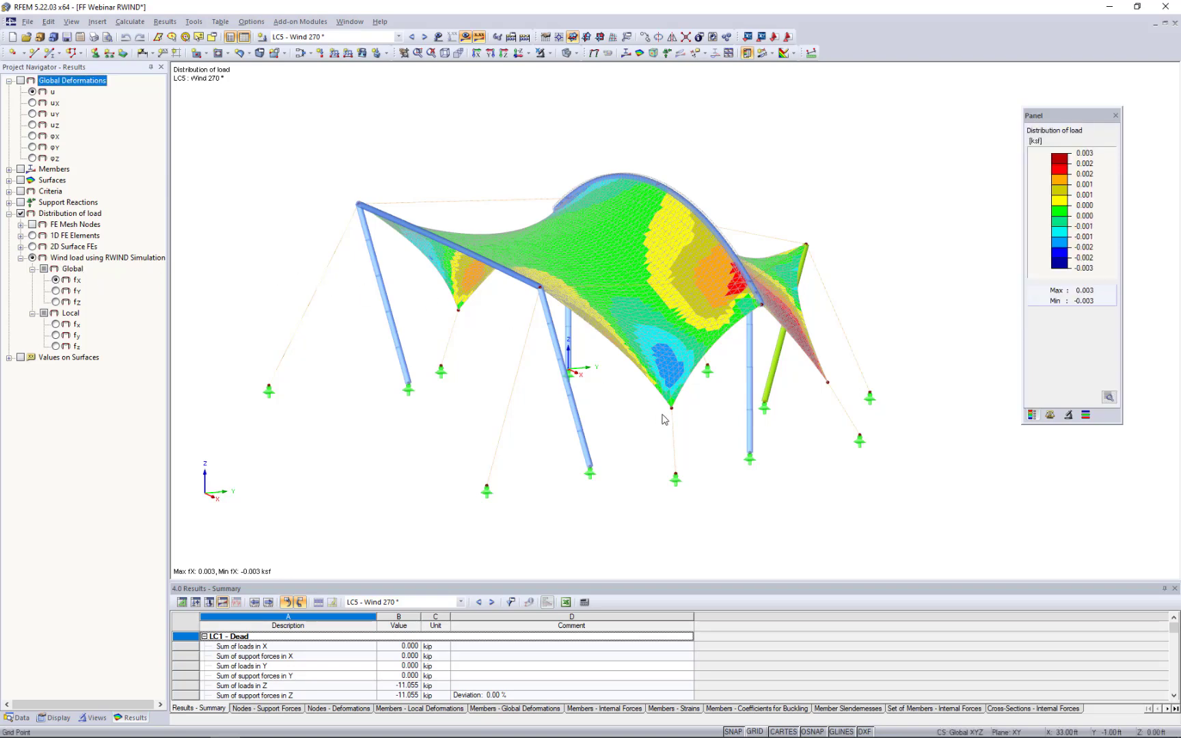
ctrl+middle_drag(678, 410, 536, 410)
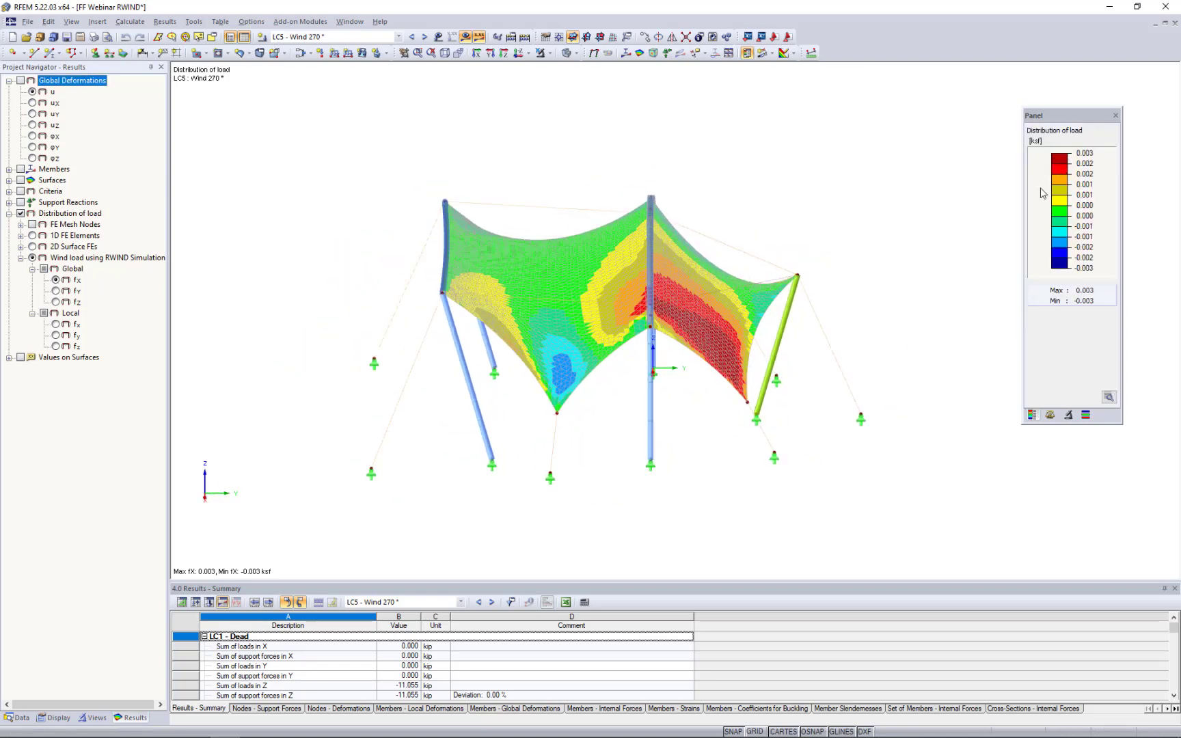
Switch the RWIND wind load distribution to the global fY component and examine it on both sides of the arch.
click(56, 290)
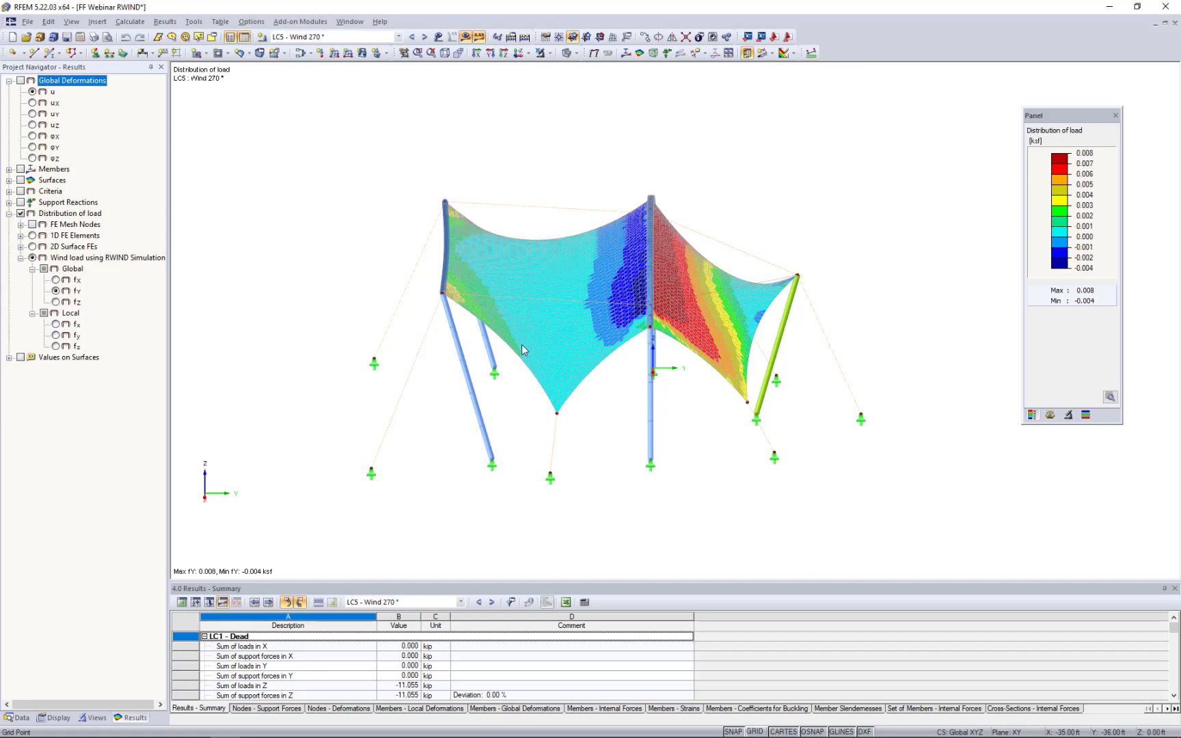
ctrl+middle_drag(613, 395, 641, 403)
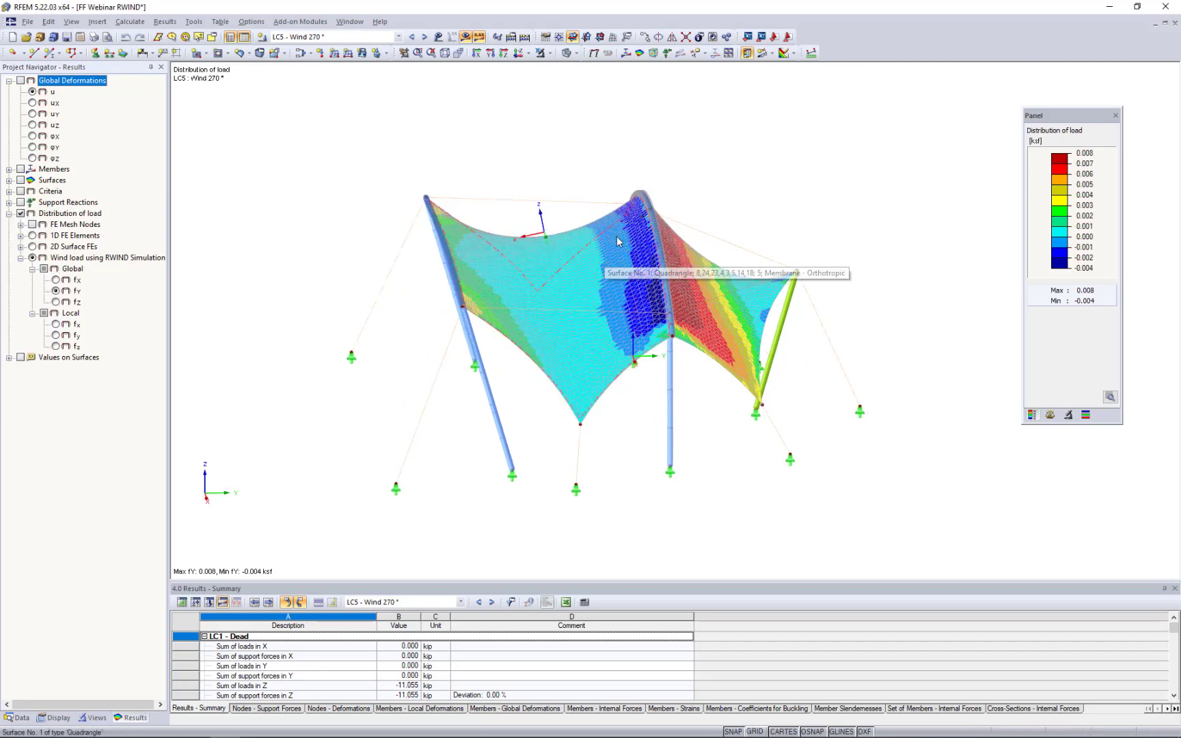
ctrl+middle_drag(677, 348, 587, 362)
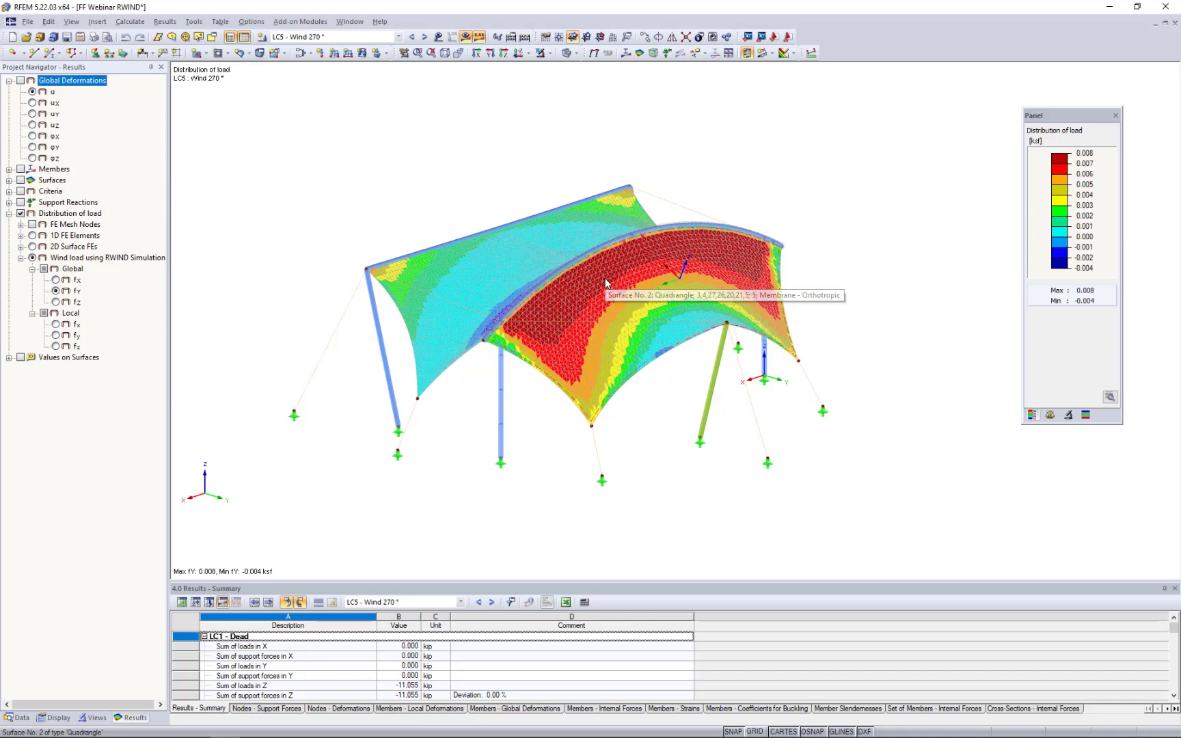
ctrl+middle_drag(475, 408, 833, 413)
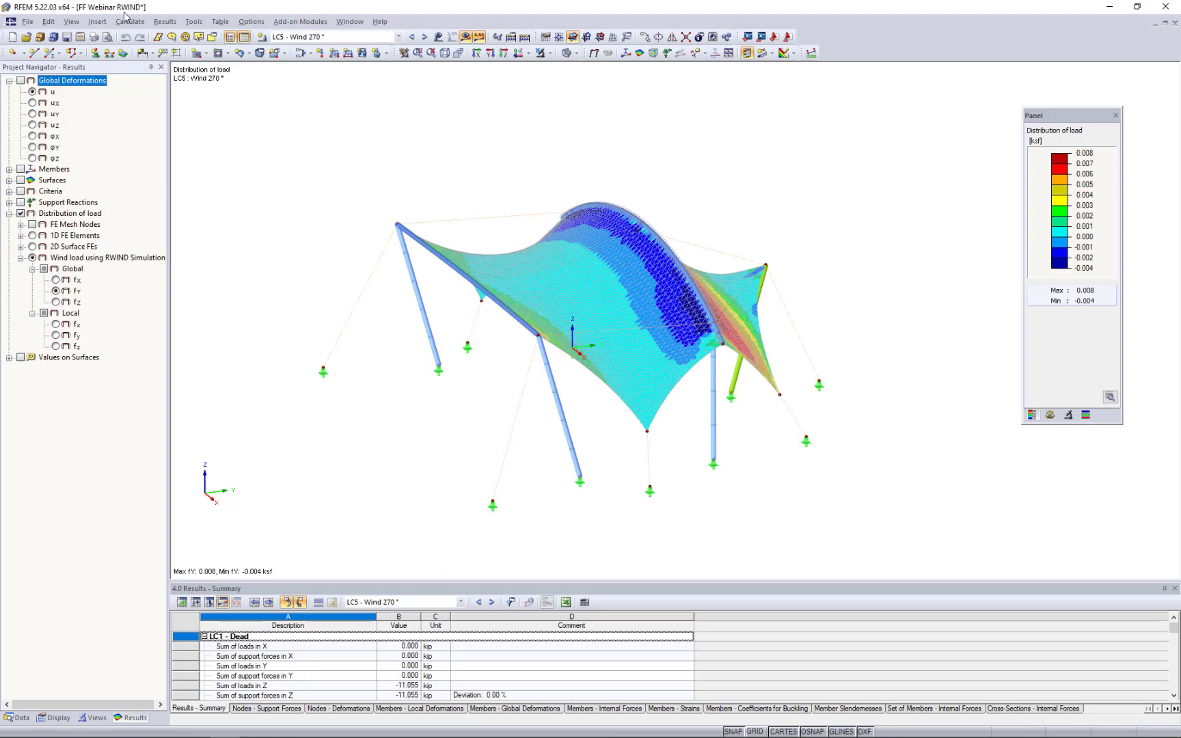
Switch the results to load combination CO5 - 1.2D + 1.6S + 0.5W3 and examine its global deformations u.
click(326, 38)
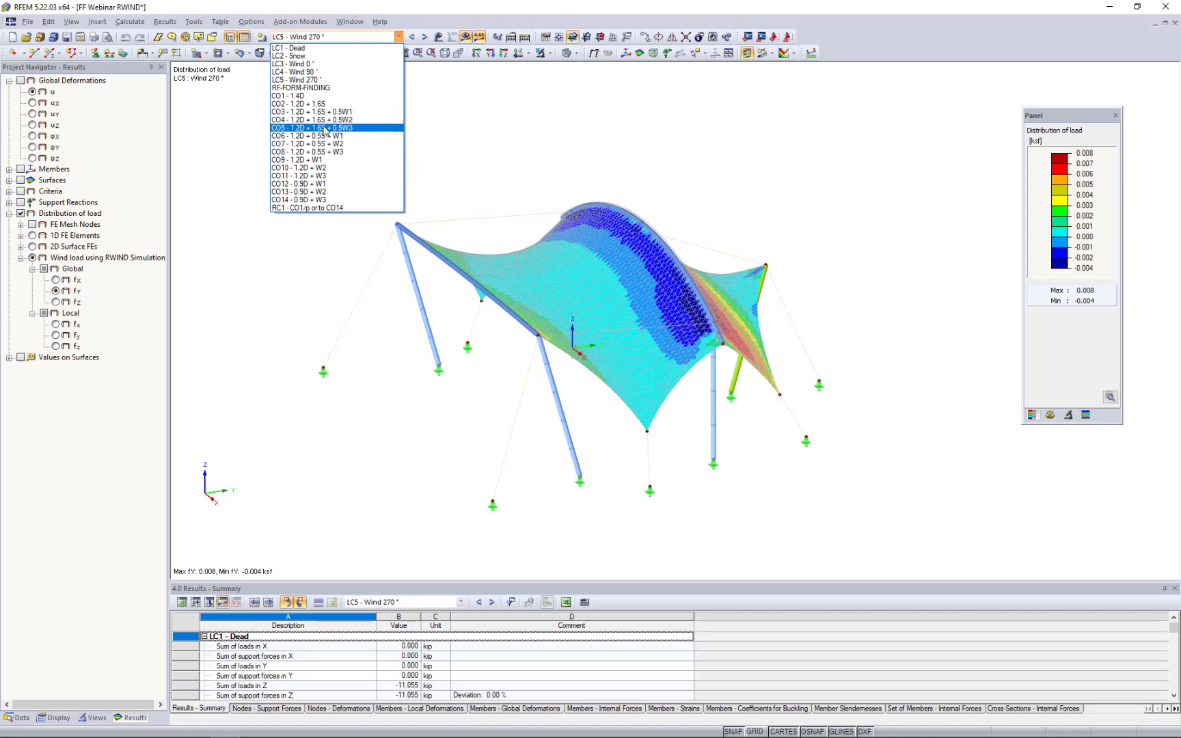
click(311, 130)
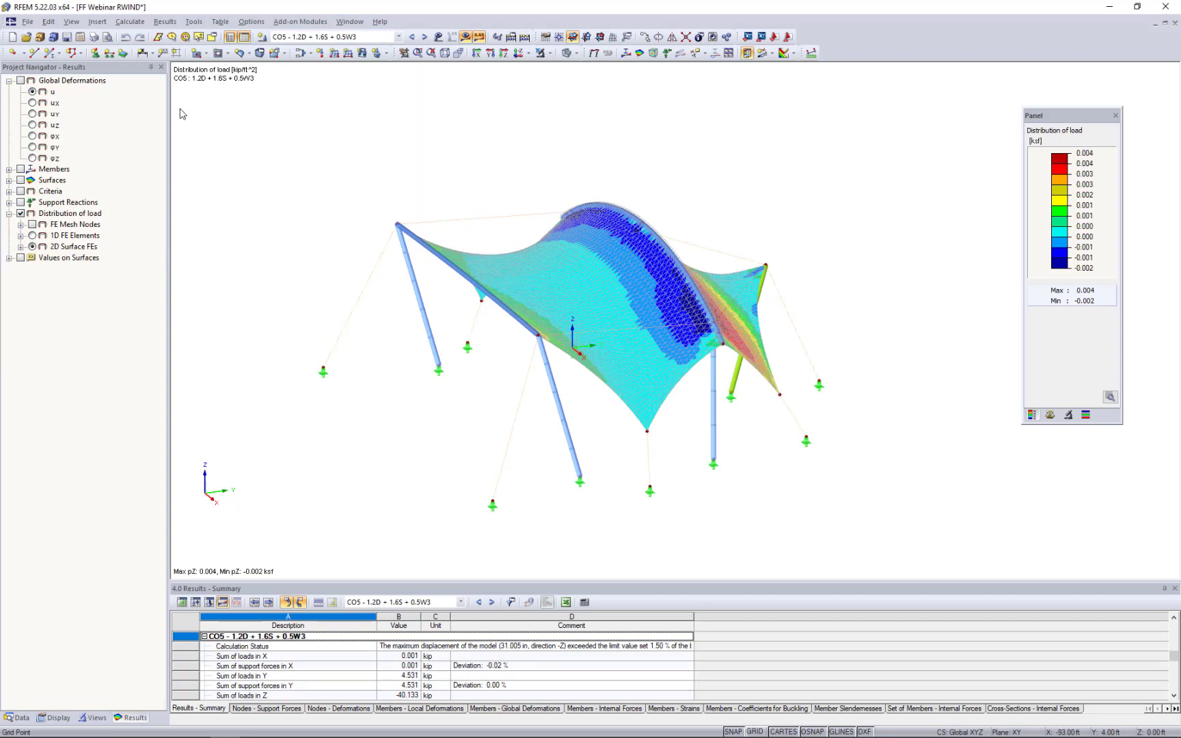
click(21, 82)
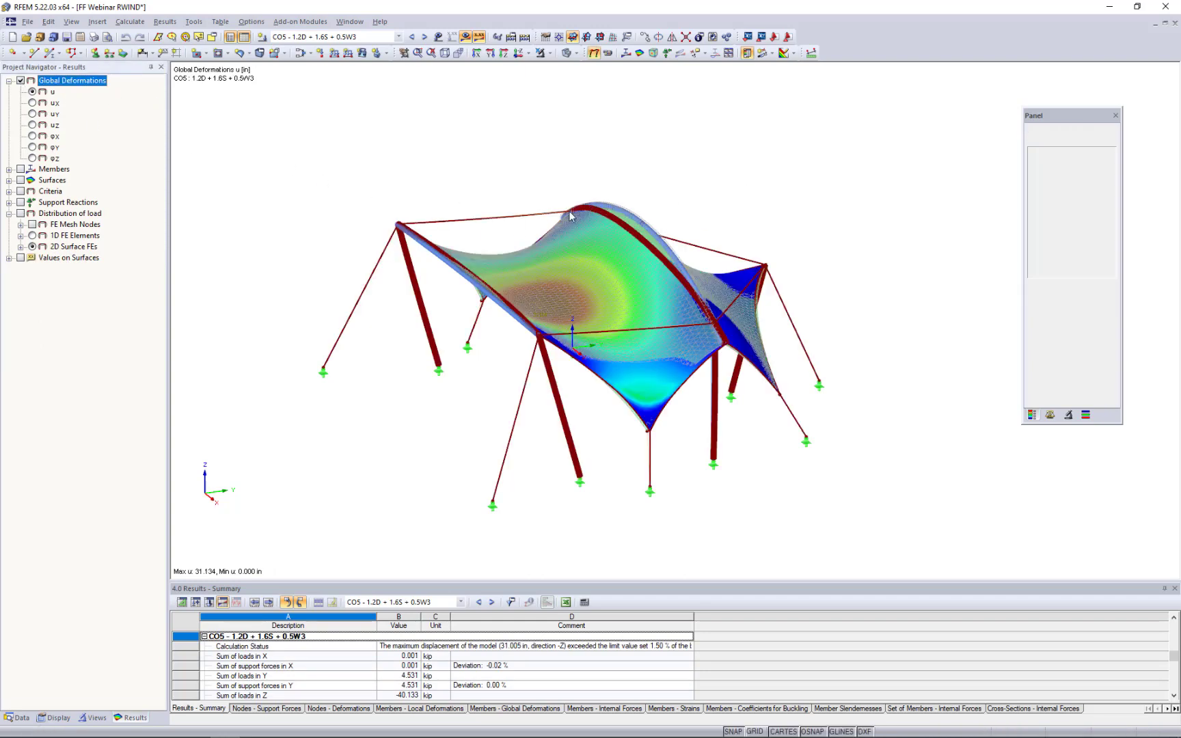
ctrl+middle_drag(572, 216, 722, 178)
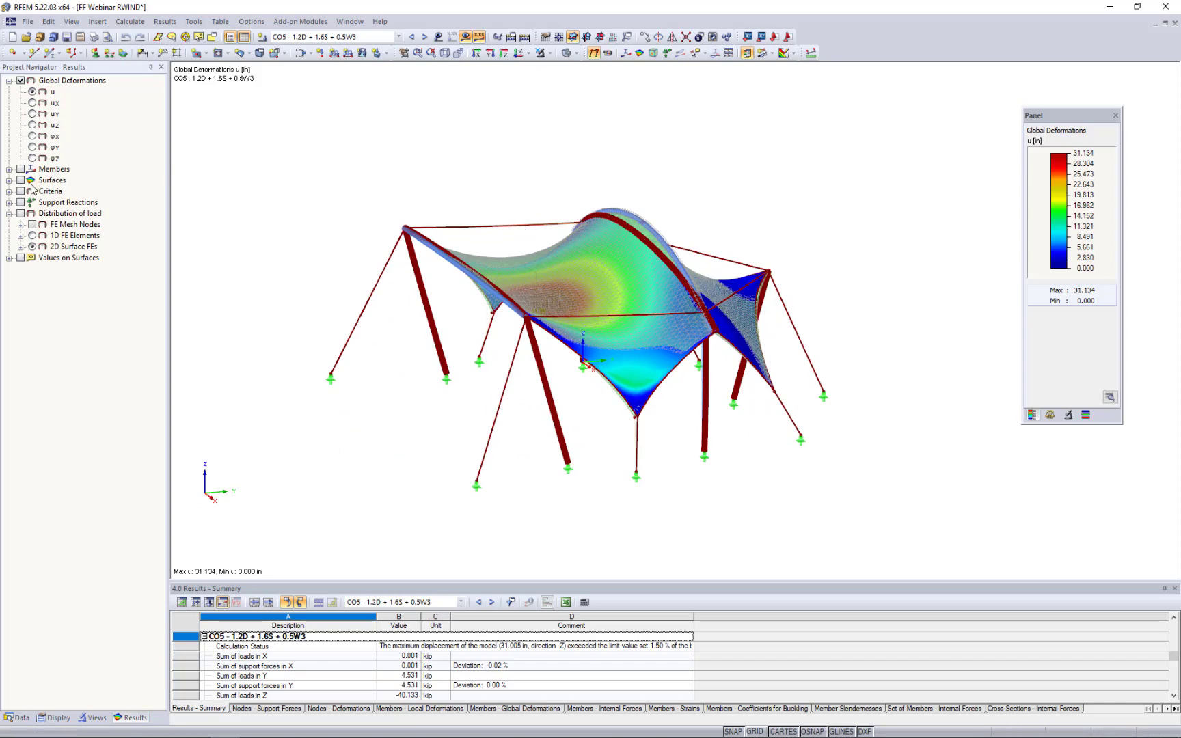
Display the surface basic internal forces nx for the CO5 load combination.
click(9, 181)
click(22, 181)
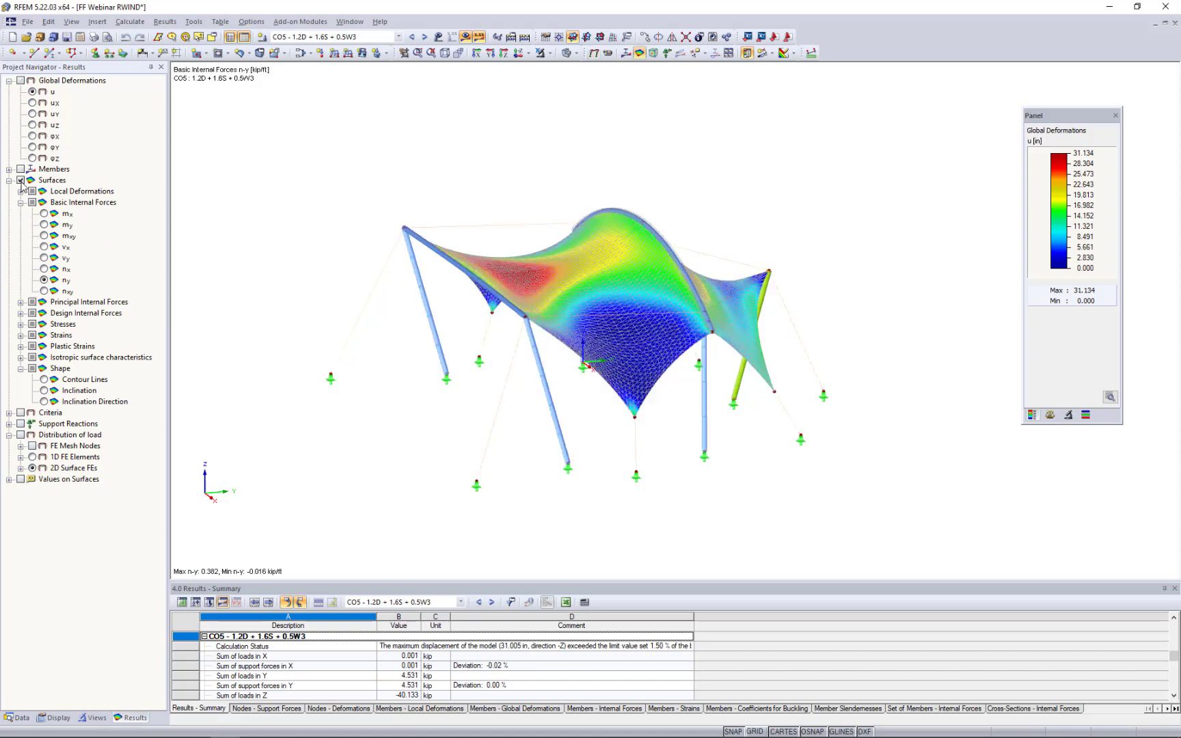
click(44, 270)
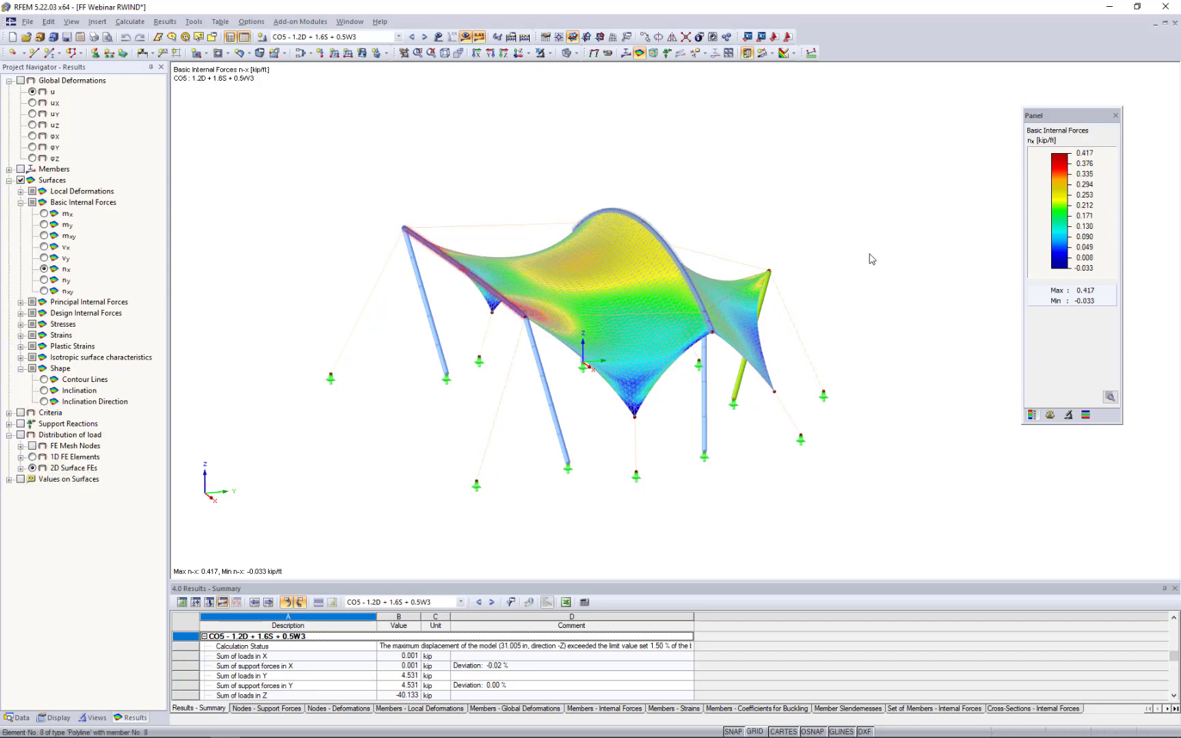
Examine the membranes' nx forces, switch the surface basic internal forces to ny, and examine their distribution.
scroll(547, 326, up, 5)
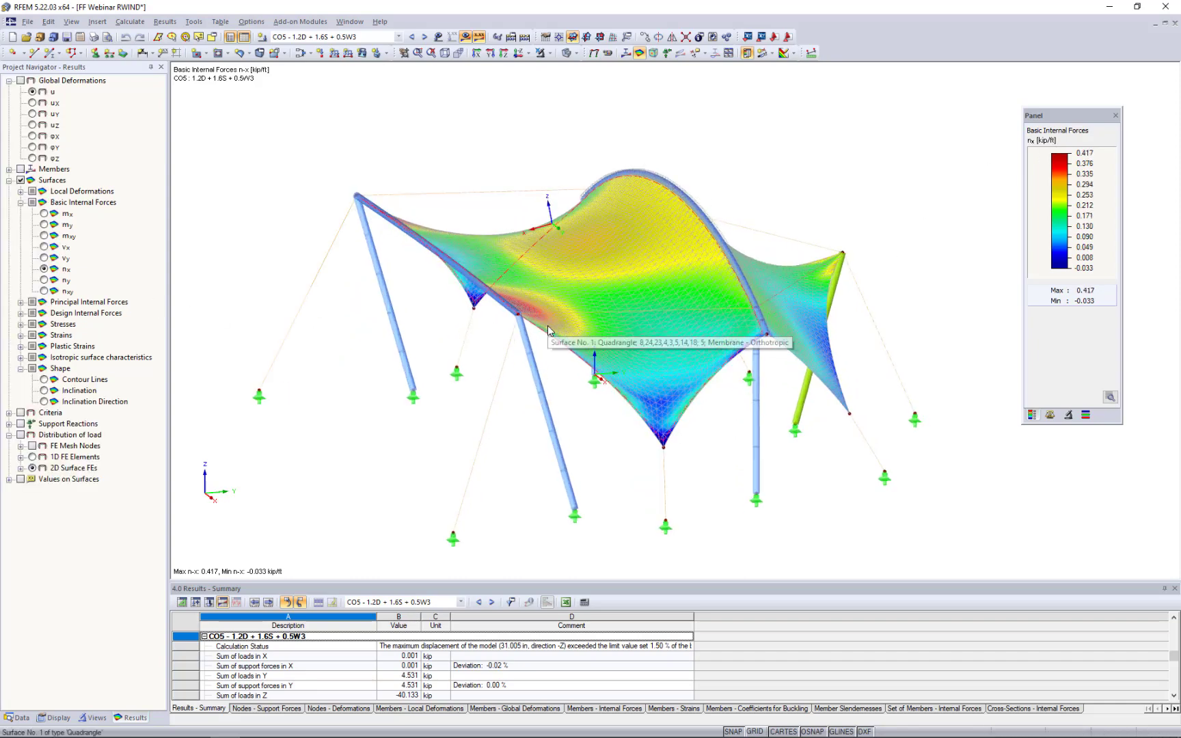
ctrl+middle_drag(636, 365, 585, 329)
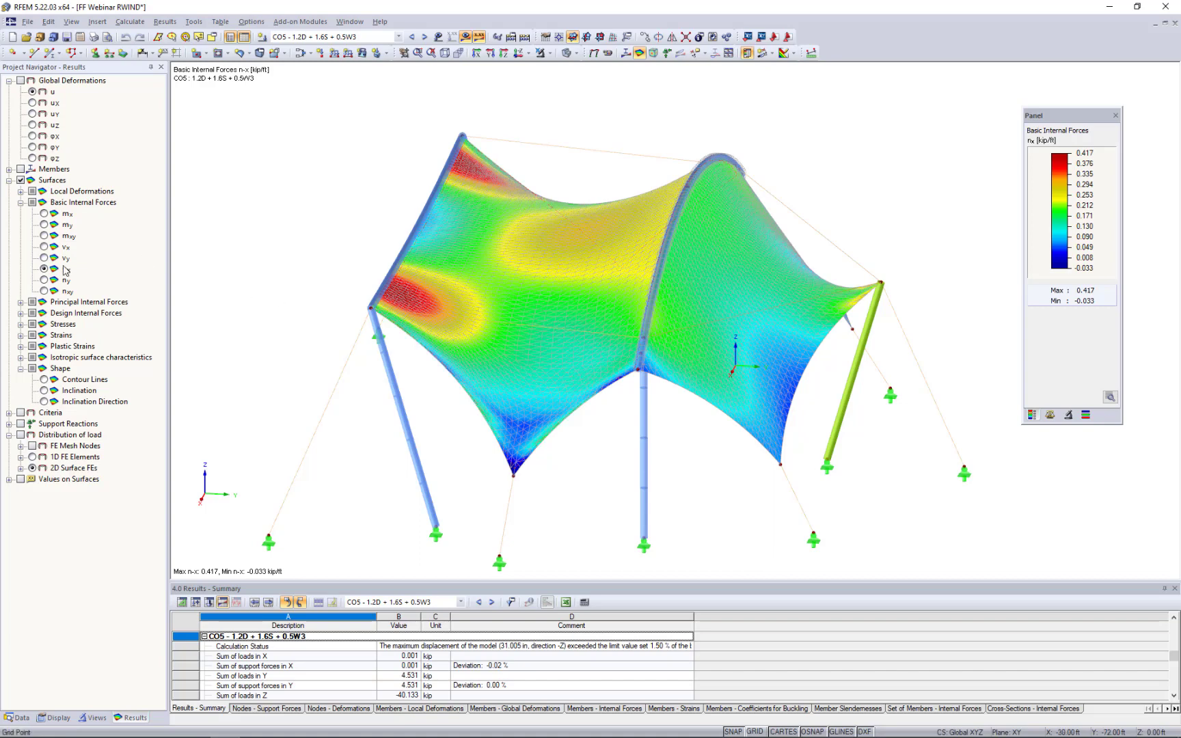
click(44, 280)
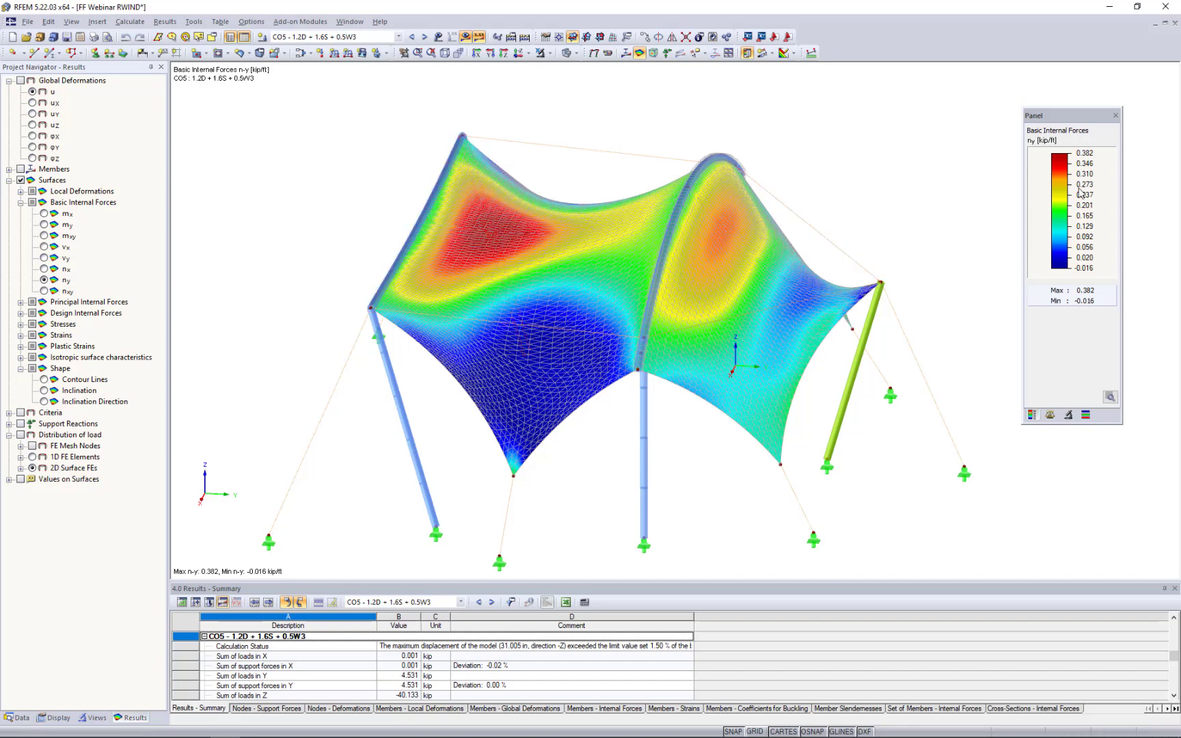
middle_drag(451, 450, 543, 403)
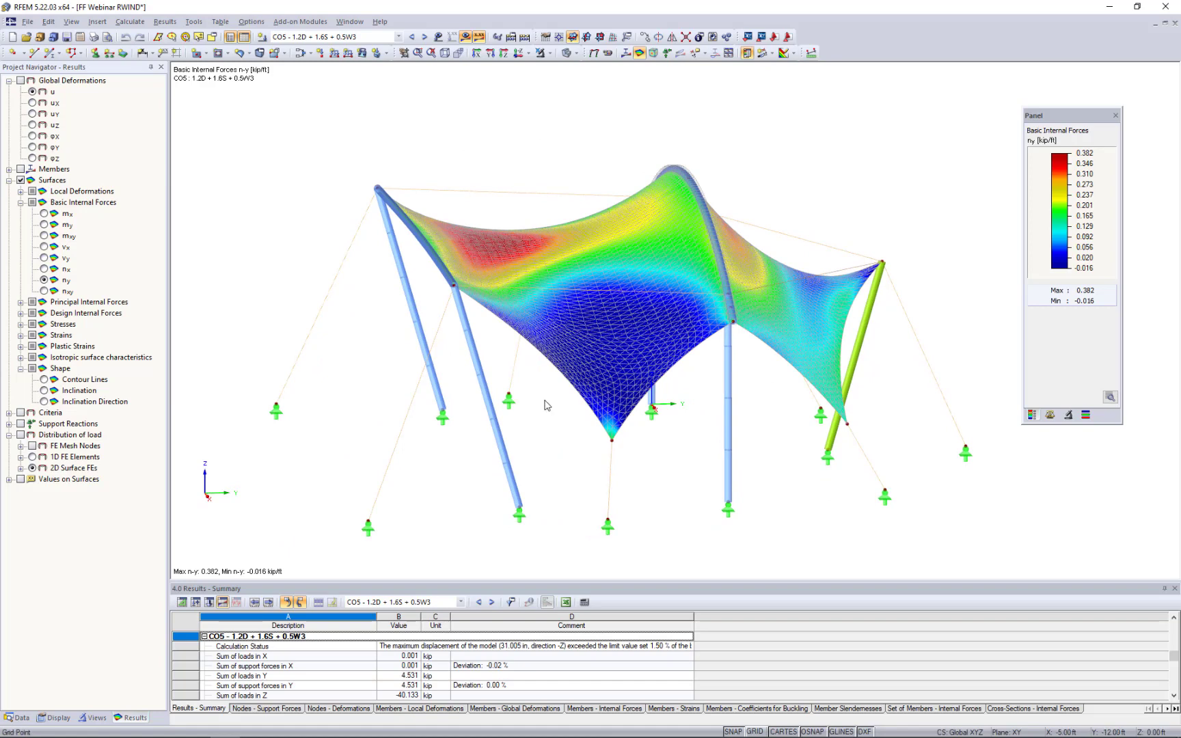
Hide the surface results and display the member internal force diagrams for CO5.
click(10, 181)
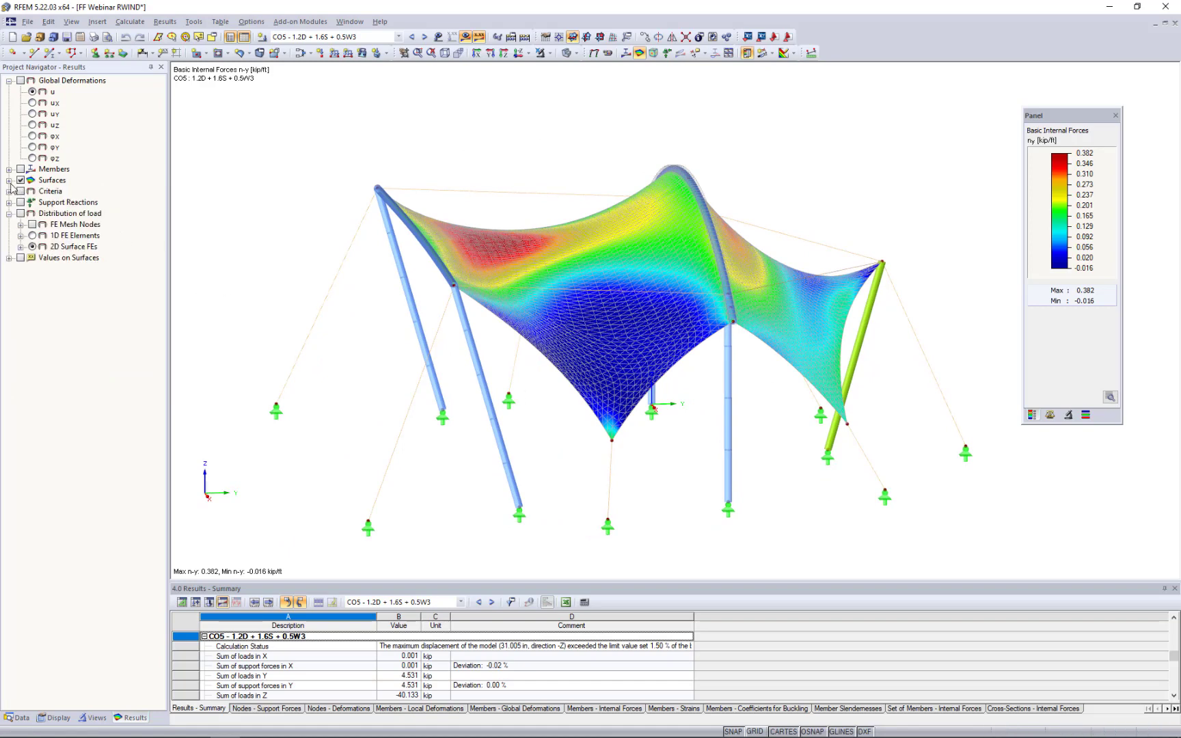
click(20, 181)
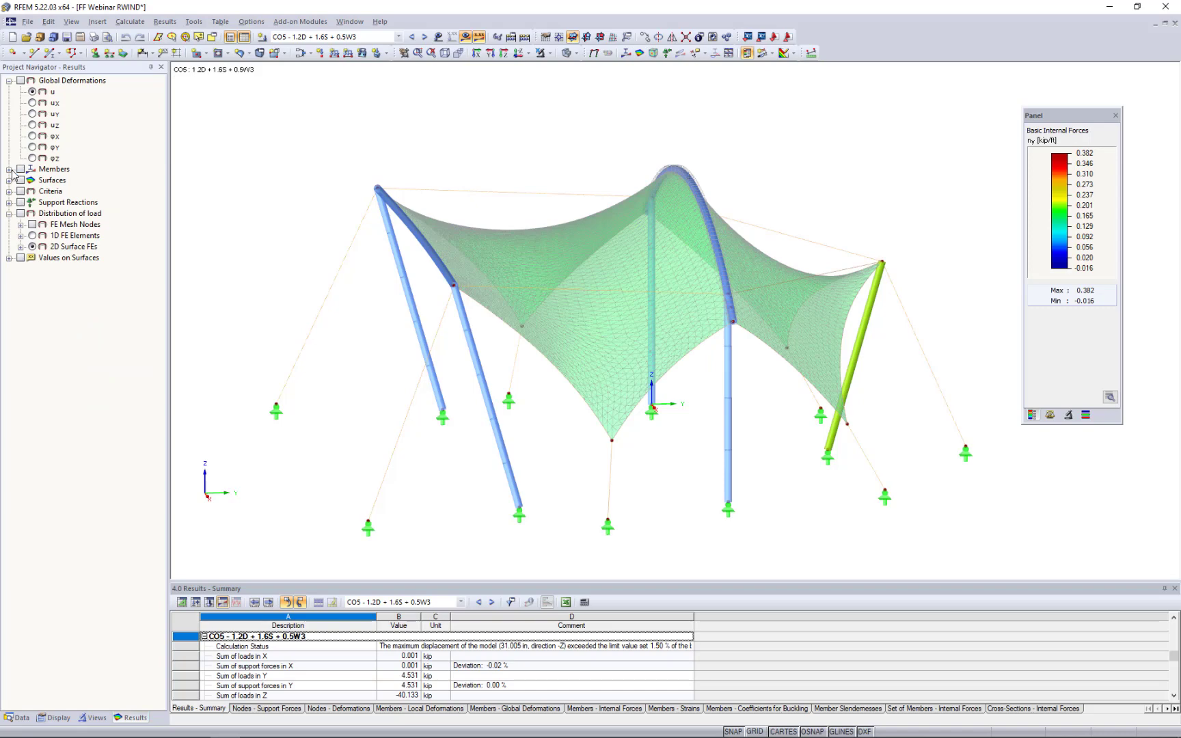
click(20, 170)
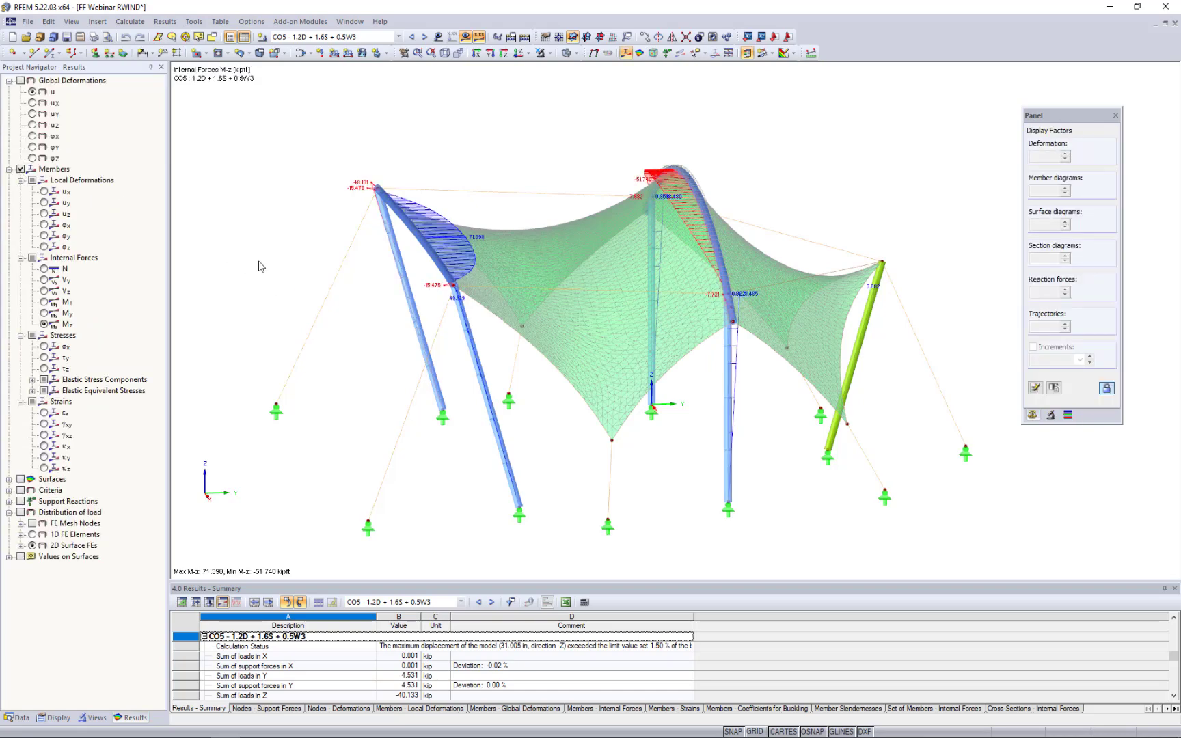
ctrl+middle_drag(343, 282, 431, 304)
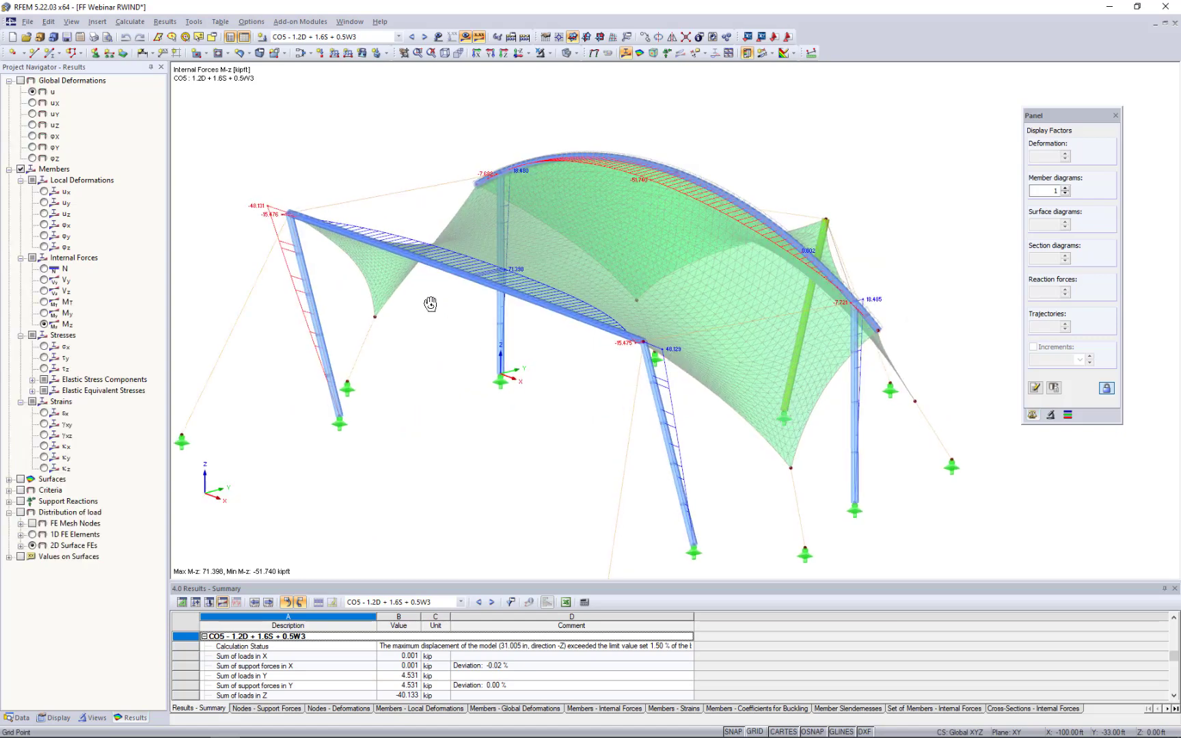
Show the member axial forces N with the model in wireframe display and examine the diagrams.
click(45, 270)
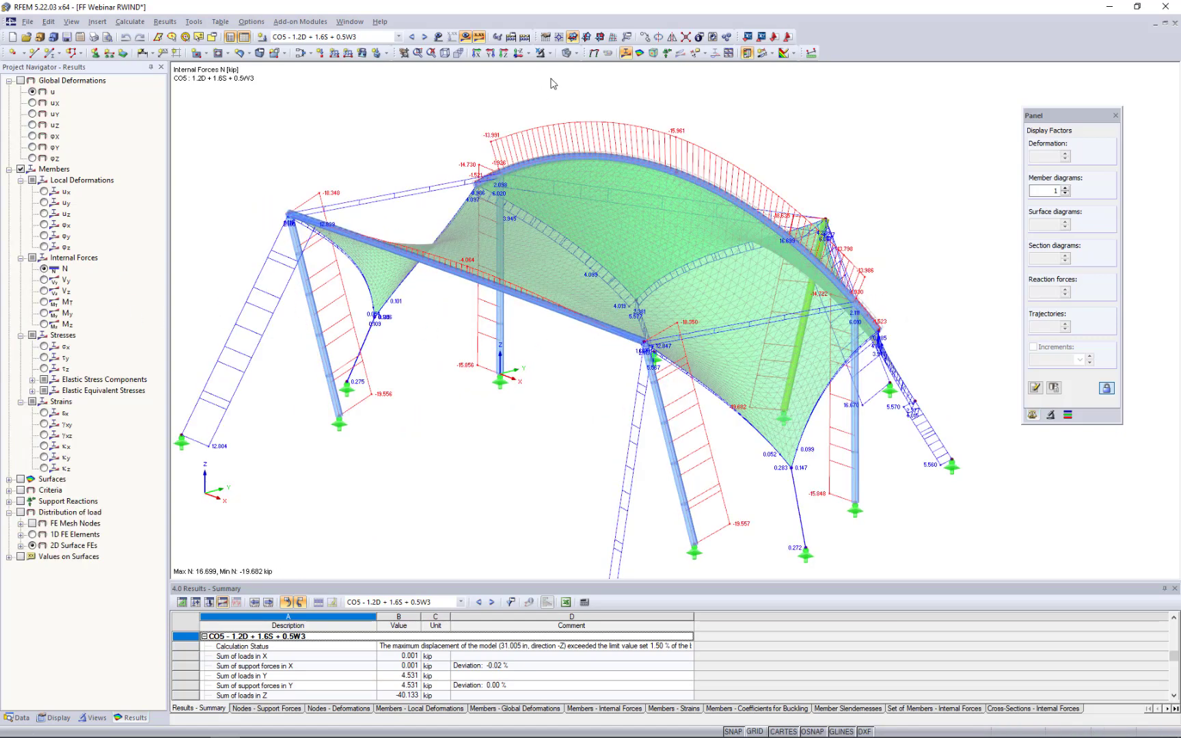
click(576, 53)
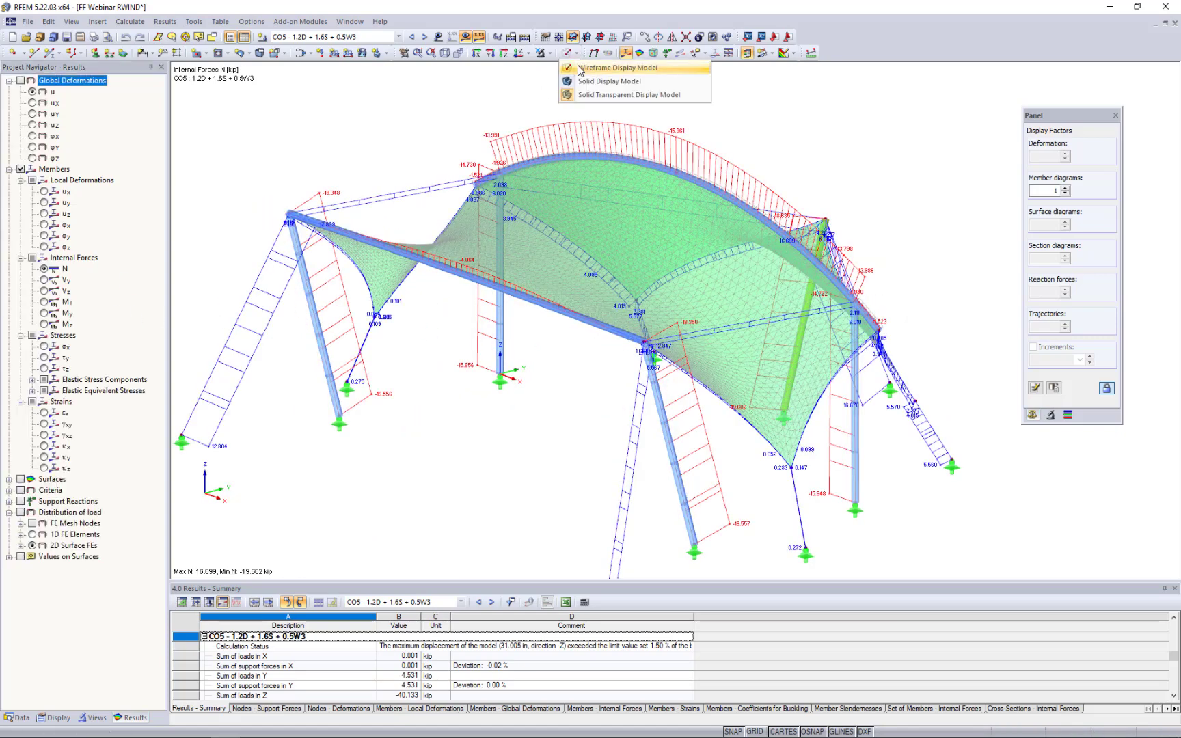
click(605, 66)
middle_drag(539, 394, 561, 356)
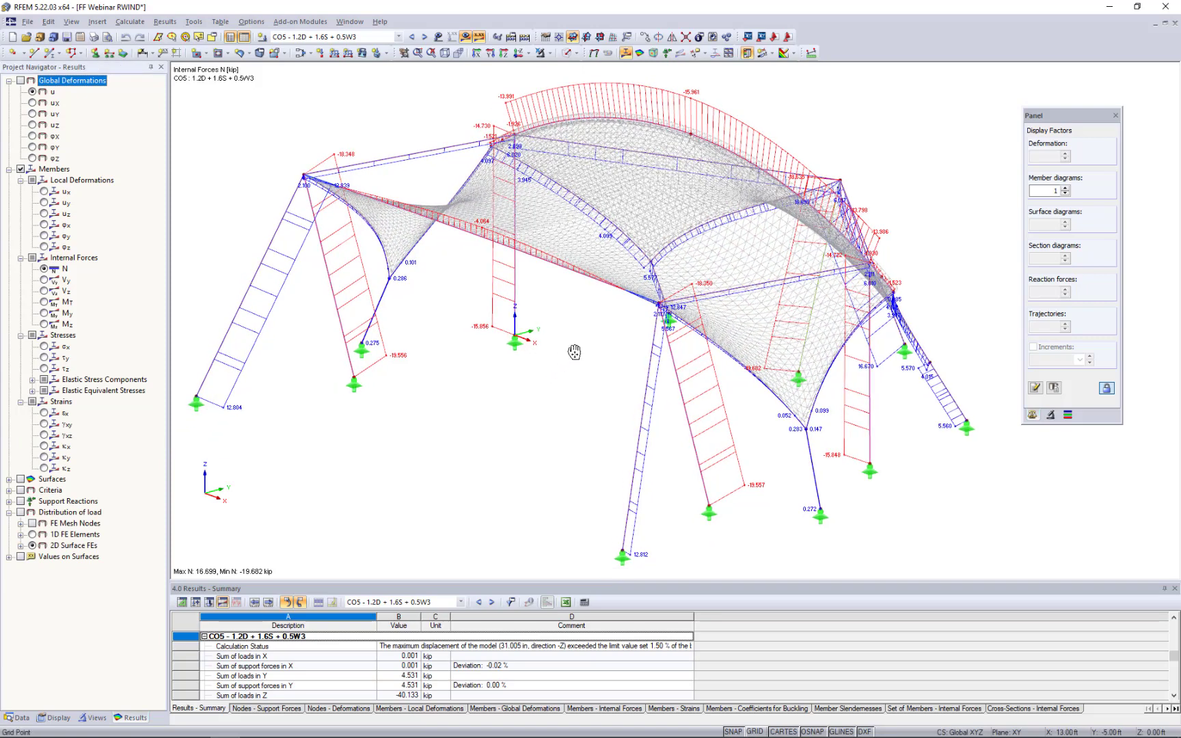
scroll(575, 352, down, 2)
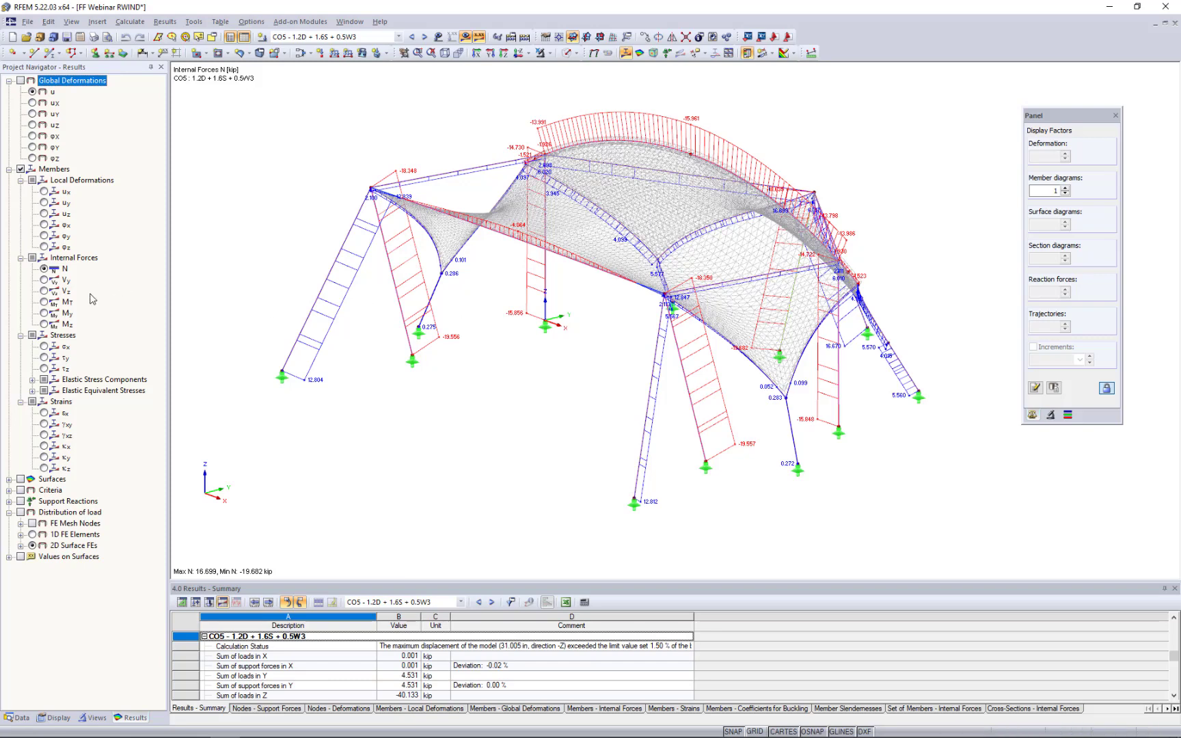
Review the member shear forces Vy and Vz and the bending moments My and Mz one after another.
click(44, 280)
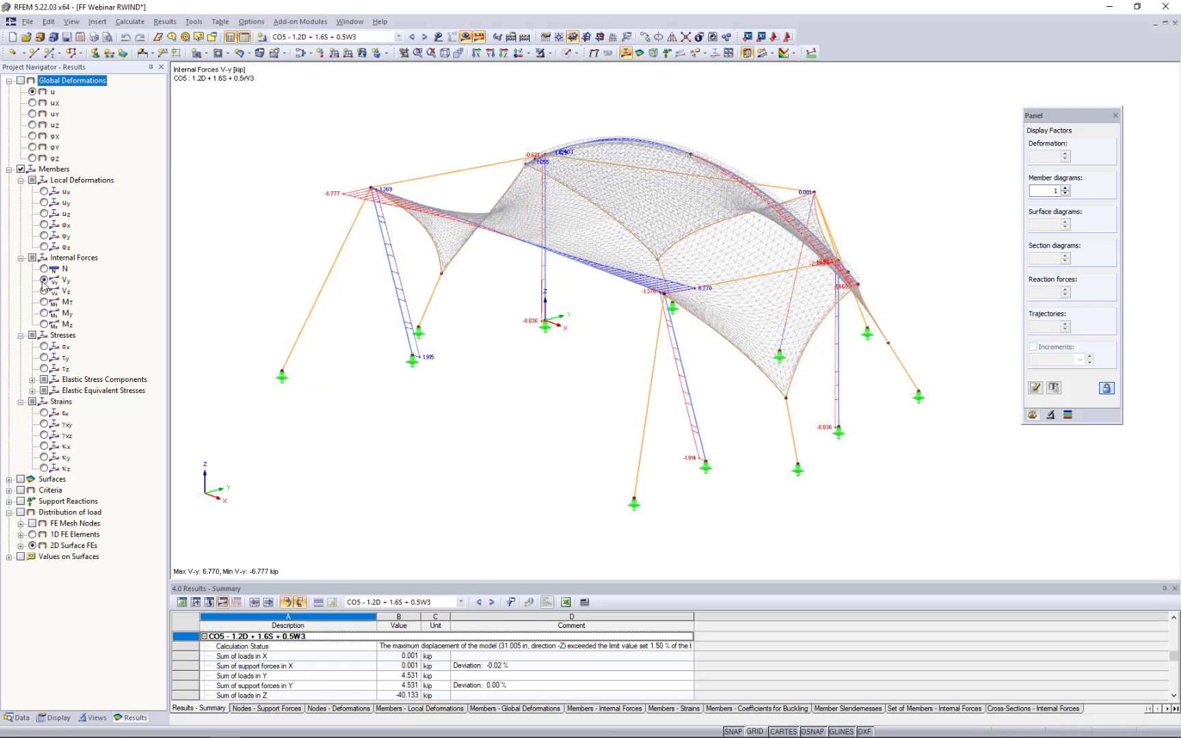
click(44, 291)
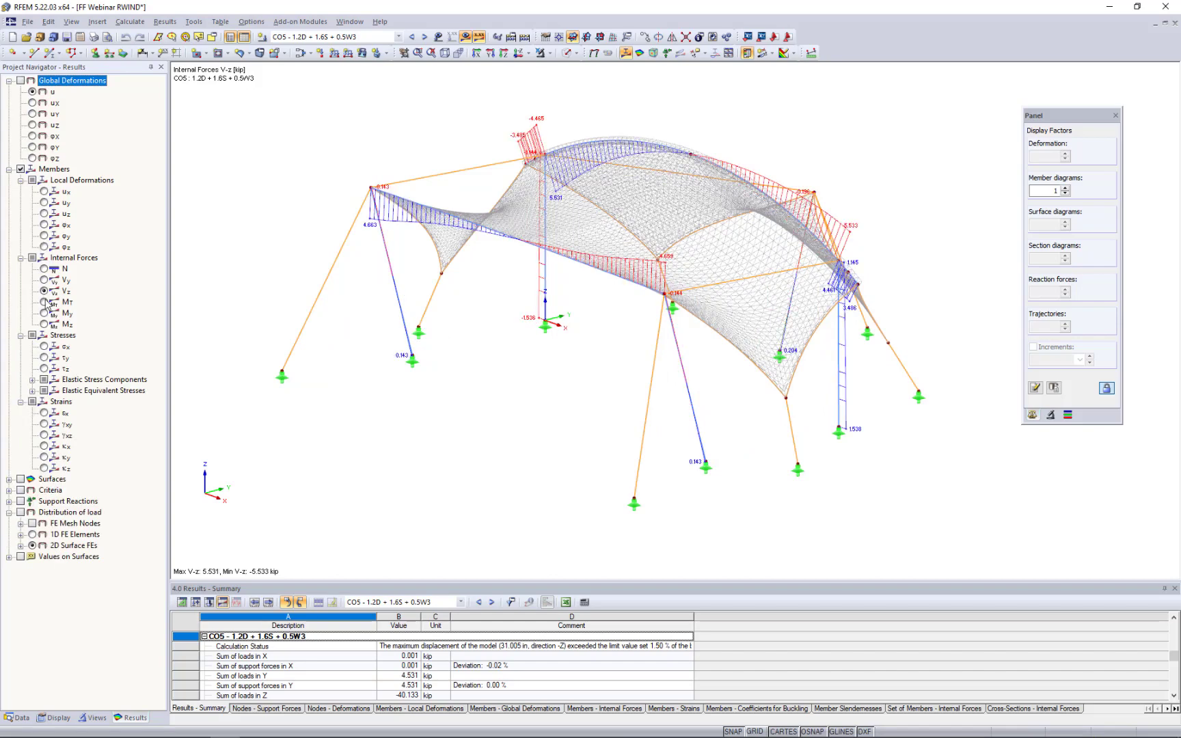
click(44, 313)
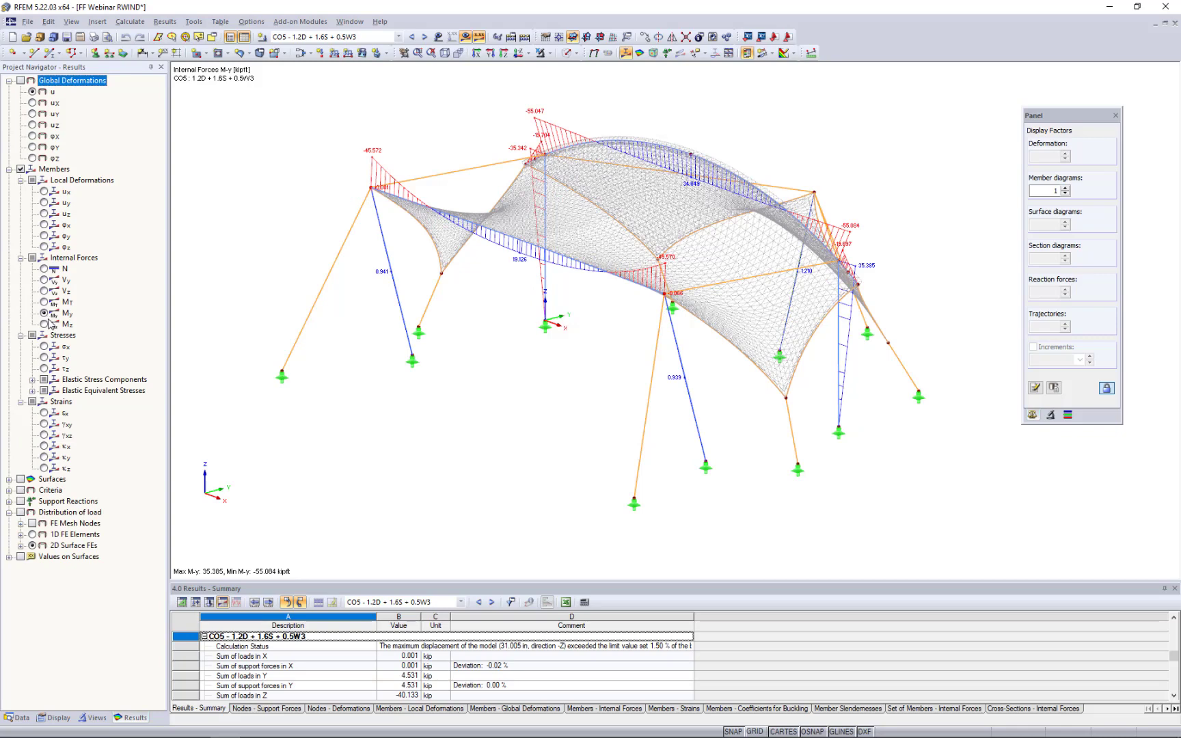
click(45, 324)
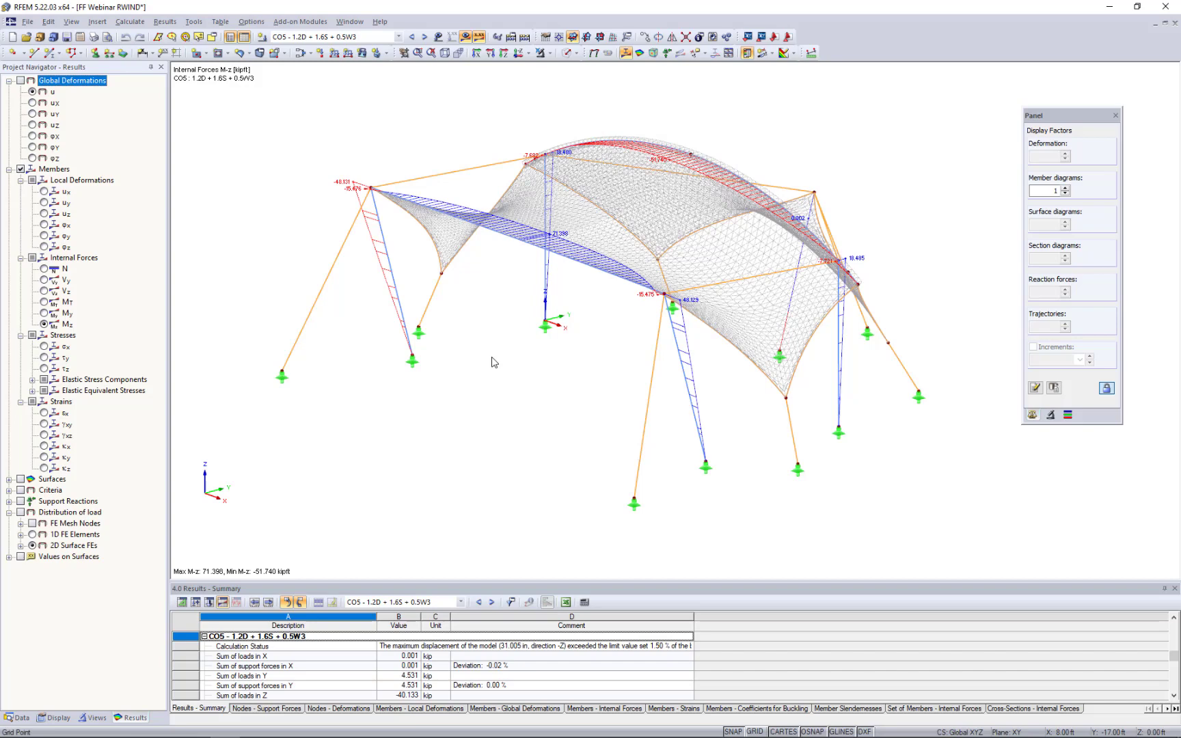
Hide the calculation results and display the unloaded model in wireframe.
click(465, 37)
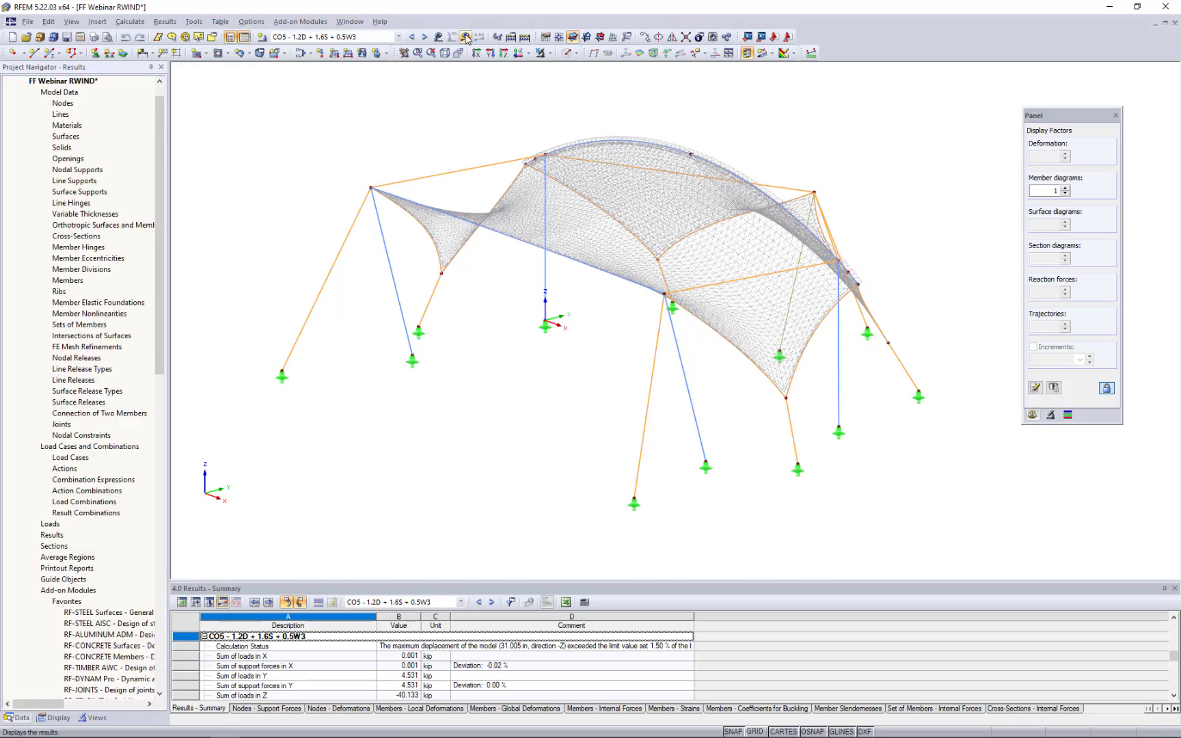
click(576, 53)
click(585, 97)
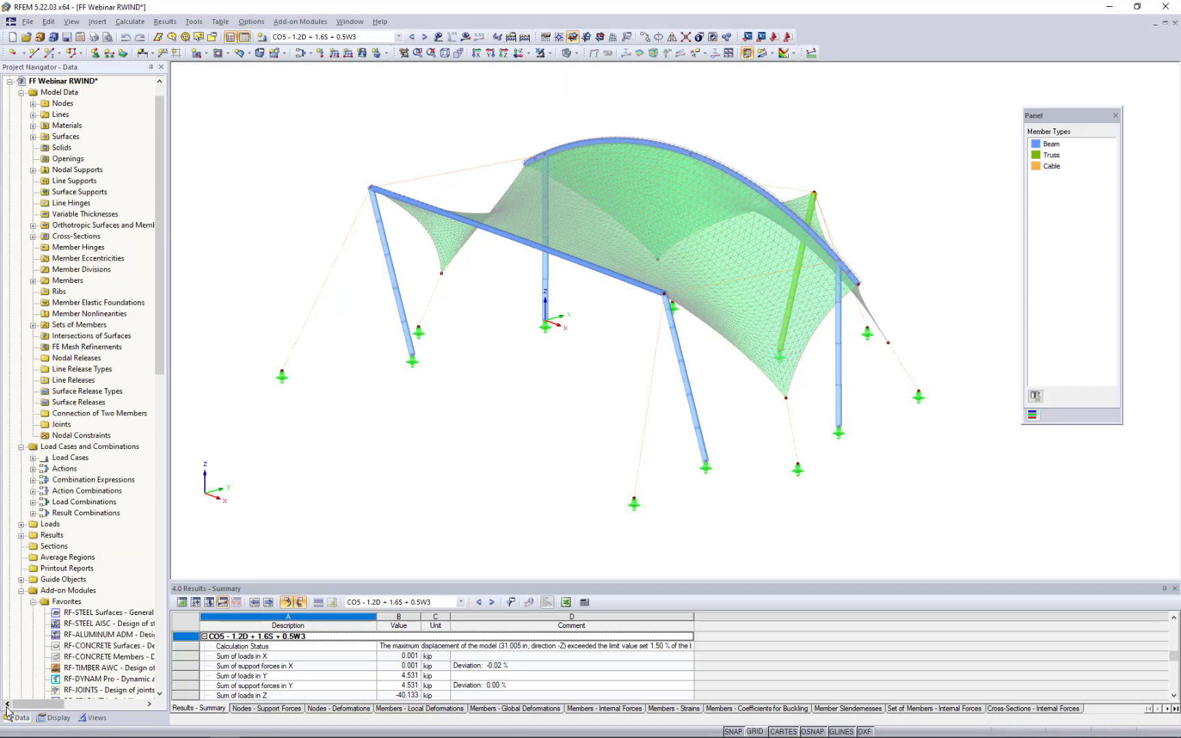
click(576, 53)
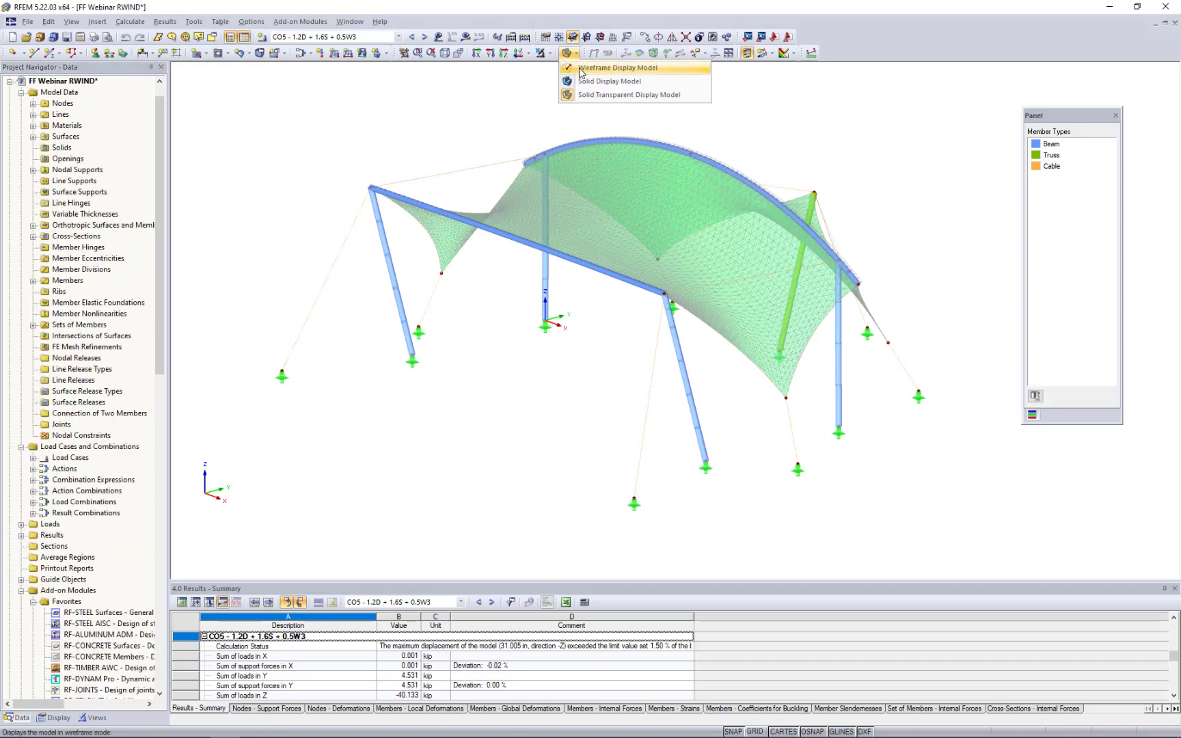
click(581, 68)
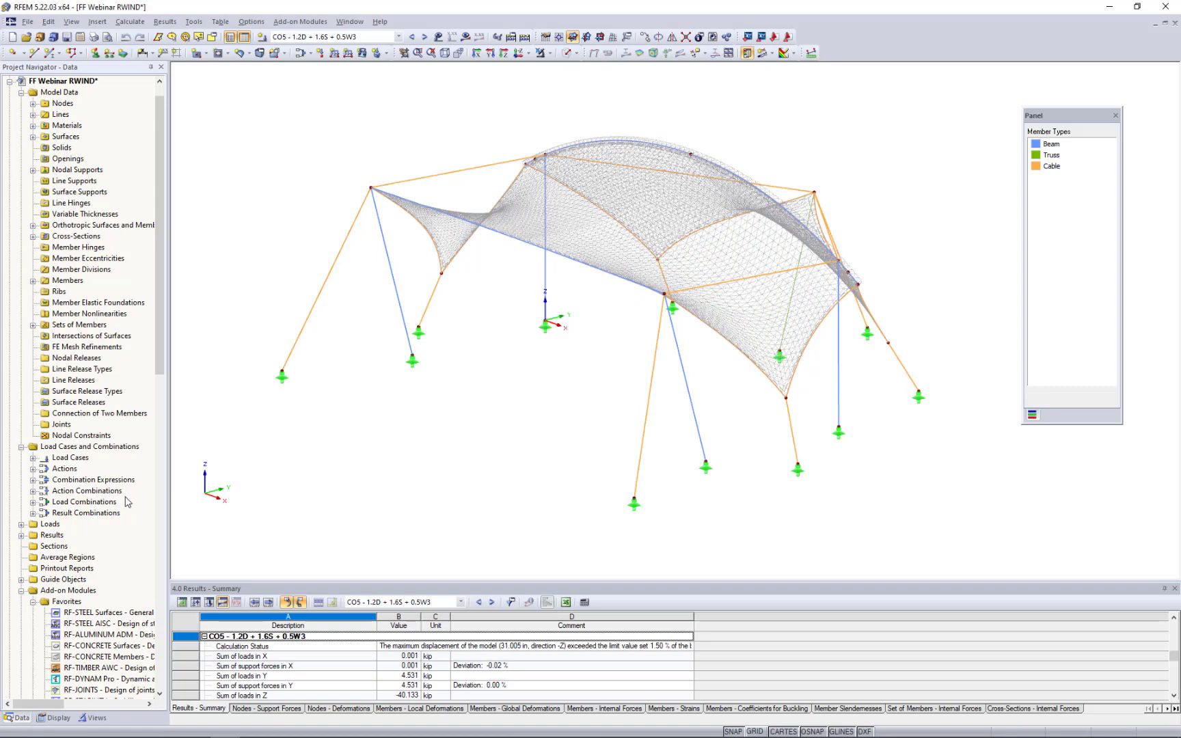
Open the RF-STABILITY add-on module and decline the division of straight members.
scroll(128, 502, down, 4)
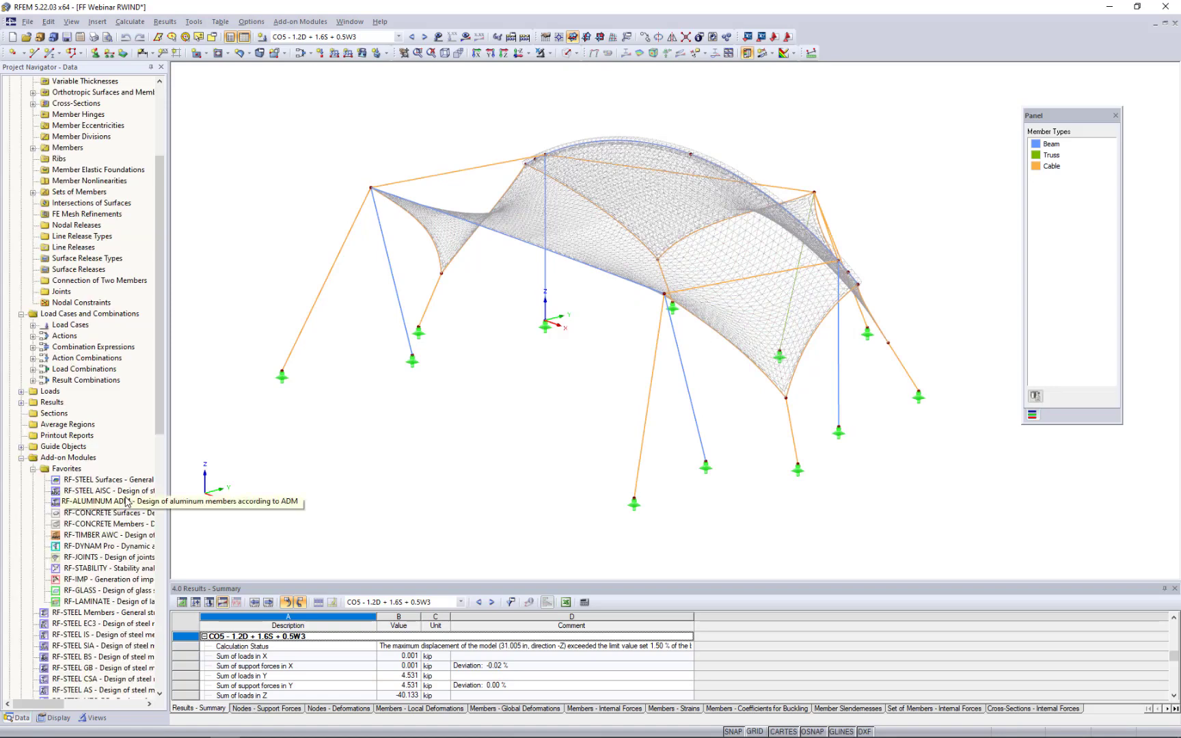
double_click(82, 568)
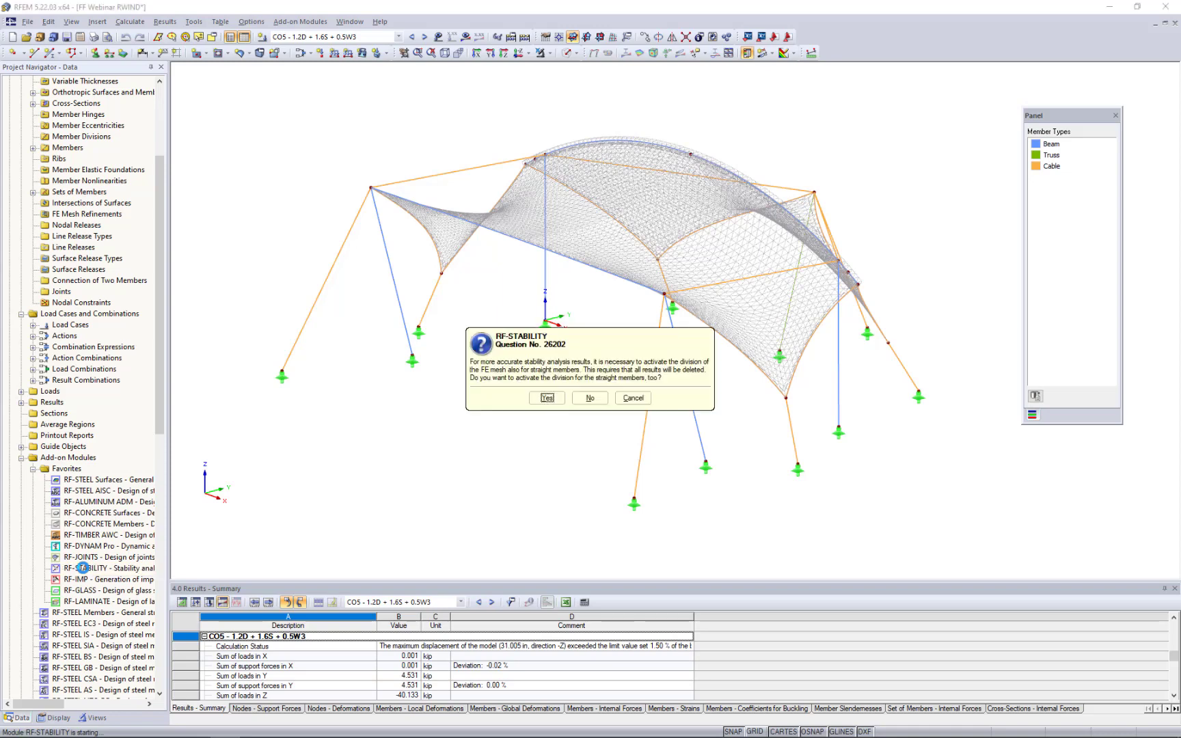
click(593, 398)
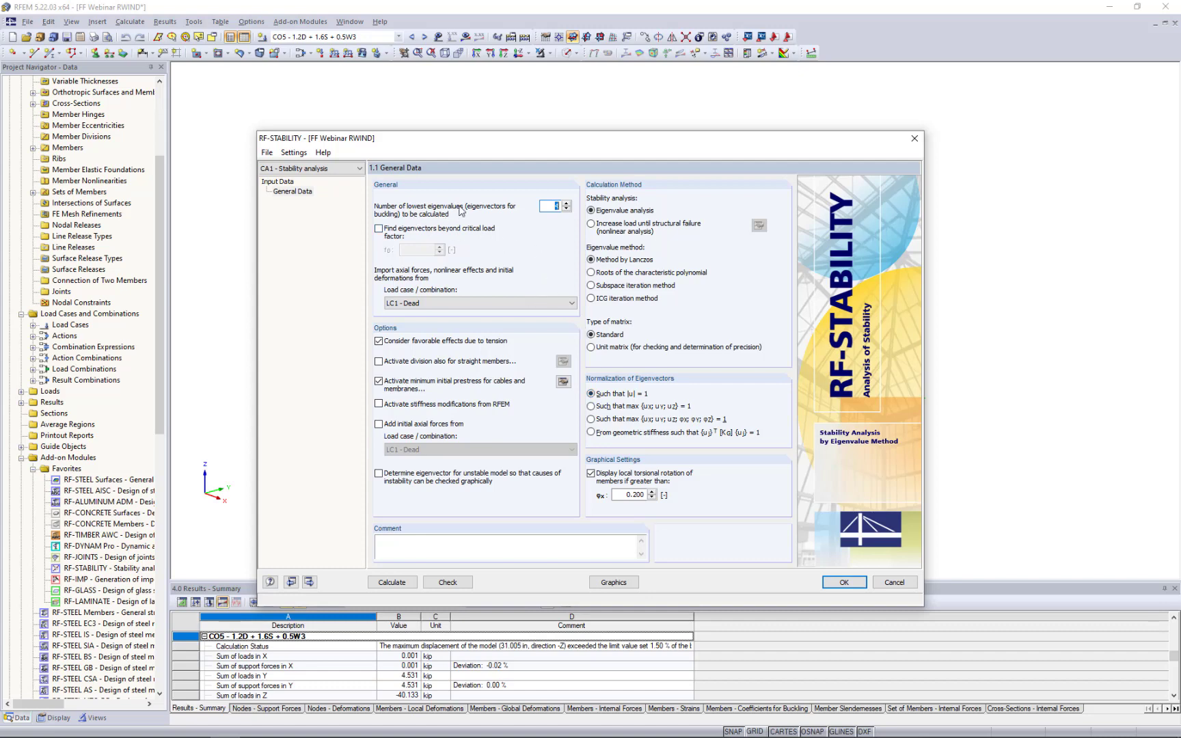
Set the number of lowest eigenvalues to 6, import axial forces from CO2 - 1.2D + 1.6S, and calculate the stability analysis.
click(547, 207)
drag(572, 211, 595, 213)
text(6)
click(429, 304)
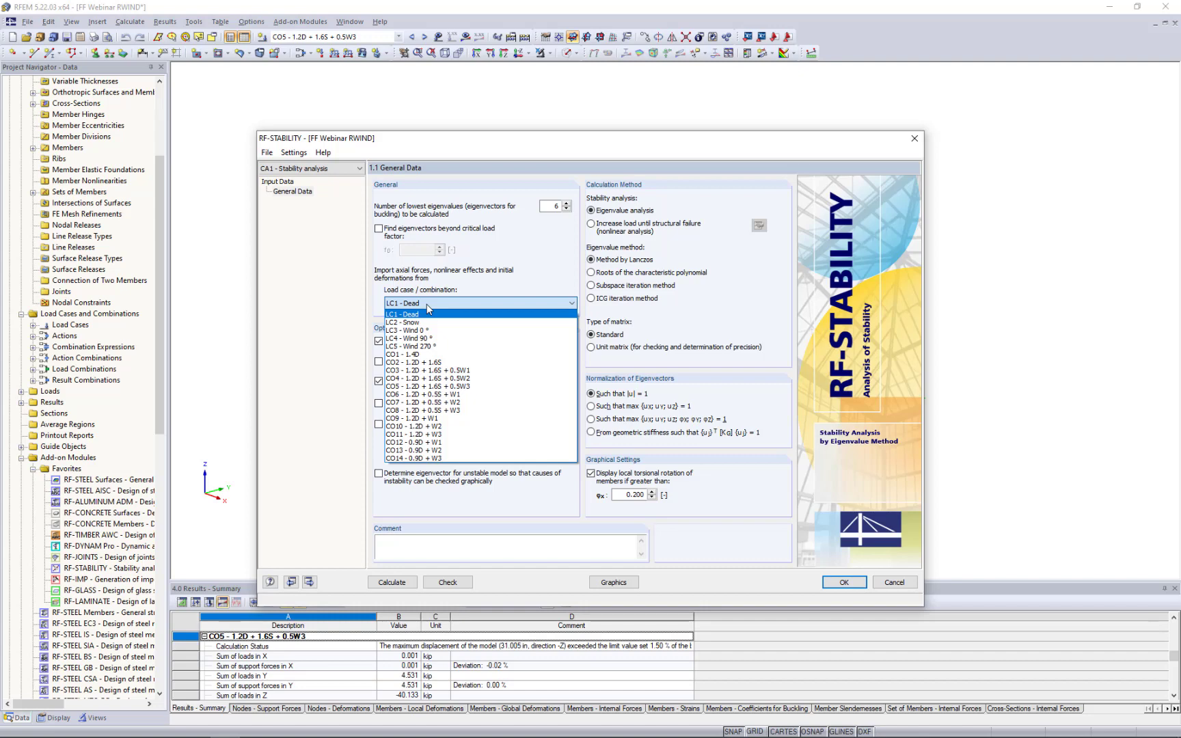
click(421, 363)
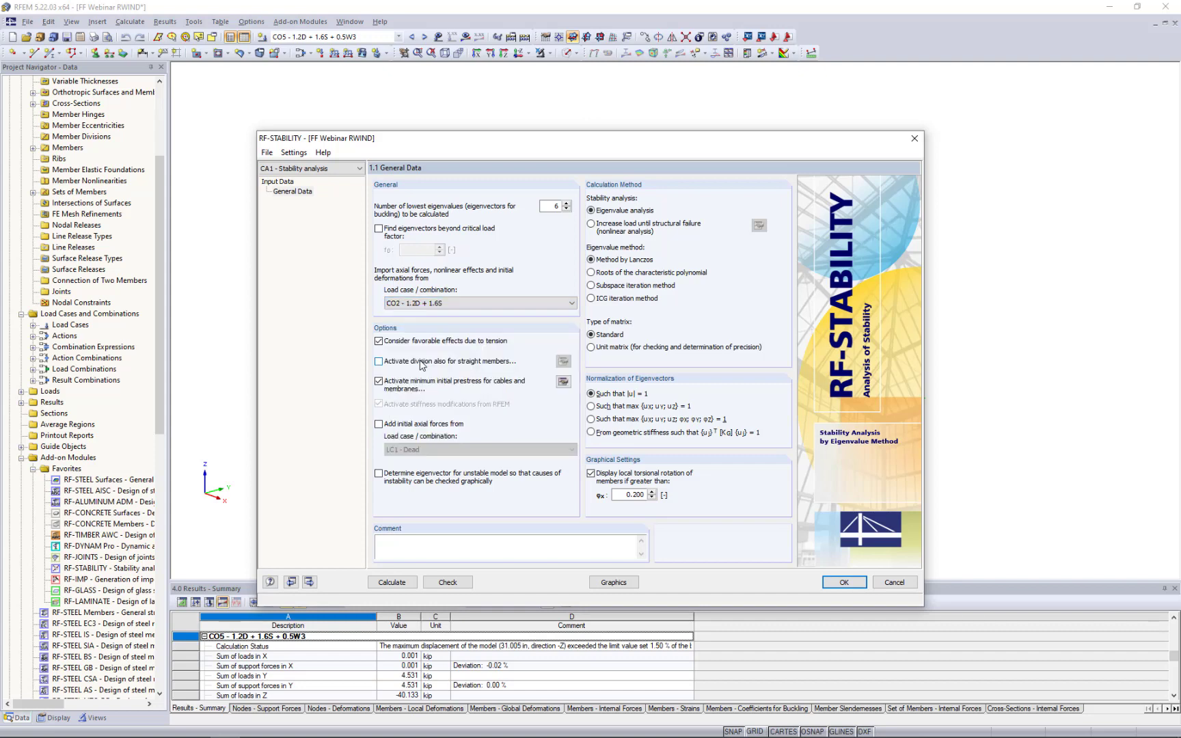
click(392, 587)
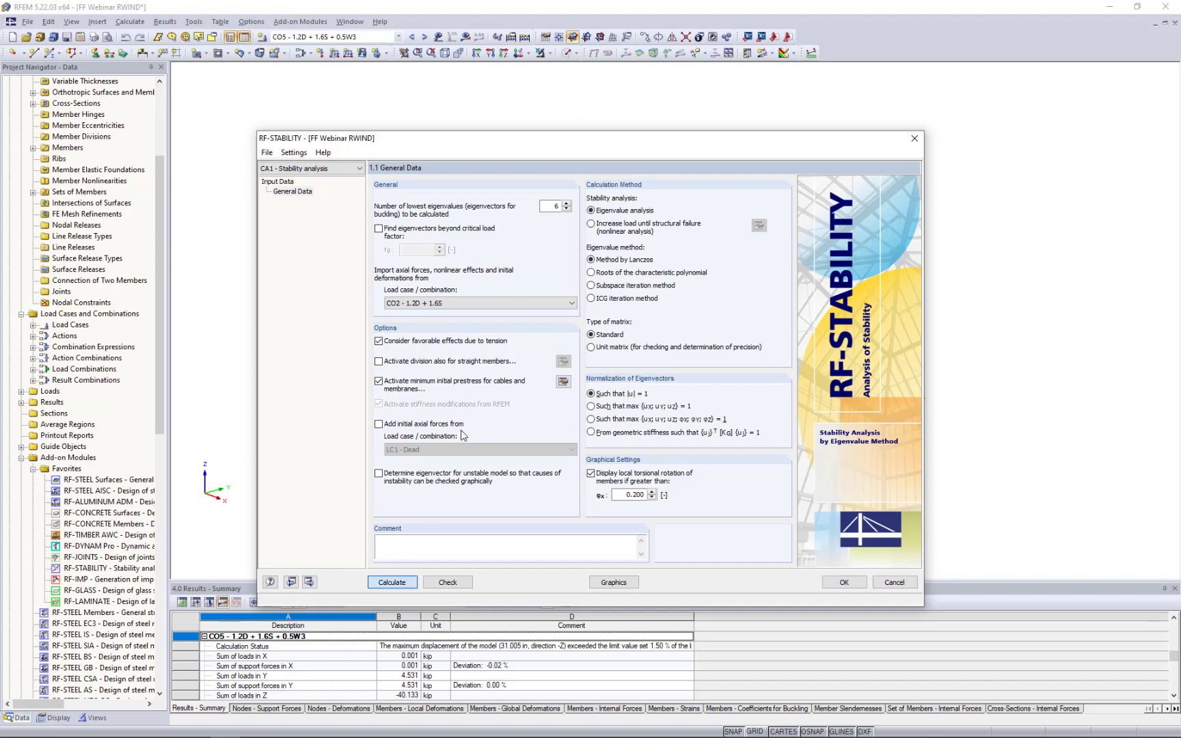
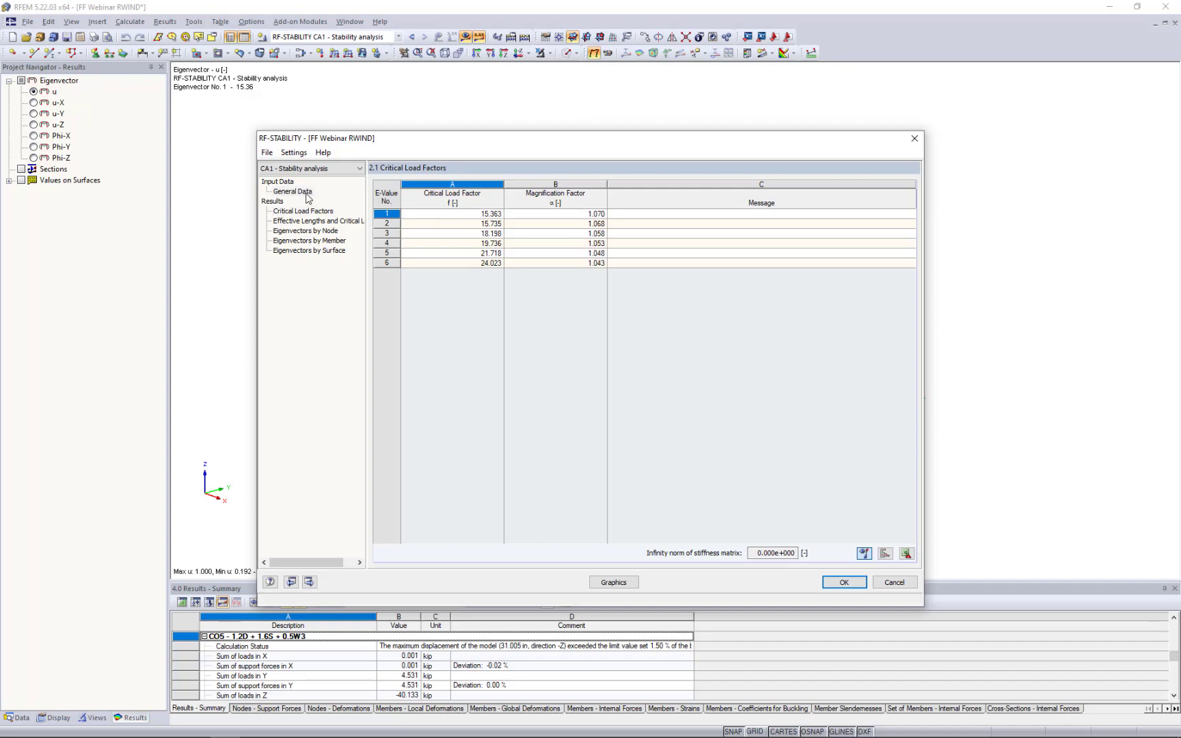
Check the general data and critical load factors, and move the RF-STABILITY window aside to view the first buckling mode shape.
click(306, 192)
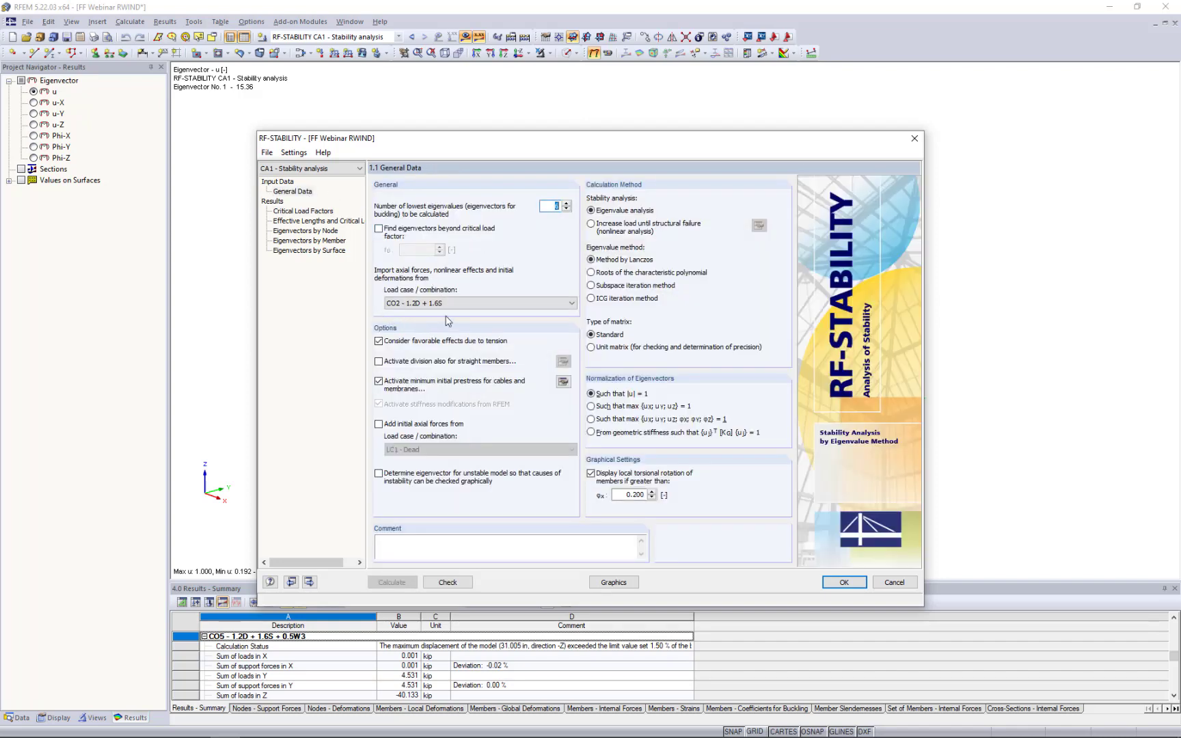
click(327, 213)
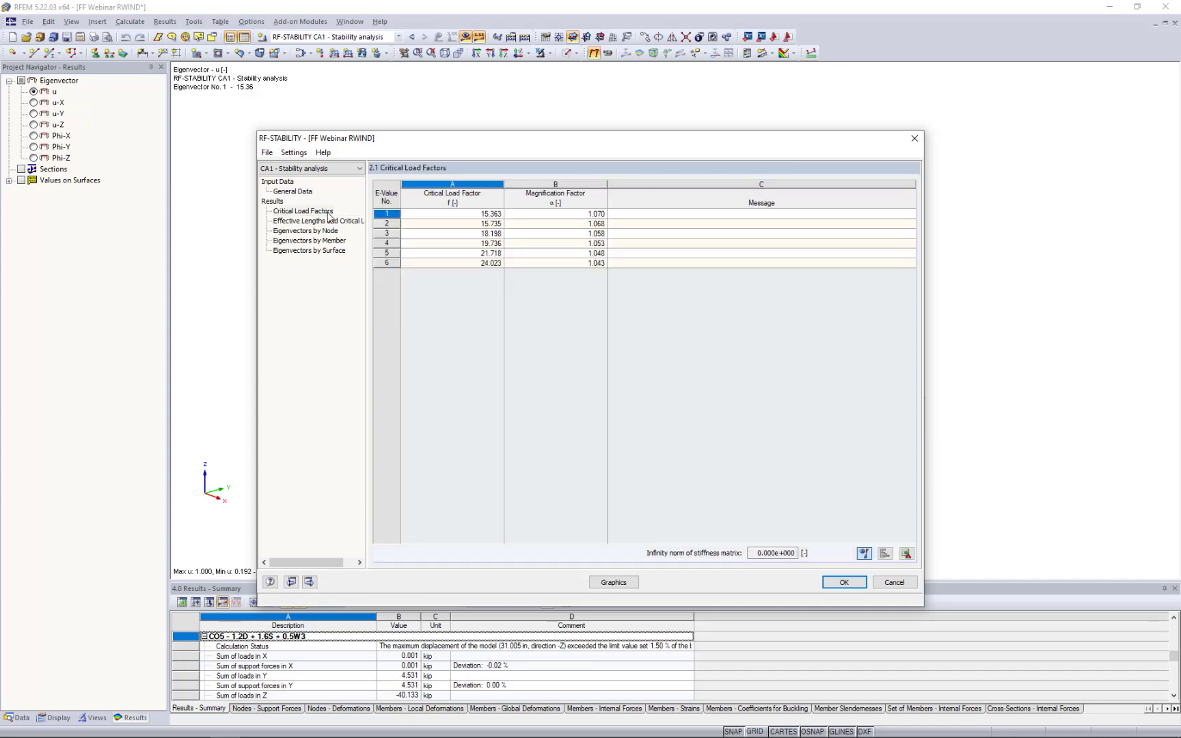
drag(448, 138, 431, 266)
drag(433, 311, 438, 390)
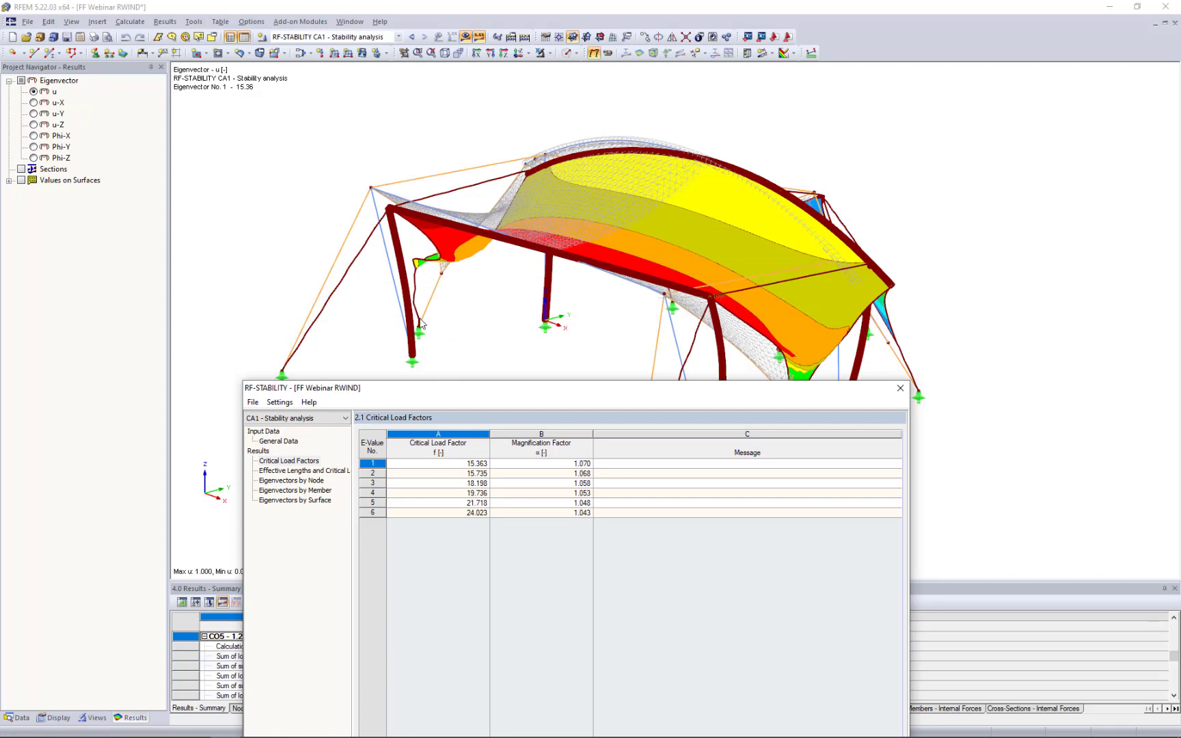
drag(448, 400, 459, 221)
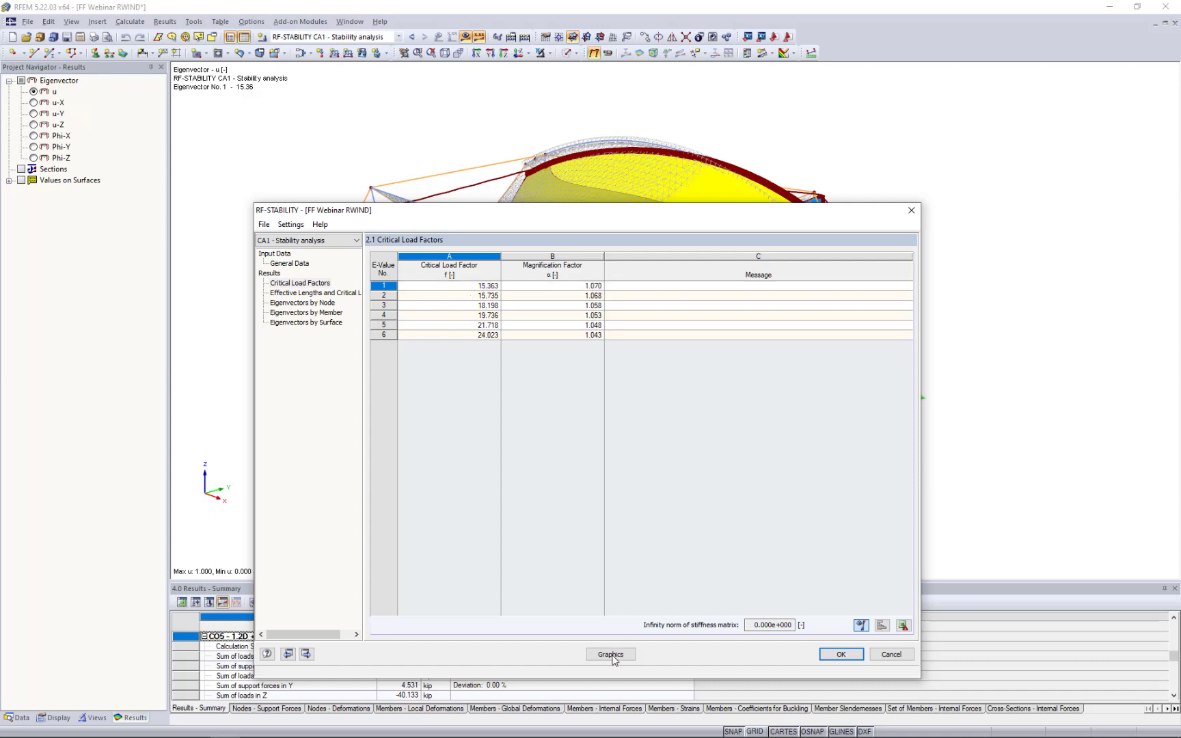
drag(609, 216, 641, 398)
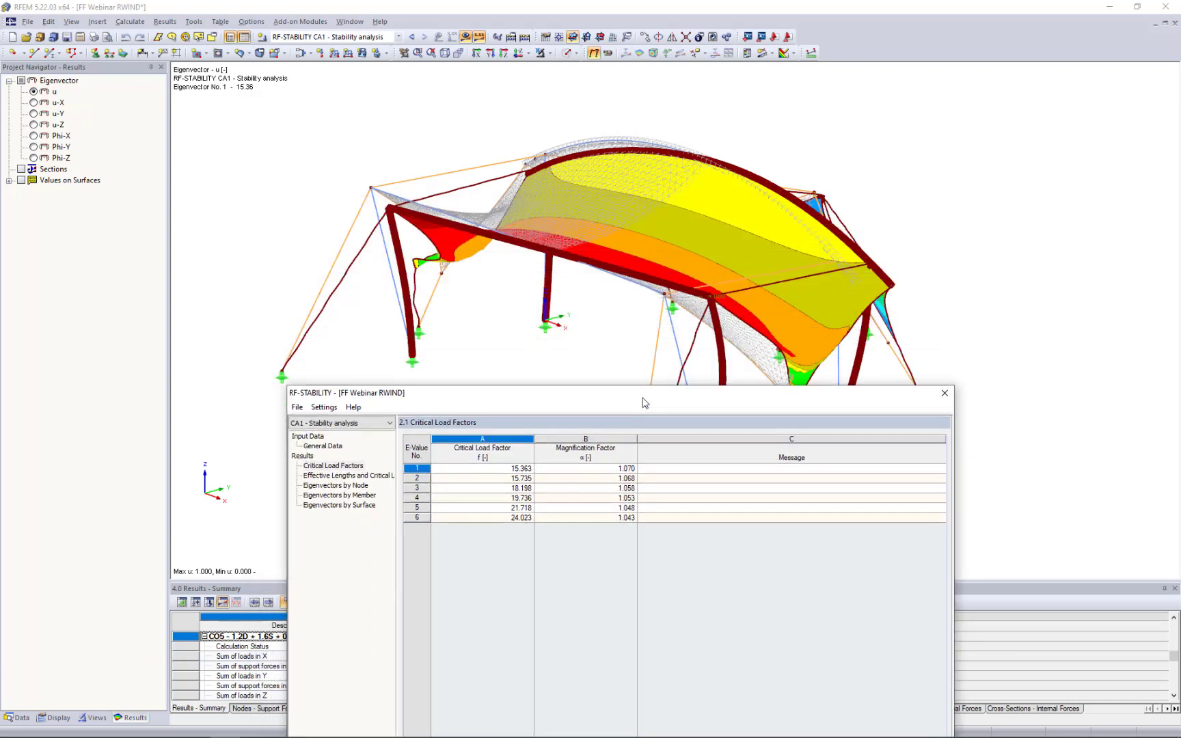
Step through eigenvalues 2 and 3 and show the third buckling mode shape graphically on the full model.
click(526, 479)
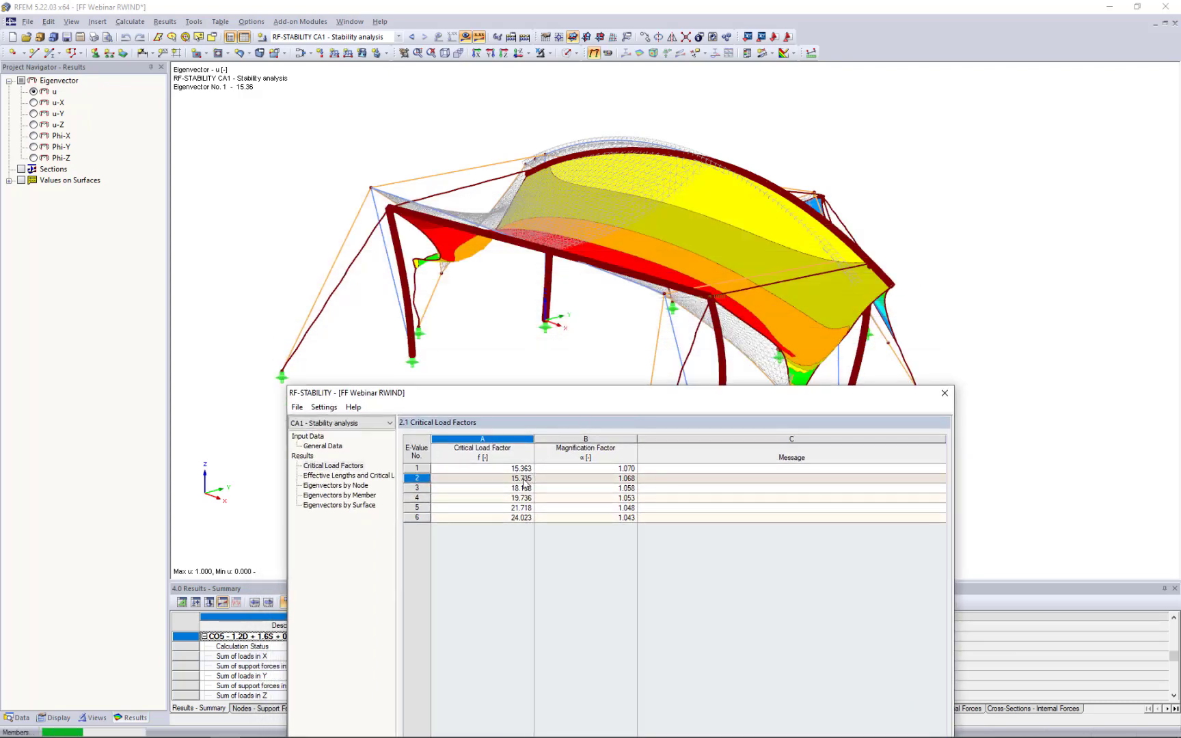
click(521, 488)
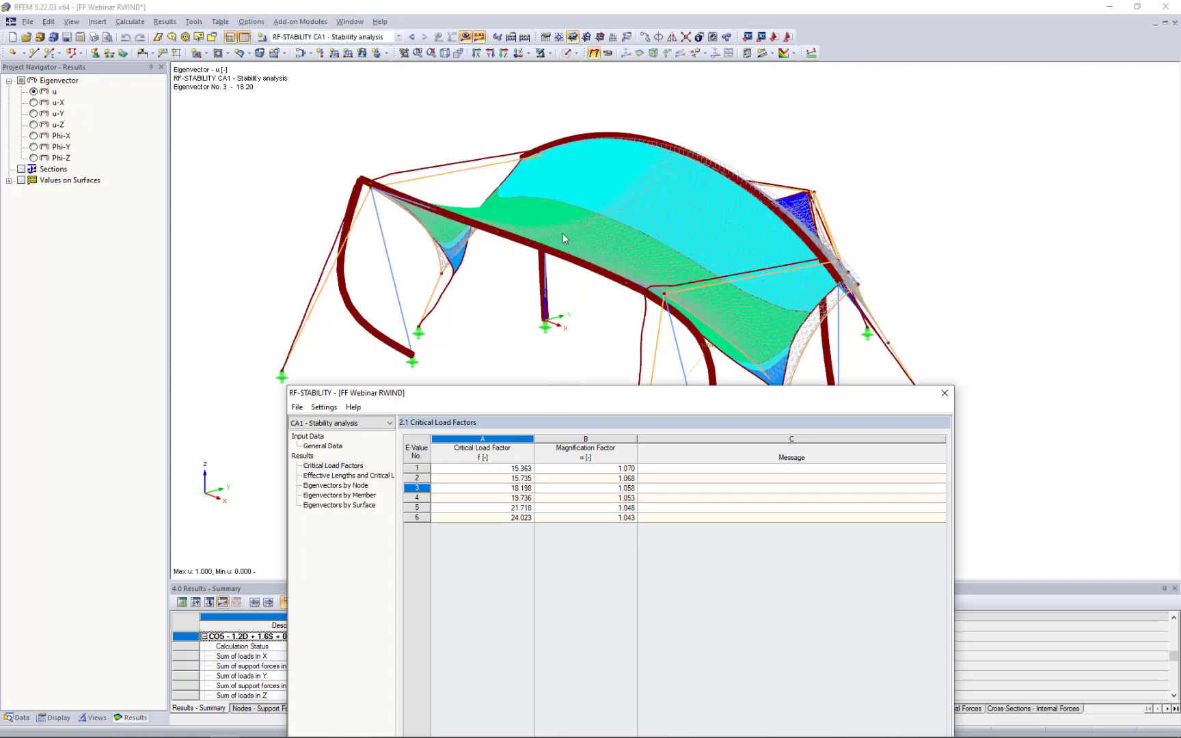
click(646, 657)
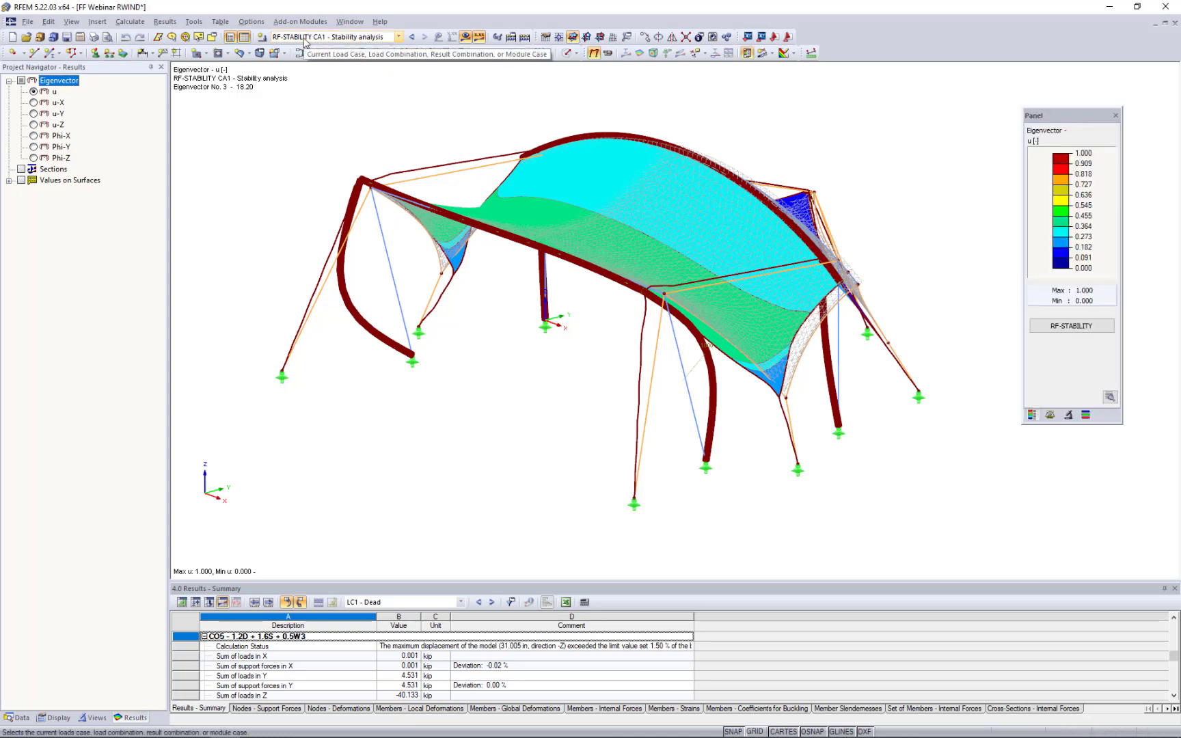
Display the mode shape of eigenvector 1 on the model using the display factors, and view the structure from its long side.
click(306, 38)
click(305, 40)
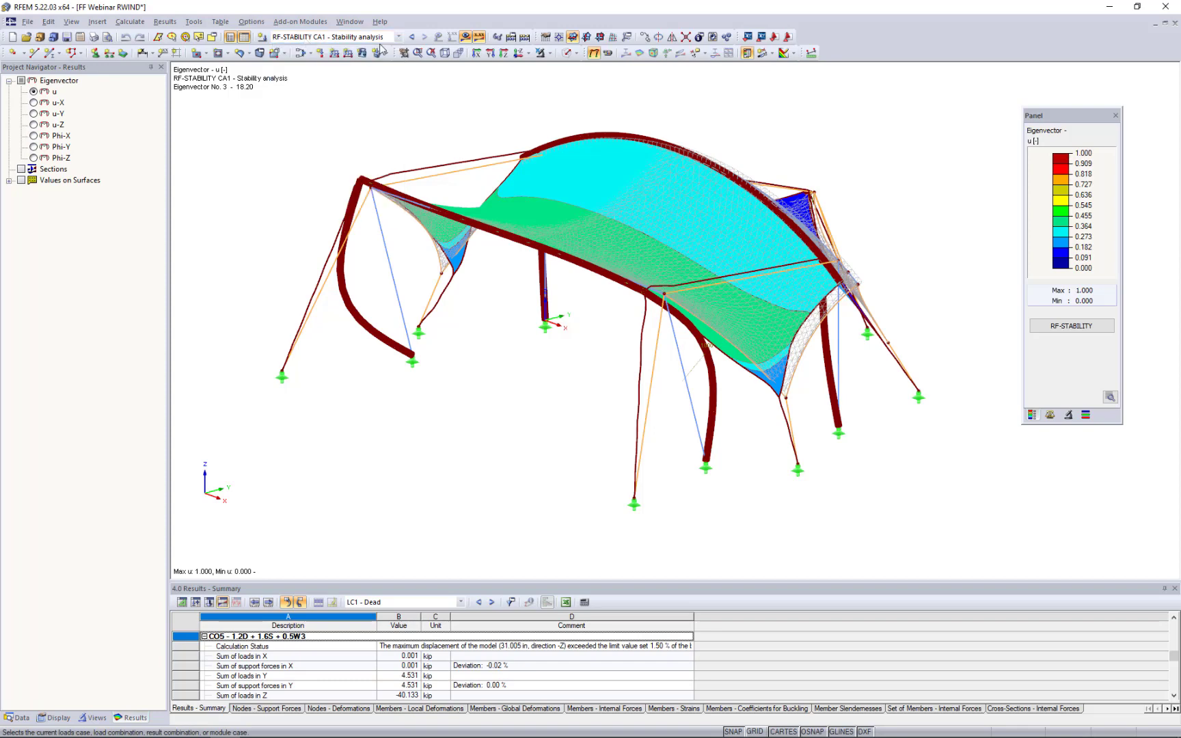
click(1050, 415)
click(1068, 157)
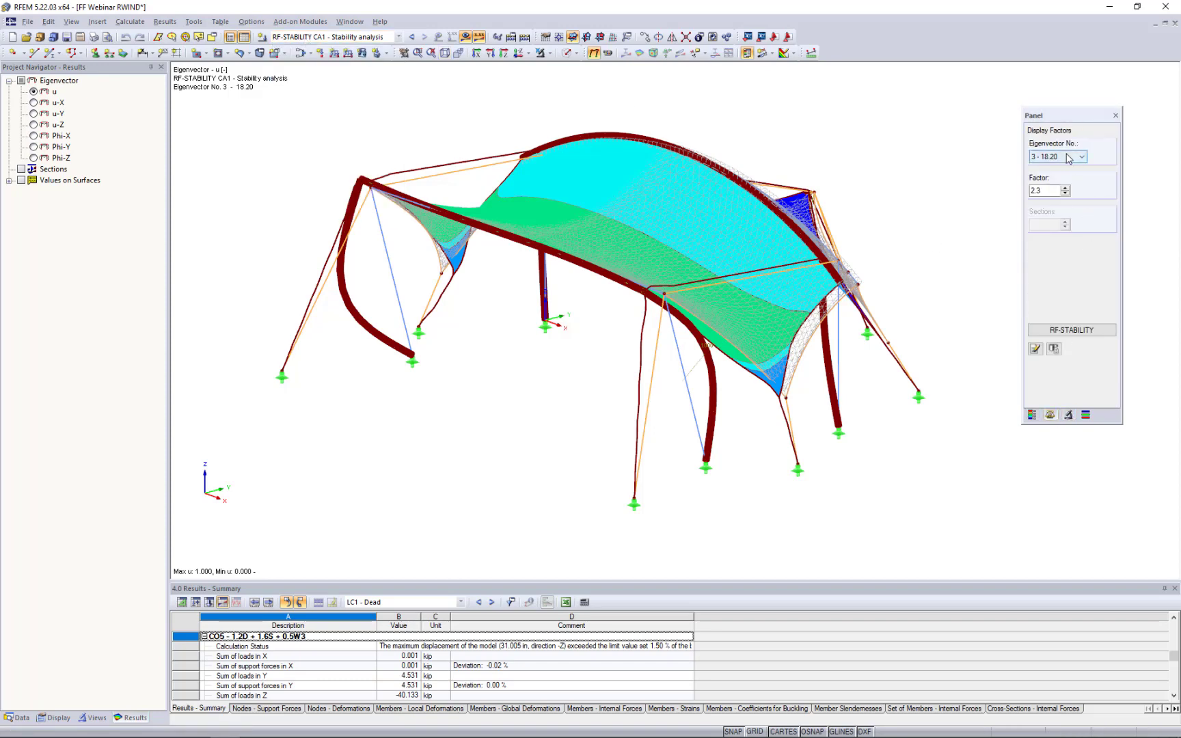
click(1050, 169)
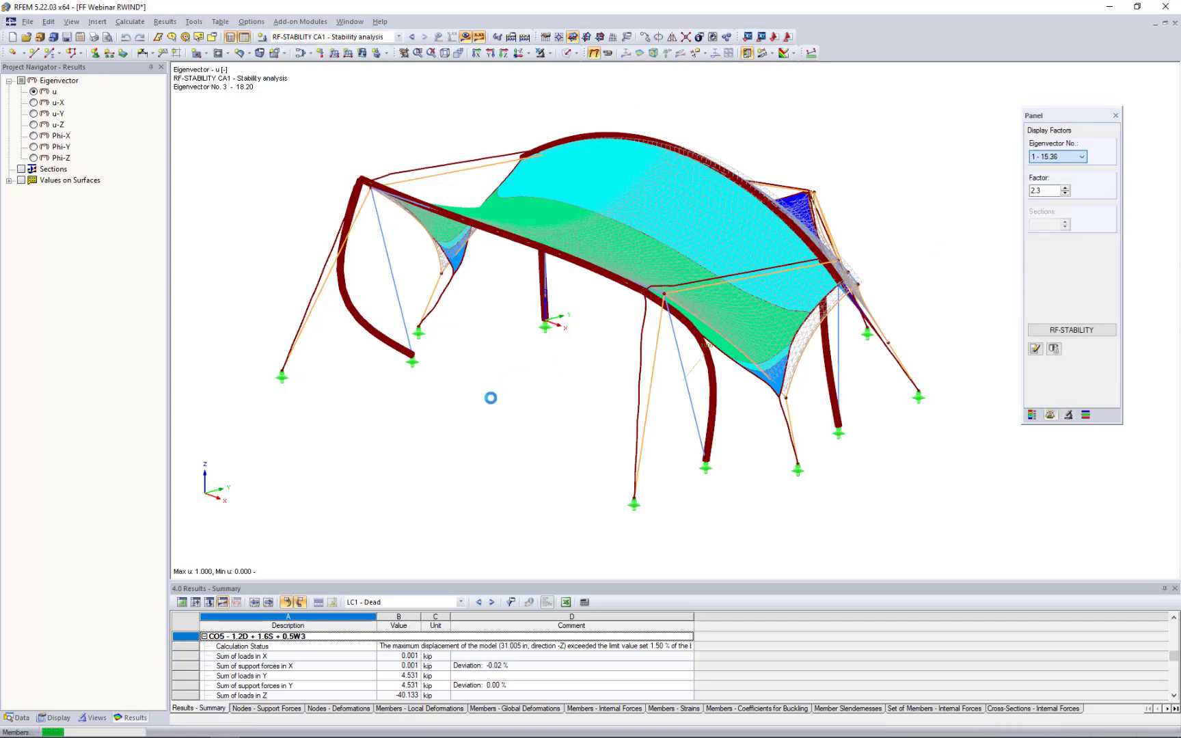
ctrl+middle_drag(573, 380, 780, 385)
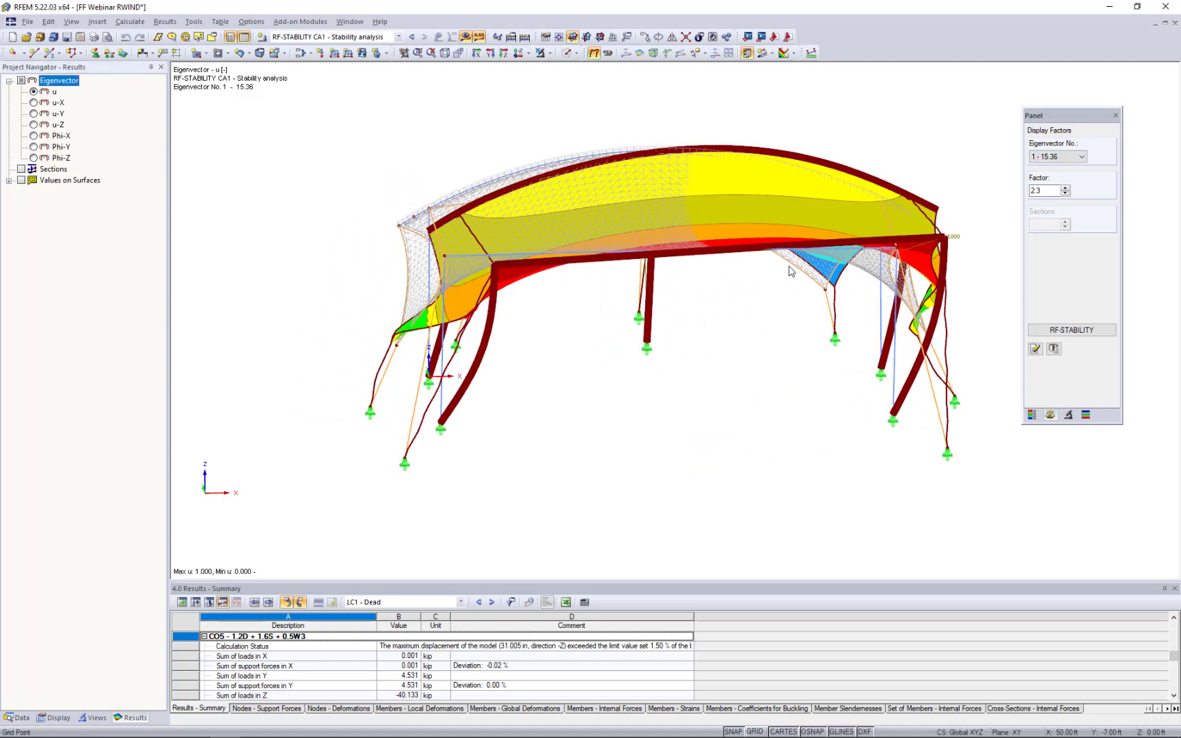
Turn off the coloured surface results so the mode shape shows on the members over the plain membrane mesh.
click(791, 54)
click(810, 143)
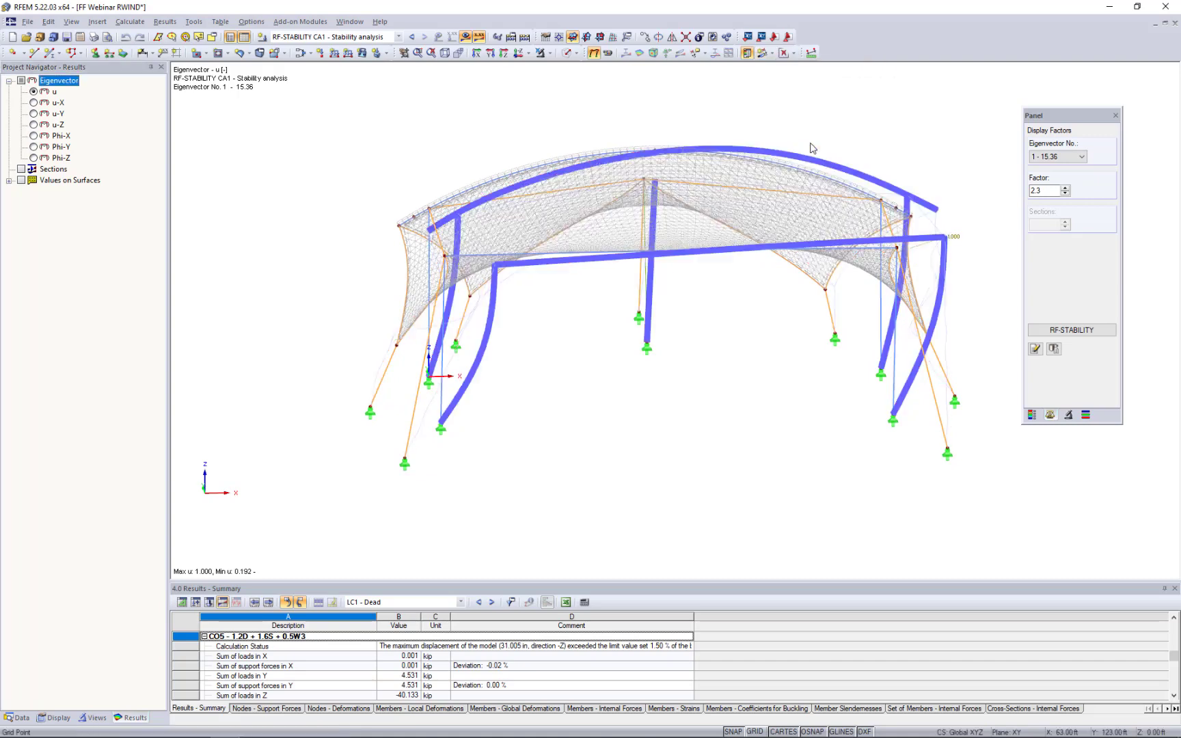
middle_drag(450, 330, 294, 339)
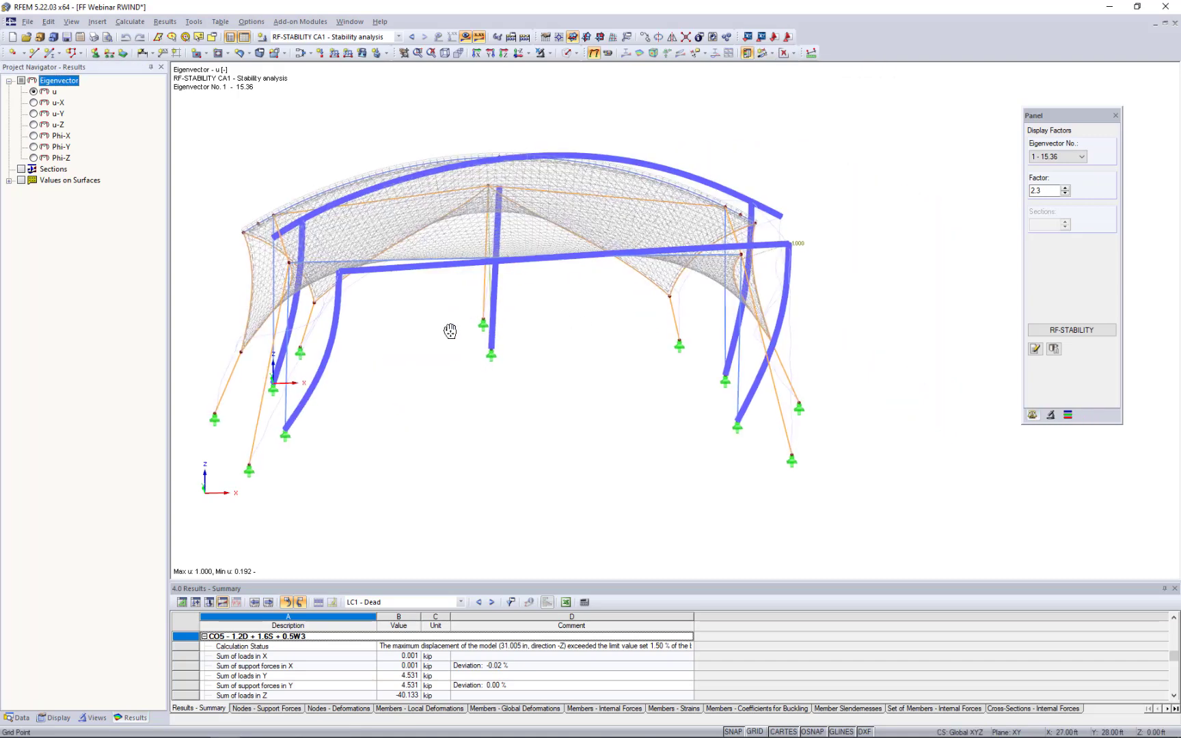
Show the mode shapes of eigenvectors 2, 3 and 4 in turn and examine the buckled members from different angles.
click(1056, 156)
click(1048, 175)
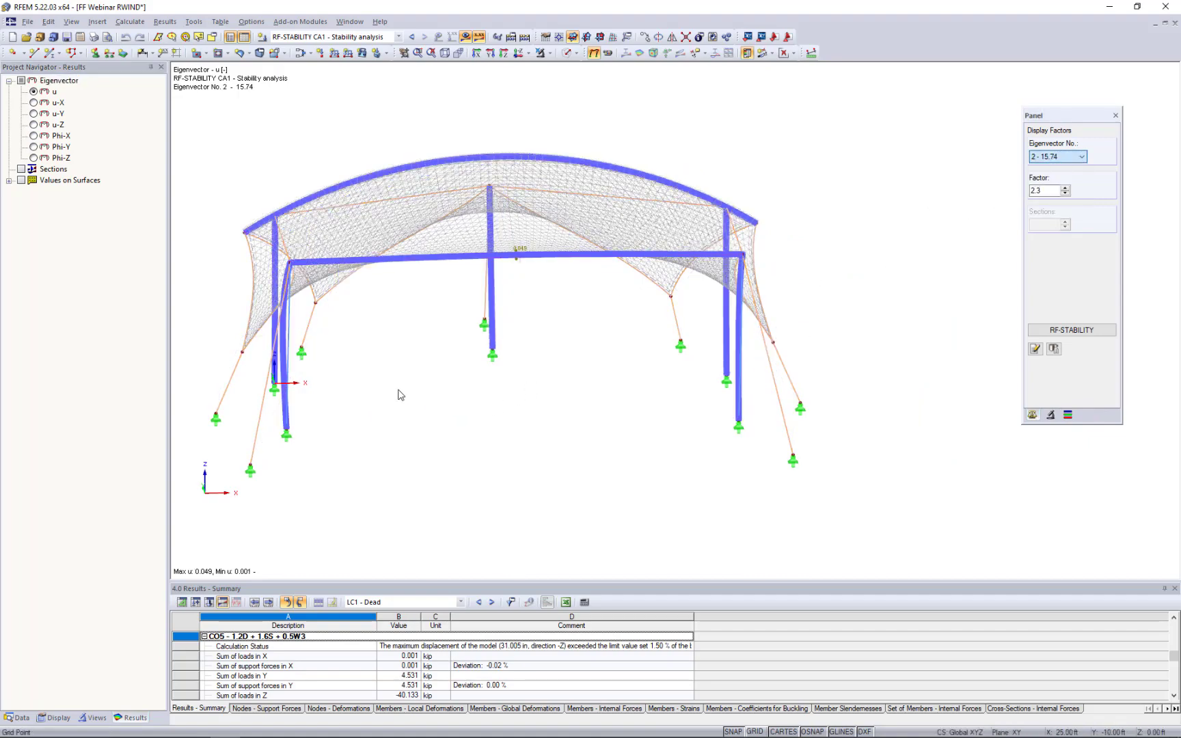
ctrl+middle_drag(400, 396, 856, 327)
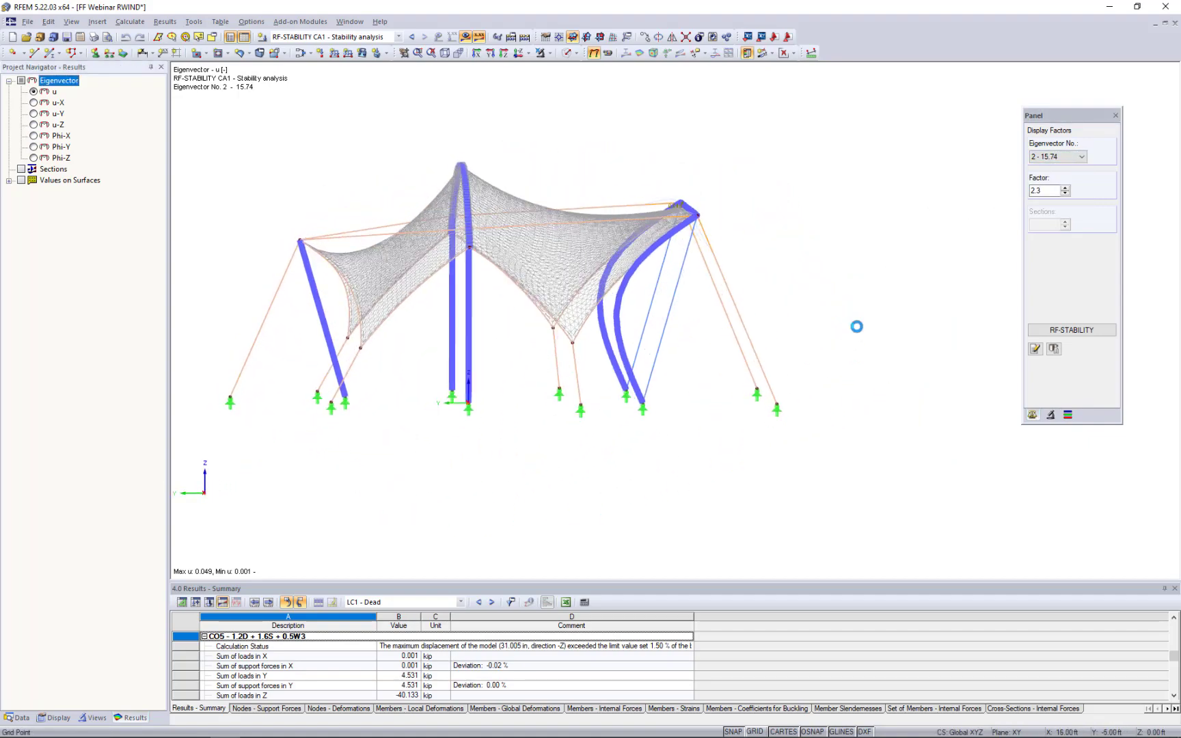
click(1053, 156)
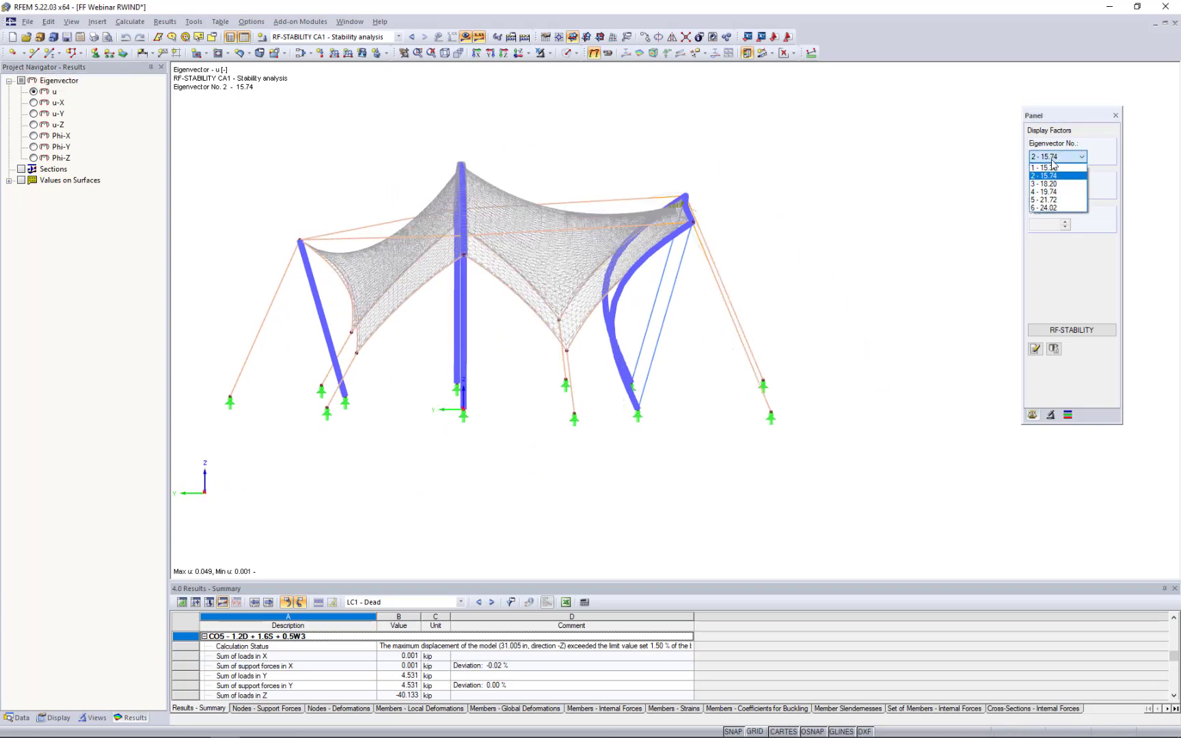
click(1046, 183)
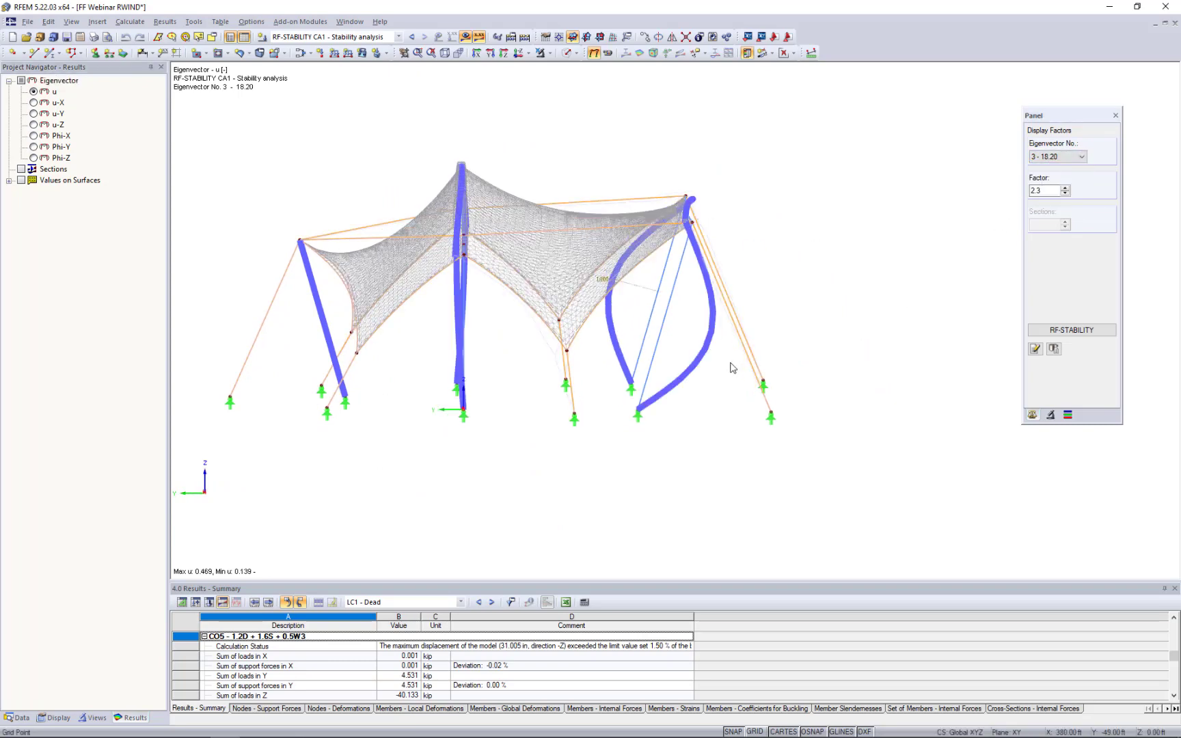
ctrl+middle_drag(827, 300, 508, 356)
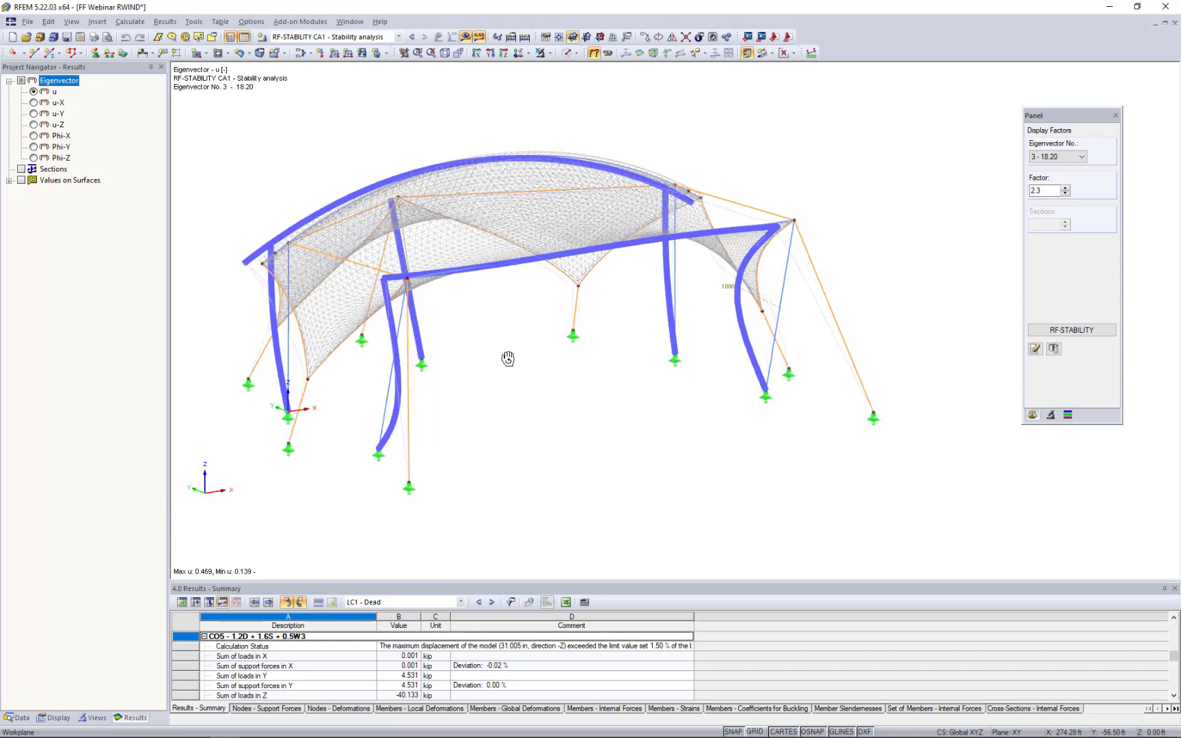
click(1052, 157)
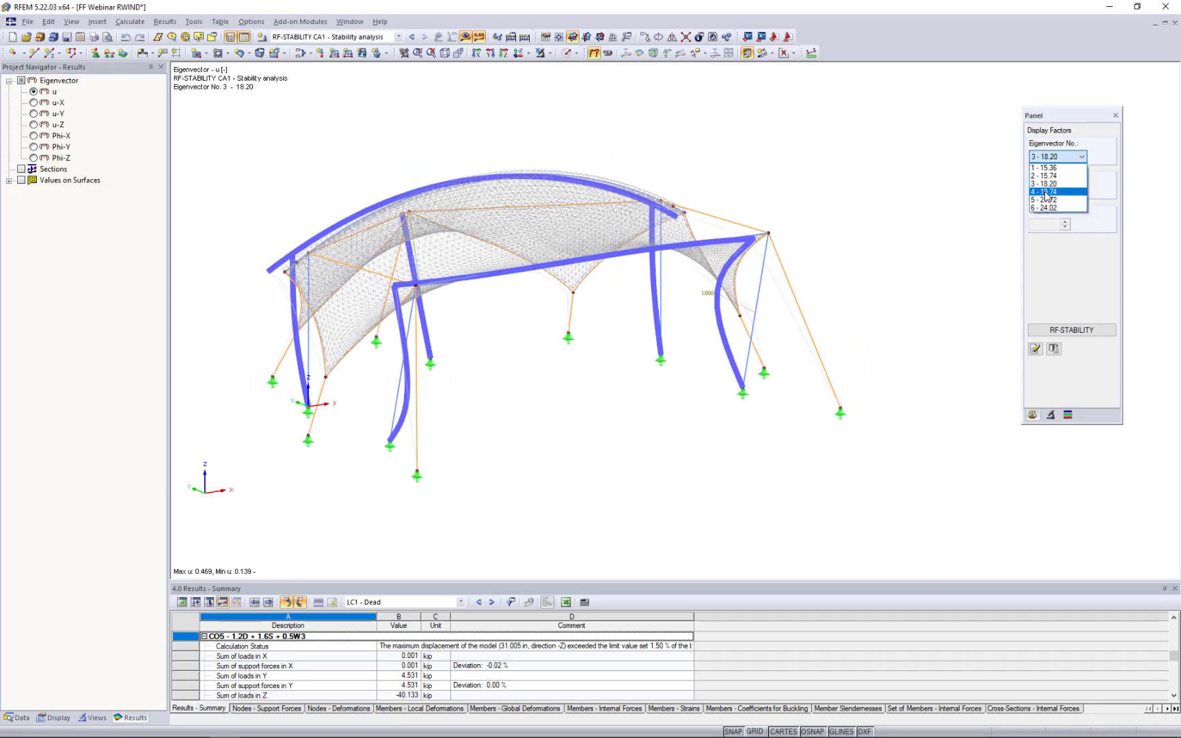
click(1046, 191)
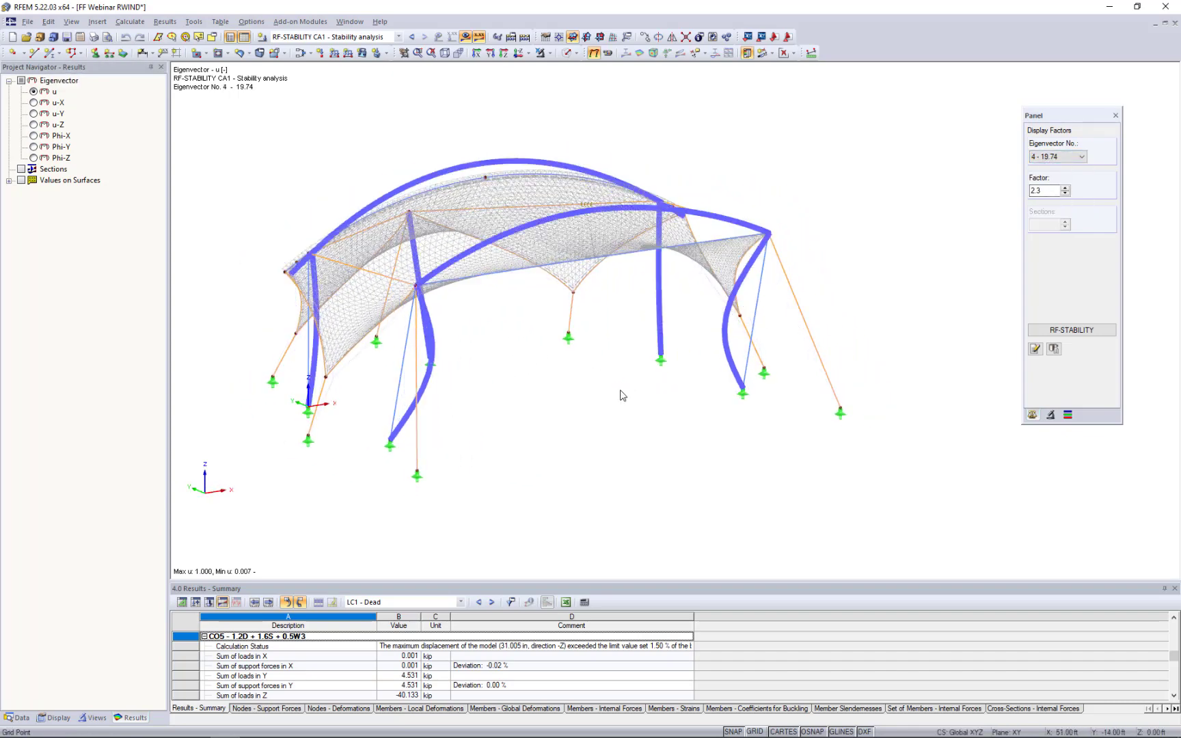
ctrl+middle_drag(618, 398, 585, 408)
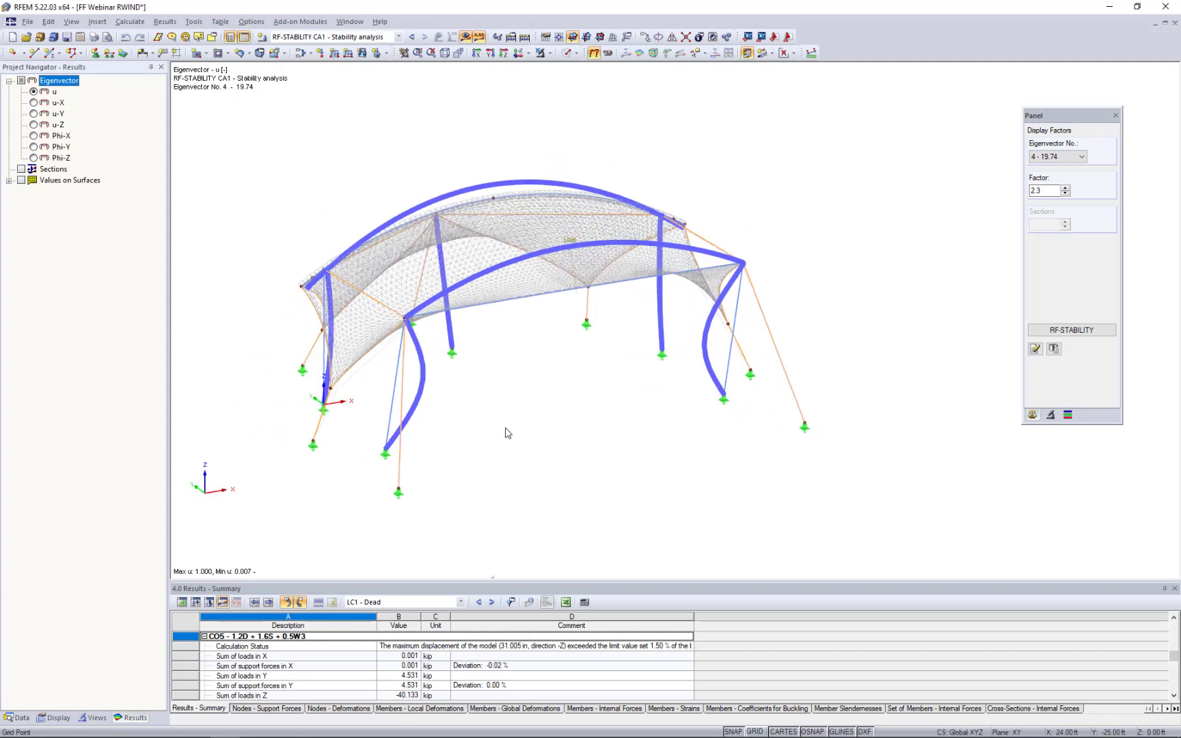
Reopen the RF-STABILITY results, review the effective lengths and critical loads per member, and close the module.
click(1072, 330)
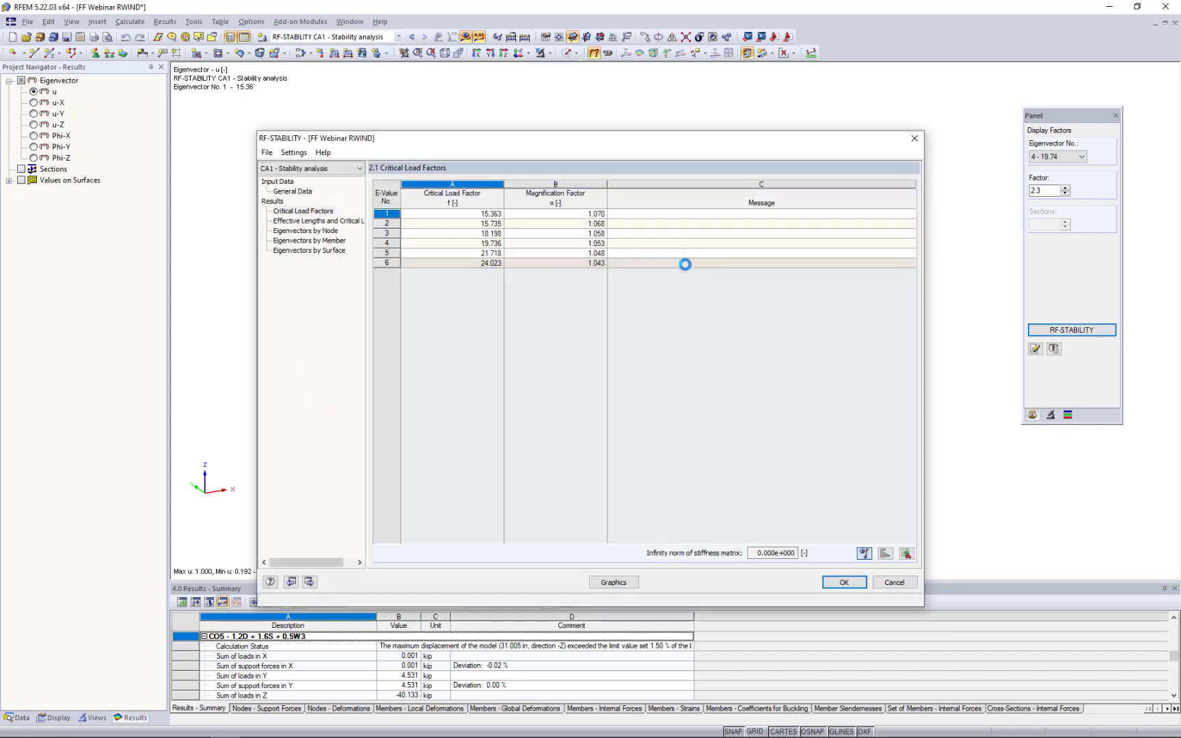
click(325, 223)
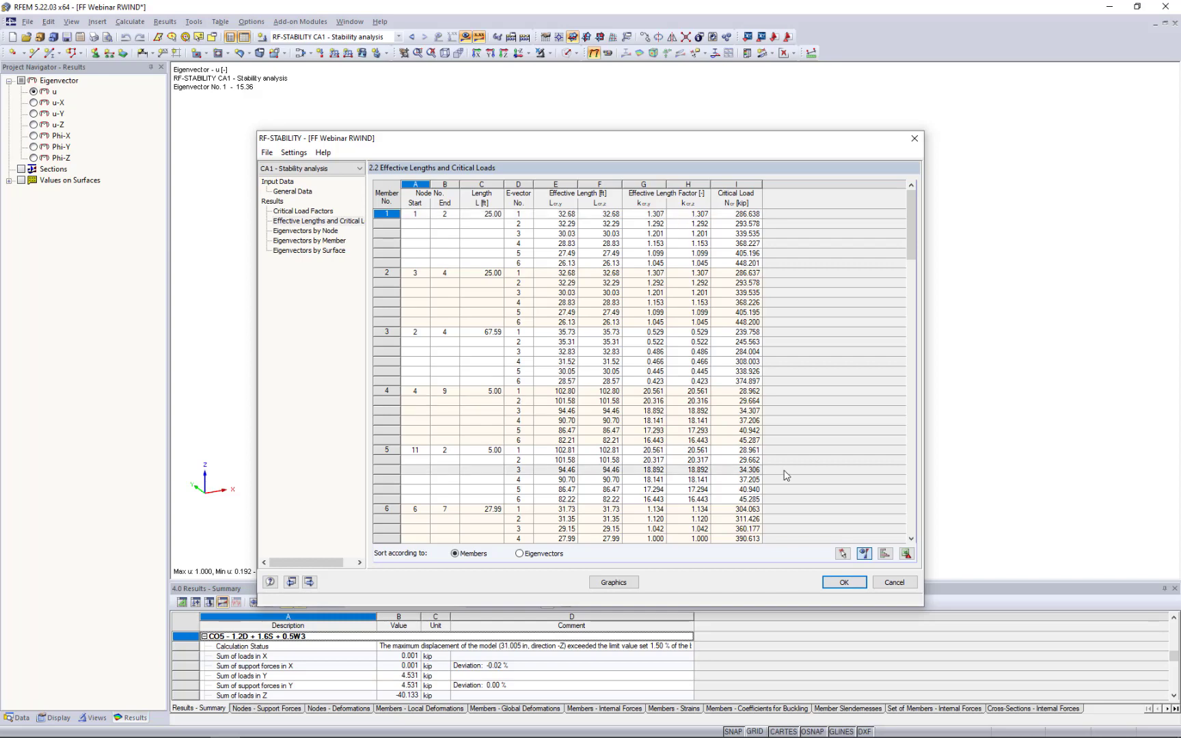
click(846, 582)
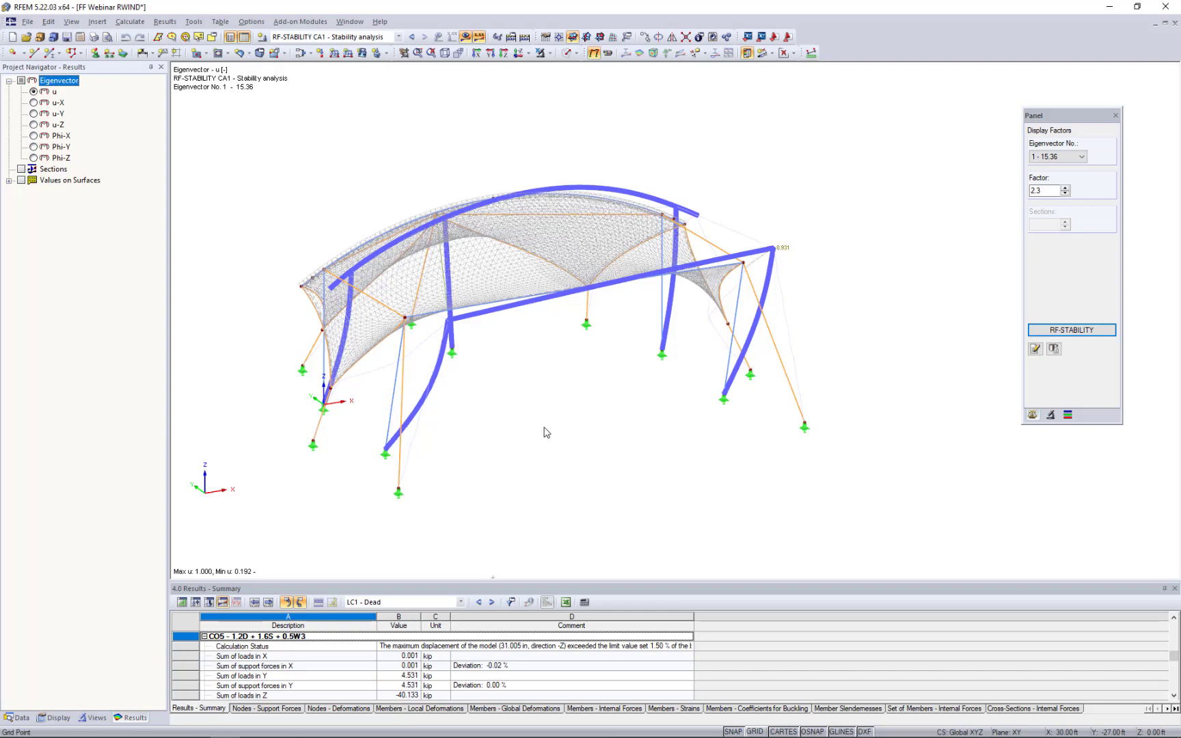
Open the RF-STEEL AISC add-on module and set the design standard to LRFD 2016.
click(17, 718)
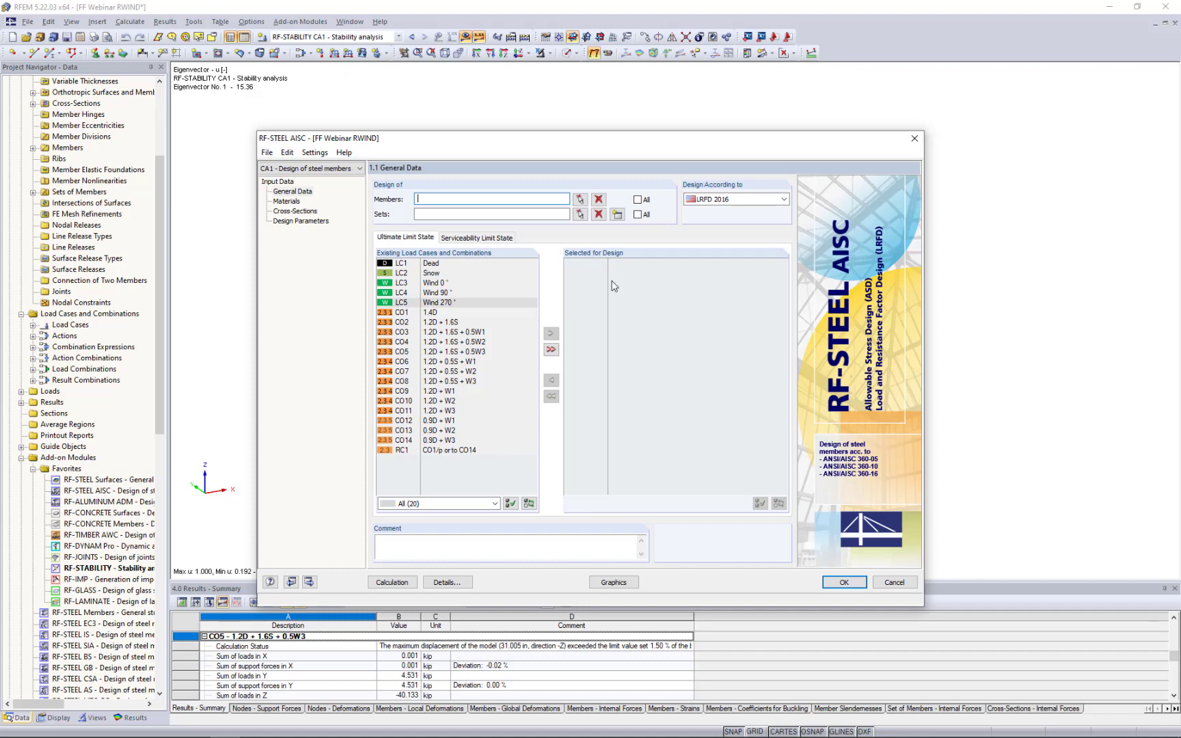
click(737, 201)
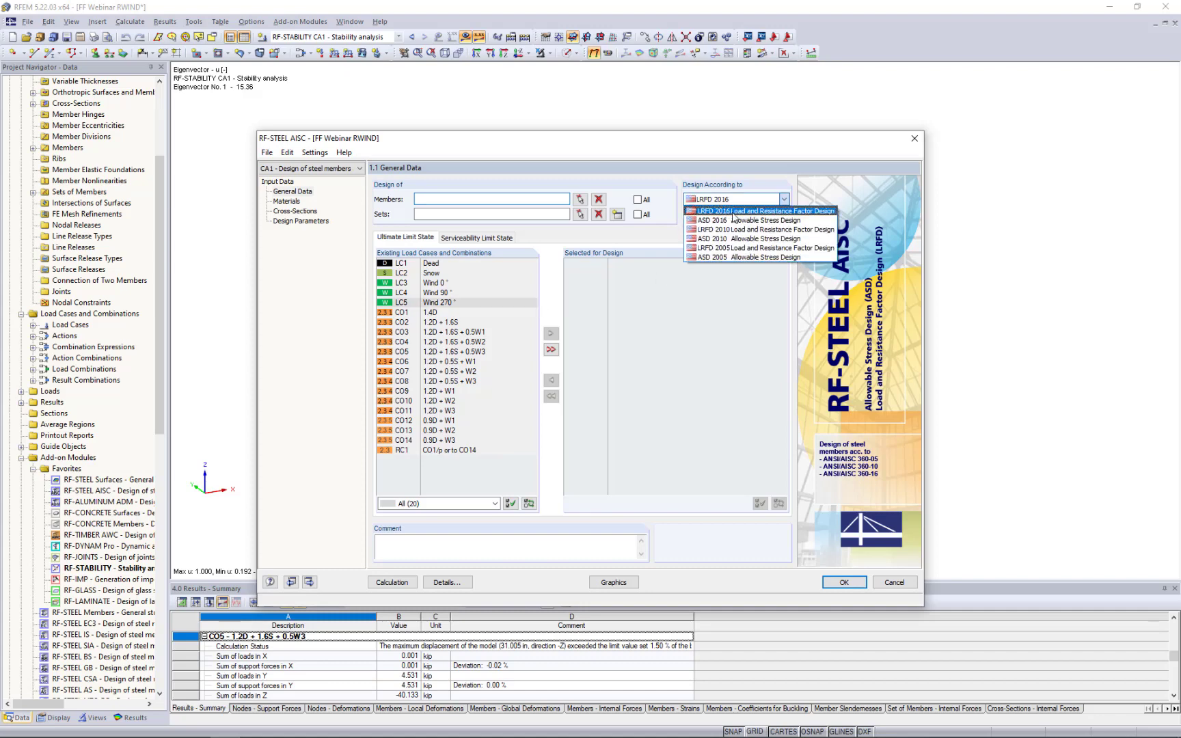
click(733, 212)
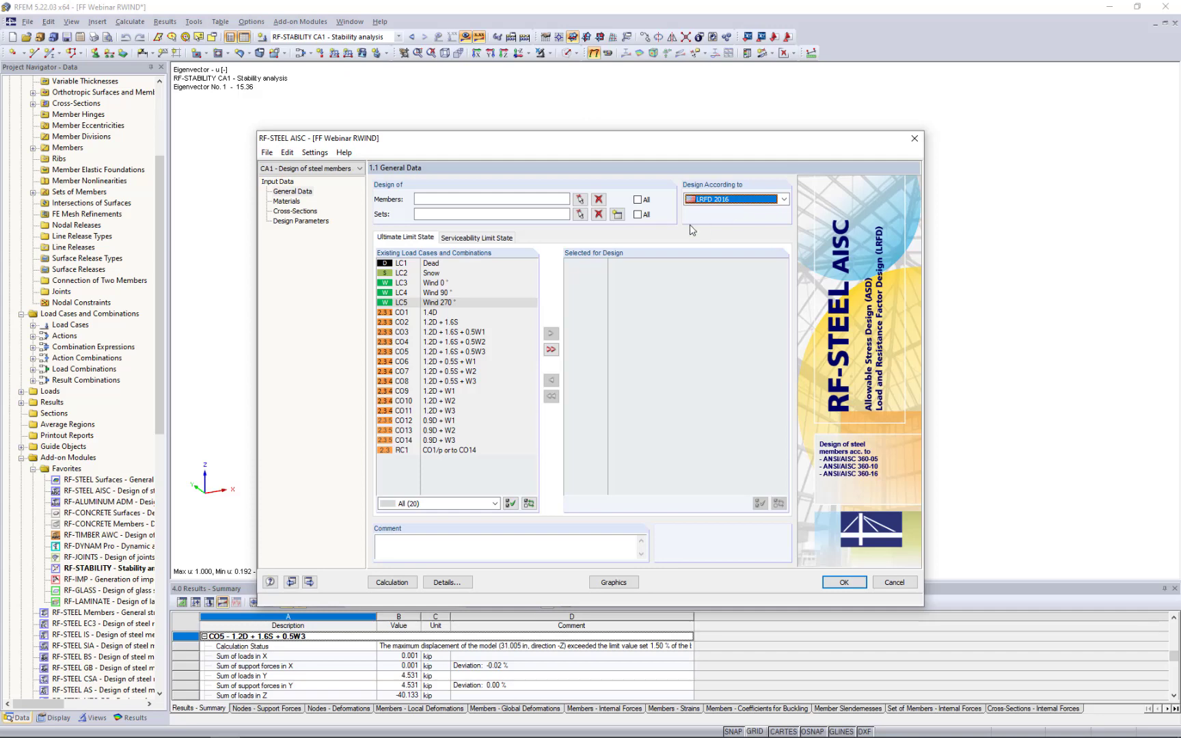
Start picking the design members graphically, with the results hidden and the model rendered as a solid.
click(580, 199)
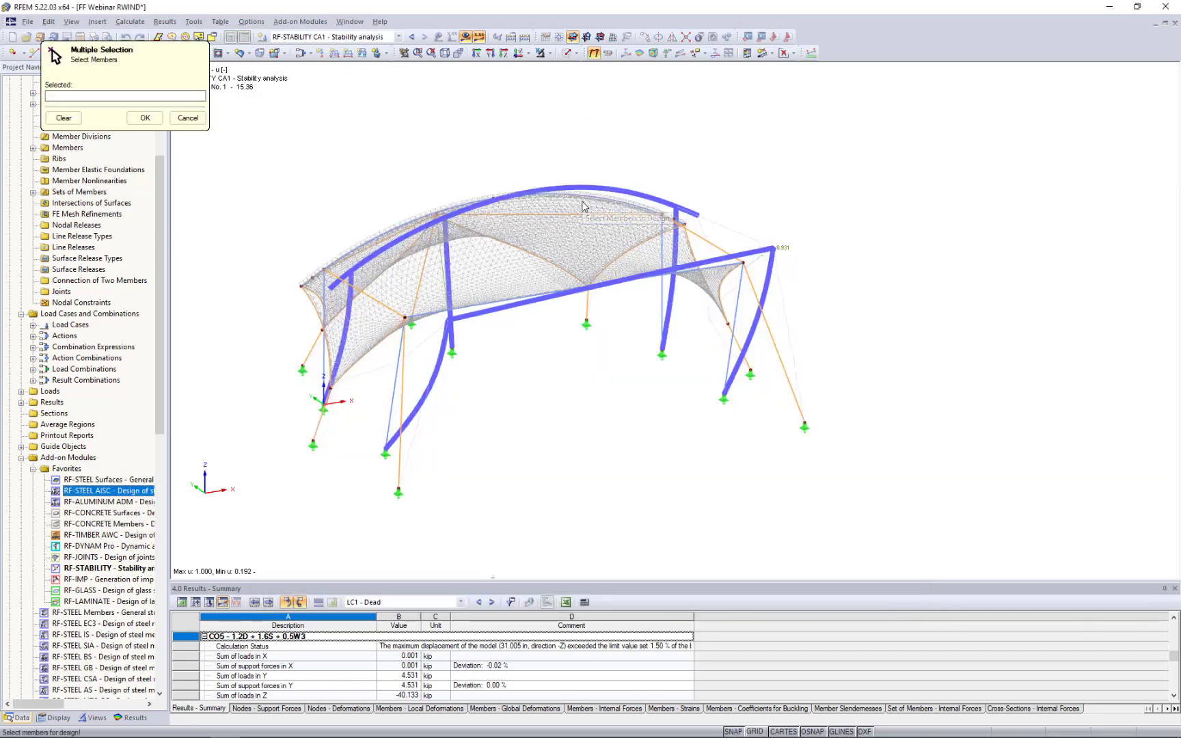
click(465, 36)
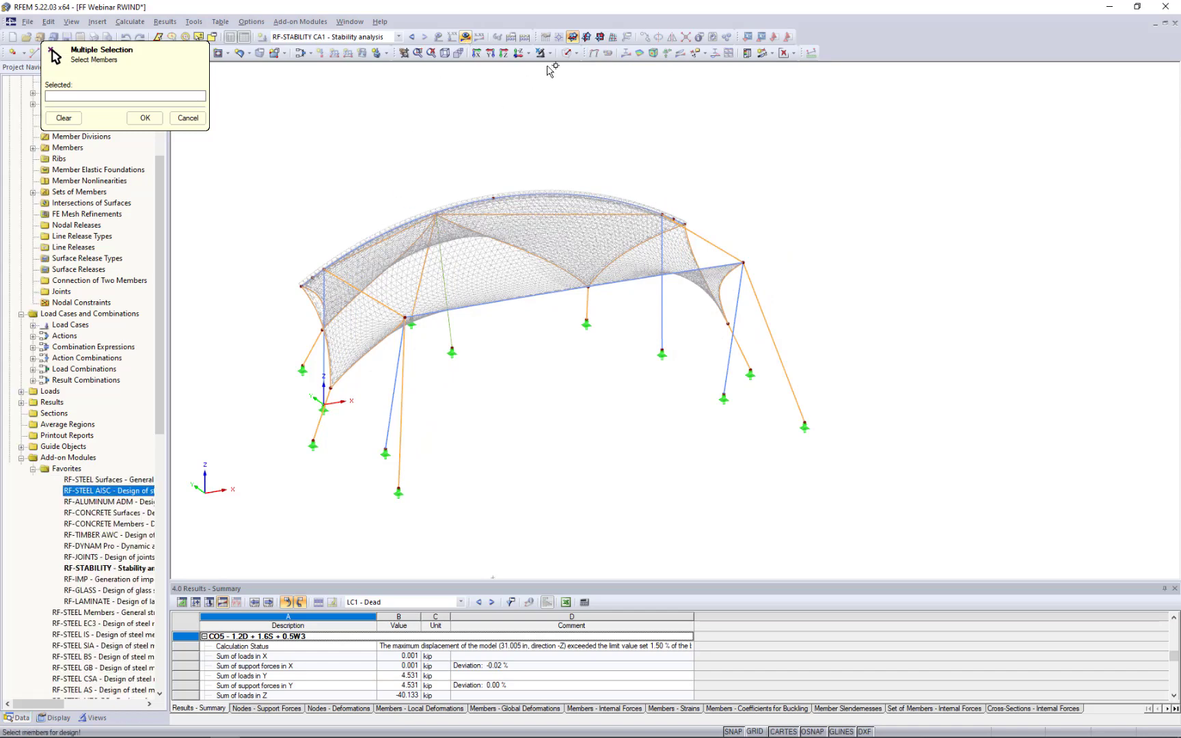
click(576, 54)
click(580, 95)
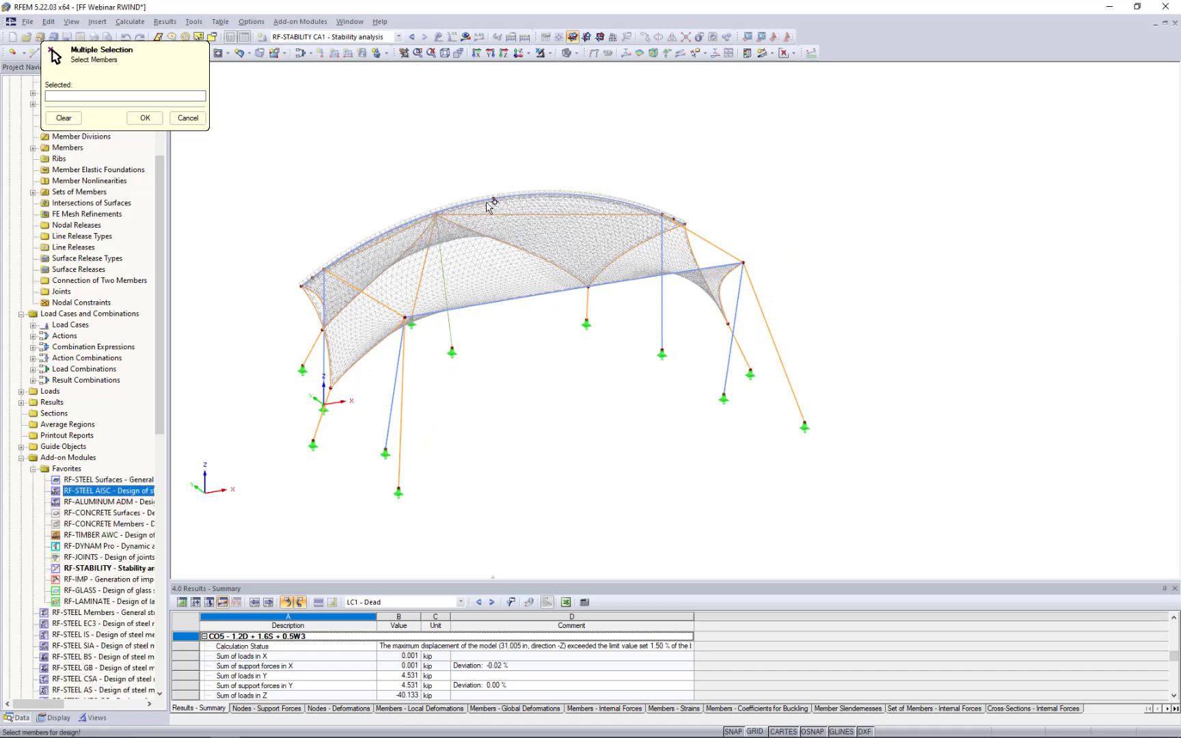
Limit the visible objects to beam and truss member types and assign members 1-9 for design.
click(96, 718)
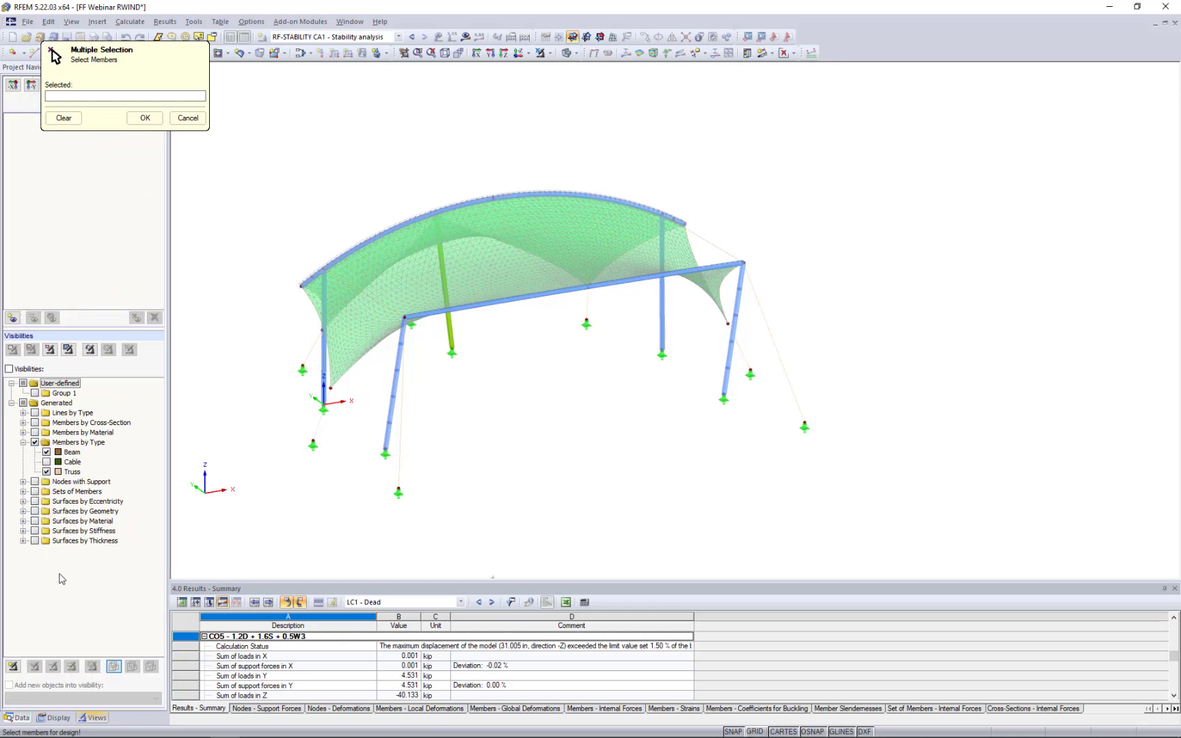
click(35, 442)
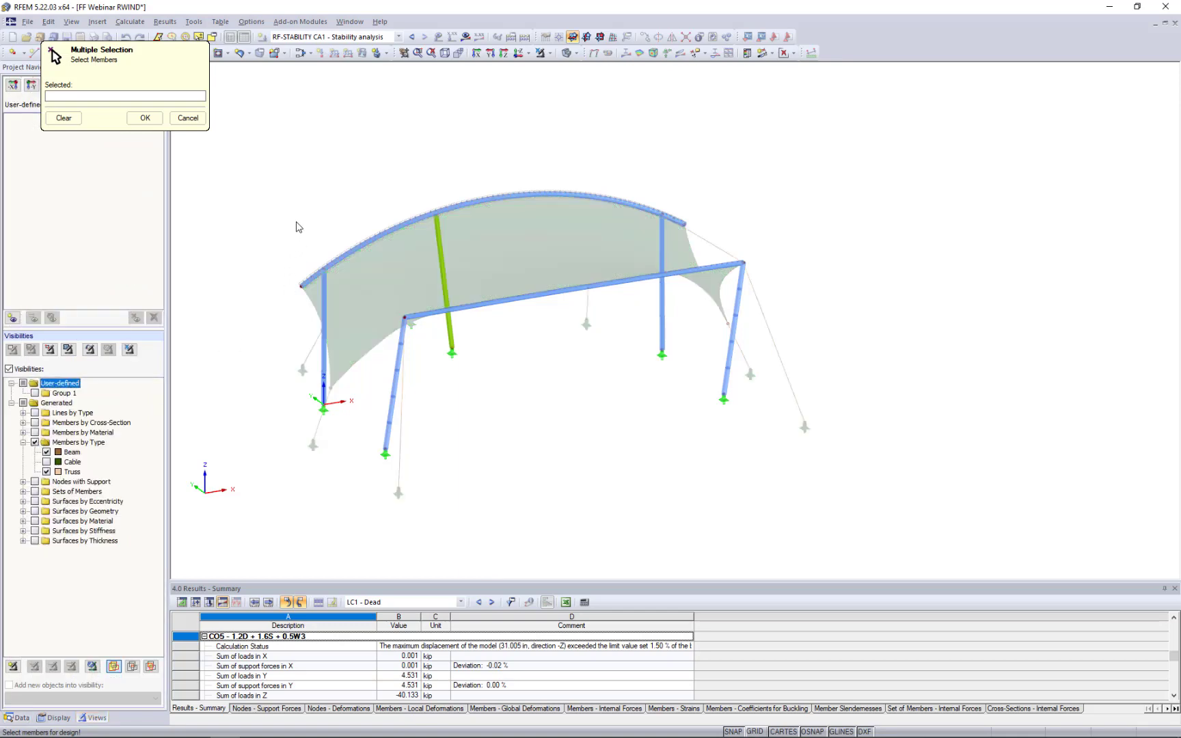
drag(285, 156, 787, 492)
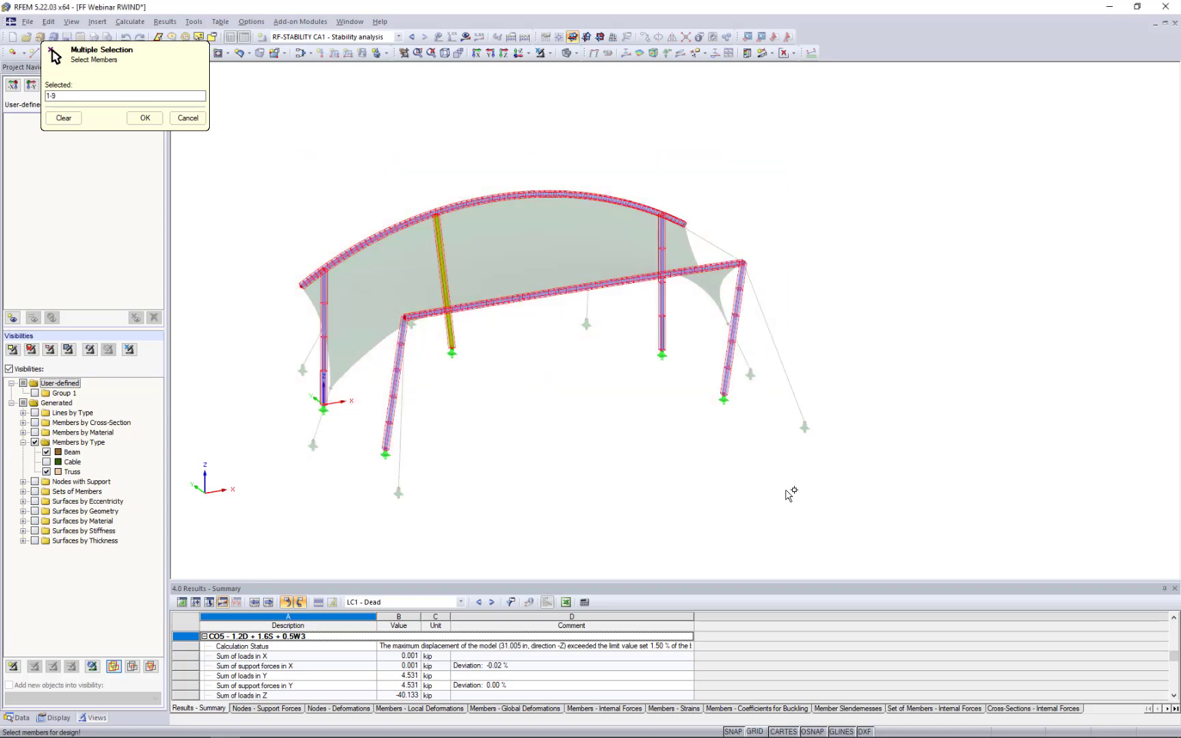
click(140, 121)
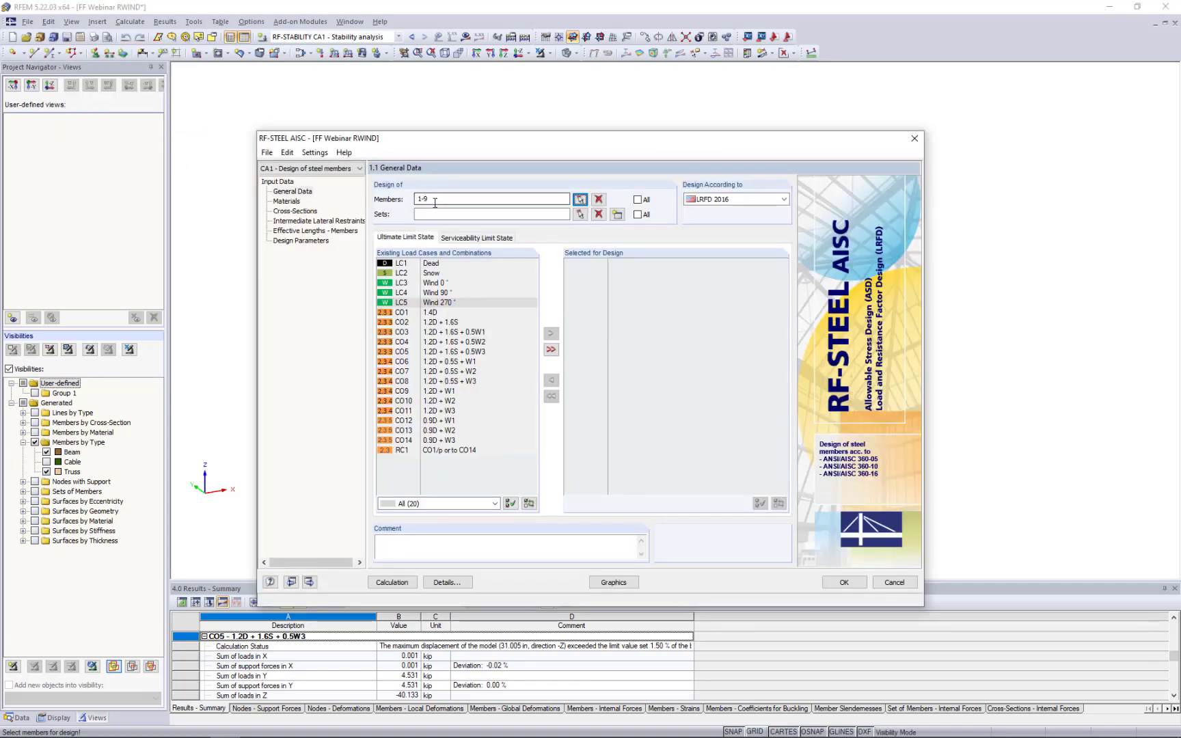
Select load combinations CO1 through CO14 for the ultimate limit state design.
click(436, 313)
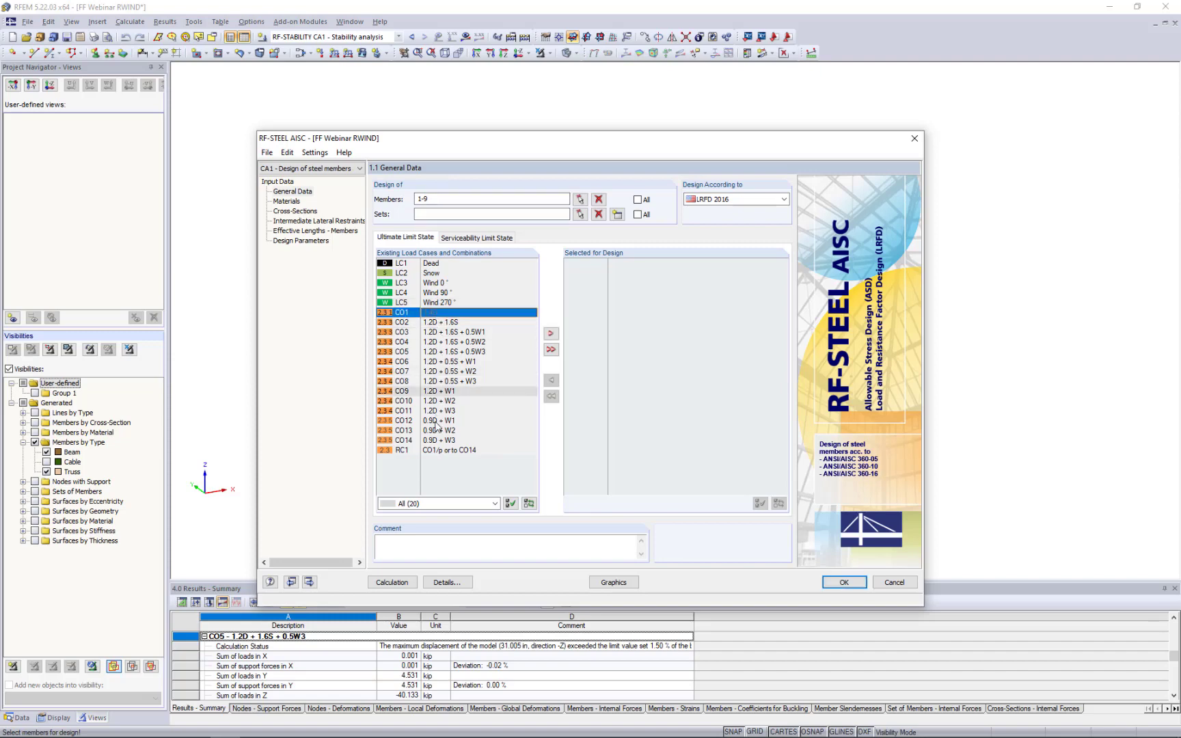
shift+click(430, 442)
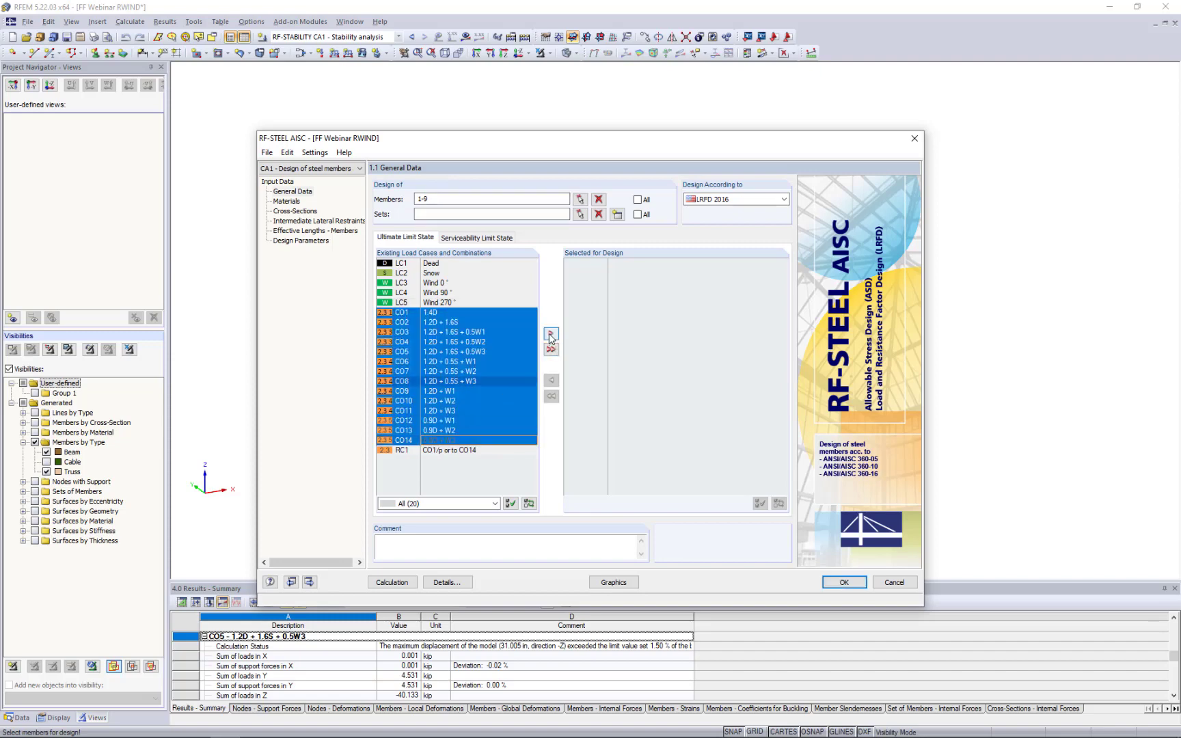
click(551, 333)
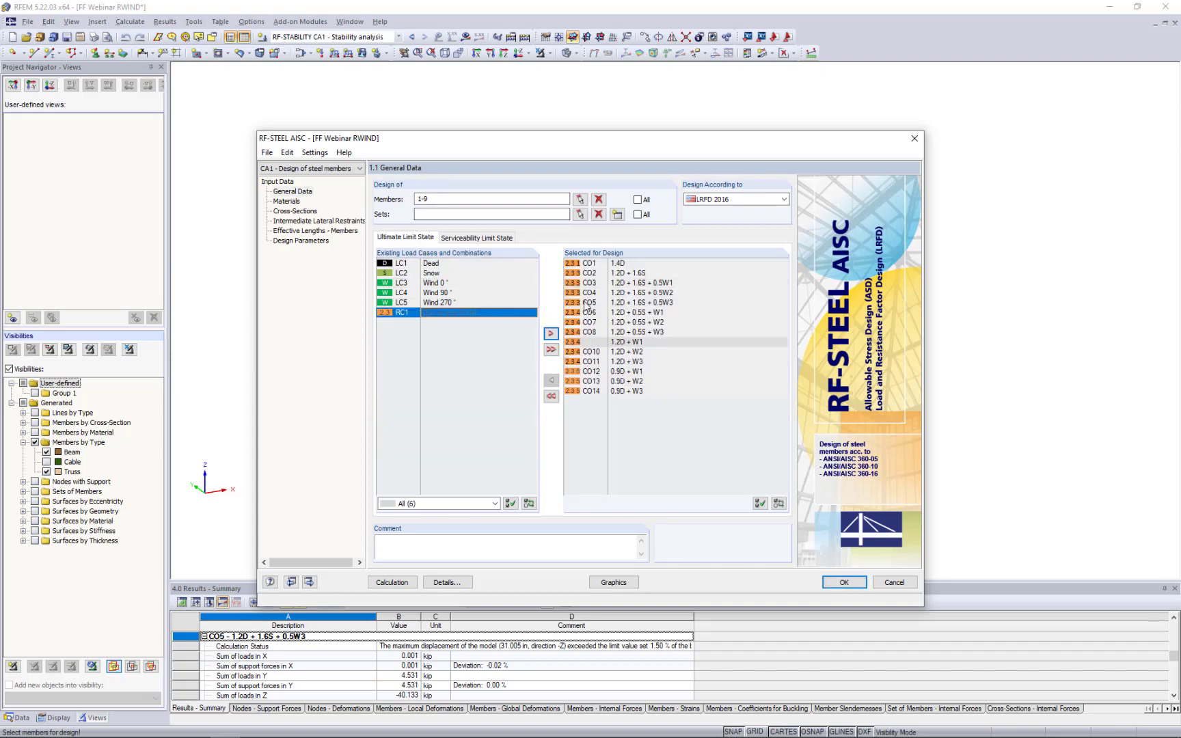
Review the serviceability load selection, Steel A500 Grade C material, Round HSS 10.75x0.375 cross-section and intermediate lateral restraints.
click(497, 237)
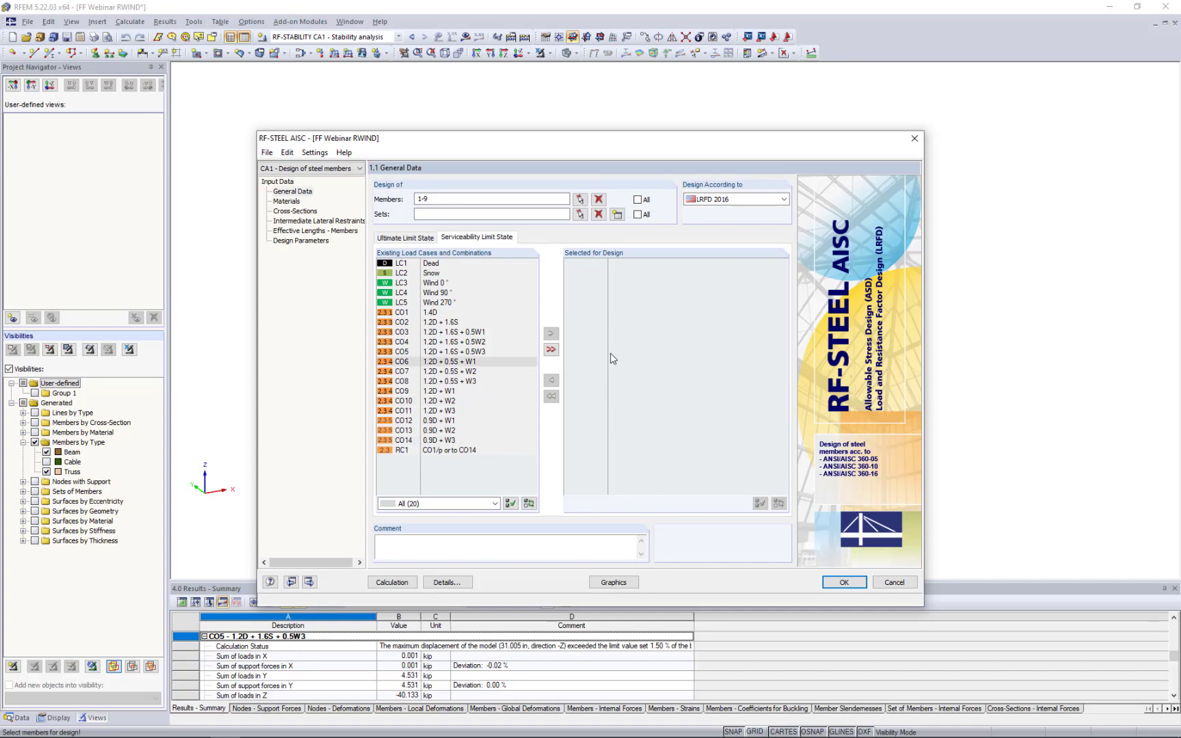
click(286, 202)
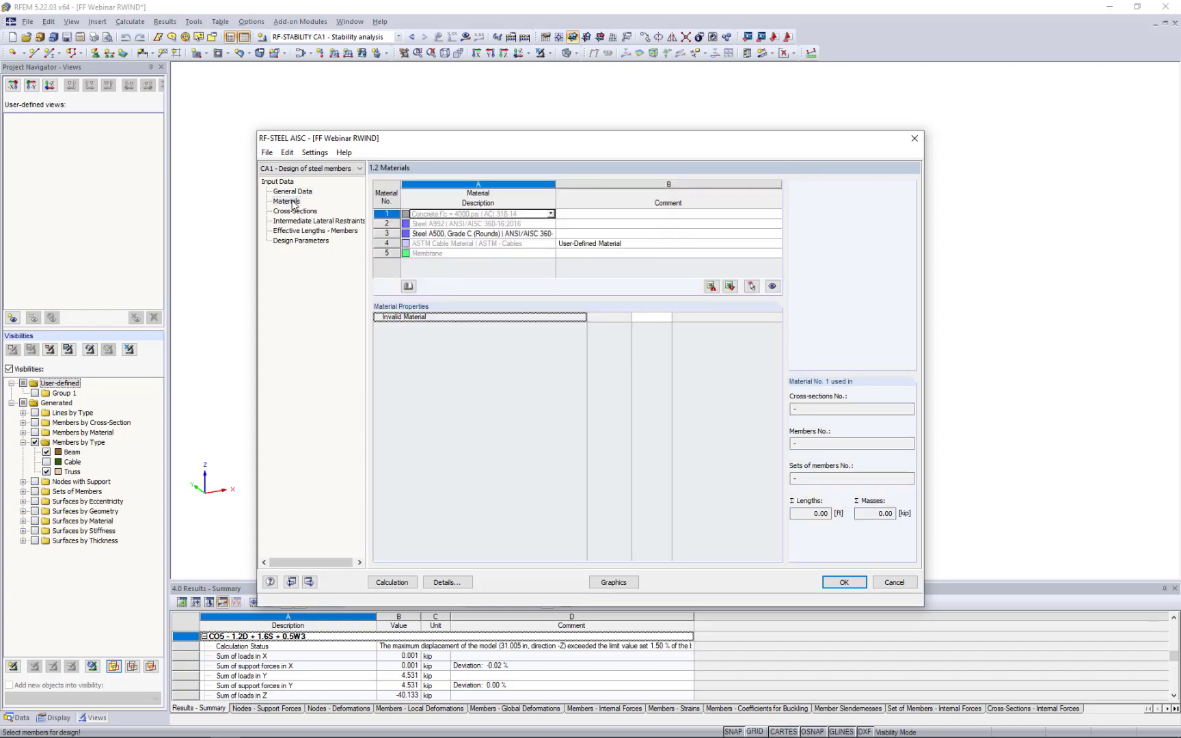
click(423, 233)
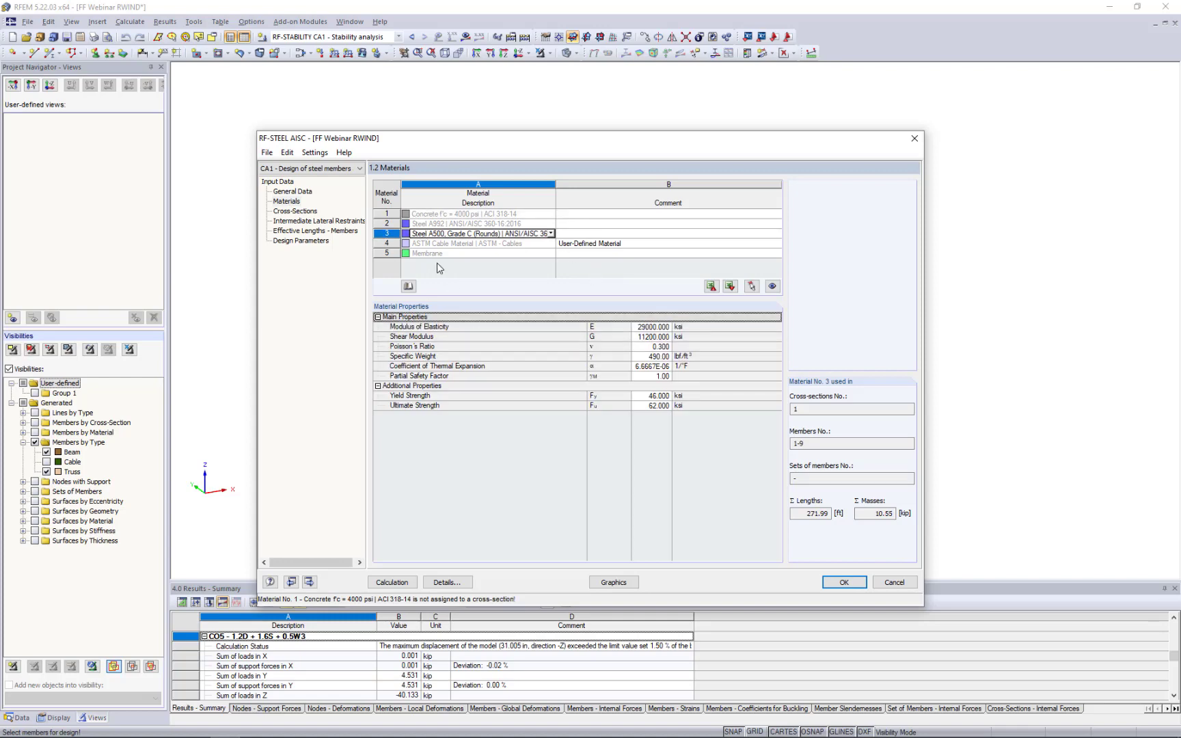
click(308, 211)
click(463, 214)
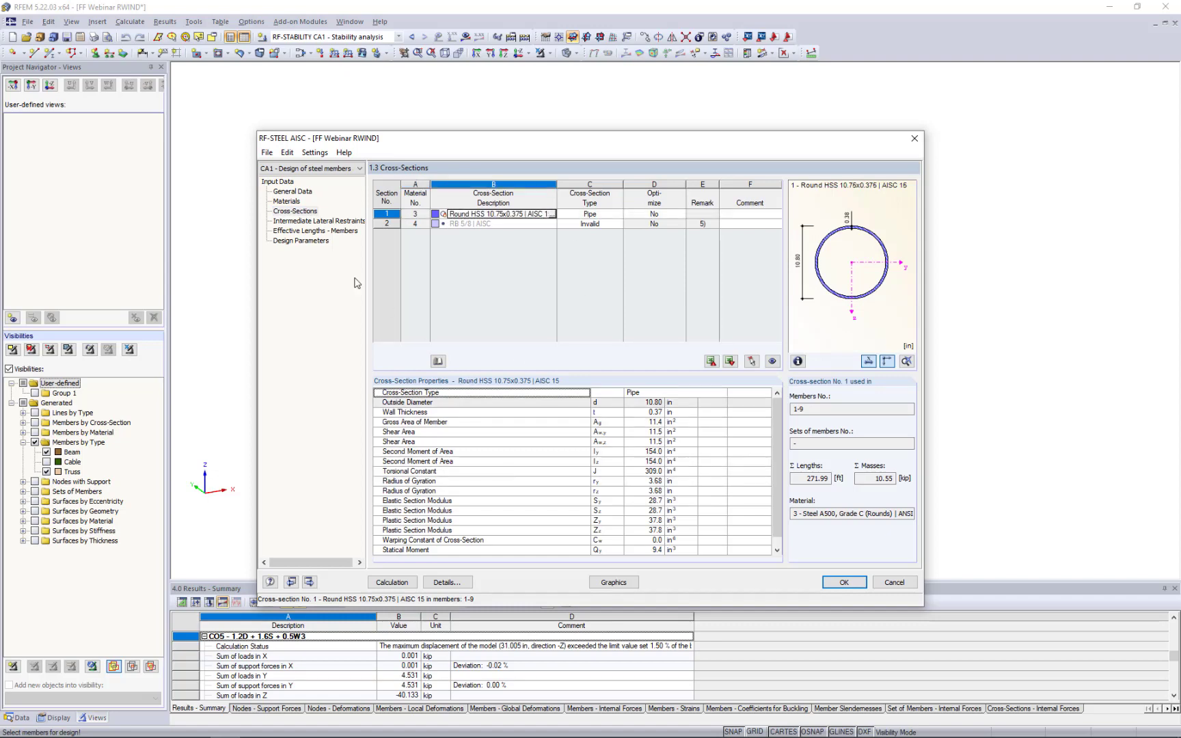
click(301, 221)
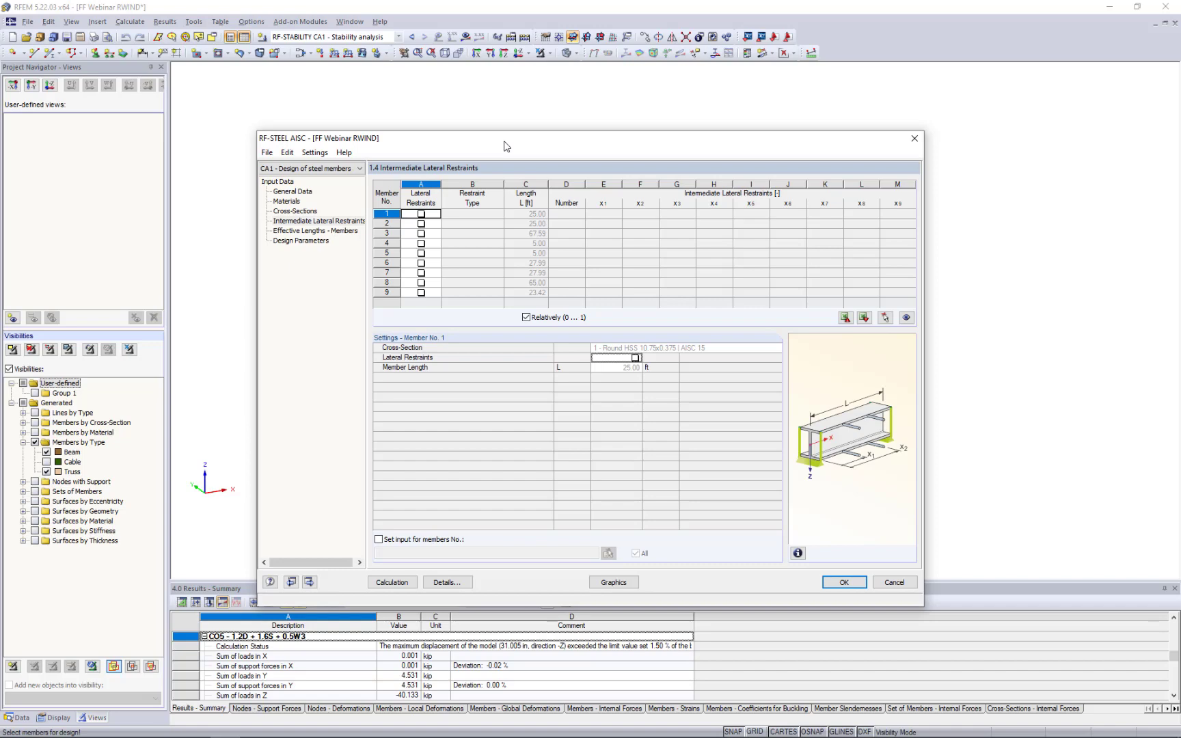
Check the members in the model and enable effective length input for all members at once.
drag(504, 146, 475, 423)
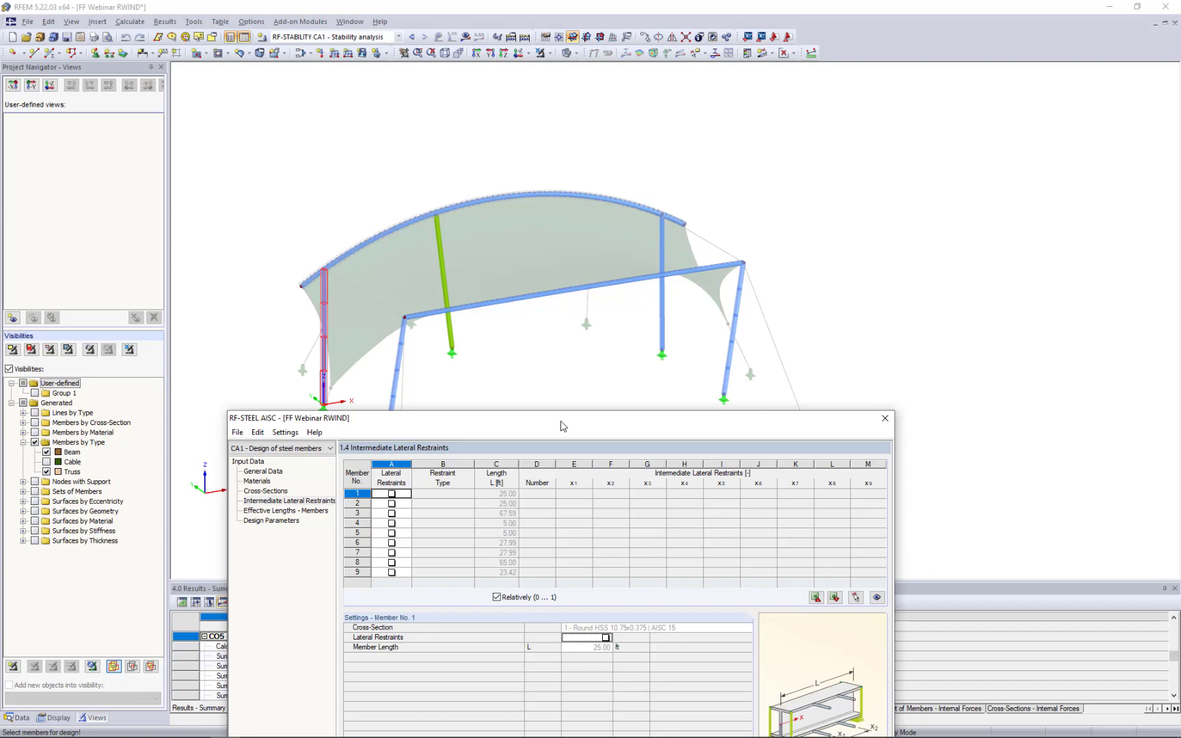
drag(560, 421, 575, 139)
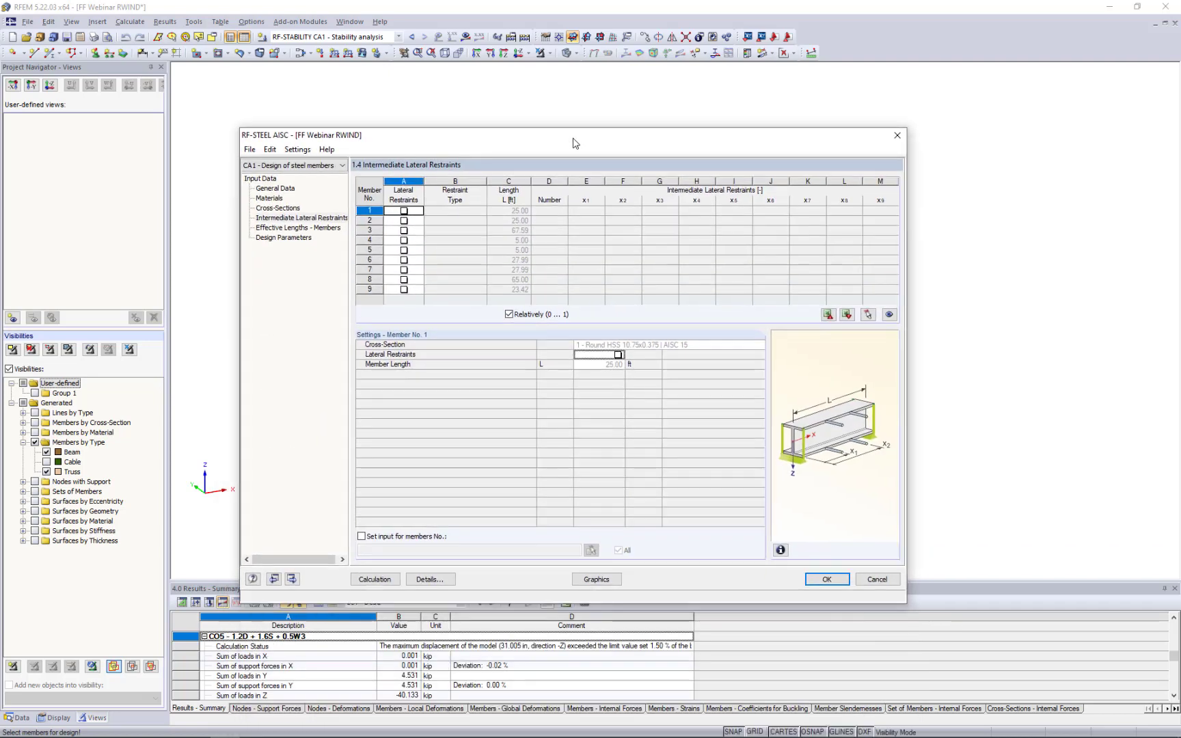
click(311, 229)
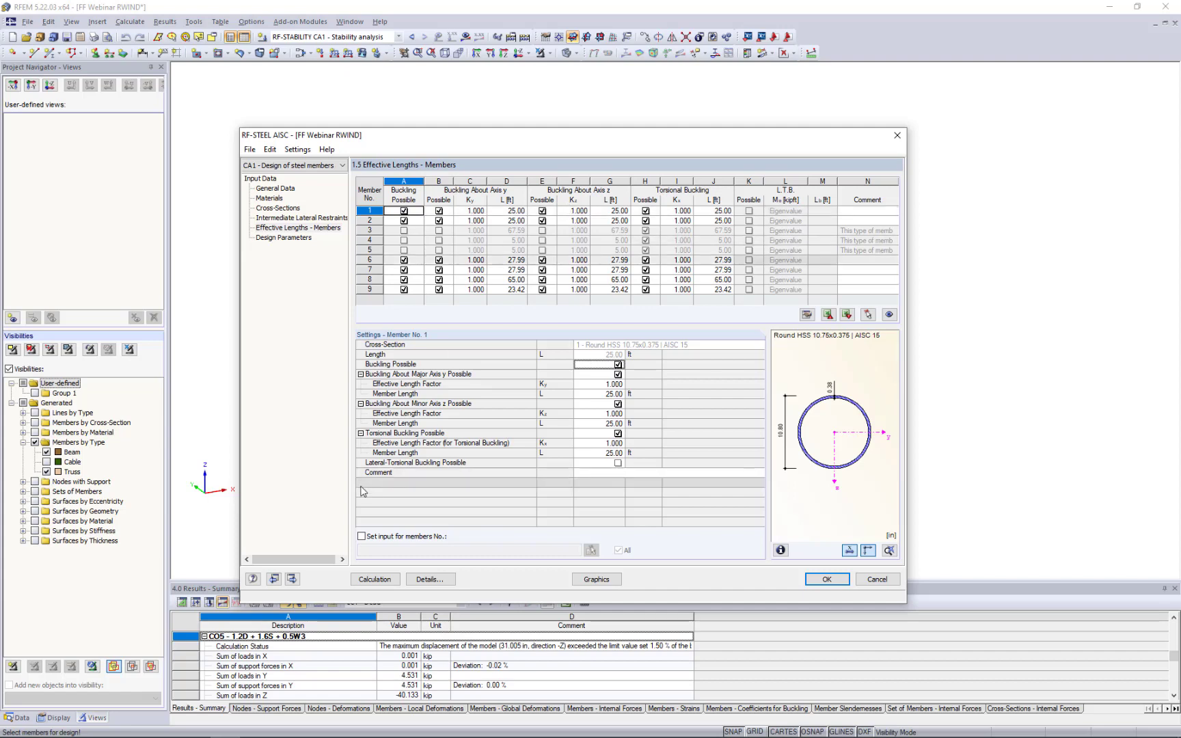
click(361, 537)
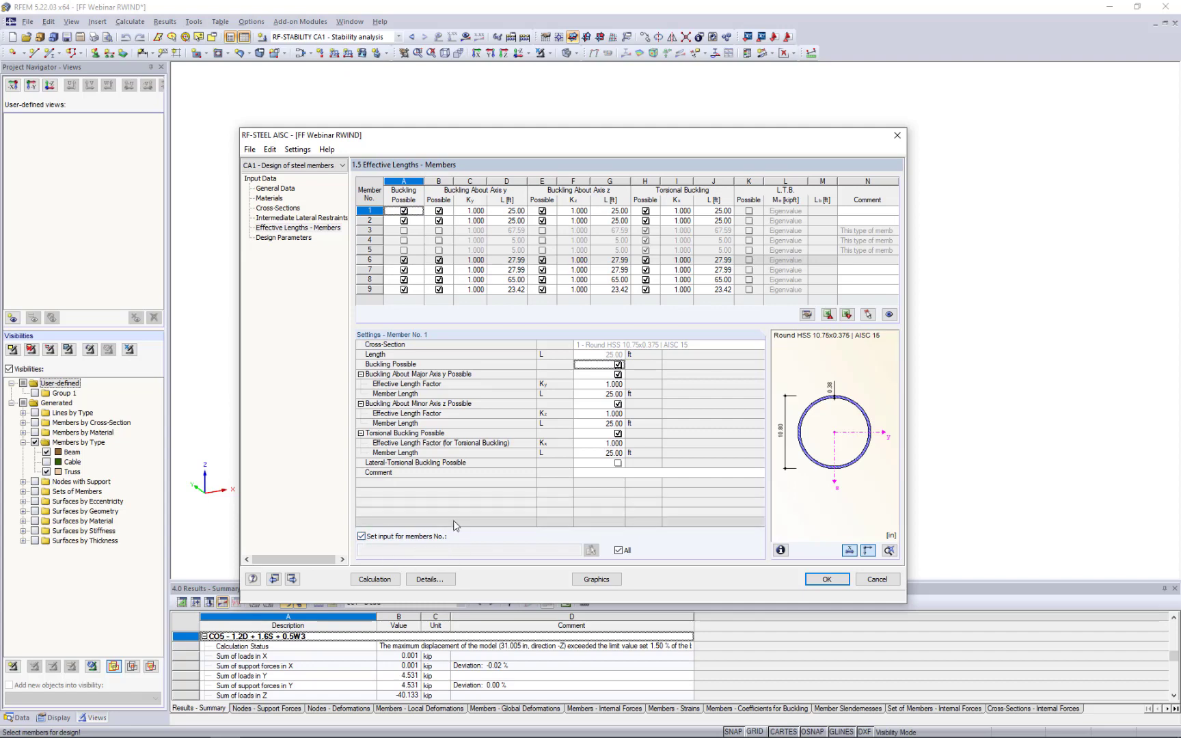
Import the effective length factors Ky and Kz from RF-STABILITY case CA1, buckling mode 1, for all members.
click(601, 386)
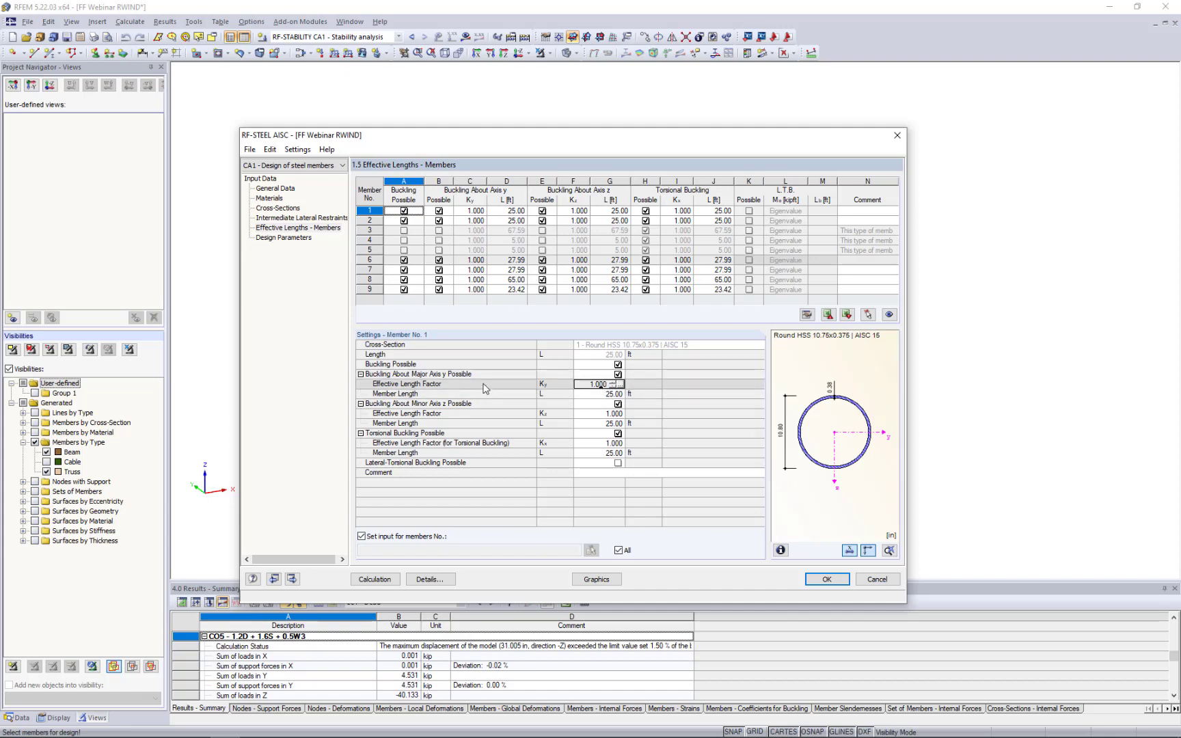
click(579, 388)
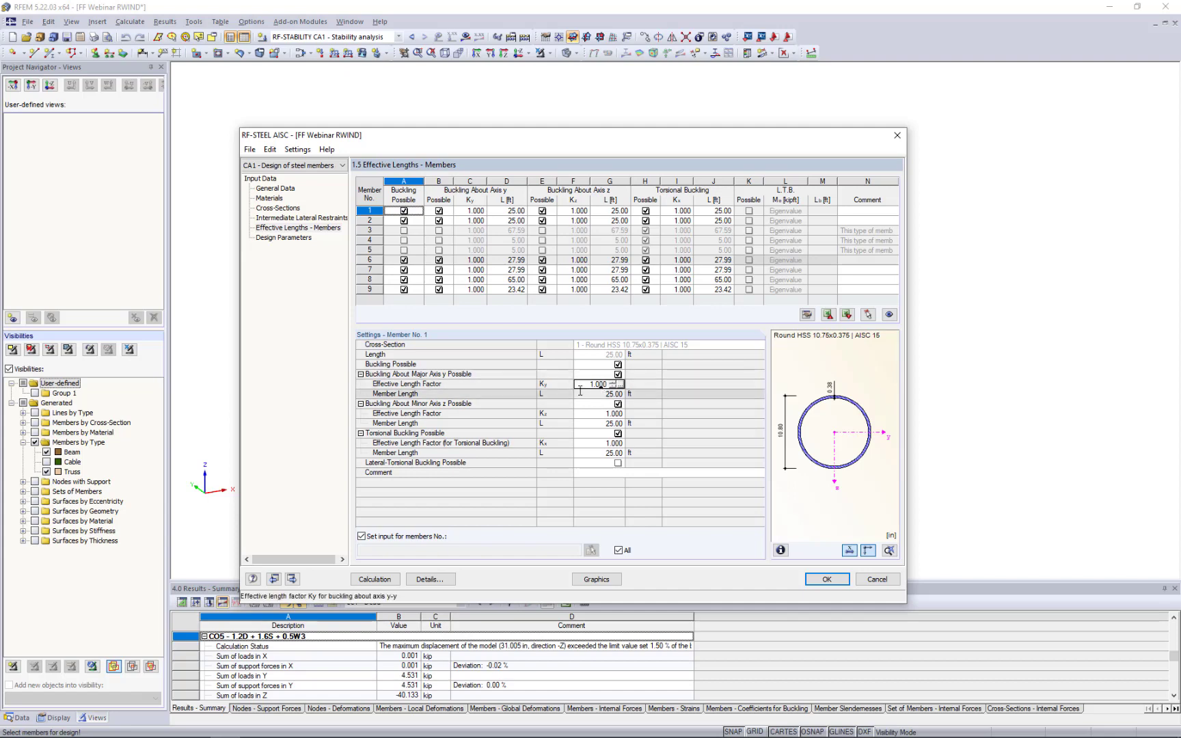
click(619, 387)
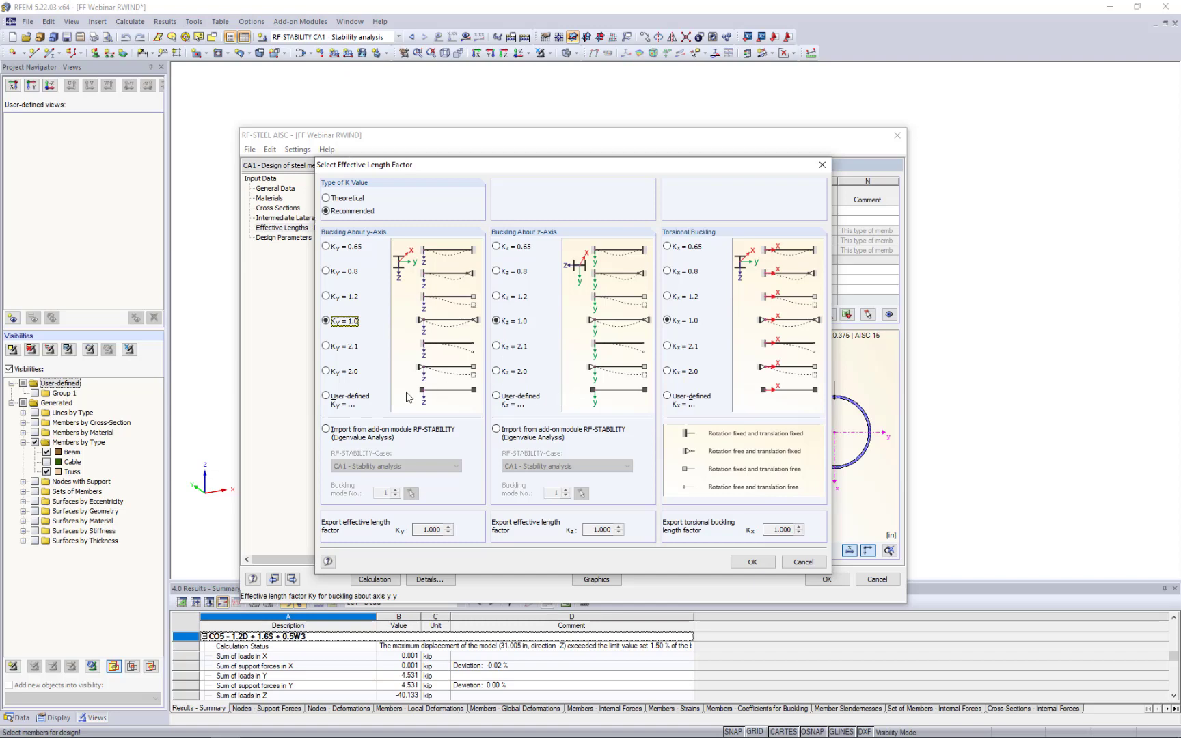
click(326, 429)
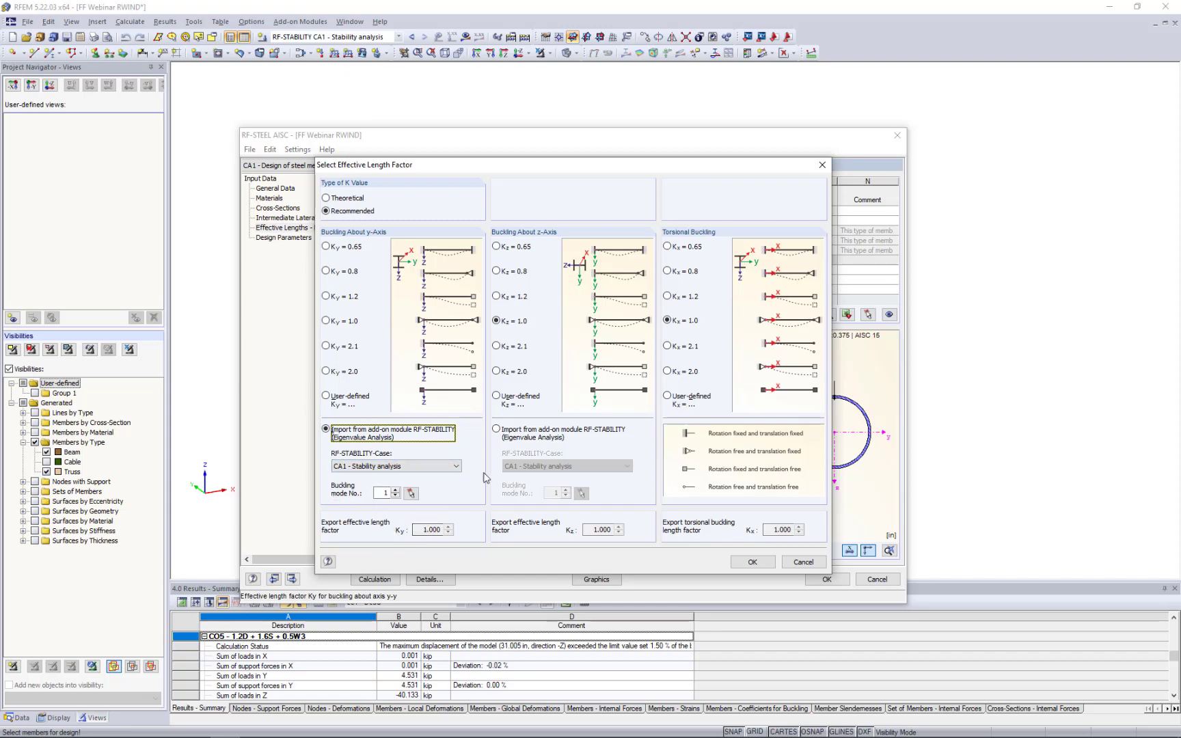
click(496, 429)
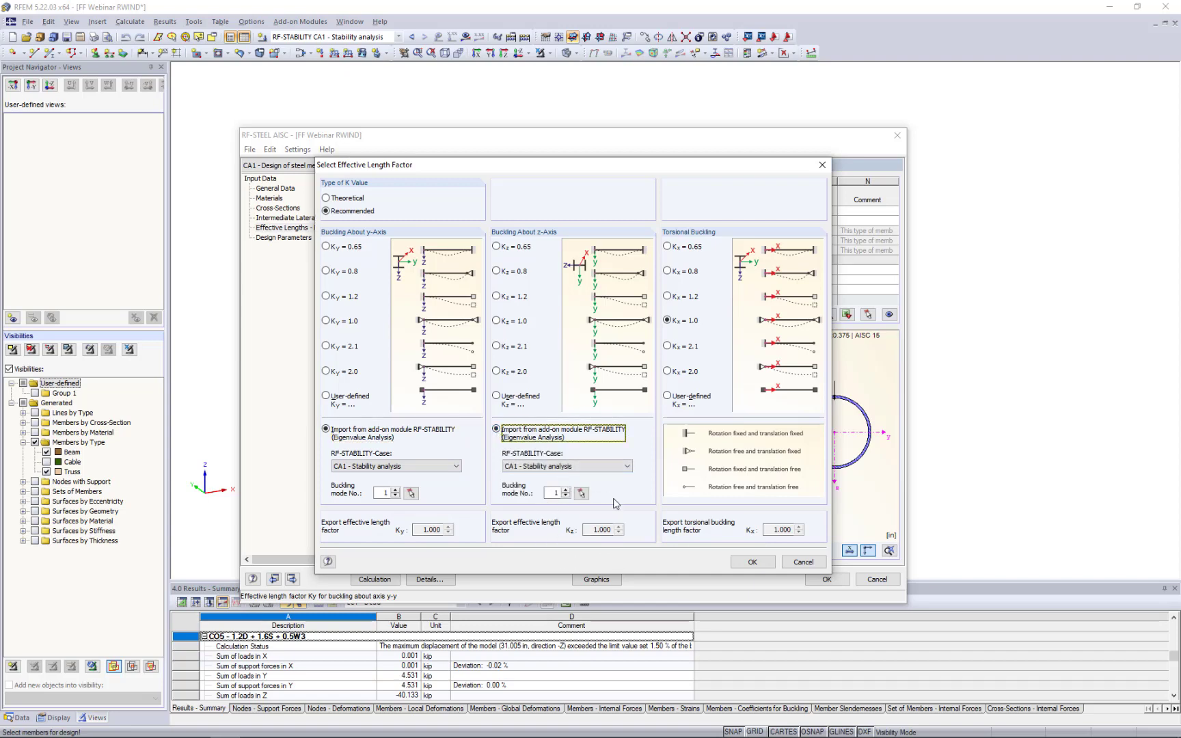
click(746, 562)
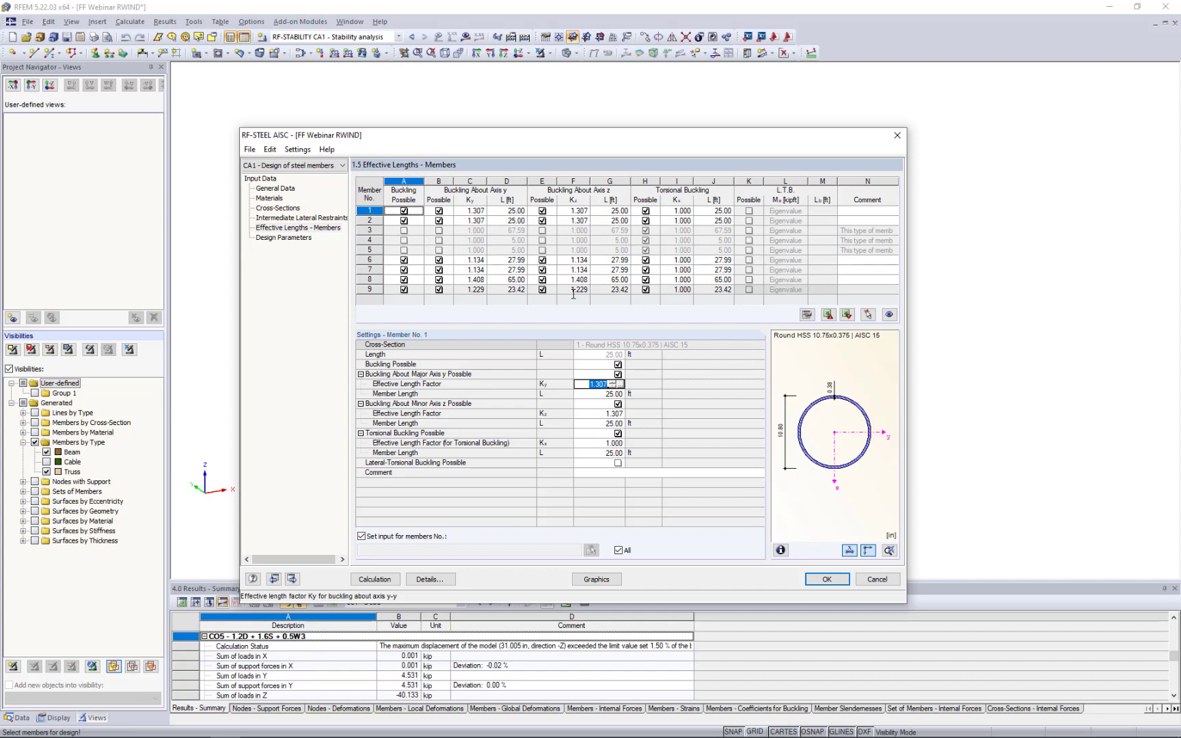
Set the effective length factors Ky and Kz to 1.0 for all members and accept the design input.
click(597, 415)
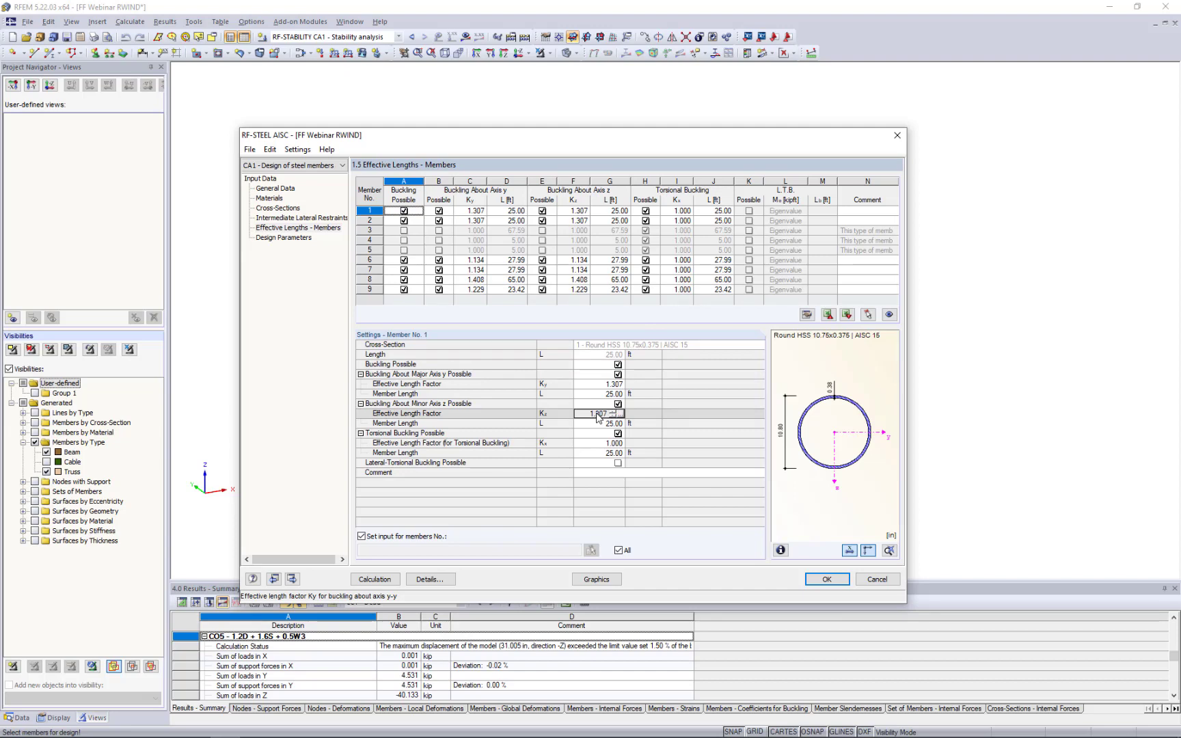
click(595, 385)
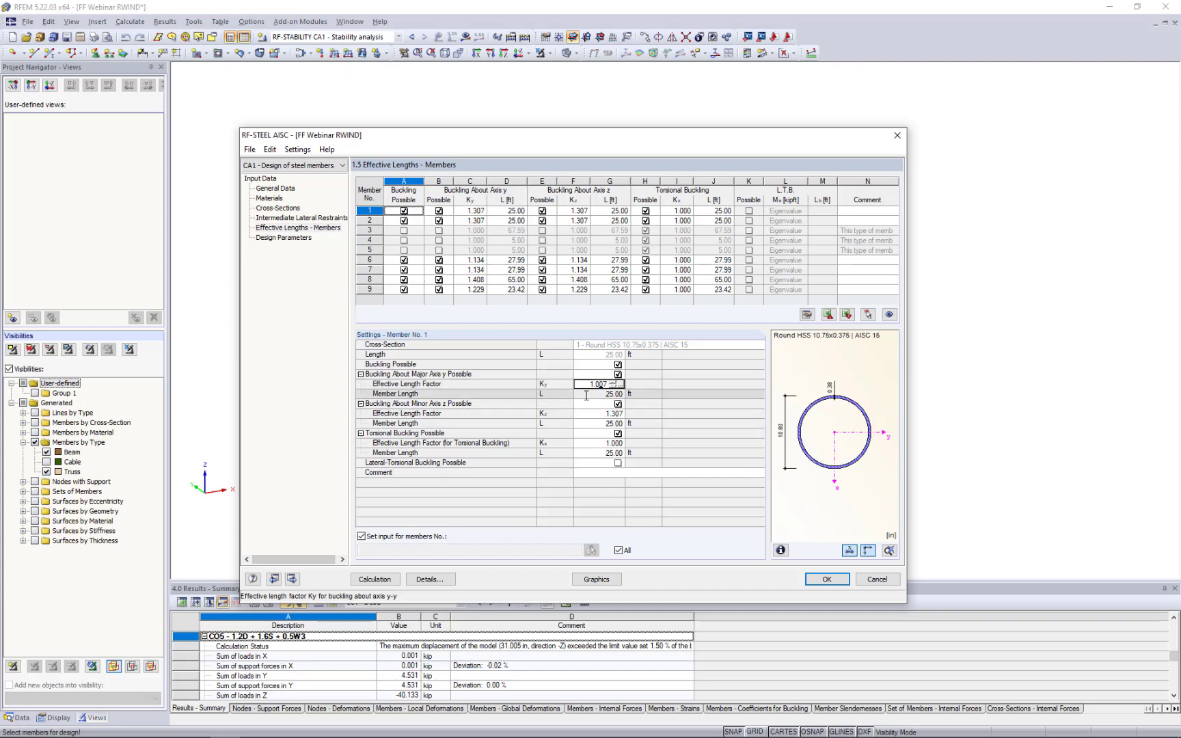
text(1.0)
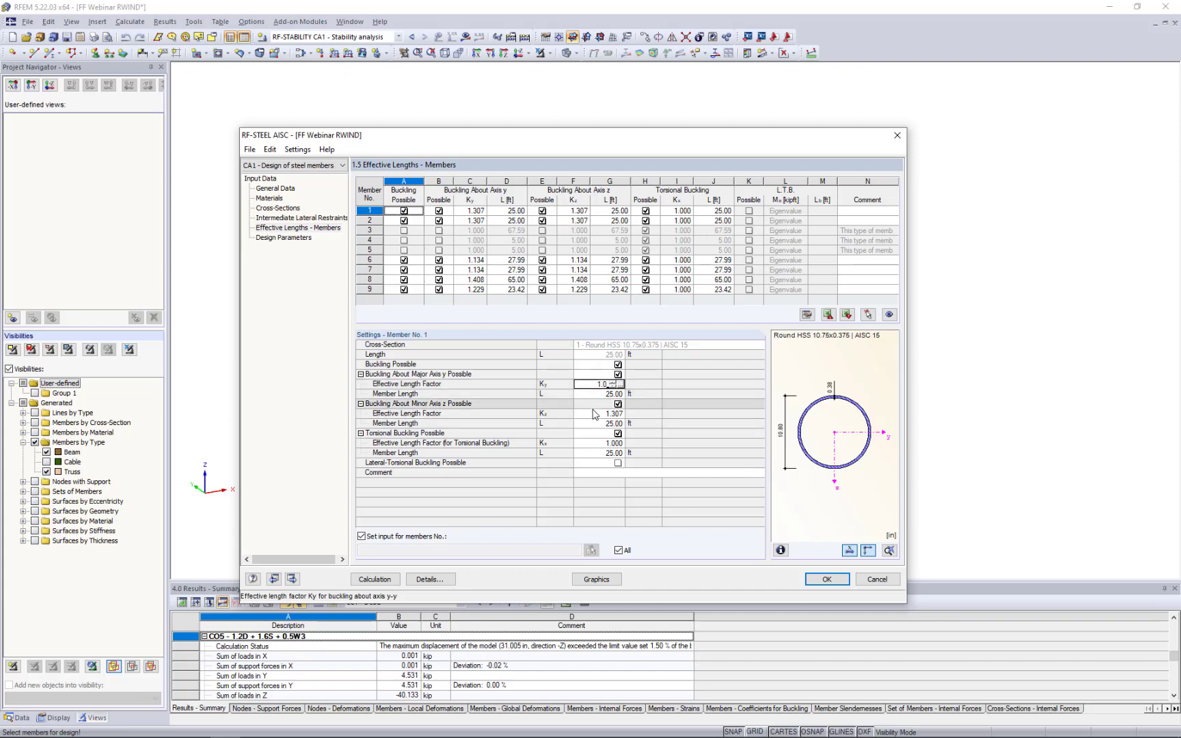
click(594, 414)
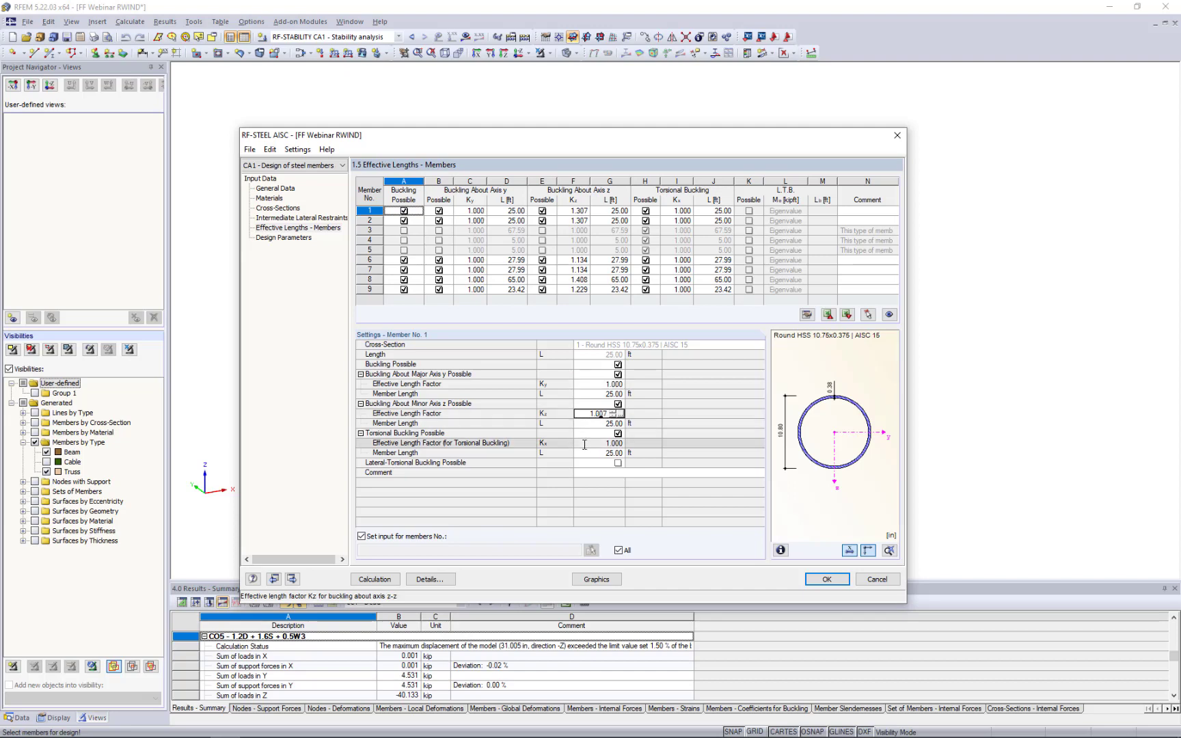
key(Return)
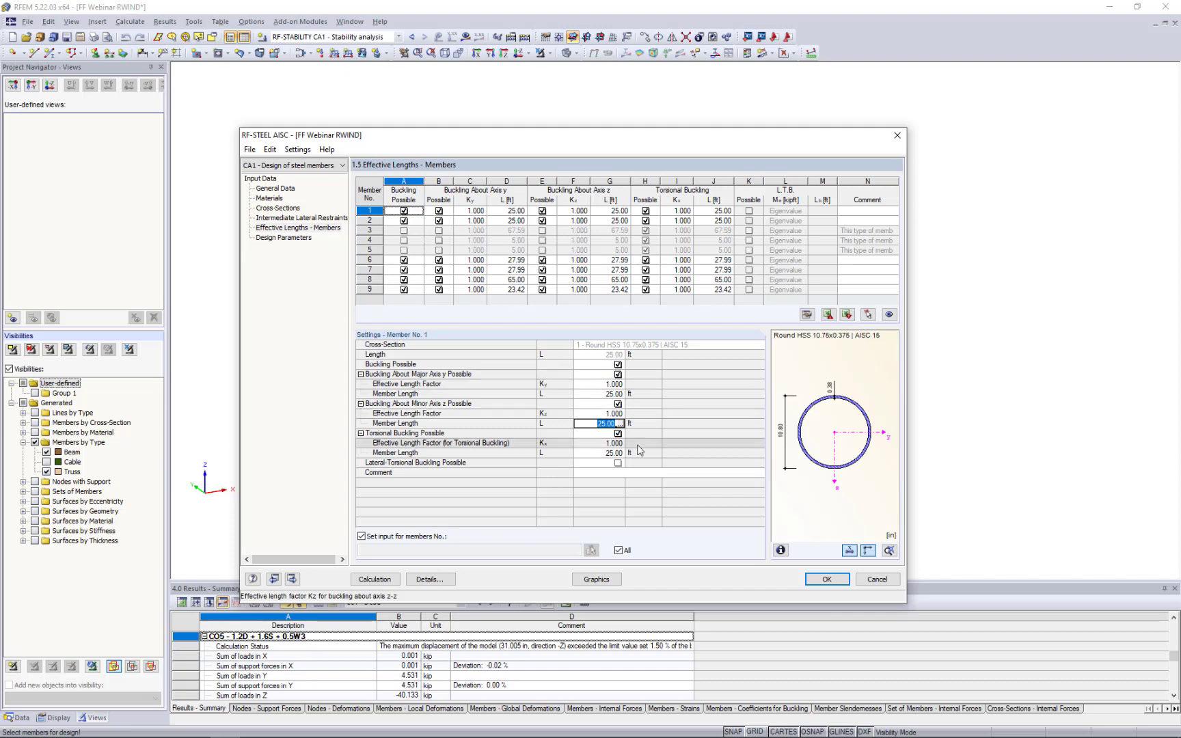
click(810, 580)
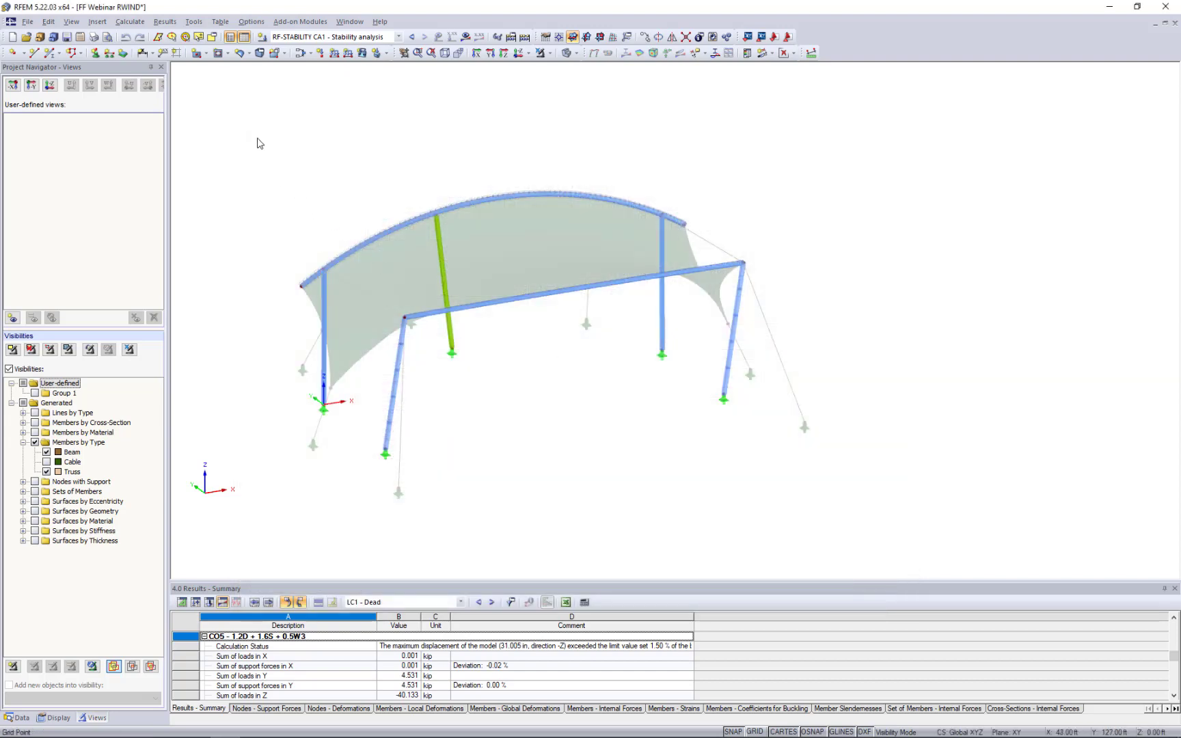
Select all beam and truss members and review their stiffness modification according to AISC 360-16 C2.3(2).
drag(257, 137, 823, 532)
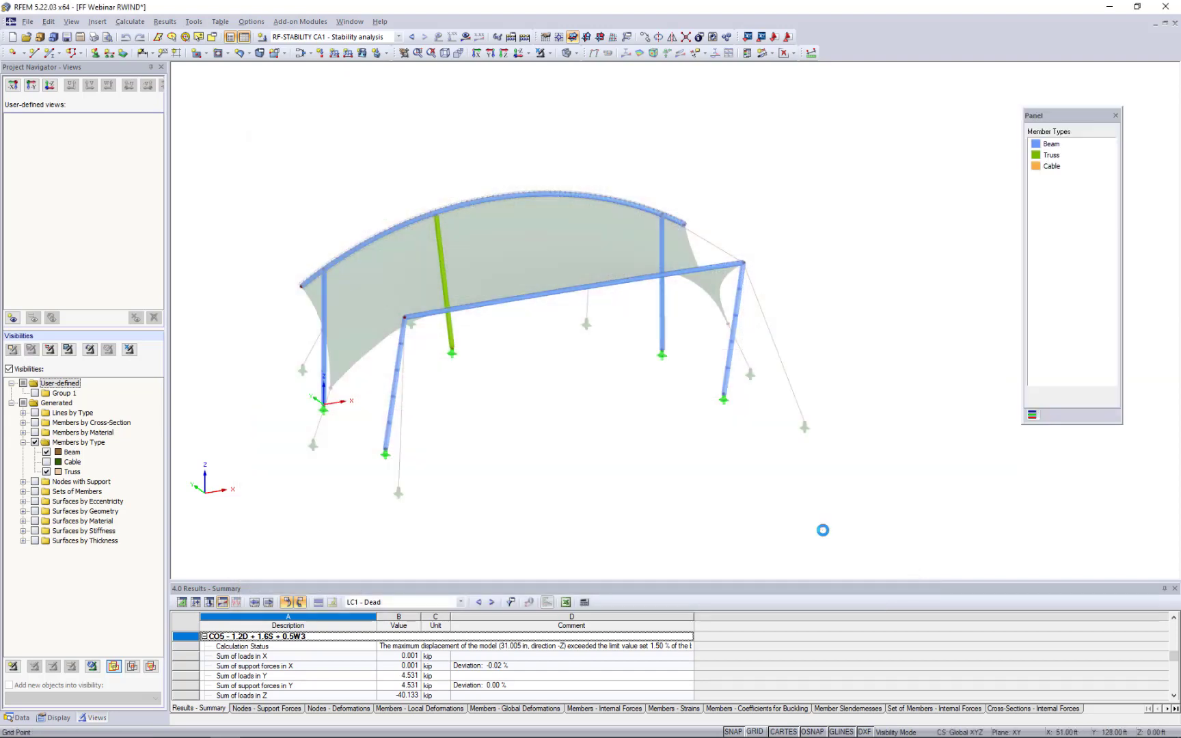
double_click(728, 355)
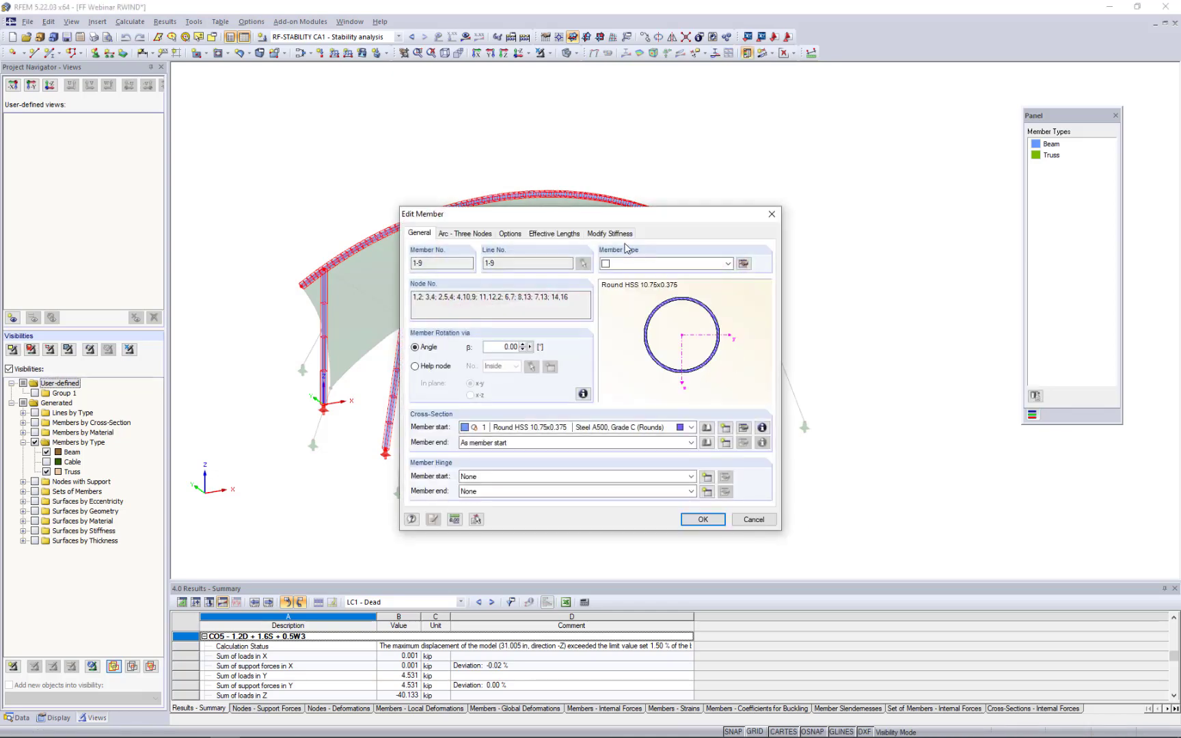
click(605, 234)
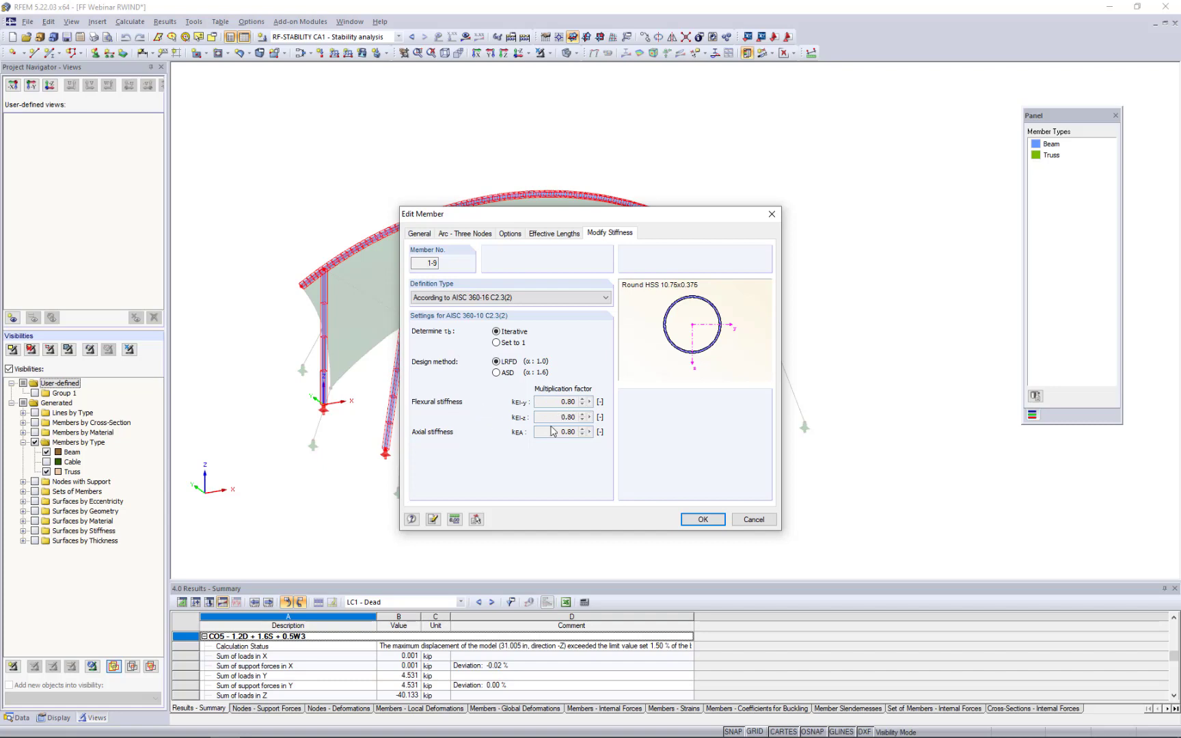
click(689, 521)
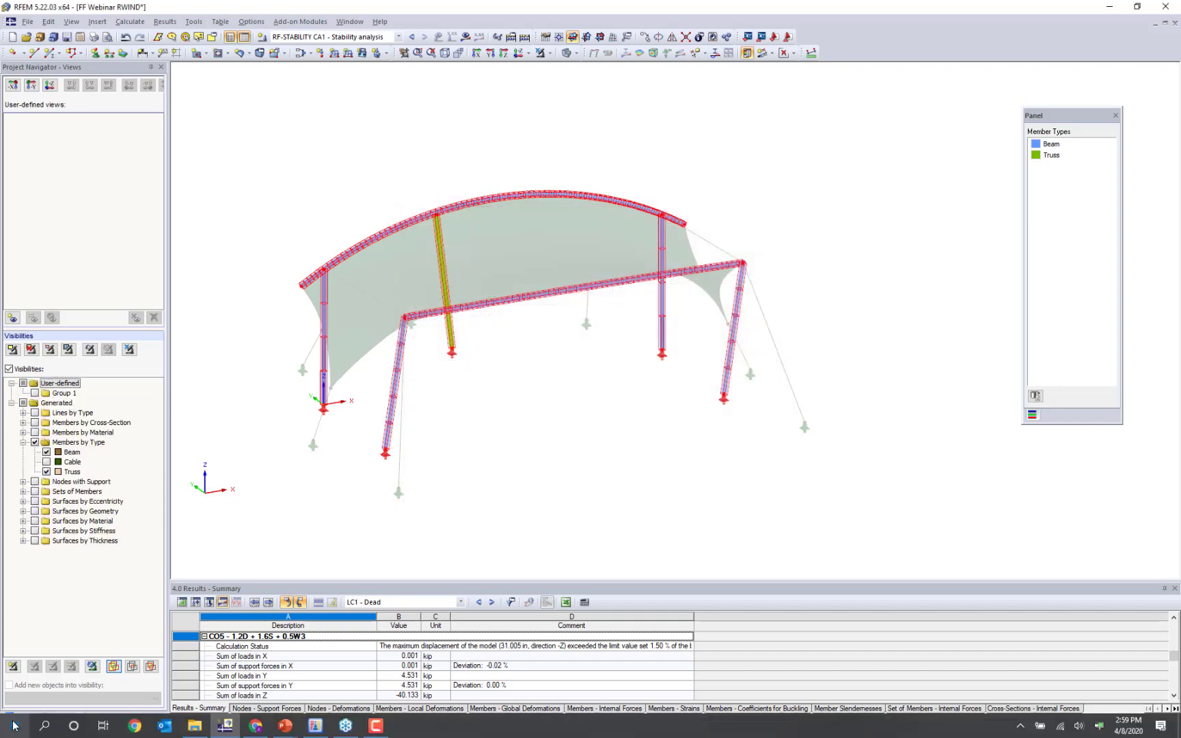
Reopen the RF-STEEL AISC design case, run its calculation and list the design results by member.
click(20, 719)
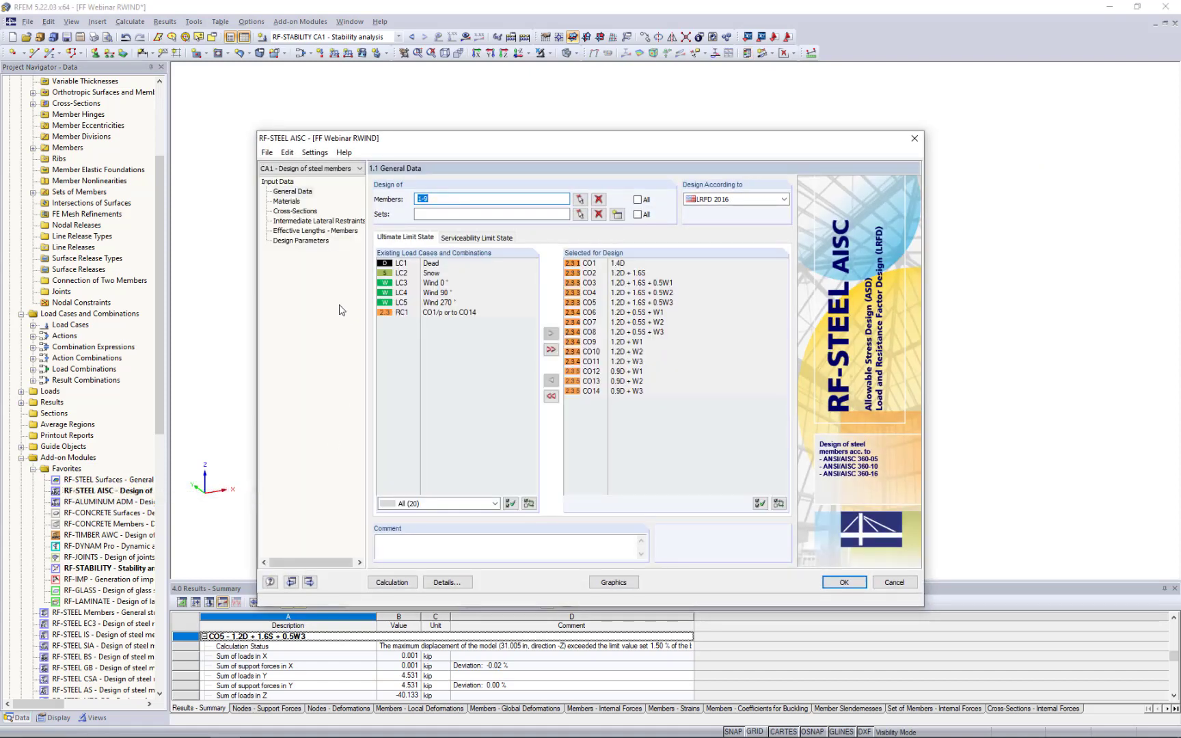
click(393, 583)
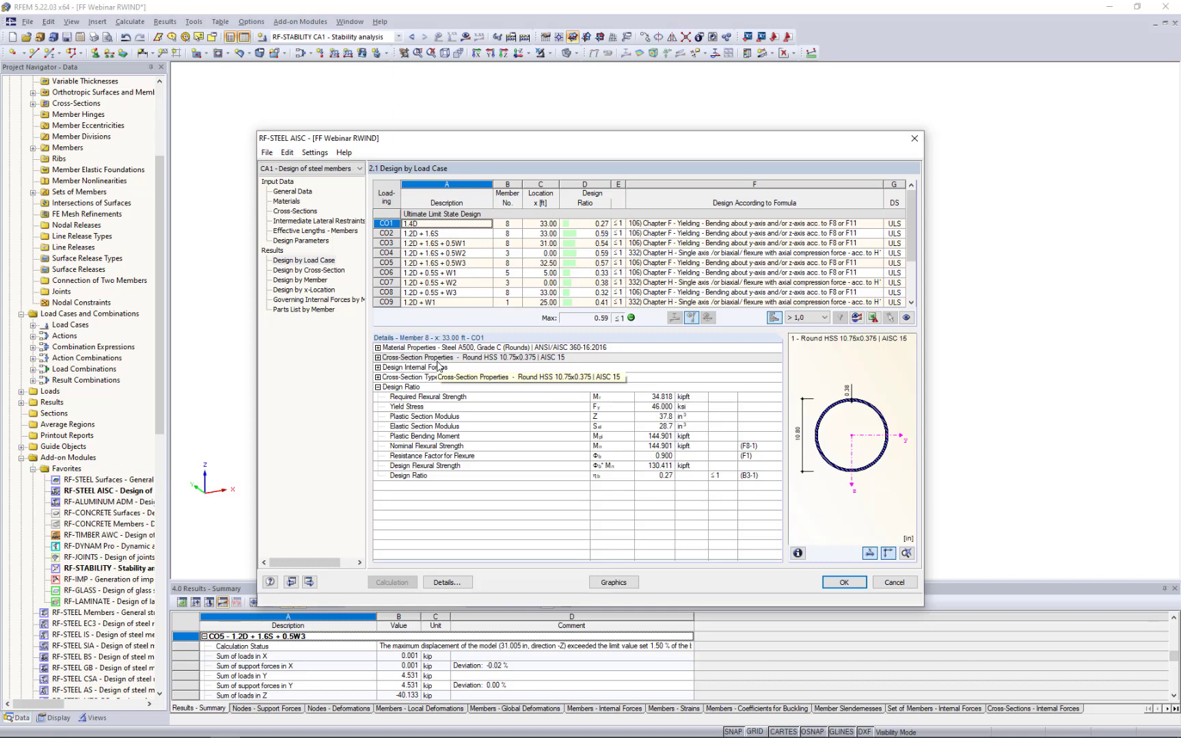
click(317, 280)
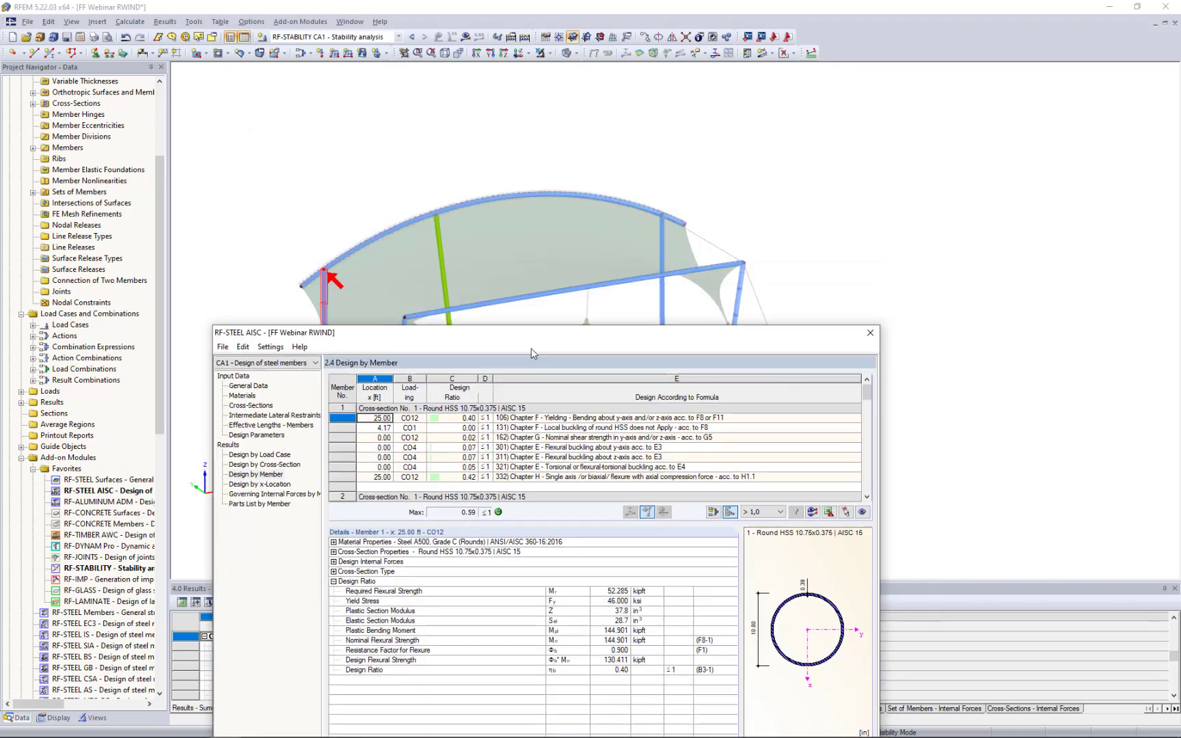
Compare the design checks of members 1 and 2 with their locations in the model.
drag(537, 380, 535, 400)
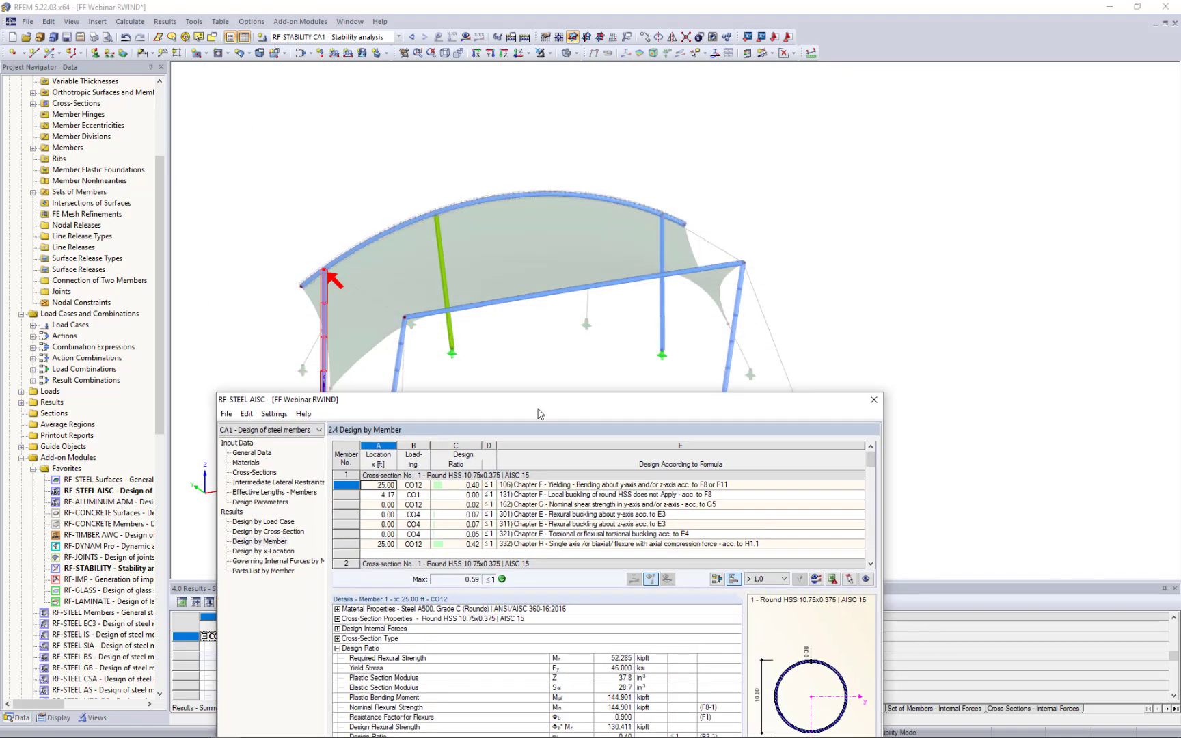
scroll(562, 508, down, 2)
click(563, 514)
scroll(563, 514, down, 1)
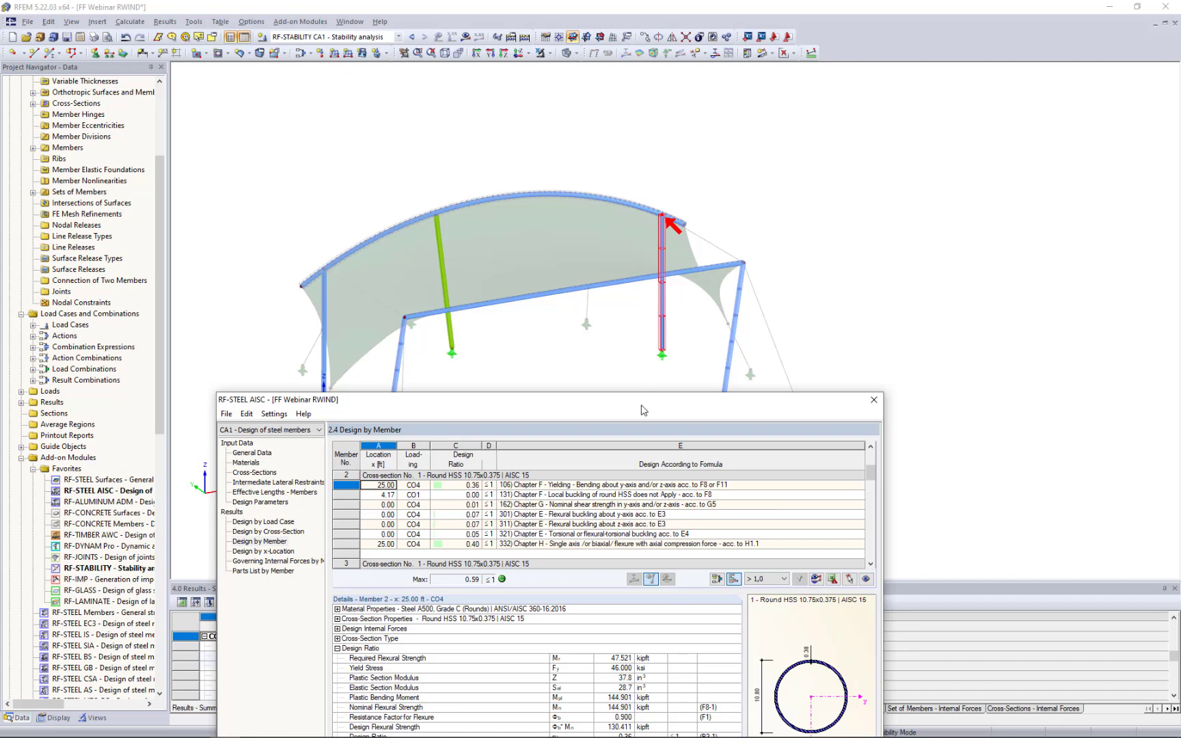
Examine member 2's cross-section type and design ratio details, and the parts list by member.
drag(642, 409, 672, 162)
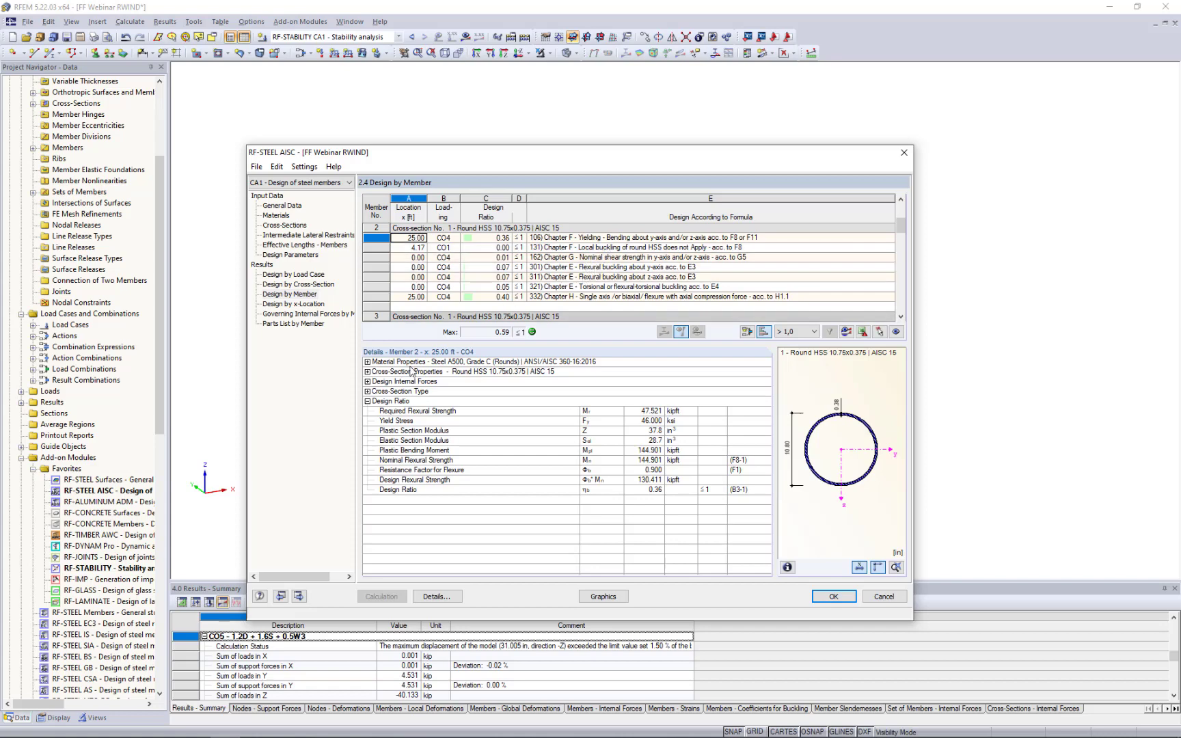
click(367, 392)
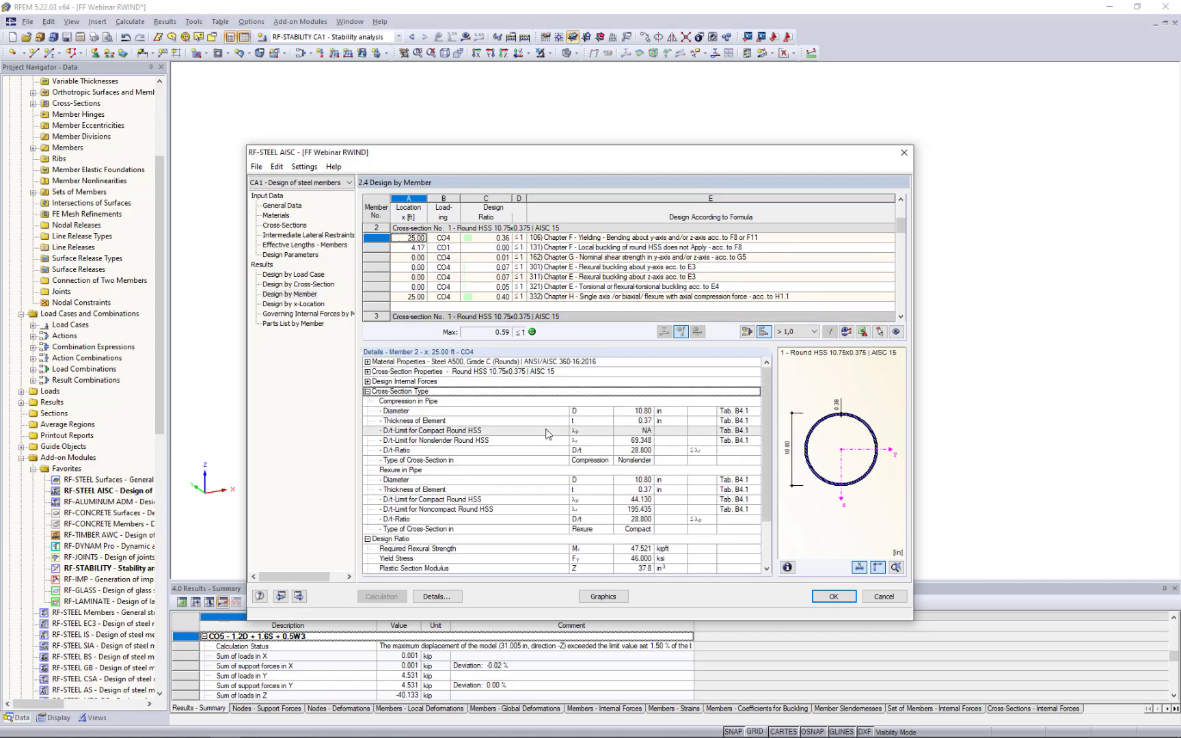
scroll(546, 434, down, 2)
scroll(547, 434, down, 1)
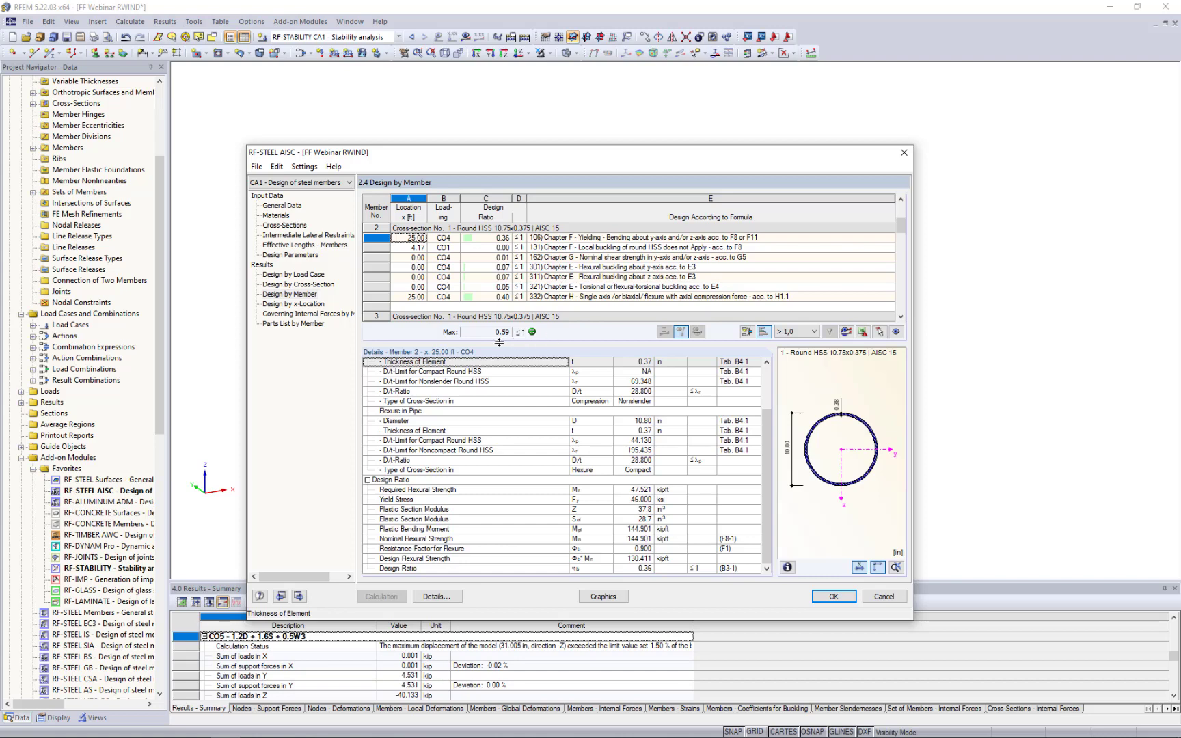
click(290, 324)
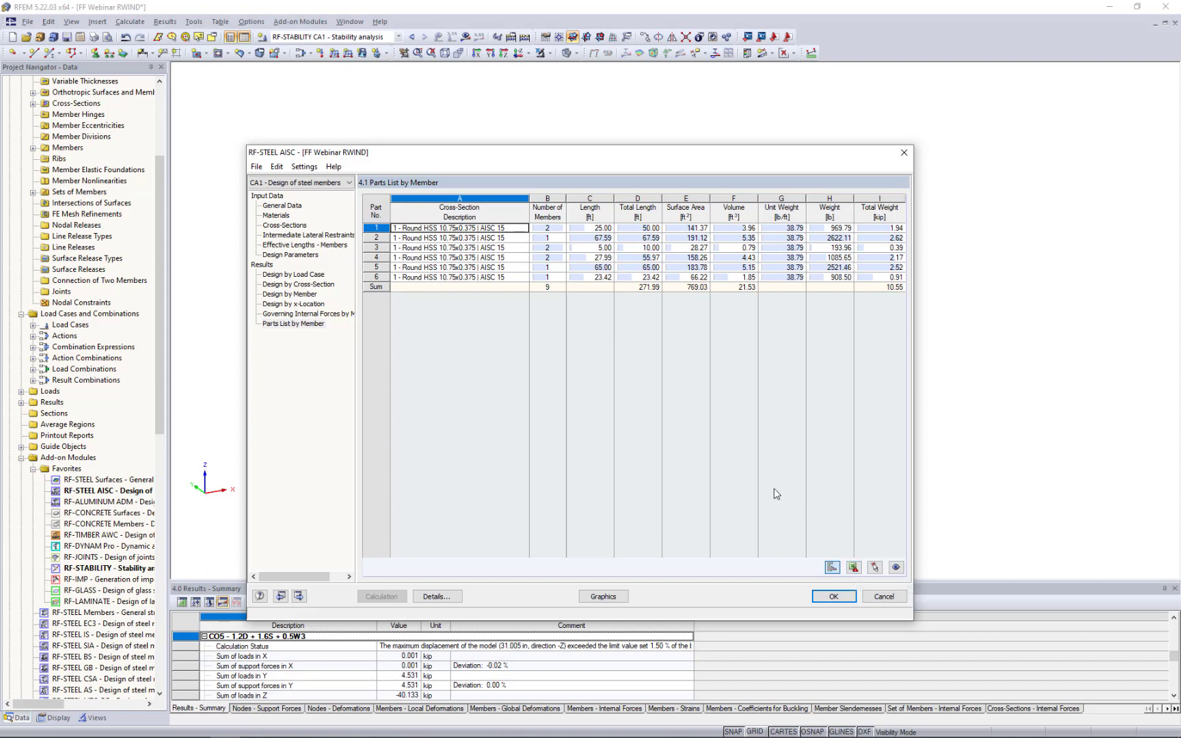
Show the RF-STEEL AISC design ratios graphically on the model and examine them along the frame members.
click(612, 598)
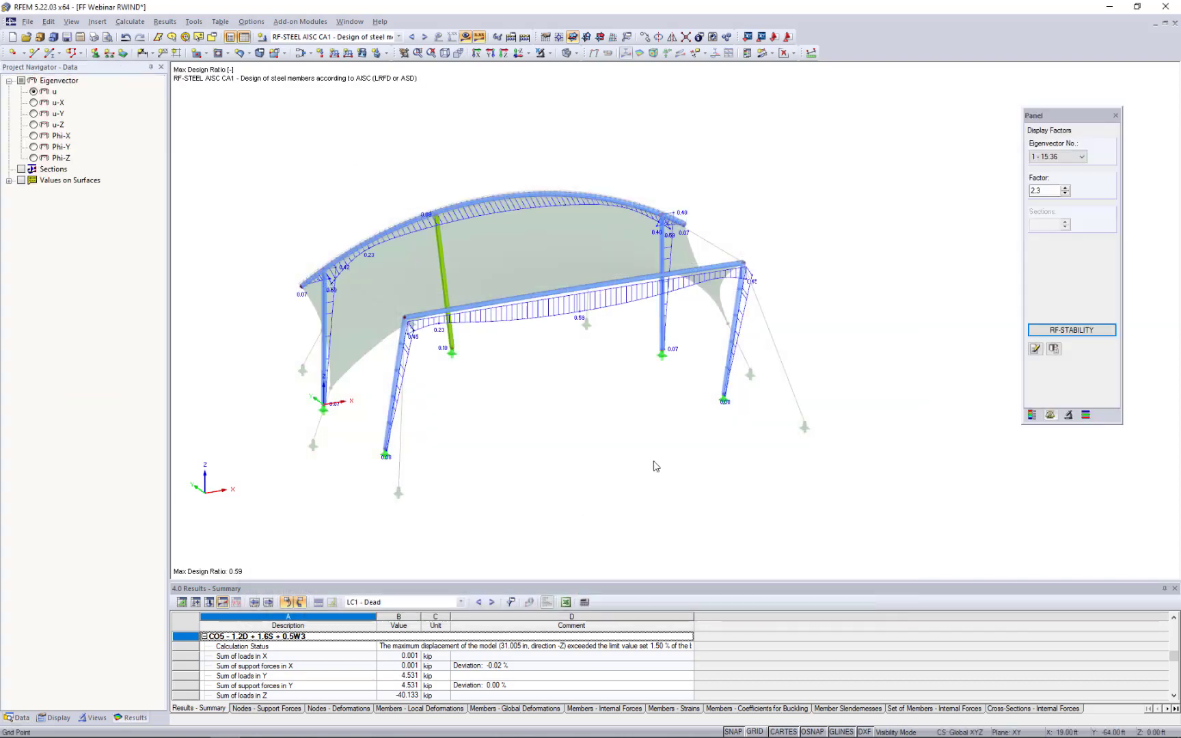
ctrl+middle_drag(675, 455, 437, 307)
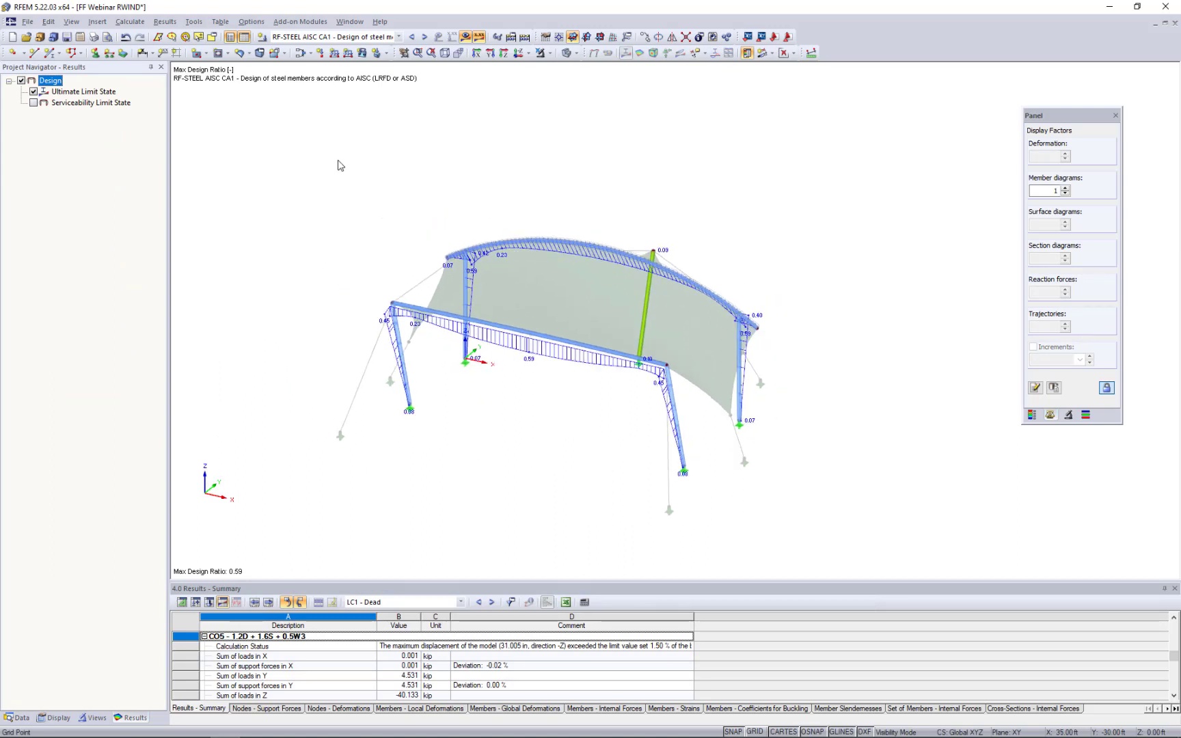
click(300, 40)
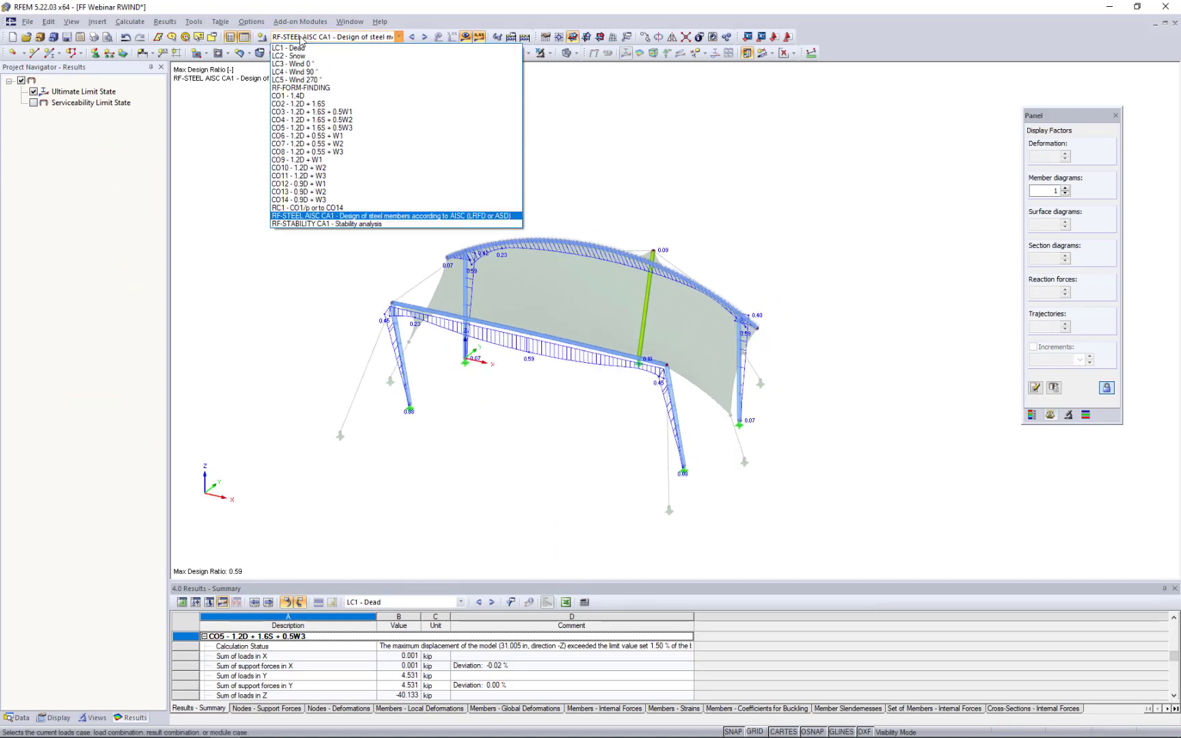
click(246, 320)
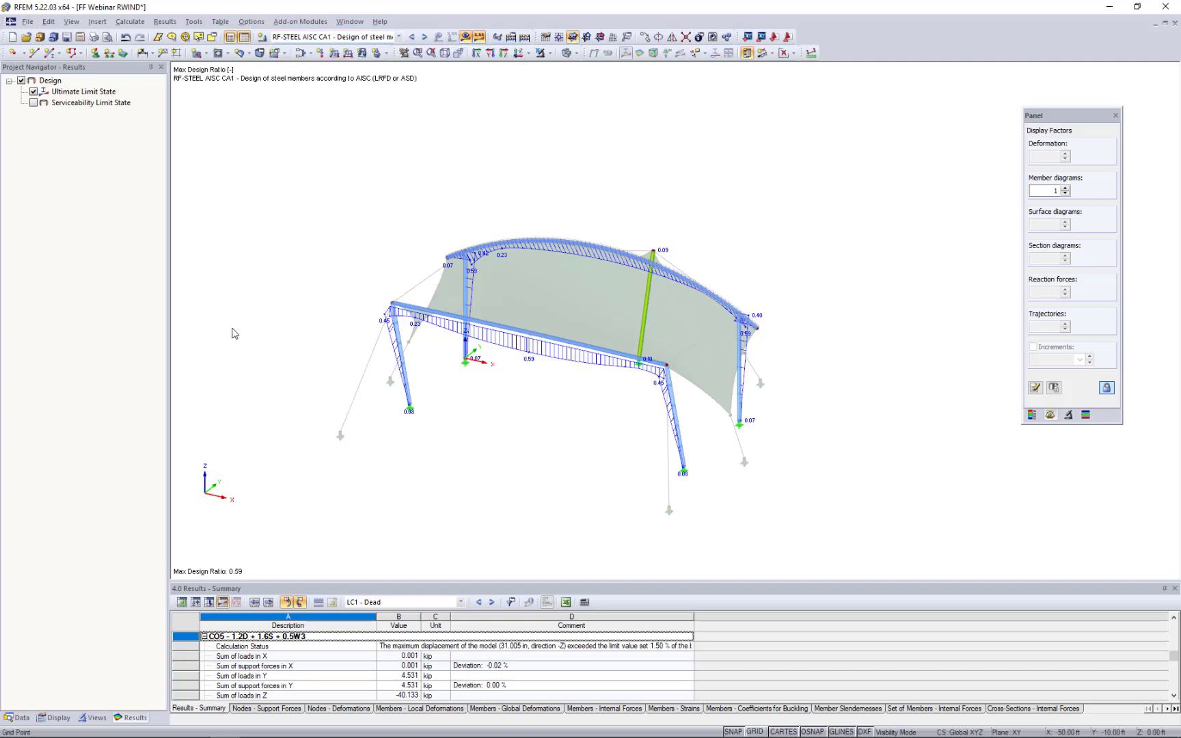
scroll(551, 384, up, 4)
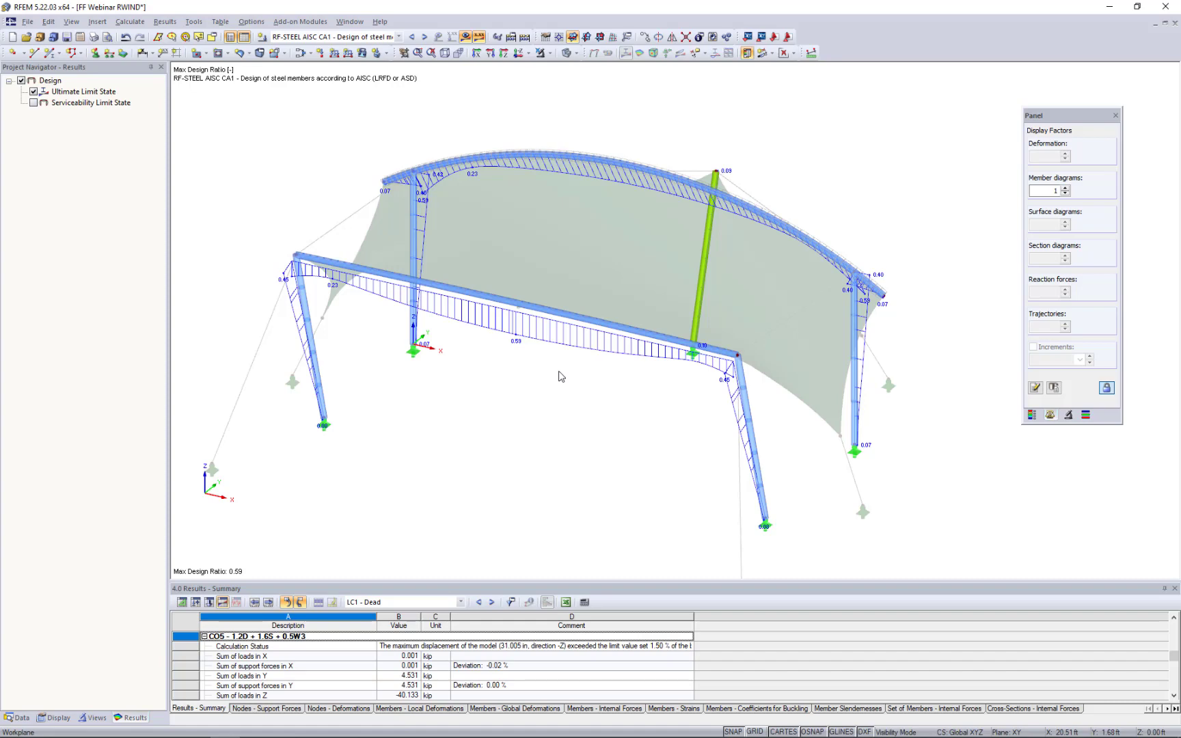
scroll(561, 376, down, 3)
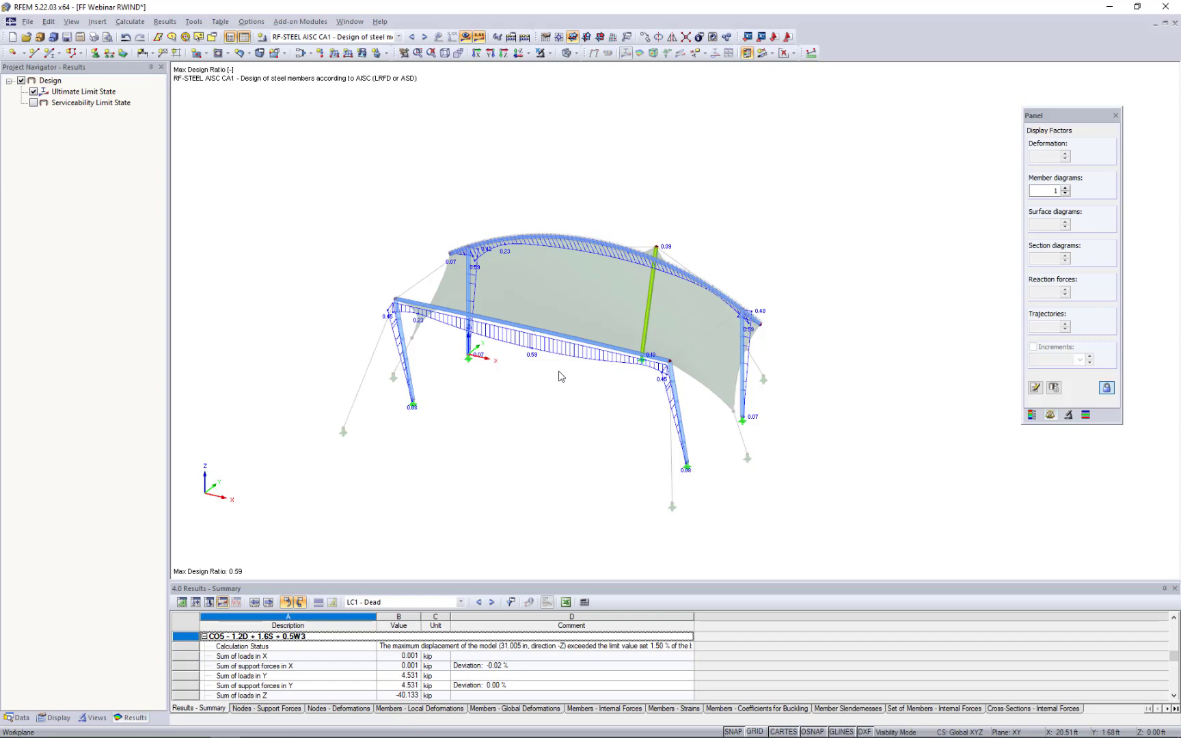
Hide the design results and cancel visibility mode so the entire tensile structure is displayed.
click(463, 38)
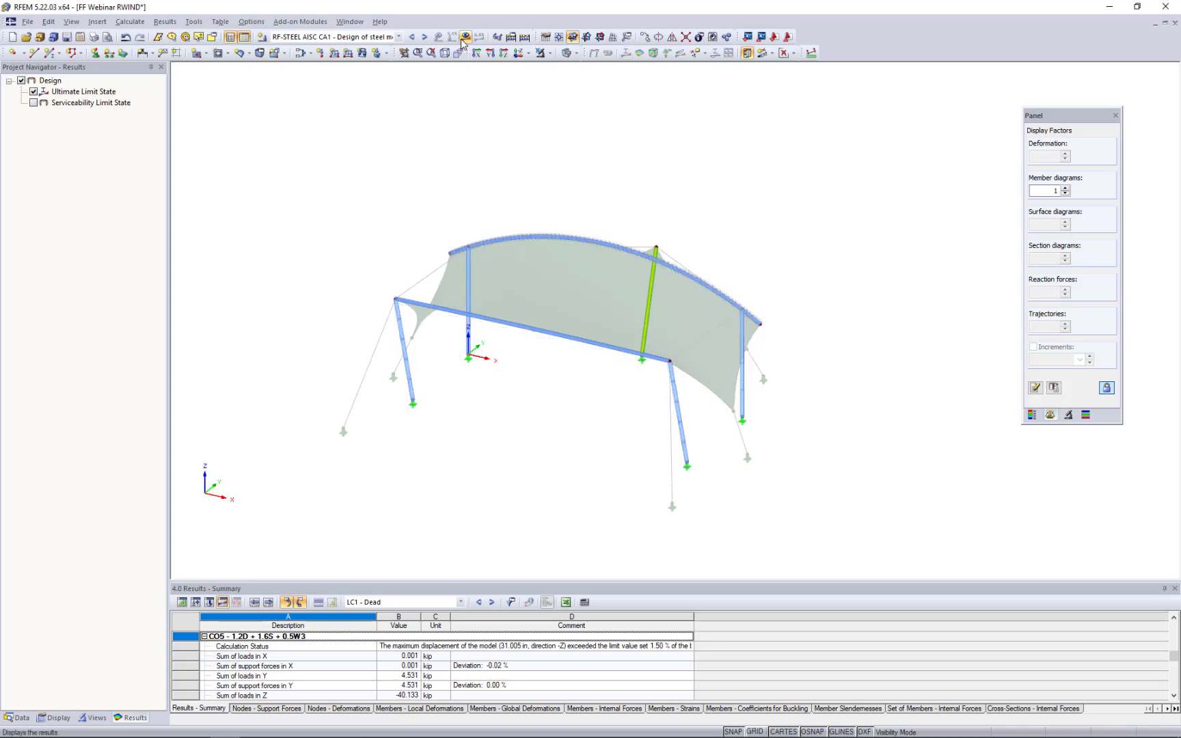
click(550, 54)
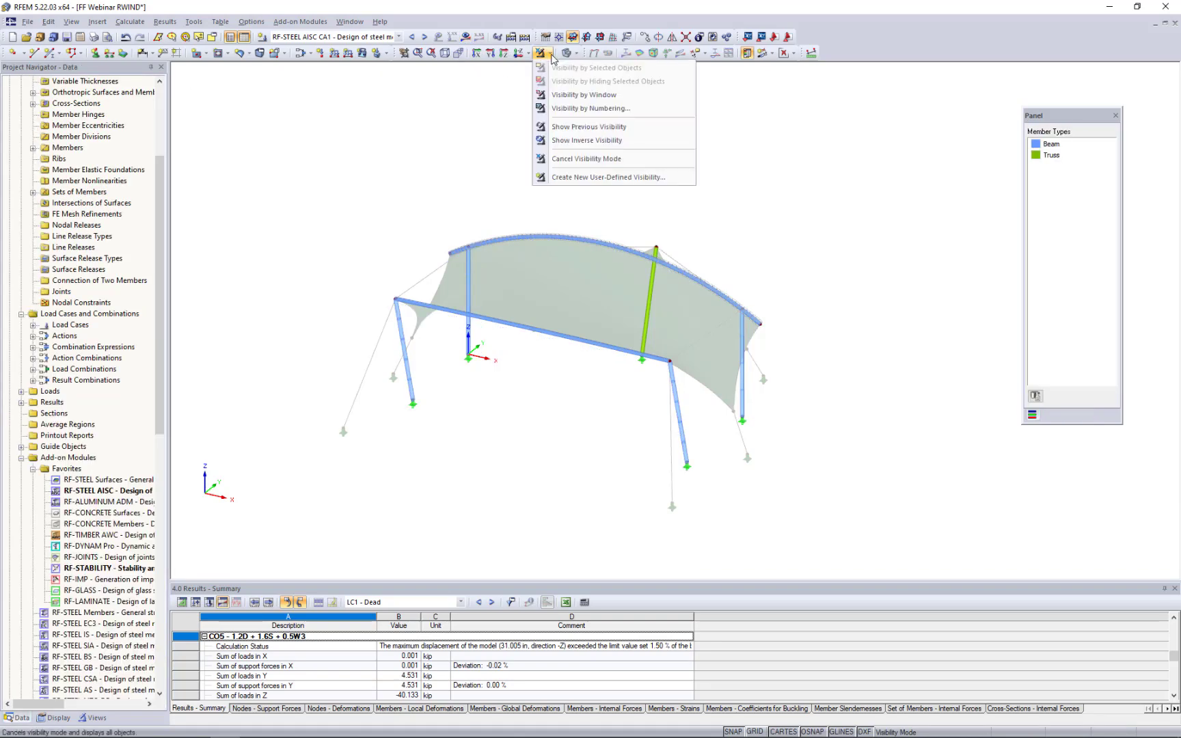
click(566, 158)
ctrl+middle_drag(738, 249, 725, 255)
scroll(620, 294, up, 2)
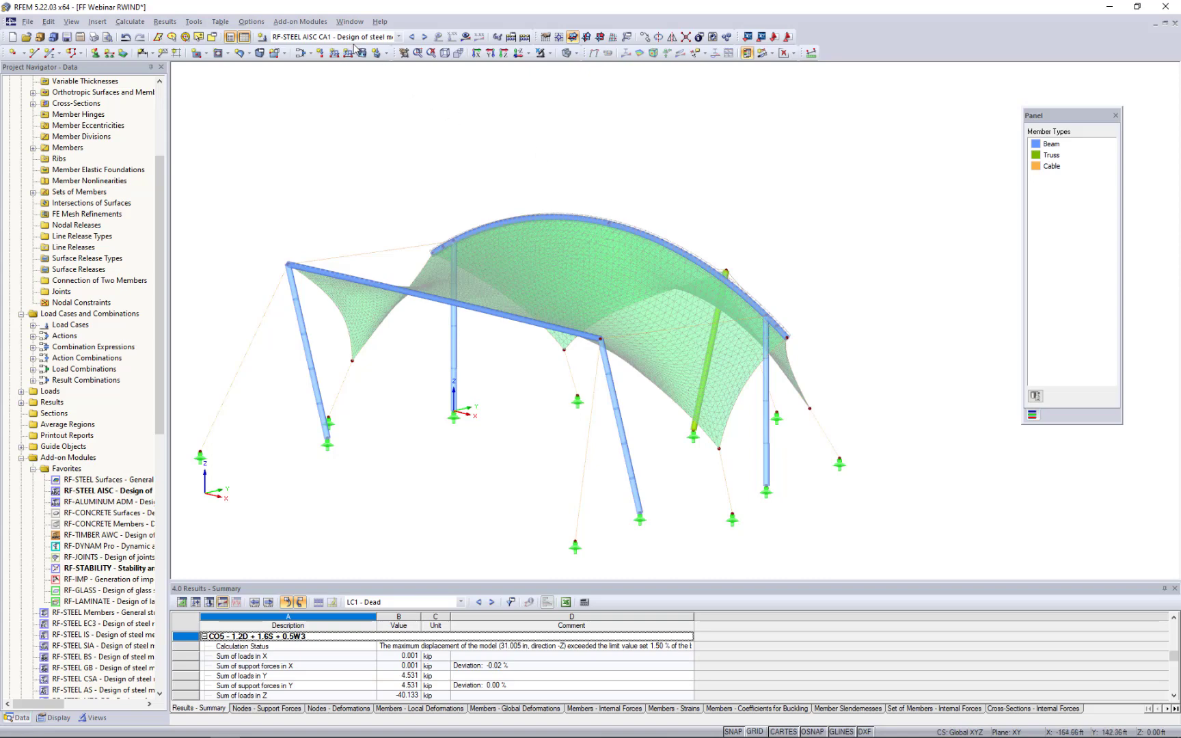
Switch to the Stairs Webinar model and measure the length of the stairs' bottom front edge.
click(350, 21)
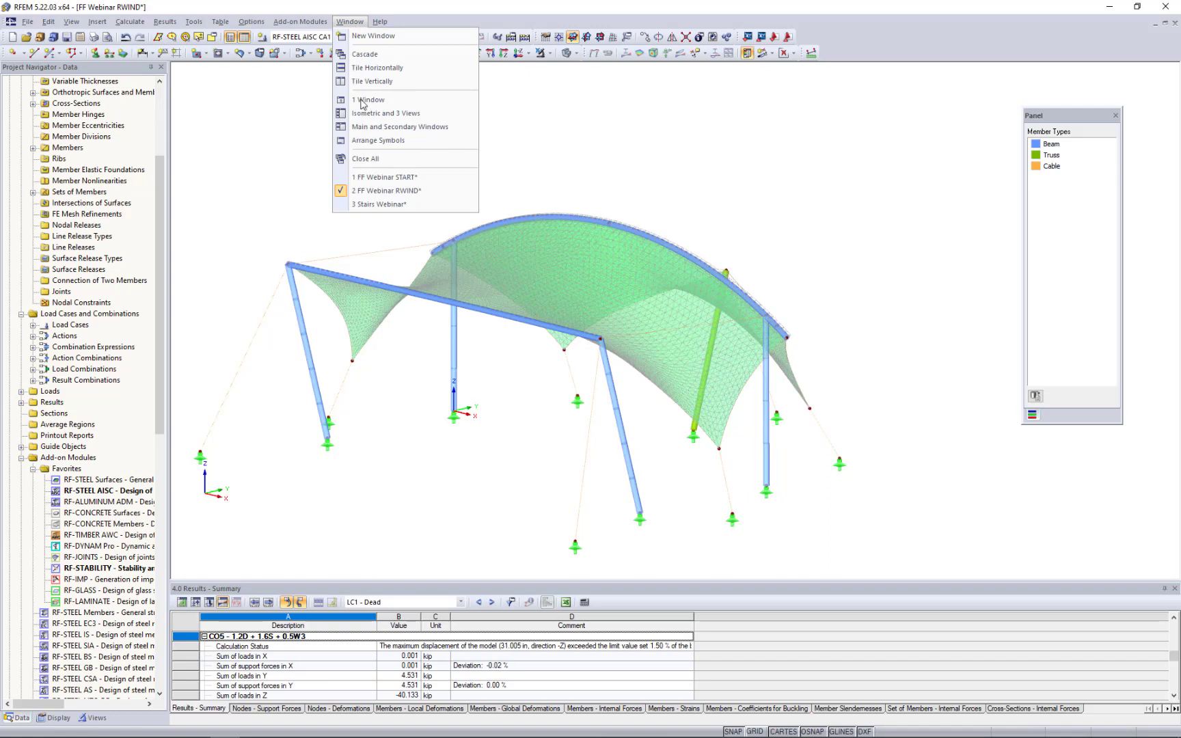
click(374, 204)
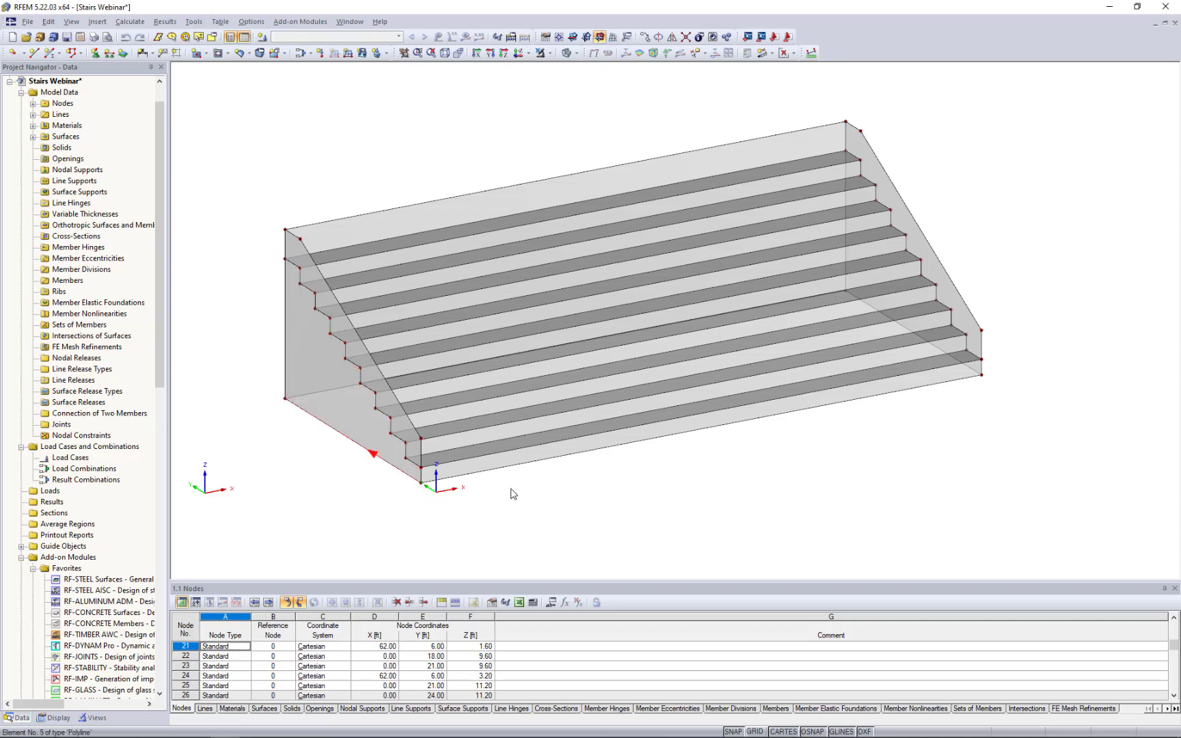
click(810, 54)
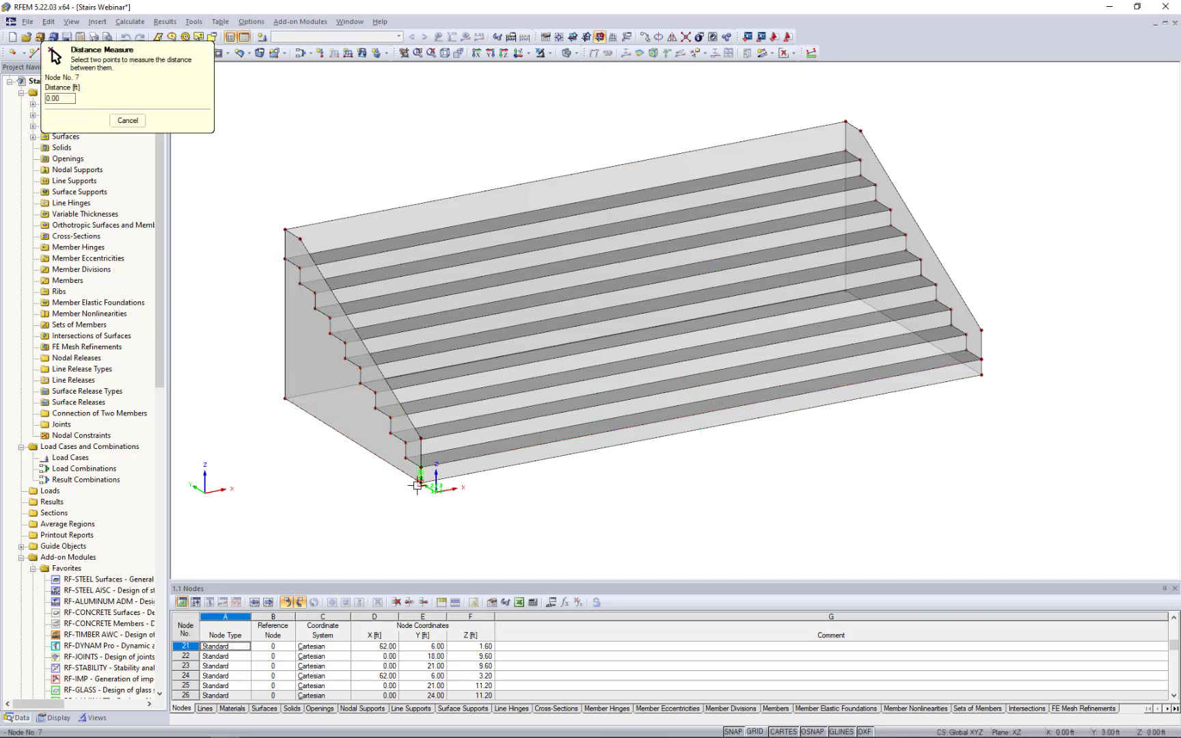
click(981, 376)
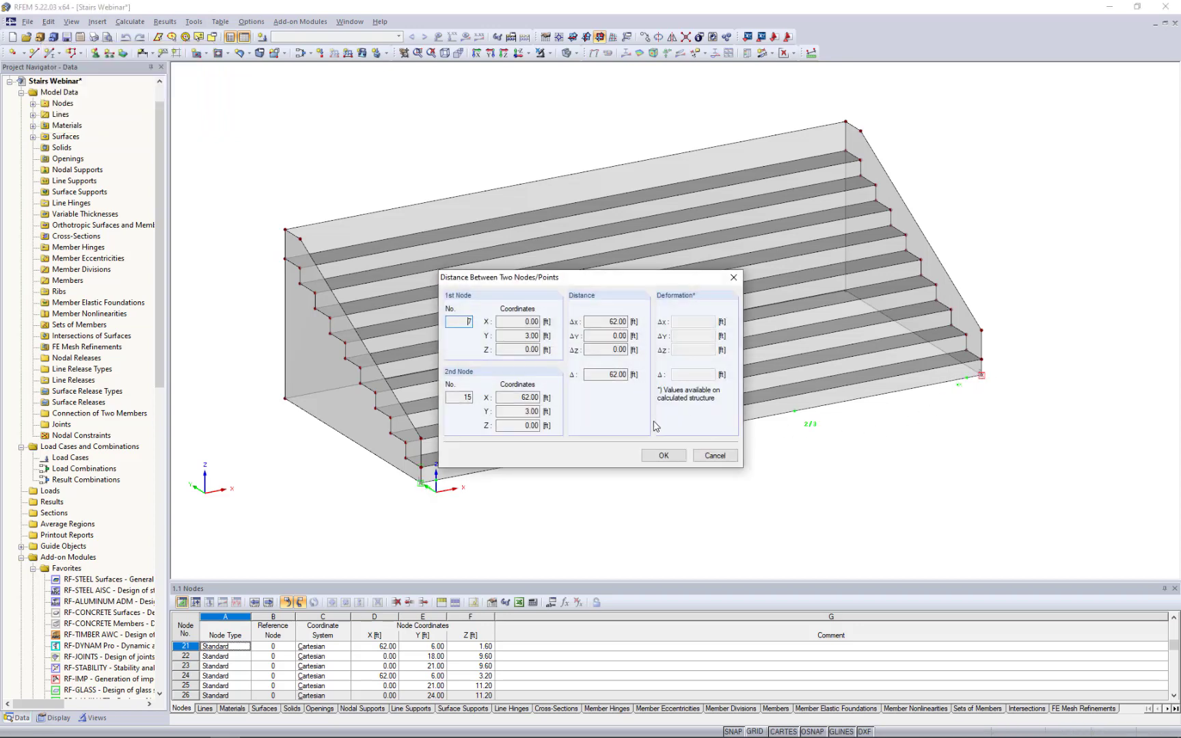
click(715, 456)
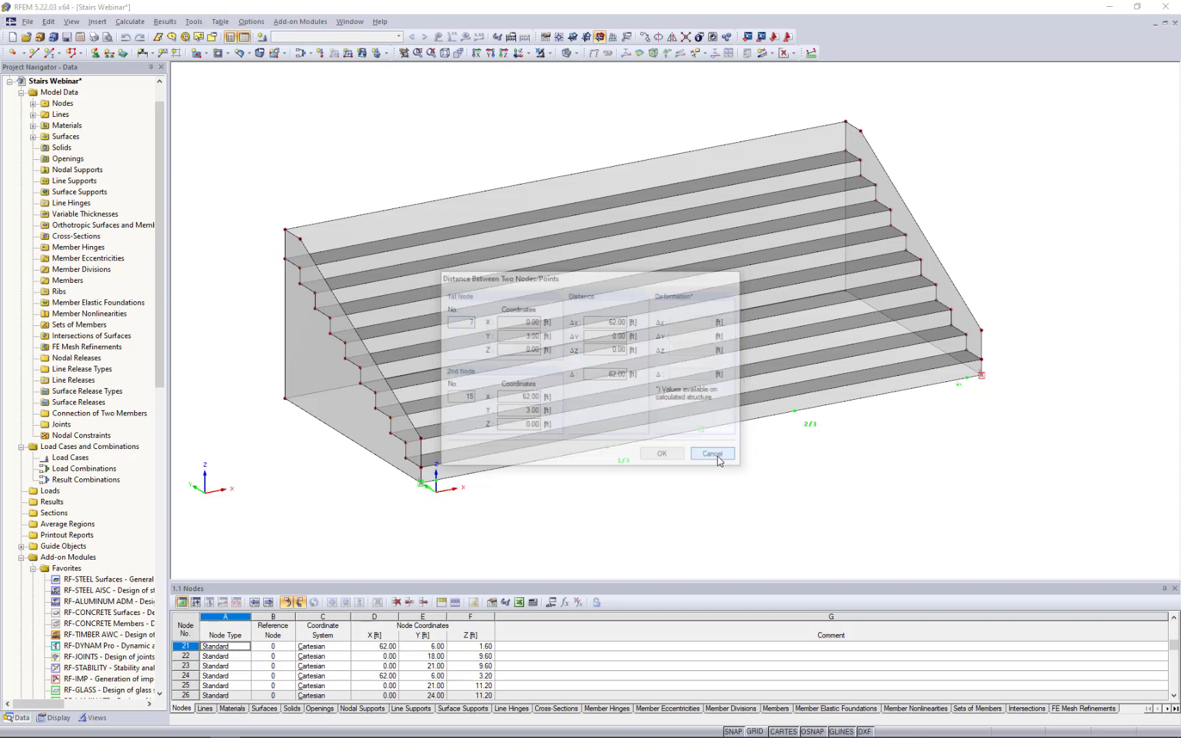
Measure the full height of the stairs' rear vertical edge.
click(811, 53)
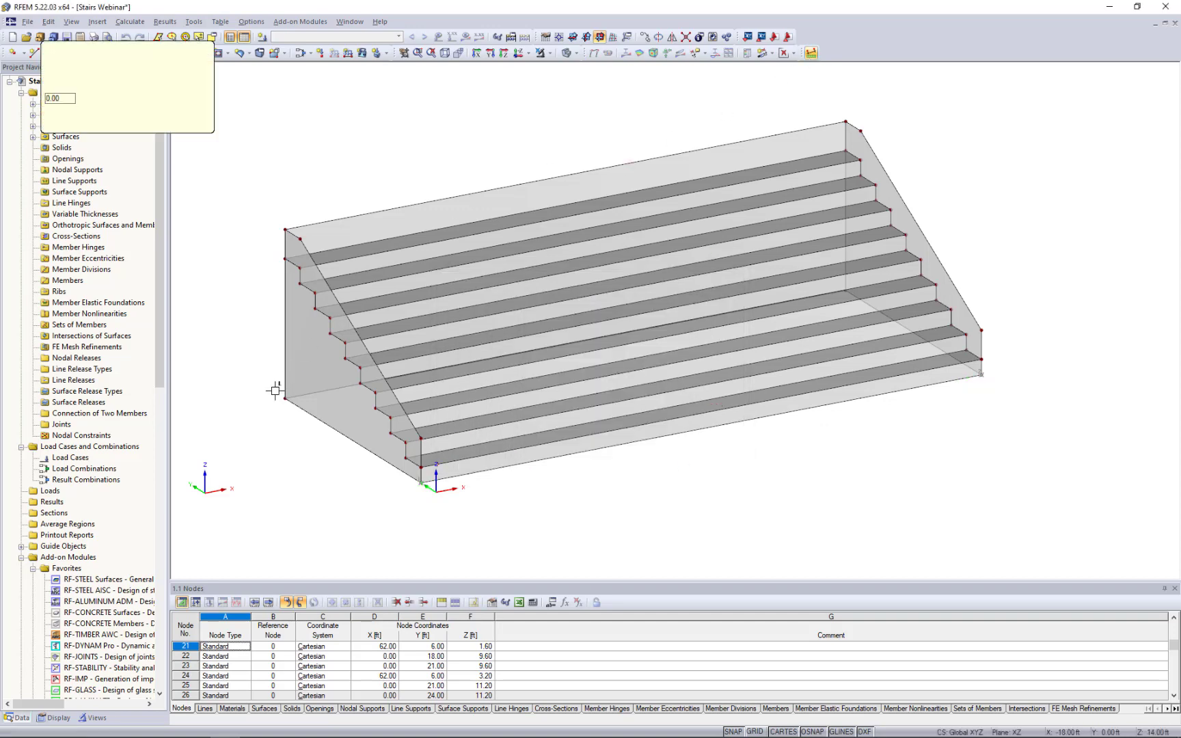
click(282, 402)
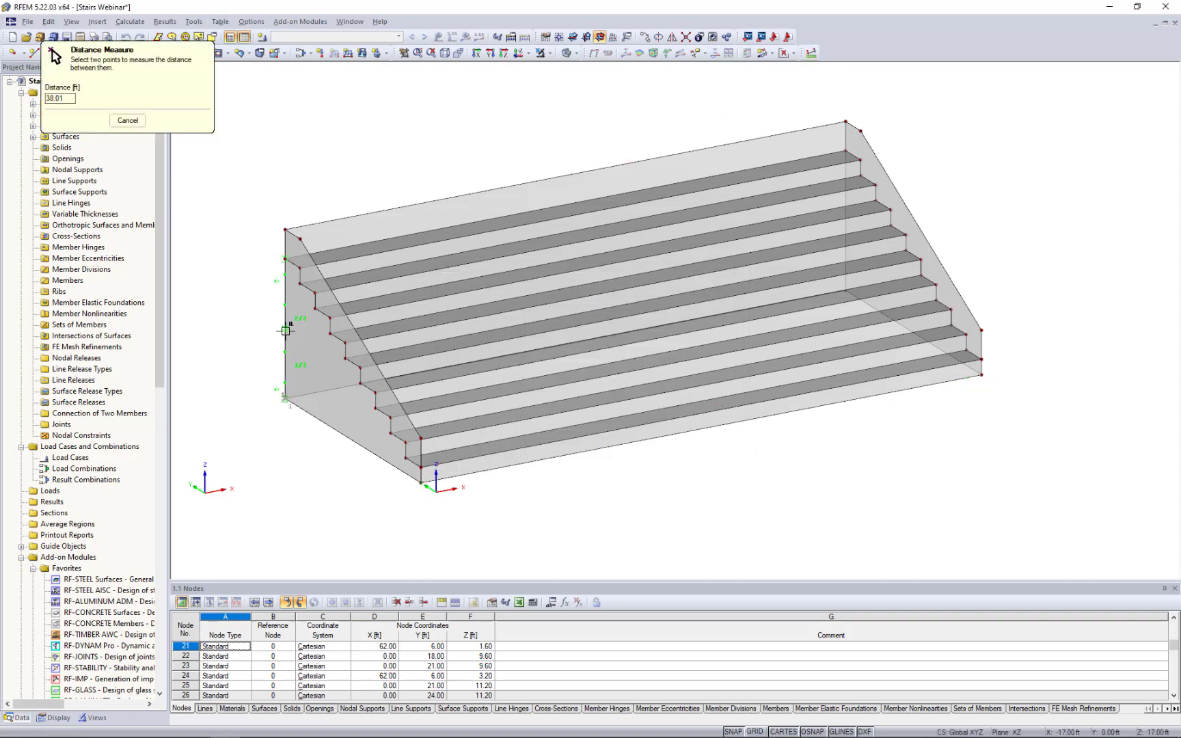
click(283, 228)
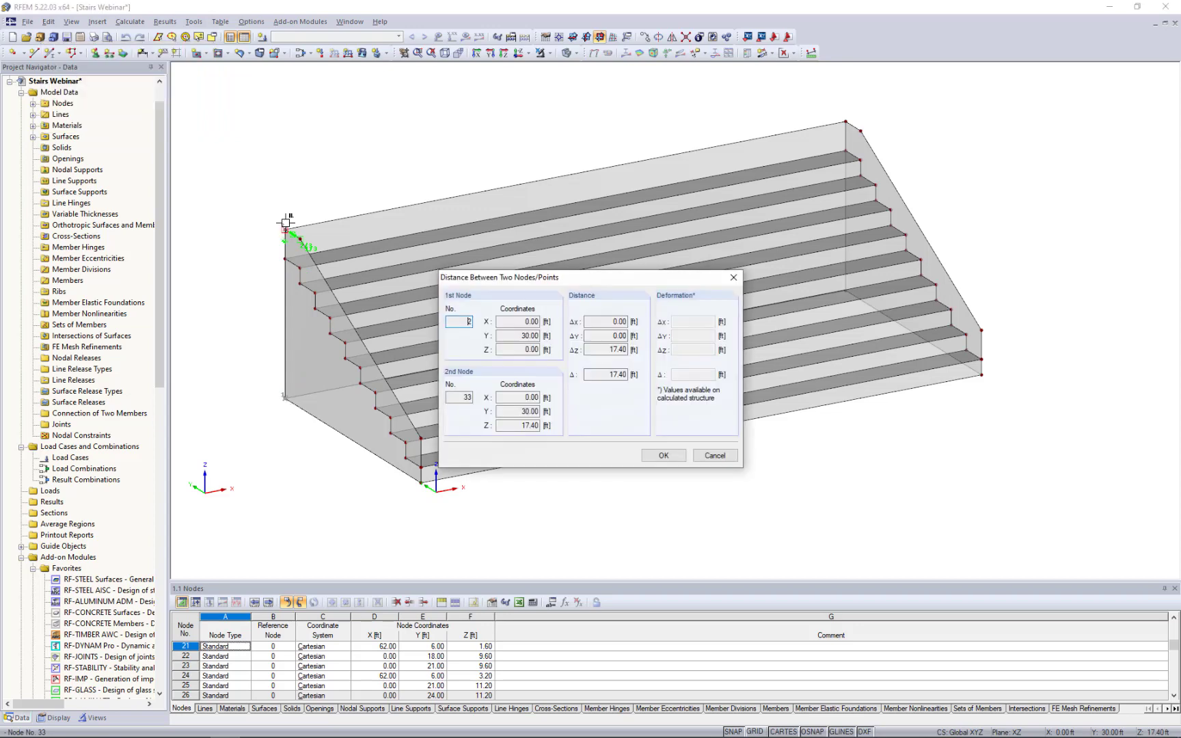
click(716, 456)
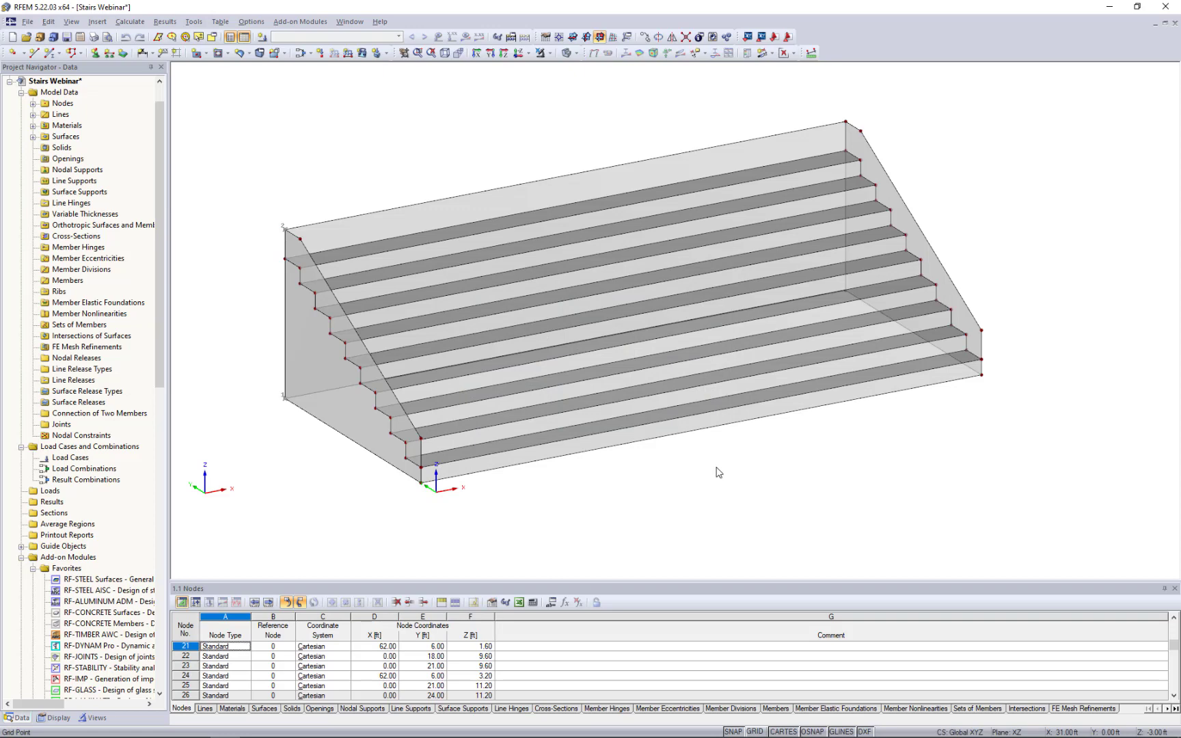
Review the direct export of the stairs model as RWIND Simulation data (*.vtp), leaving without saving a file.
click(27, 22)
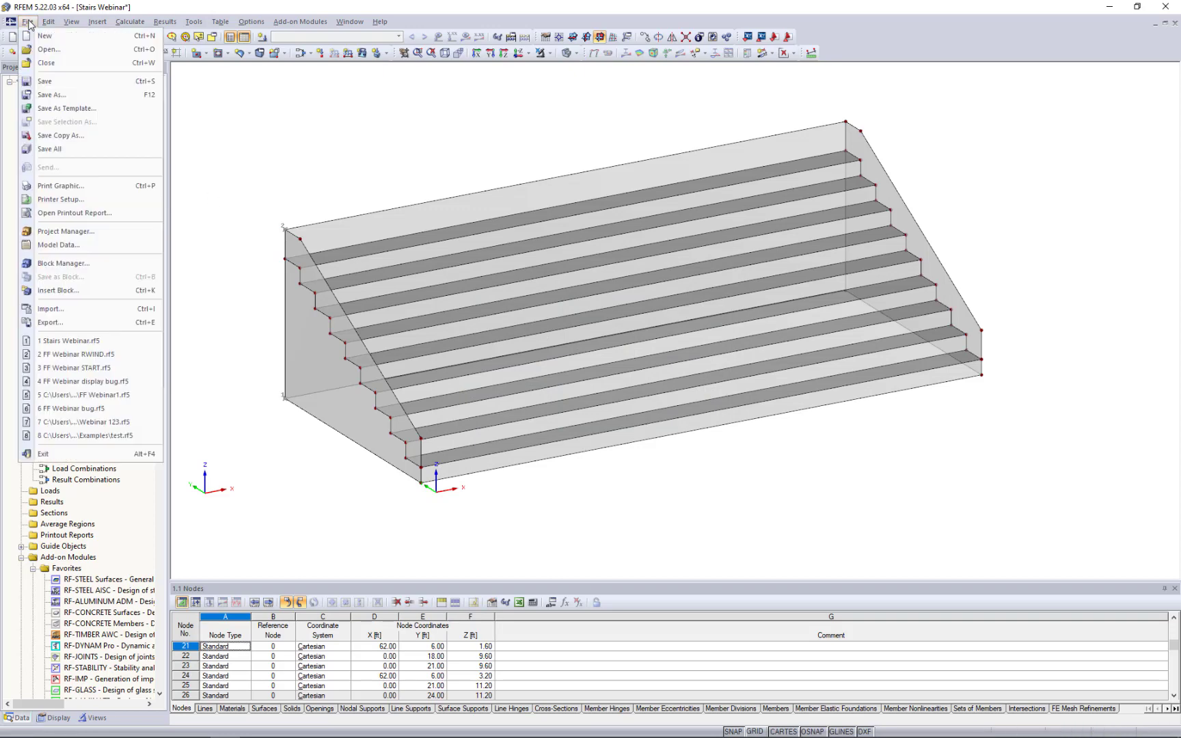
click(74, 322)
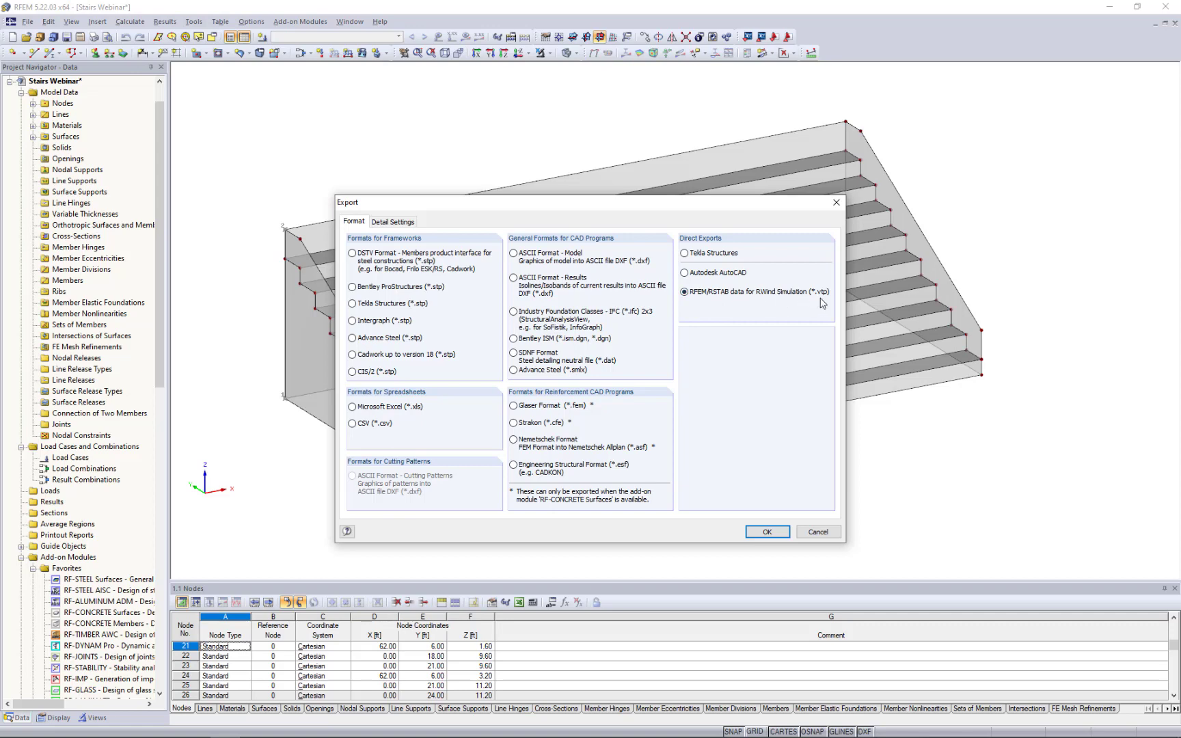
click(766, 531)
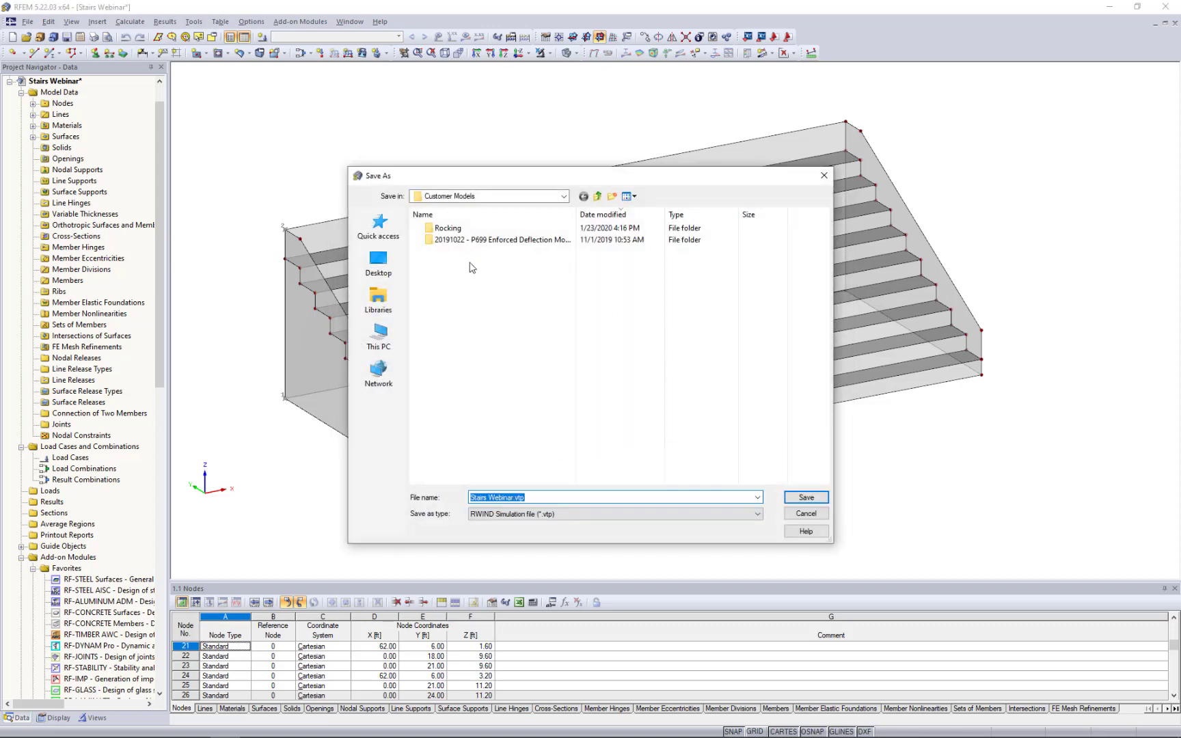
click(811, 517)
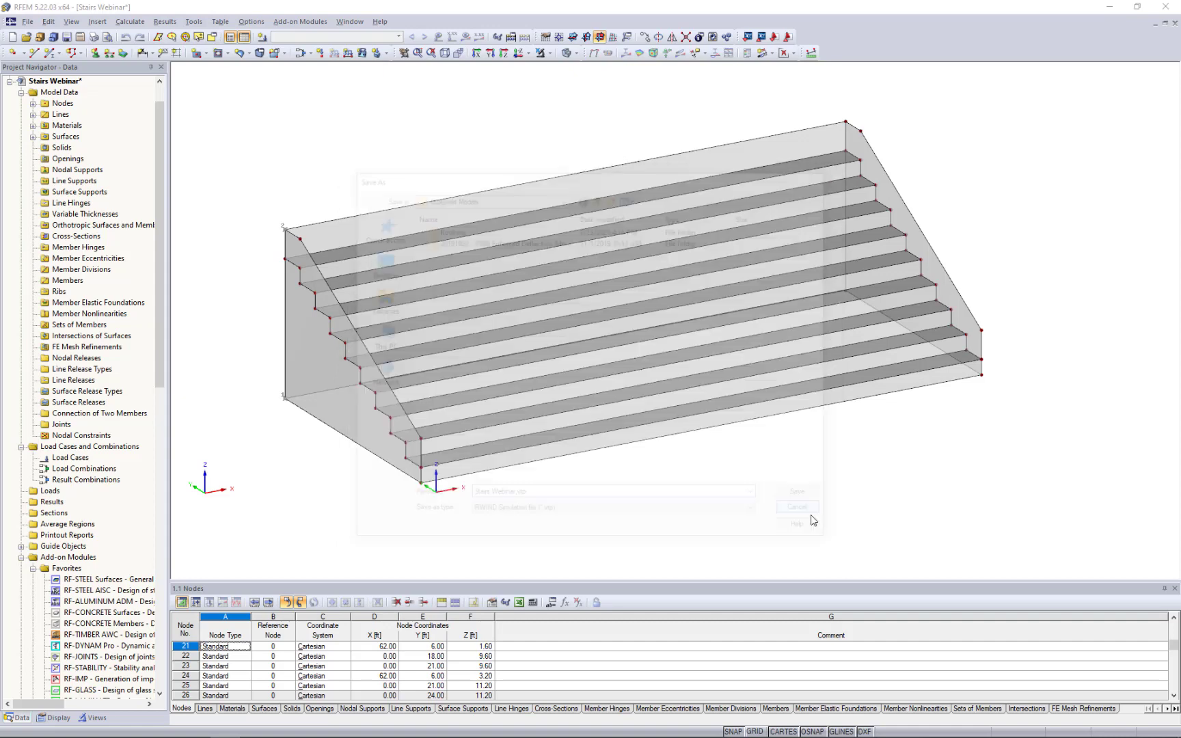
Return to the FF Webinar RWIND model and open its settings for simulating and generating wind loads.
click(350, 22)
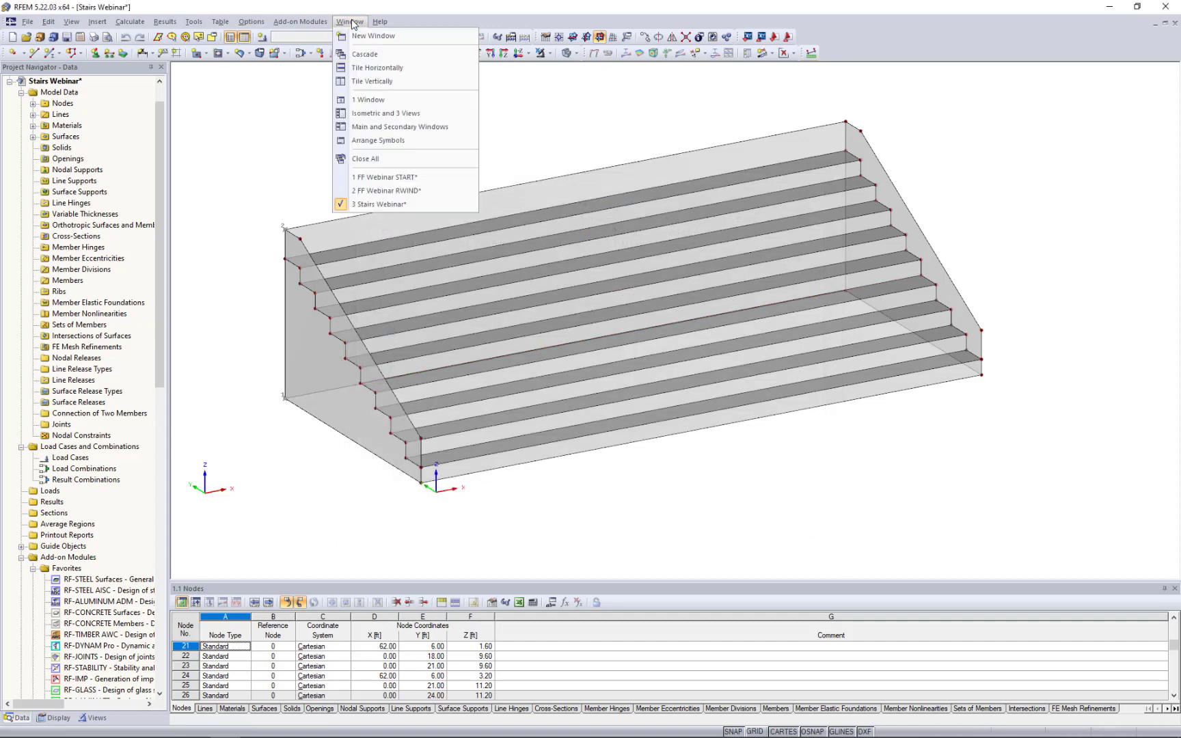
click(366, 171)
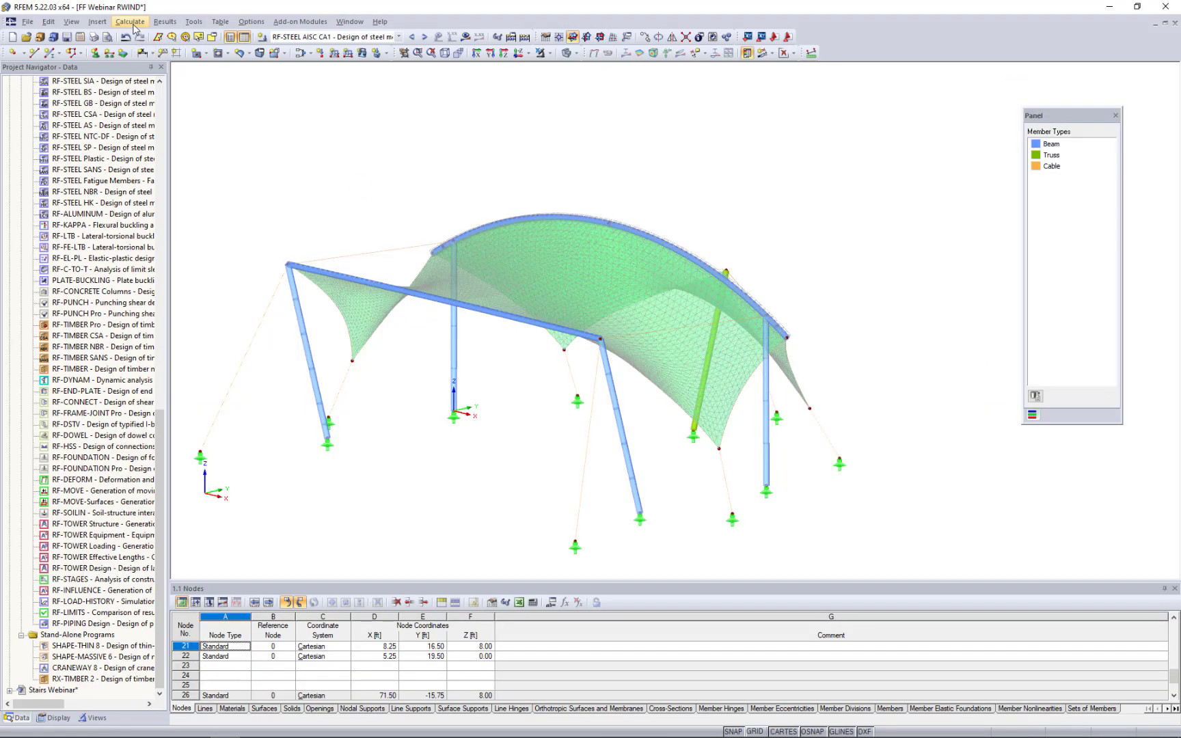
click(130, 21)
click(160, 140)
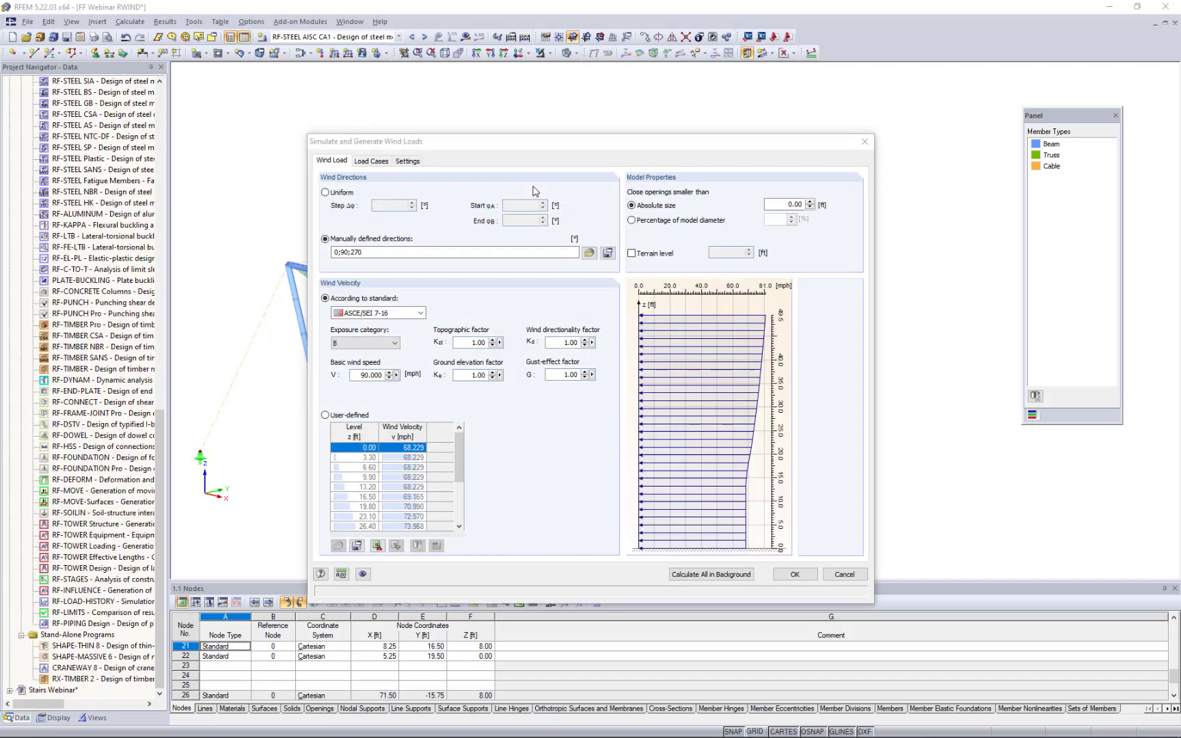
Open load case LC5 (Wind 270°) in RWIND Simulation, declining recovery of the backup project.
click(382, 163)
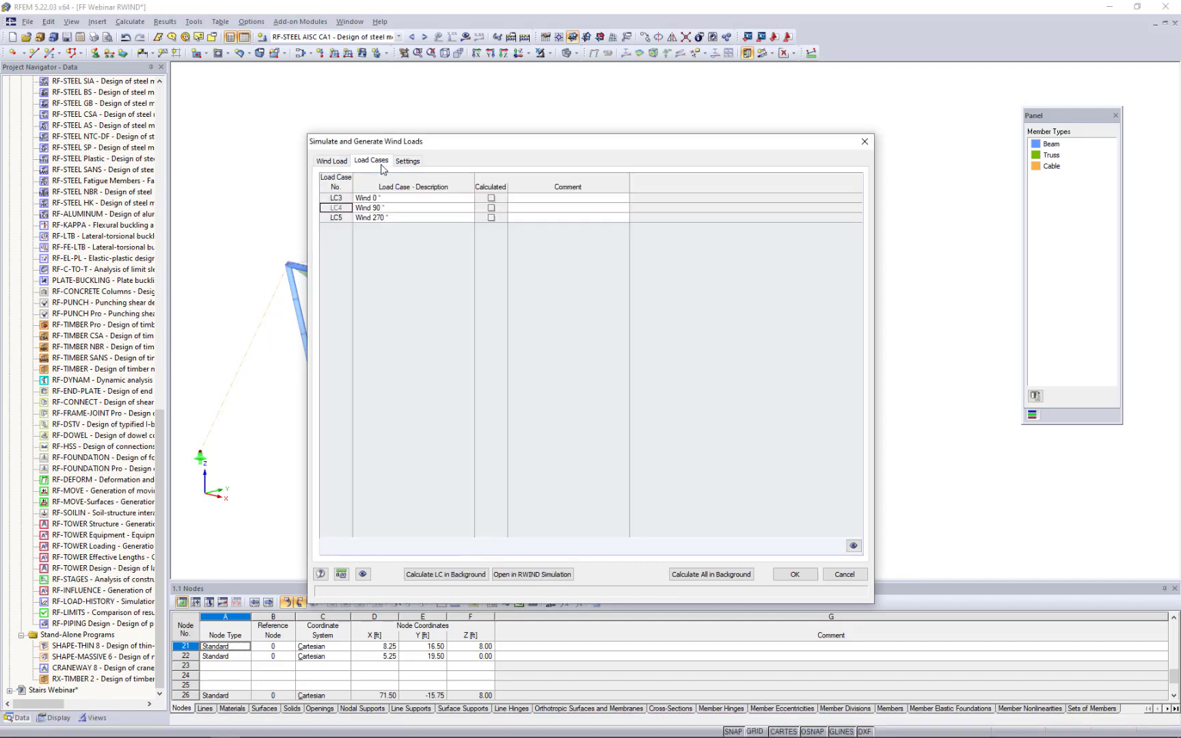
click(409, 218)
click(511, 576)
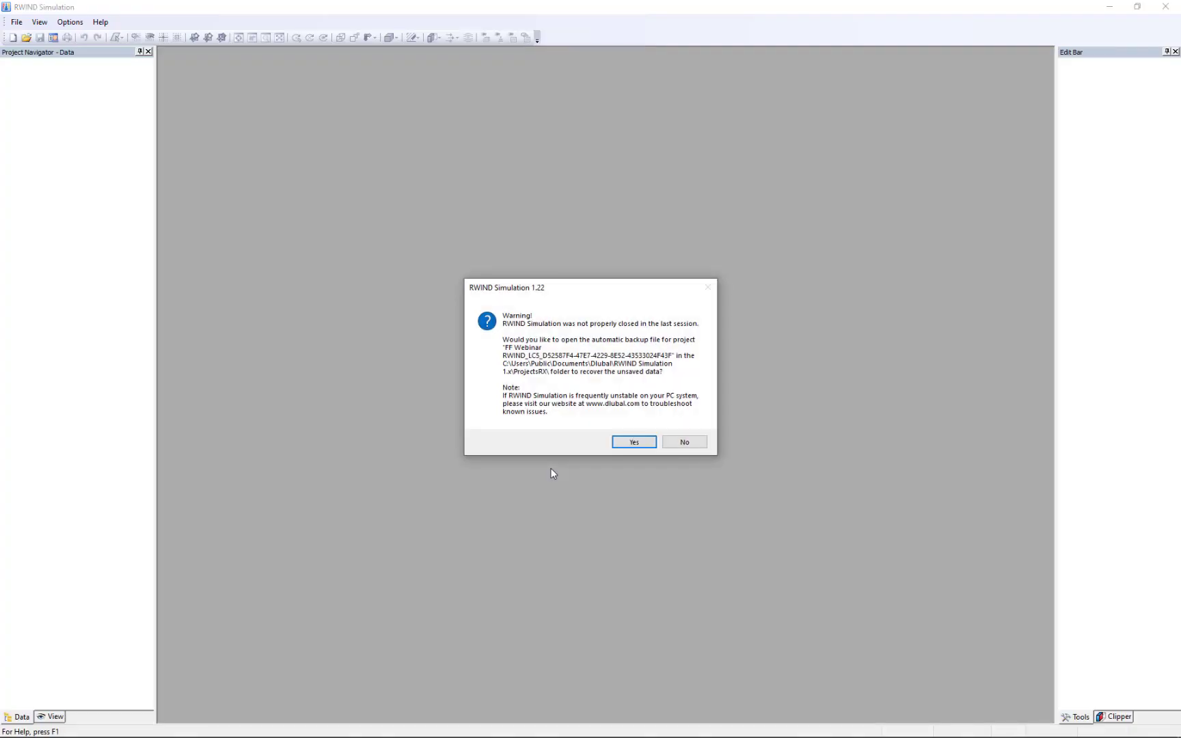
click(680, 443)
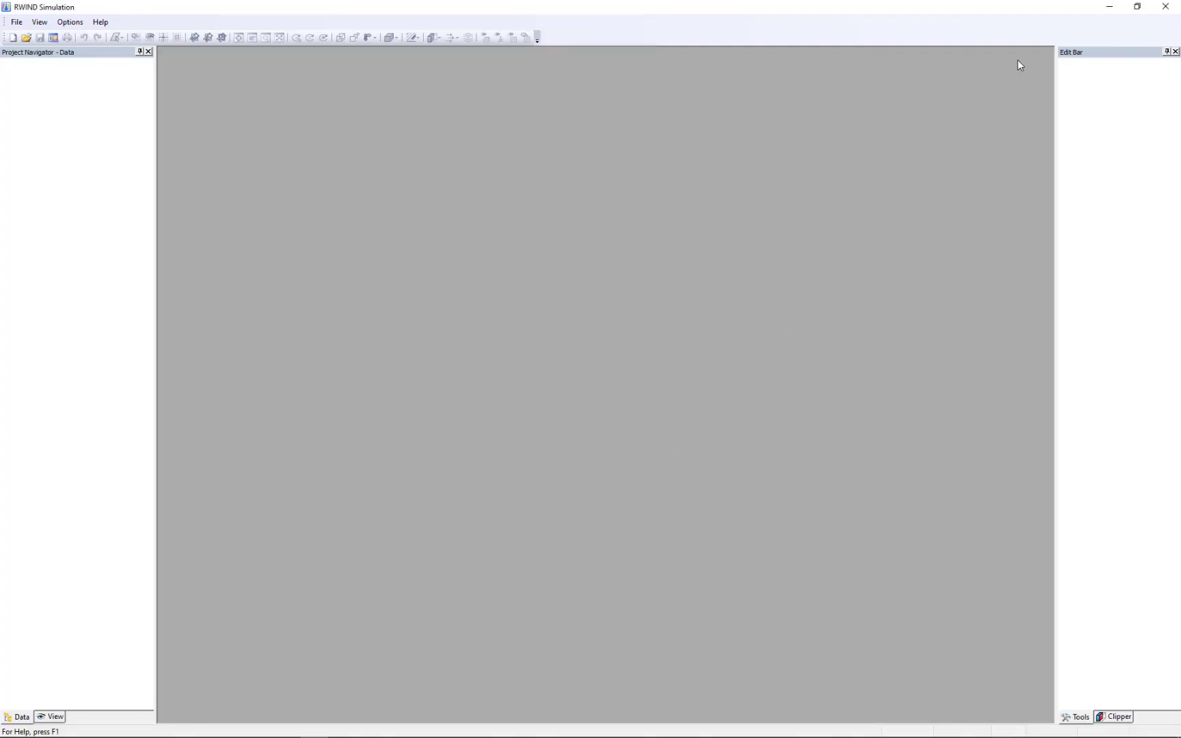
click(1166, 6)
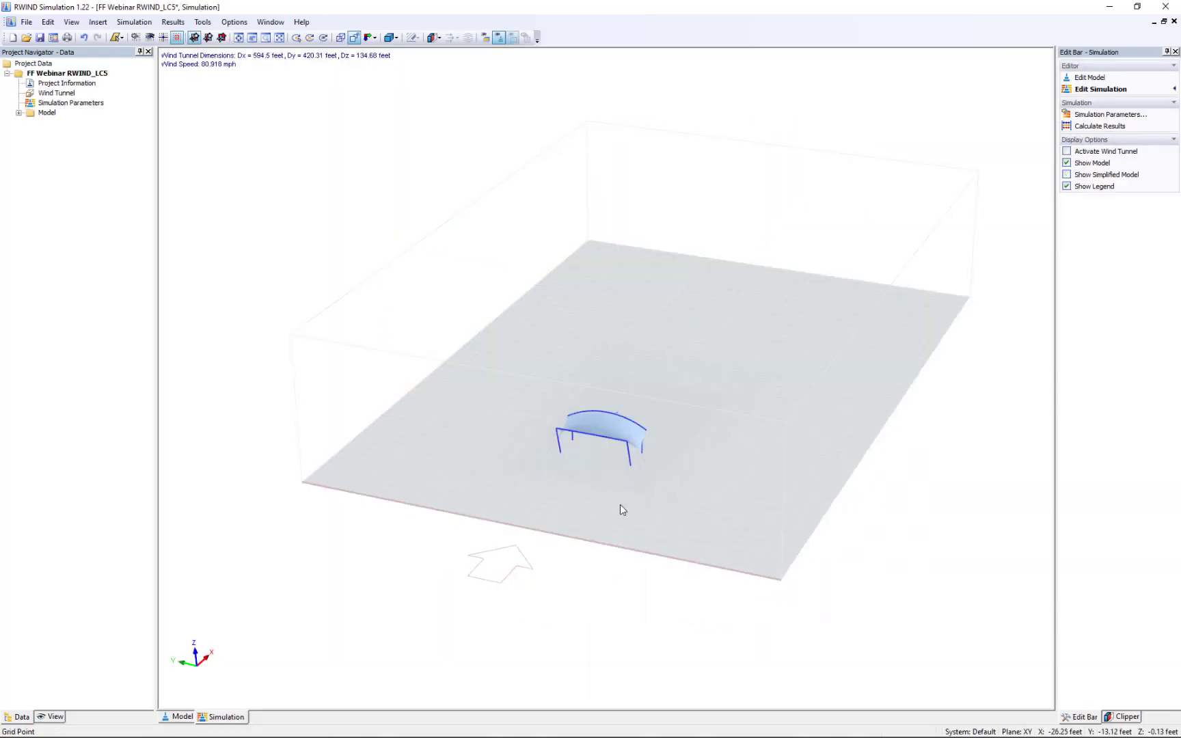
Import Stairs Webinar.vtp into the wind tunnel project, keeping the move-to-origin and wind tunnel adjustment options.
ctrl+middle_drag(667, 519, 592, 469)
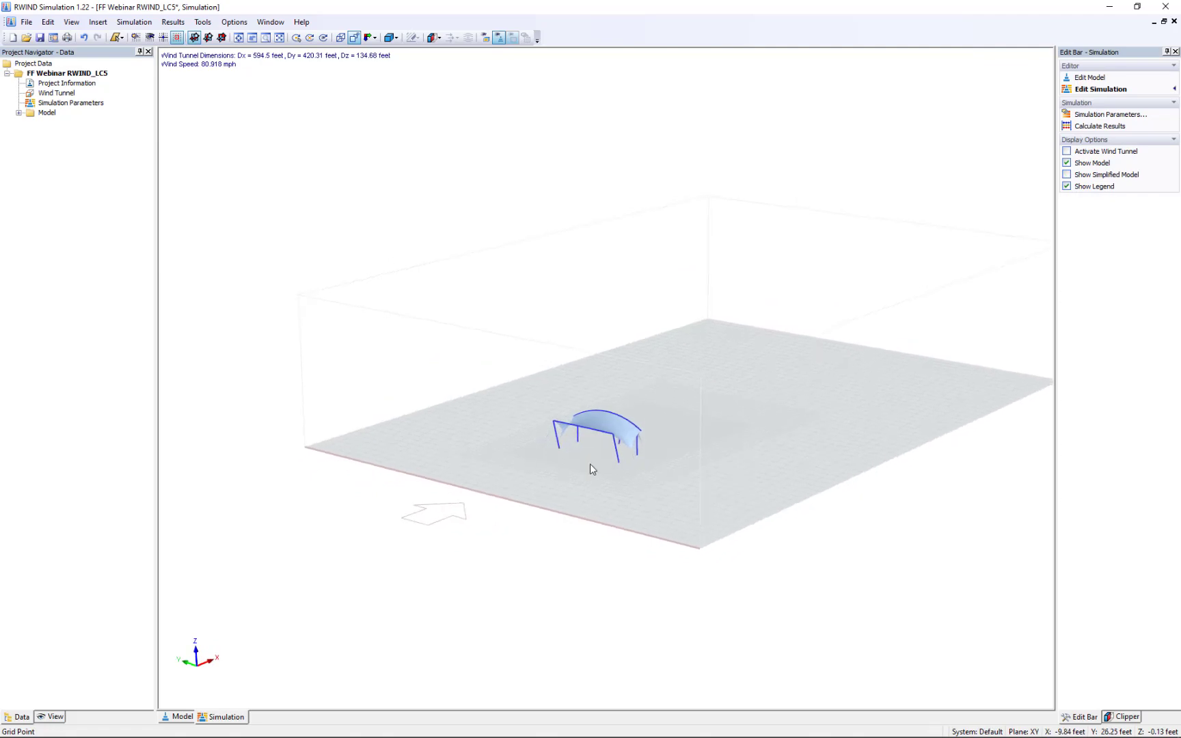
scroll(592, 469, up, 5)
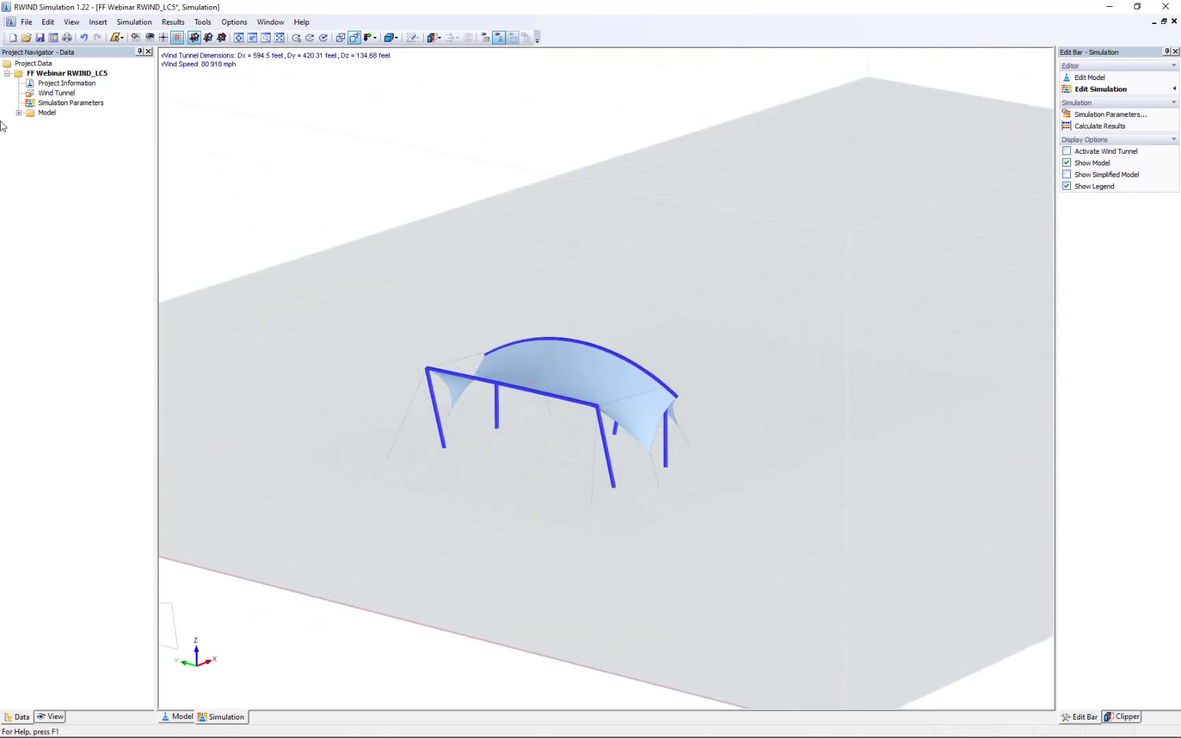
right_click(49, 113)
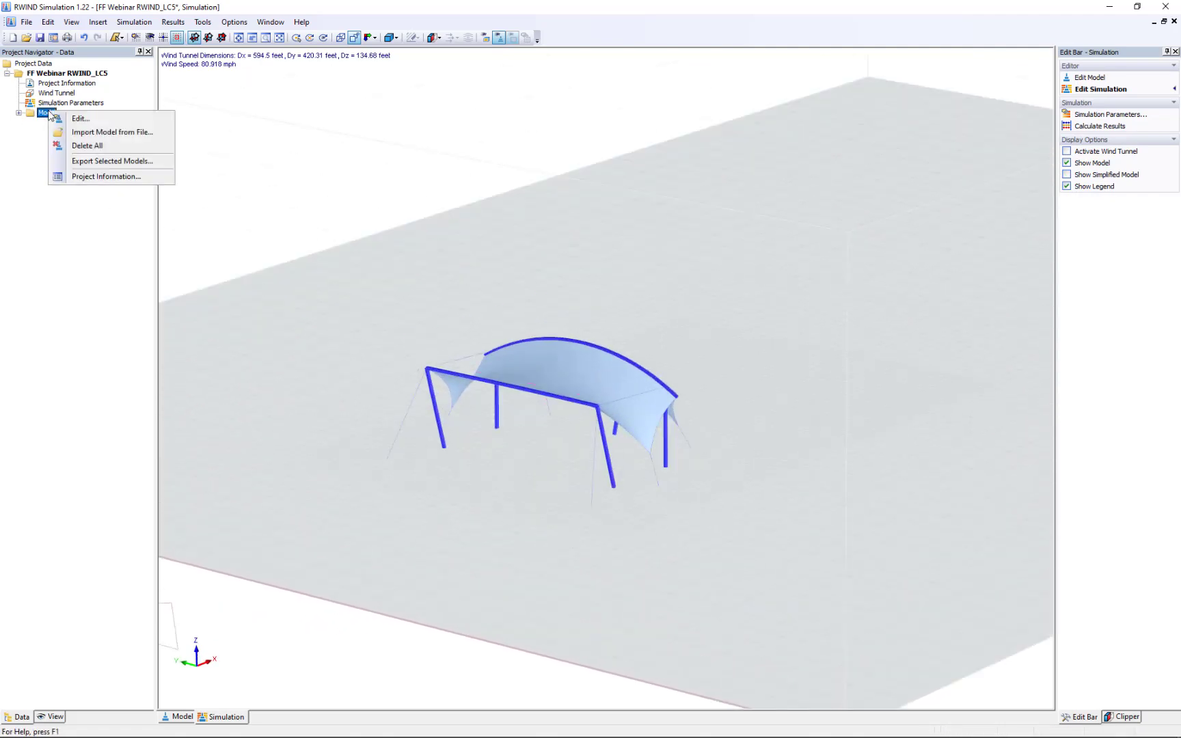
click(100, 134)
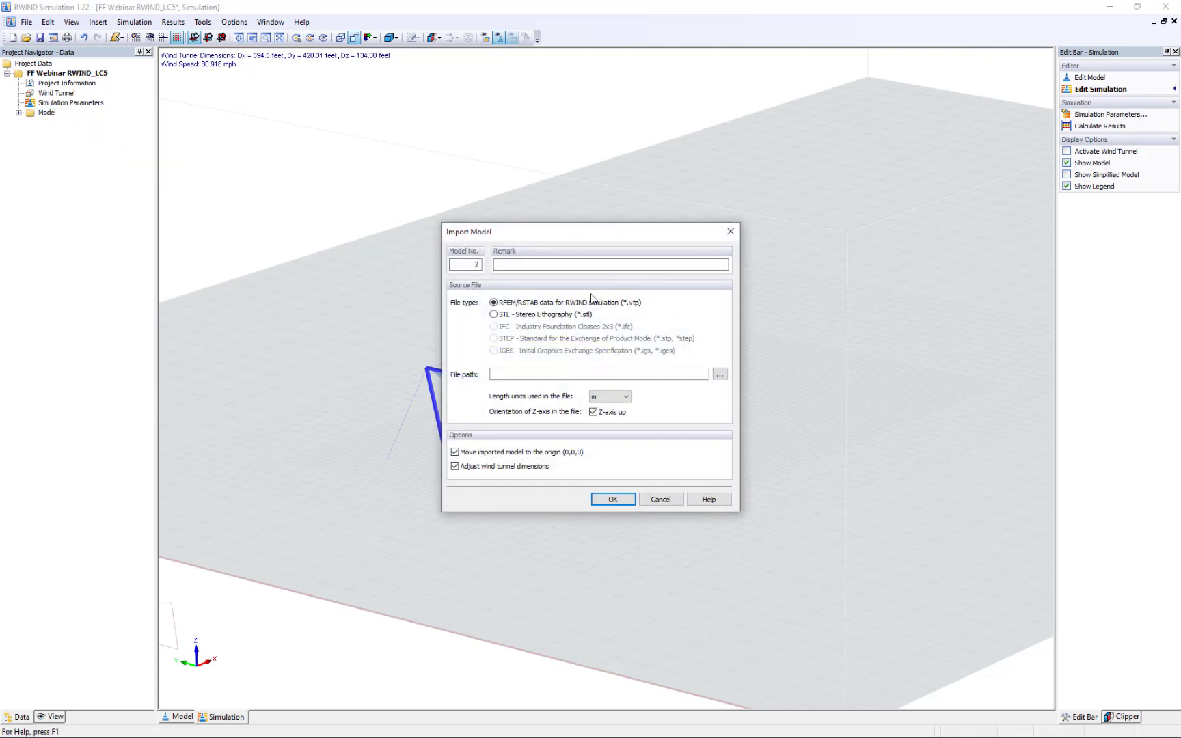
click(720, 375)
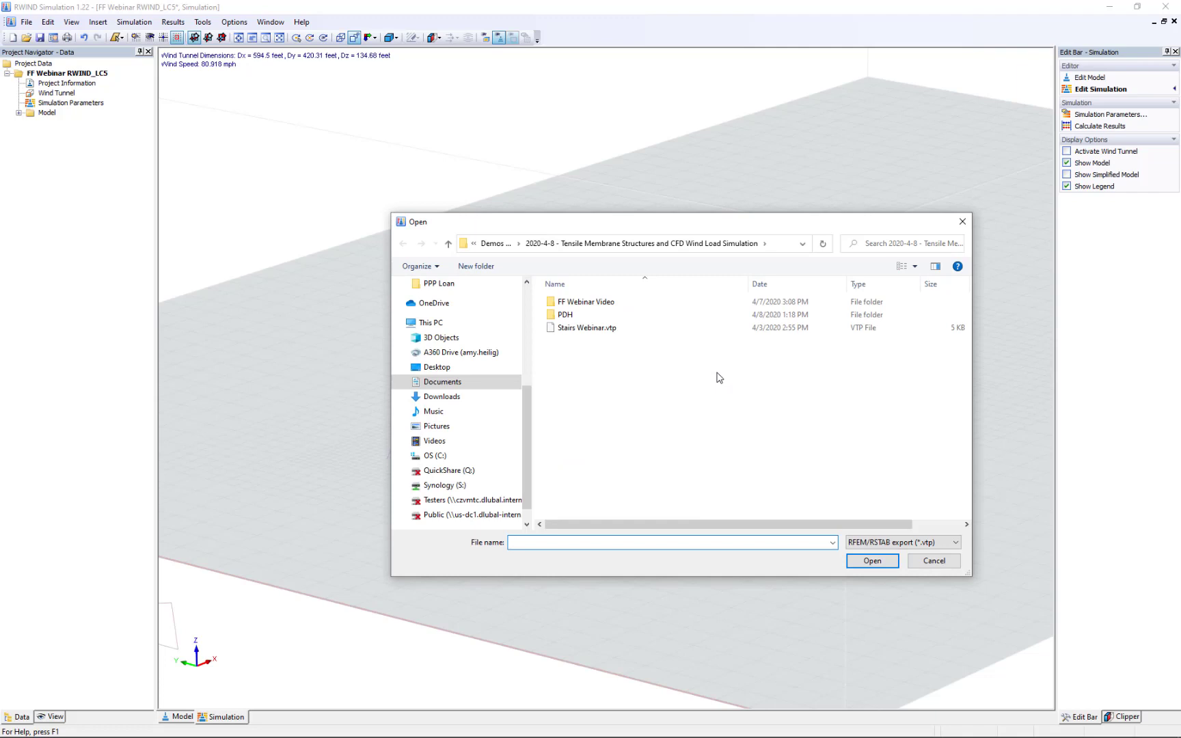
click(598, 334)
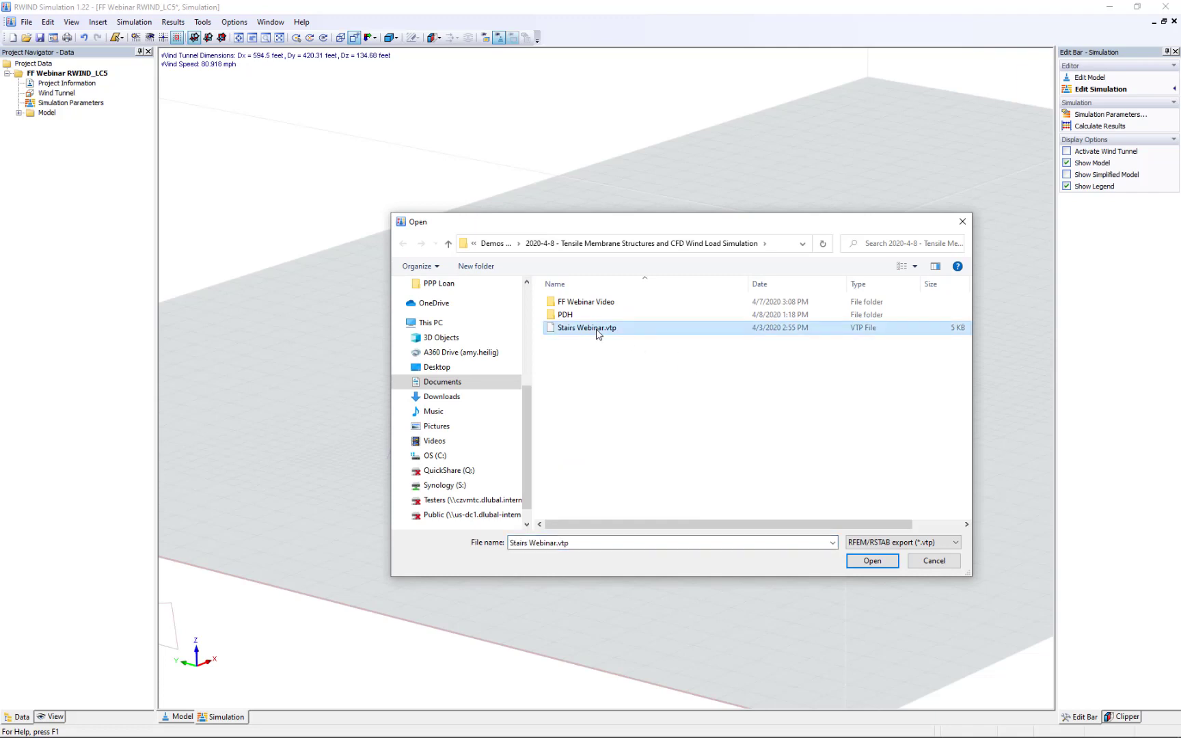
click(864, 559)
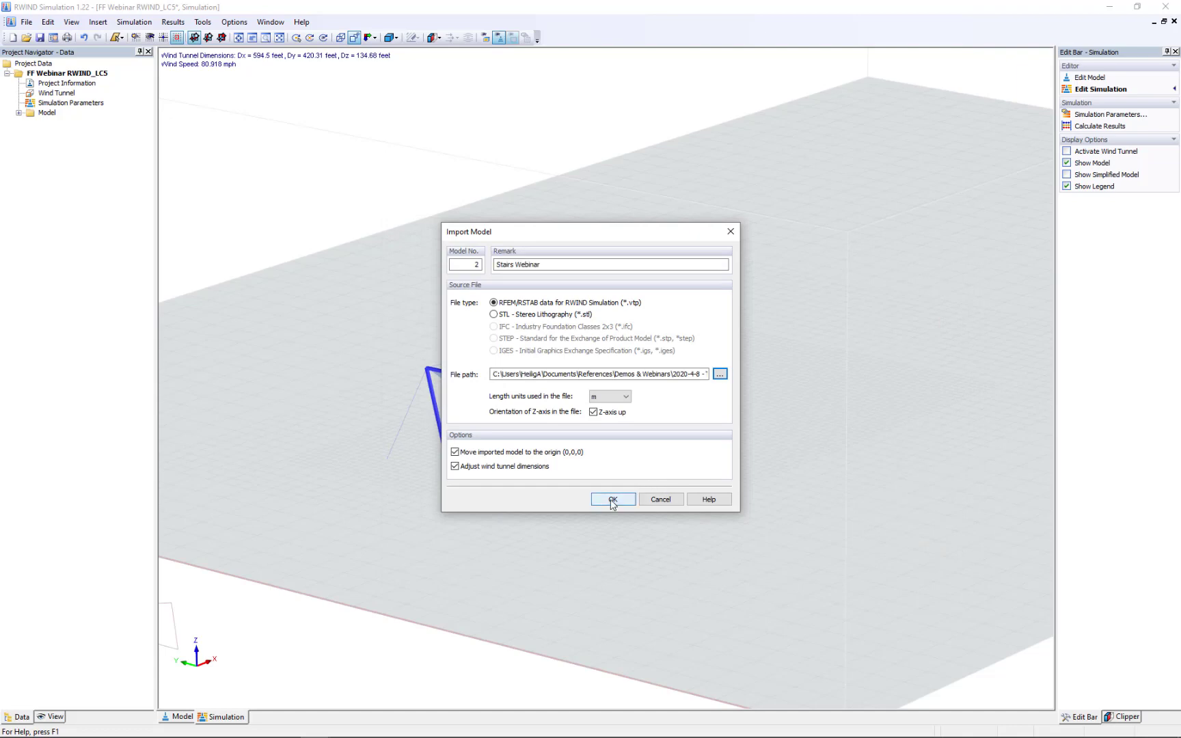
click(612, 499)
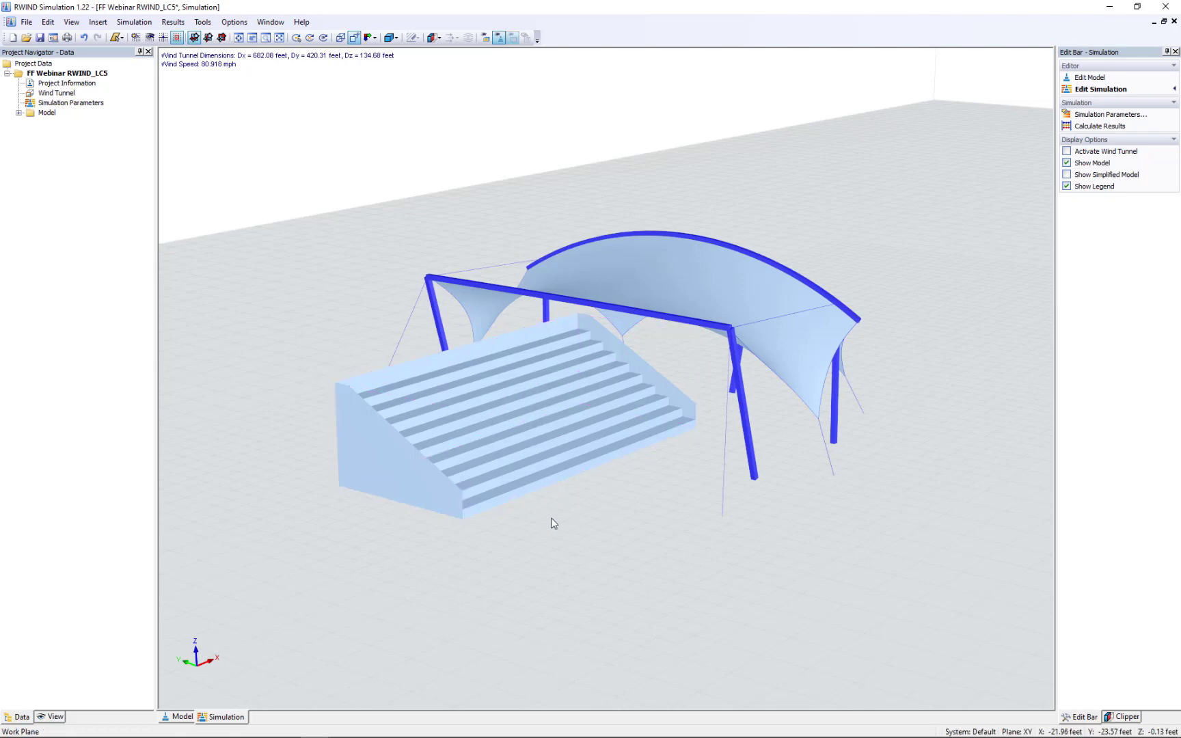
Review the general and position settings of the Stairs Webinar model, leaving without changes.
double_click(553, 442)
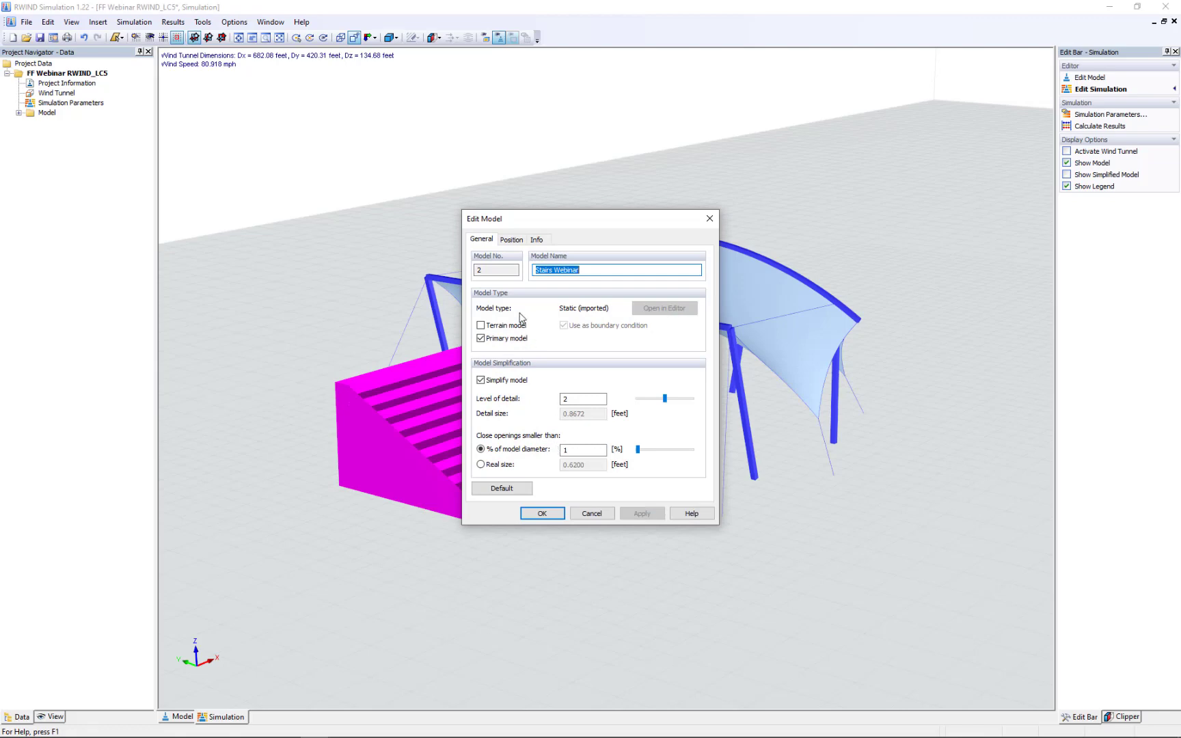
click(506, 242)
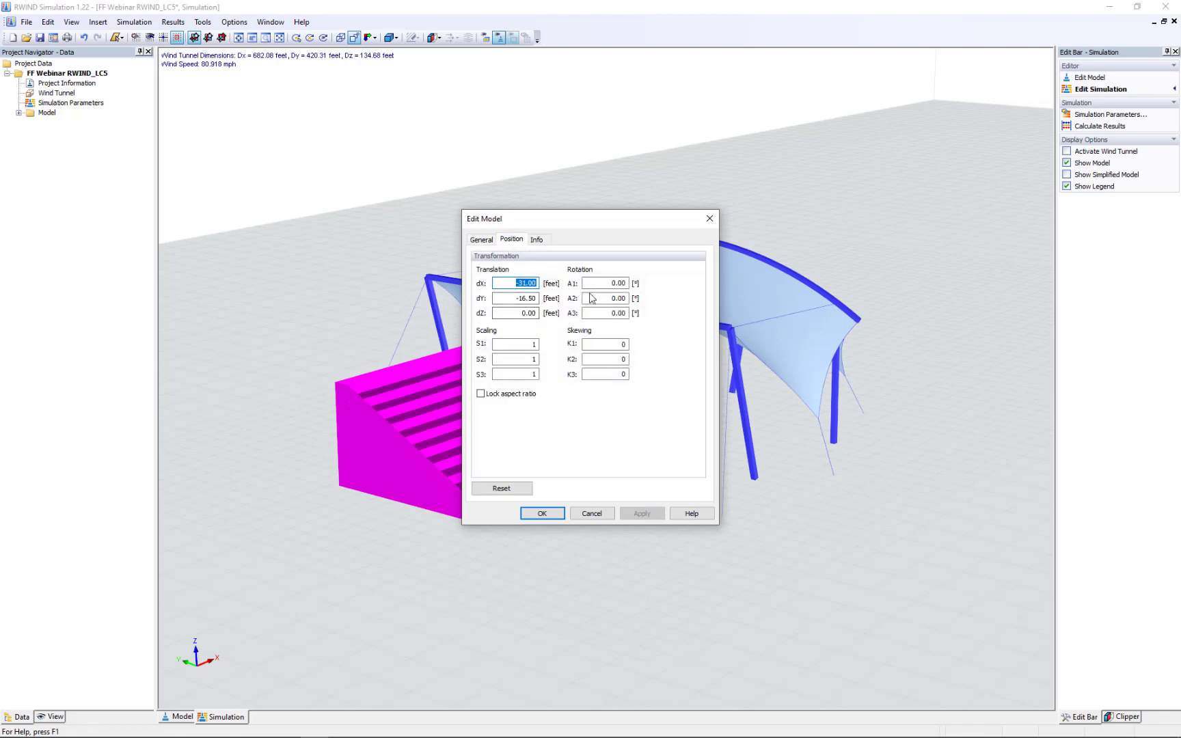
click(601, 518)
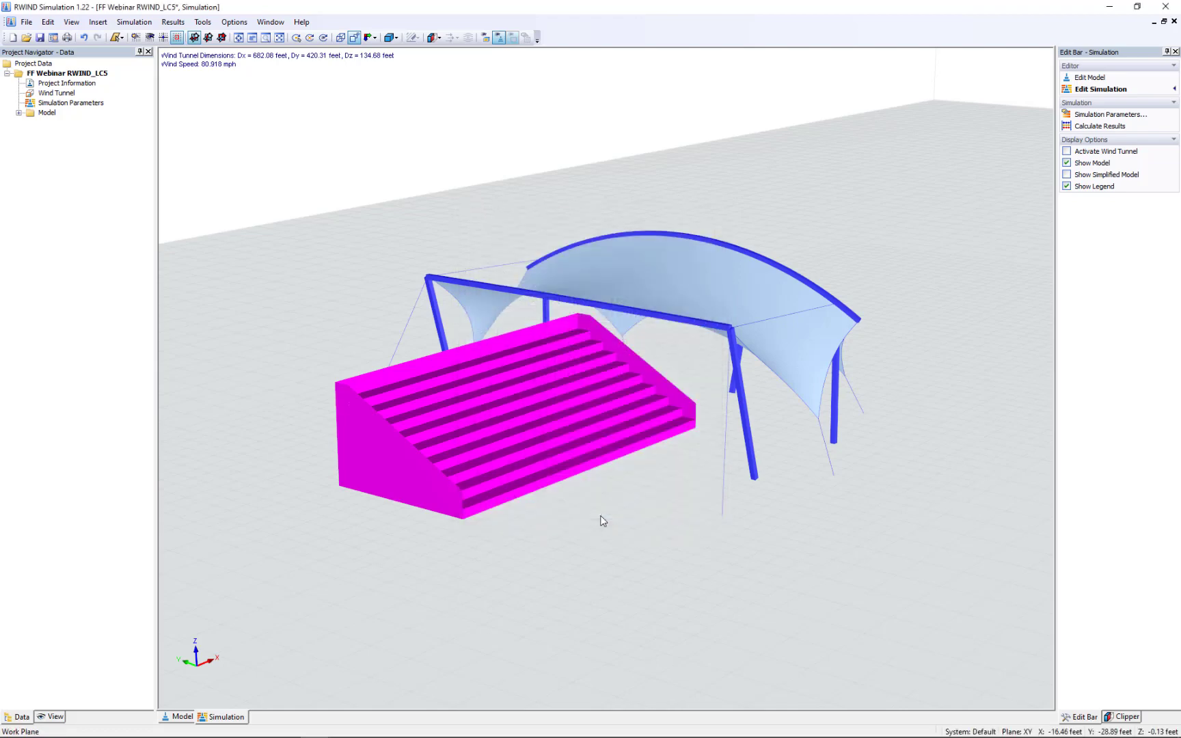
Manipulate the stairs model: rotate it -90° about A3 and move it under the canopy to about pX 30.28 ft, pY -4.92 ft.
right_click(572, 410)
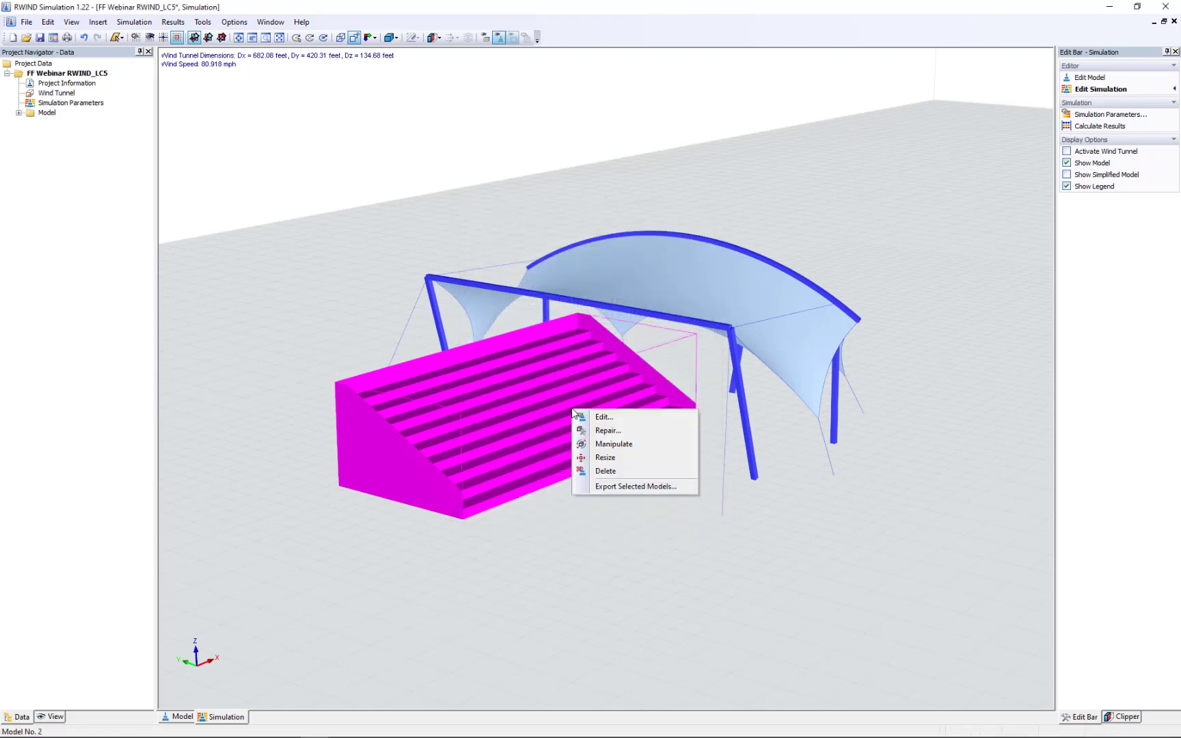
click(613, 444)
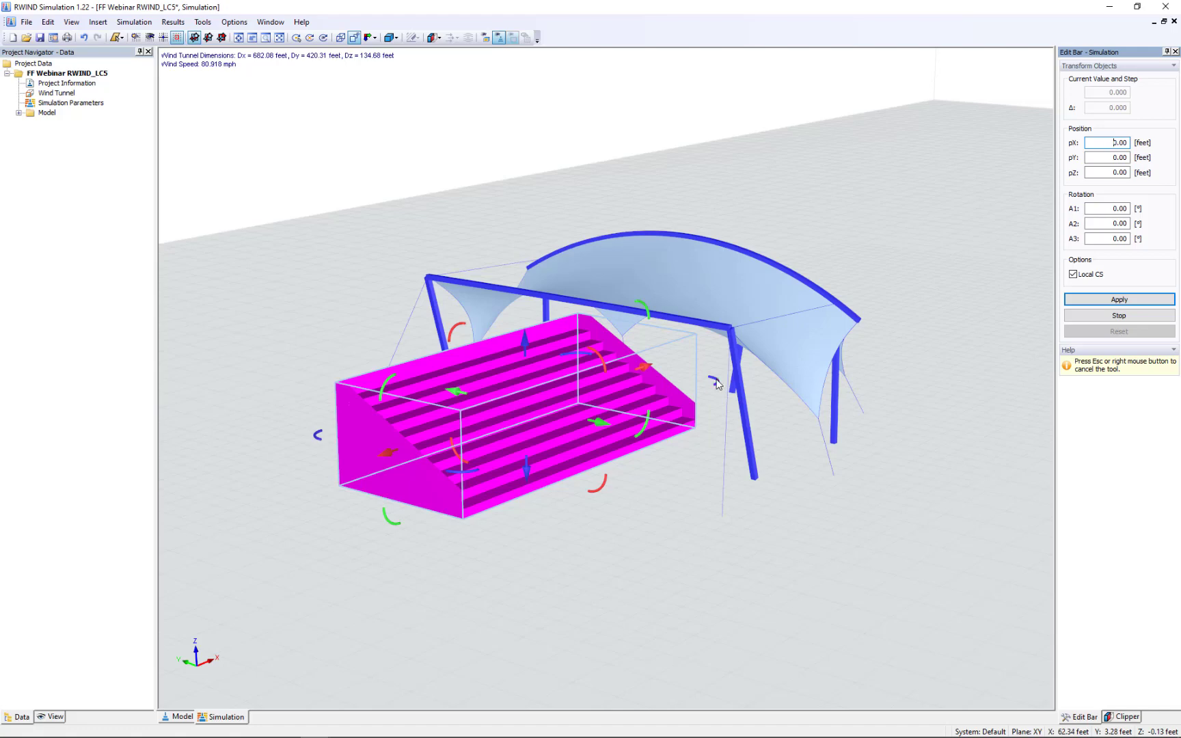
drag(716, 380, 670, 484)
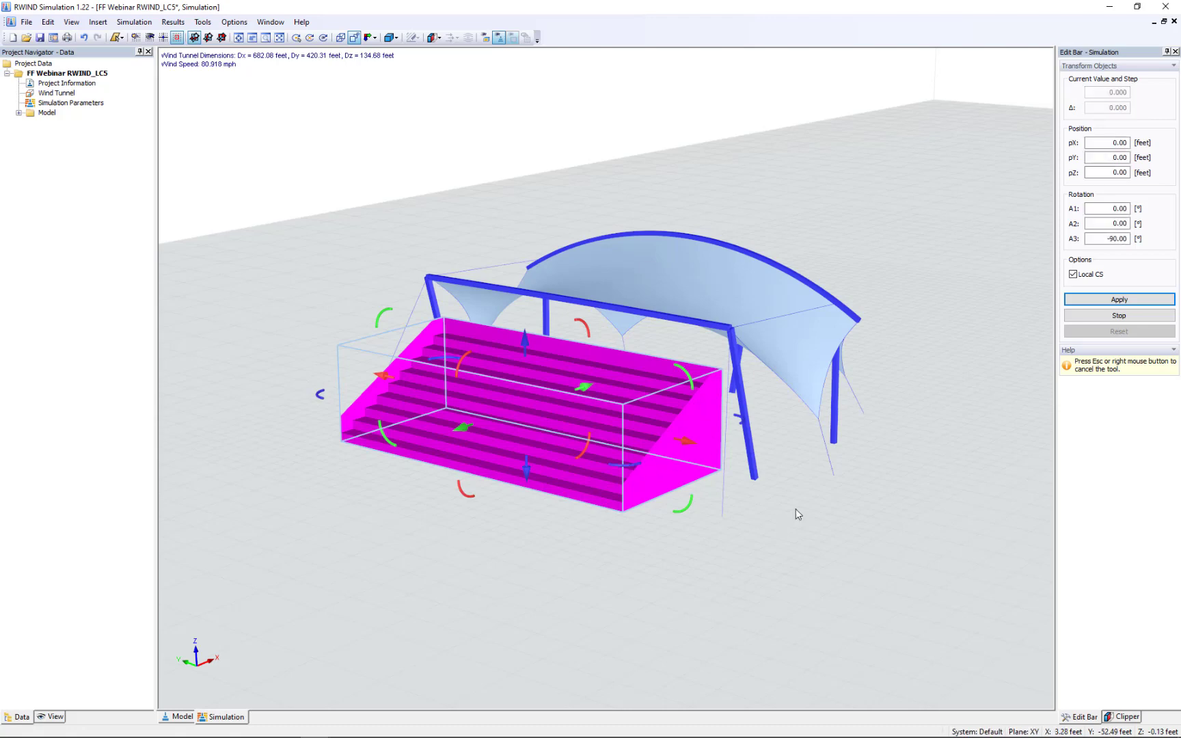
ctrl+middle_drag(795, 509, 675, 453)
drag(686, 448, 709, 466)
ctrl+middle_drag(800, 537, 448, 482)
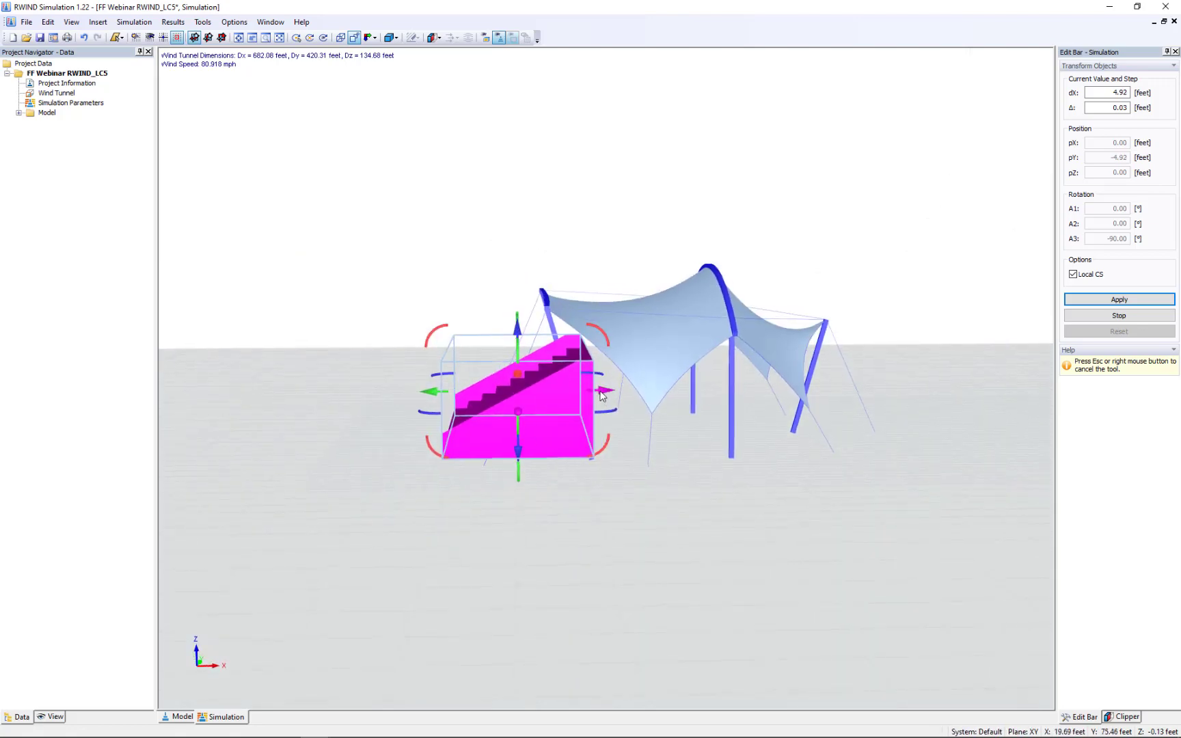
drag(604, 393, 751, 397)
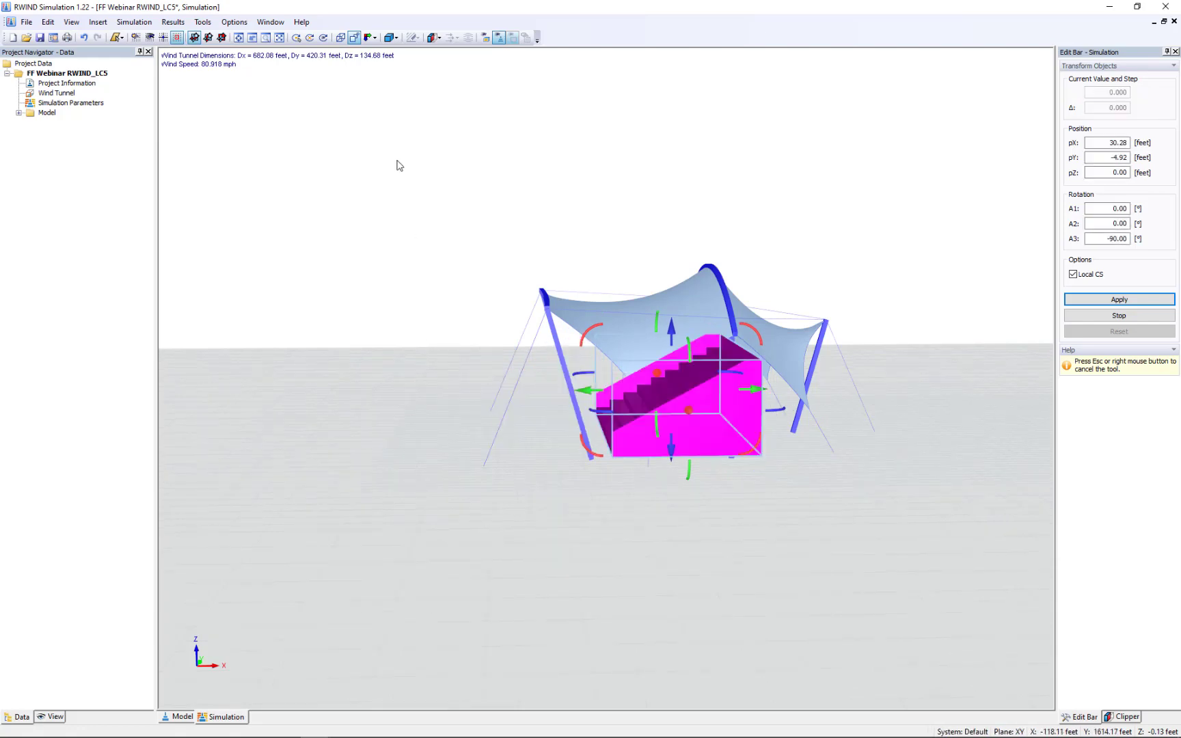
Centre the stairs between the front columns in the X-direction view, at about pY -5.61 ft, and finish the manipulation.
click(369, 39)
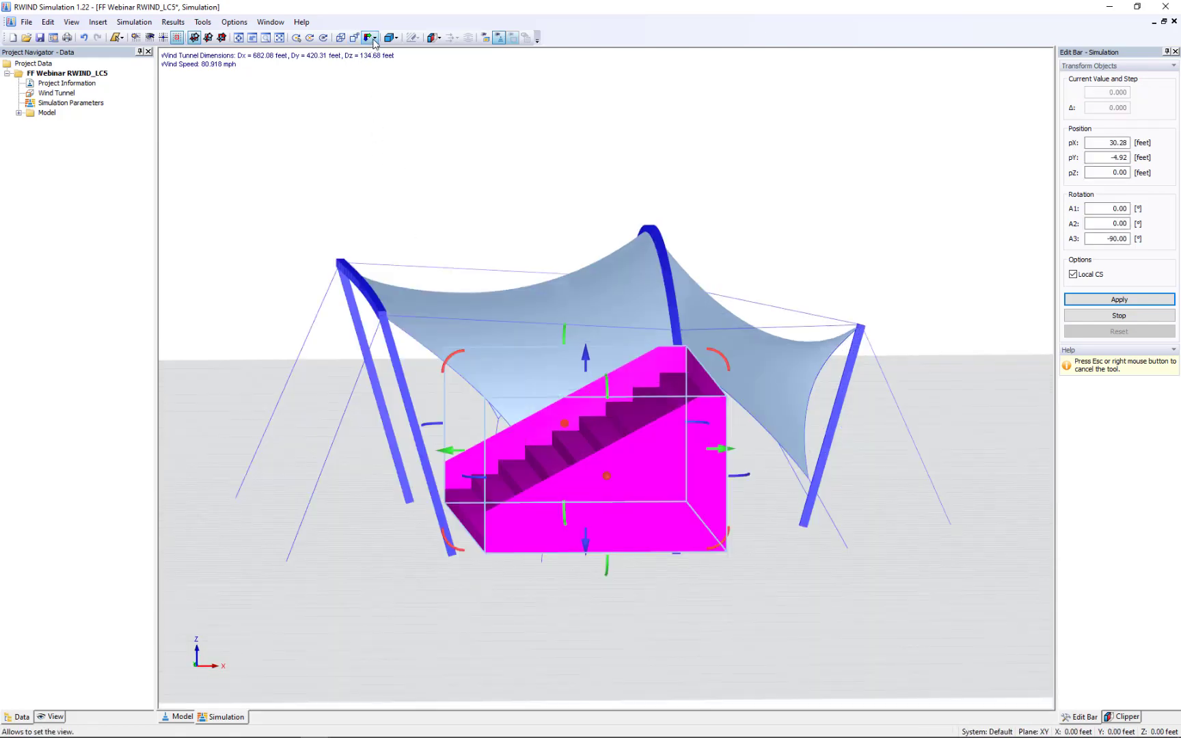
click(374, 40)
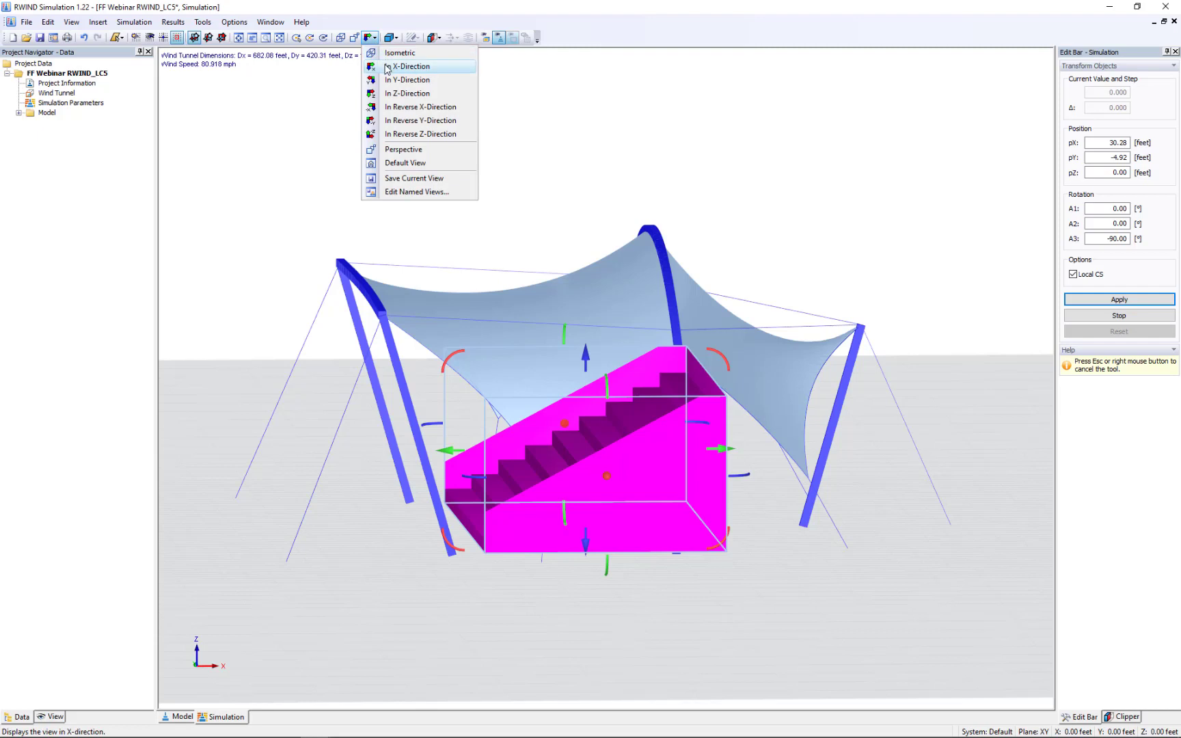
click(387, 66)
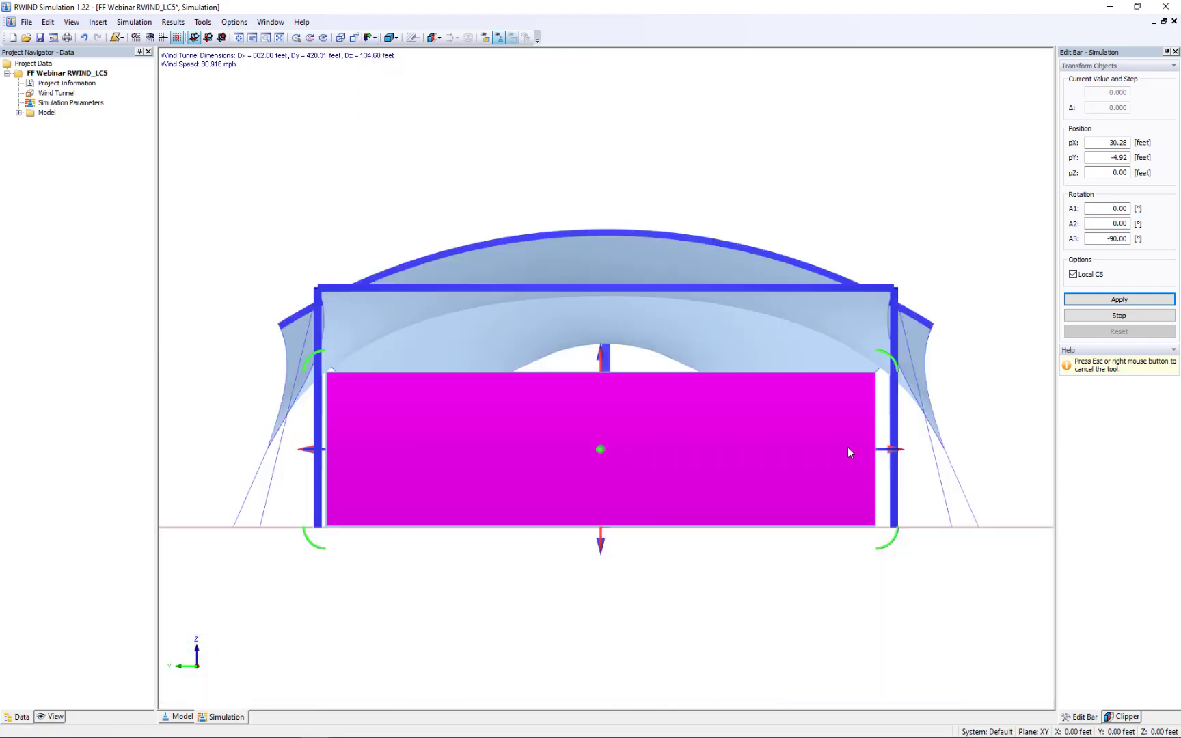
drag(891, 451, 900, 451)
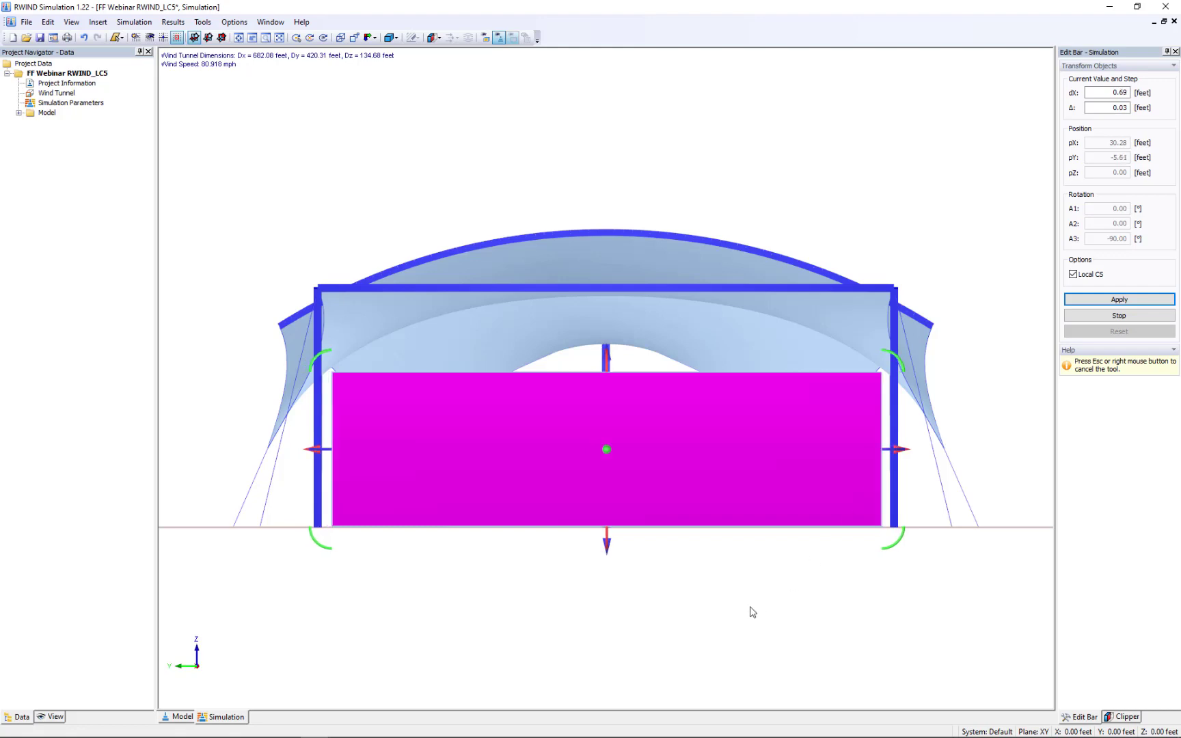
click(700, 164)
right_click(697, 159)
right_click(698, 159)
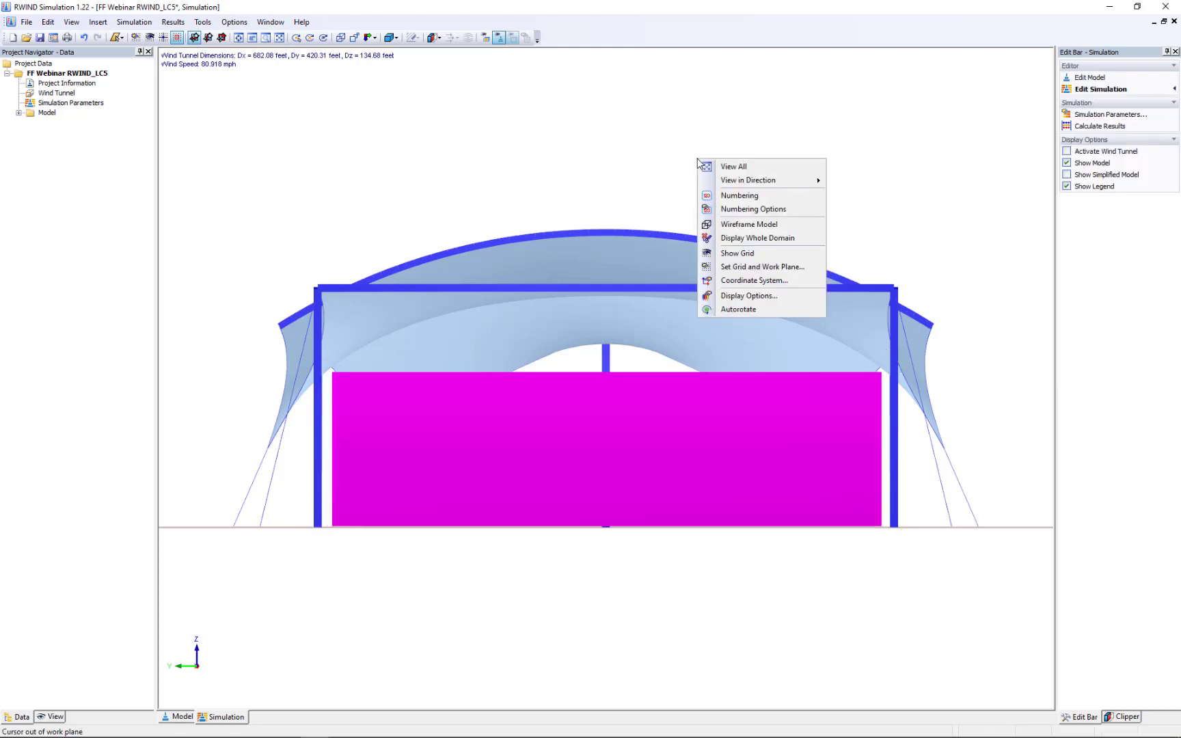
click(624, 147)
ctrl+middle_drag(814, 193, 640, 258)
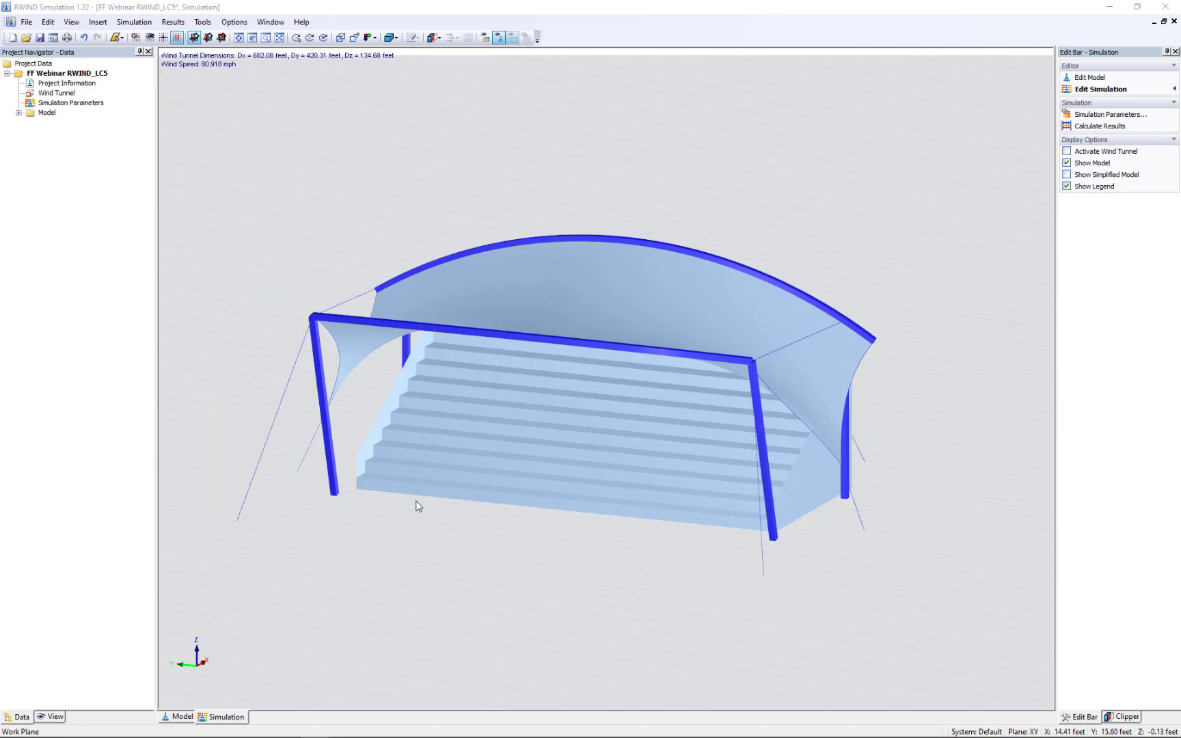
Switch to the other RWIND Simulation window and display the calculated Webinar RWIND Results project.
key(super+Tab)
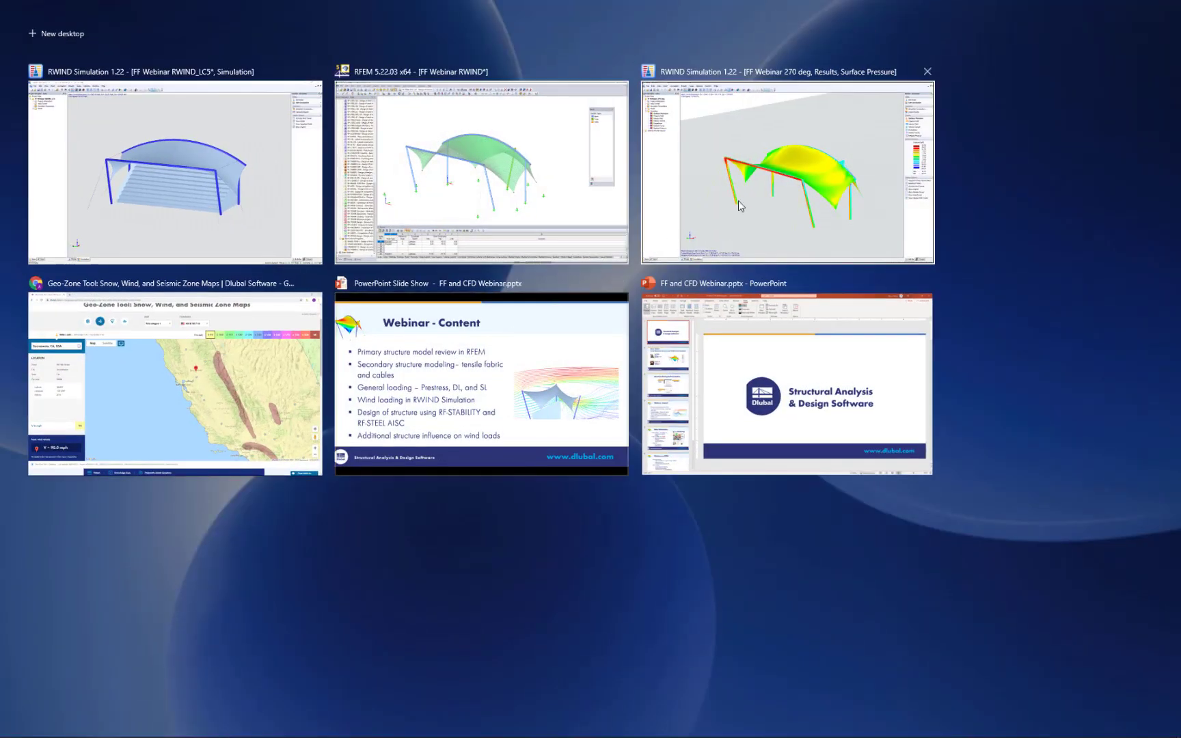
click(738, 205)
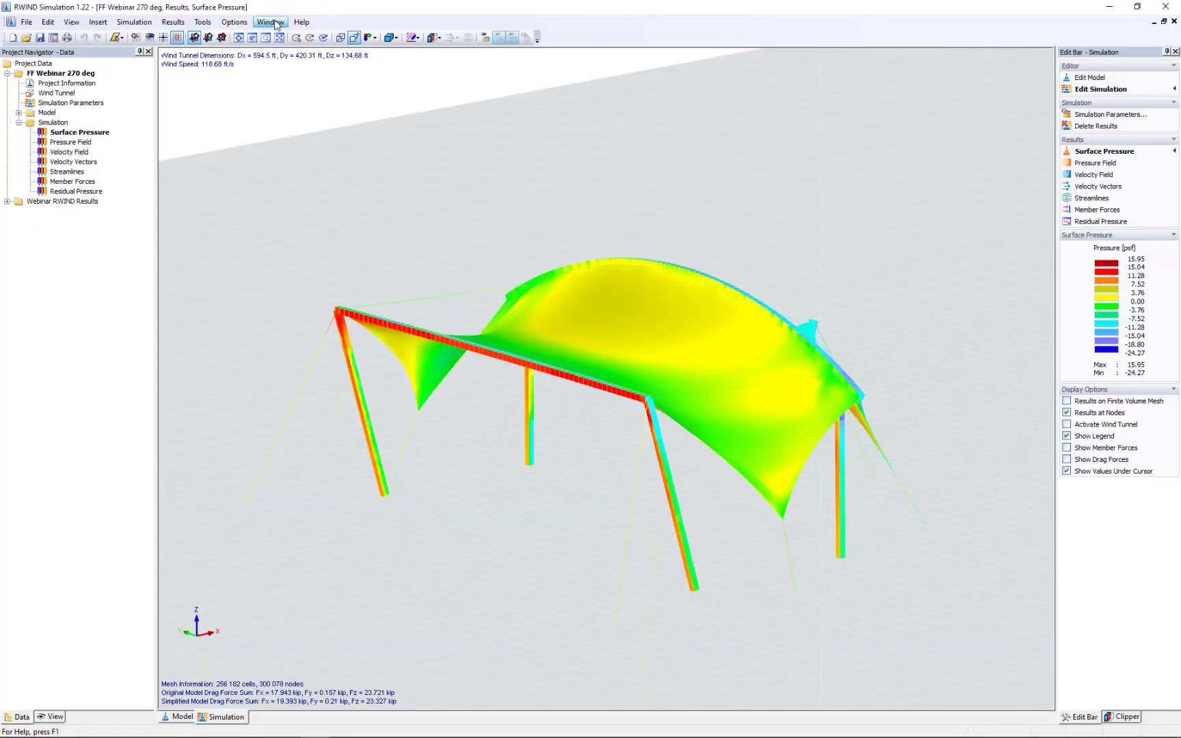
click(270, 21)
click(309, 151)
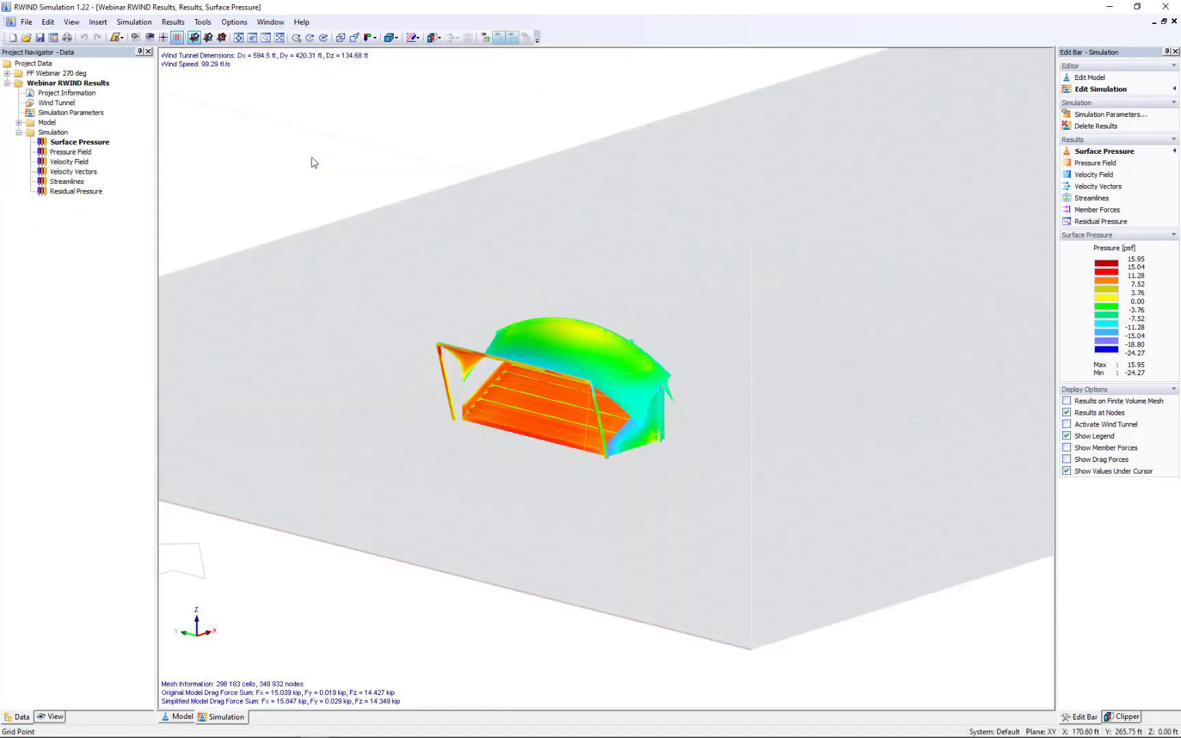
Examine the surface pressure on the canopy, frame and stairs from the windward side.
ctrl+middle_drag(546, 431, 762, 419)
scroll(561, 399, up, 3)
scroll(559, 398, up, 3)
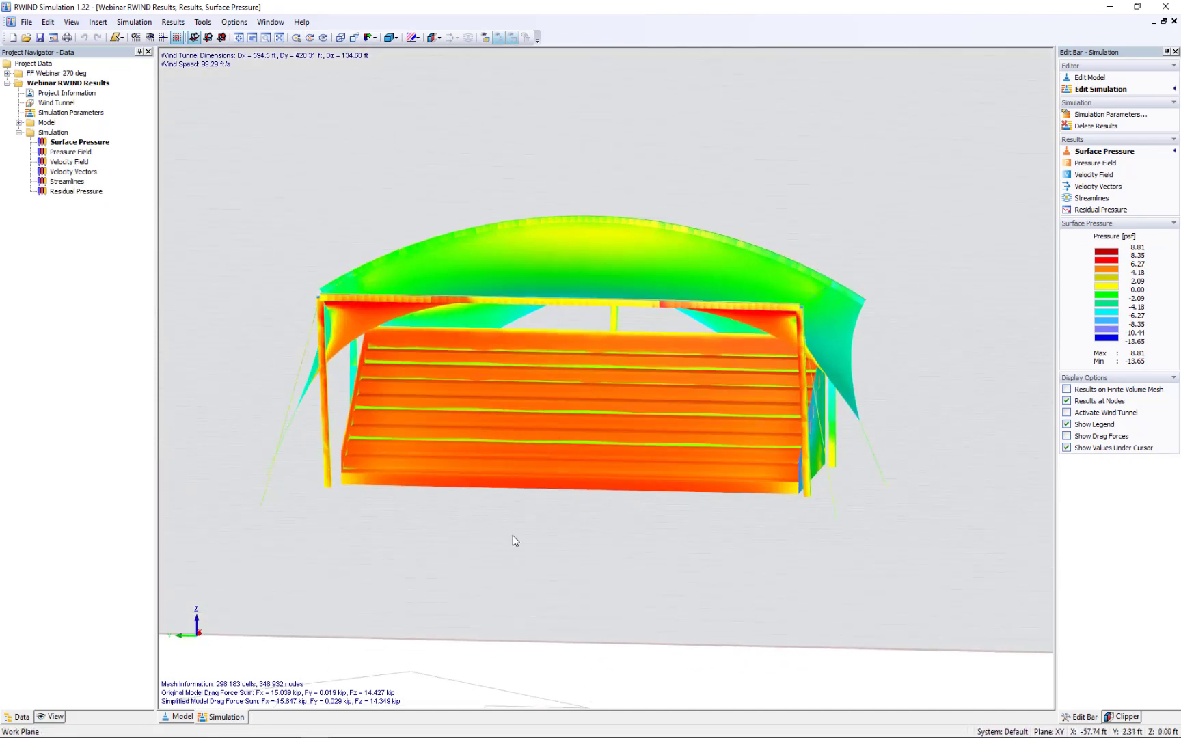
ctrl+middle_drag(513, 541, 527, 334)
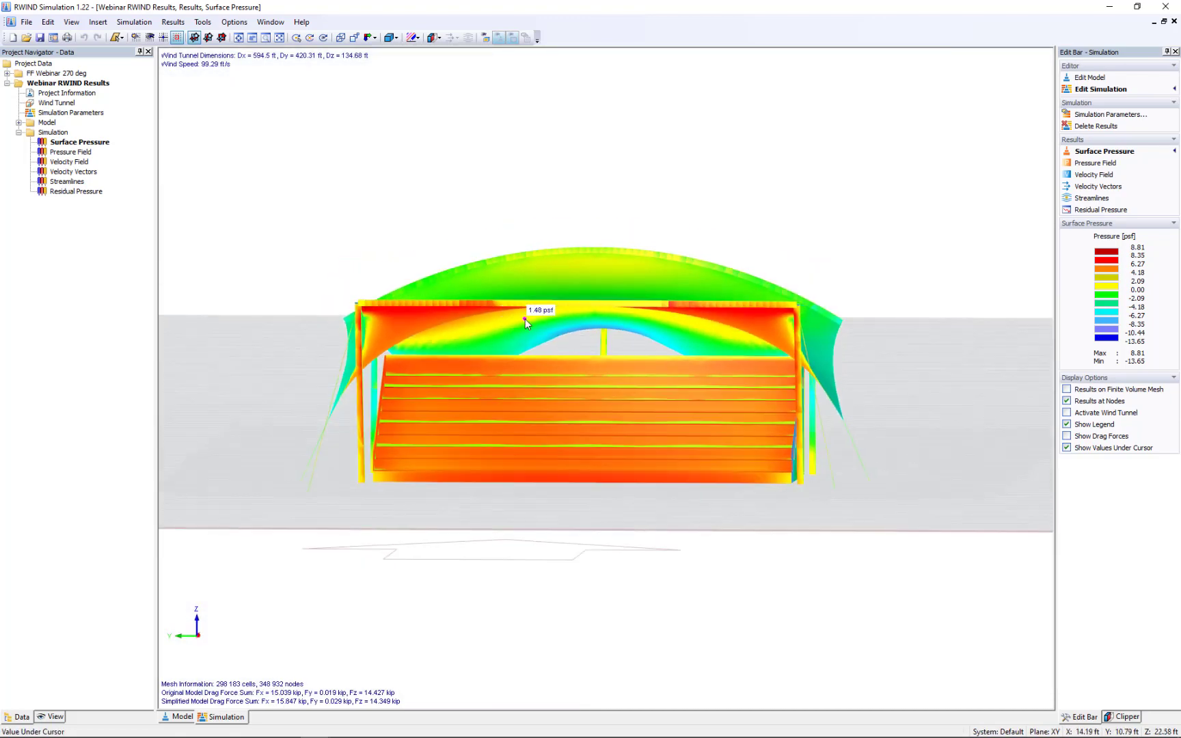
ctrl+middle_drag(629, 321, 355, 438)
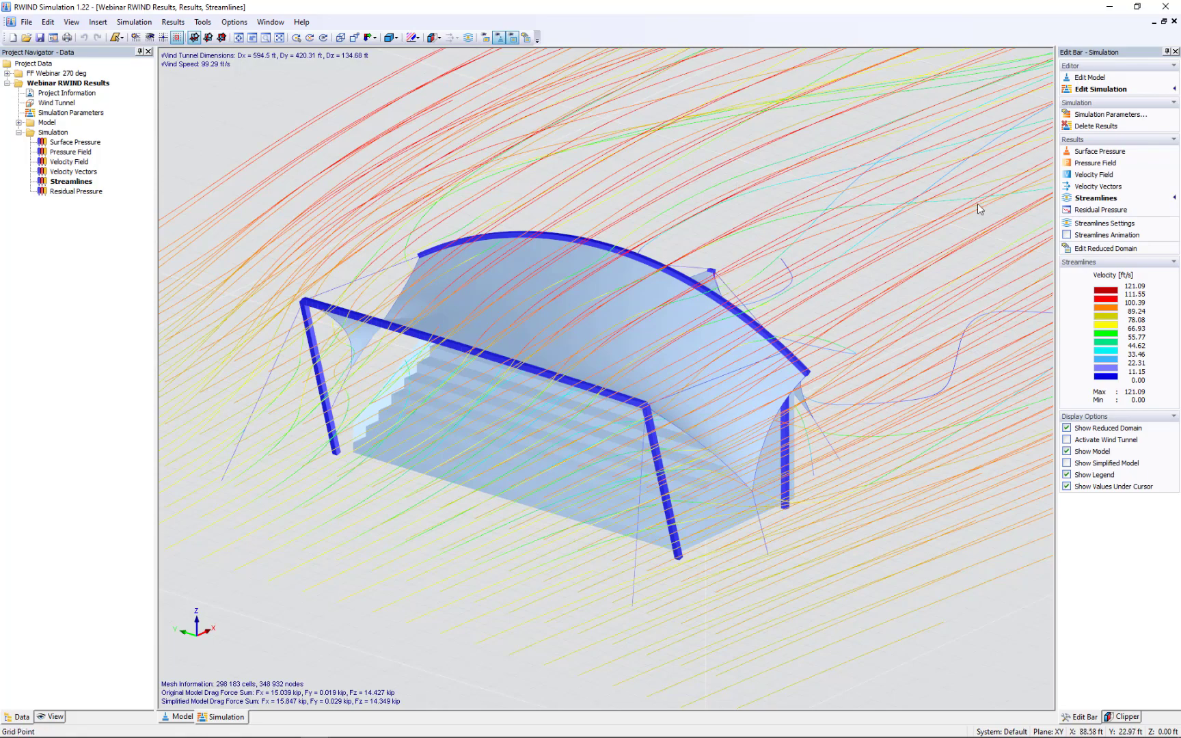
Narrow the streamlines' rectangular control point source to a slim upright strip and shift it towards the middle of the structure.
click(1097, 224)
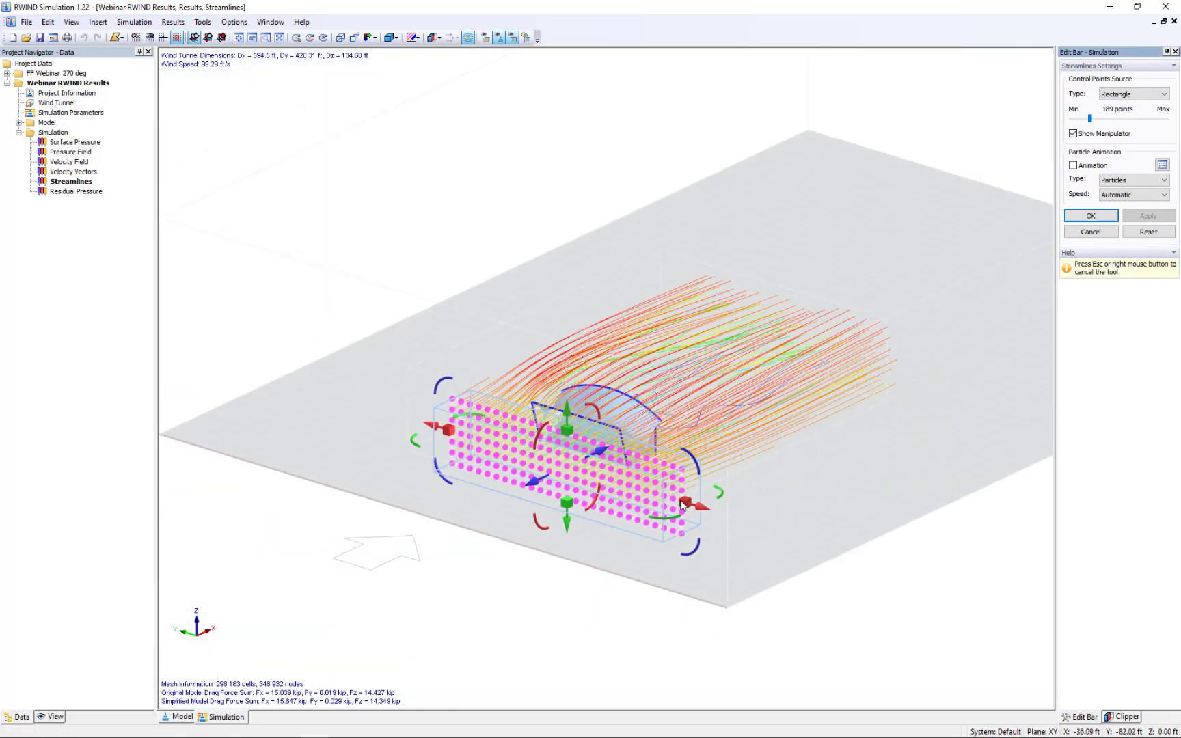
drag(682, 505, 503, 455)
scroll(504, 456, up, 2)
scroll(504, 457, up, 4)
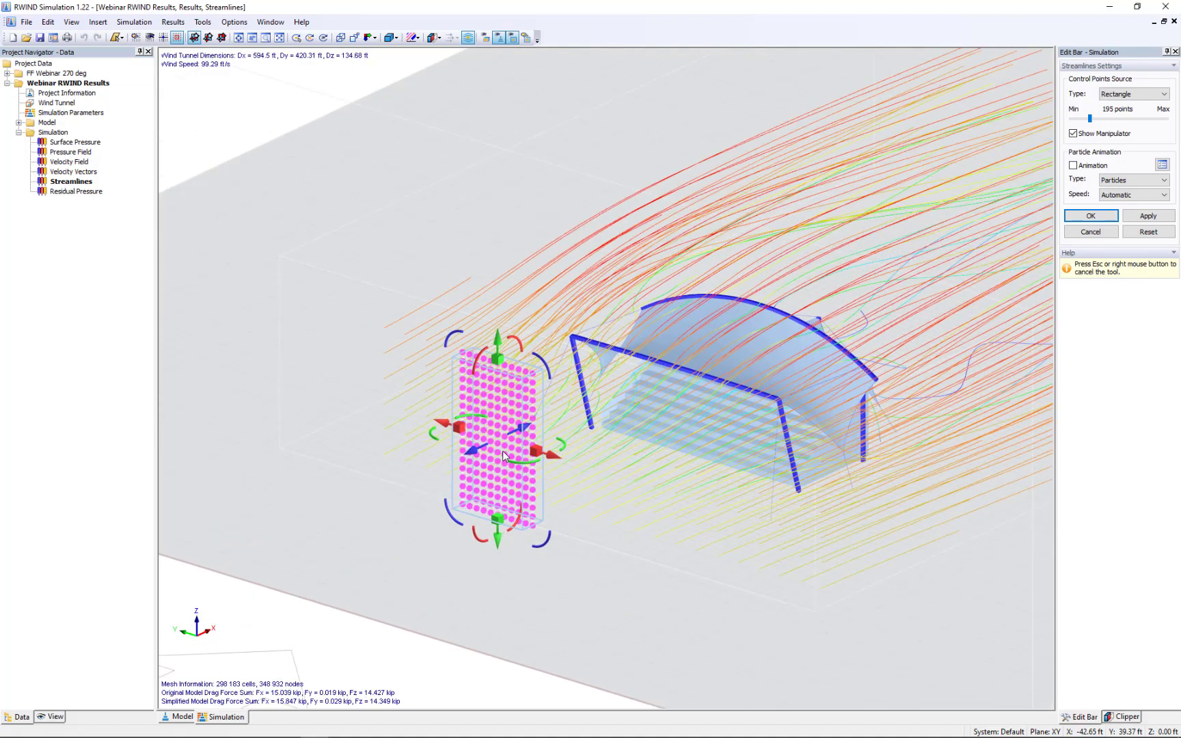
drag(540, 457, 516, 447)
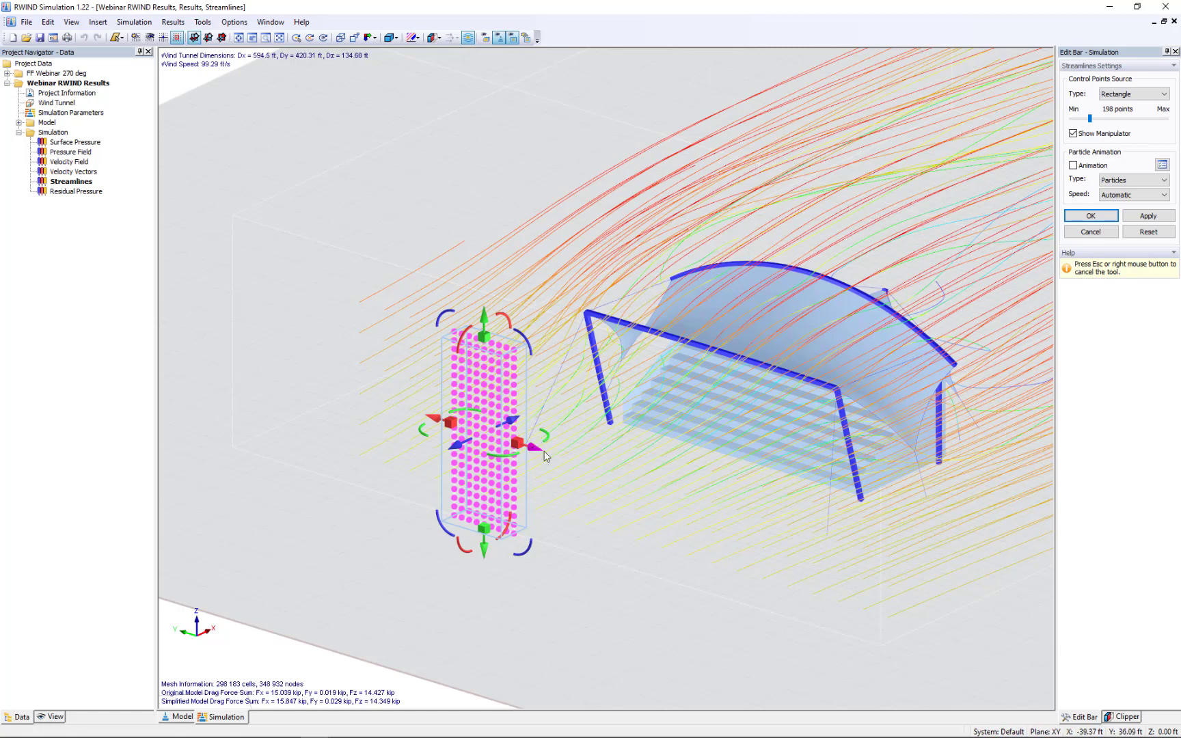
drag(545, 457, 625, 481)
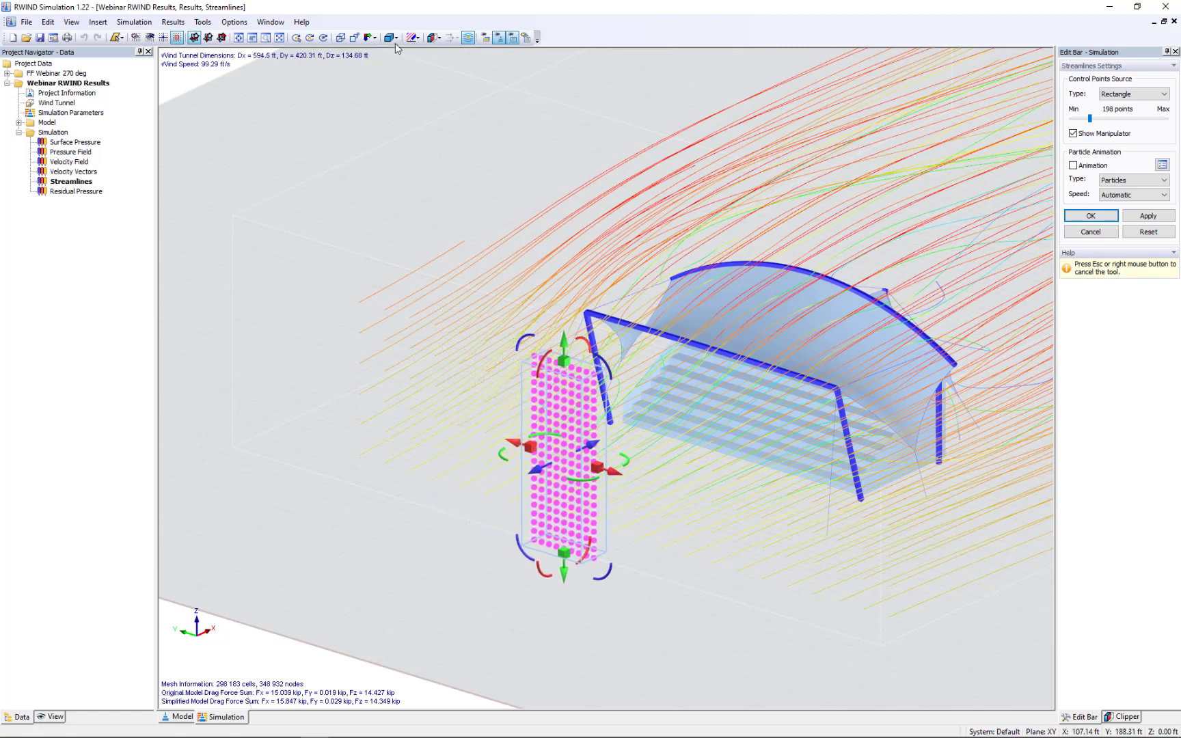
Centre the streamline source on the canopy in the X-direction view, reduce its height slightly, and accept the streamlines settings.
click(374, 38)
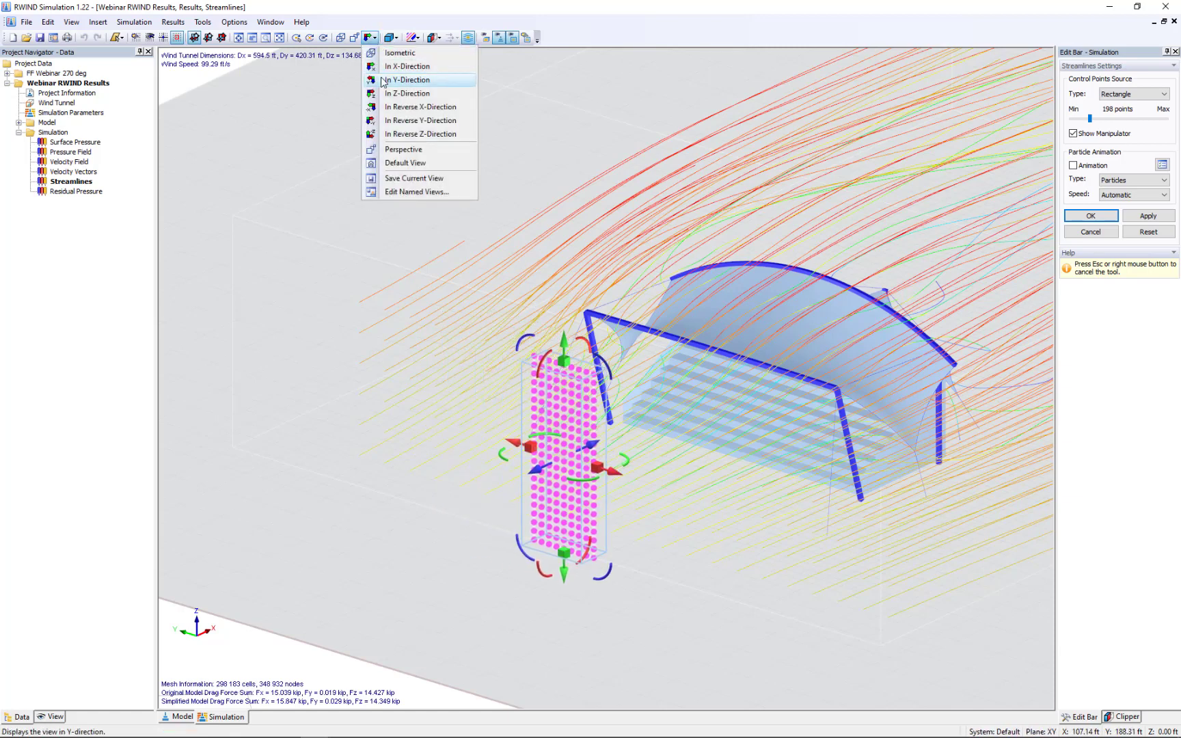
click(386, 67)
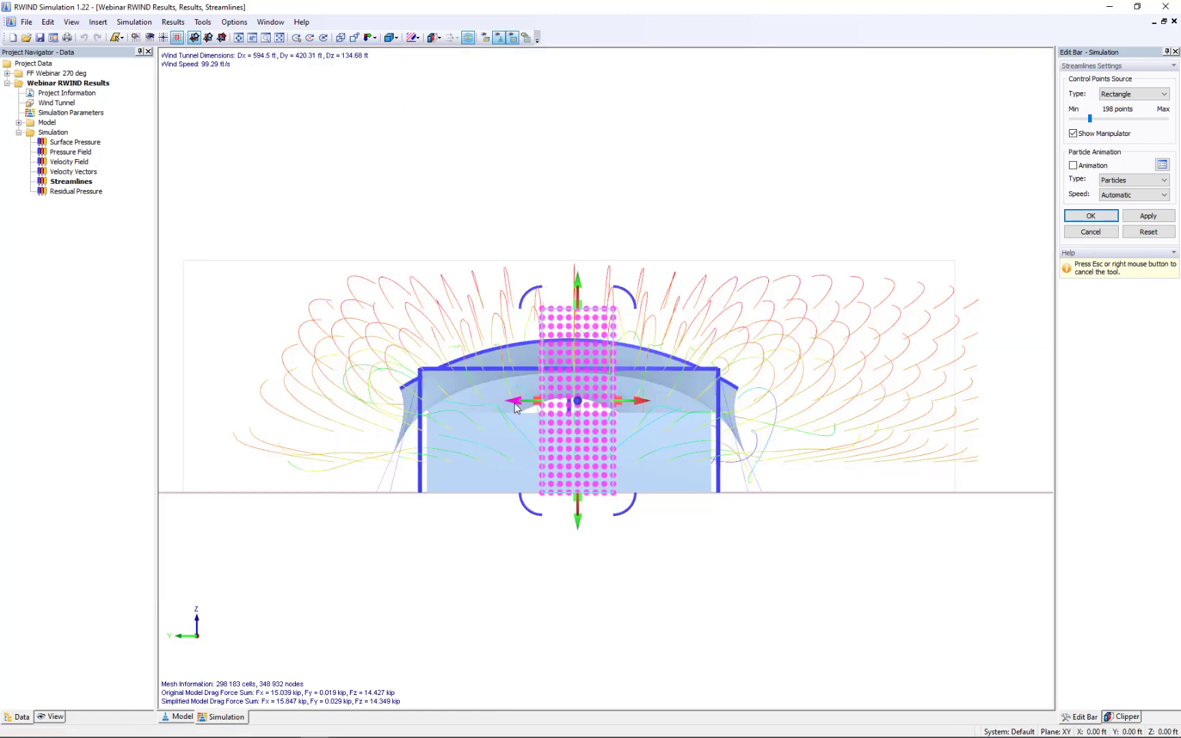
drag(515, 405, 505, 405)
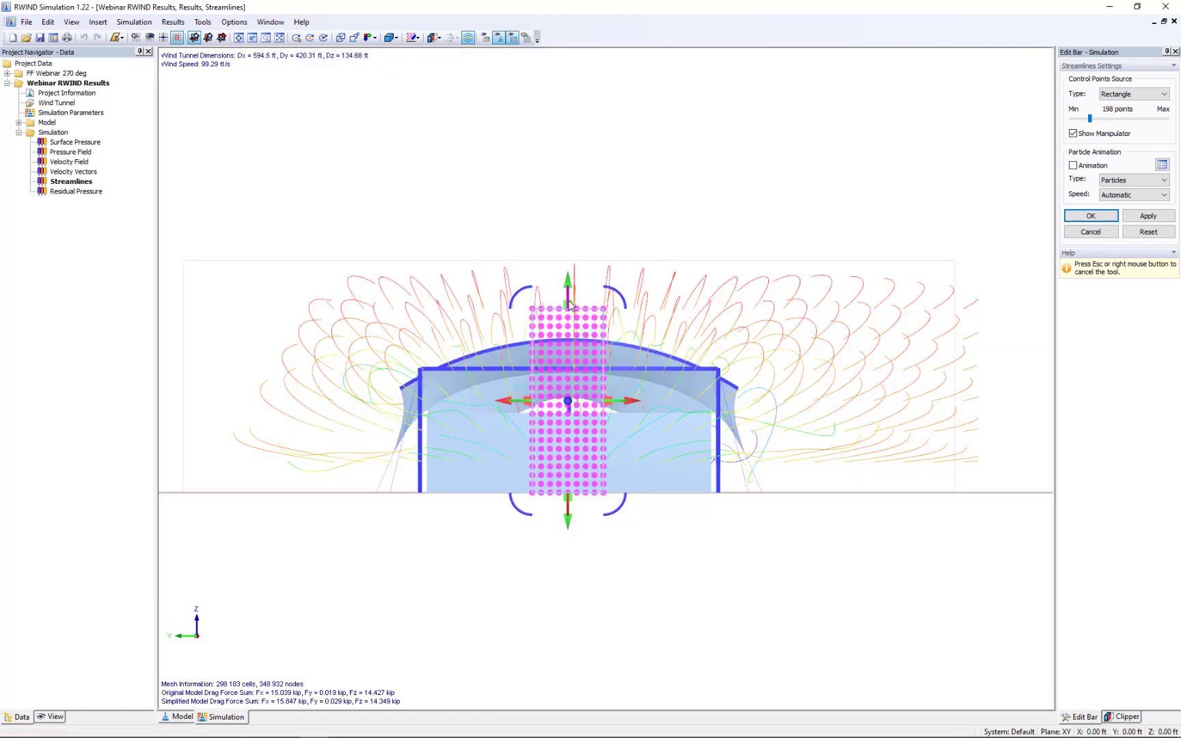
drag(572, 306, 574, 317)
click(1097, 217)
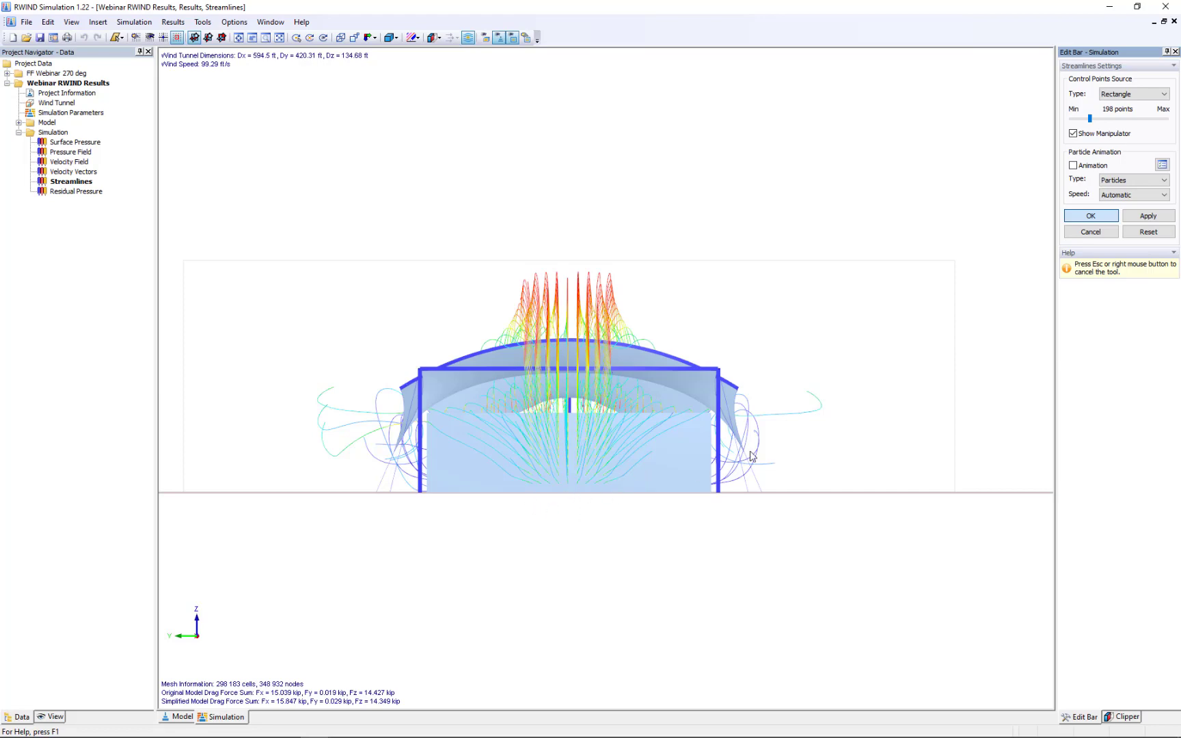
right_click(781, 440)
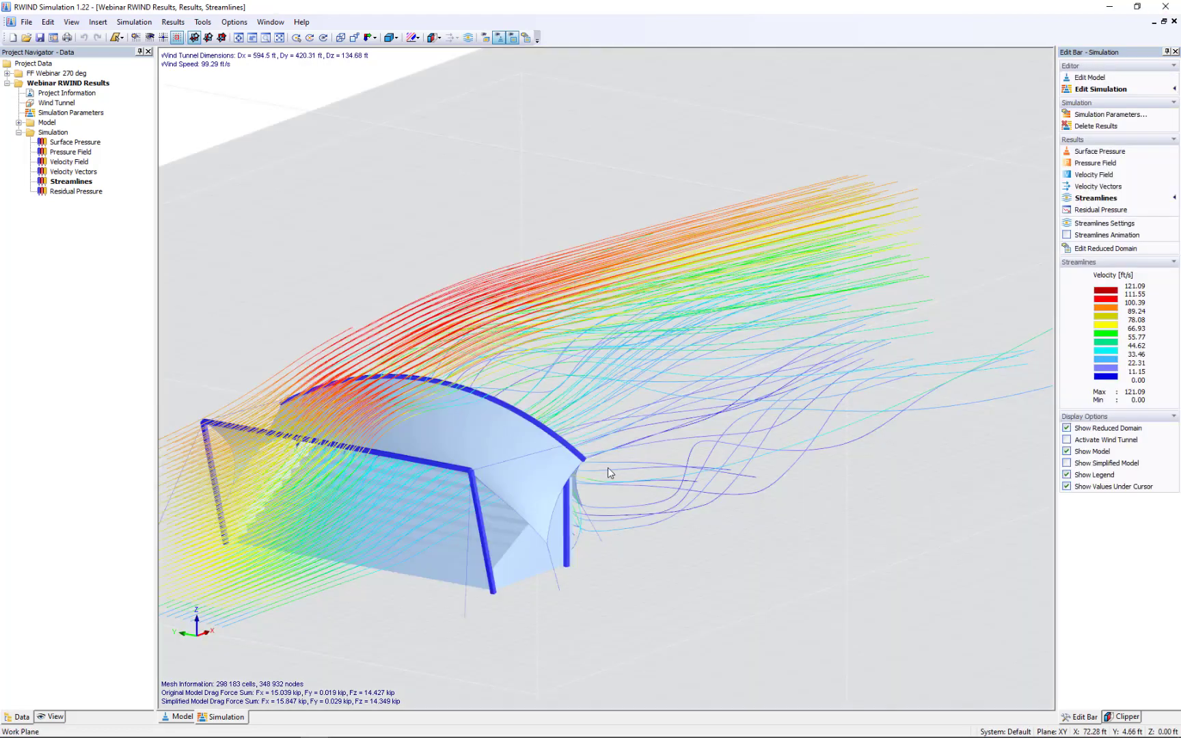
Examine the streamlines over the canopy and through the gap above the stairs, in the Y-direction view and up close.
middle_drag(632, 468, 759, 445)
scroll(759, 445, down, 1)
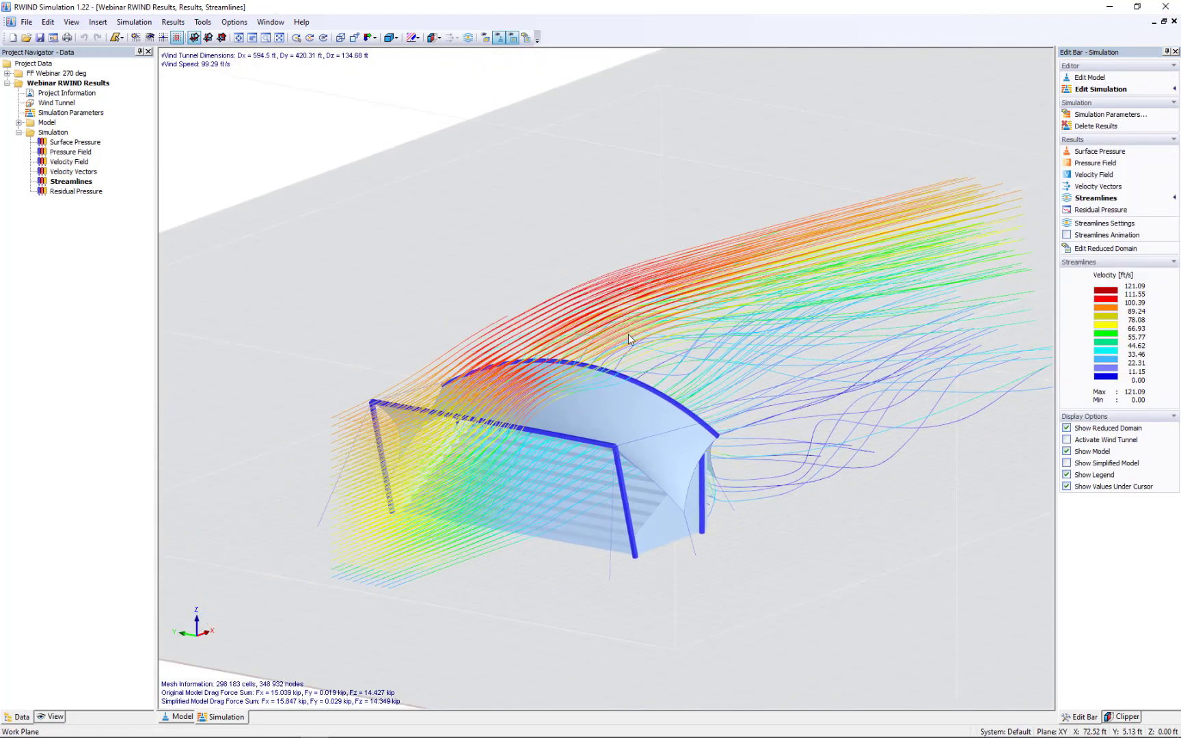
click(375, 39)
click(391, 87)
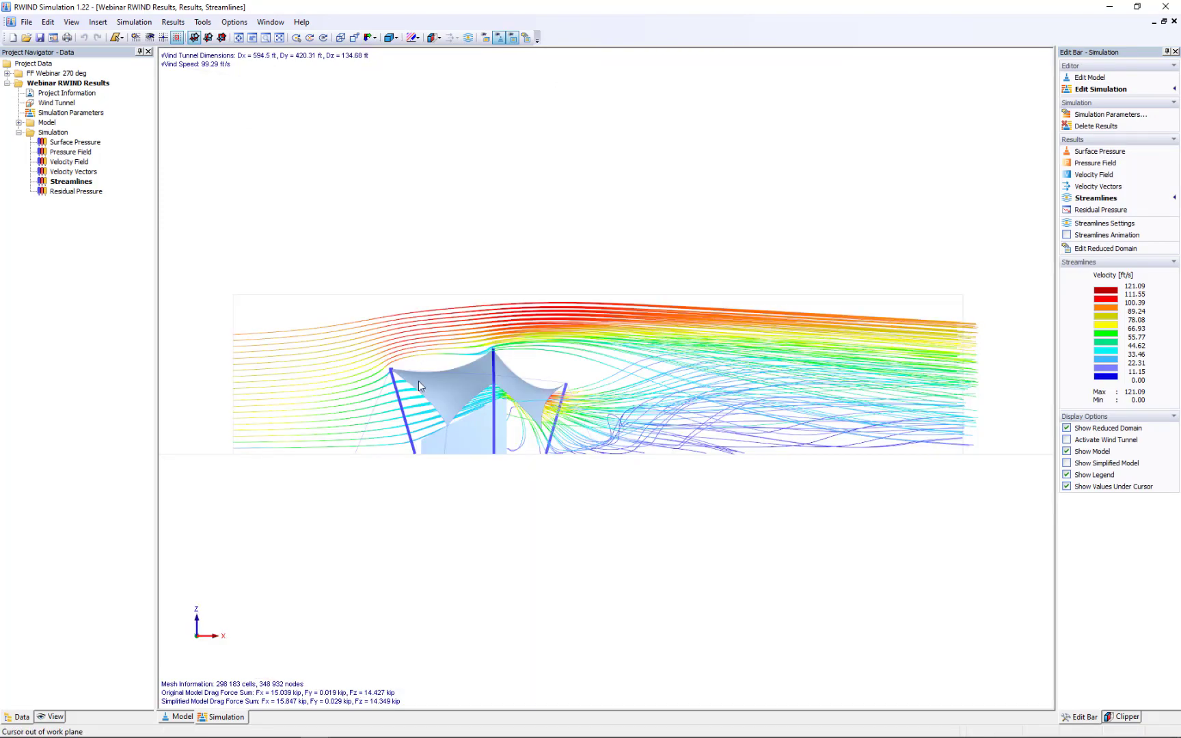
scroll(419, 382, up, 5)
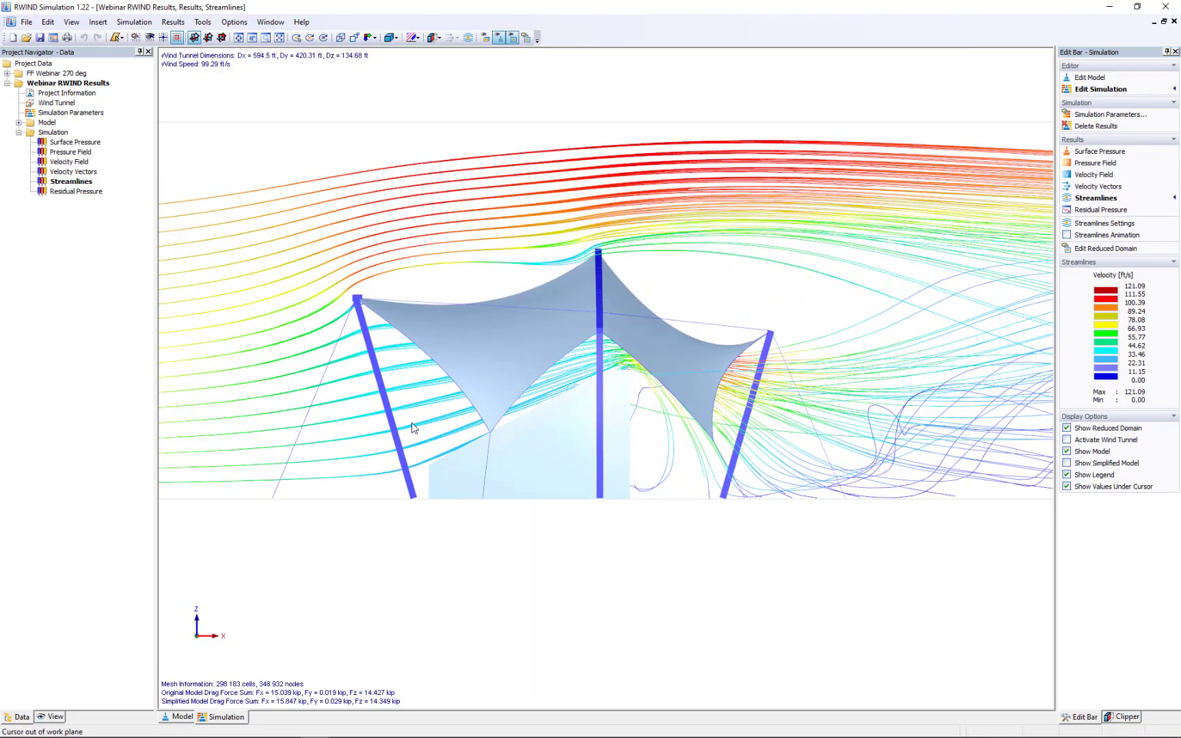
scroll(412, 427, up, 2)
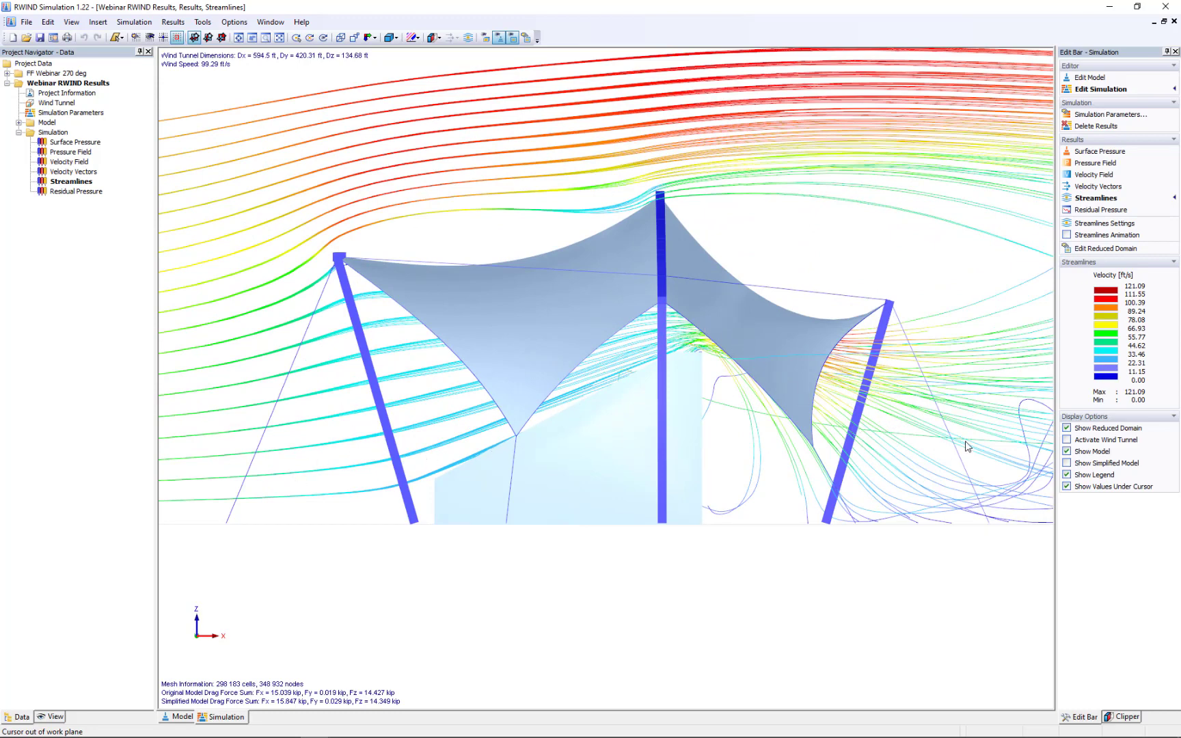
ctrl+middle_drag(793, 470, 902, 456)
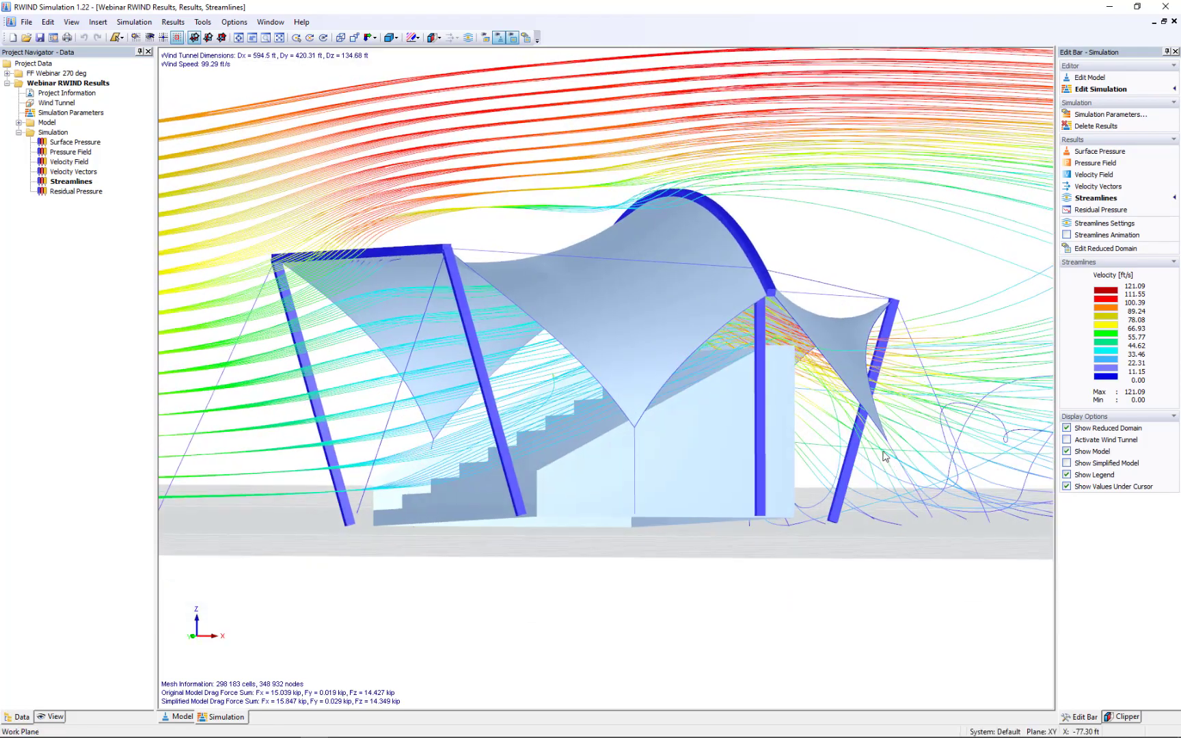
scroll(788, 335, up, 4)
scroll(787, 334, up, 2)
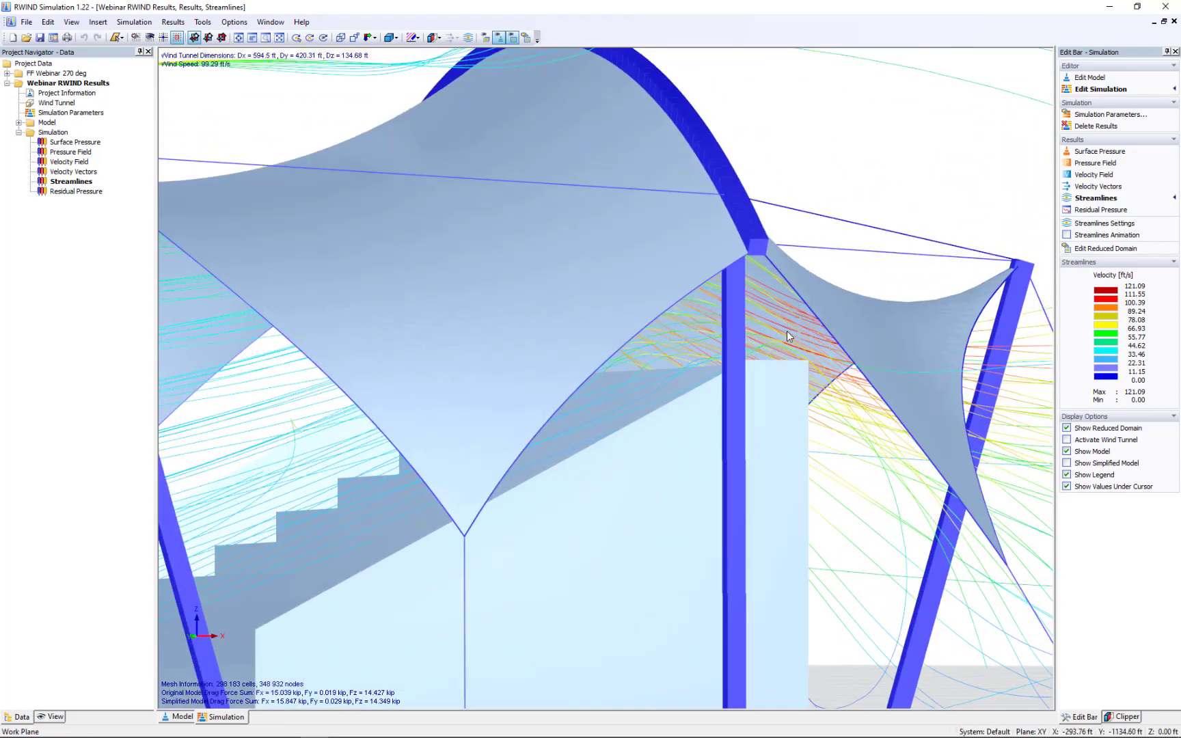
Animate the streamlines in the Y-direction view and examine the flow over the canopy and through the gap above the stairs.
scroll(786, 331, up, 3)
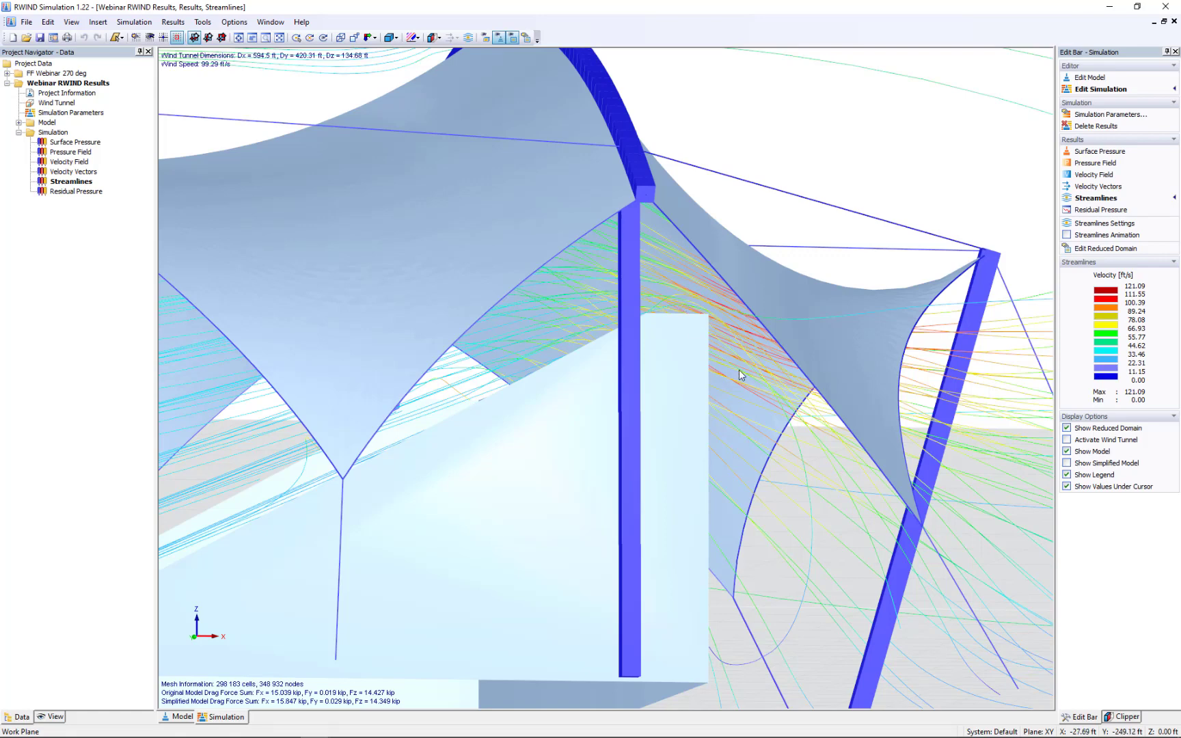
scroll(739, 374, down, 3)
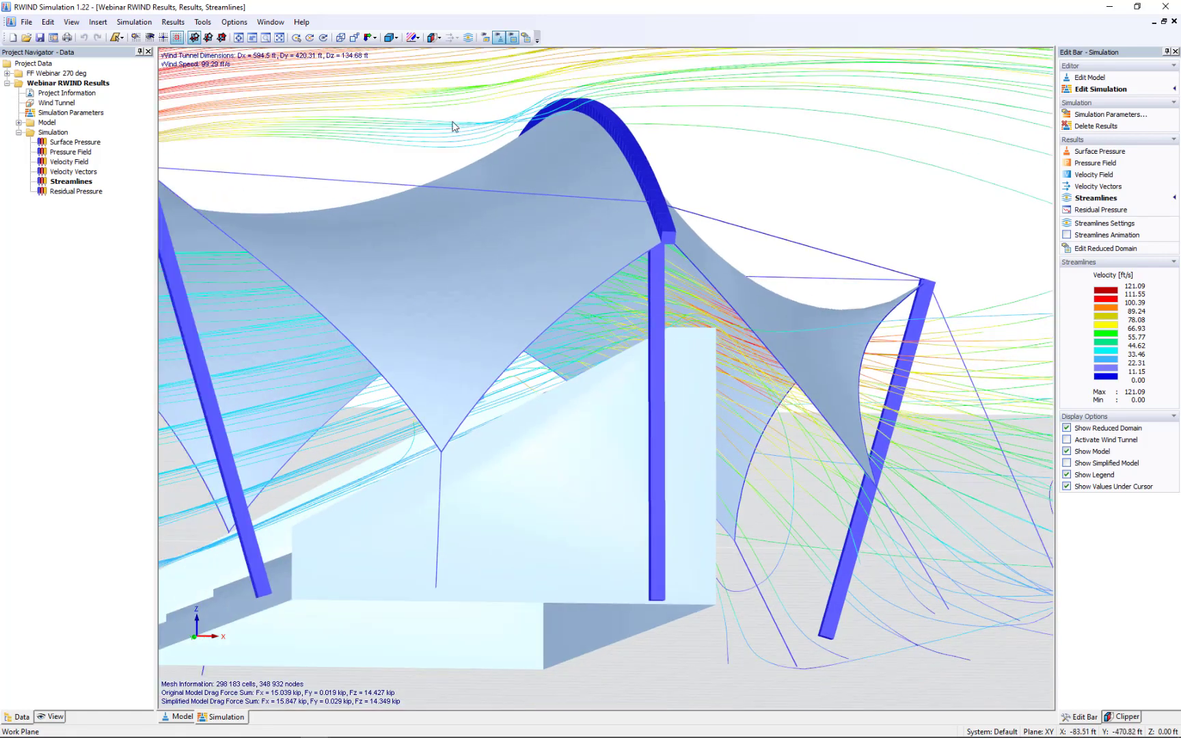
click(373, 39)
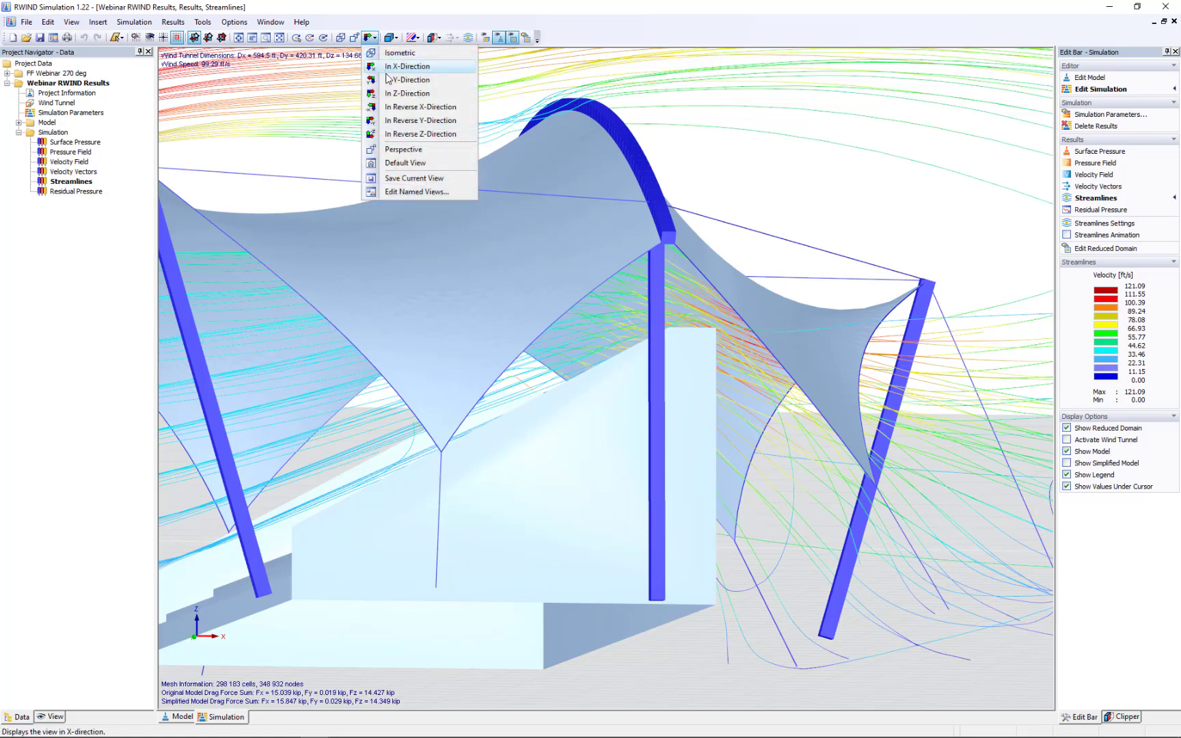
click(403, 66)
scroll(465, 423, up, 5)
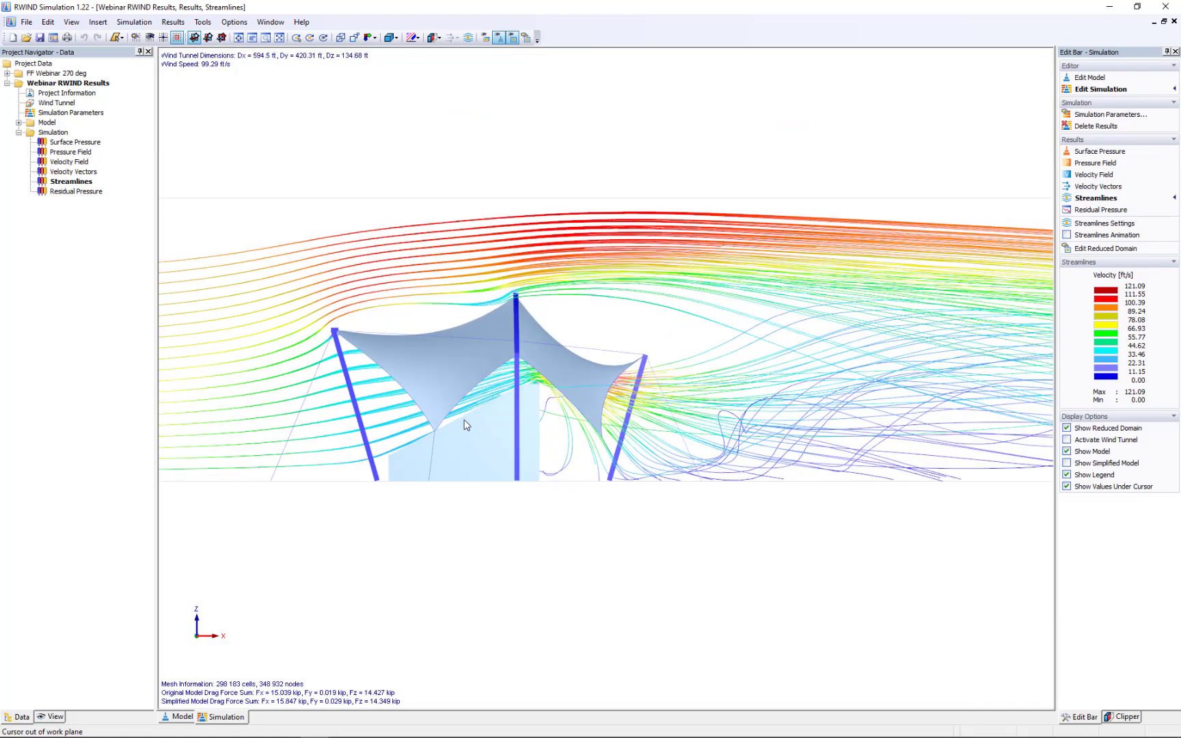
click(1067, 235)
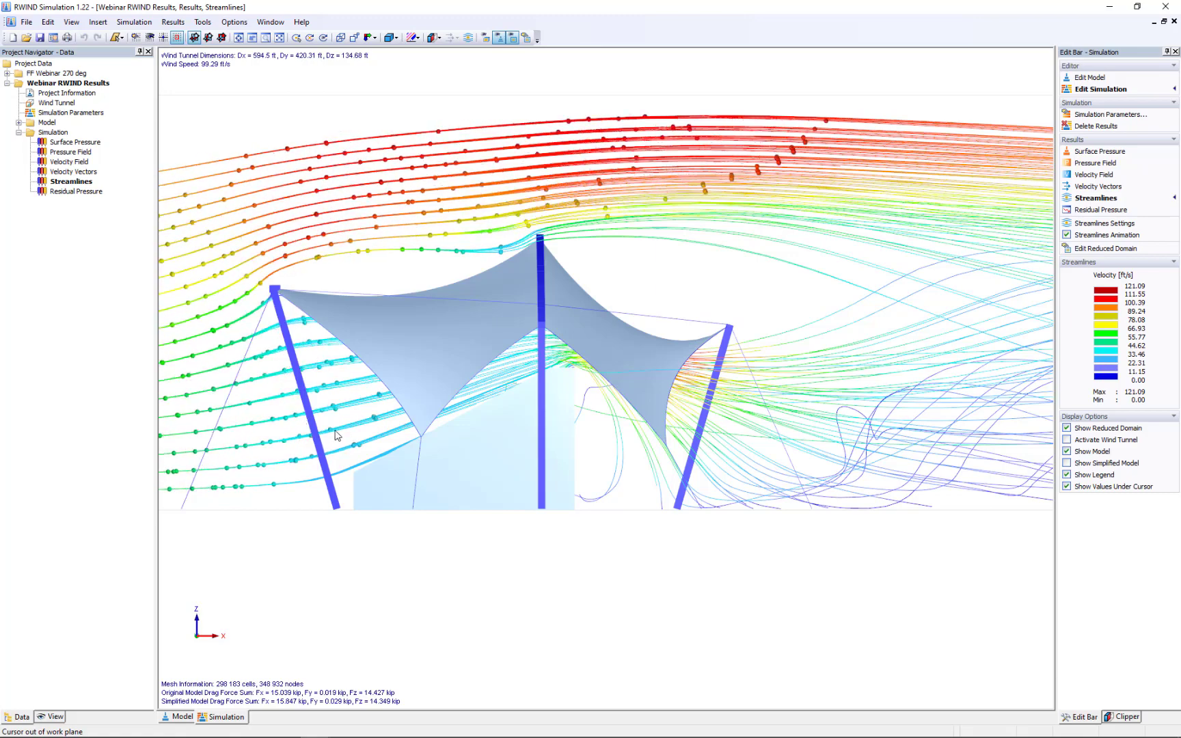
scroll(339, 429, up, 1)
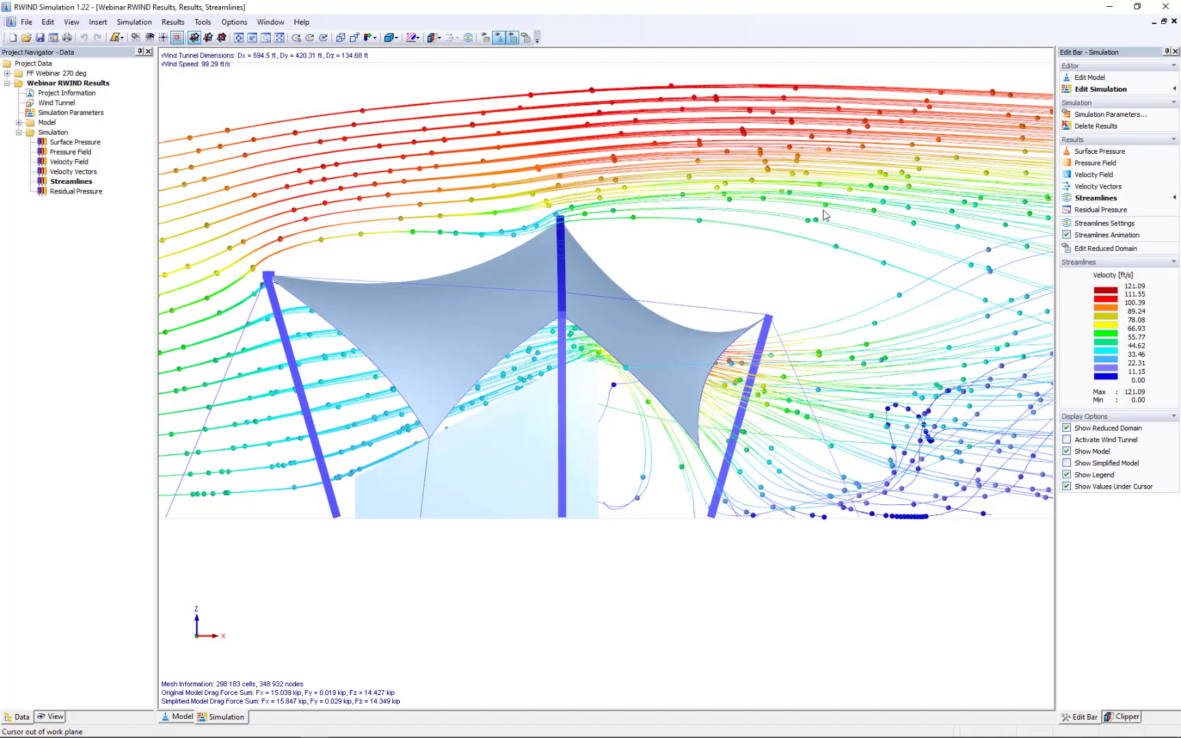
Display the surface pressure results and examine the stair treads and canopy in an oblique view from the windward side.
click(1086, 153)
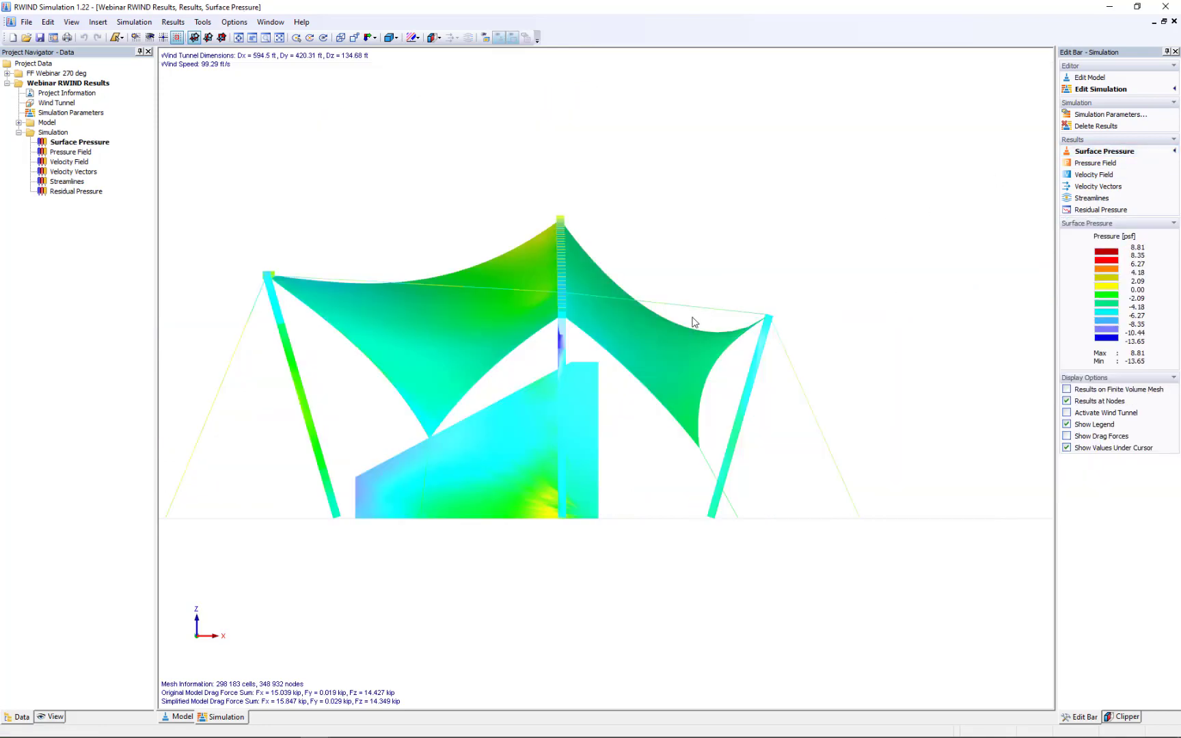
ctrl+middle_drag(342, 383, 854, 346)
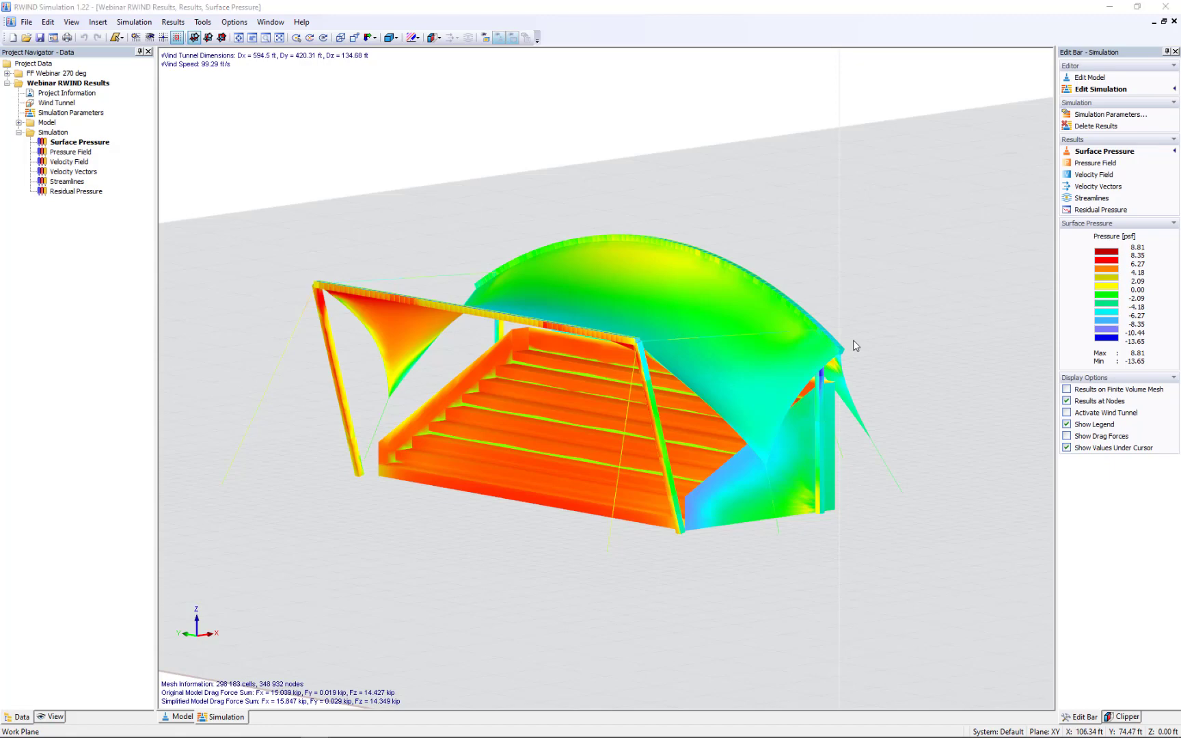
Switch to the PowerPoint slide show and advance from the Webinar - Content slide to the More Information slide.
key(super+Tab)
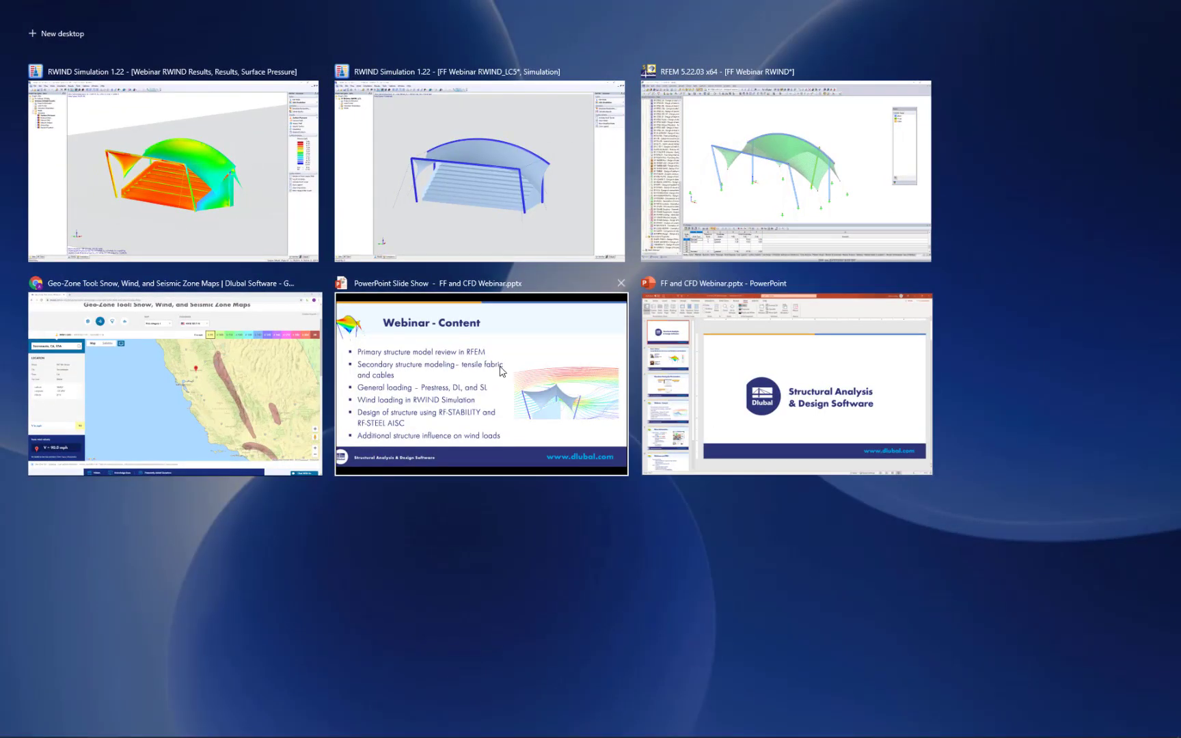
click(501, 371)
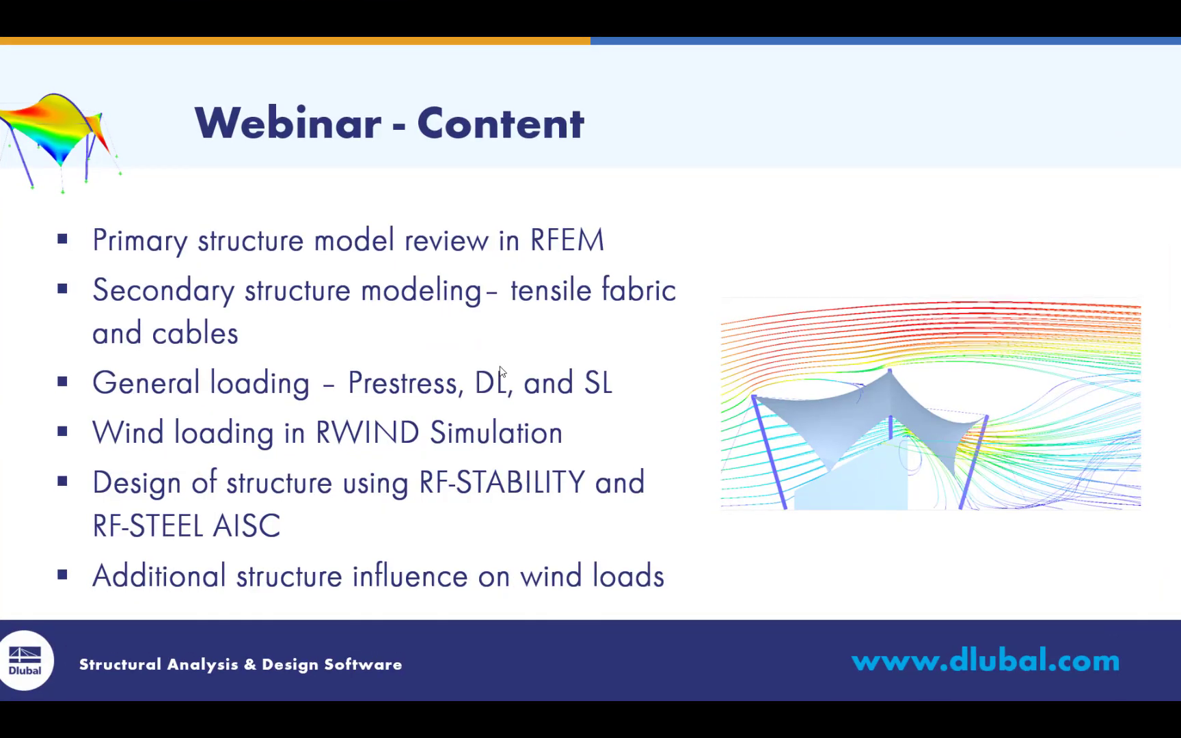
click(502, 372)
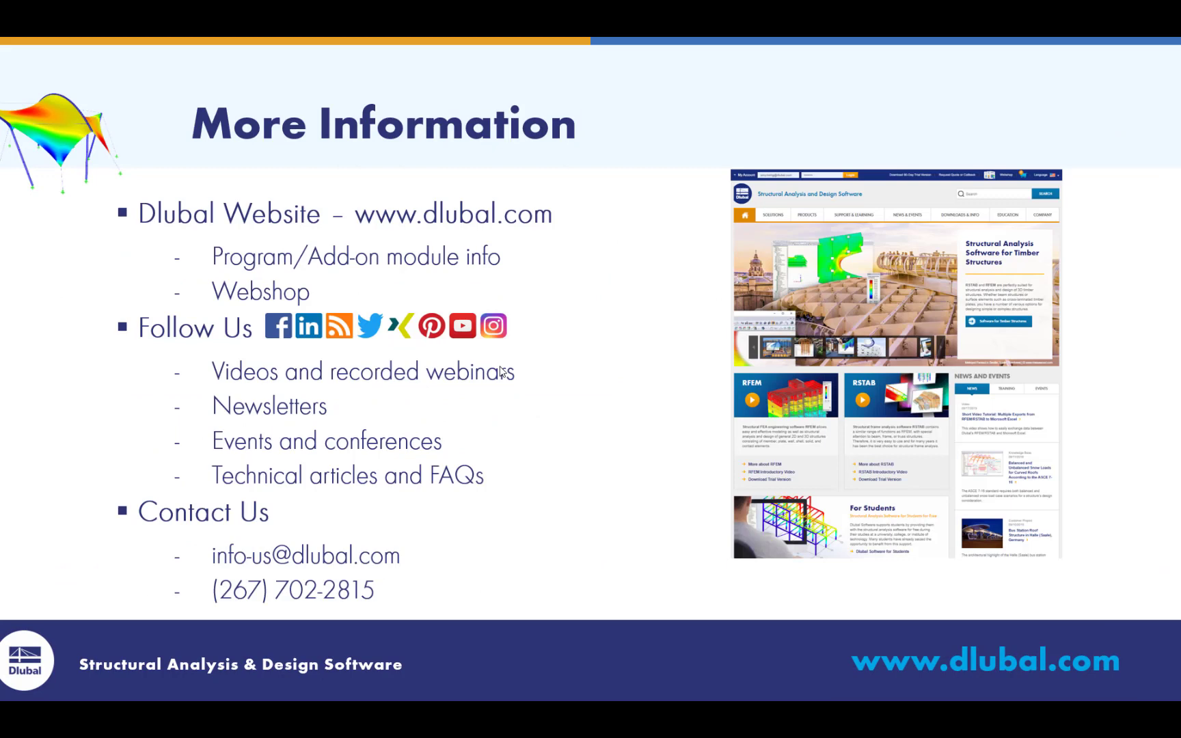